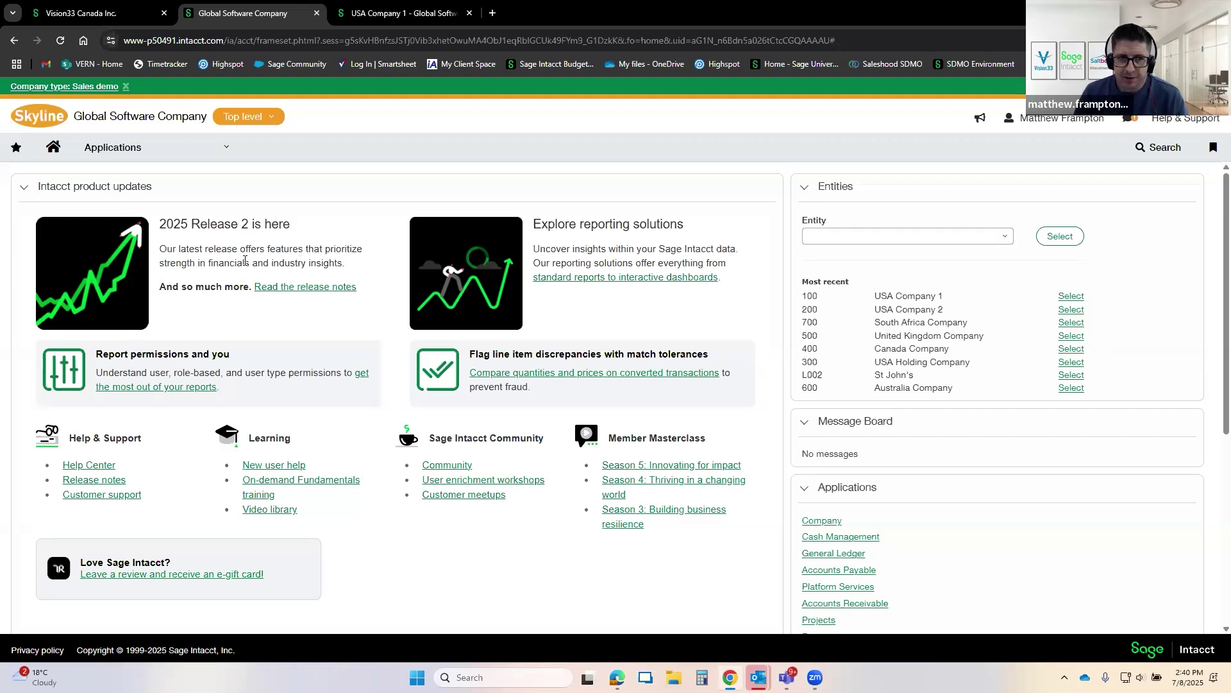
# Step: Review the 2025 Release 2 announcement in the Intacct product updates and open its release notes
pyautogui.moveTo(166, 224); pyautogui.dragTo(302, 247)
pyautogui.click(311, 246)
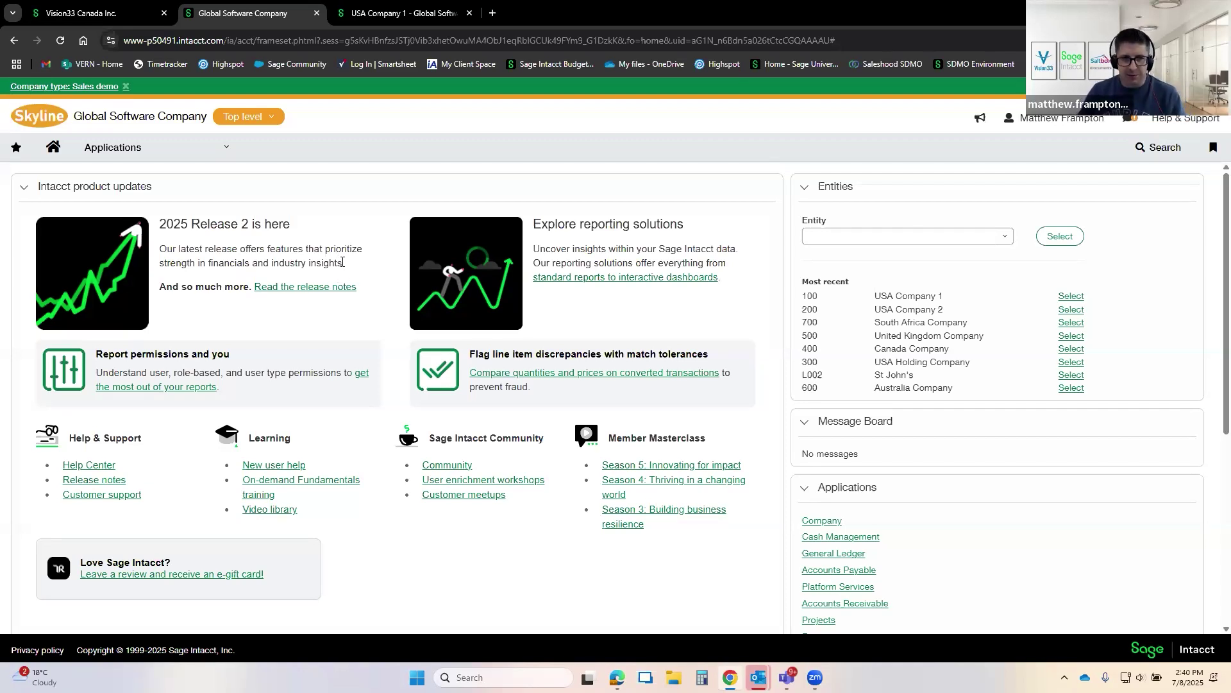
pyautogui.doubleClick(337, 264)
pyautogui.keyDown('shift'); pyautogui.click(162, 229); pyautogui.keyUp('shift')
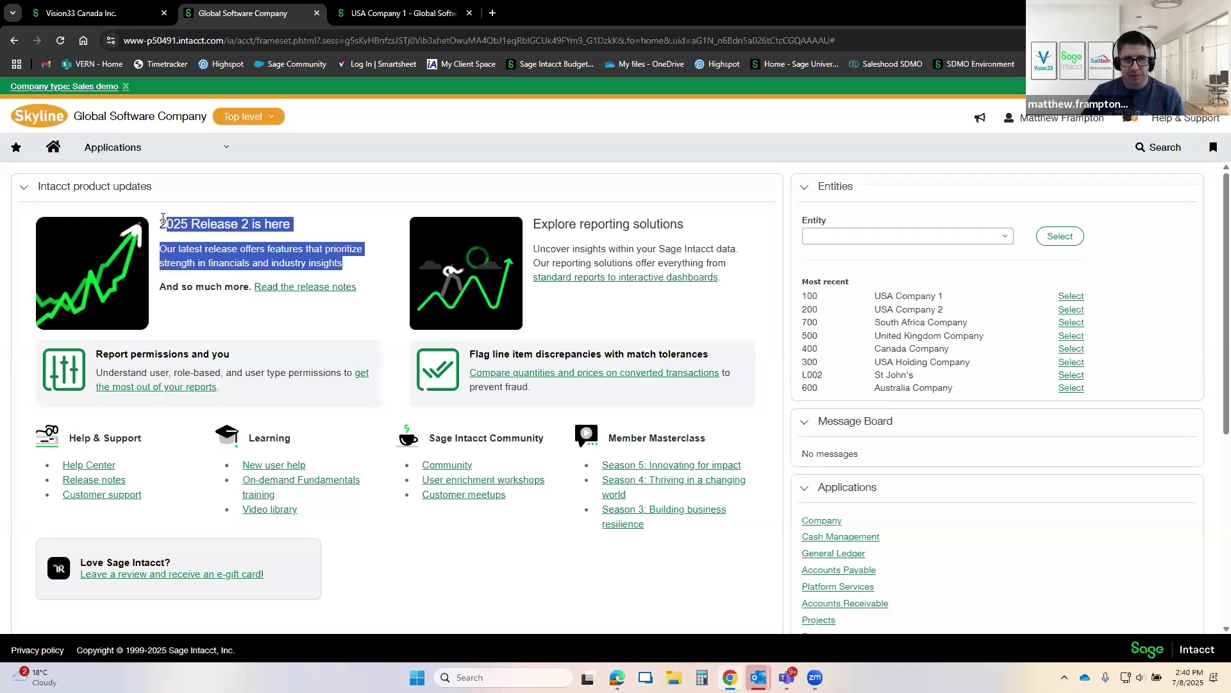
pyautogui.click(162, 223)
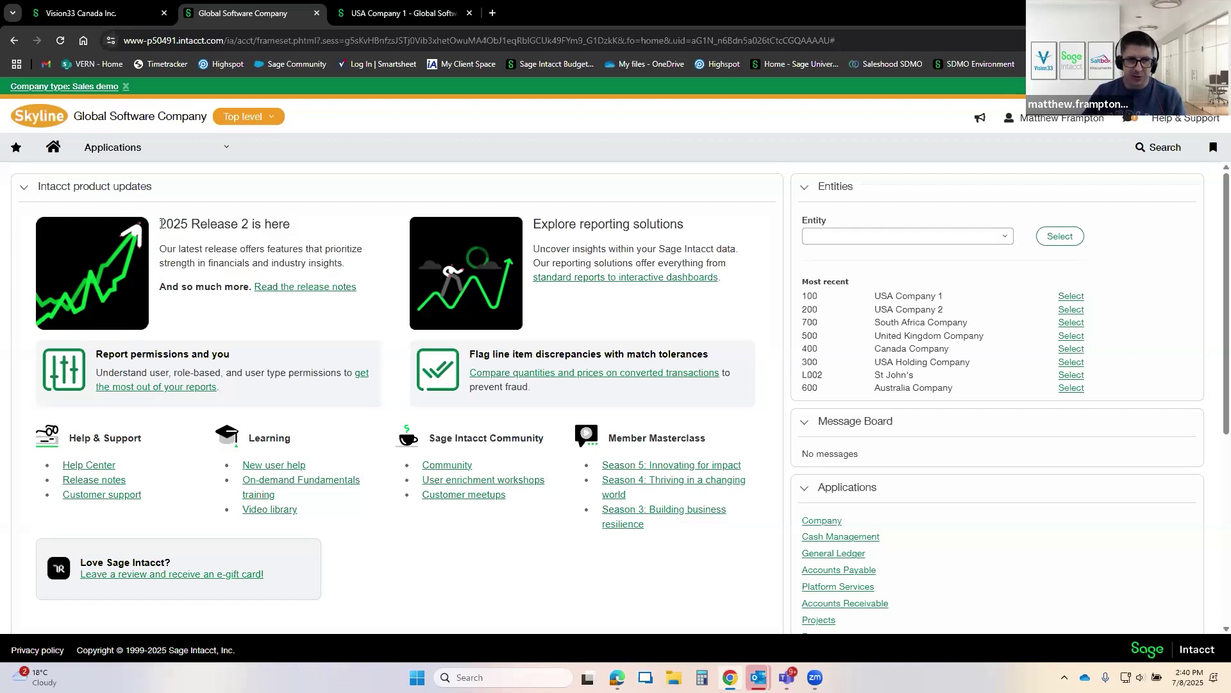
pyautogui.moveTo(176, 224); pyautogui.dragTo(365, 281)
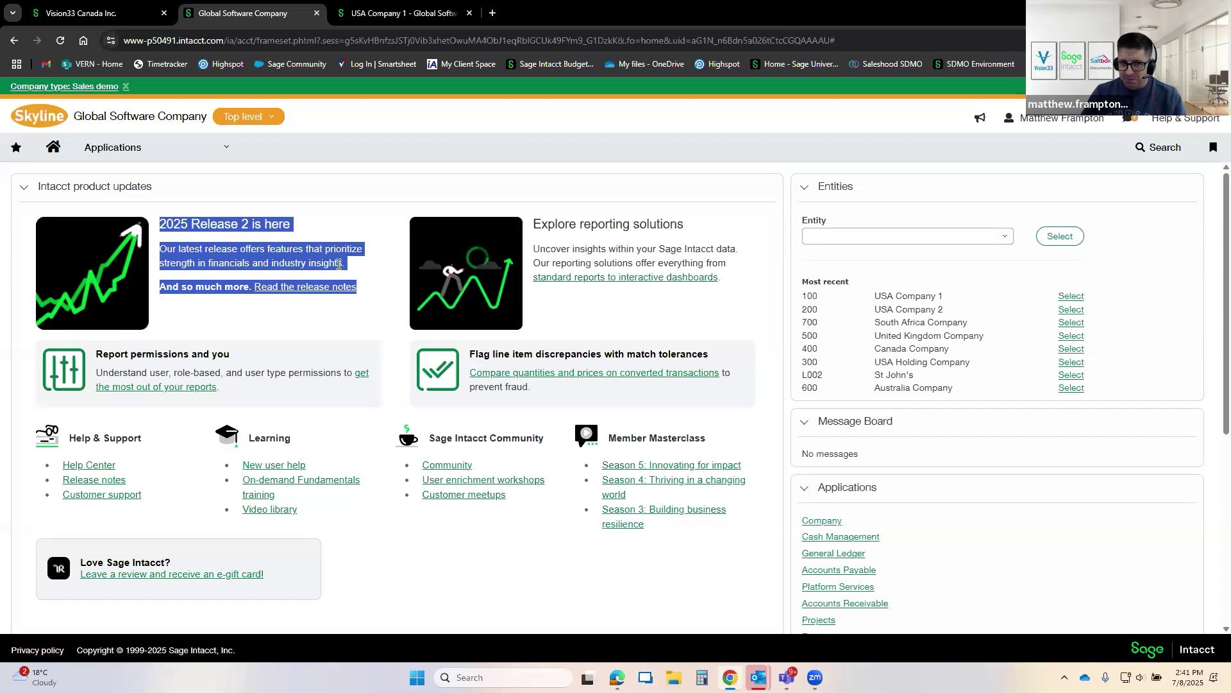
pyautogui.click(346, 267)
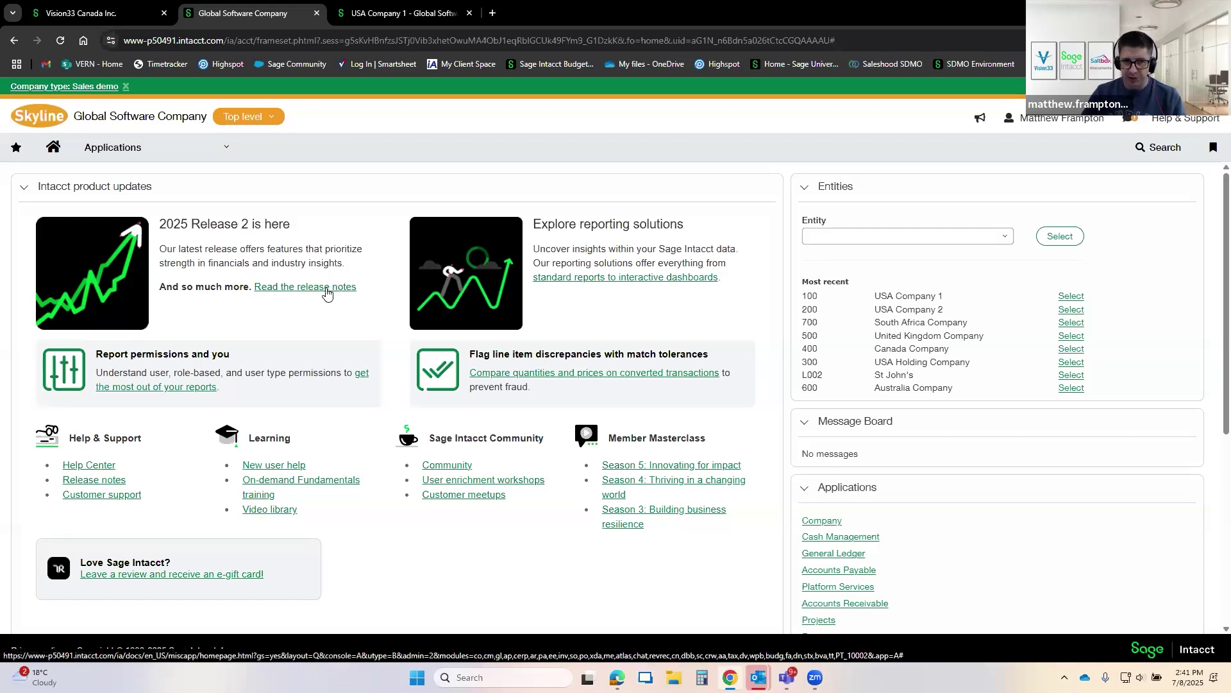
pyautogui.scroll(-1, 327, 289)
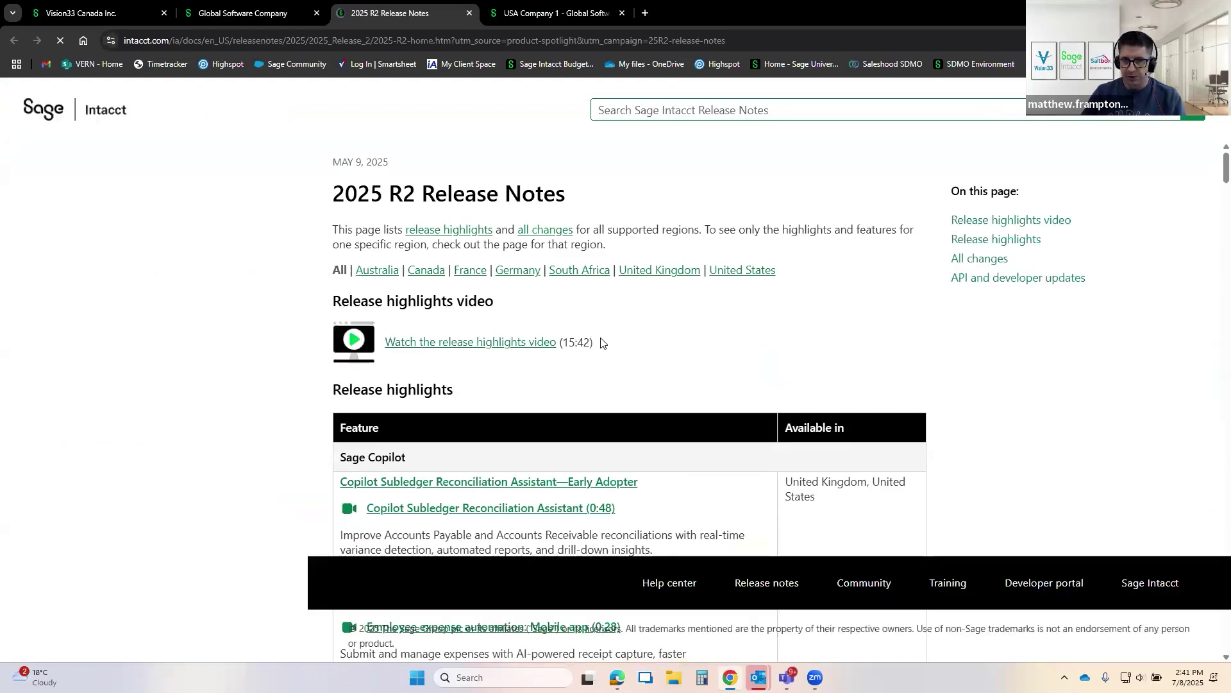
# Step: Check the running time of the release highlights video on the 2025 R2 Release Notes page
pyautogui.moveTo(594, 346)
pyautogui.mouseDown()
pyautogui.moveTo(380, 348)
pyautogui.moveTo(580, 344)
pyautogui.mouseUp()
pyautogui.click(579, 343)
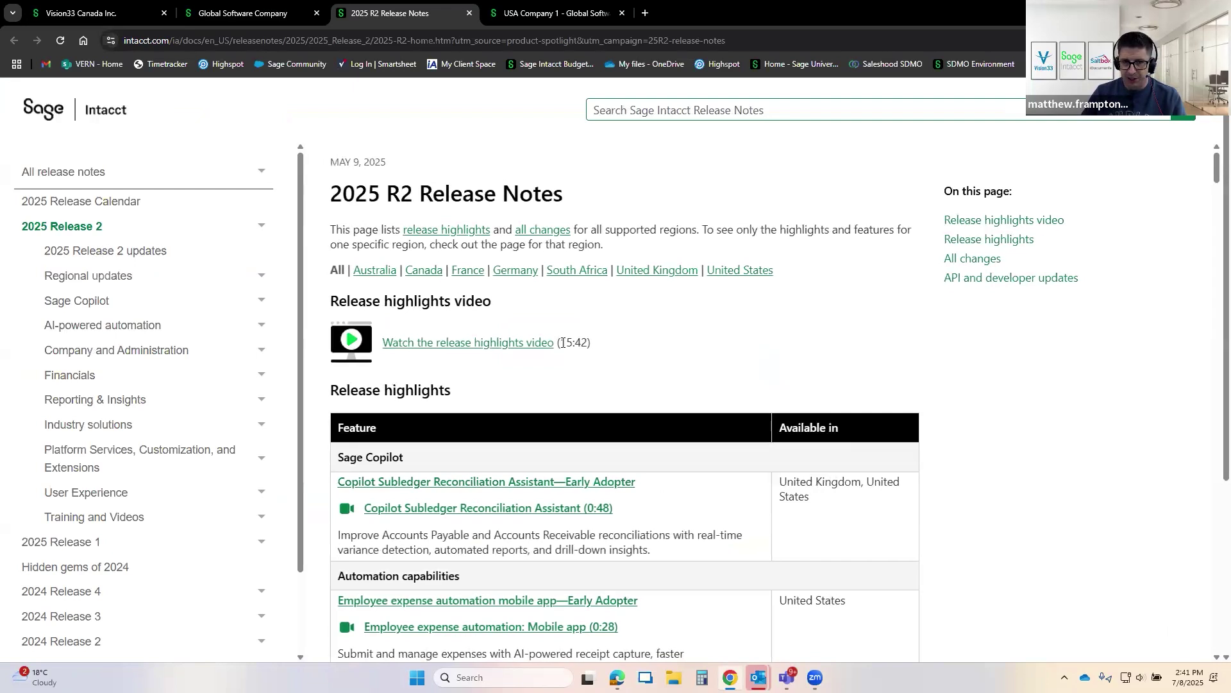
pyautogui.moveTo(557, 343); pyautogui.dragTo(598, 347)
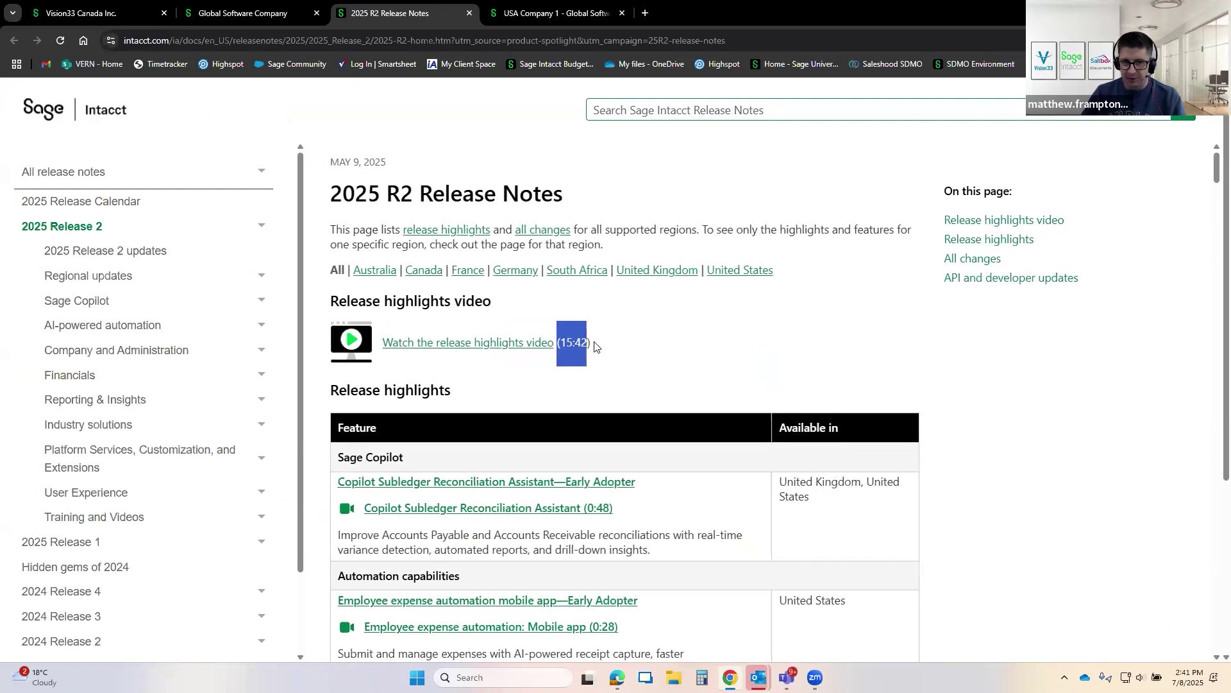
pyautogui.click(595, 345)
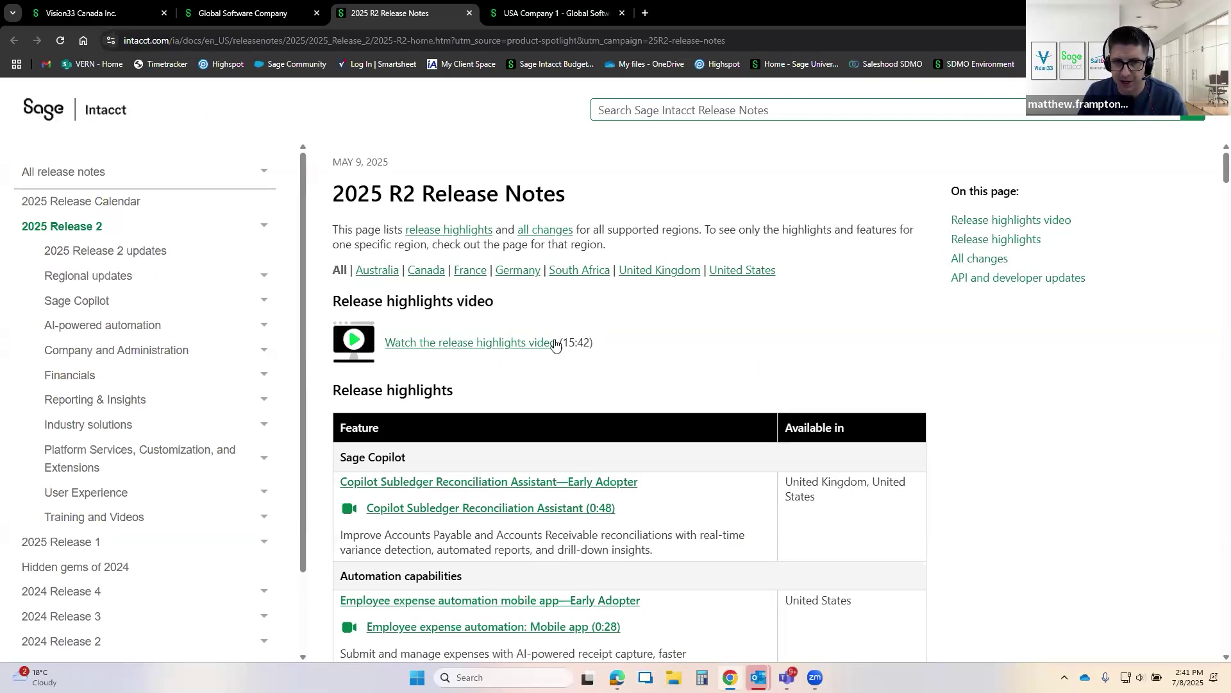
pyautogui.moveTo(564, 348); pyautogui.dragTo(590, 342)
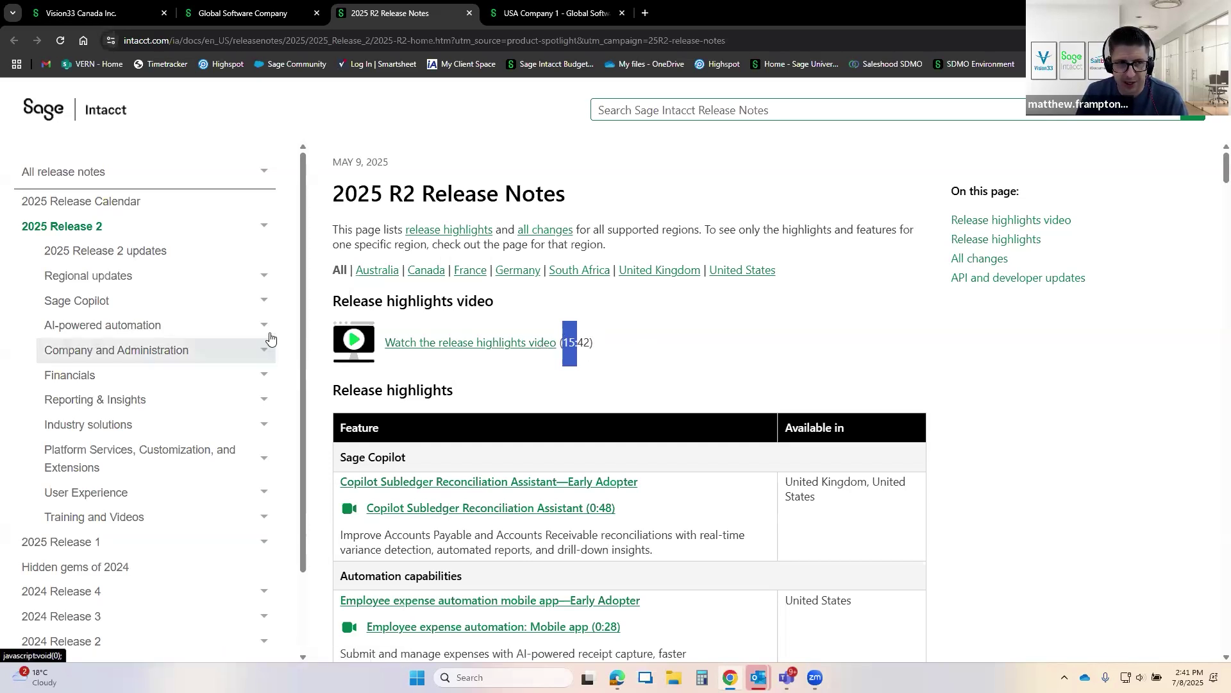
# Step: Expand Financials under 2025 Release 2 and look through the modules covered by the release notes
pyautogui.click(265, 375)
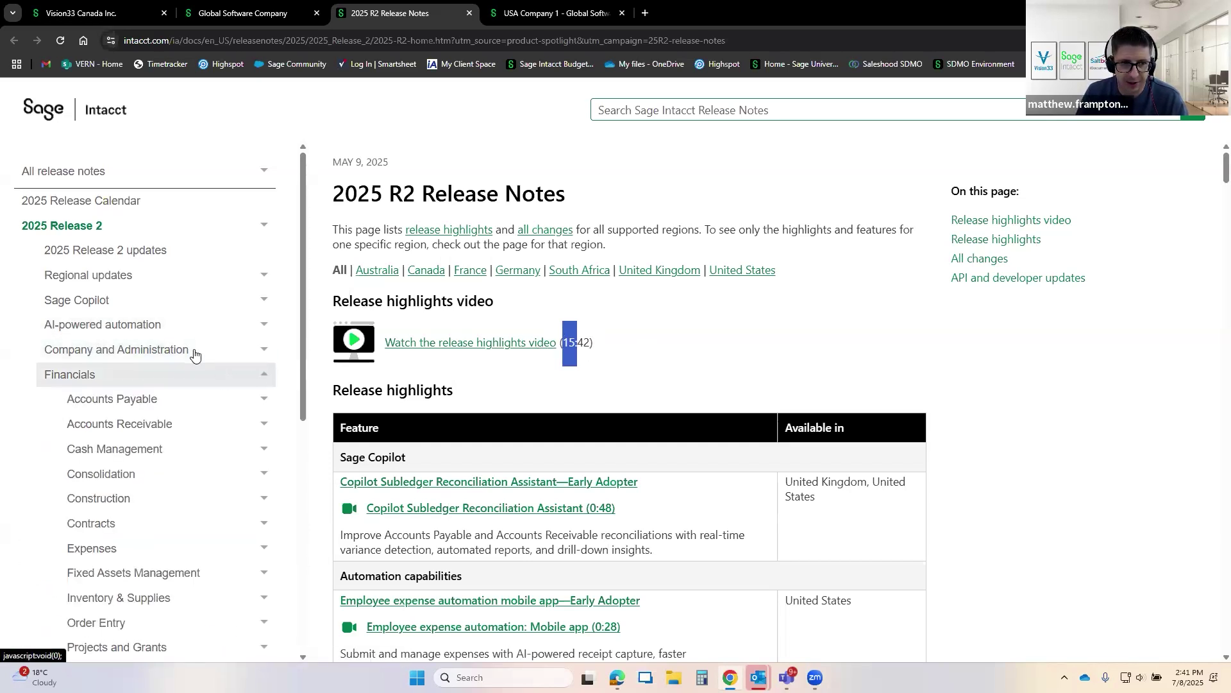
pyautogui.scroll(-2, 169, 300)
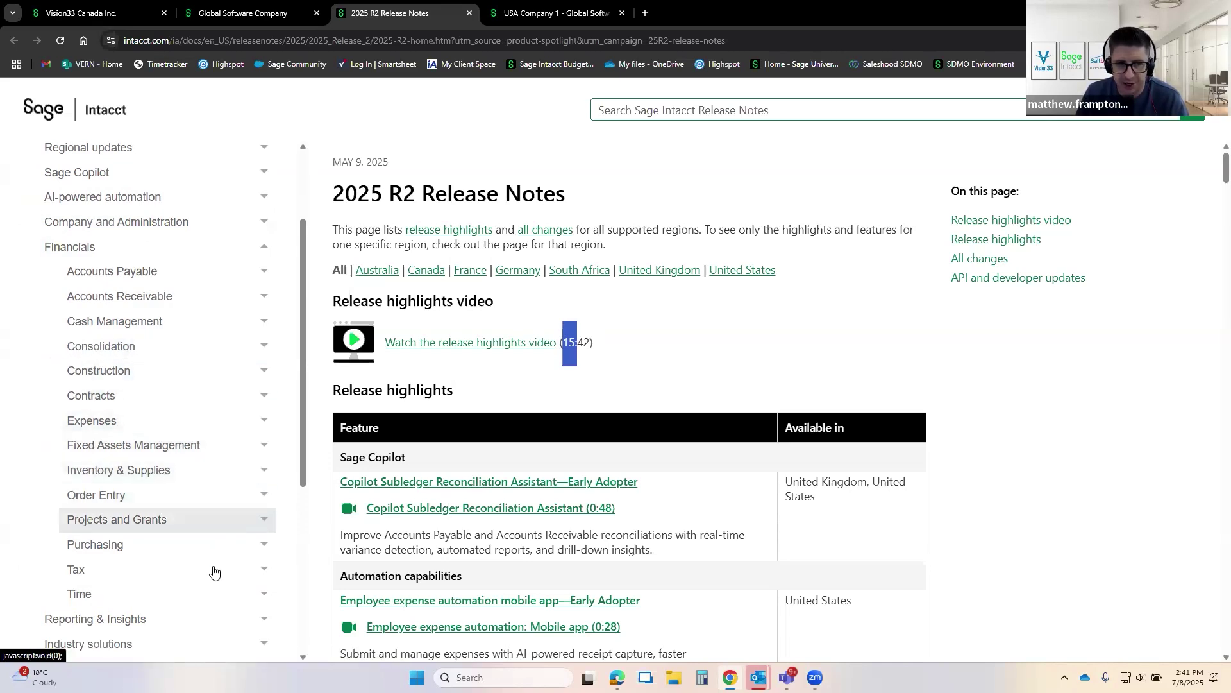
pyautogui.scroll(2, 210, 455)
pyautogui.scroll(-5, 205, 436)
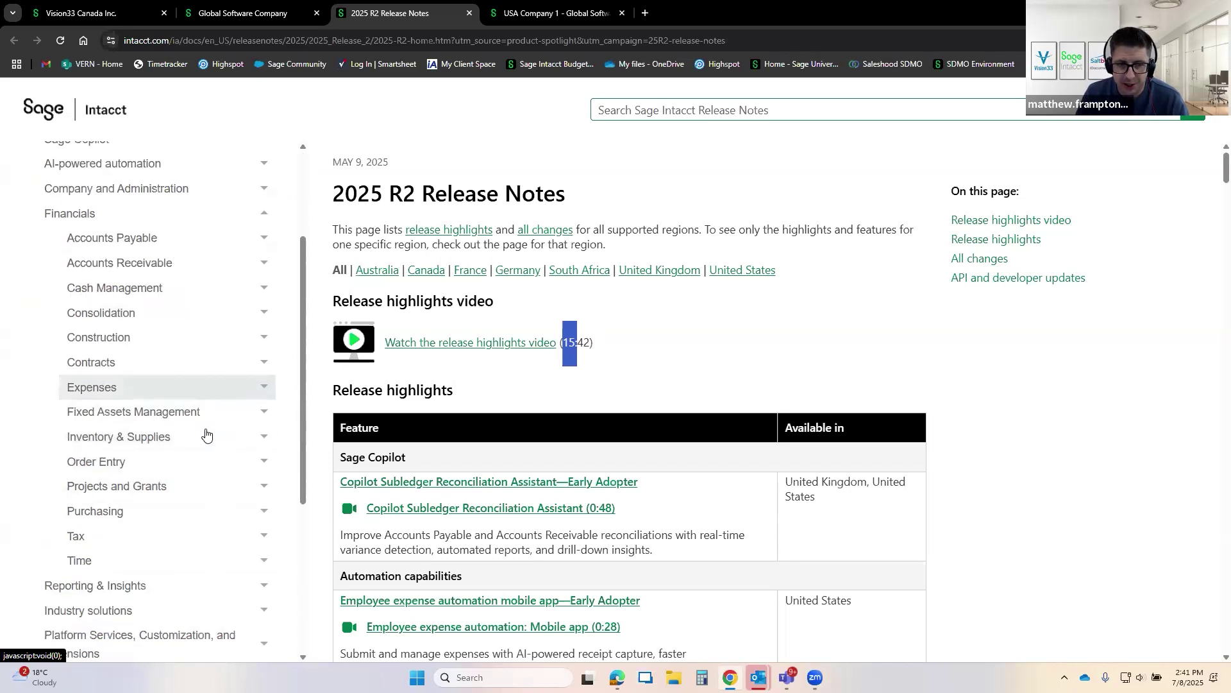
pyautogui.scroll(2, 205, 436)
pyautogui.scroll(2, 205, 436)
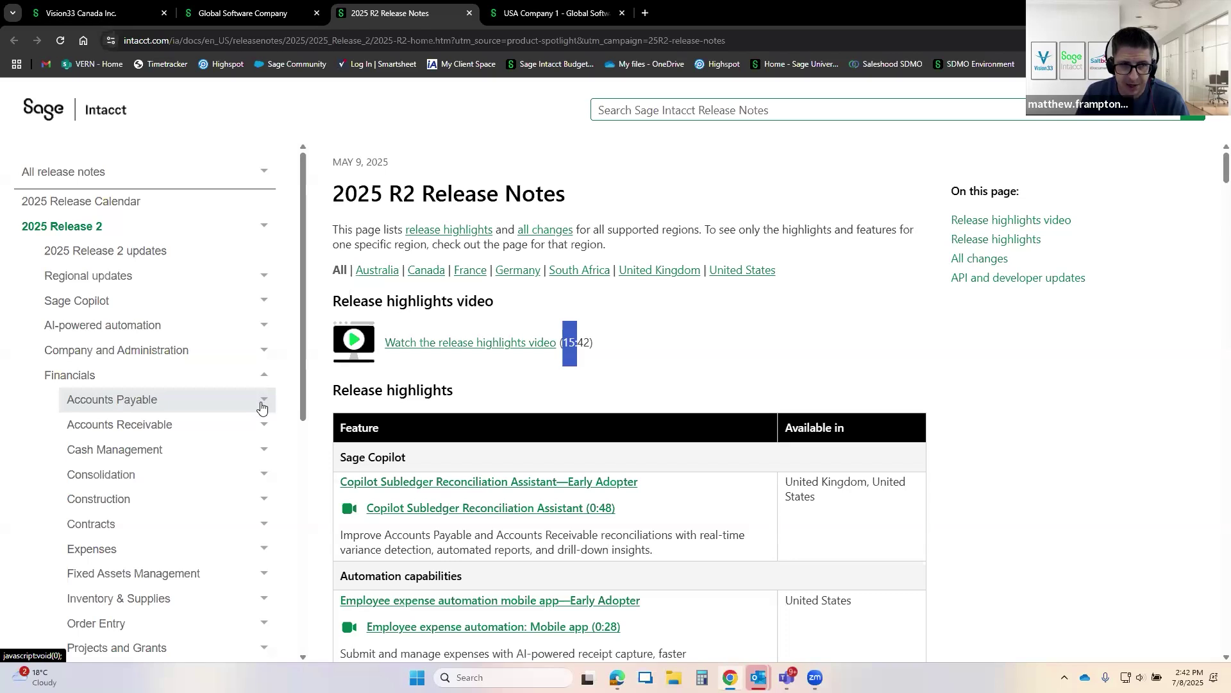
# Step: Review the four quarterly release dates in the 2025 Release Calendar, and close the release notes page
pyautogui.click(119, 205)
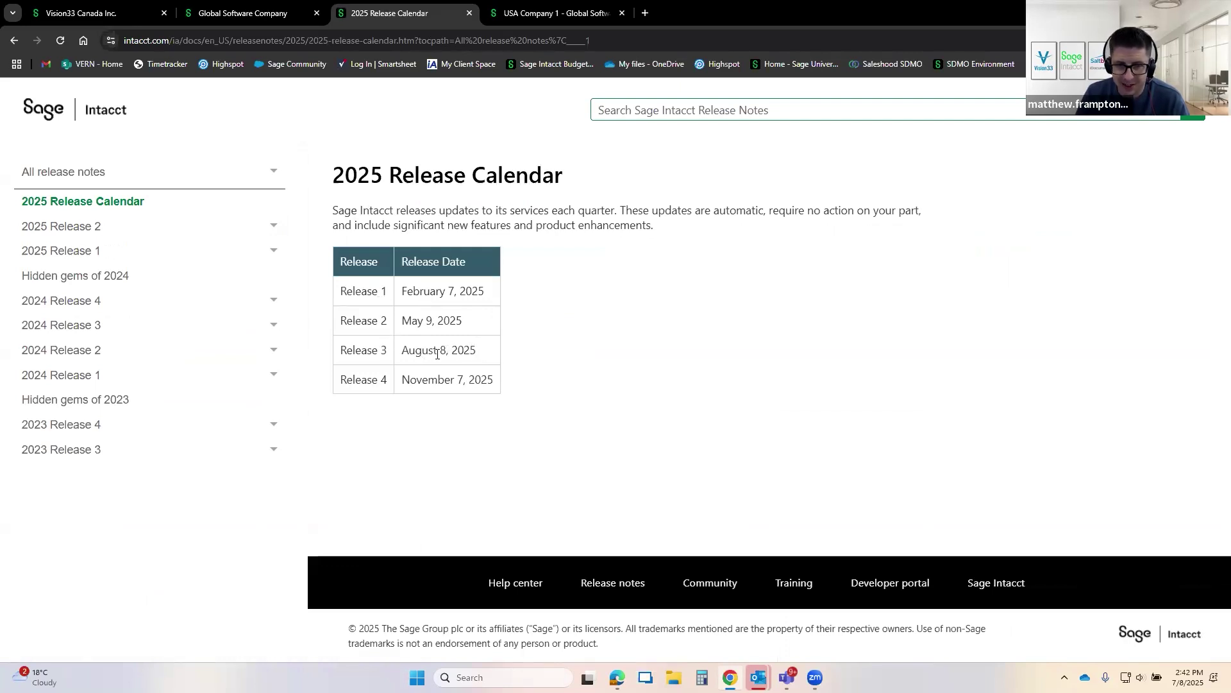
pyautogui.moveTo(402, 291); pyautogui.dragTo(463, 292)
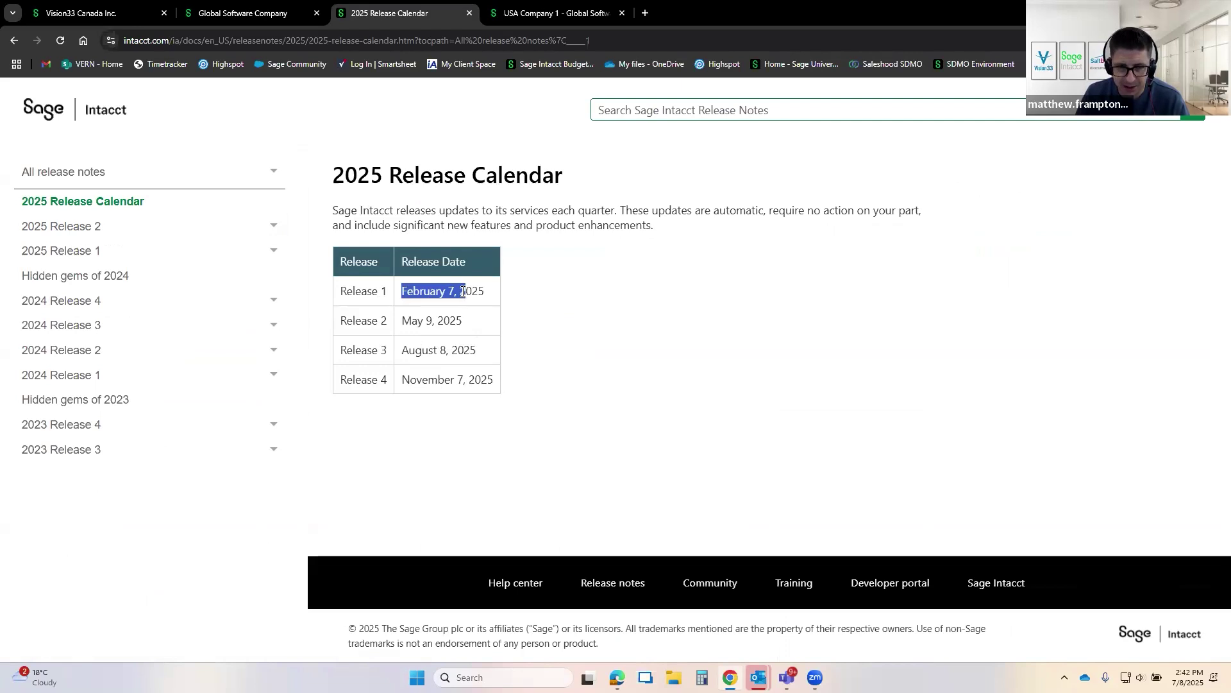
pyautogui.click(462, 291)
pyautogui.moveTo(439, 320); pyautogui.dragTo(439, 320)
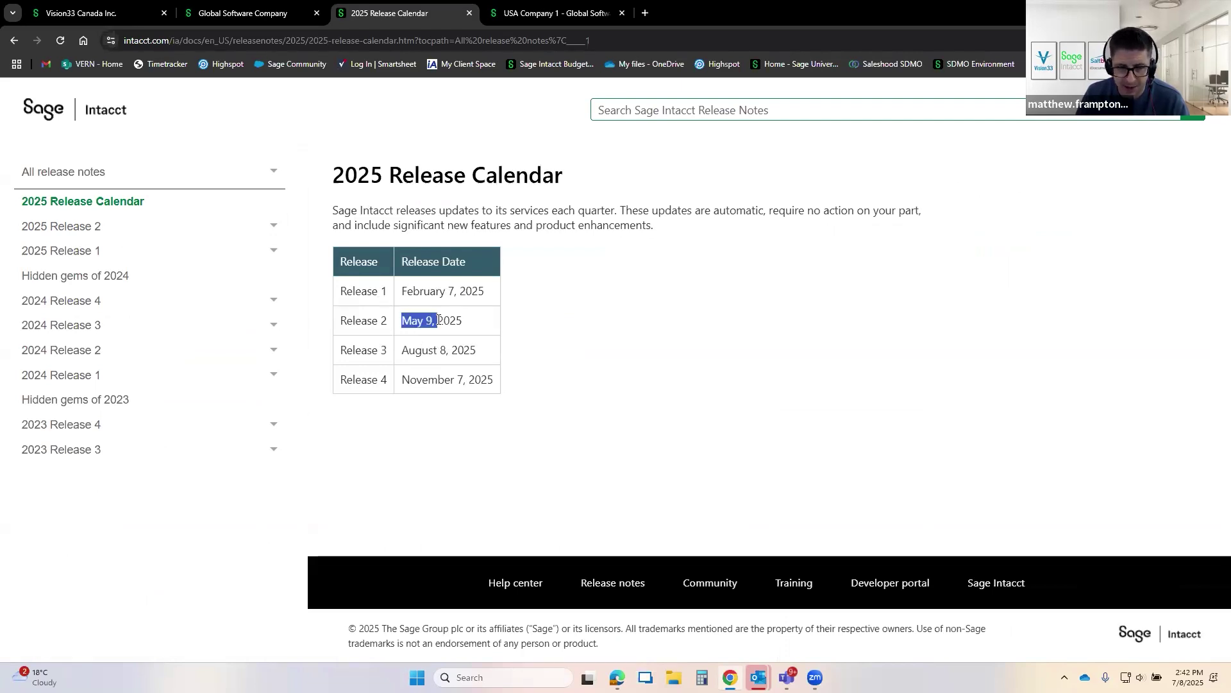
pyautogui.click(413, 354)
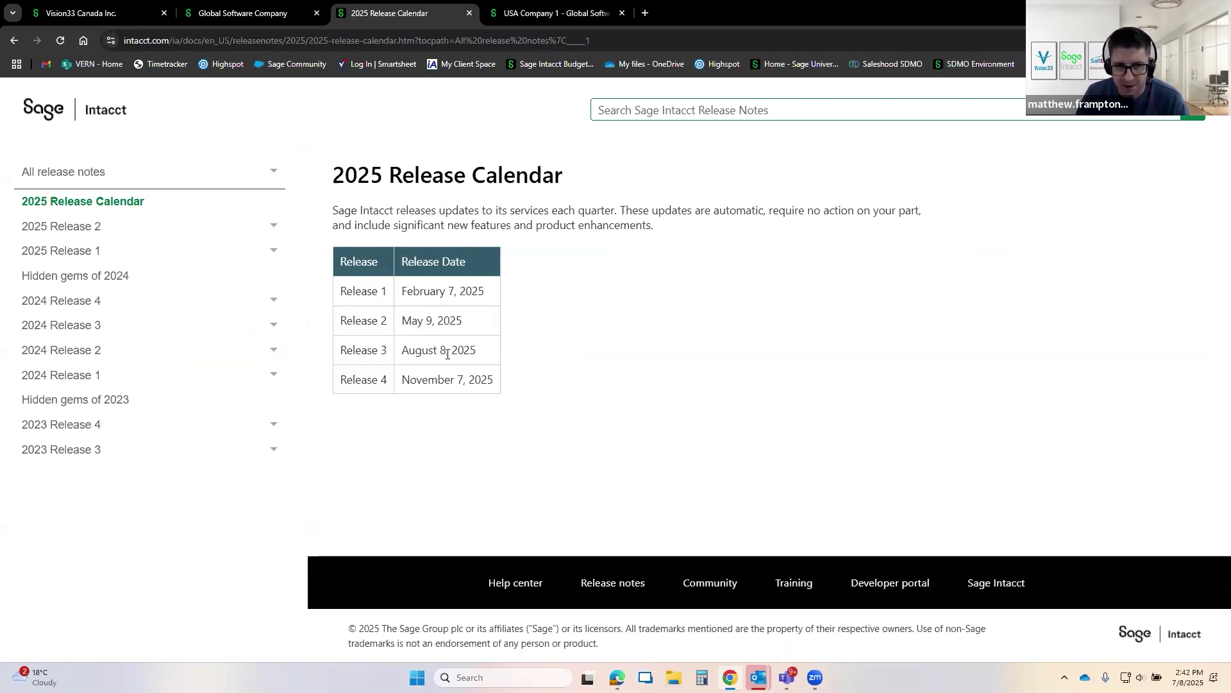
pyautogui.moveTo(481, 379); pyautogui.dragTo(457, 380)
pyautogui.click(459, 381)
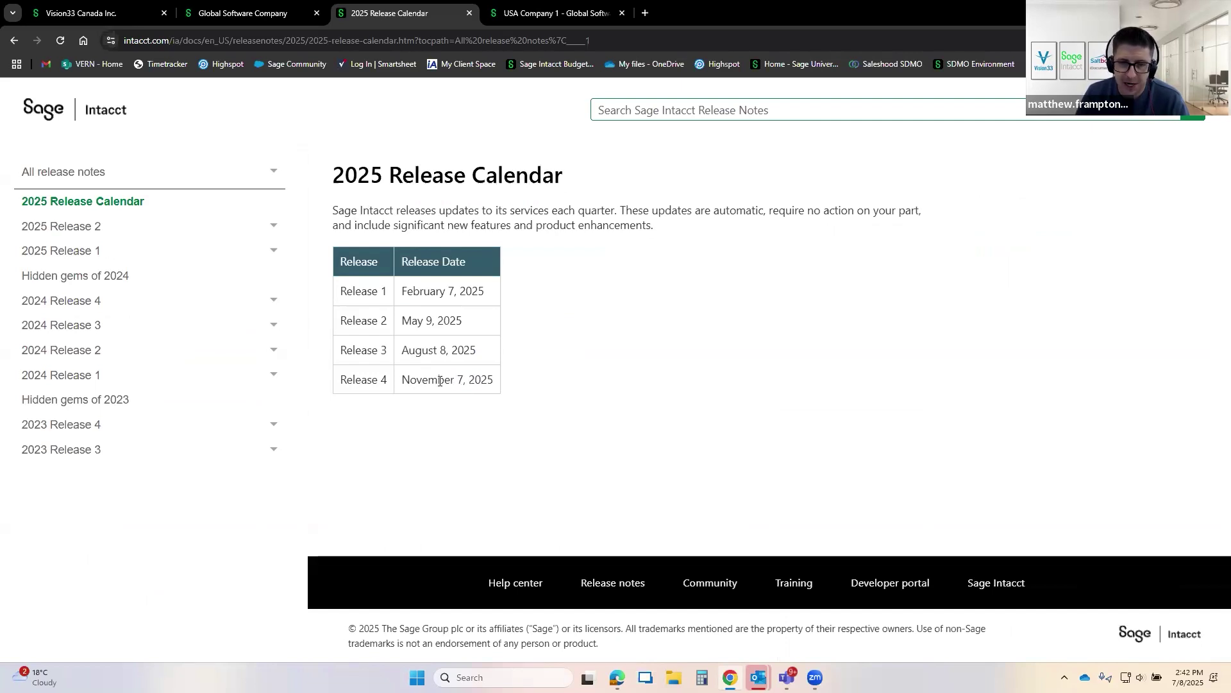
pyautogui.moveTo(338, 380); pyautogui.dragTo(475, 378)
pyautogui.click(440, 379)
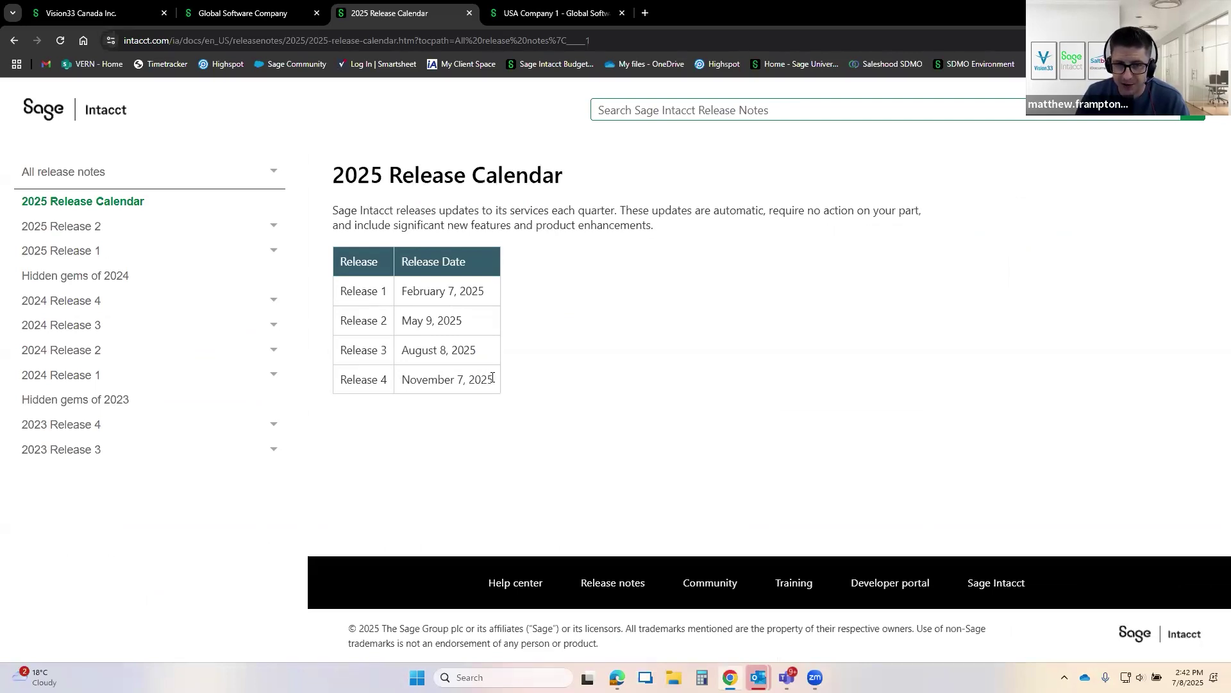
pyautogui.moveTo(493, 378); pyautogui.dragTo(417, 377)
pyautogui.click(418, 378)
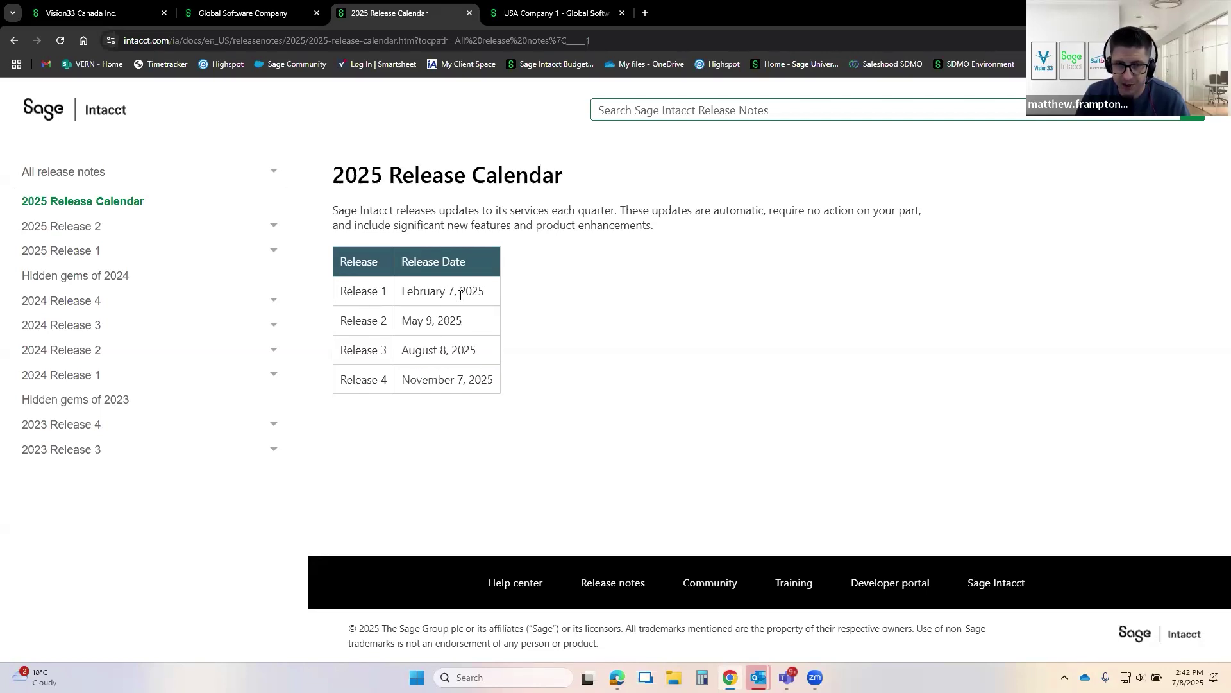
pyautogui.hotkey('ctrl', 'w')
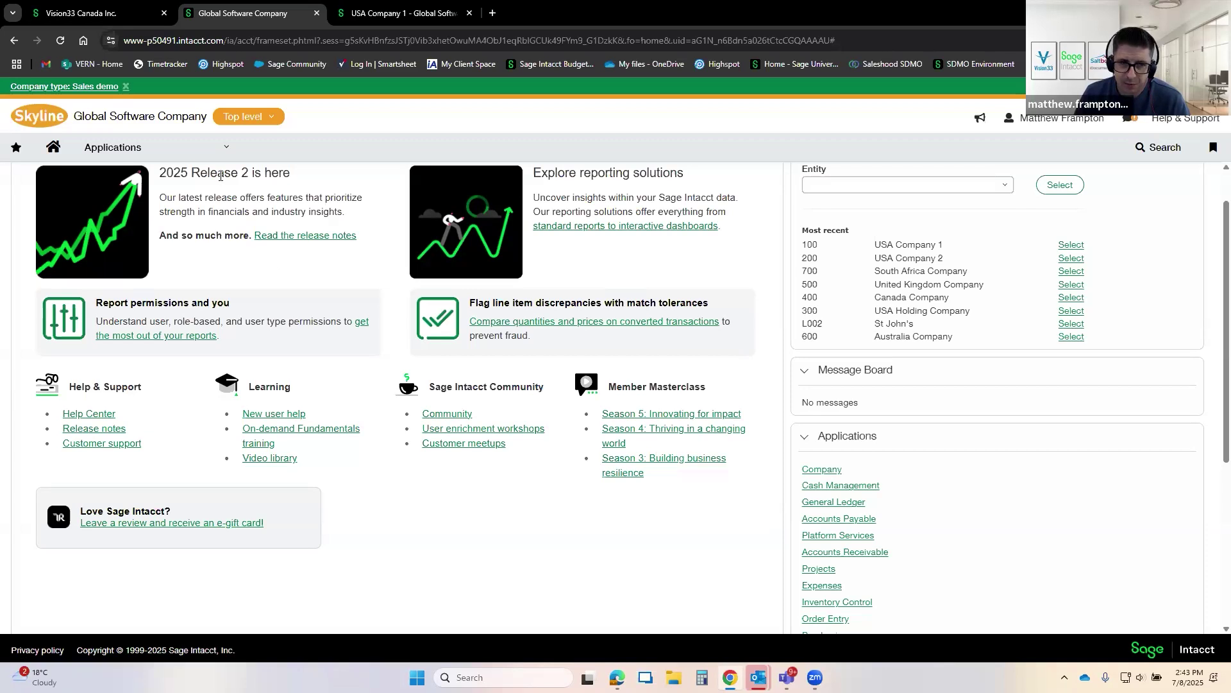
# Step: Look through the list of available applications, including the Inventory Control functions and the Contracts setup options
pyautogui.click(218, 150)
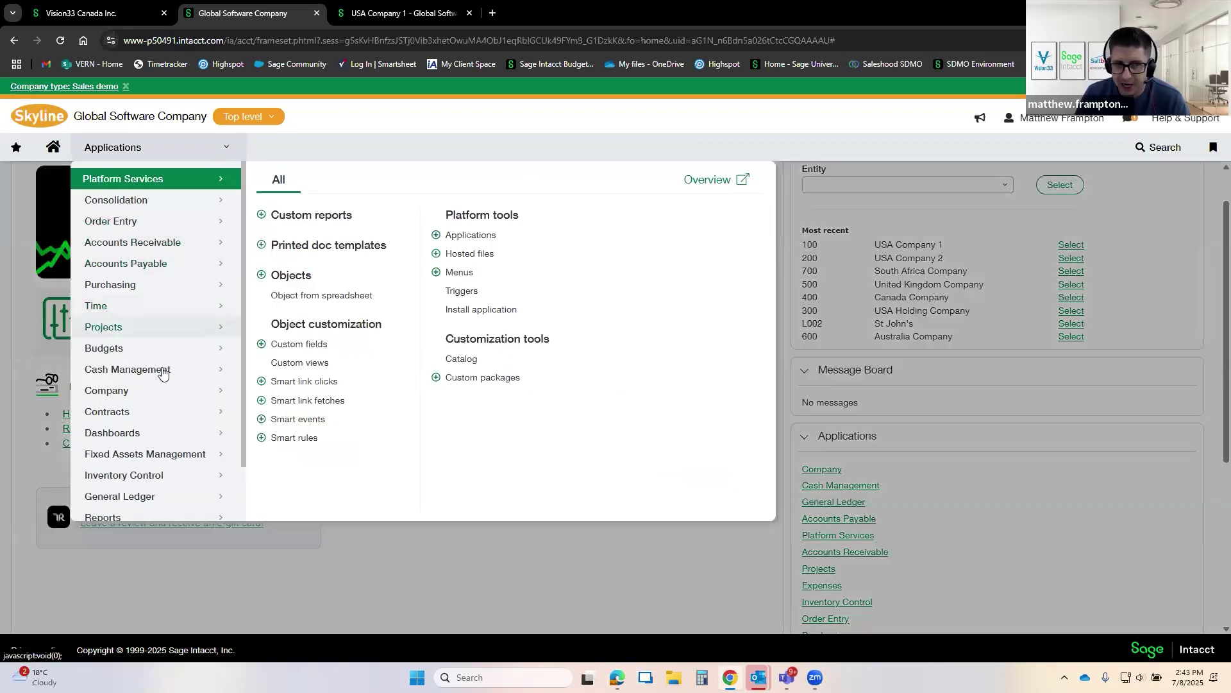
pyautogui.scroll(-1, 185, 380)
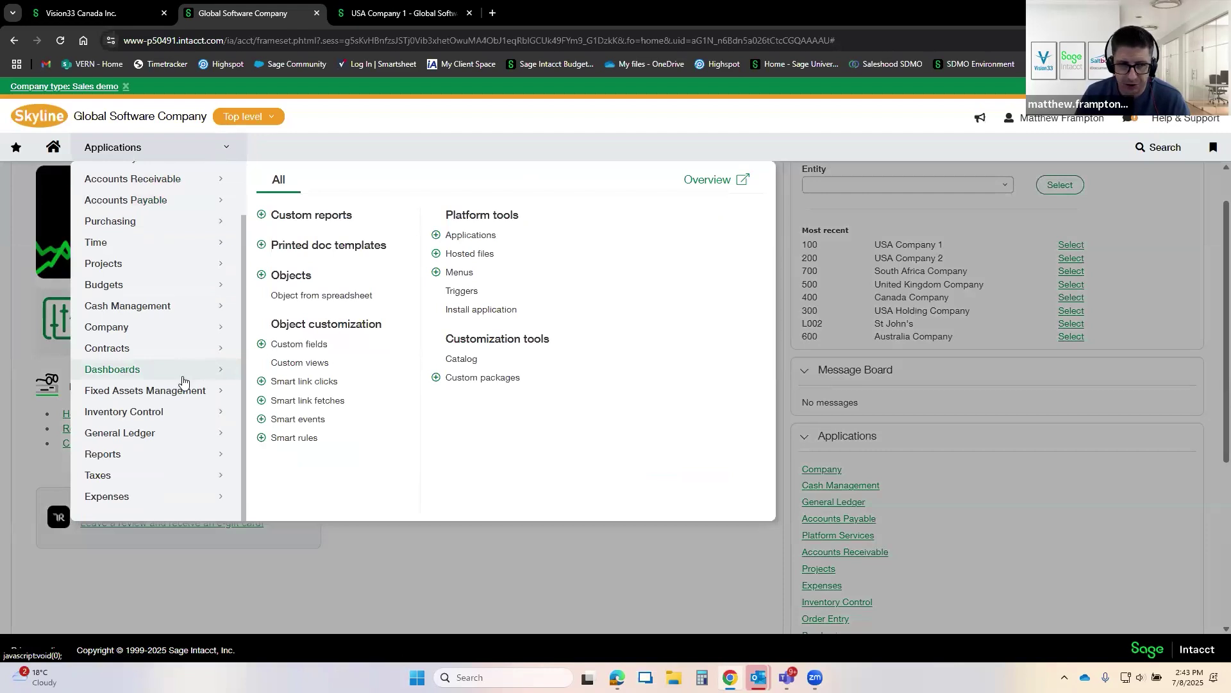
pyautogui.scroll(1, 182, 382)
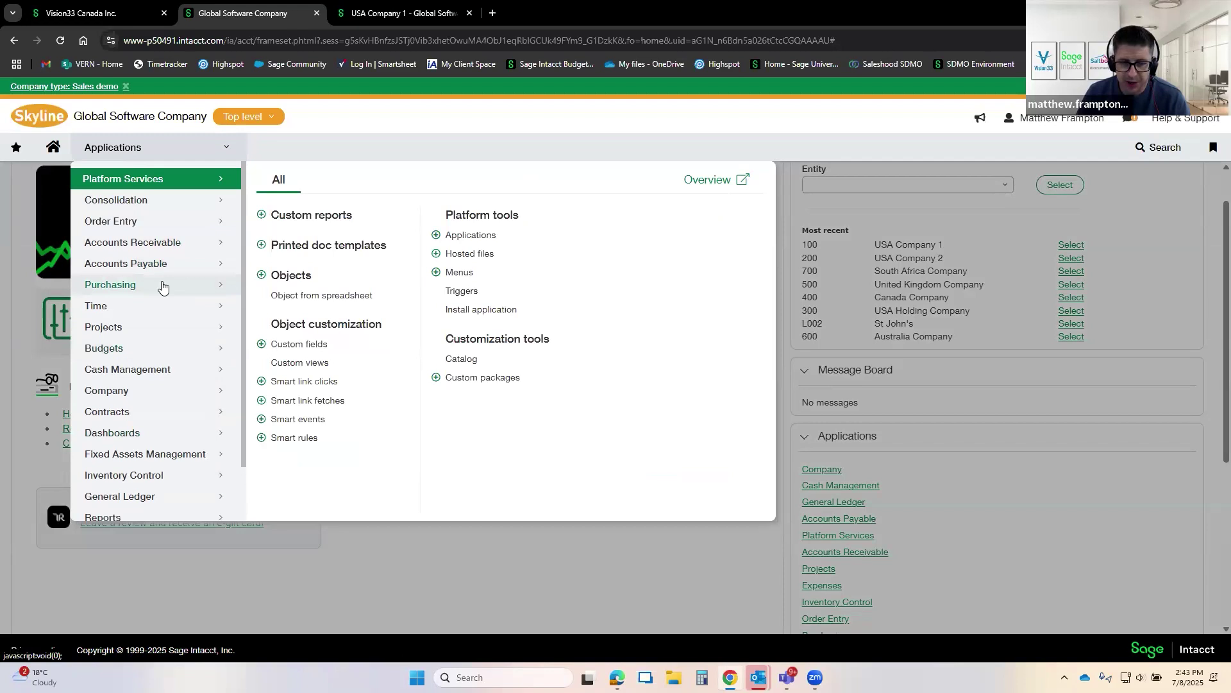
pyautogui.scroll(-1, 176, 321)
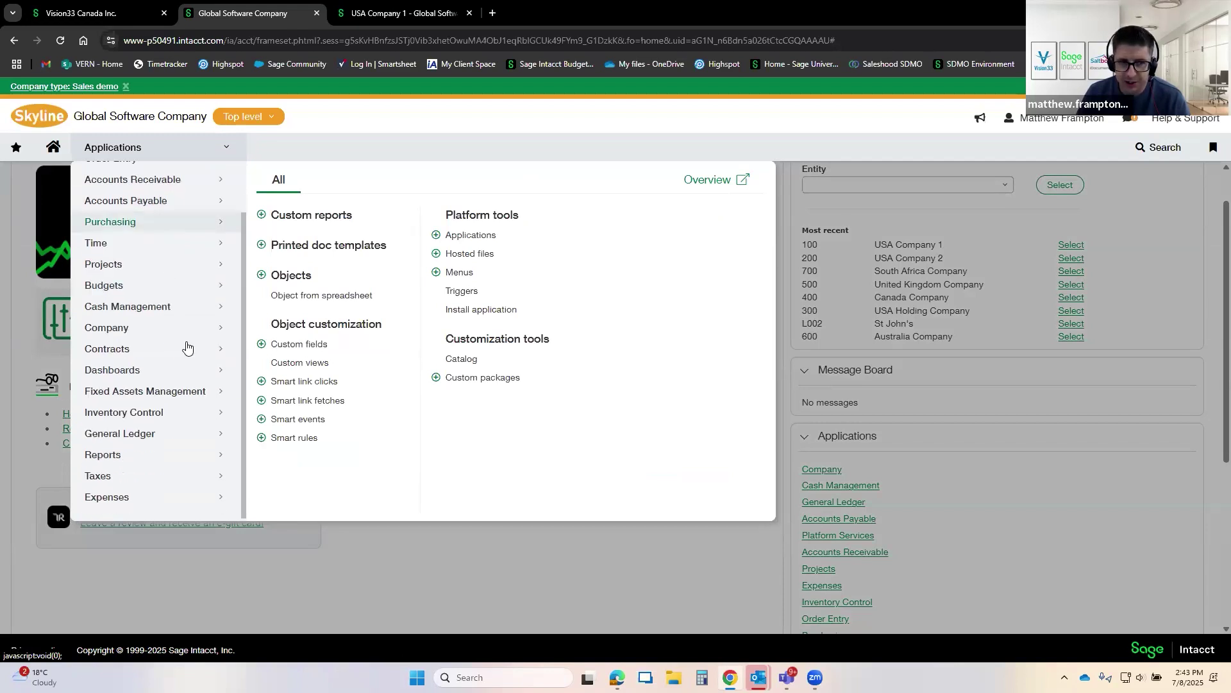
pyautogui.click(172, 395)
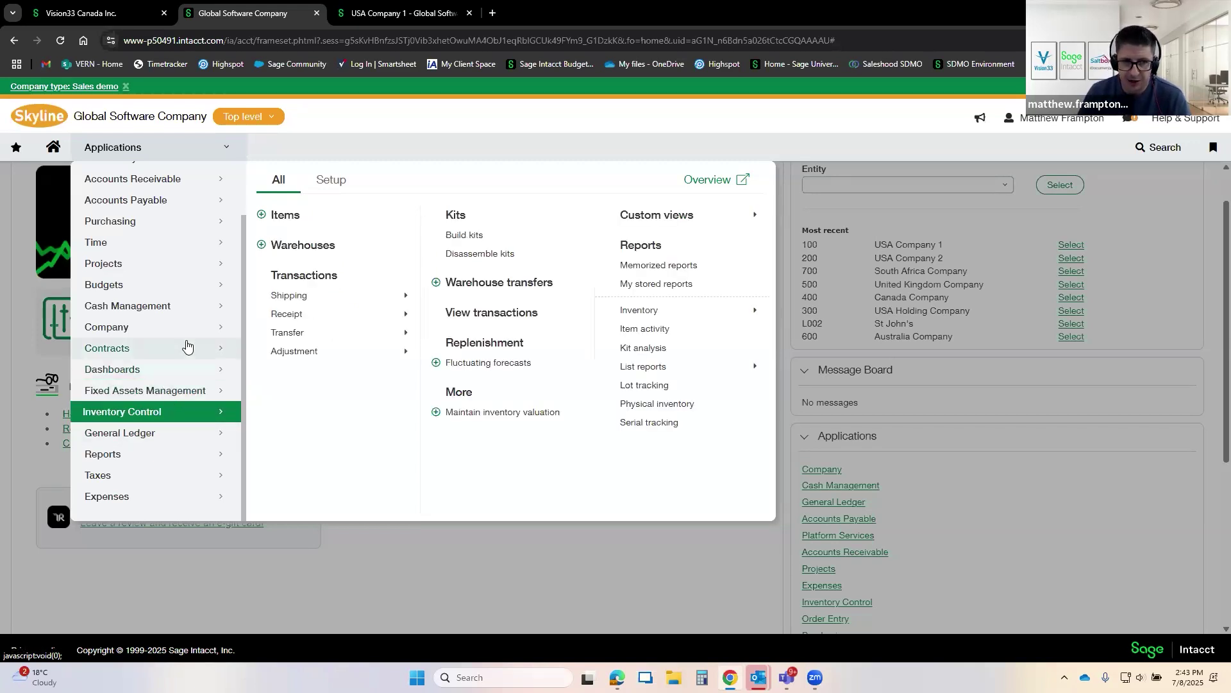
pyautogui.moveTo(182, 350)
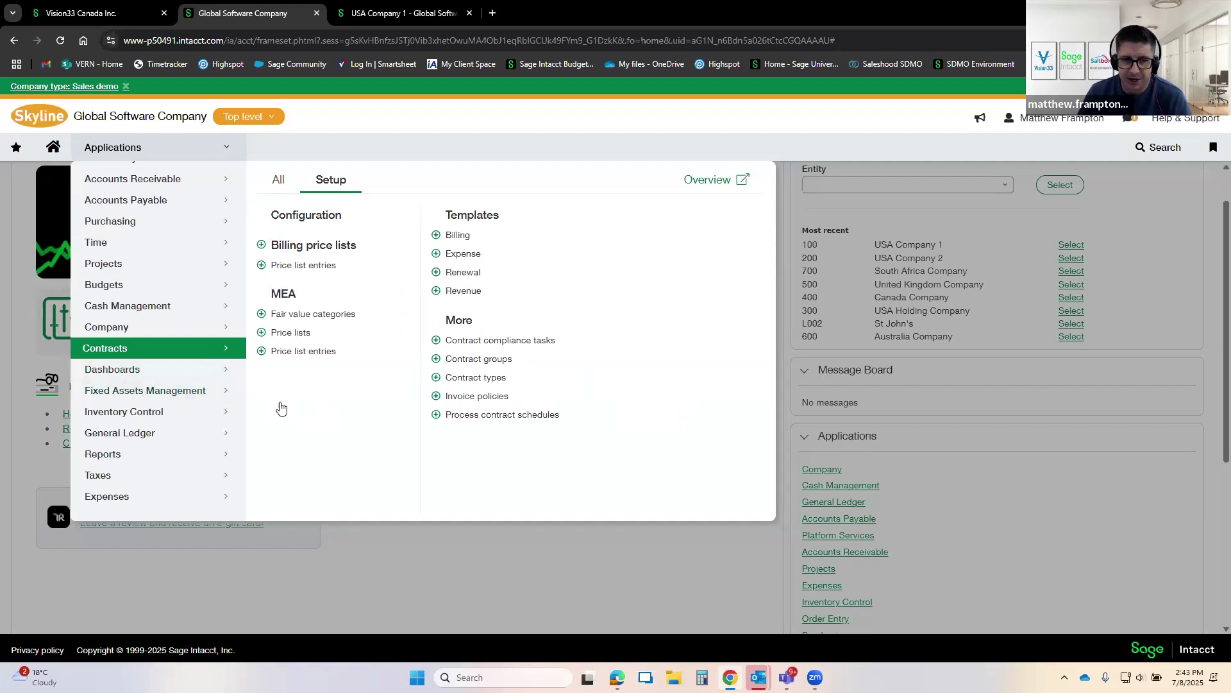
pyautogui.click(401, 553)
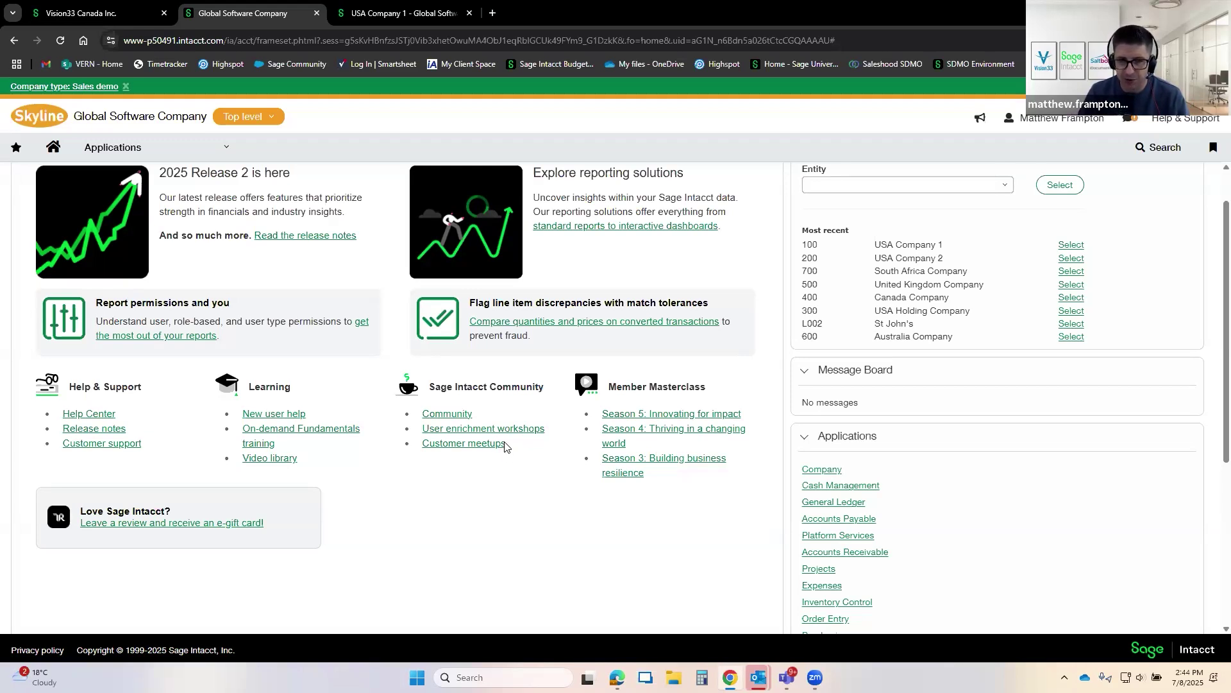
# Step: Display the Company application's setup options and examine the cross-company dimensions group
pyautogui.click(216, 152)
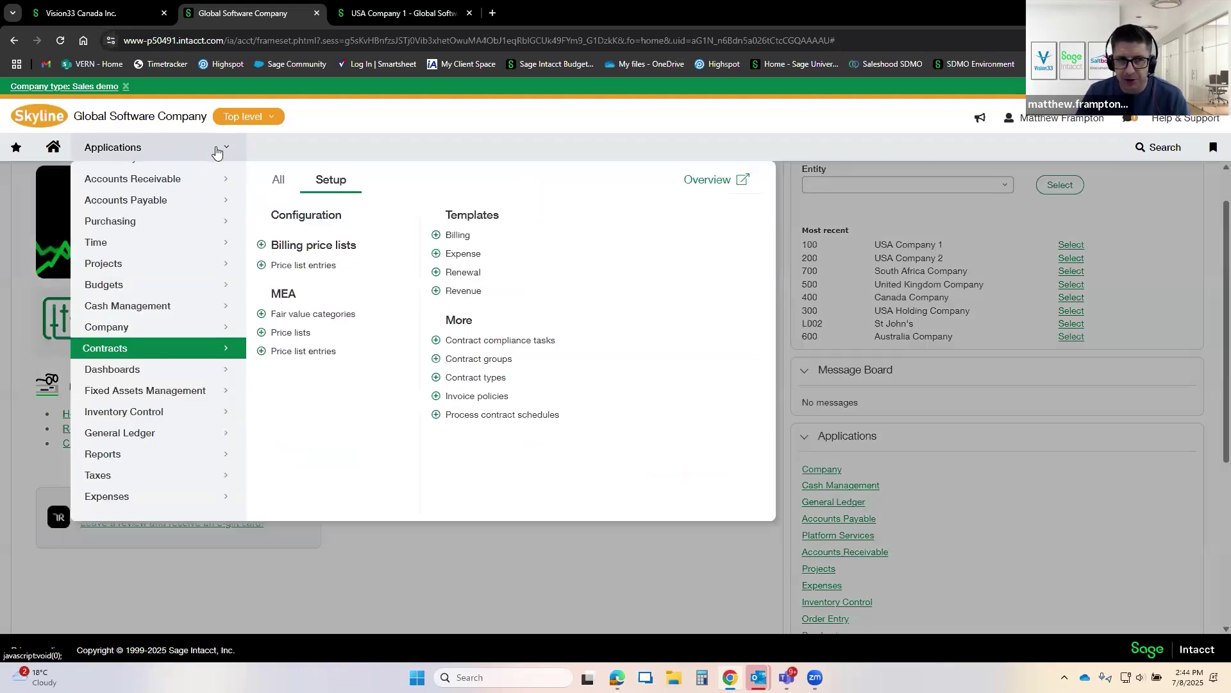
pyautogui.click(170, 328)
pyautogui.moveTo(443, 303); pyautogui.dragTo(590, 304)
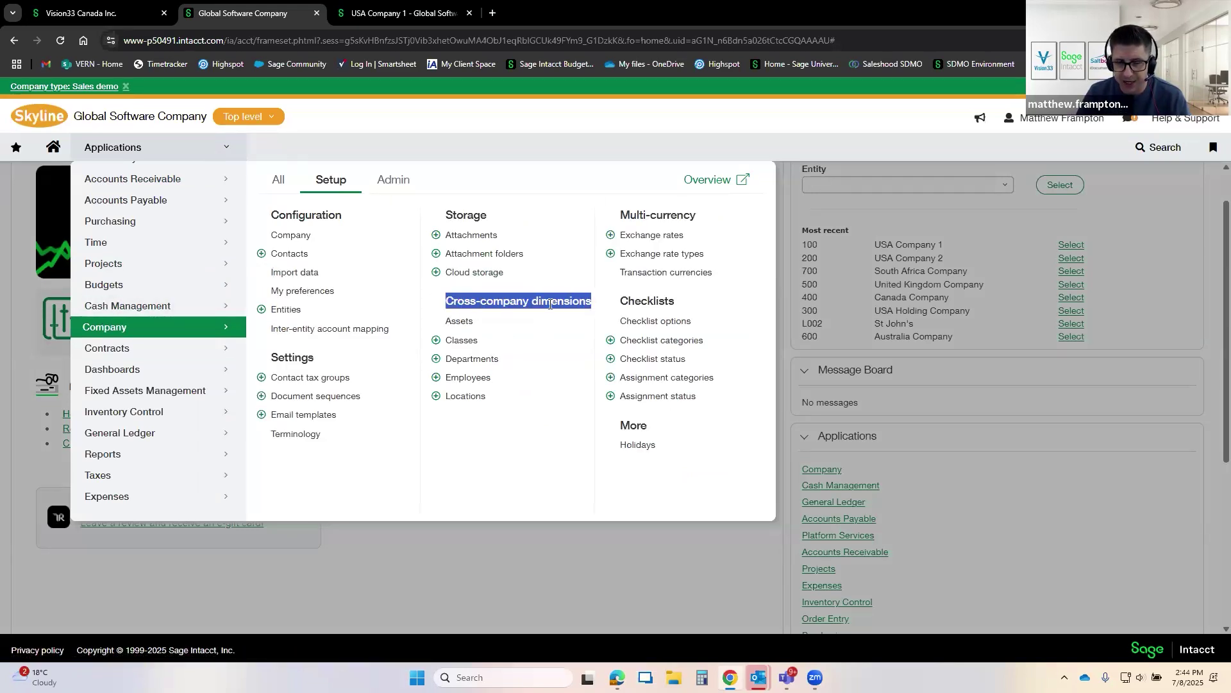
pyautogui.click(511, 302)
pyautogui.moveTo(448, 303); pyautogui.dragTo(579, 303)
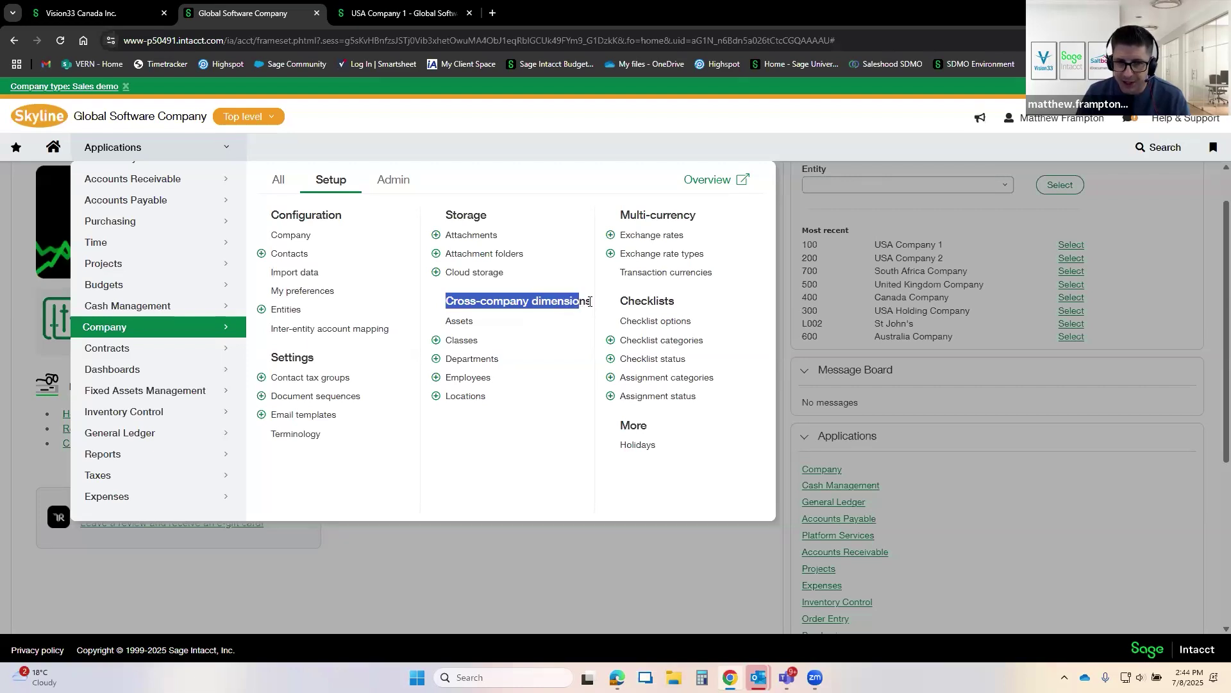
pyautogui.click(508, 301)
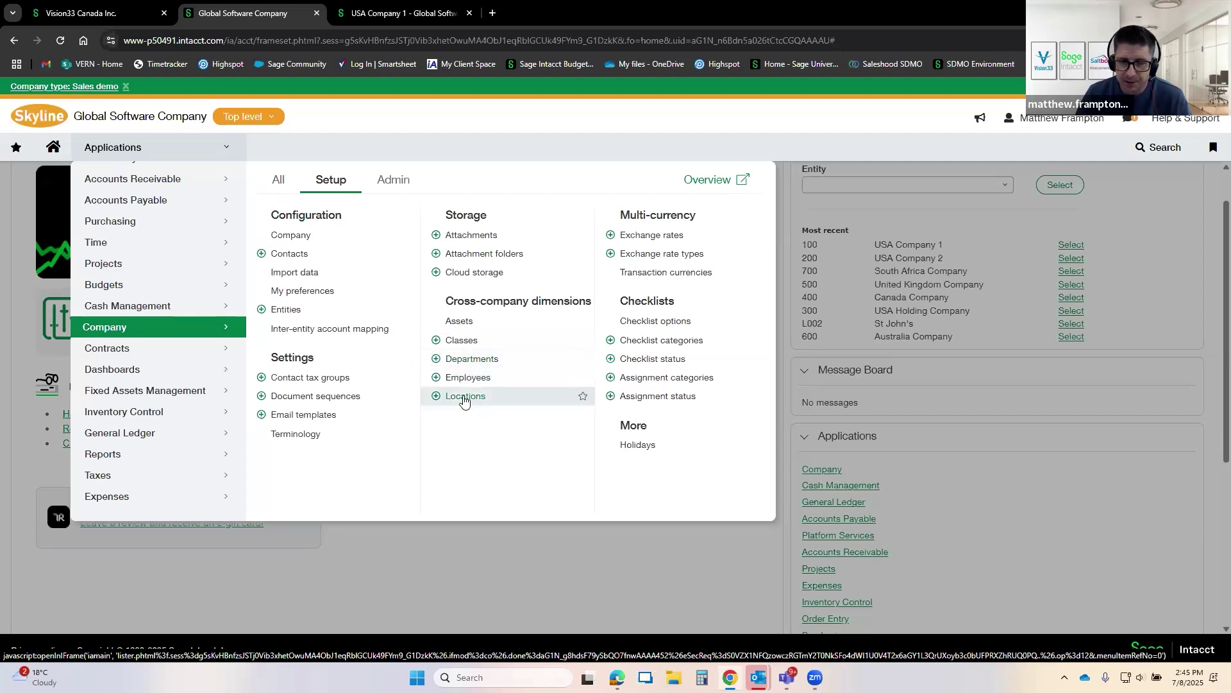
# Step: Open the company's Departments list and open the Services department record for editing
pyautogui.click(485, 360)
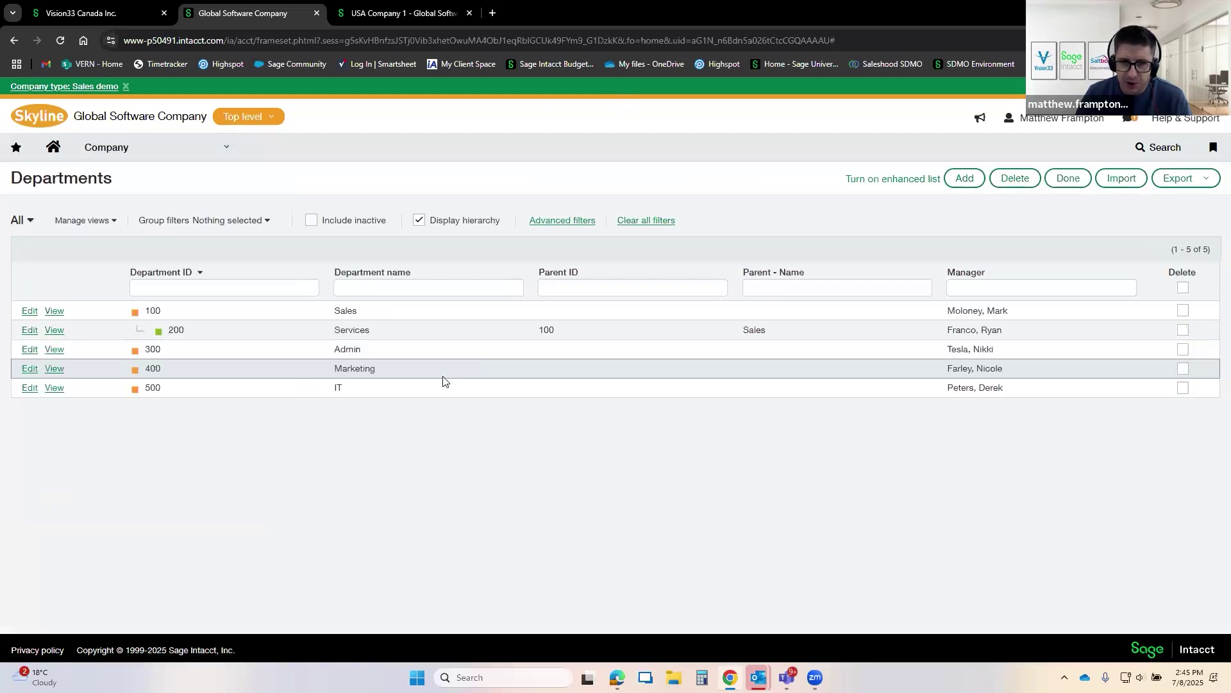
pyautogui.click(29, 331)
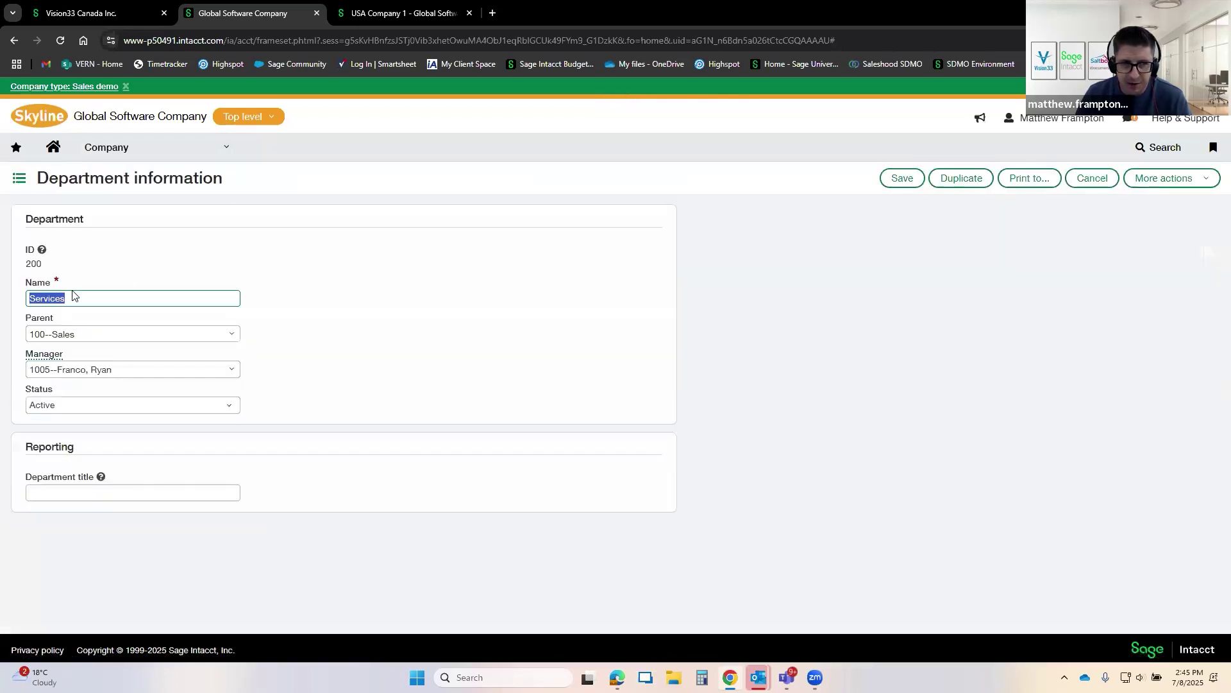
# Step: Clear the parent department of the Services department and save the record
pyautogui.click(141, 335)
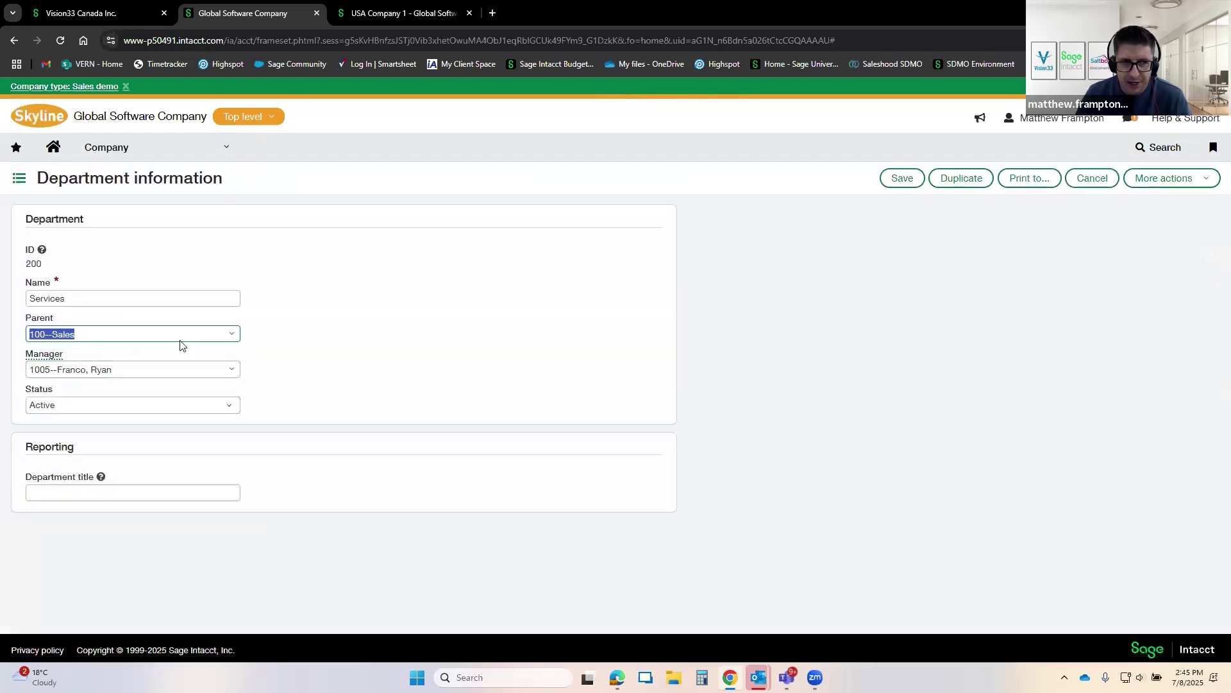
pyautogui.click(231, 333)
pyautogui.press('BackSpace')
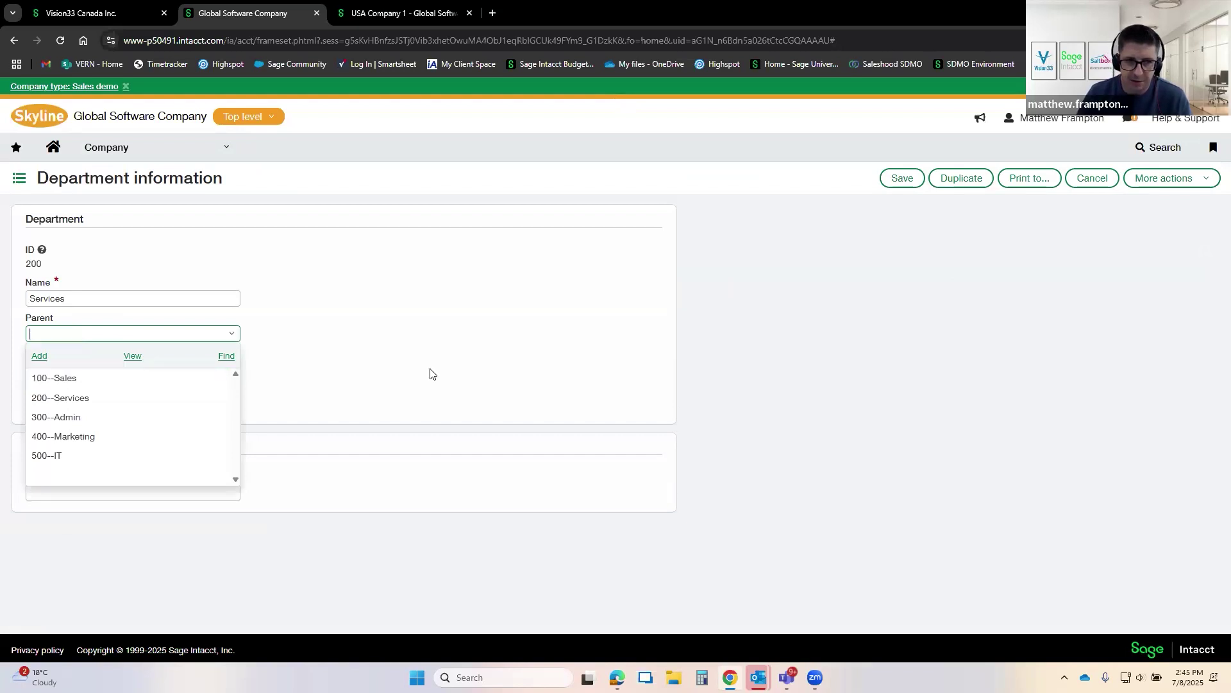
pyautogui.click(901, 178)
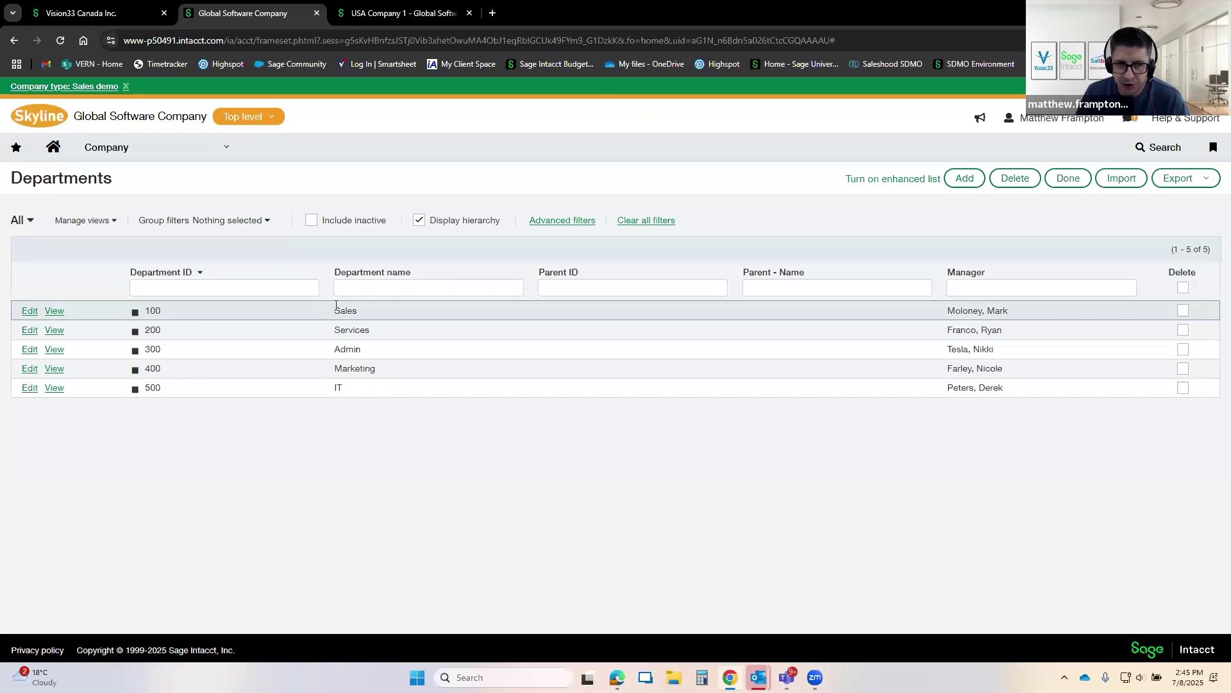
# Step: Examine the names and the ID numbering of the departments in the Departments list
pyautogui.moveTo(352, 311); pyautogui.dragTo(371, 370)
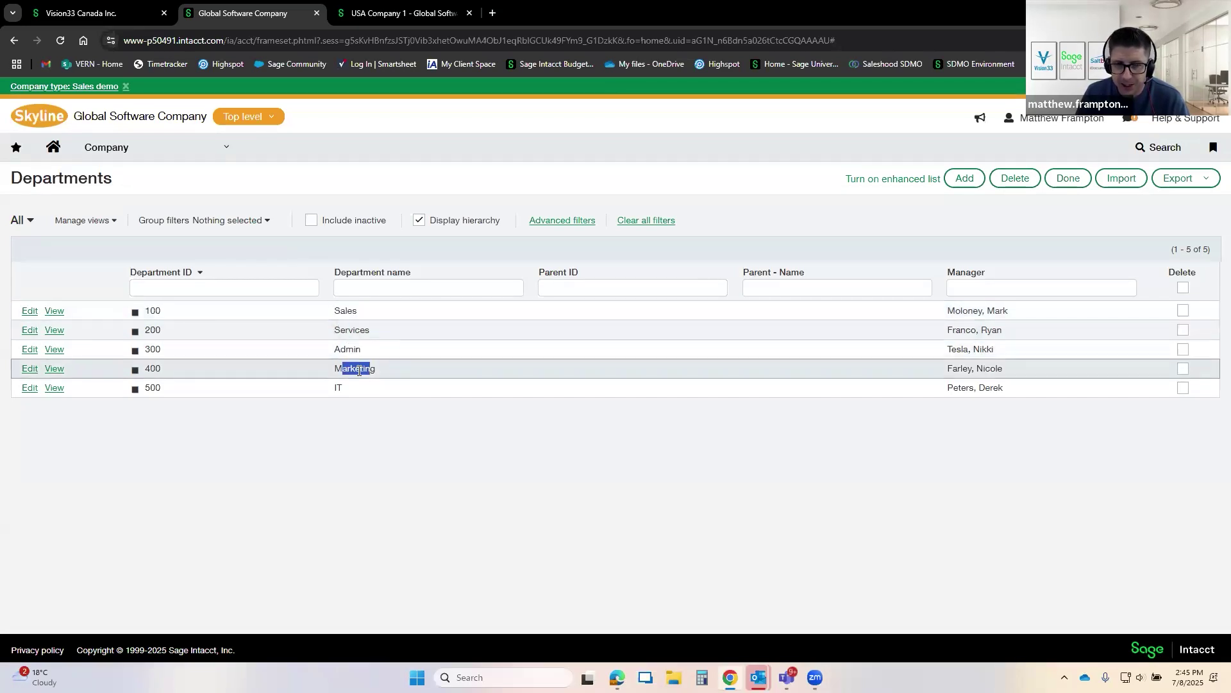
pyautogui.click(332, 398)
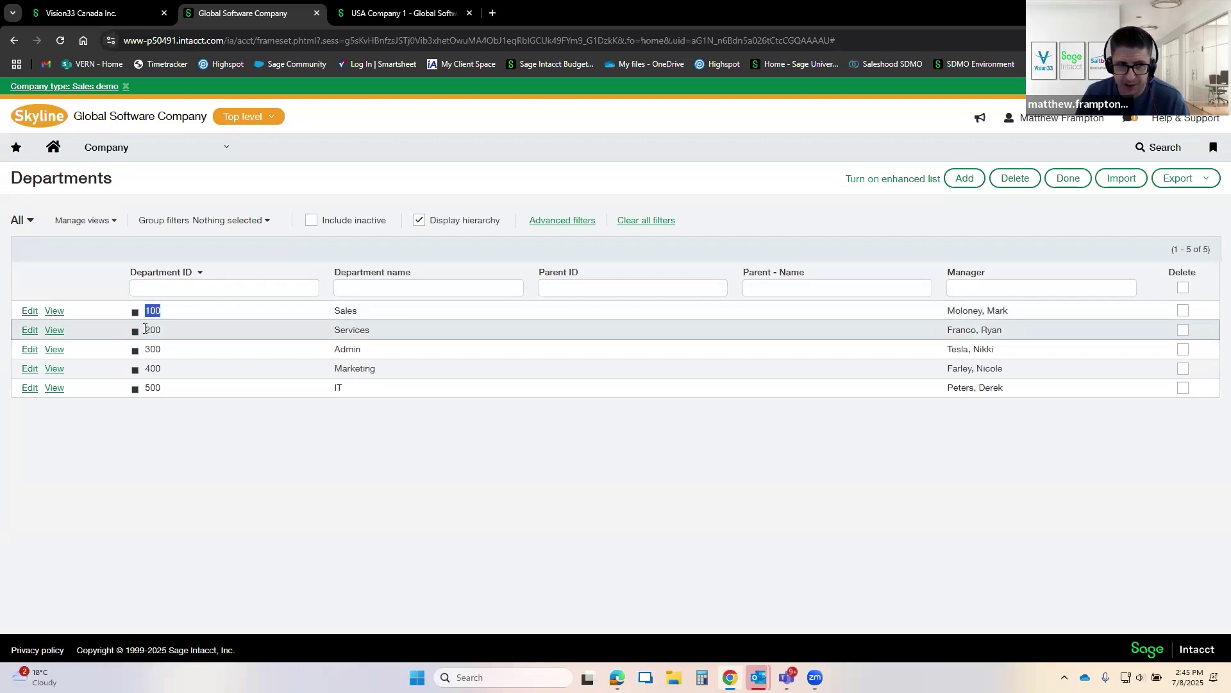
pyautogui.moveTo(143, 350); pyautogui.dragTo(171, 348)
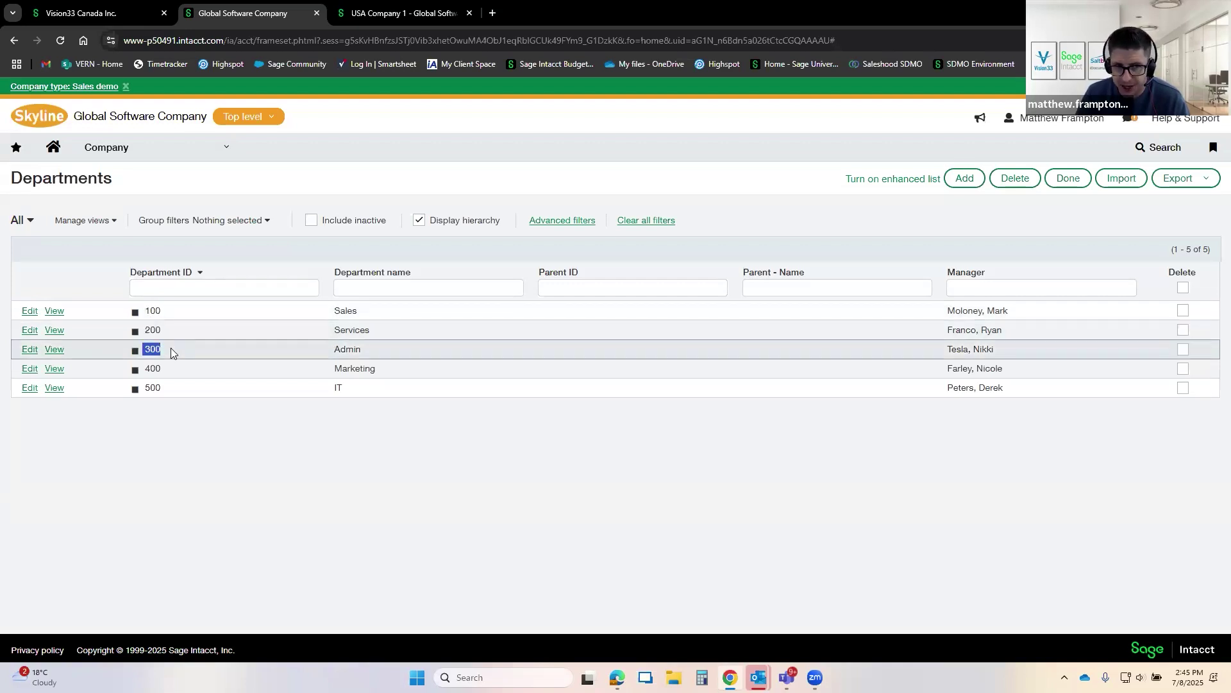
pyautogui.moveTo(145, 388); pyautogui.dragTo(170, 386)
pyautogui.click(163, 390)
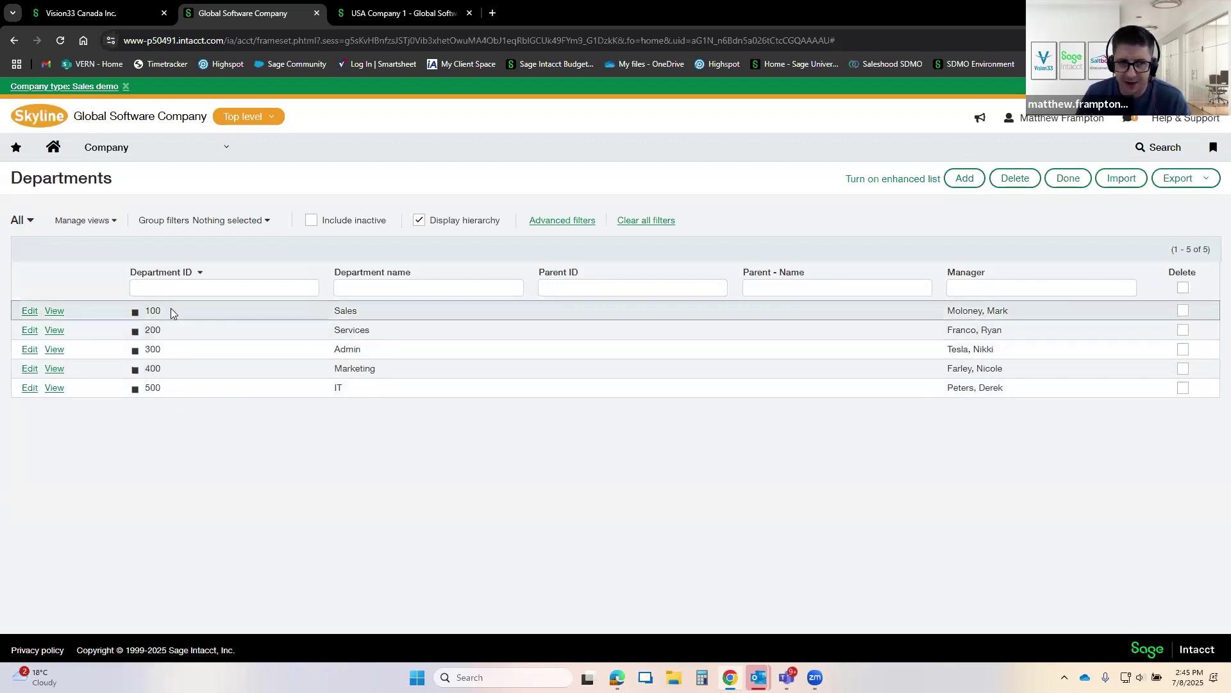
pyautogui.moveTo(139, 330); pyautogui.dragTo(174, 331)
pyautogui.click(169, 346)
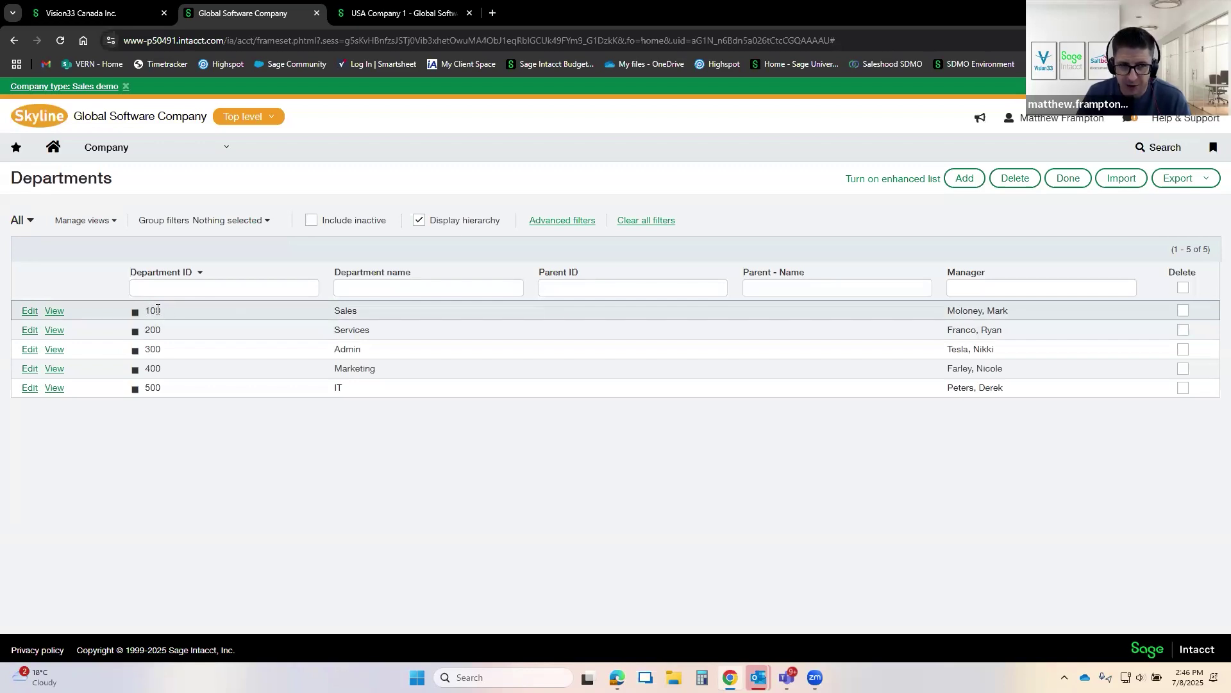
pyautogui.moveTo(145, 349); pyautogui.dragTo(153, 349)
pyautogui.click(158, 348)
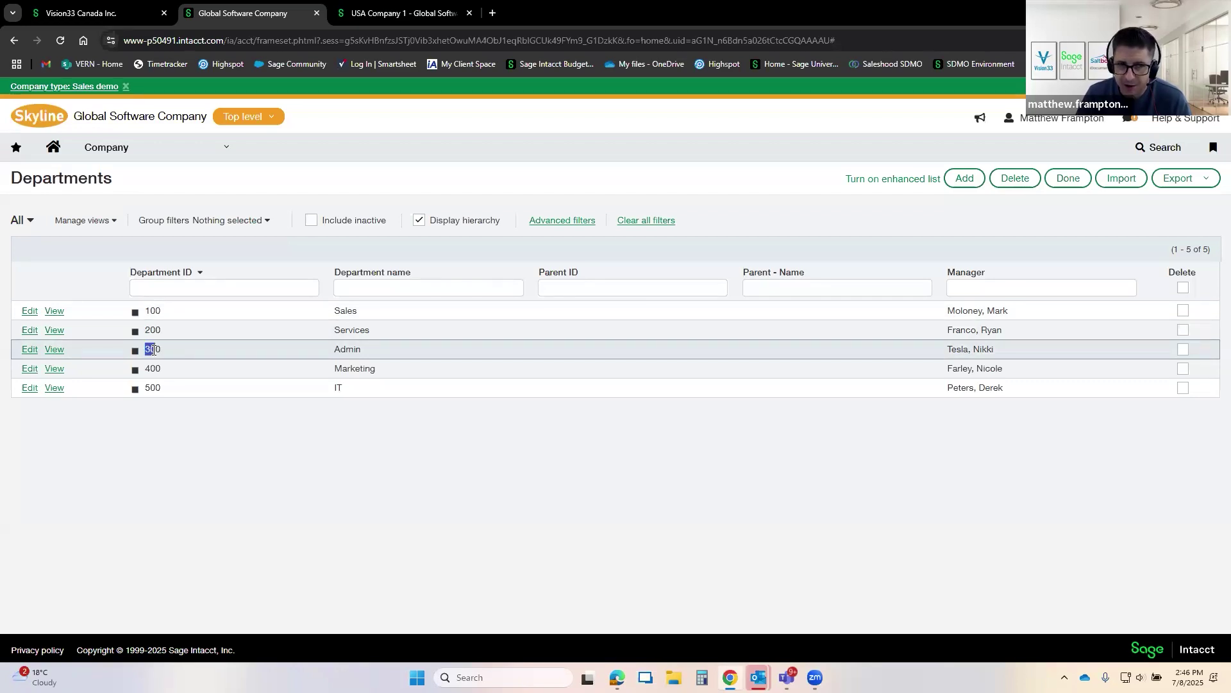
pyautogui.click(153, 349)
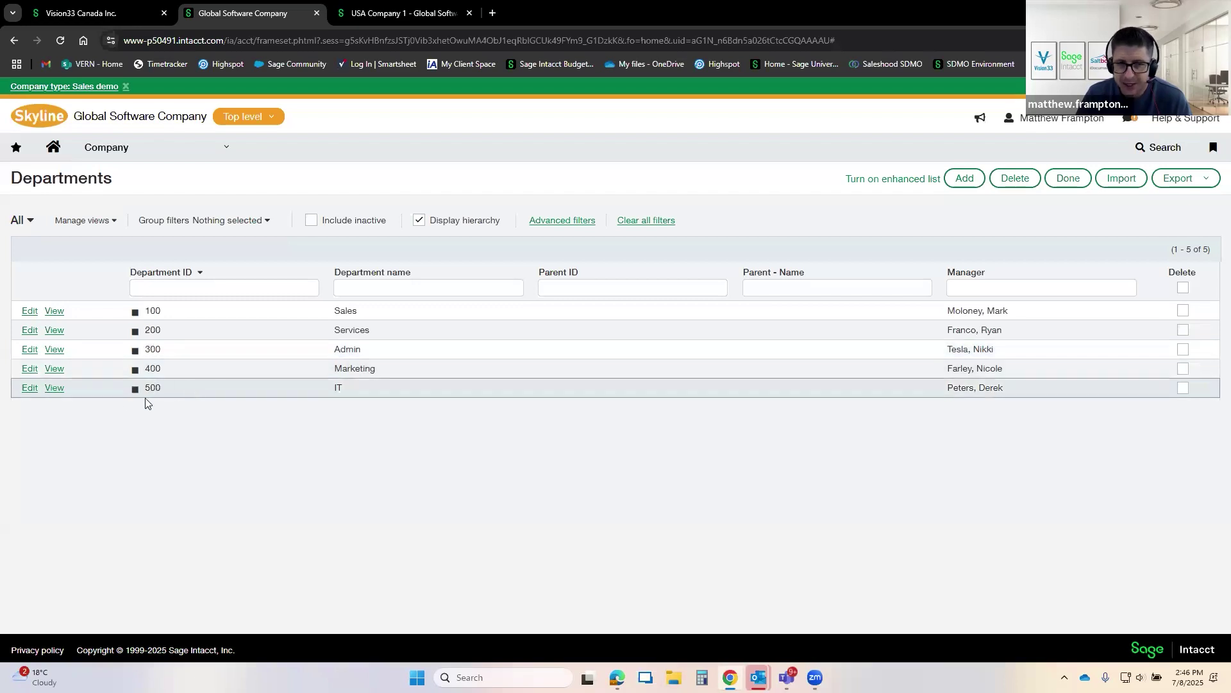
pyautogui.moveTo(146, 390)
pyautogui.mouseDown()
pyautogui.moveTo(160, 391)
pyautogui.moveTo(144, 368)
pyautogui.mouseUp()
pyautogui.click(150, 350)
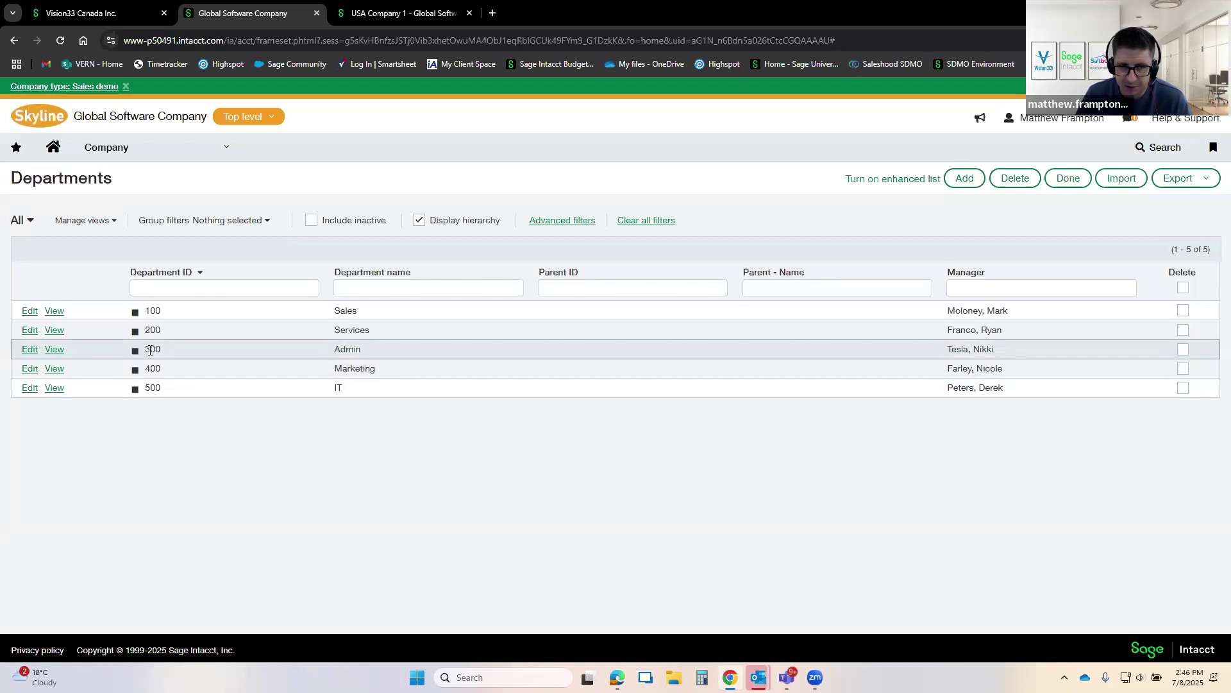
# Step: Look at the Company application's cross-company dimensions again and return to the Departments list
pyautogui.click(163, 147)
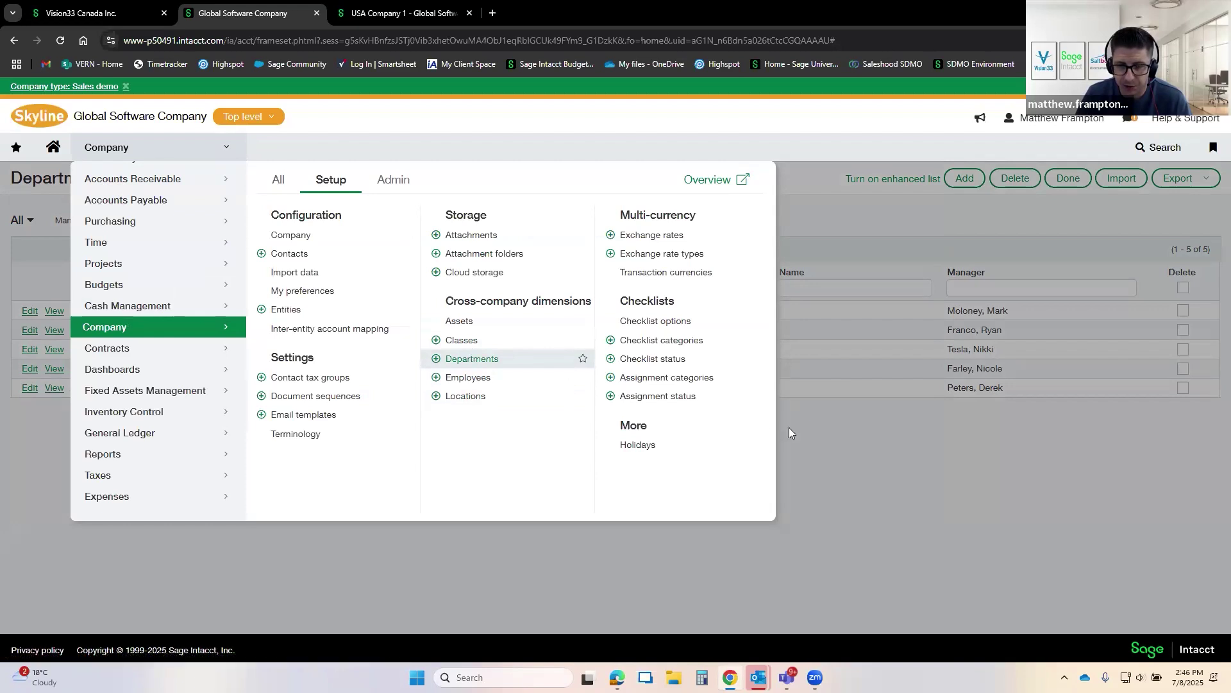
pyautogui.click(850, 436)
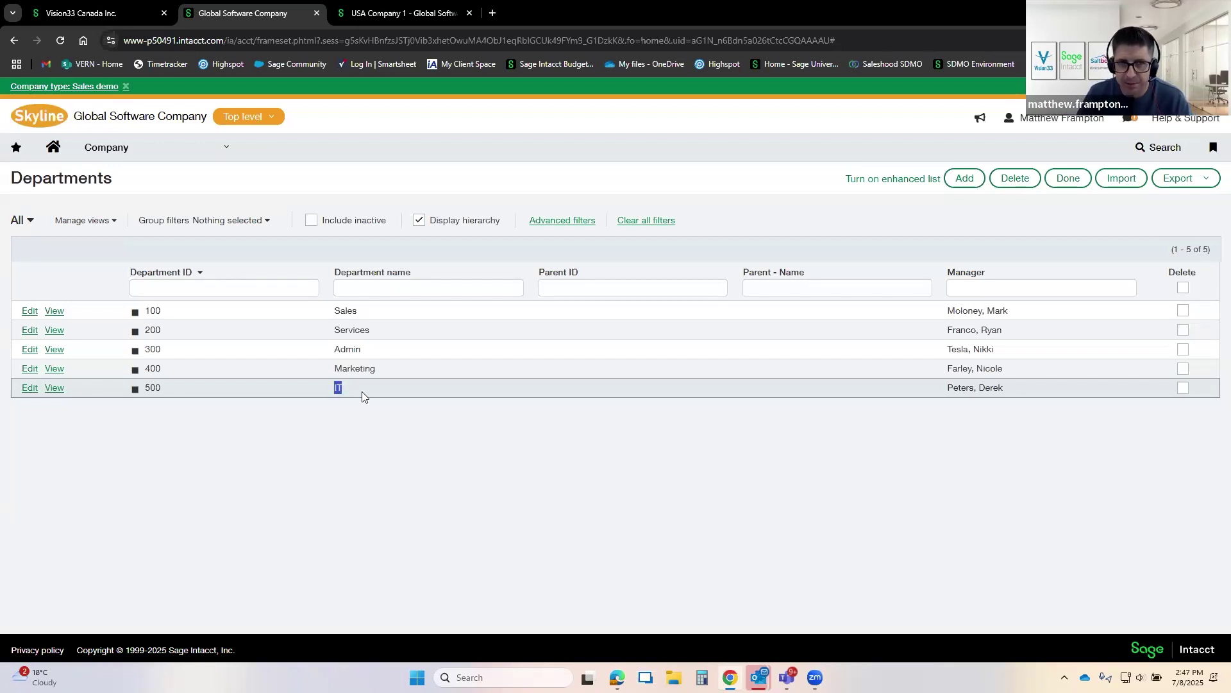
pyautogui.click(338, 369)
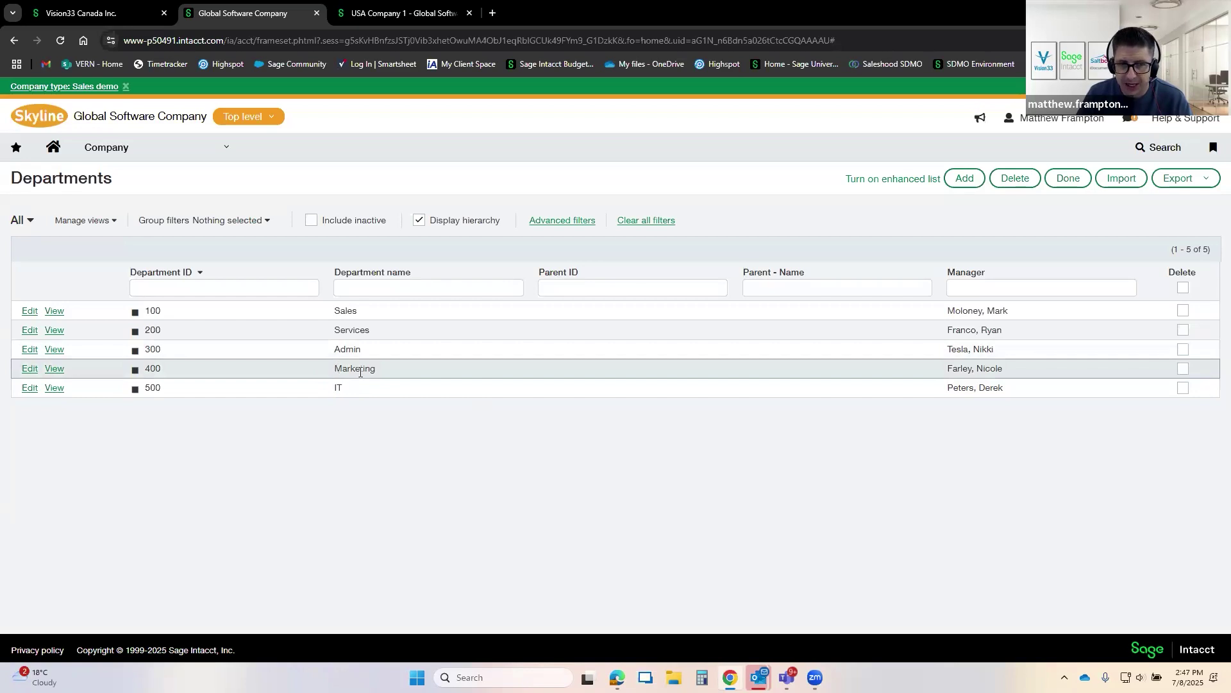
# Step: Switch to the USA Company 1 session and start a new Accounts Payable bill
pyautogui.click(388, 16)
pyautogui.click(154, 147)
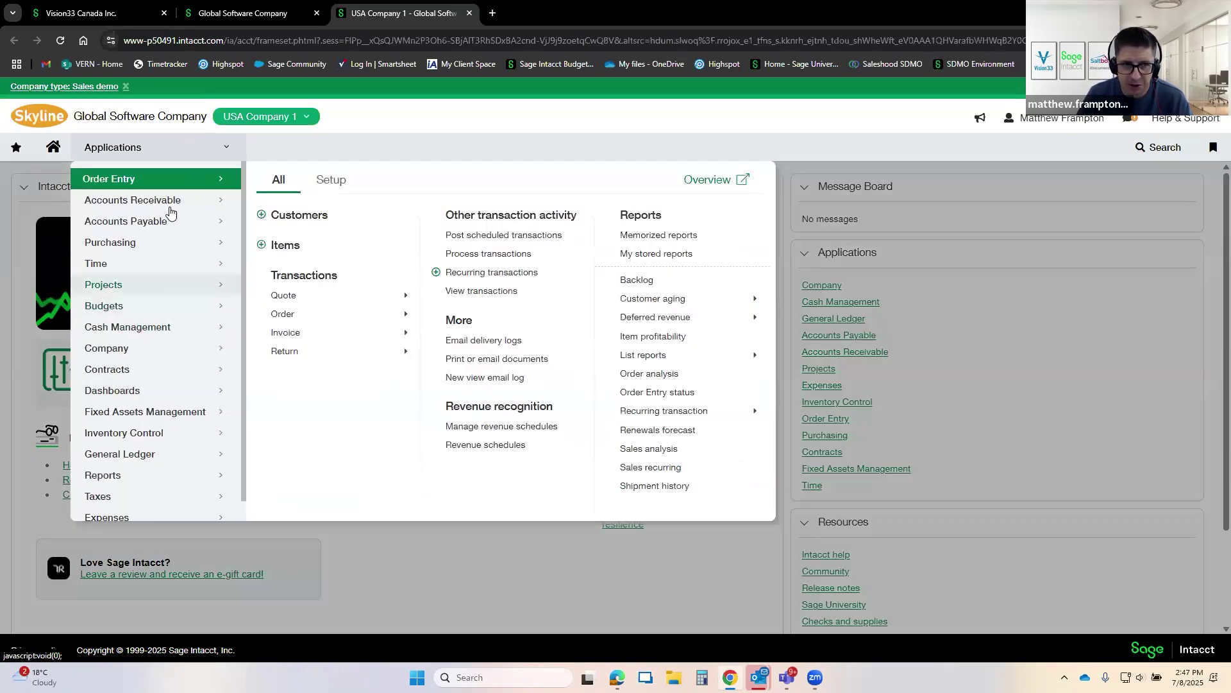
pyautogui.click(163, 222)
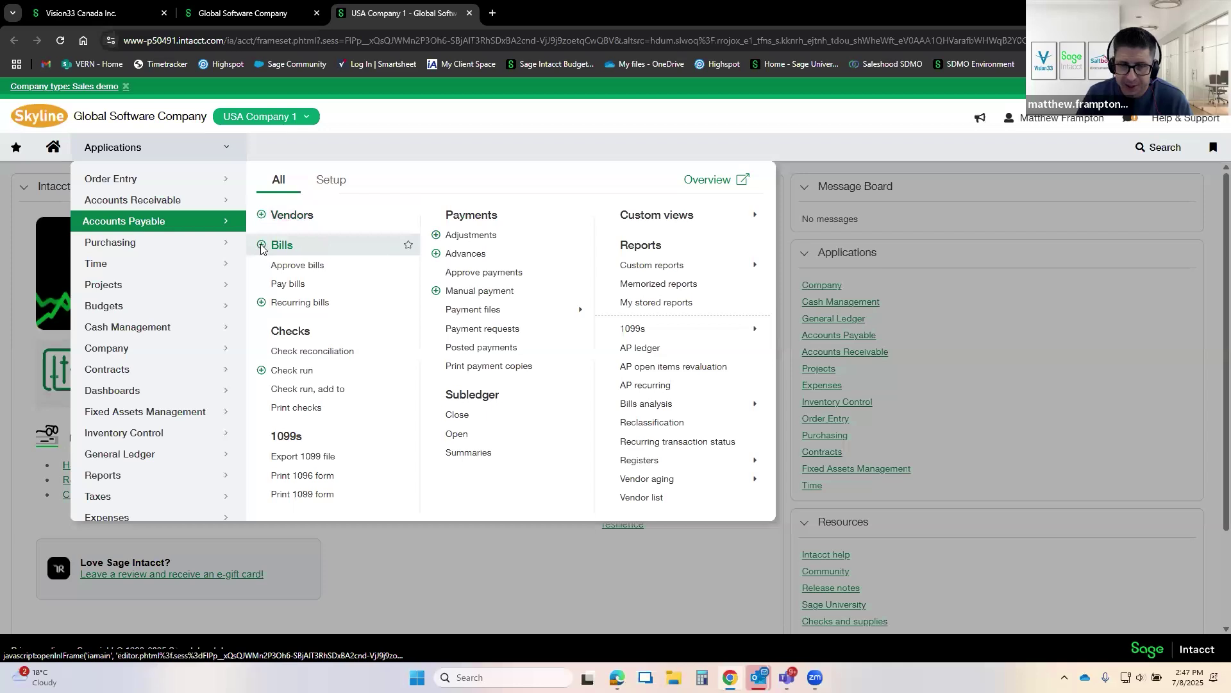
pyautogui.click(261, 246)
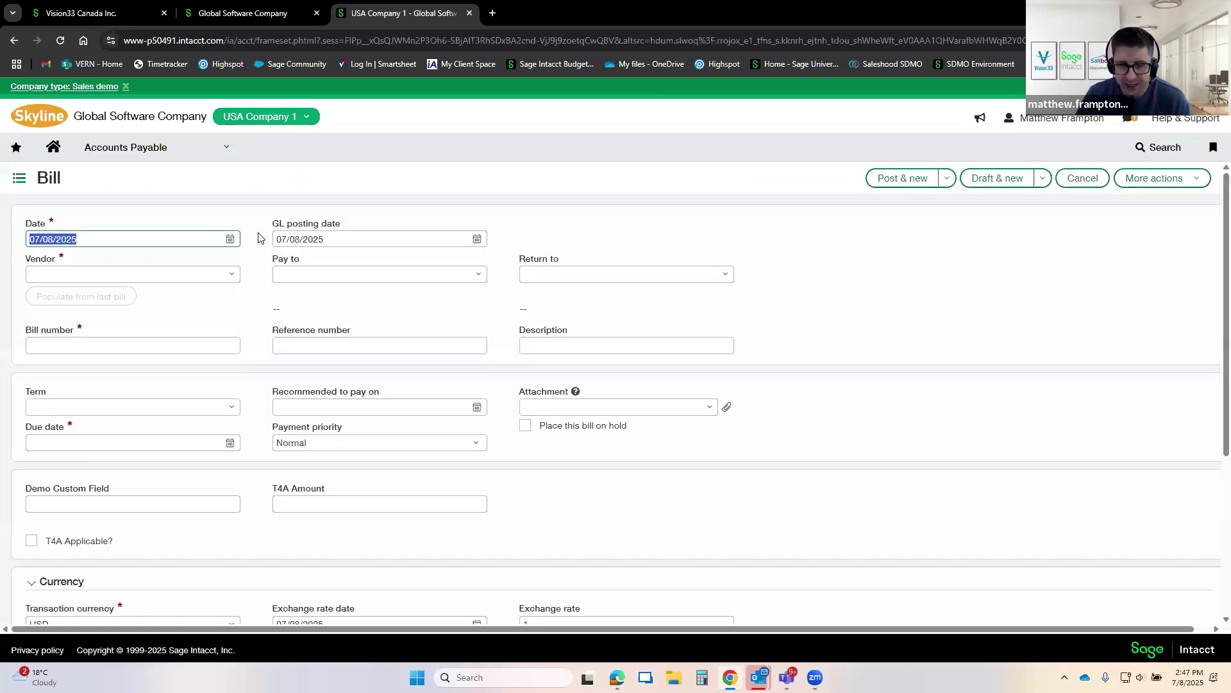
# Step: Set the account of the bill's first two entry lines to 60300--Rent
pyautogui.scroll(-3, 259, 238)
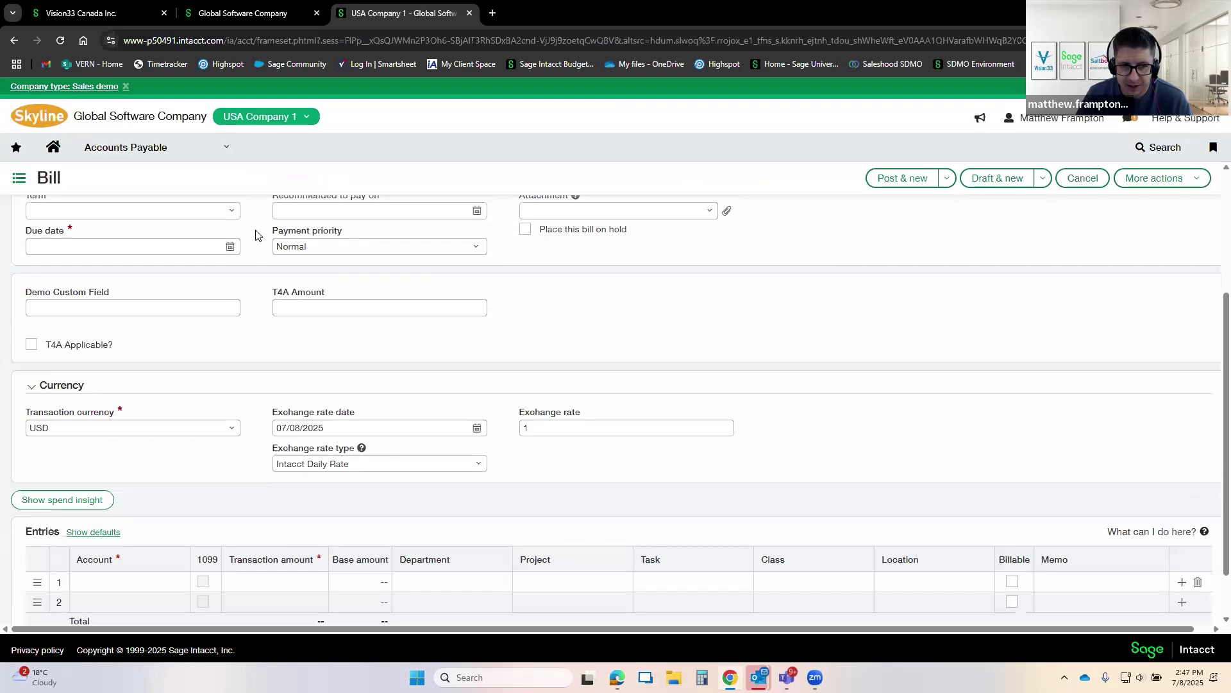
pyautogui.scroll(-1, 256, 235)
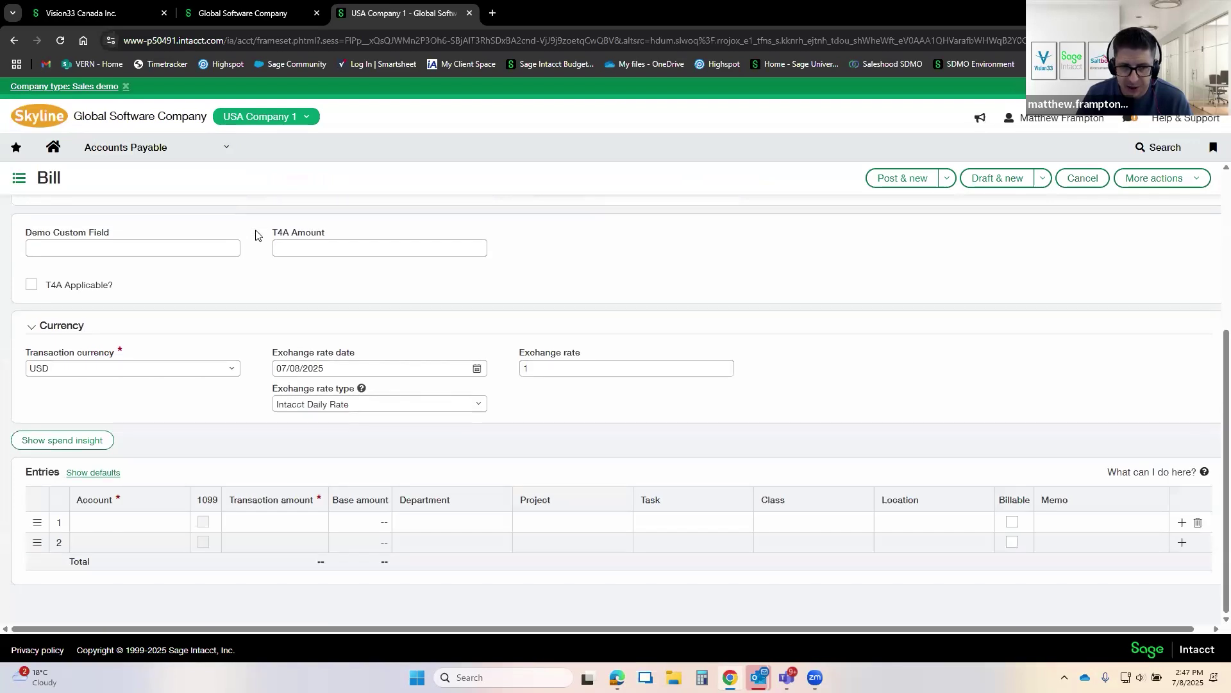
pyautogui.click(116, 525)
pyautogui.write('re')
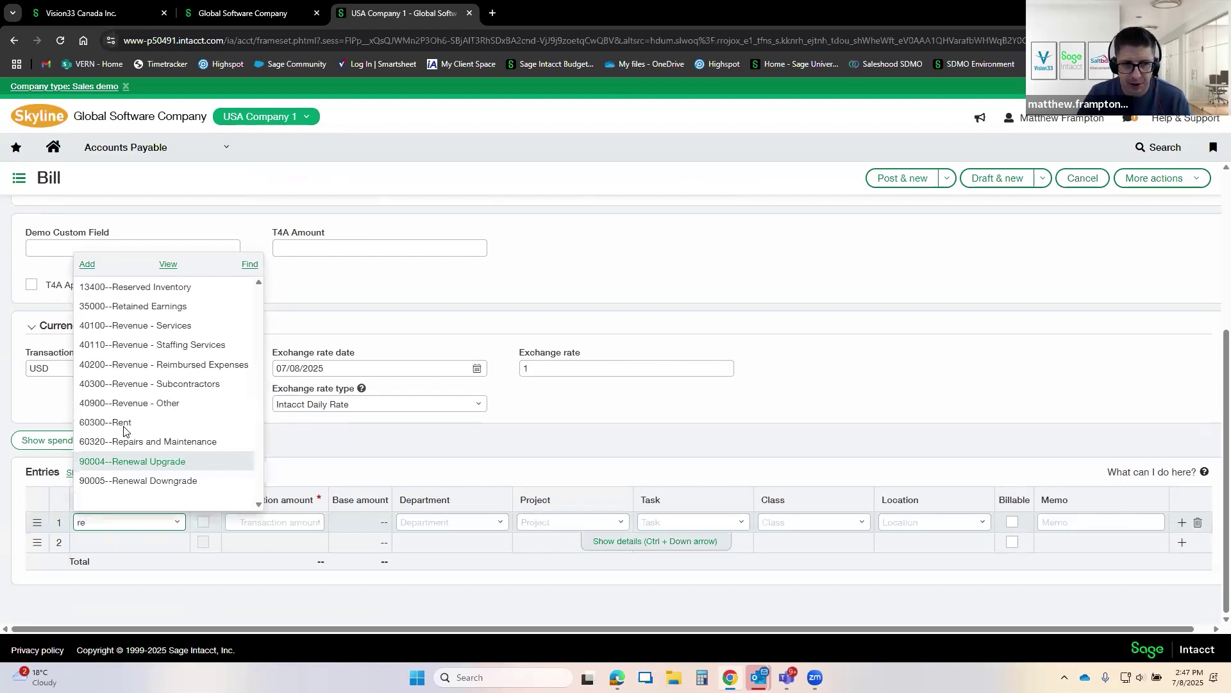
pyautogui.click(122, 424)
pyautogui.click(114, 539)
pyautogui.write('rent')
pyautogui.press('Tab')
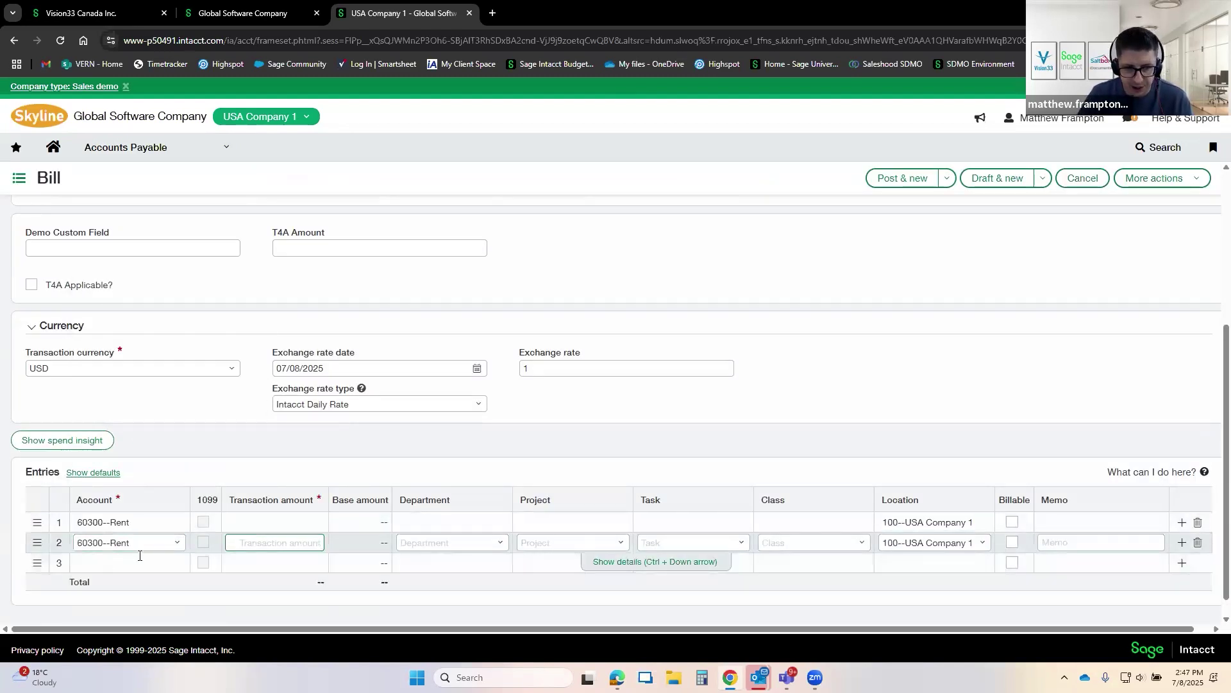
# Step: Add entry lines 3, 4 and 5 to the bill, each with the account 60300--Rent
pyautogui.click(140, 555)
pyautogui.write('rent')
pyautogui.press('Tab')
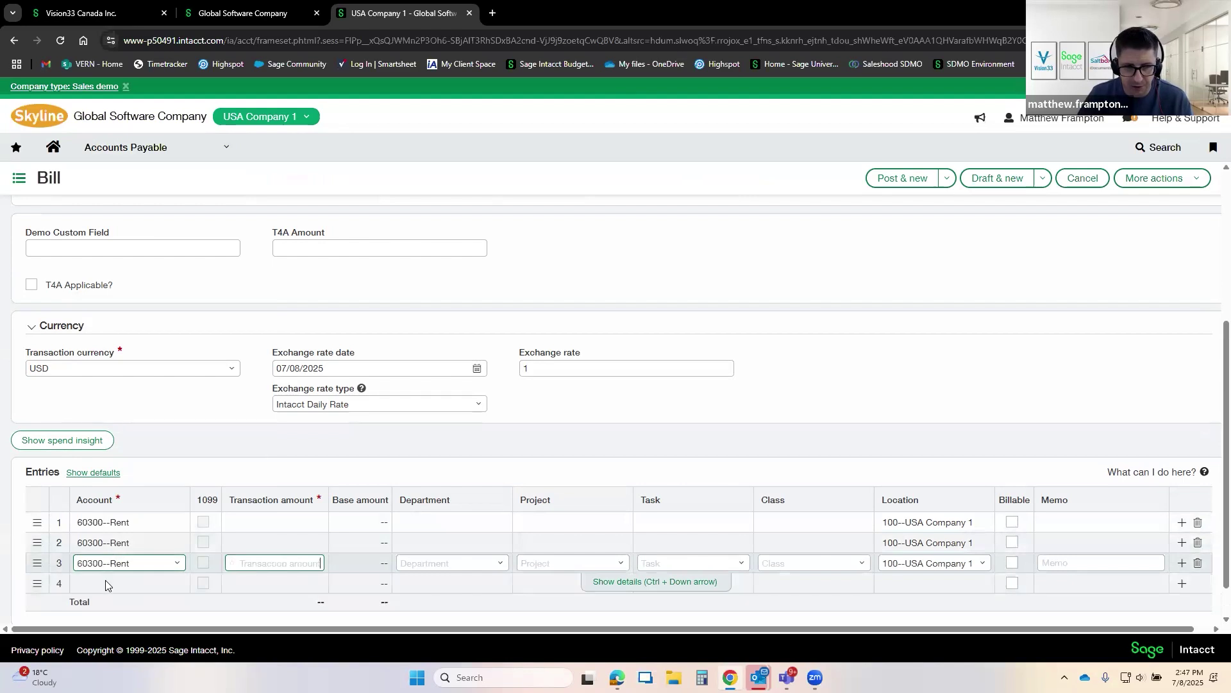
pyautogui.click(106, 584)
pyautogui.write('rent')
pyautogui.press('Tab')
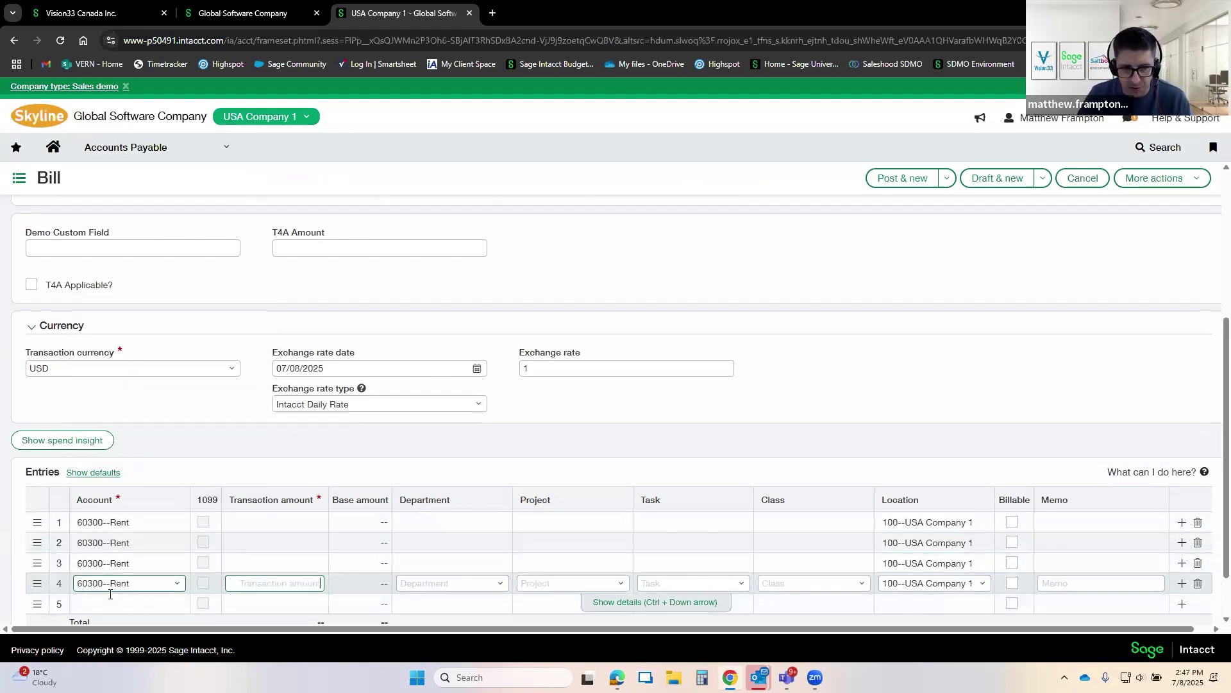
pyautogui.click(110, 597)
pyautogui.write('rent')
pyautogui.press('Tab')
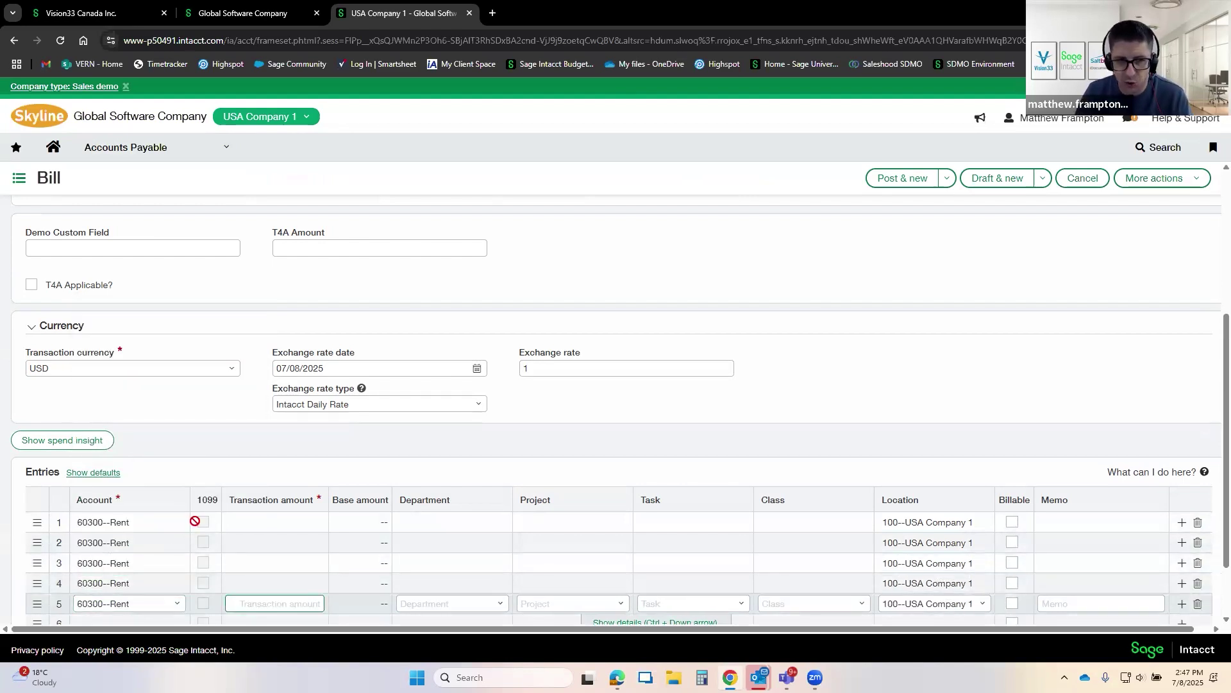
# Step: Enter a transaction amount of 5,600.00 on the first rent line and assign it to department 100--Sales
pyautogui.click(274, 519)
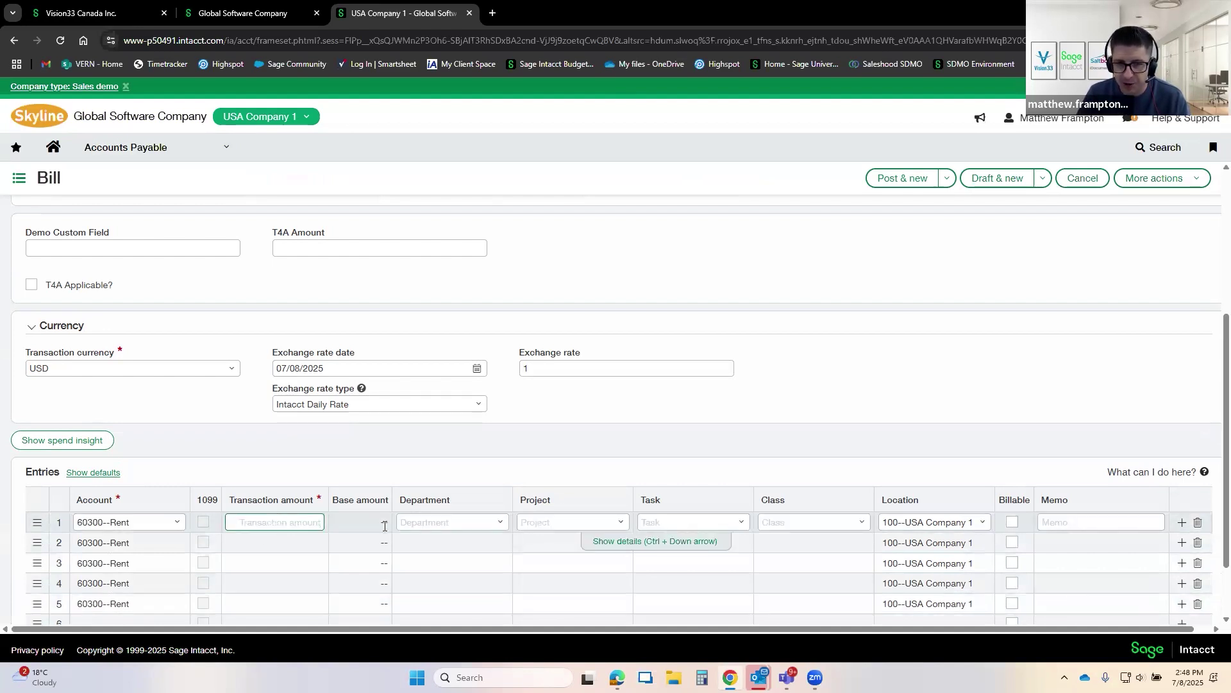
pyautogui.write('5600')
pyautogui.press('Tab')
pyautogui.click(501, 522)
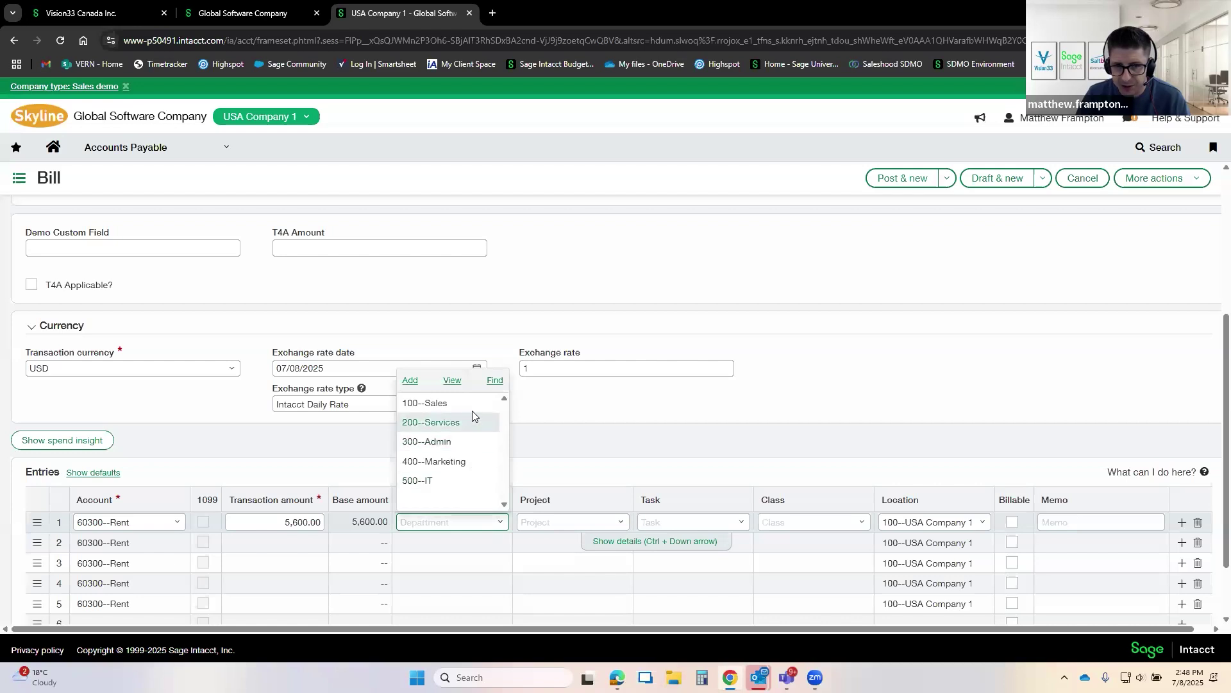
pyautogui.click(443, 402)
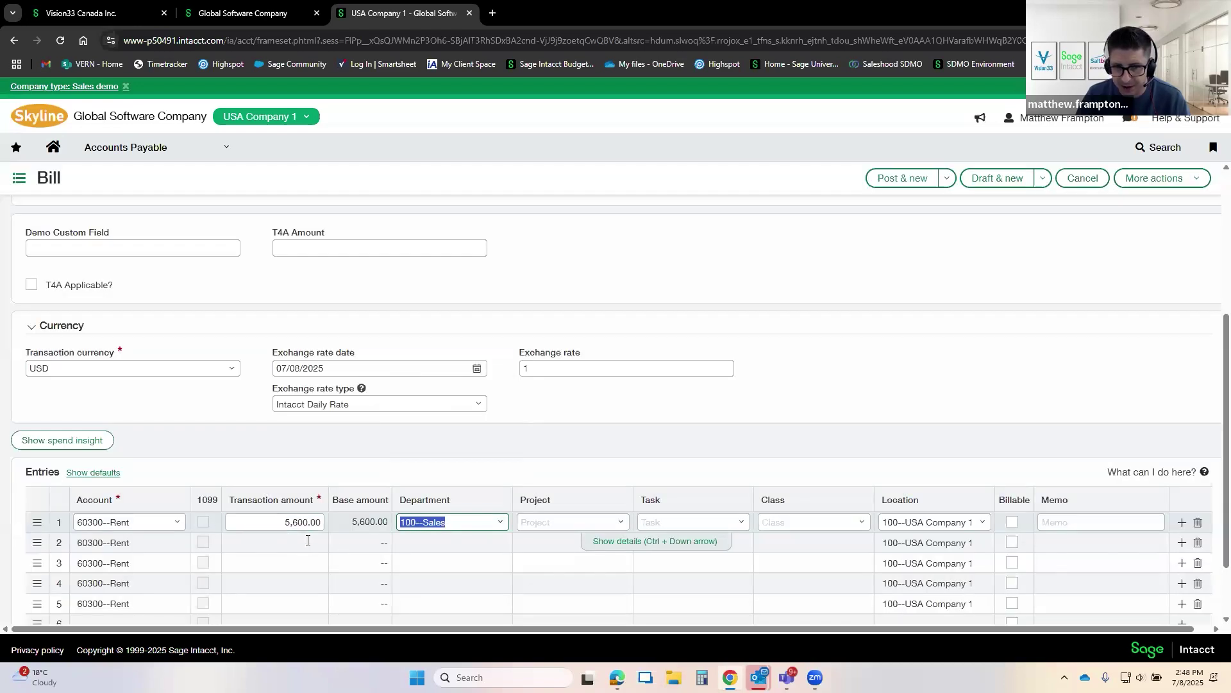
pyautogui.hotkey('shift', 'Tab')
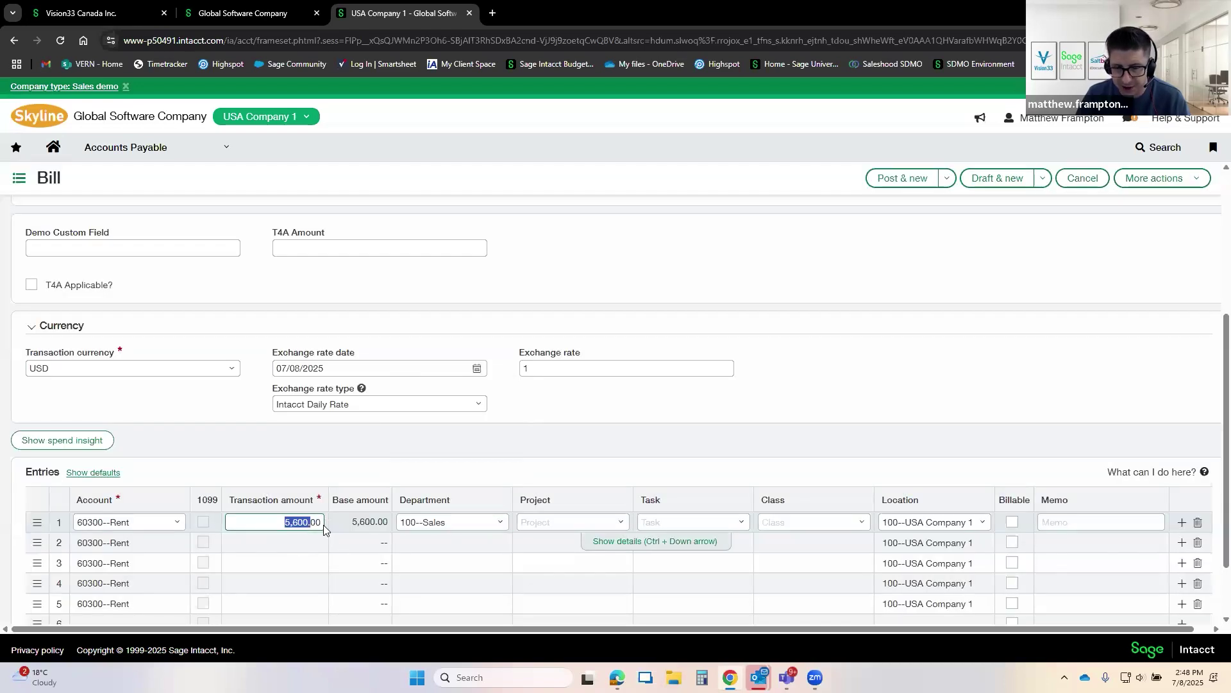
# Step: Assign the second rent line to department 200--Services with a transaction amount of 1,000.00
pyautogui.click(295, 543)
pyautogui.click(499, 543)
pyautogui.click(442, 442)
pyautogui.hotkey('shift', 'Tab')
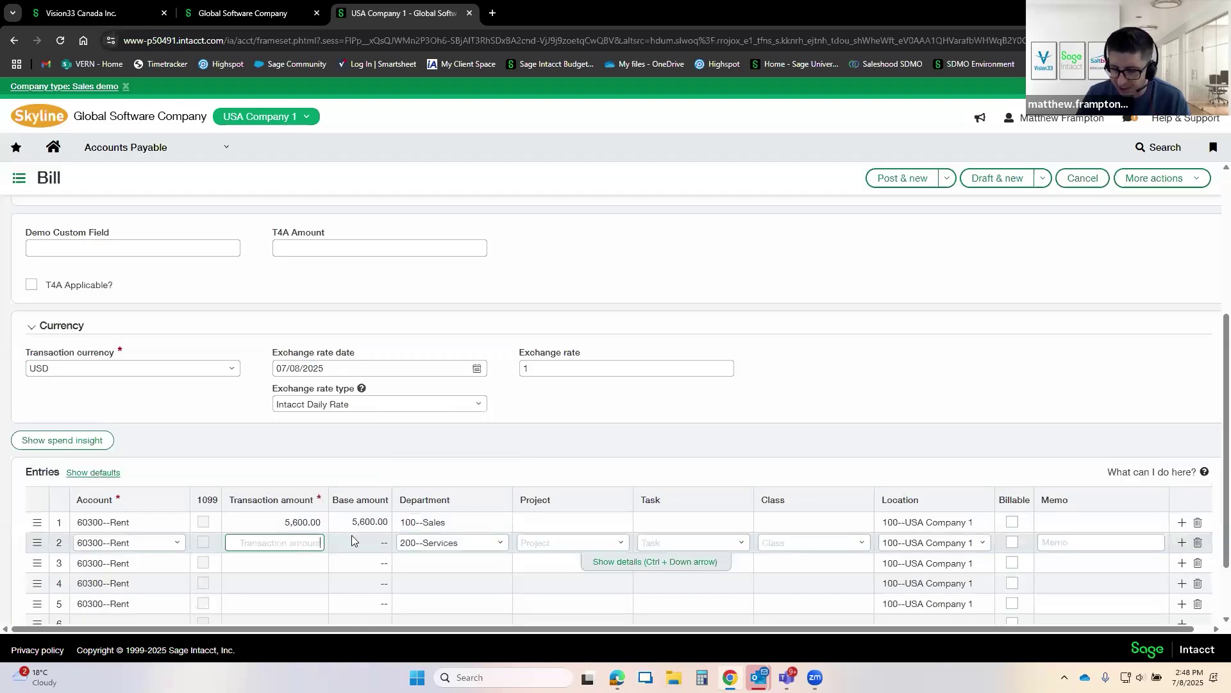
pyautogui.write('1000')
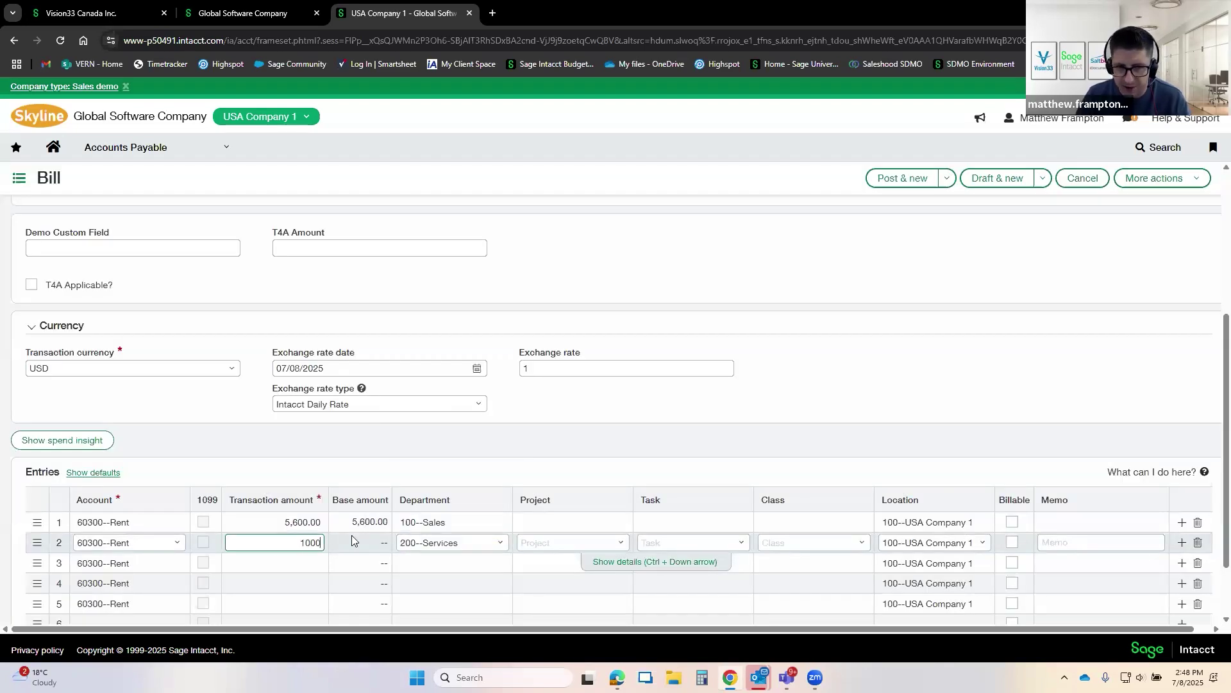
pyautogui.press('Tab')
# Step: Assign the third rent line to department 300--Admin with a transaction amount of 500.00
pyautogui.click(292, 563)
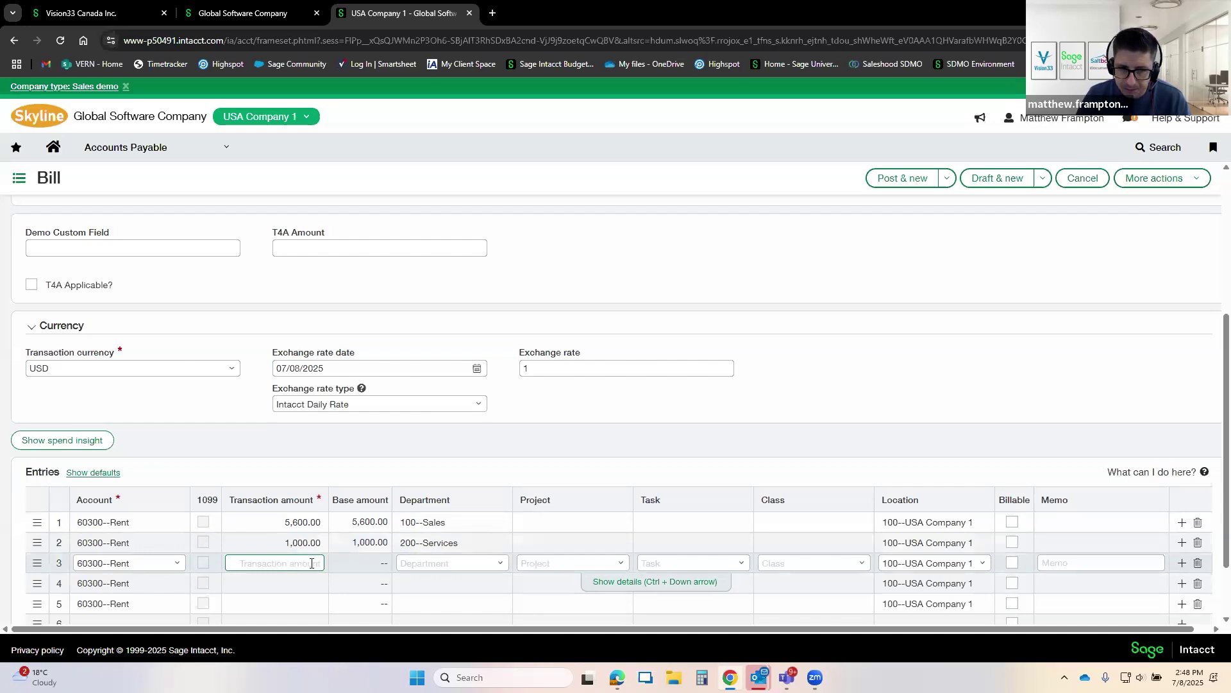
pyautogui.click(500, 563)
pyautogui.click(448, 482)
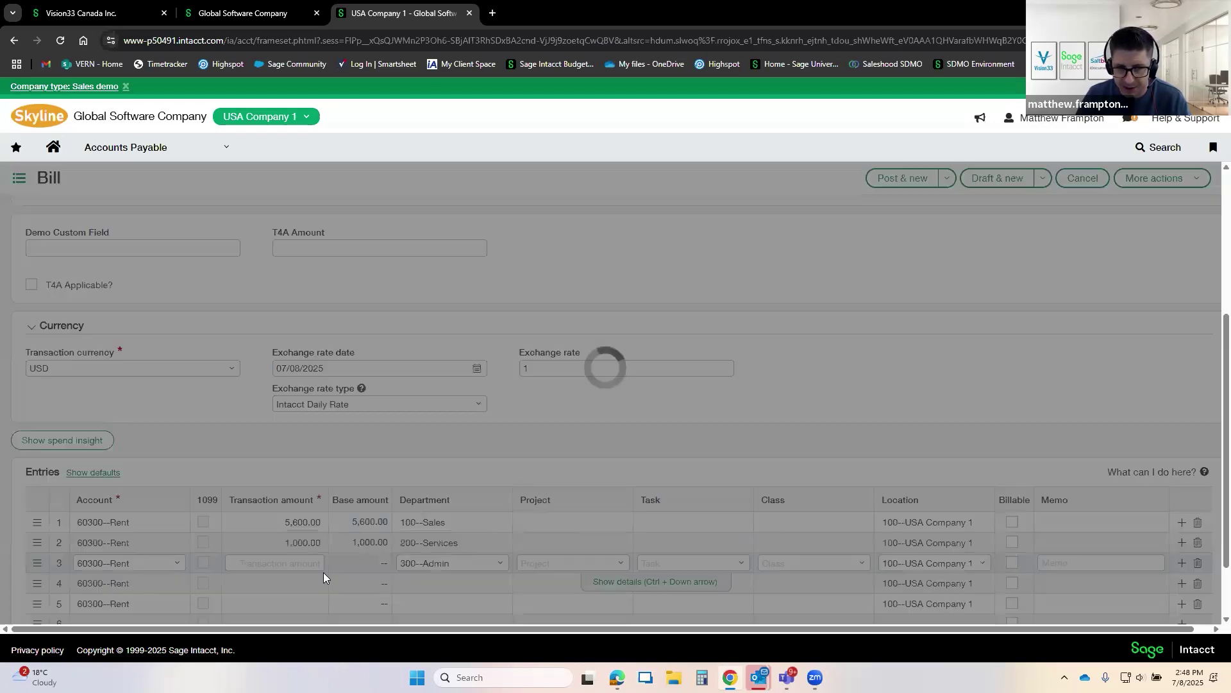
pyautogui.hotkey('shift', 'Tab')
pyautogui.write('500')
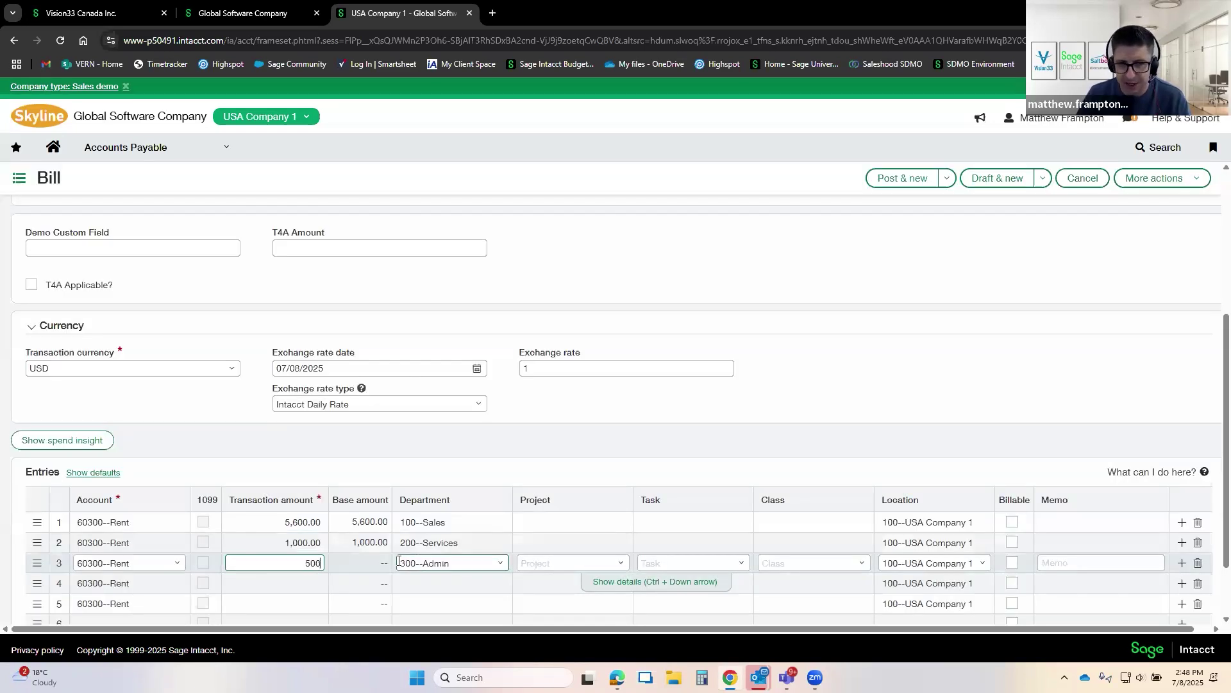
pyautogui.press('Tab')
# Step: Assign the fourth rent line to department 400--Marketing with a transaction amount of 450.00
pyautogui.click(319, 585)
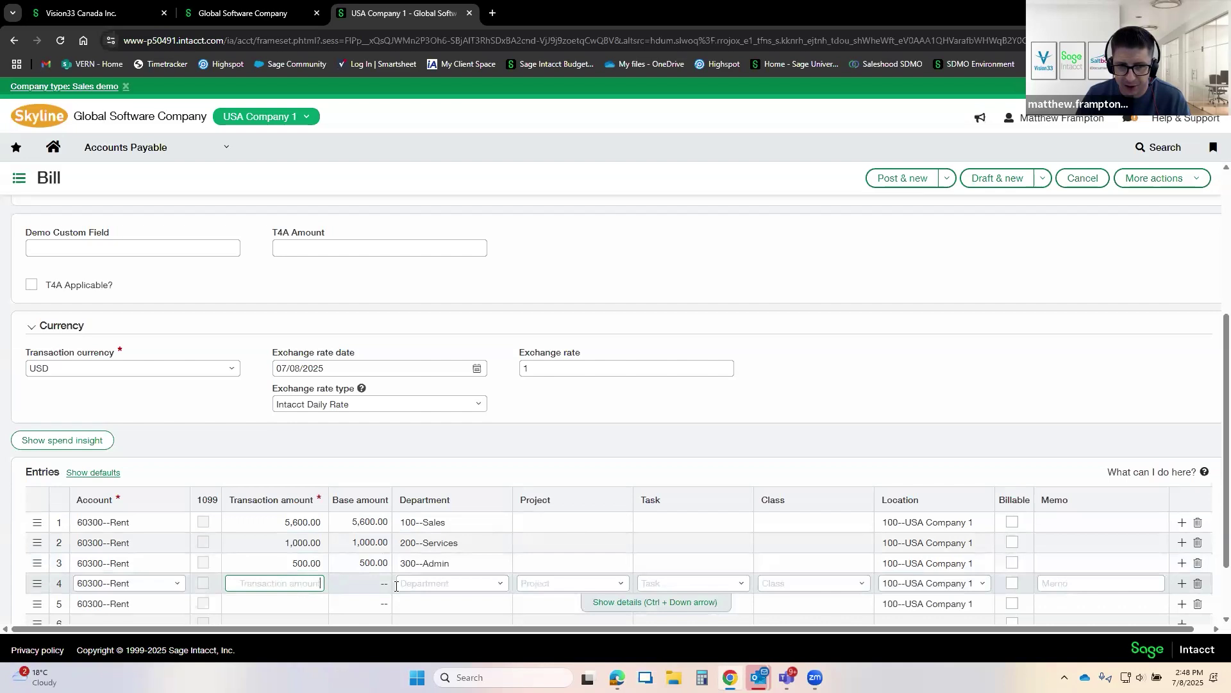
pyautogui.click(499, 583)
pyautogui.click(451, 520)
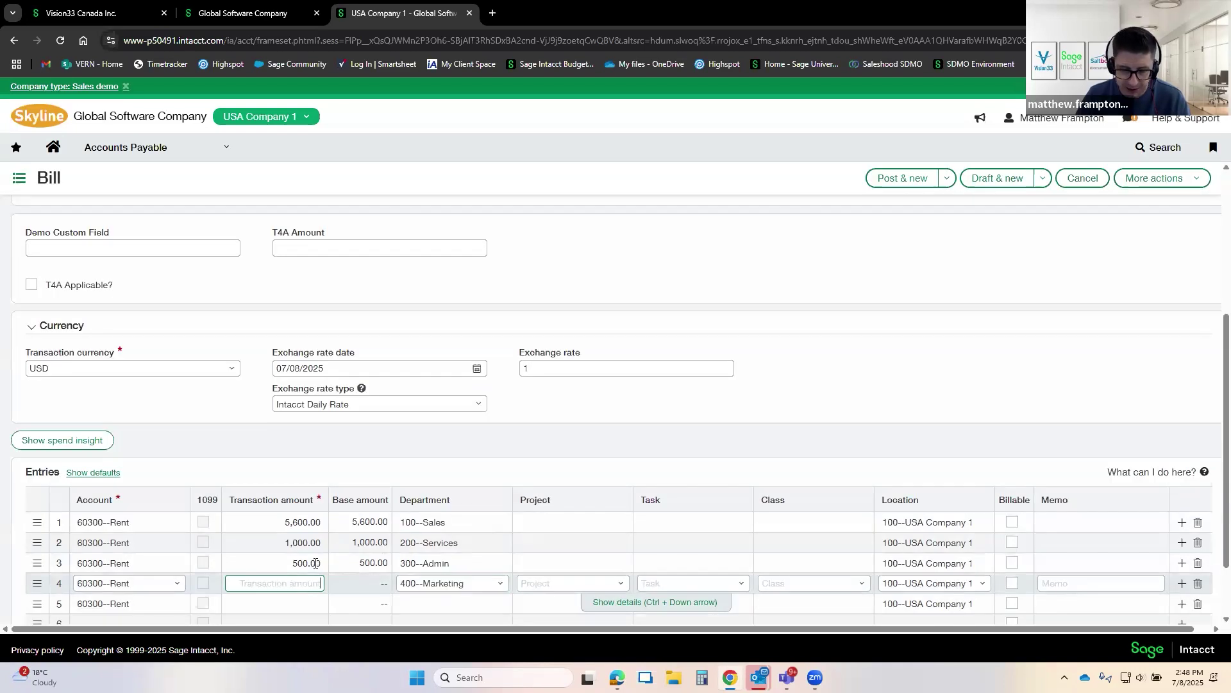
pyautogui.write('450')
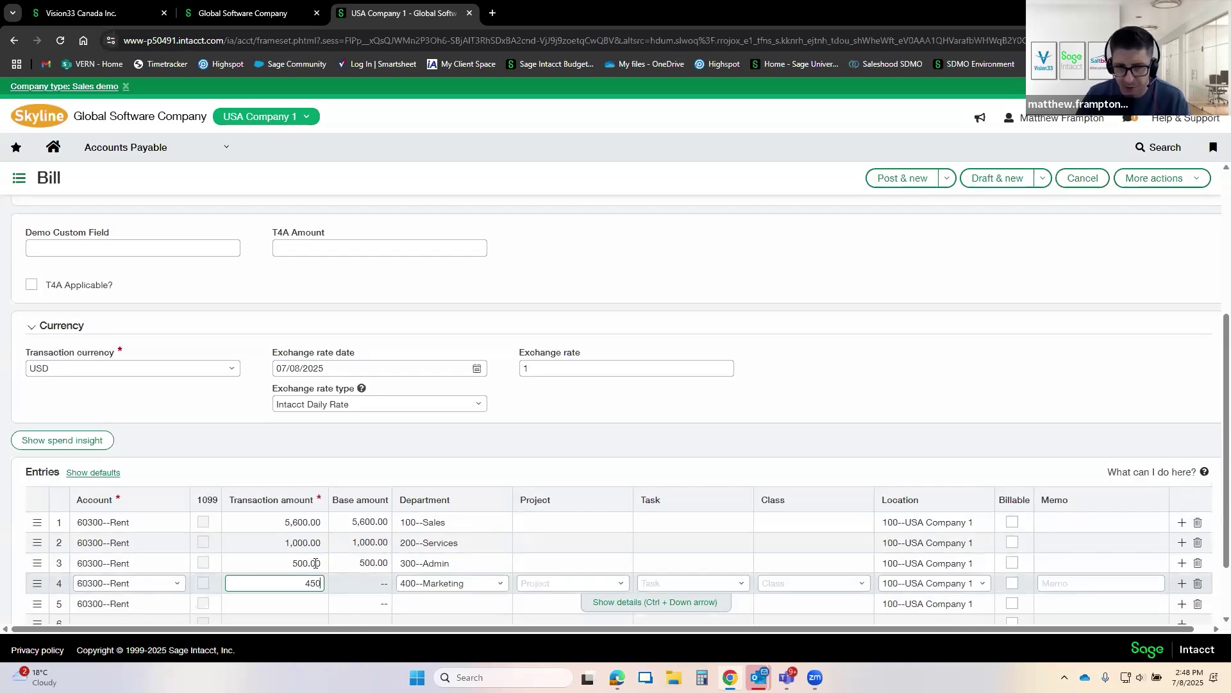
pyautogui.press('Tab')
# Step: Assign the fifth rent line to department 500--IT with a transaction amount of 750.00
pyautogui.scroll(-2, 311, 587)
pyautogui.click(323, 521)
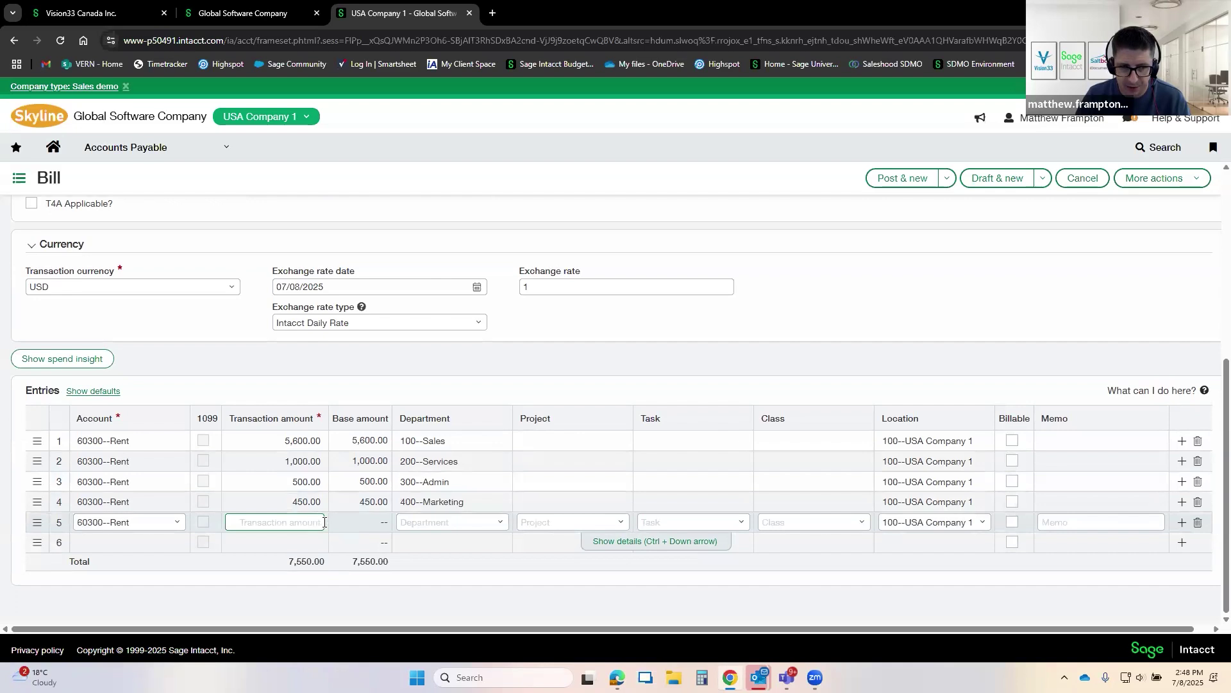
pyautogui.click(501, 522)
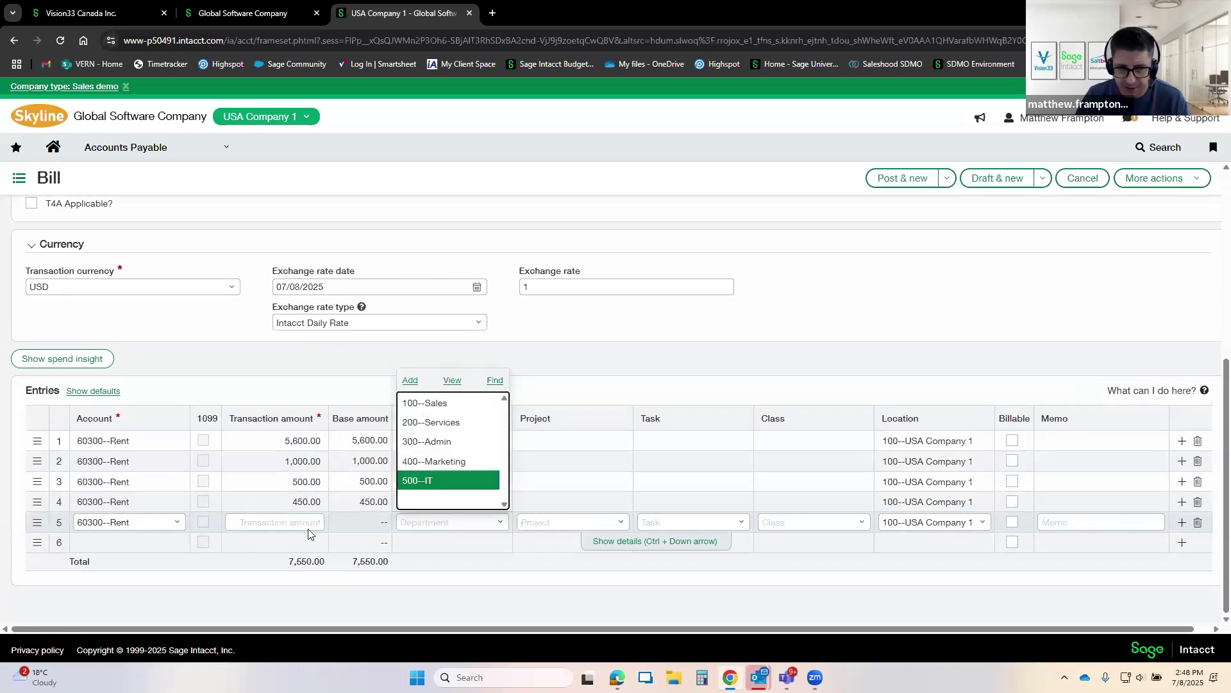
pyautogui.click(446, 478)
pyautogui.click(301, 522)
pyautogui.write('750')
pyautogui.press('Tab')
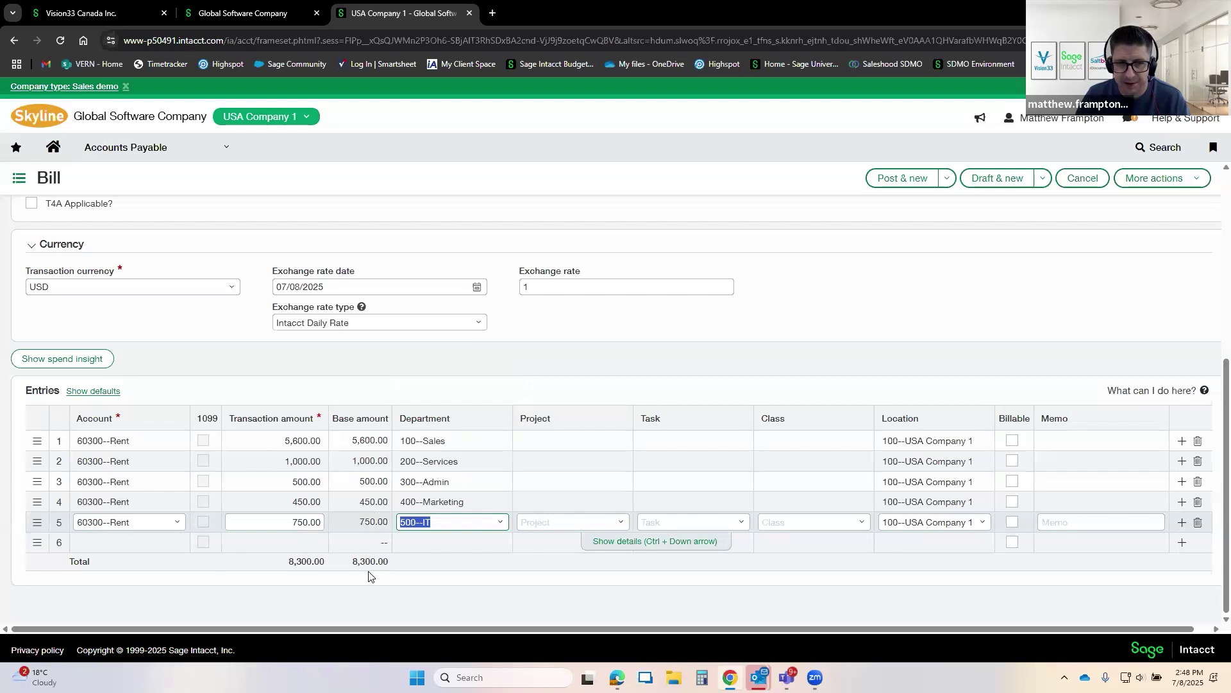
# Step: Examine the bill's total transaction amount and the accounts and departments on the five rent lines
pyautogui.moveTo(290, 562); pyautogui.dragTo(325, 562)
pyautogui.click(310, 561)
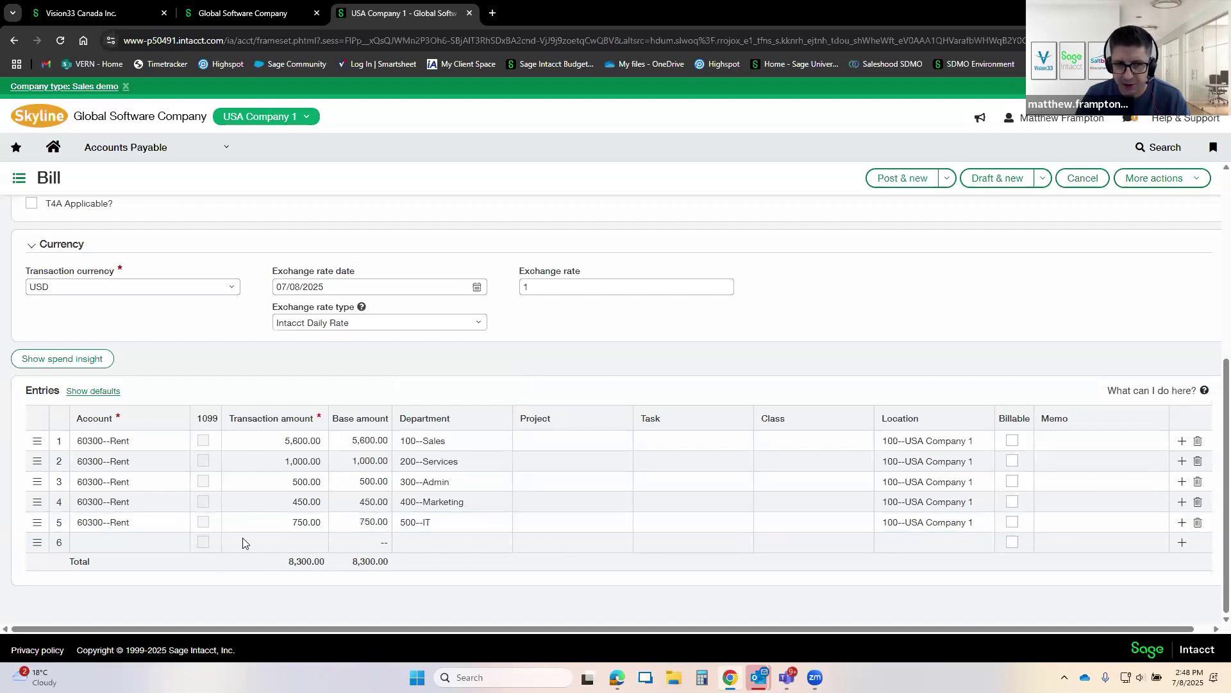
pyautogui.click(99, 443)
pyautogui.click(103, 461)
pyautogui.click(109, 482)
pyautogui.click(112, 502)
pyautogui.click(425, 444)
pyautogui.click(424, 462)
pyautogui.click(430, 482)
pyautogui.click(435, 502)
pyautogui.click(424, 519)
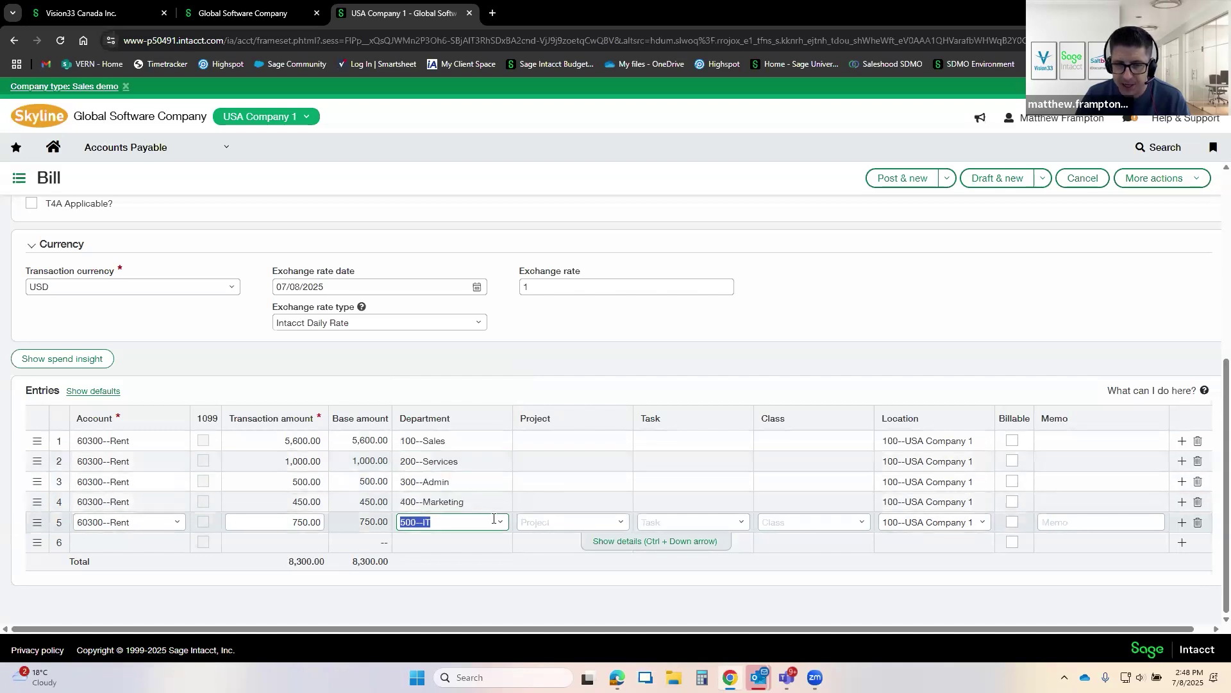
pyautogui.click(431, 441)
pyautogui.click(443, 462)
pyautogui.click(442, 482)
pyautogui.click(441, 502)
pyautogui.click(436, 522)
# Step: Assign project 10007--Currency Exposure Audit to the first rent line
pyautogui.click(613, 444)
pyautogui.click(615, 444)
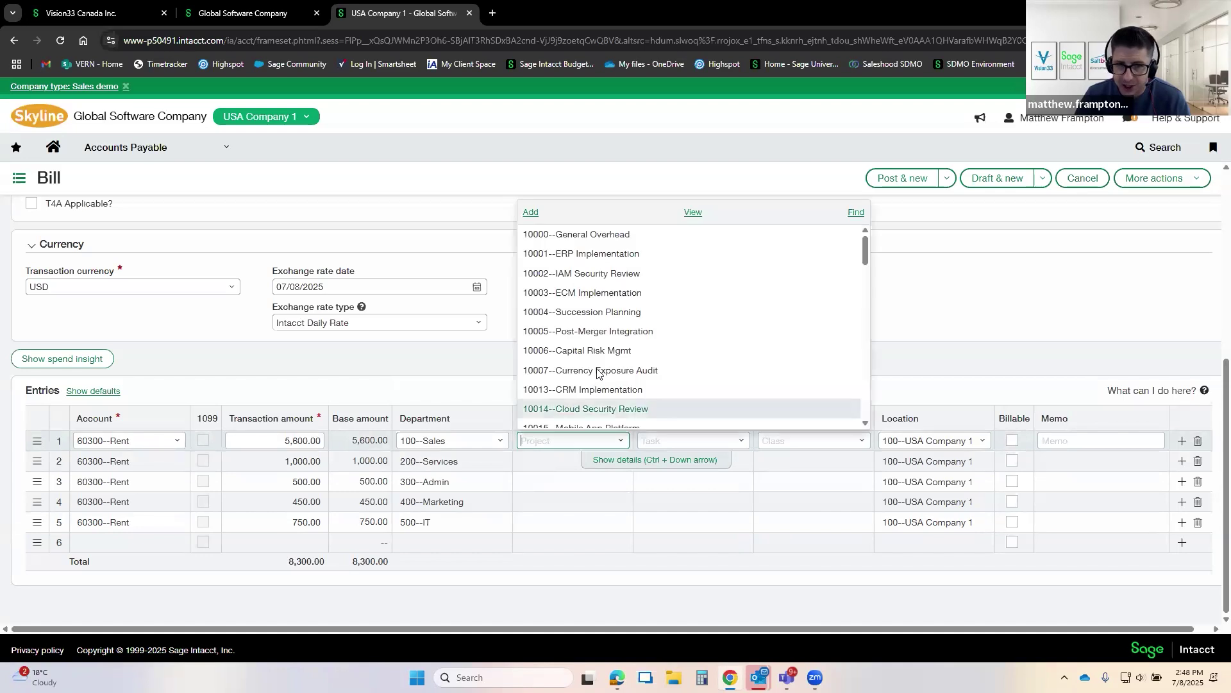
pyautogui.click(599, 370)
pyautogui.click(580, 461)
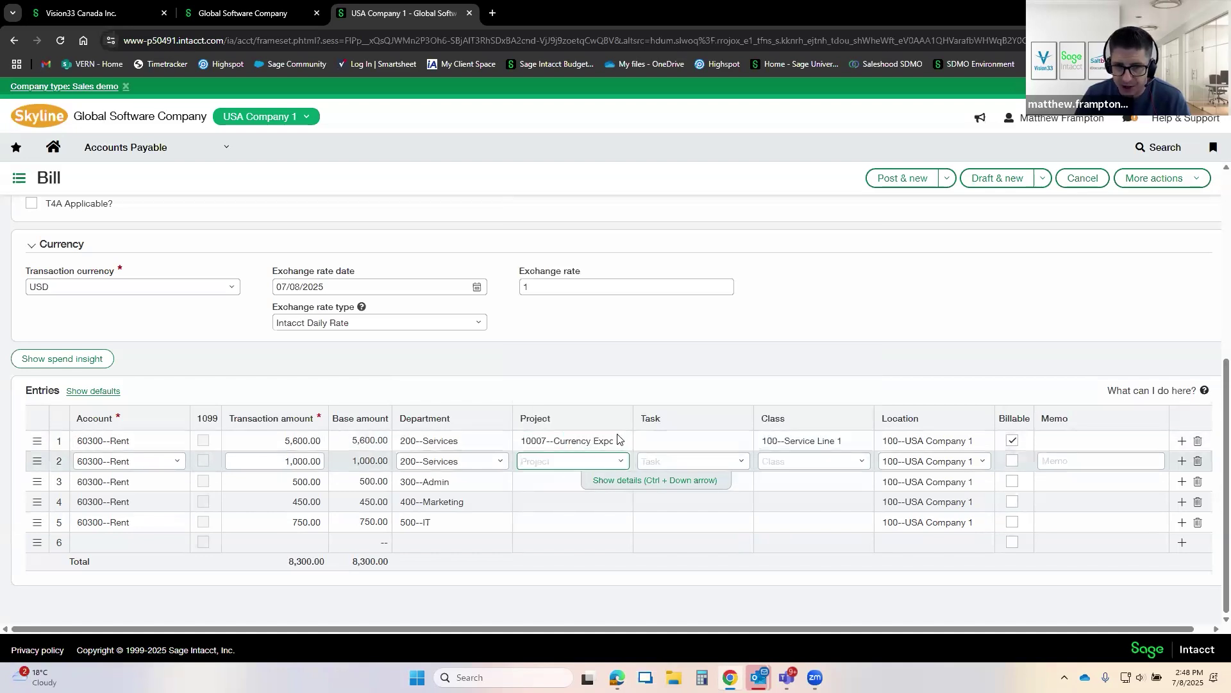
pyautogui.click(620, 442)
pyautogui.click(622, 363)
# Step: Examine the first line's class options and the additional dimensions in its line details, including the available programs
pyautogui.click(862, 441)
pyautogui.click(863, 441)
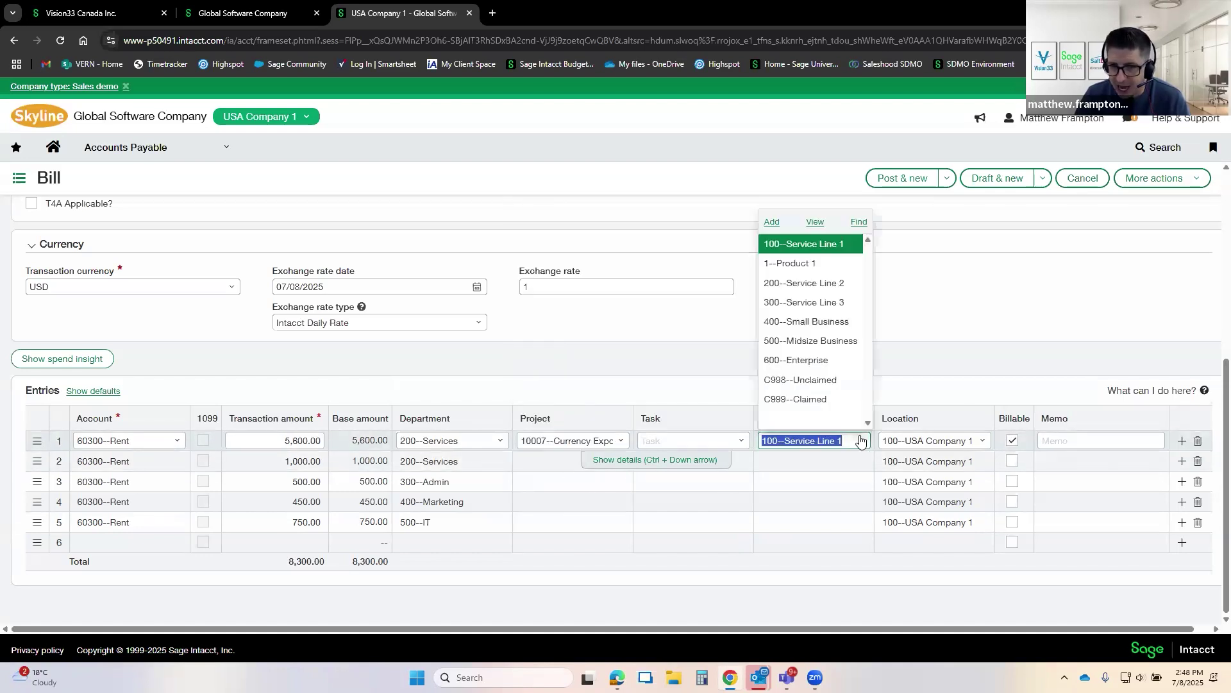
pyautogui.click(664, 460)
pyautogui.scroll(-4, 325, 459)
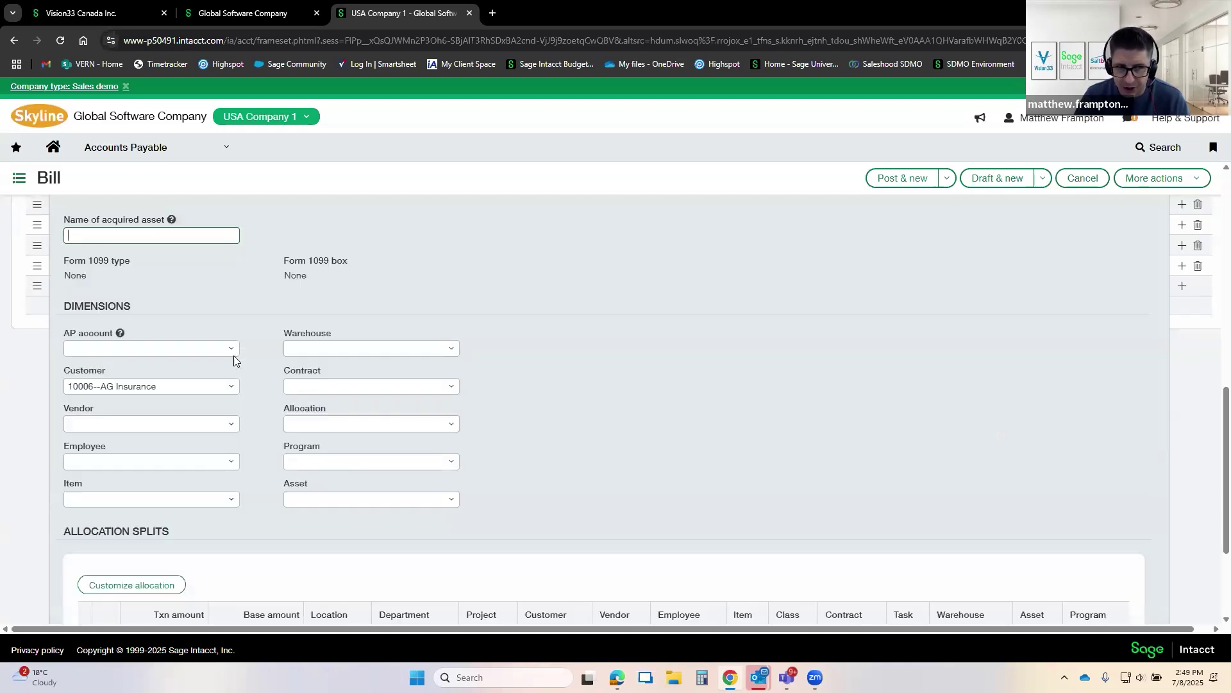
pyautogui.click(452, 463)
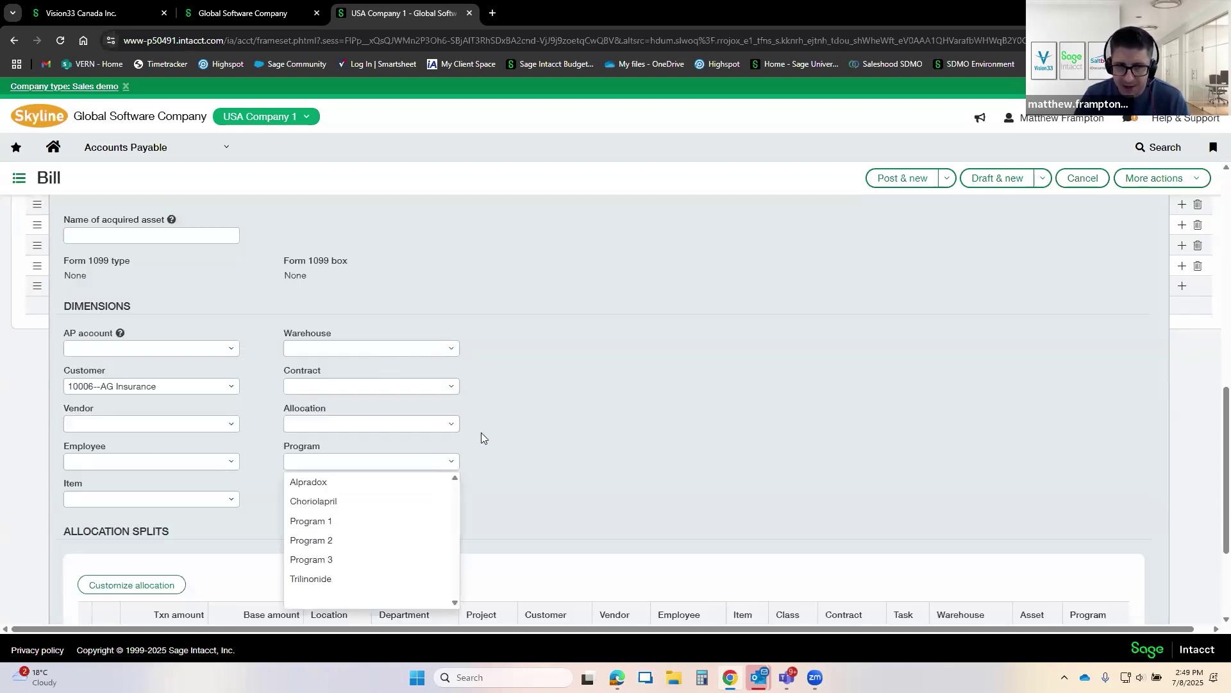
pyautogui.scroll(-2, 475, 437)
pyautogui.scroll(5, 459, 433)
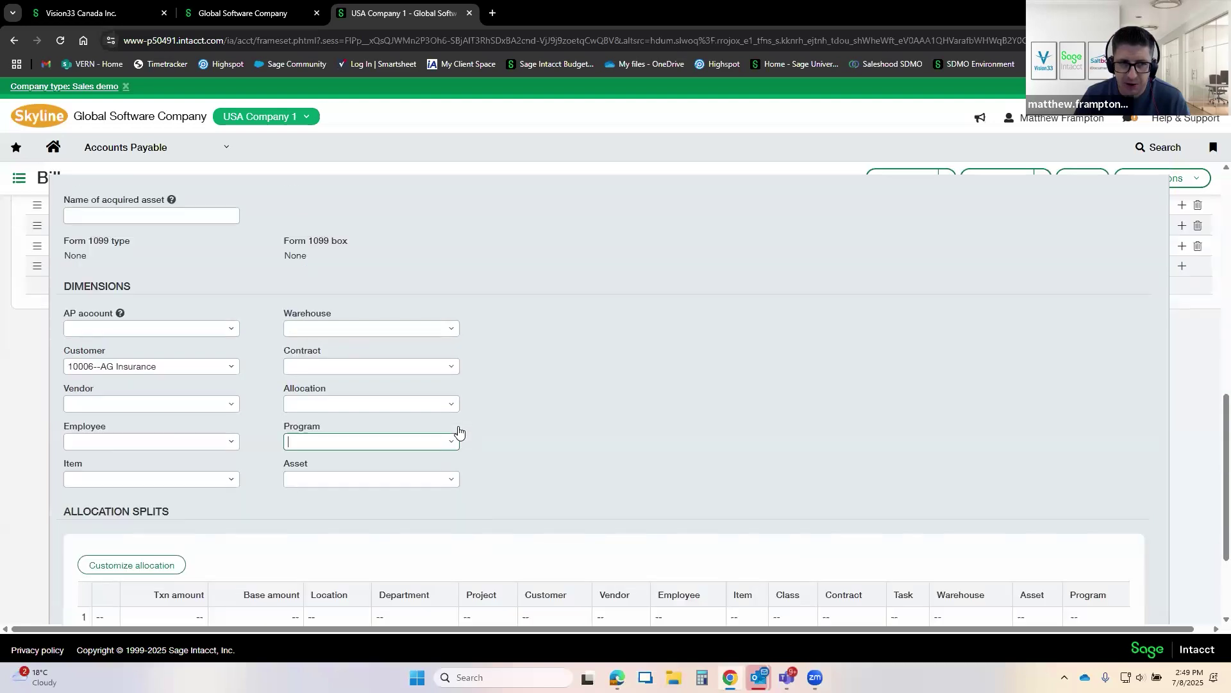
pyautogui.scroll(-6, 460, 433)
pyautogui.click(596, 608)
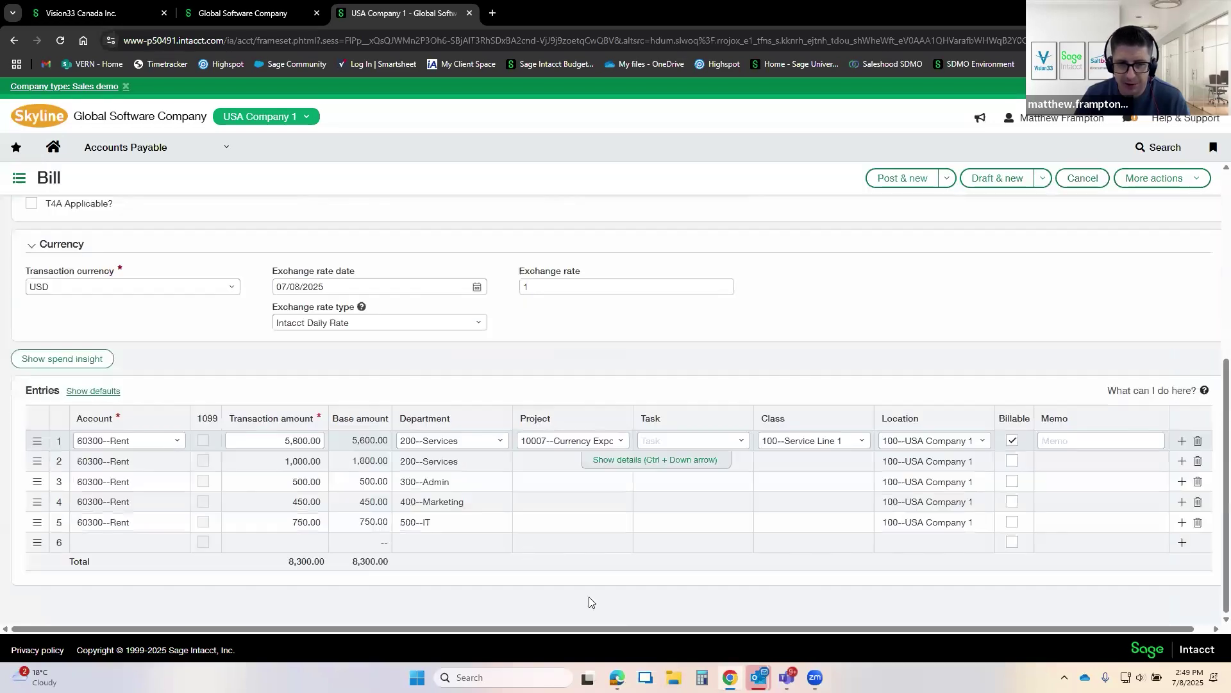
# Step: Set the first rent line's department to 100--Sales and clear its project
pyautogui.scroll(1, 481, 502)
pyautogui.click(481, 504)
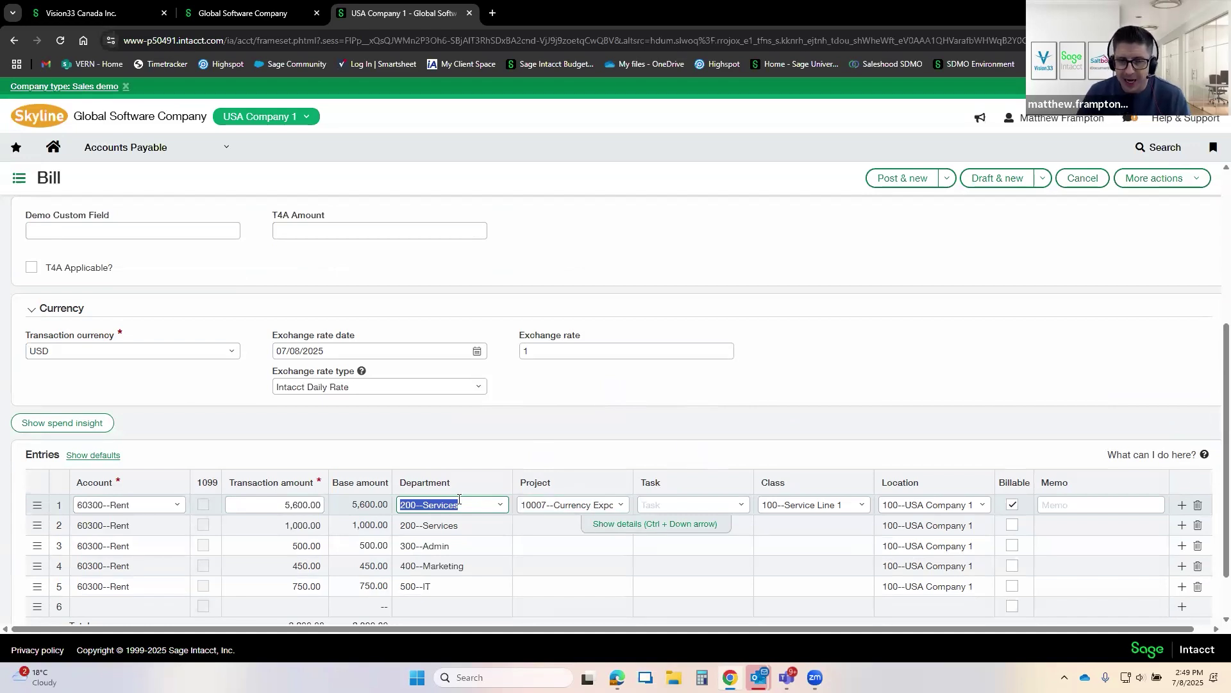
pyautogui.write('100')
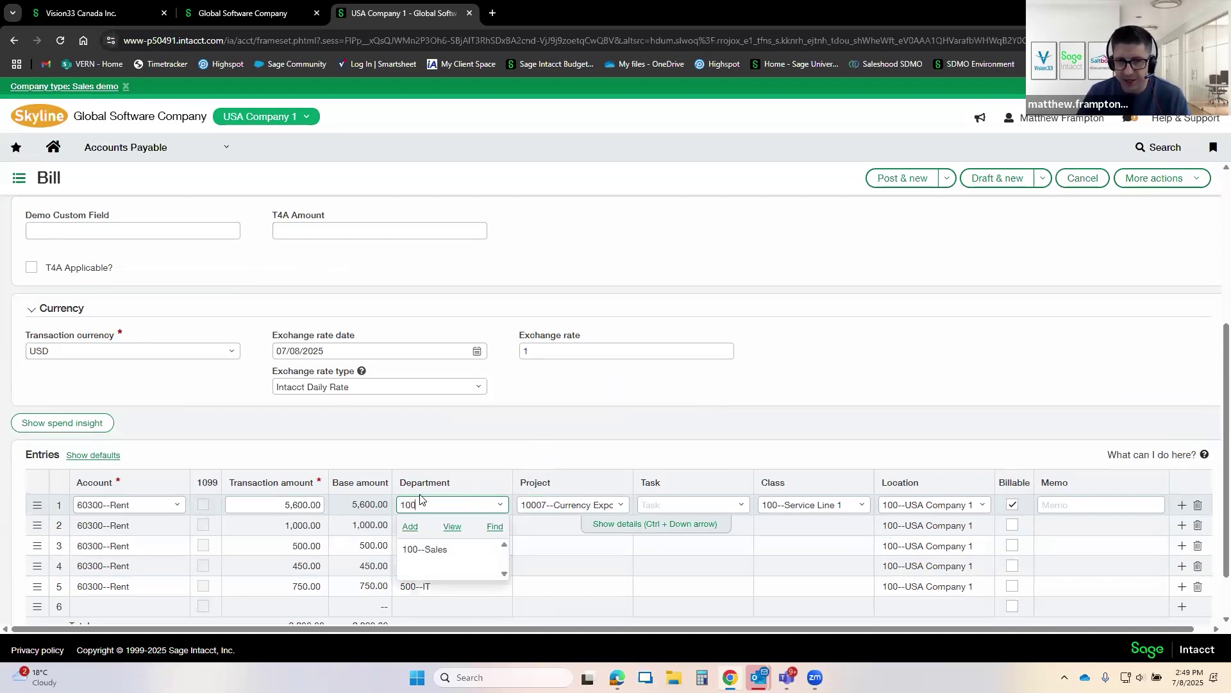
pyautogui.press('Tab')
pyautogui.click(545, 495)
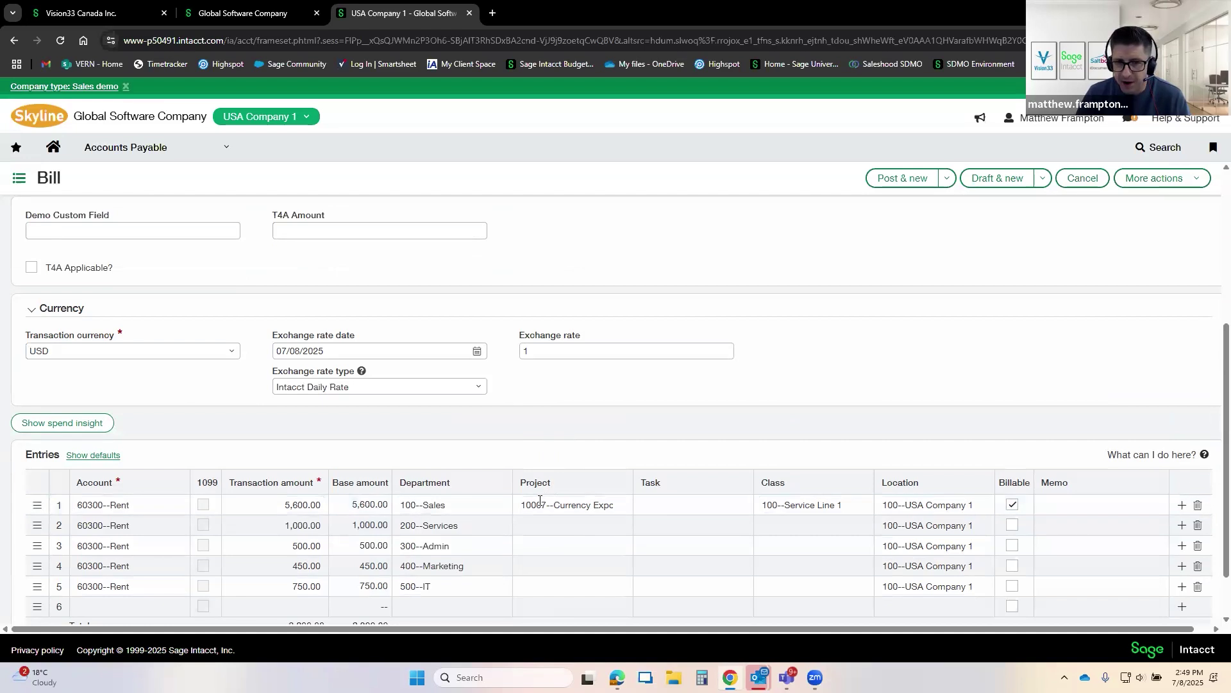
pyautogui.click(540, 497)
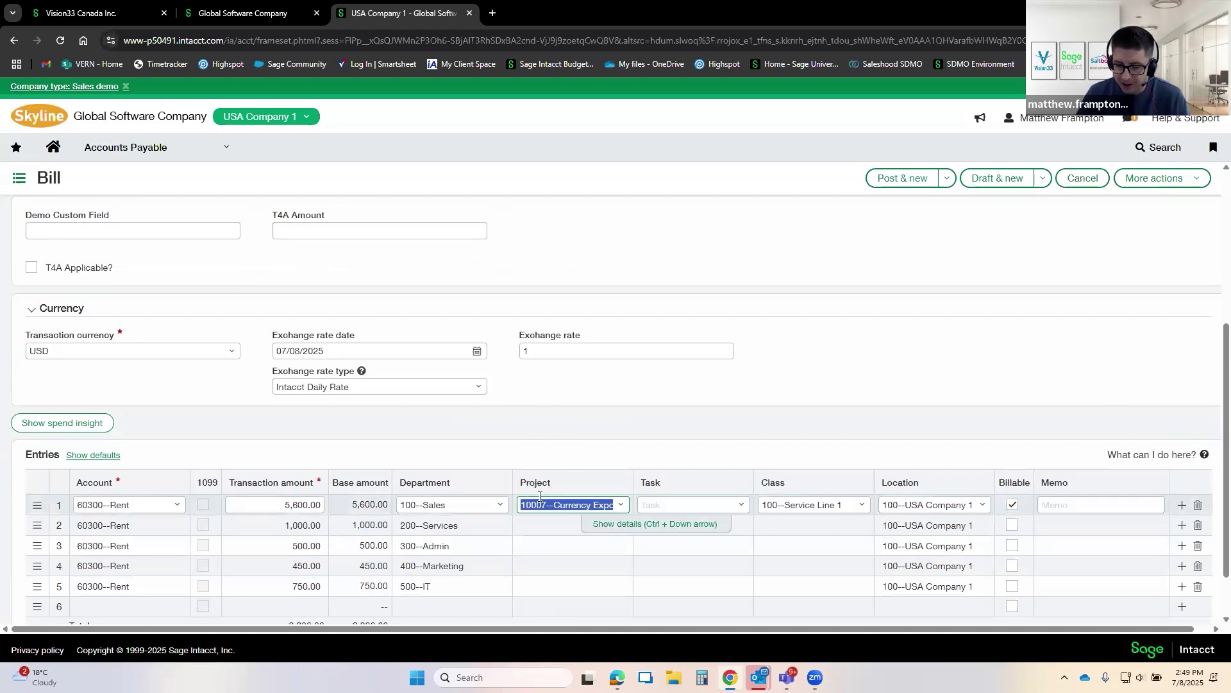
pyautogui.click(973, 423)
pyautogui.scroll(-1, 709, 455)
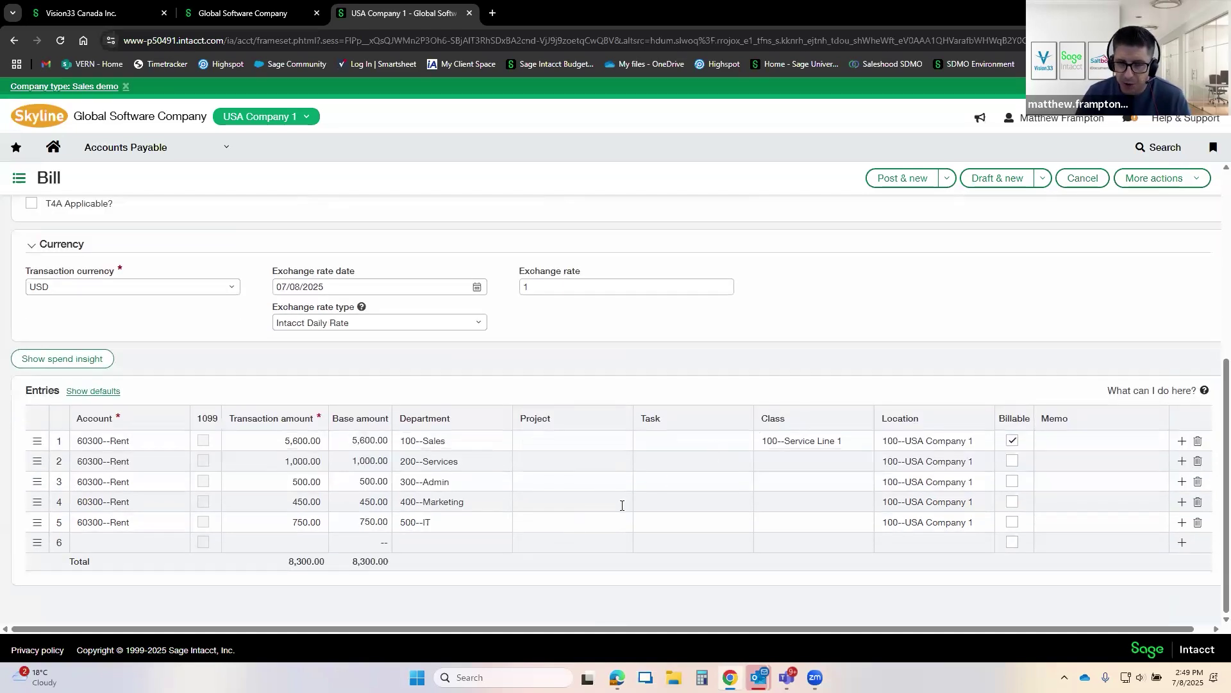
# Step: Compare the department tag on each rent line with the bill's total transaction amount
pyautogui.click(453, 439)
pyautogui.click(429, 461)
pyautogui.click(430, 481)
pyautogui.click(426, 502)
pyautogui.click(423, 521)
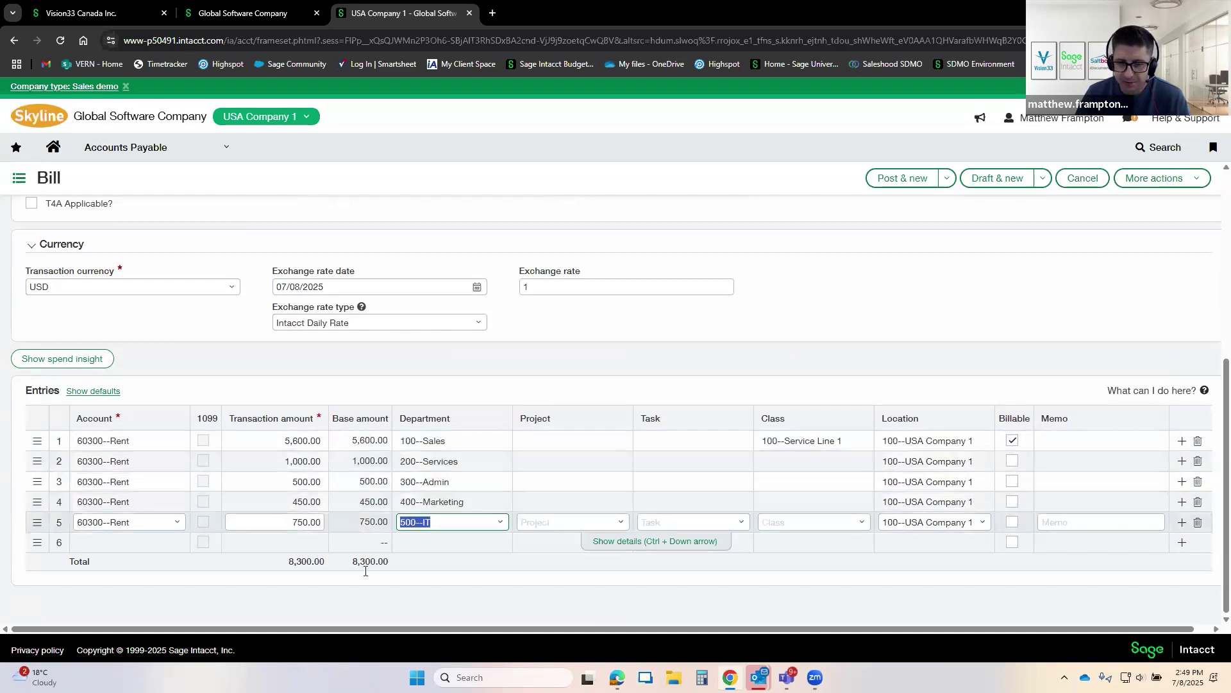
pyautogui.moveTo(289, 562)
pyautogui.mouseDown()
pyautogui.moveTo(326, 563)
pyautogui.moveTo(284, 564)
pyautogui.mouseUp()
pyautogui.click(308, 561)
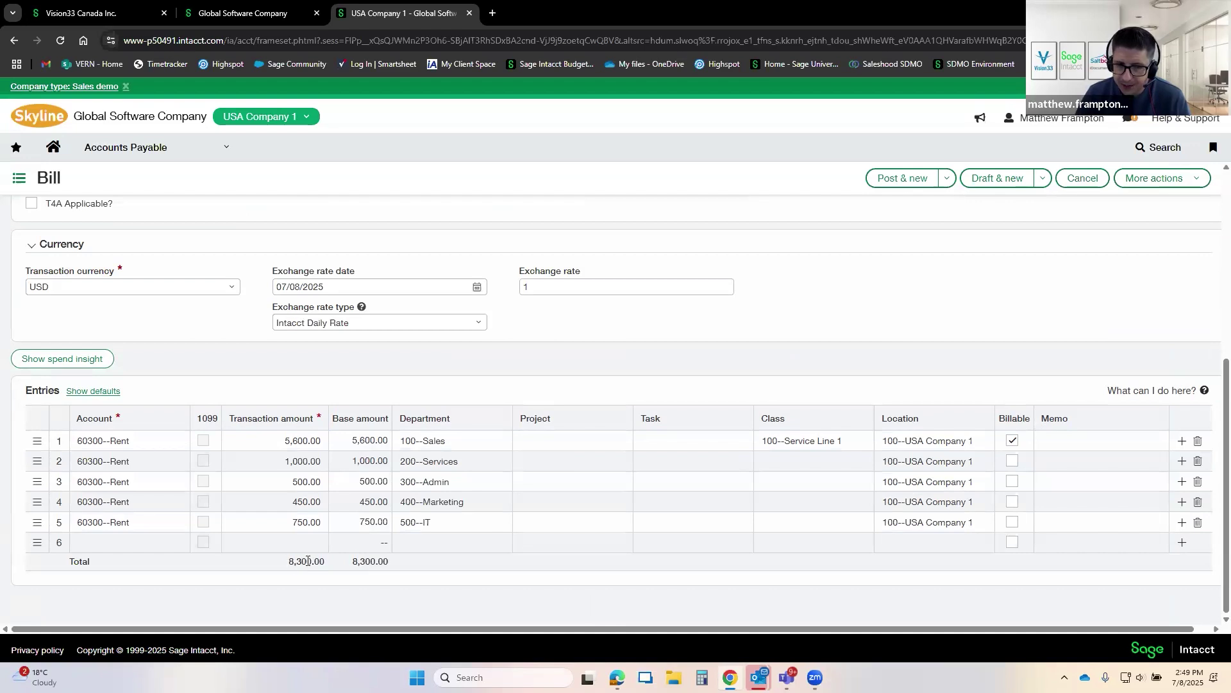
pyautogui.moveTo(277, 561); pyautogui.dragTo(325, 563)
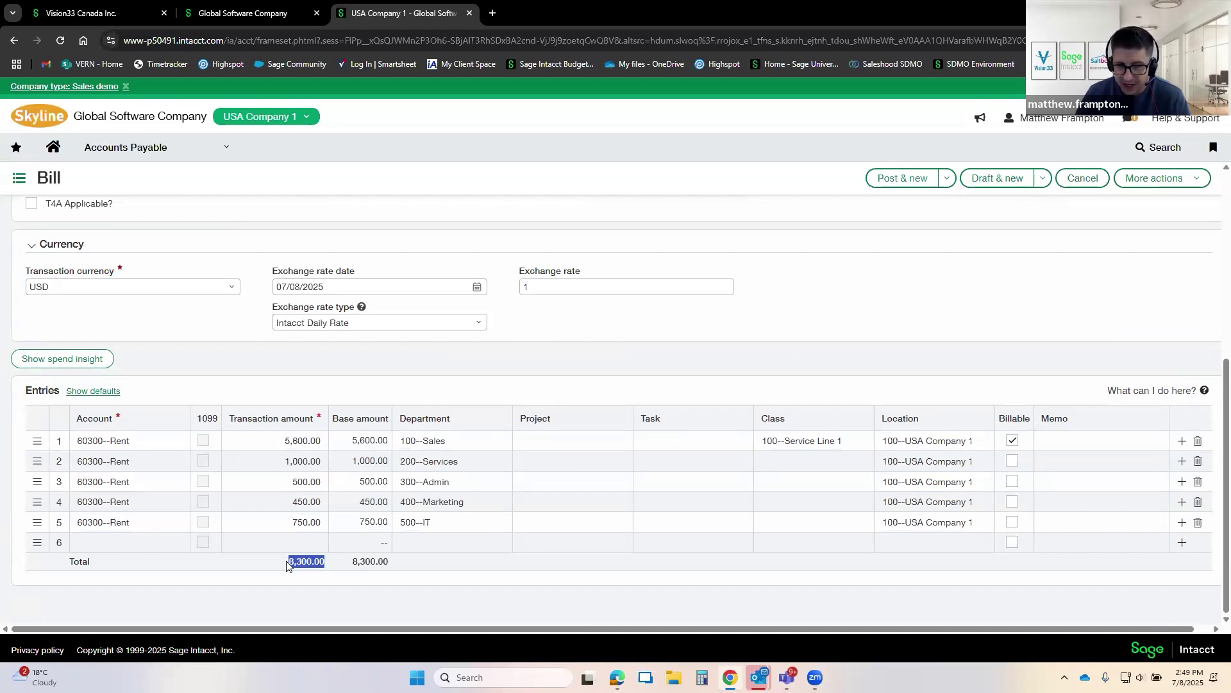
pyautogui.click(291, 562)
pyautogui.doubleClick(317, 562)
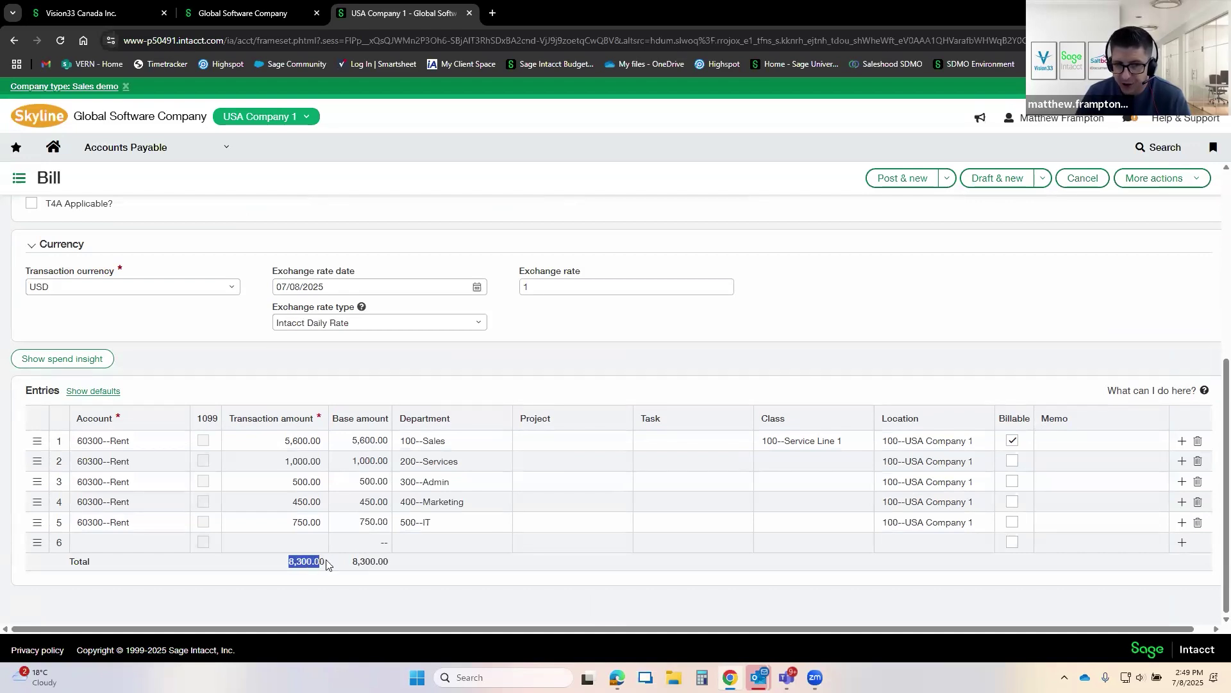
pyautogui.click(313, 561)
pyautogui.doubleClick(318, 561)
pyautogui.click(321, 562)
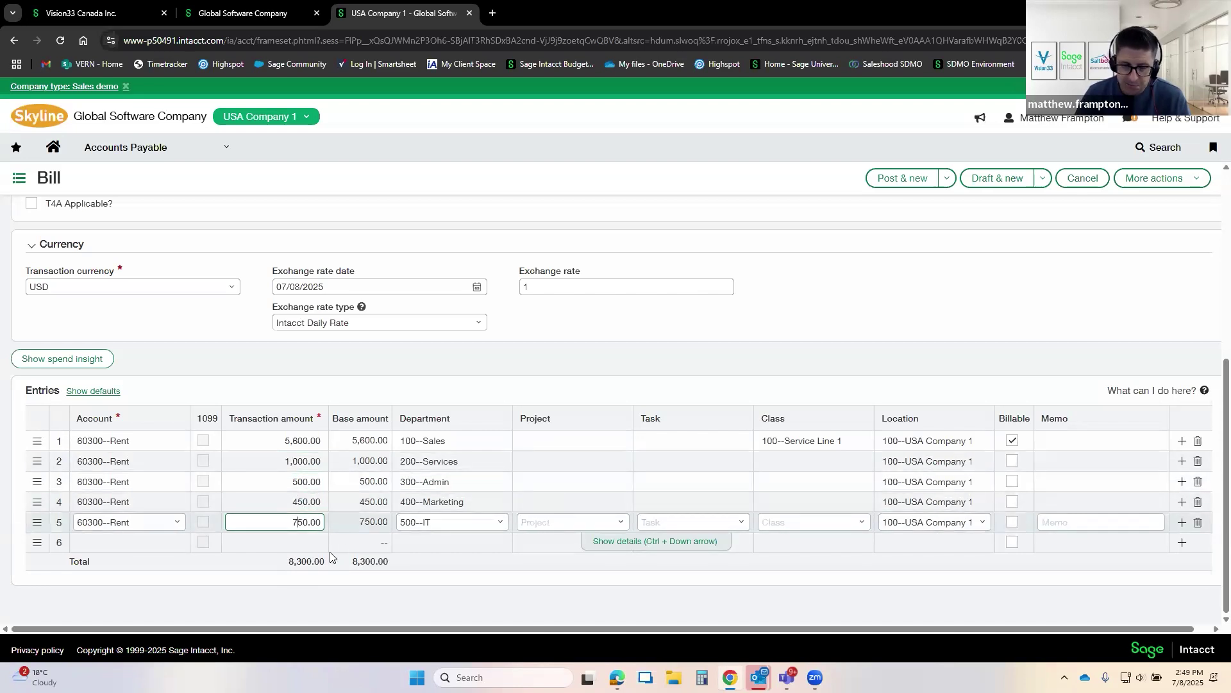
pyautogui.moveTo(286, 563); pyautogui.dragTo(314, 563)
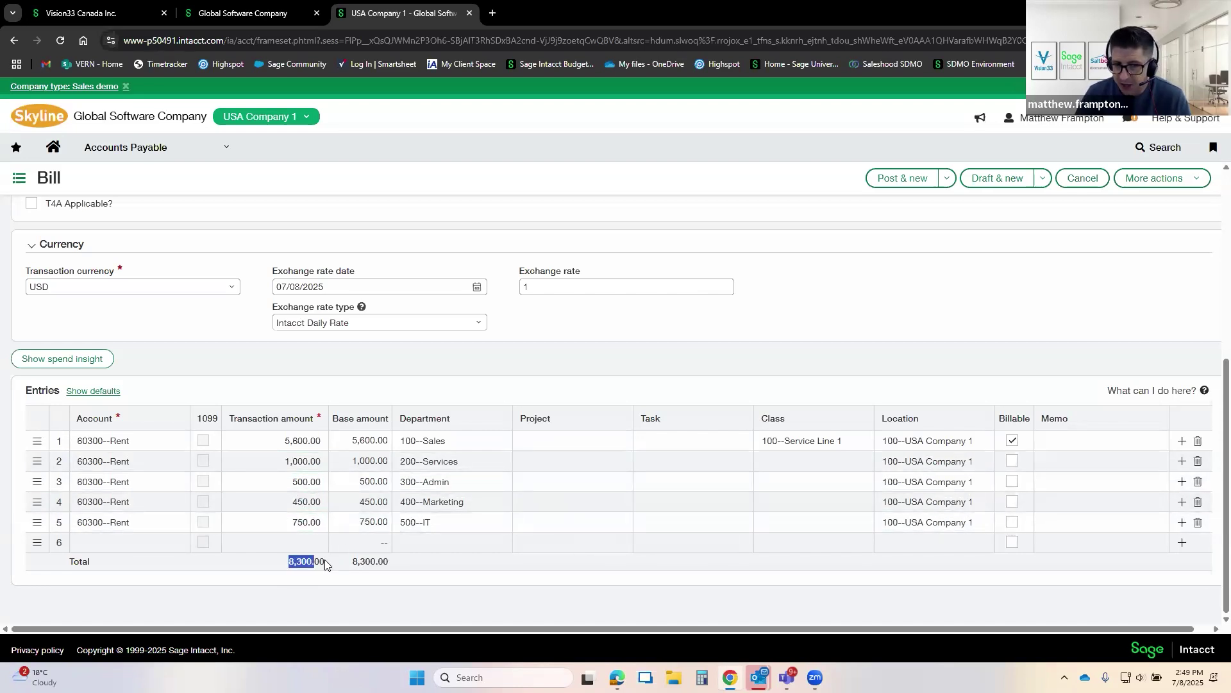
pyautogui.click(312, 561)
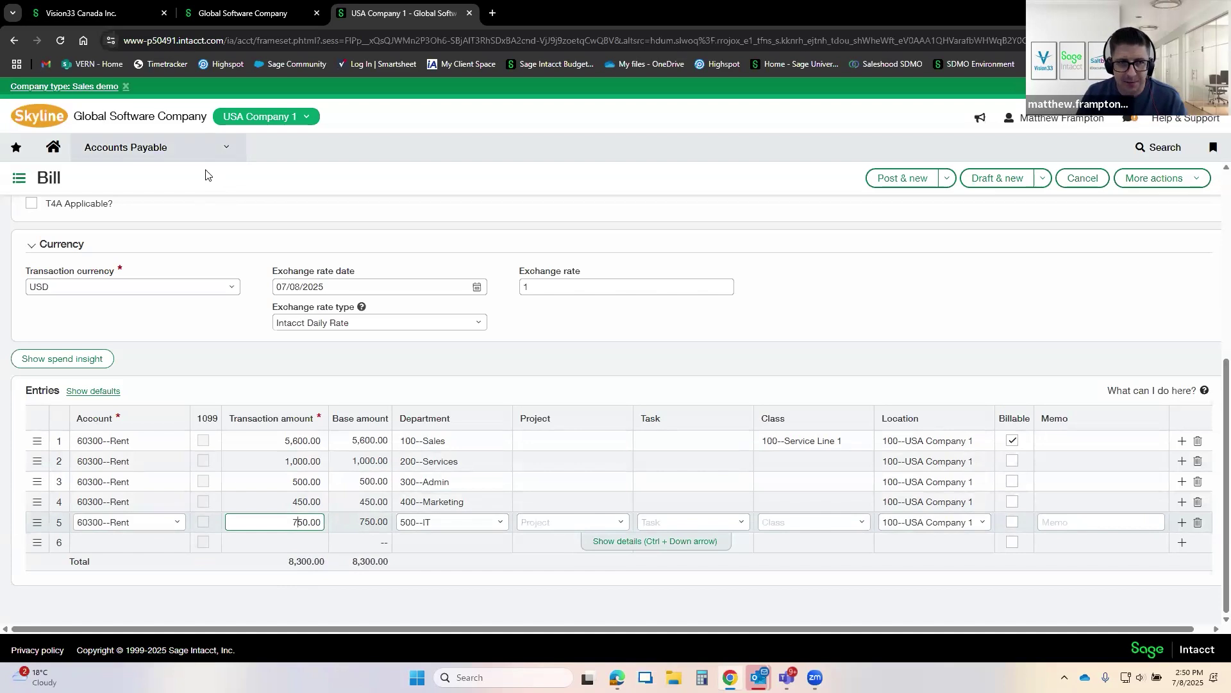
# Step: Select vendor 20004--National Grid for the bill and enter 450000 as the bill number
pyautogui.scroll(5, 216, 283)
pyautogui.click(231, 274)
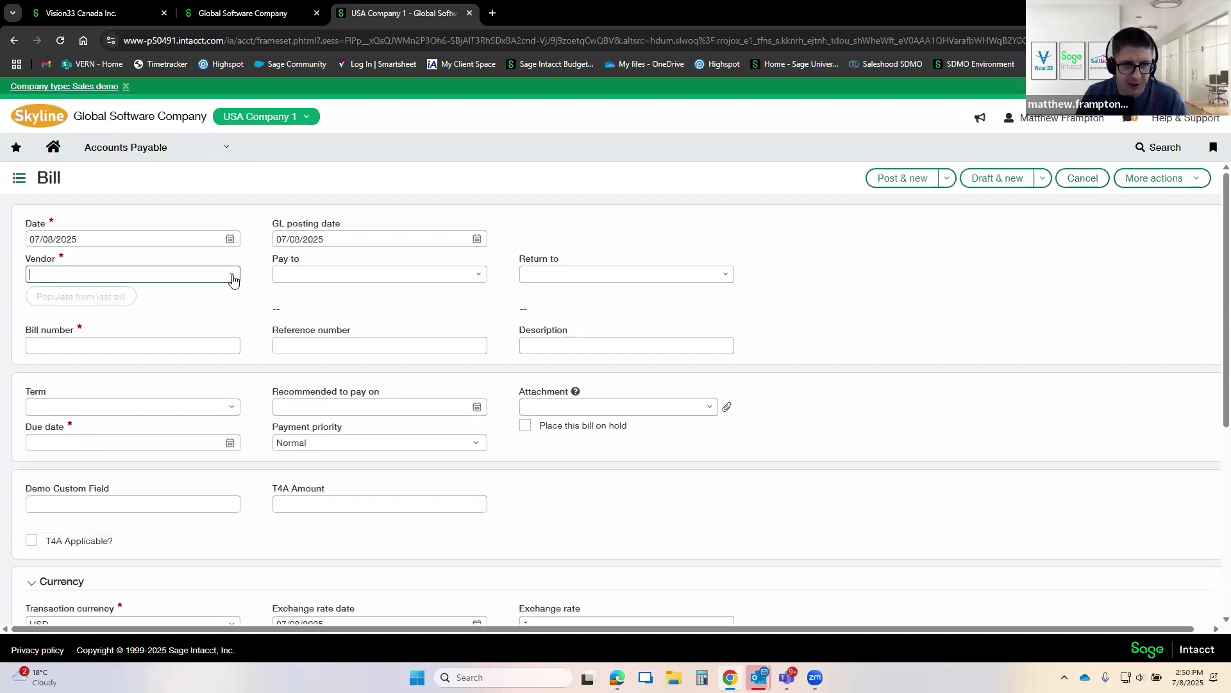
pyautogui.click(193, 377)
pyautogui.write('450000')
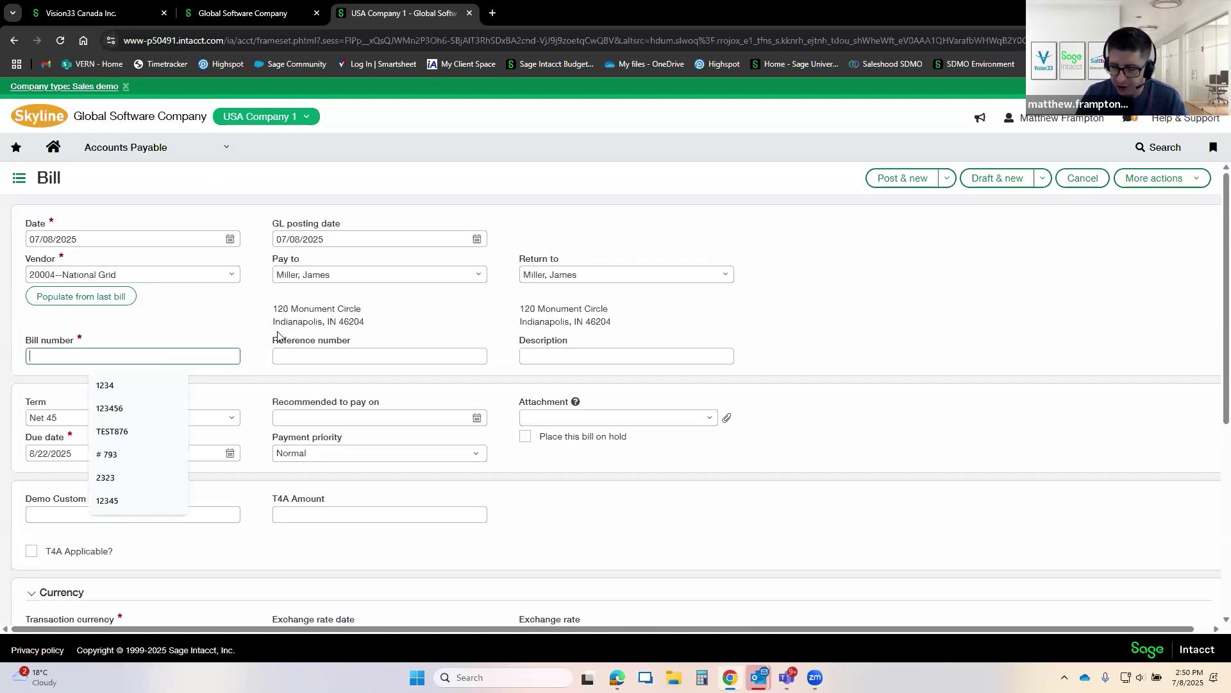
pyautogui.press('Tab')
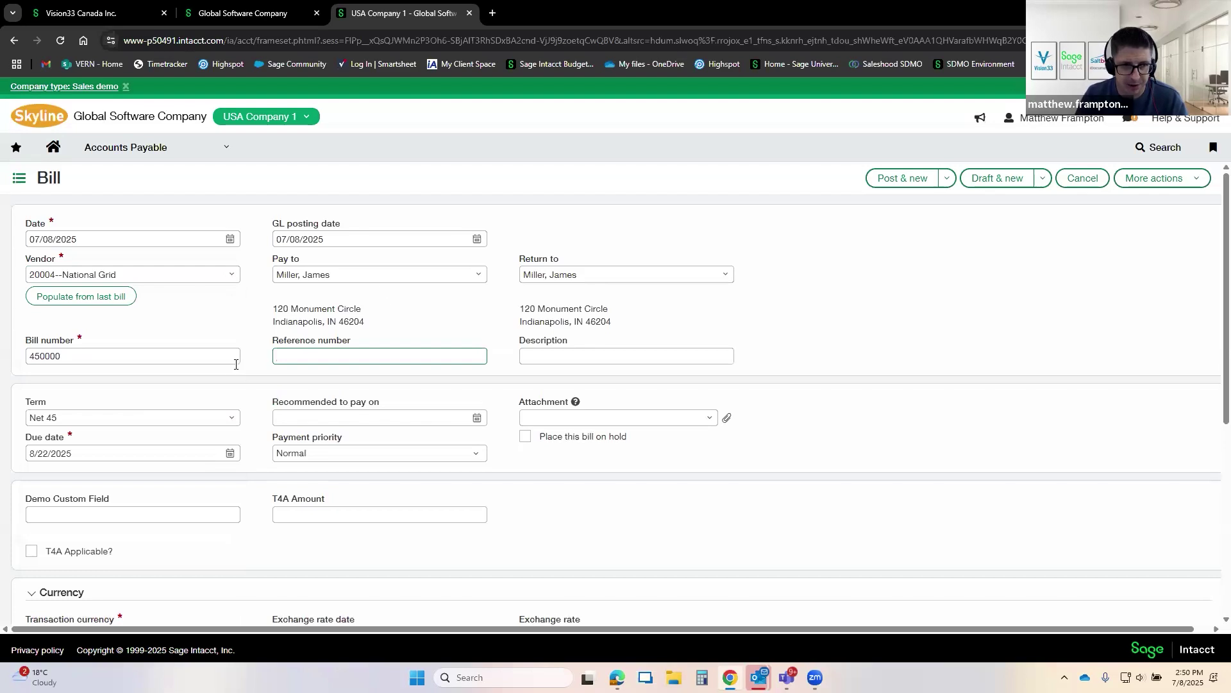
# Step: Check the entry lines for the chosen vendor and try to post the bill
pyautogui.scroll(-4, 231, 369)
pyautogui.scroll(-2, 225, 373)
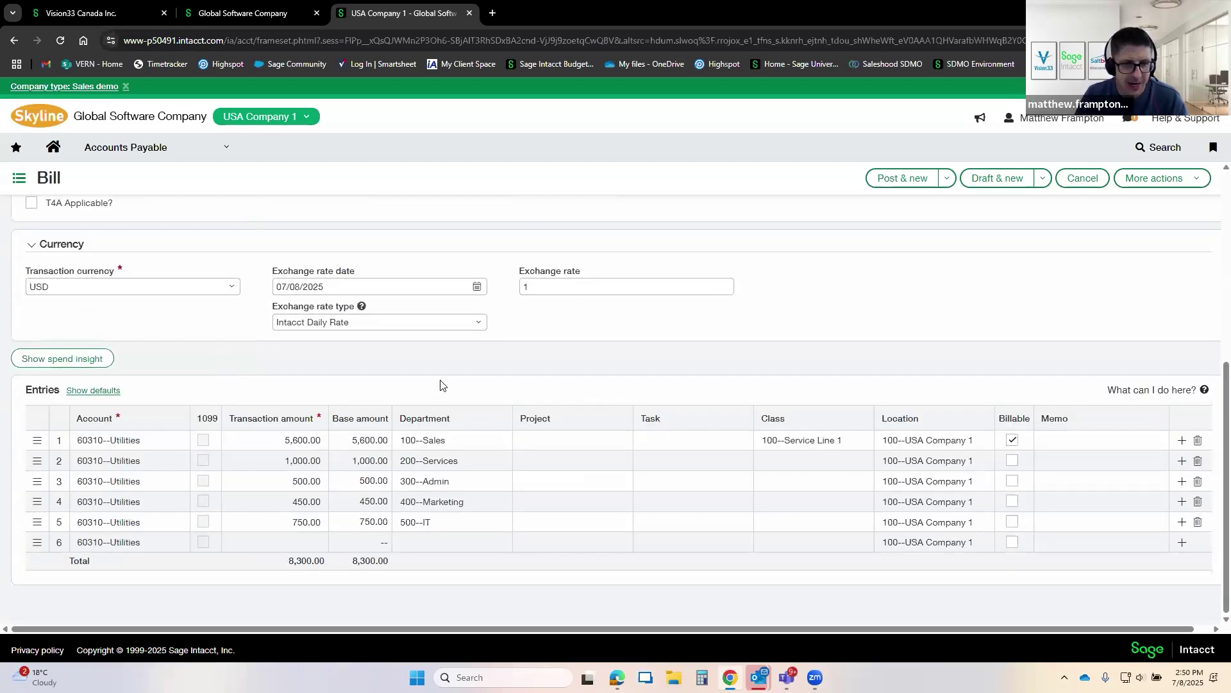
pyautogui.scroll(5, 440, 384)
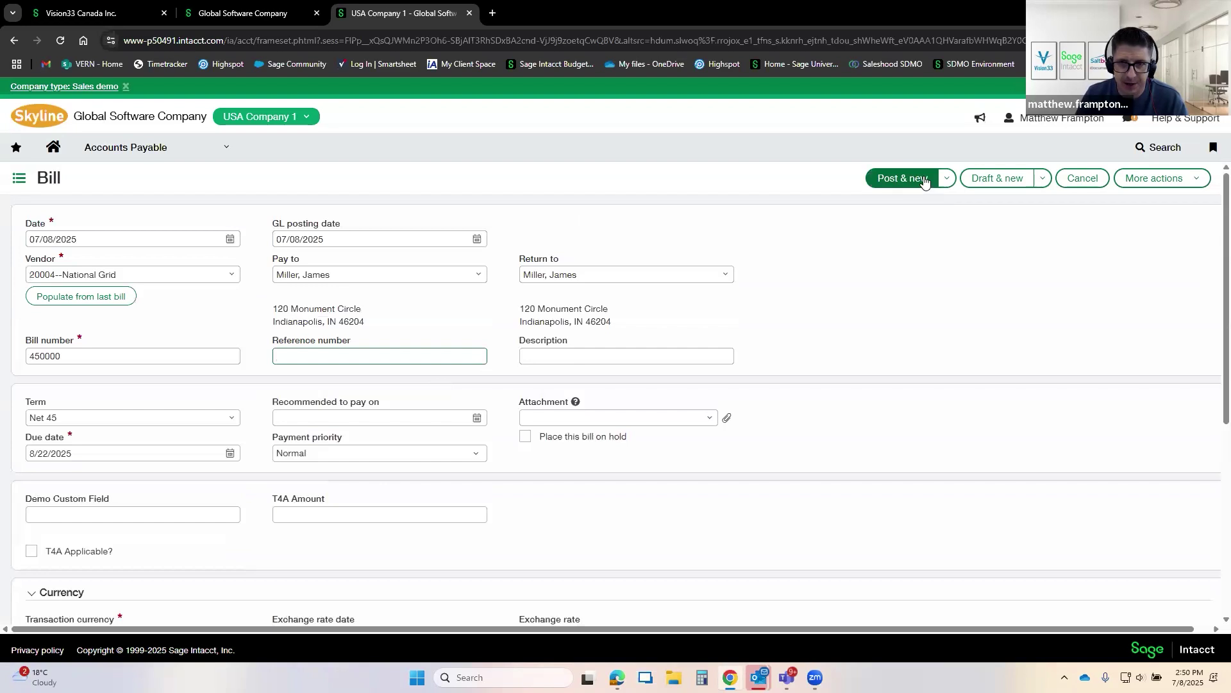
pyautogui.click(902, 178)
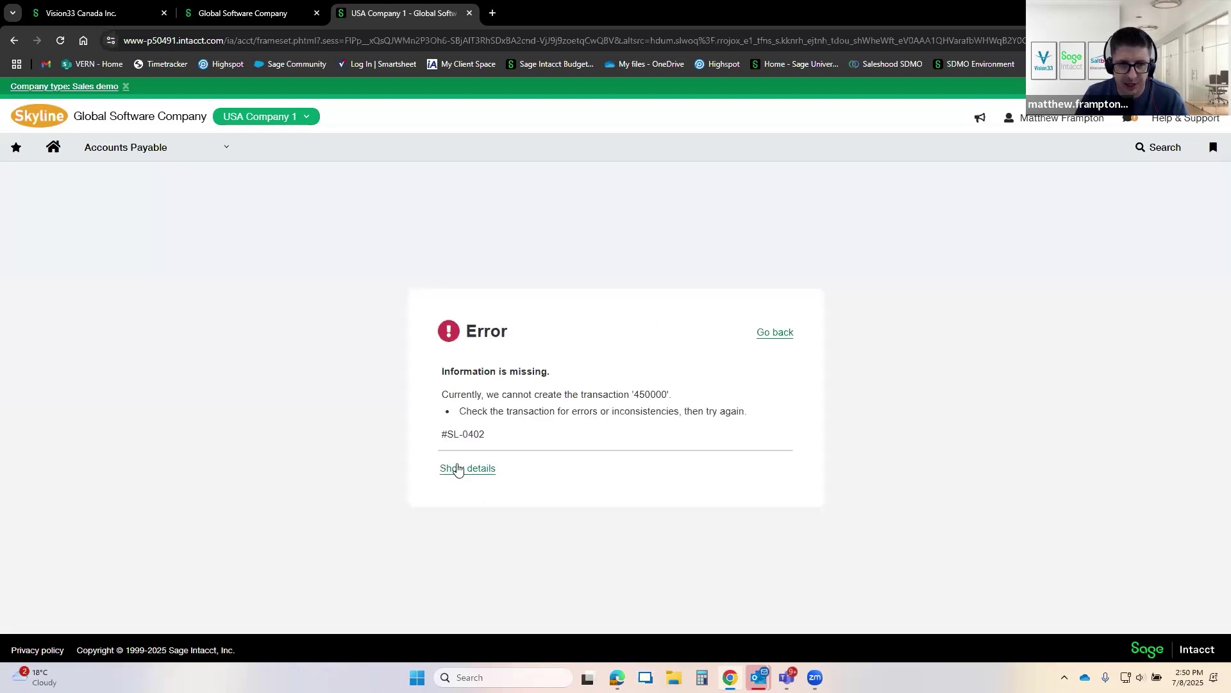
# Step: Show and read the details of the posting error, and return to the bill
pyautogui.click(457, 469)
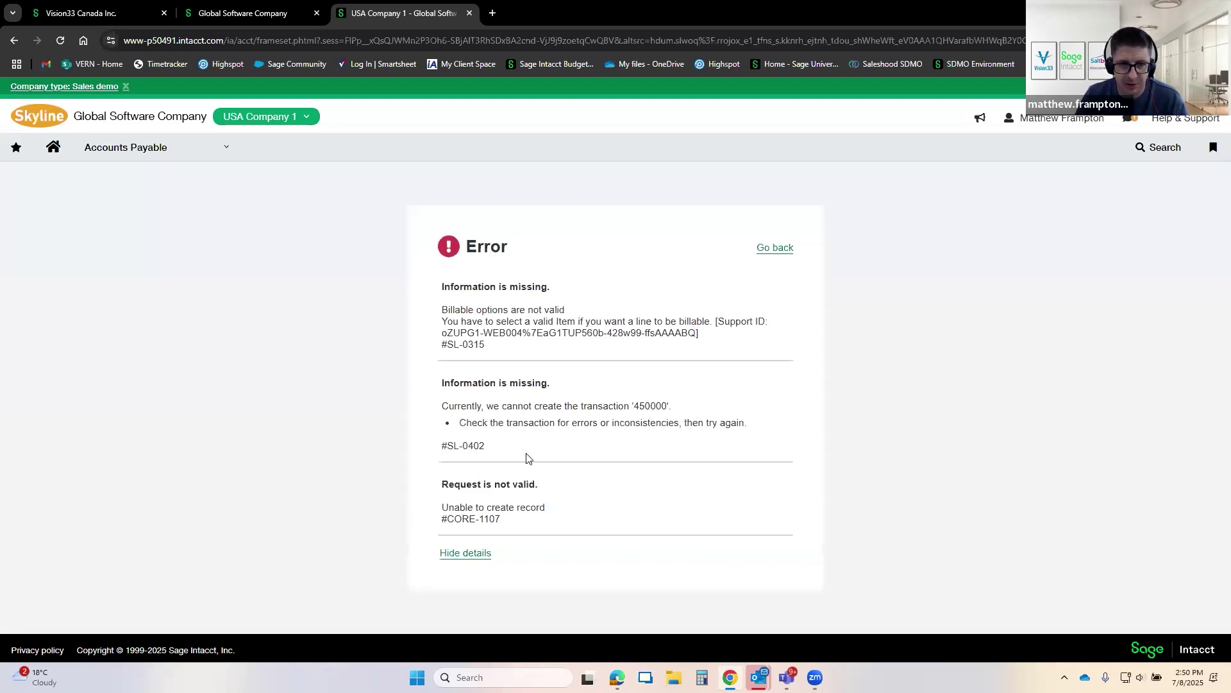
pyautogui.moveTo(460, 311); pyautogui.dragTo(606, 331)
pyautogui.click(775, 248)
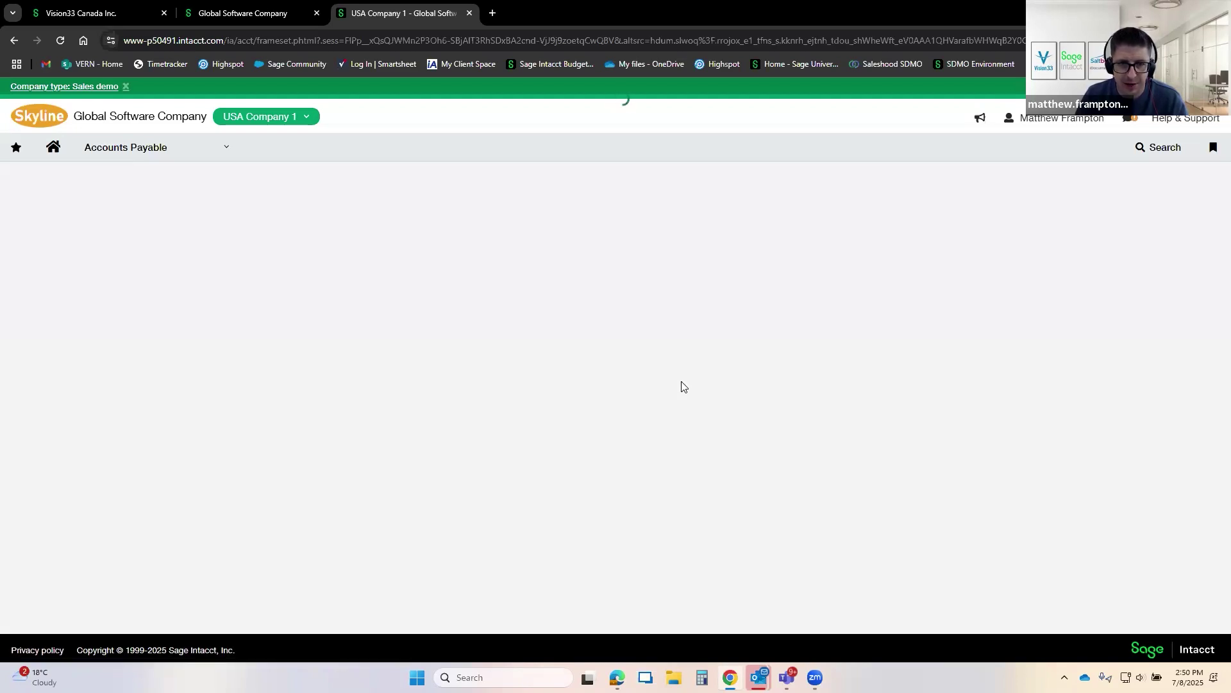
# Step: Clear the class and the billable mark on the first entry line, and post the bill
pyautogui.scroll(-5, 682, 384)
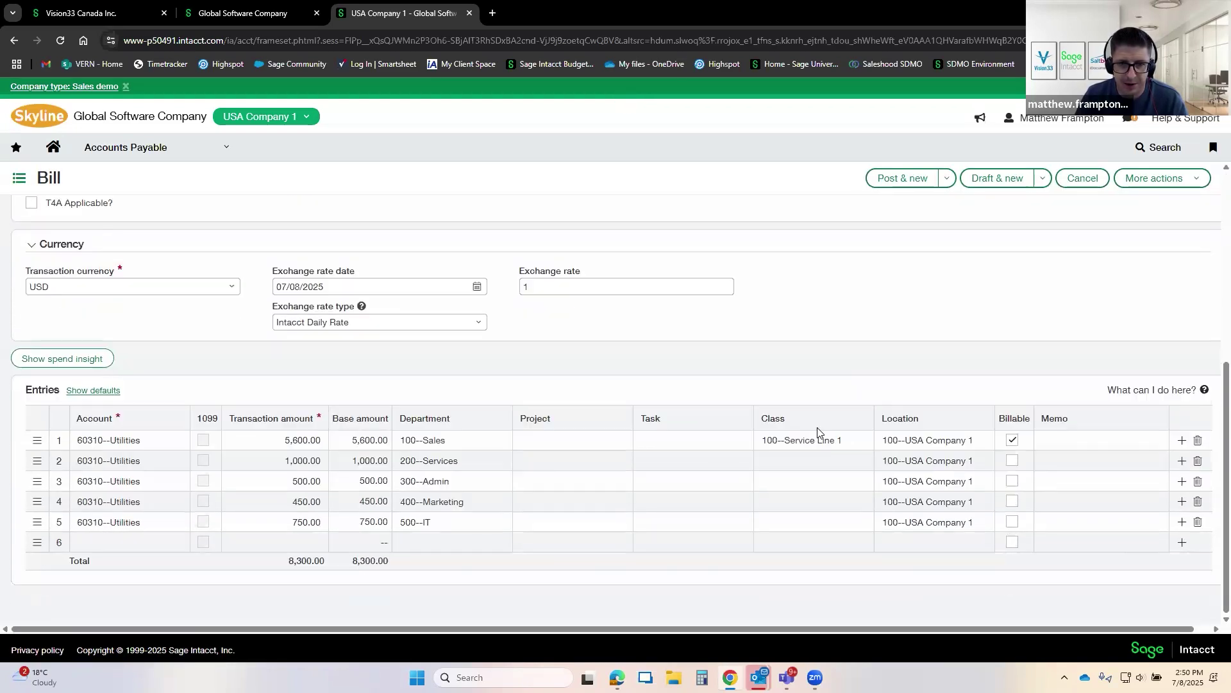
pyautogui.click(815, 438)
pyautogui.press('BackSpace')
pyautogui.click(1002, 340)
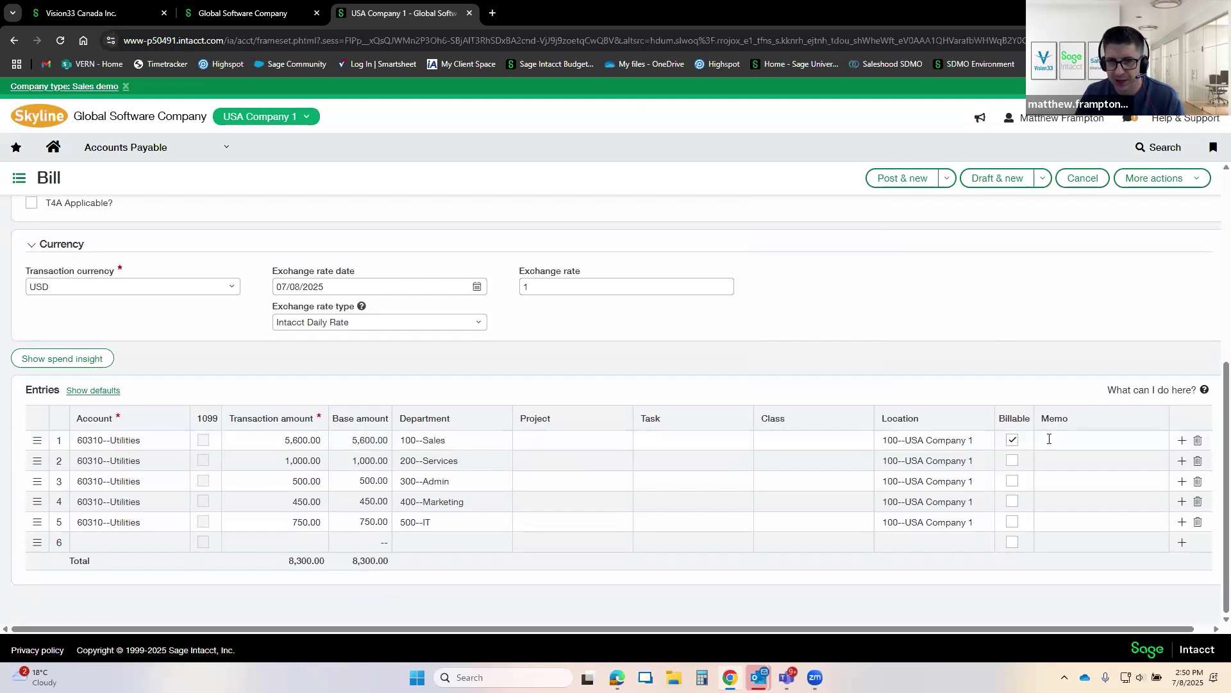
pyautogui.click(1012, 446)
pyautogui.click(917, 185)
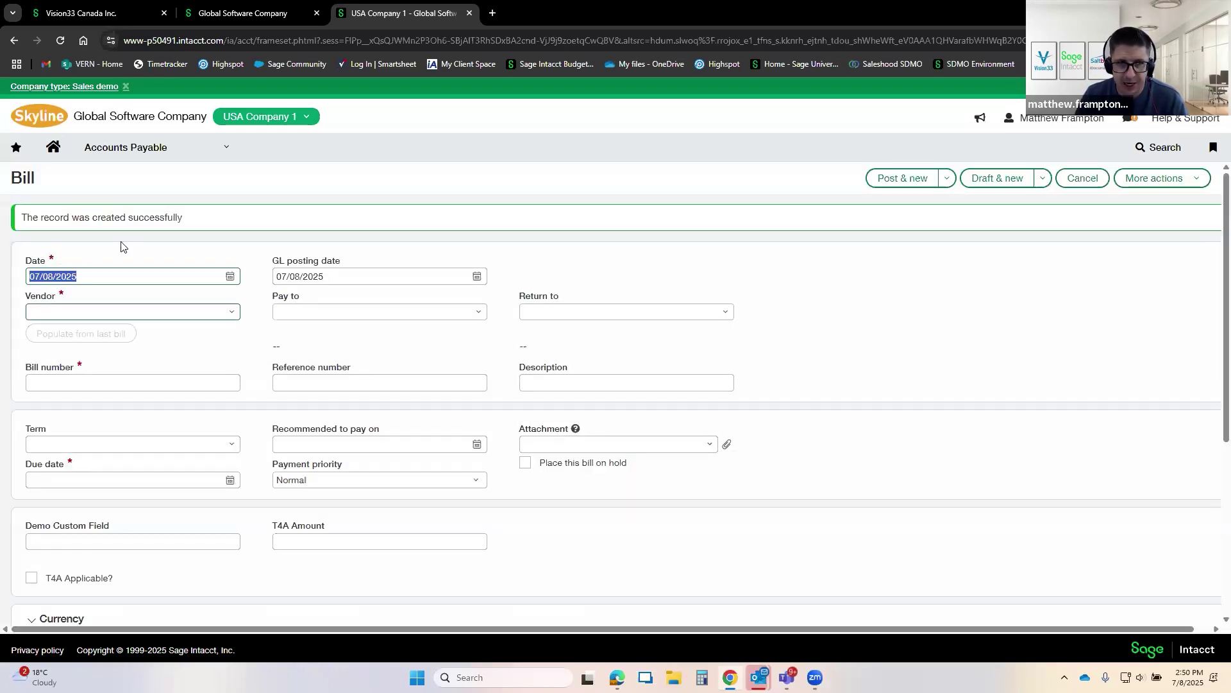
# Step: Open the General Ledger report and limit its account range to 60300--Rent
pyautogui.click(148, 155)
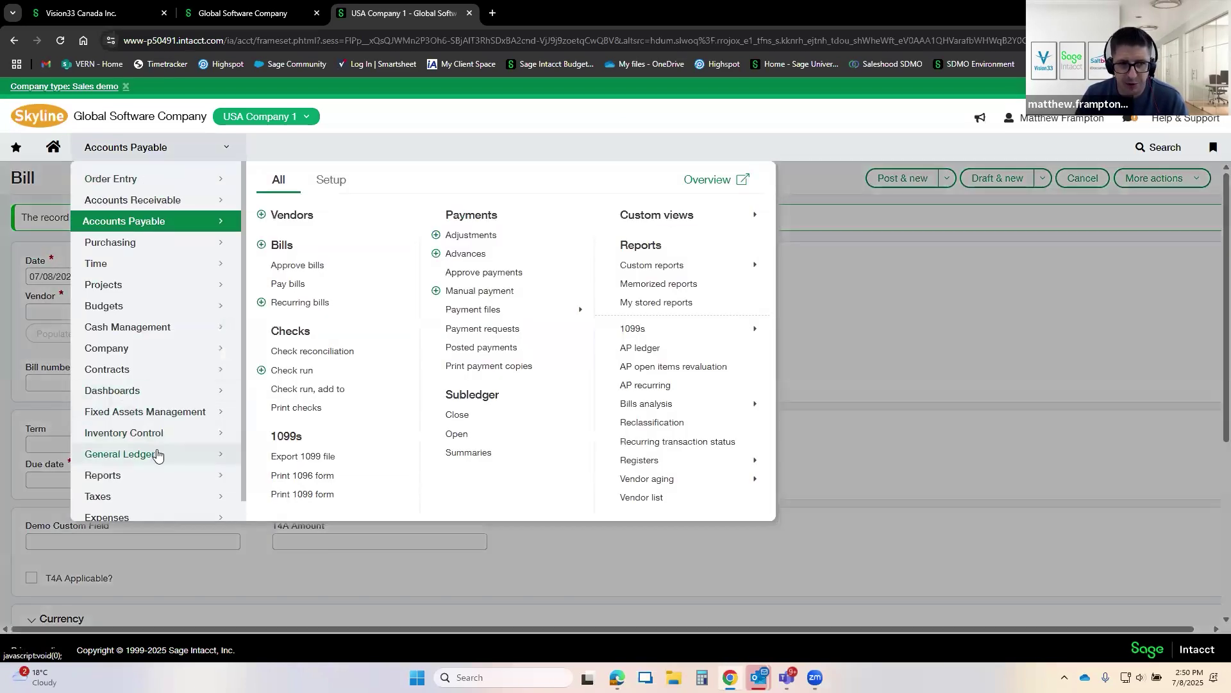
pyautogui.click(157, 455)
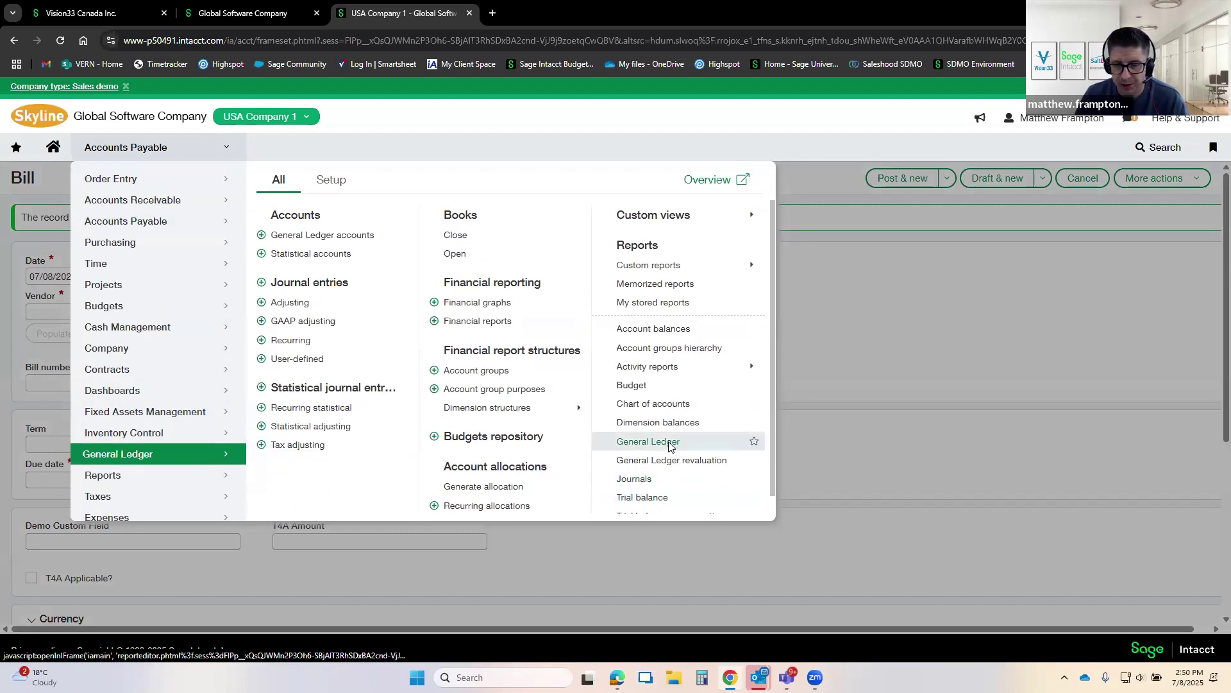
pyautogui.click(672, 444)
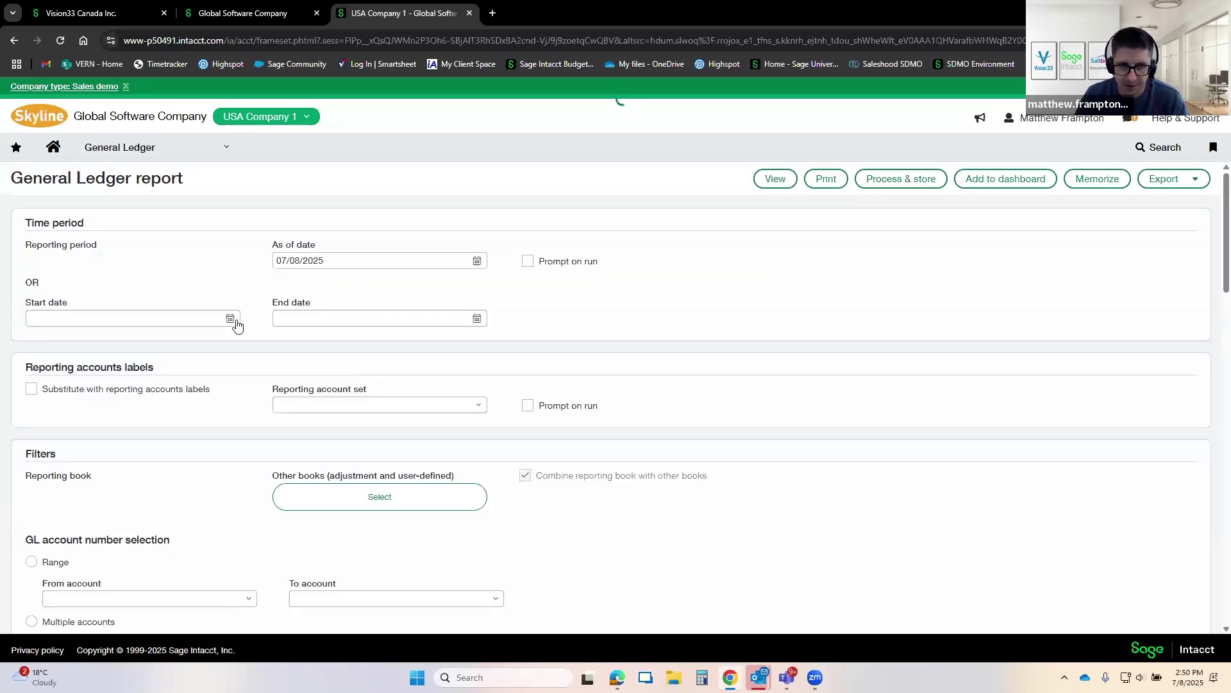
pyautogui.scroll(-3, 142, 367)
pyautogui.scroll(-1, 142, 366)
pyautogui.click(111, 341)
pyautogui.write('630')
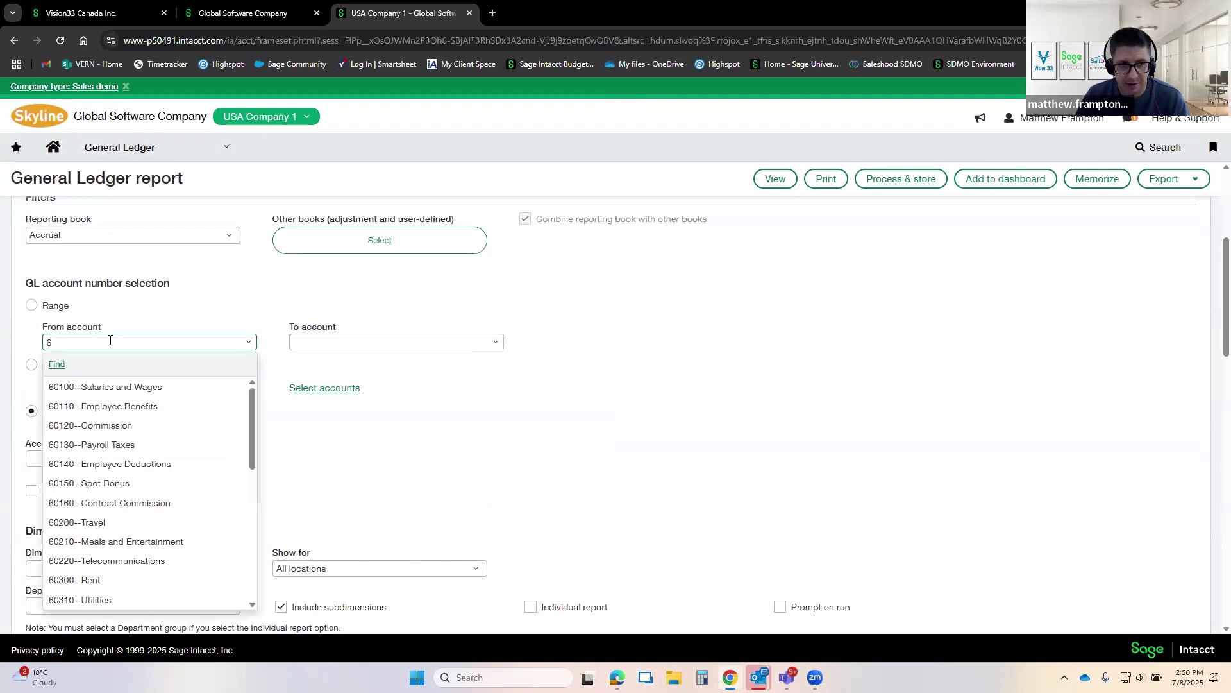
pyautogui.press('BackSpace')
pyautogui.press('BackSpace')
pyautogui.write('rem')
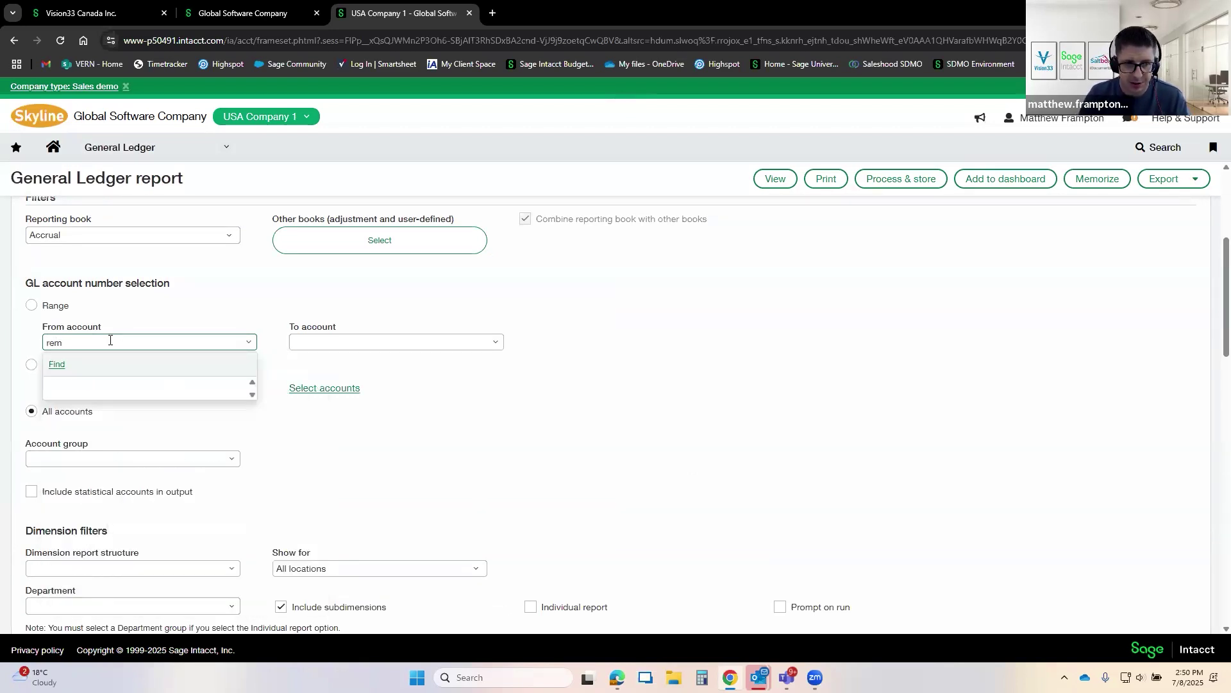
pyautogui.press('BackSpace')
pyautogui.click(137, 522)
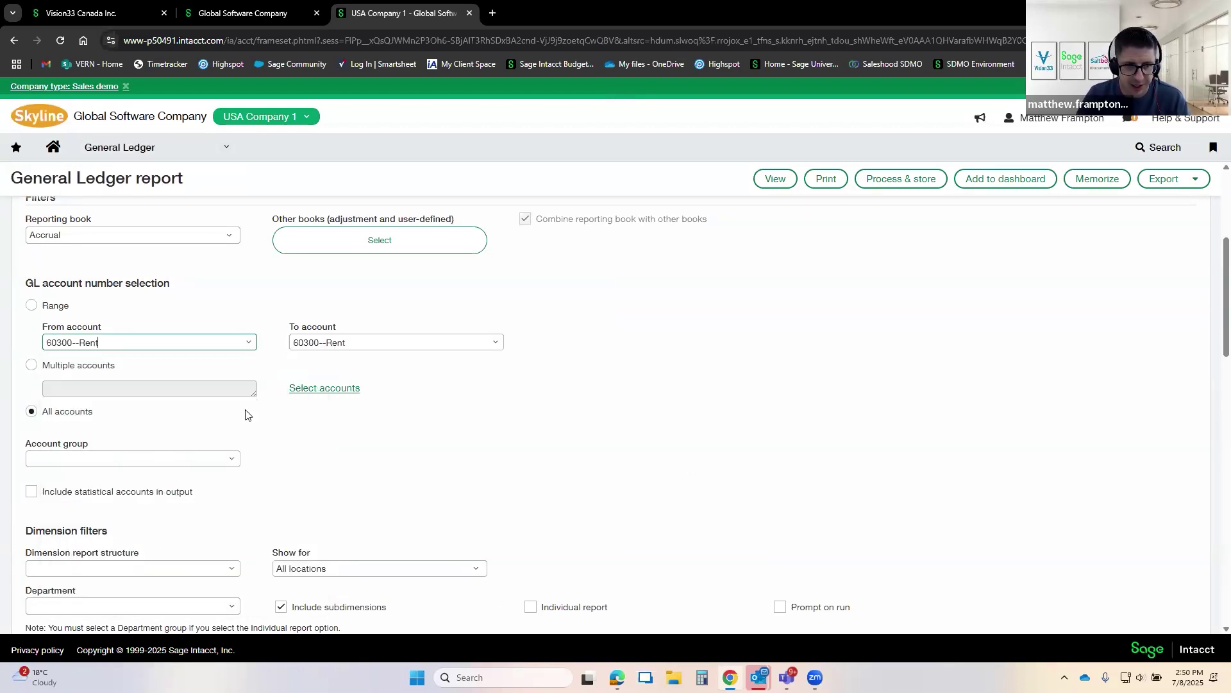
# Step: Remove Department name from the report's shown dimension values and view the report for the Rent account
pyautogui.scroll(-3, 305, 384)
pyautogui.scroll(-8, 303, 391)
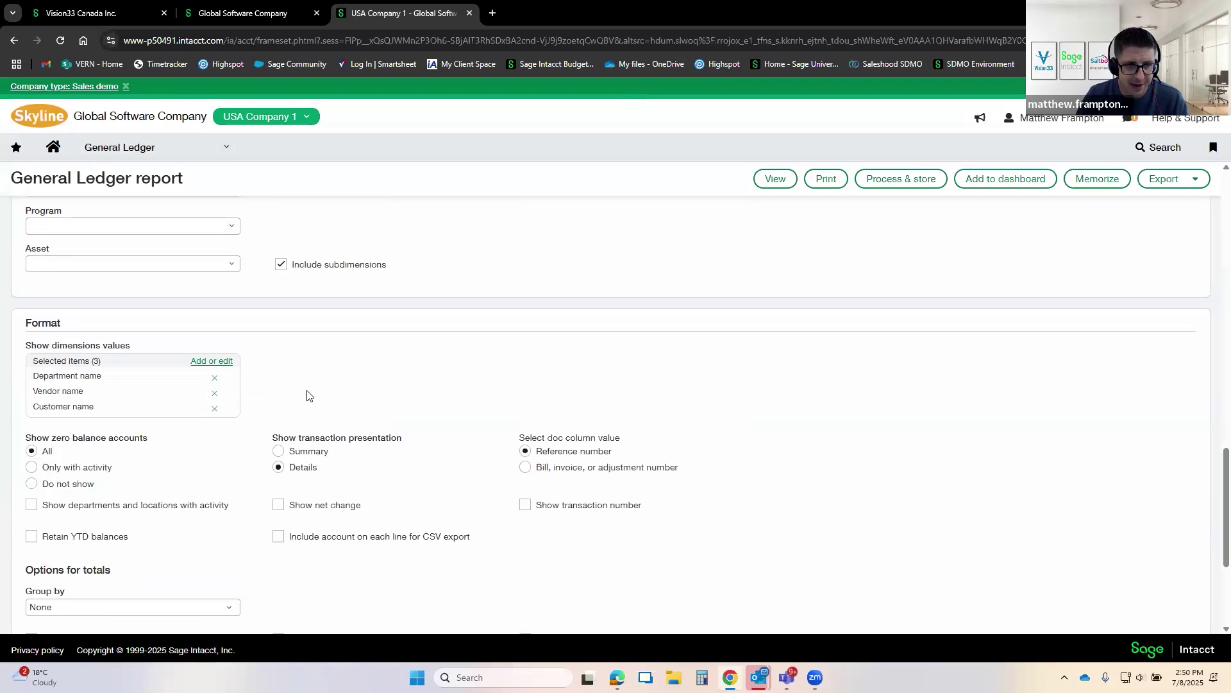
pyautogui.click(215, 379)
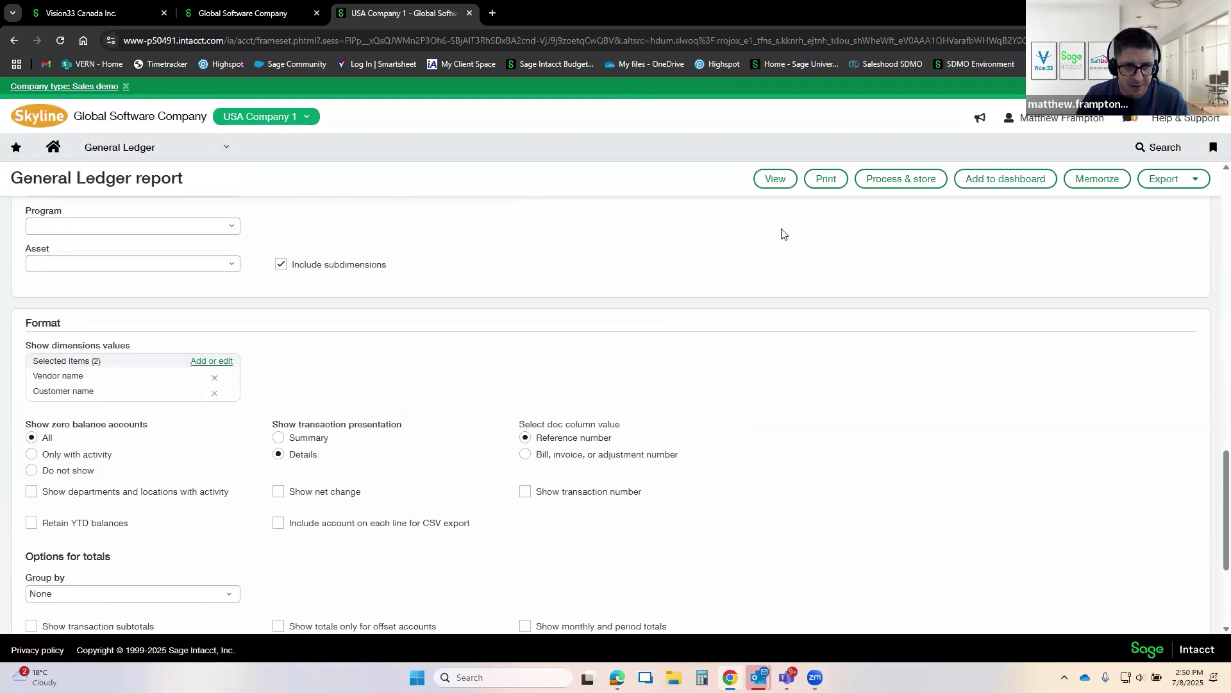
pyautogui.click(776, 179)
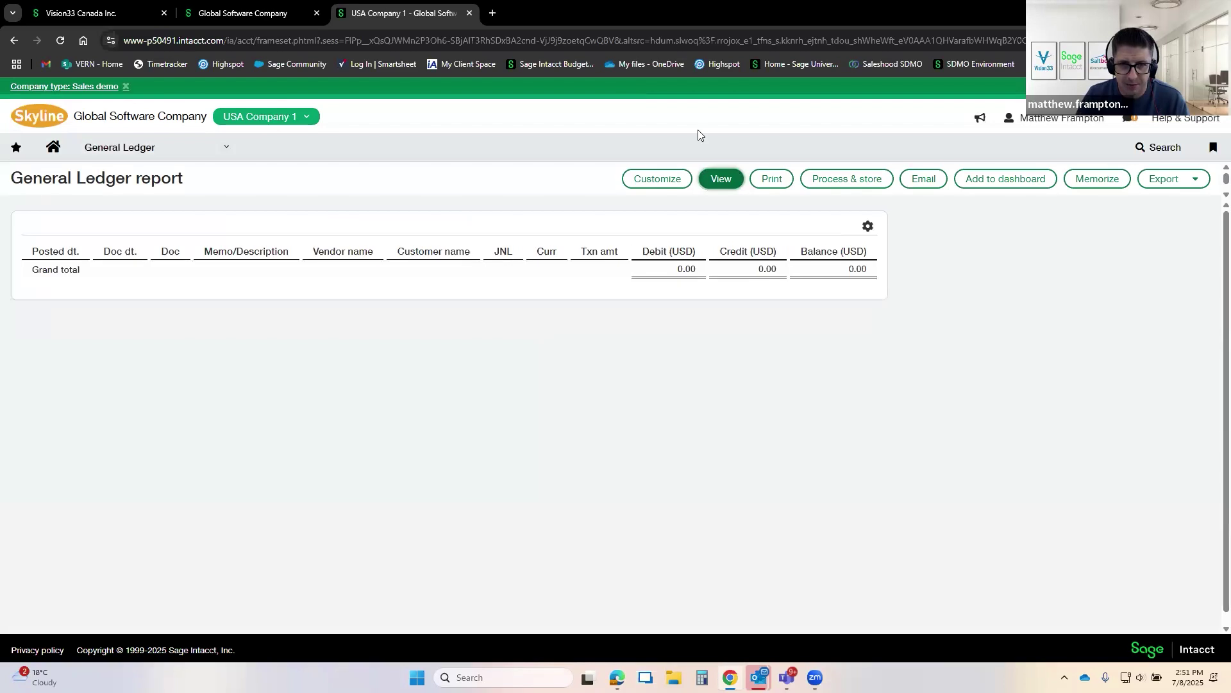
# Step: Return to the report's settings, and open bill 450000 to check which account its entry lines use
pyautogui.click(634, 186)
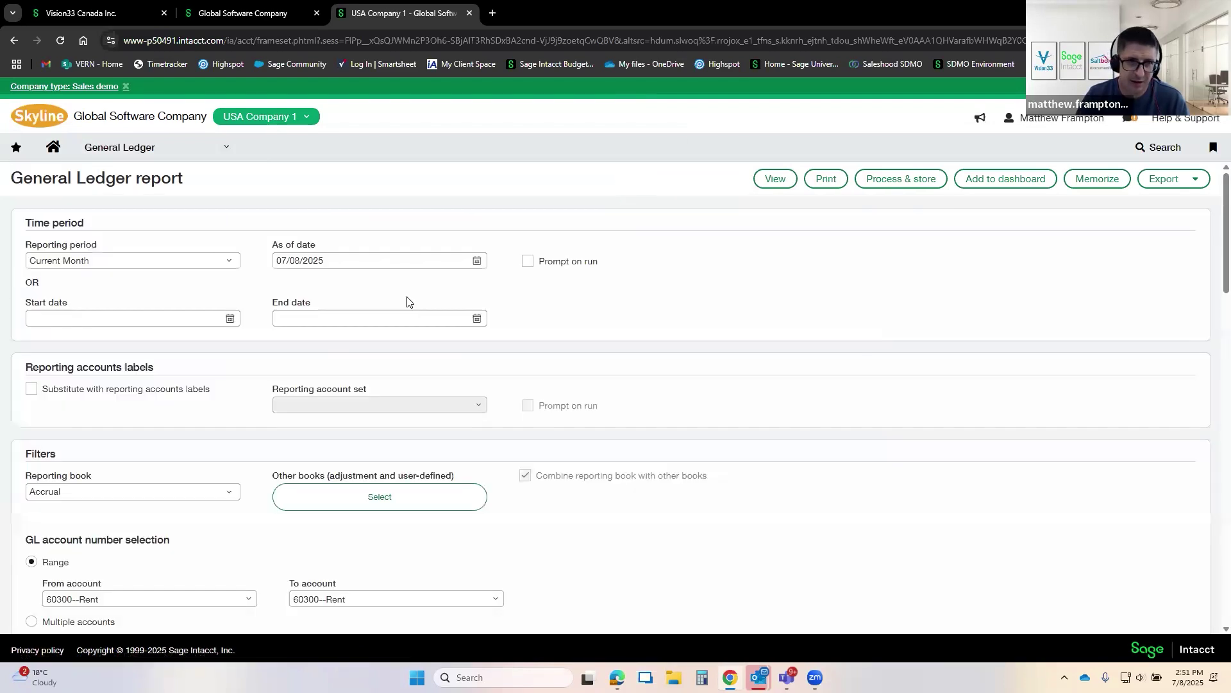
pyautogui.click(222, 154)
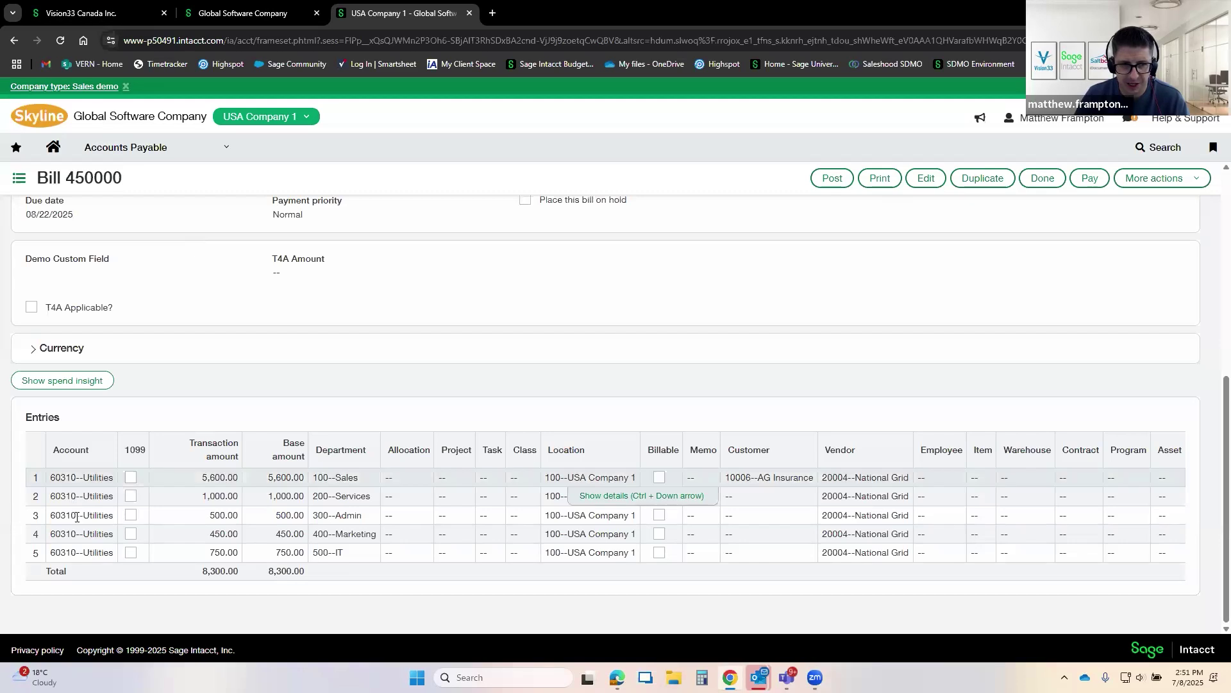
# Step: Reopen the General Ledger report and limit its account range to 60310--Utilities
pyautogui.click(171, 160)
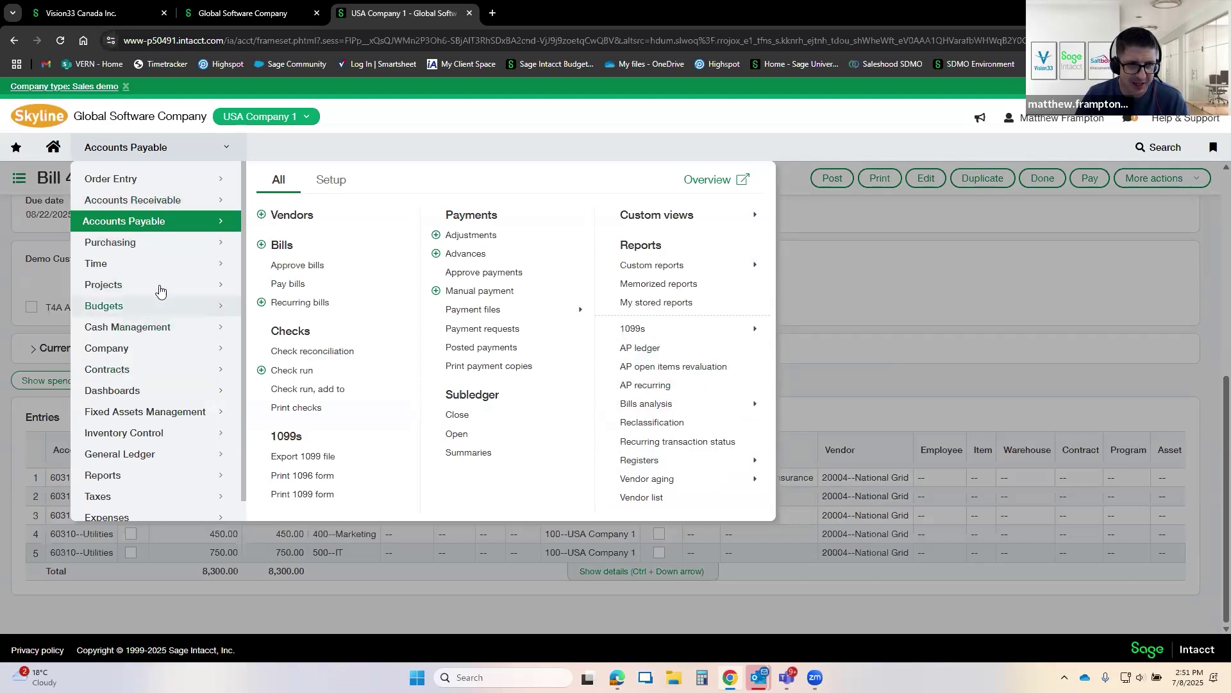
pyautogui.click(154, 454)
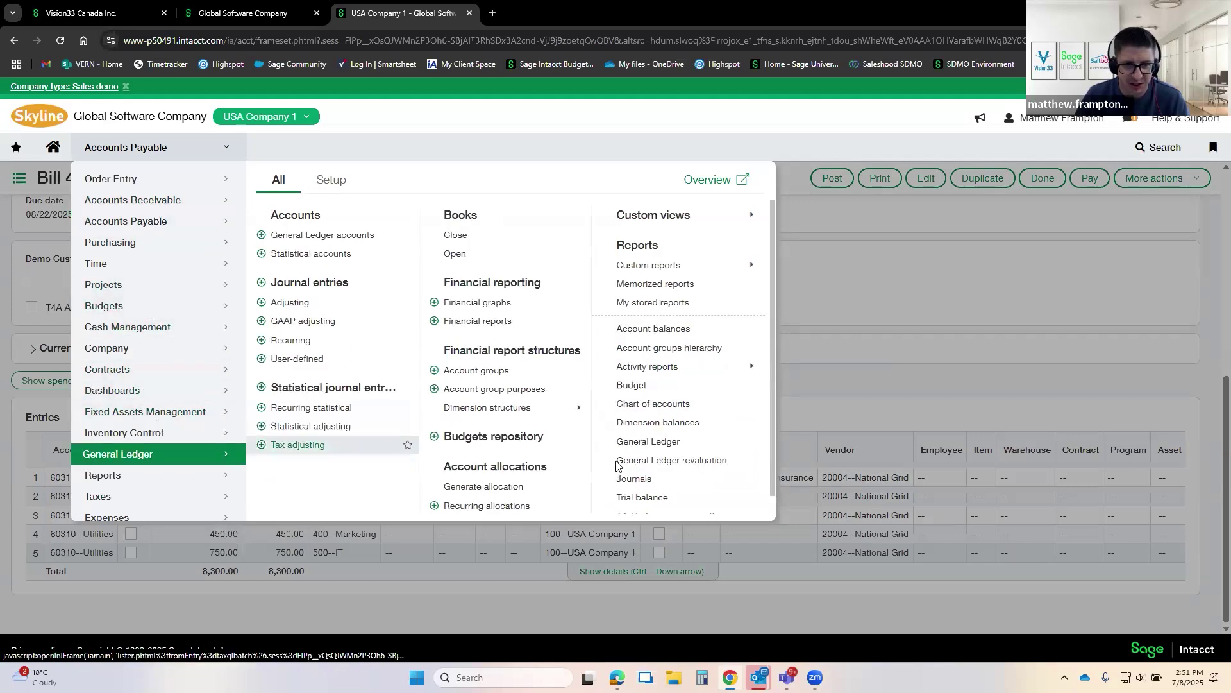
pyautogui.click(666, 444)
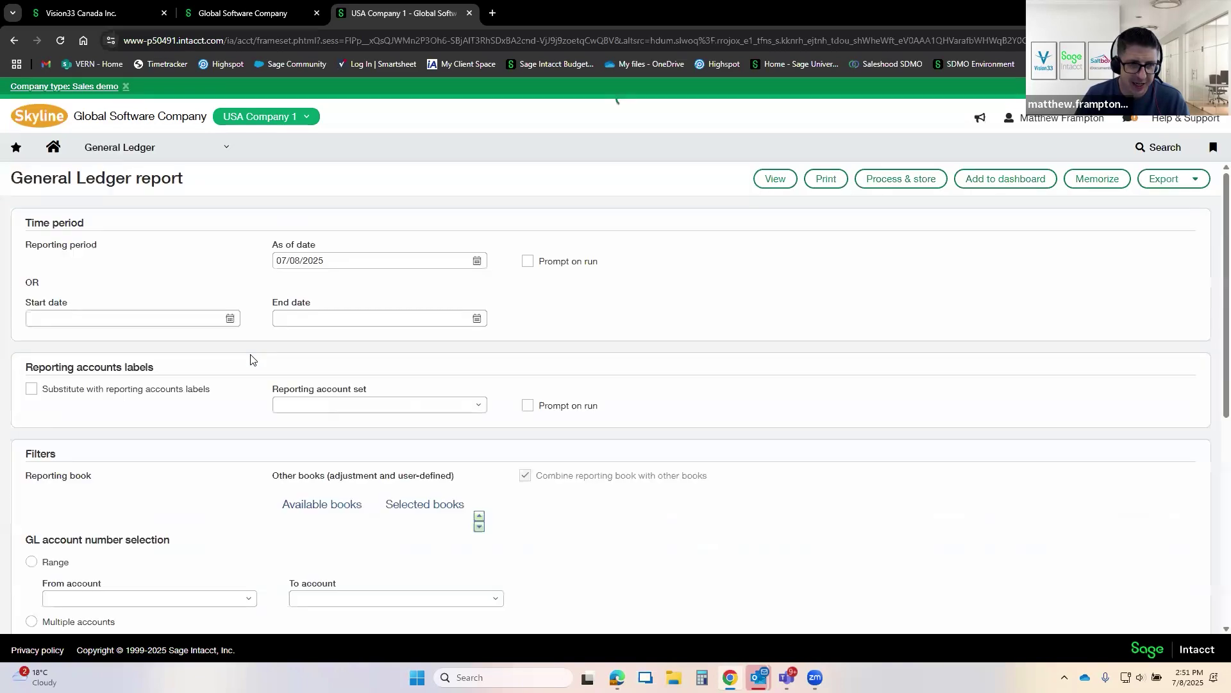
pyautogui.scroll(-4, 304, 274)
pyautogui.write('ut')
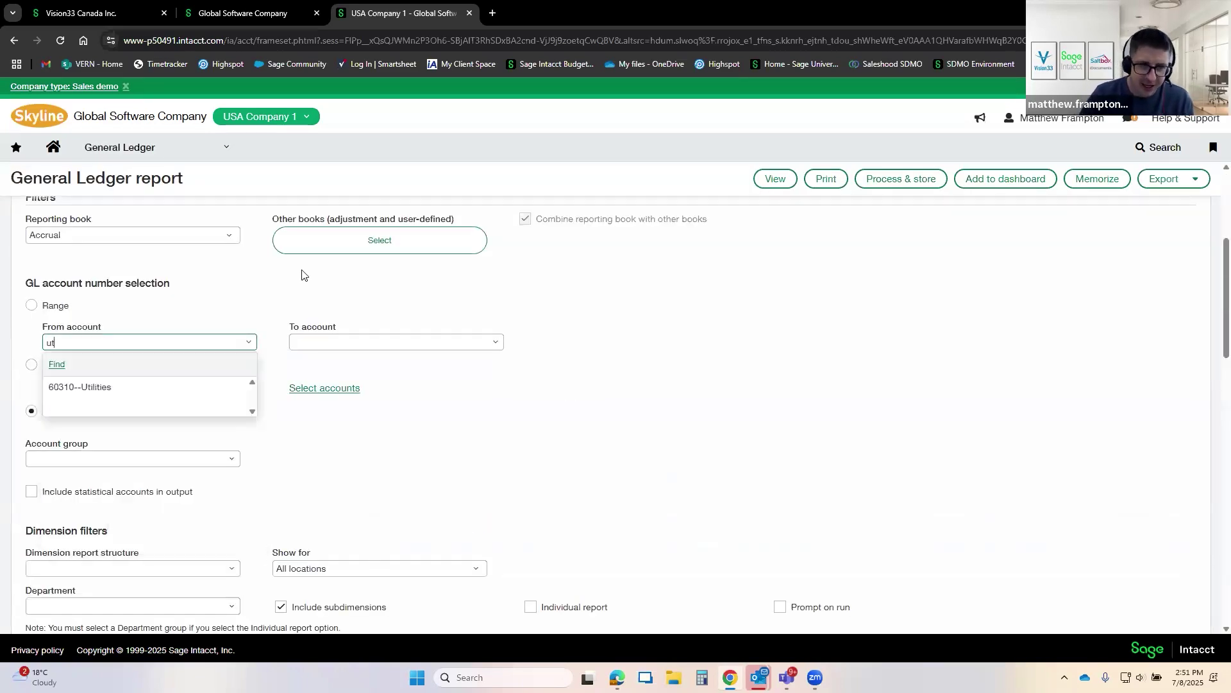
pyautogui.click(181, 386)
# Step: View the Utilities report with only Vendor name and Customer name as shown dimensions, and check the account's total debit
pyautogui.scroll(-4, 250, 358)
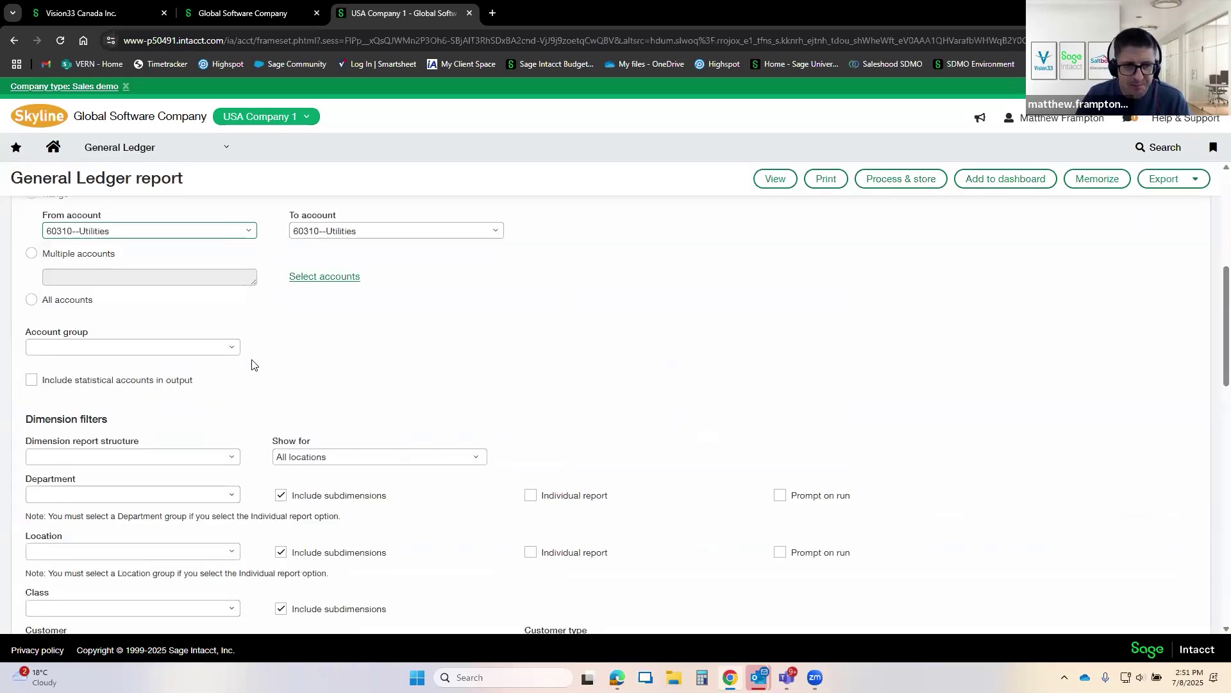
pyautogui.scroll(-5, 273, 357)
pyautogui.click(775, 179)
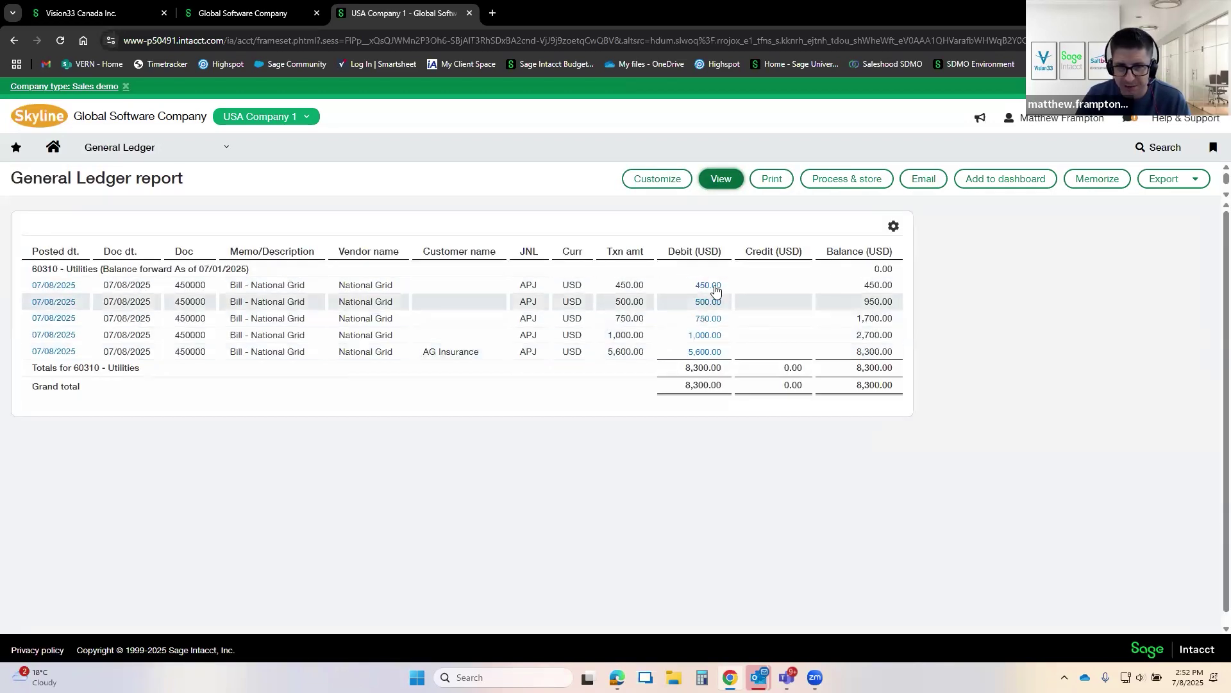
pyautogui.moveTo(682, 370); pyautogui.dragTo(721, 375)
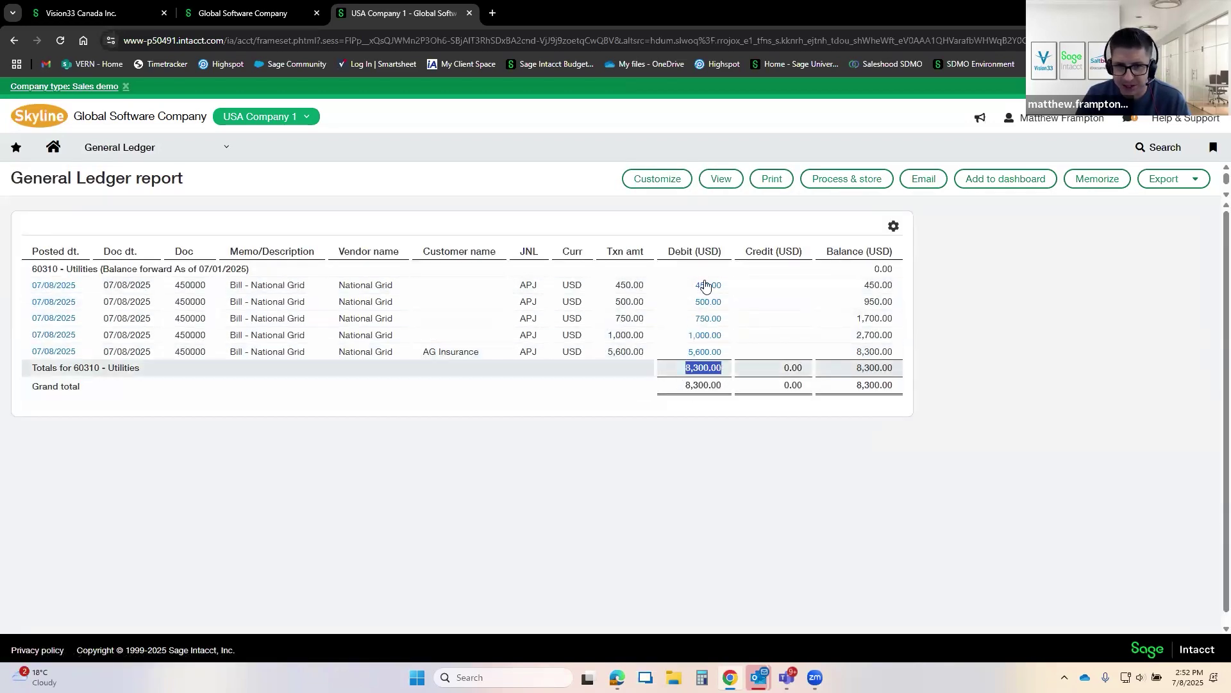
# Step: Set the report's transaction presentation to Summary, view it again, and check the total debit for Utilities
pyautogui.click(658, 179)
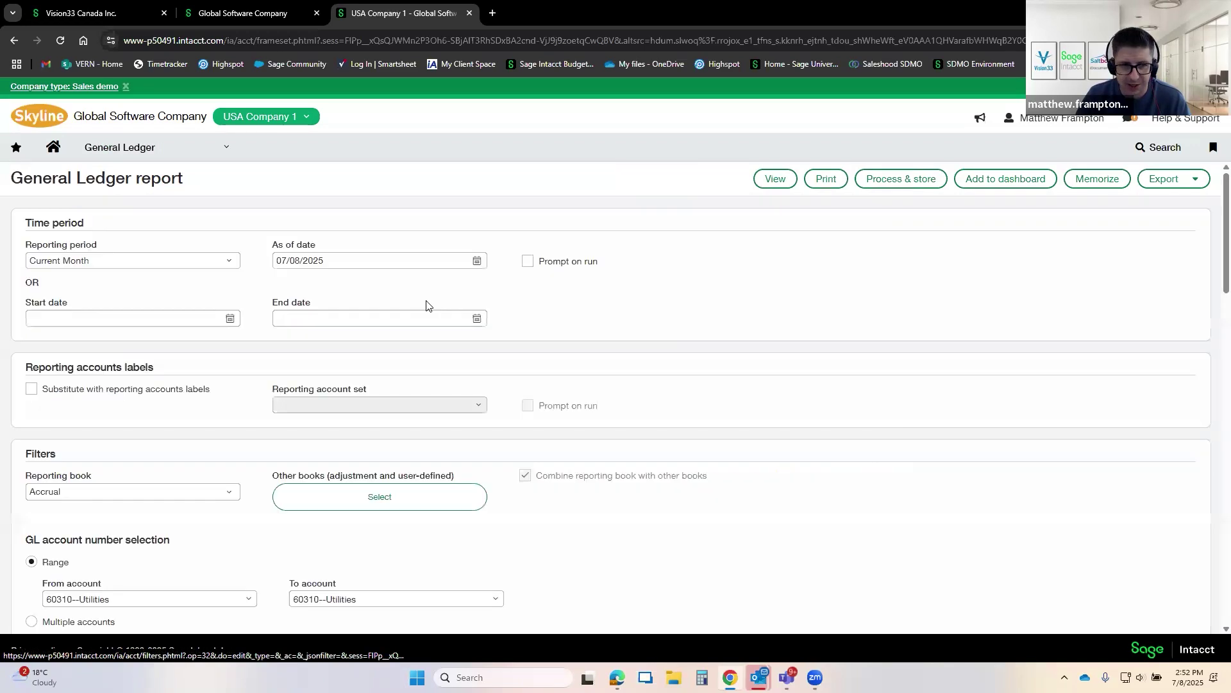
pyautogui.scroll(-15, 427, 305)
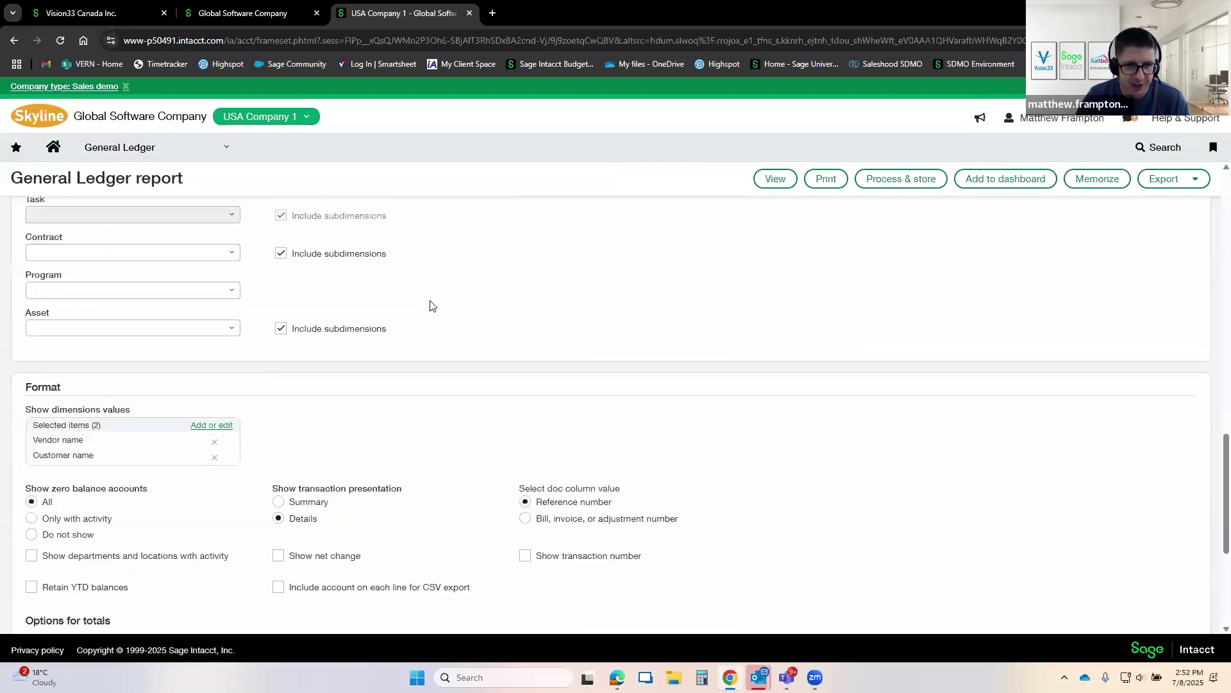
pyautogui.click(280, 504)
pyautogui.click(775, 179)
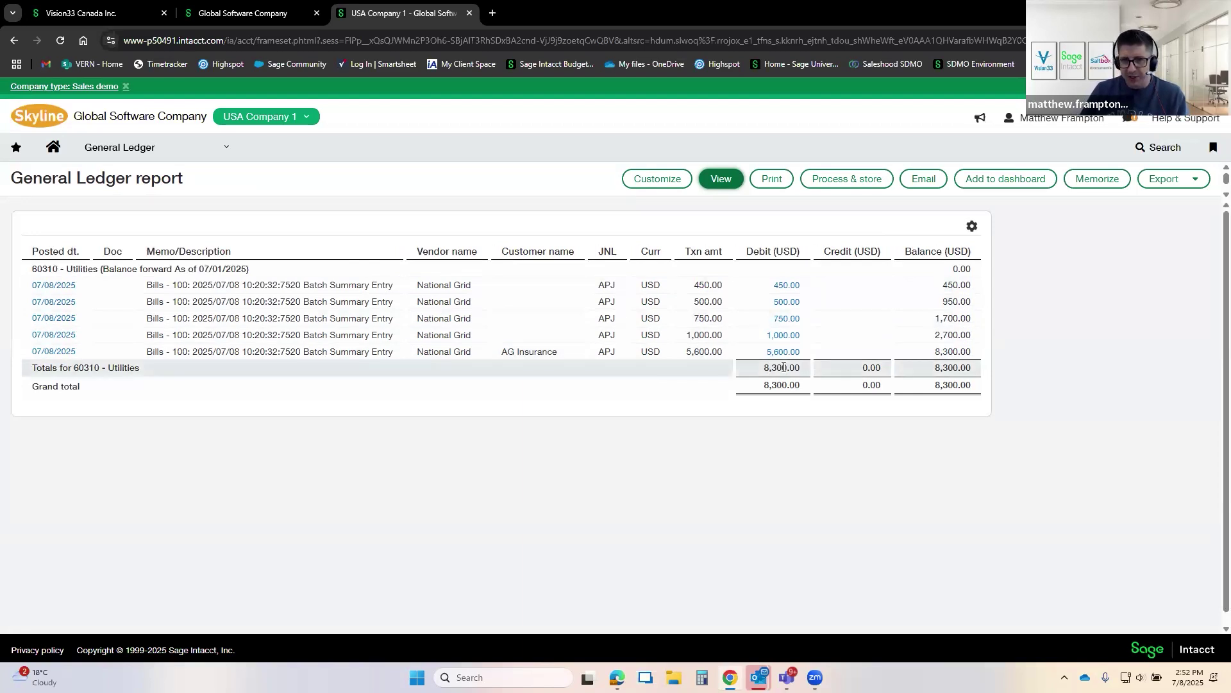
pyautogui.moveTo(763, 368); pyautogui.dragTo(800, 371)
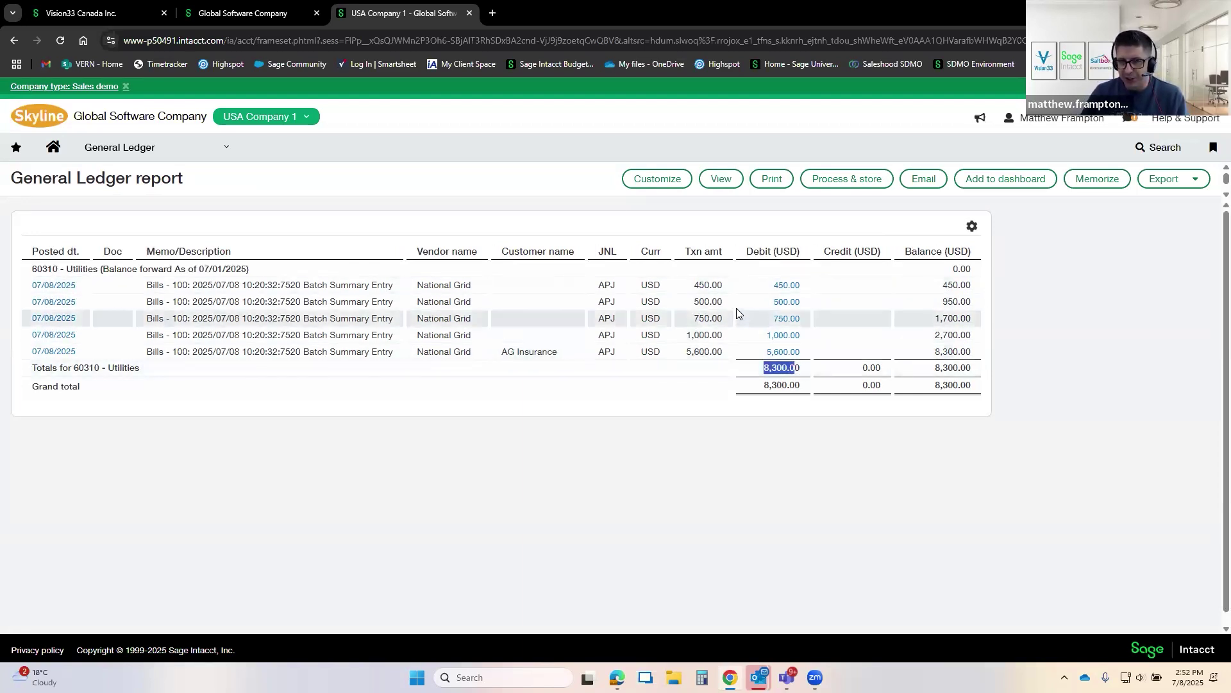
# Step: Add Department name to the report's shown dimension values and view the report
pyautogui.click(675, 187)
pyautogui.scroll(-10, 440, 352)
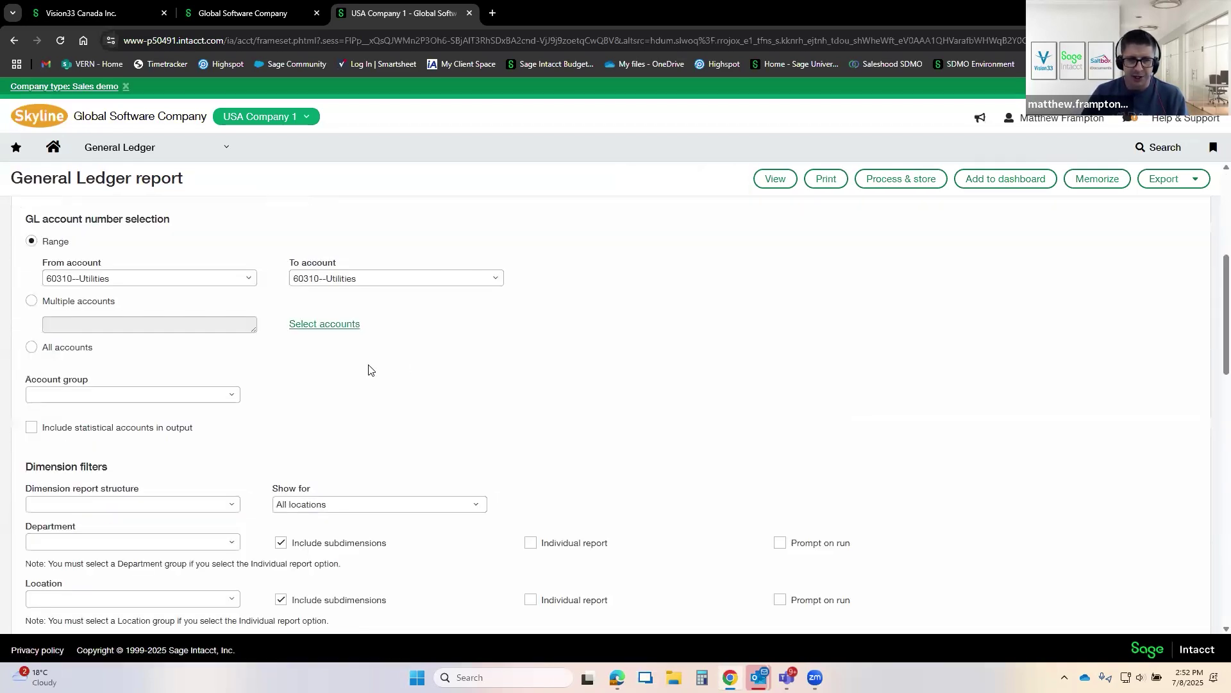
pyautogui.scroll(-8, 300, 380)
pyautogui.moveTo(45, 372); pyautogui.dragTo(215, 376)
pyautogui.click(223, 366)
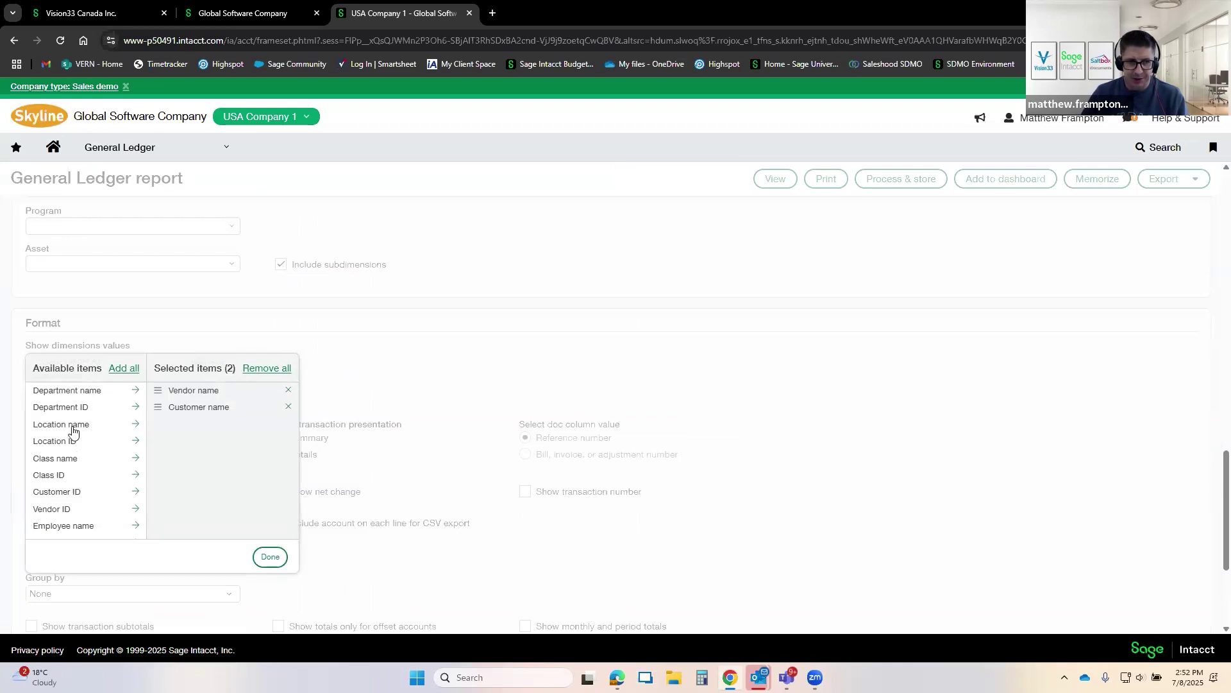
pyautogui.click(66, 390)
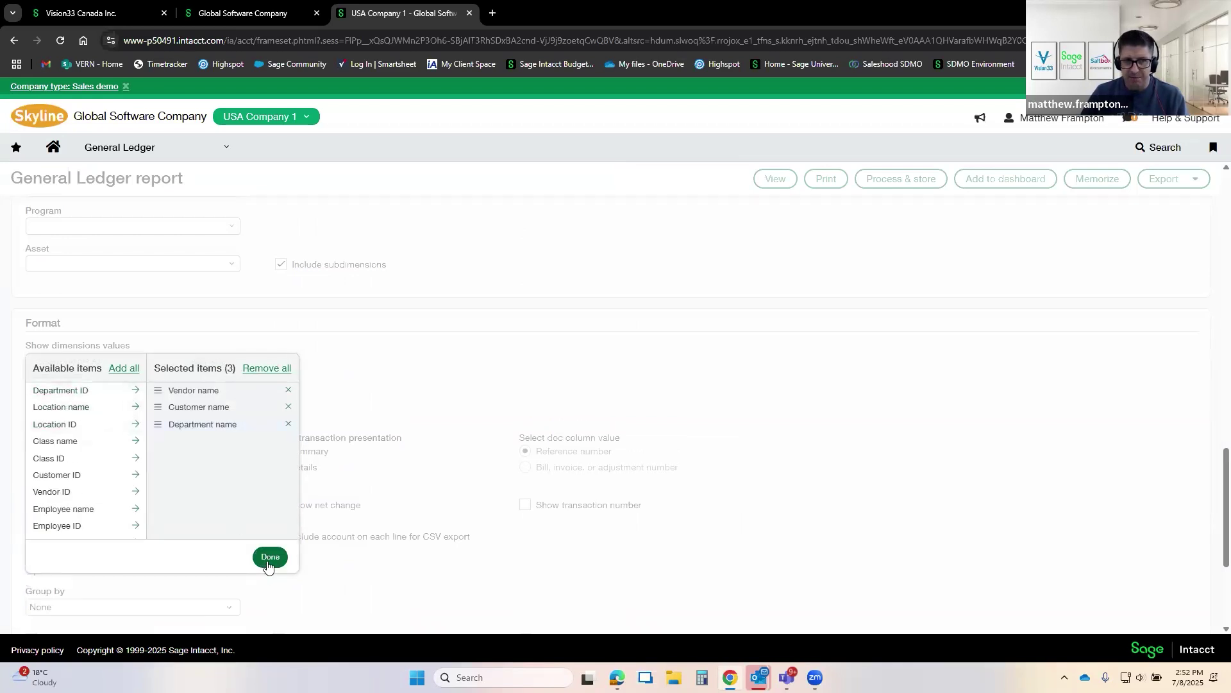
pyautogui.click(269, 557)
pyautogui.click(776, 179)
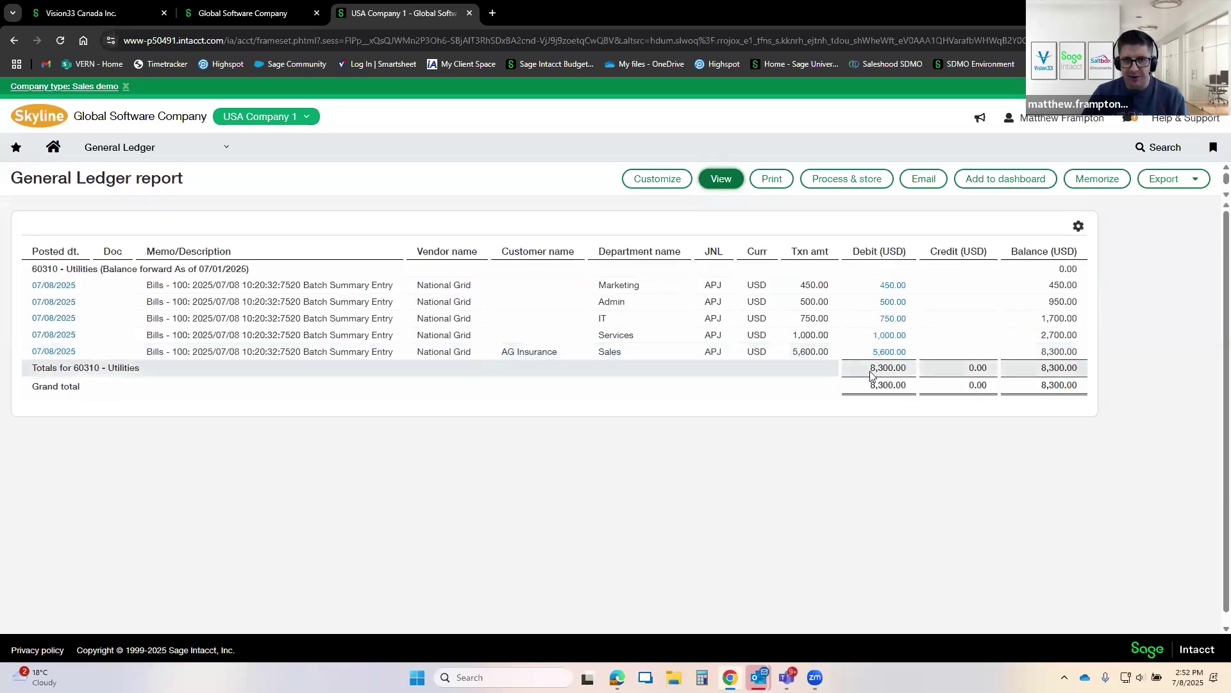
# Step: Compare the total Utilities debit with the amounts tagged to each department in the report
pyautogui.moveTo(871, 372); pyautogui.dragTo(914, 372)
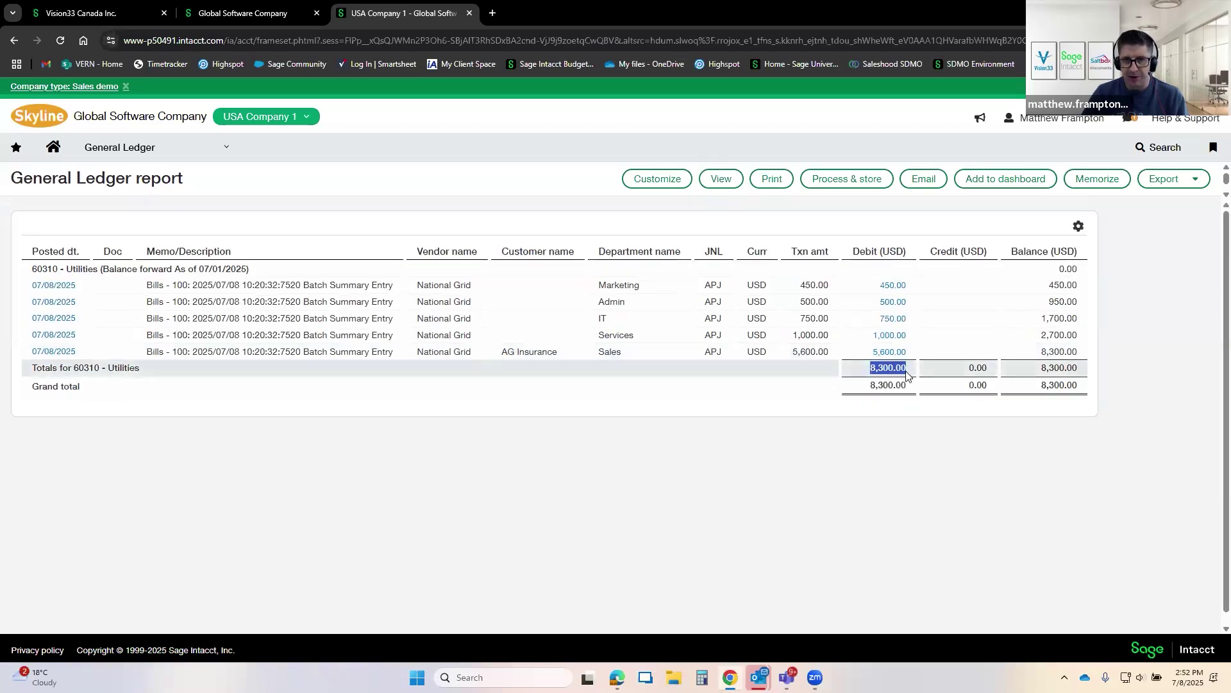
pyautogui.moveTo(607, 285); pyautogui.dragTo(927, 303)
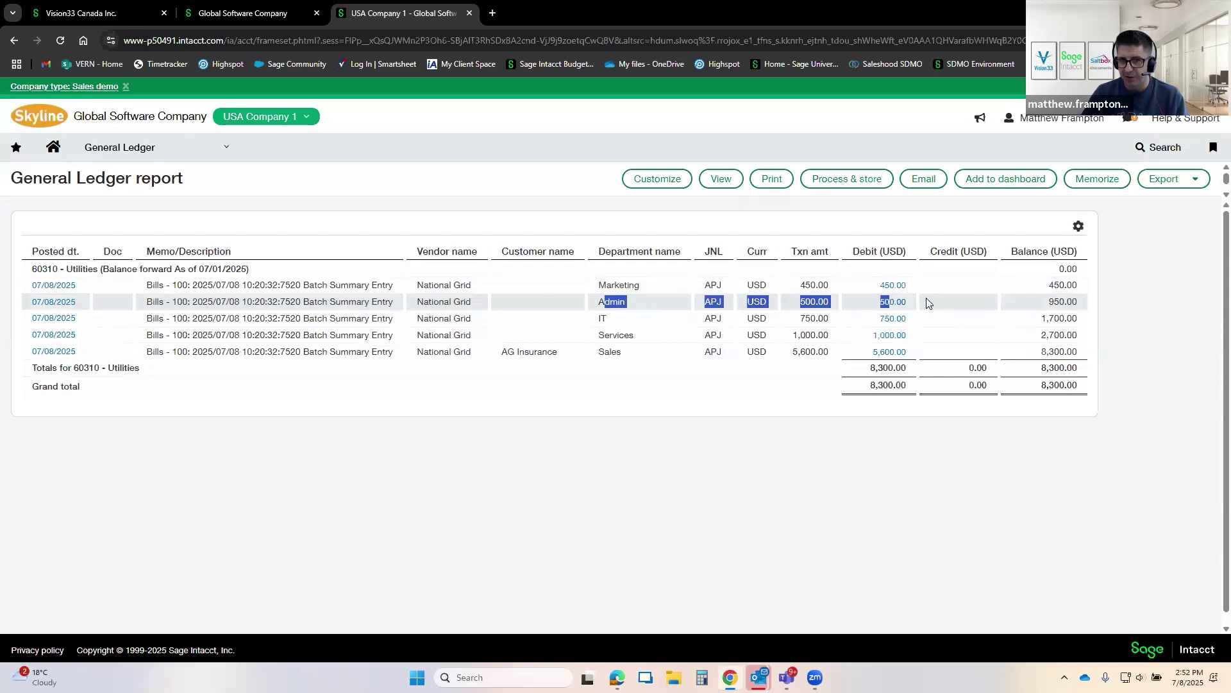
pyautogui.moveTo(598, 318); pyautogui.dragTo(914, 319)
pyautogui.moveTo(598, 335); pyautogui.dragTo(752, 335)
pyautogui.doubleClick(606, 353)
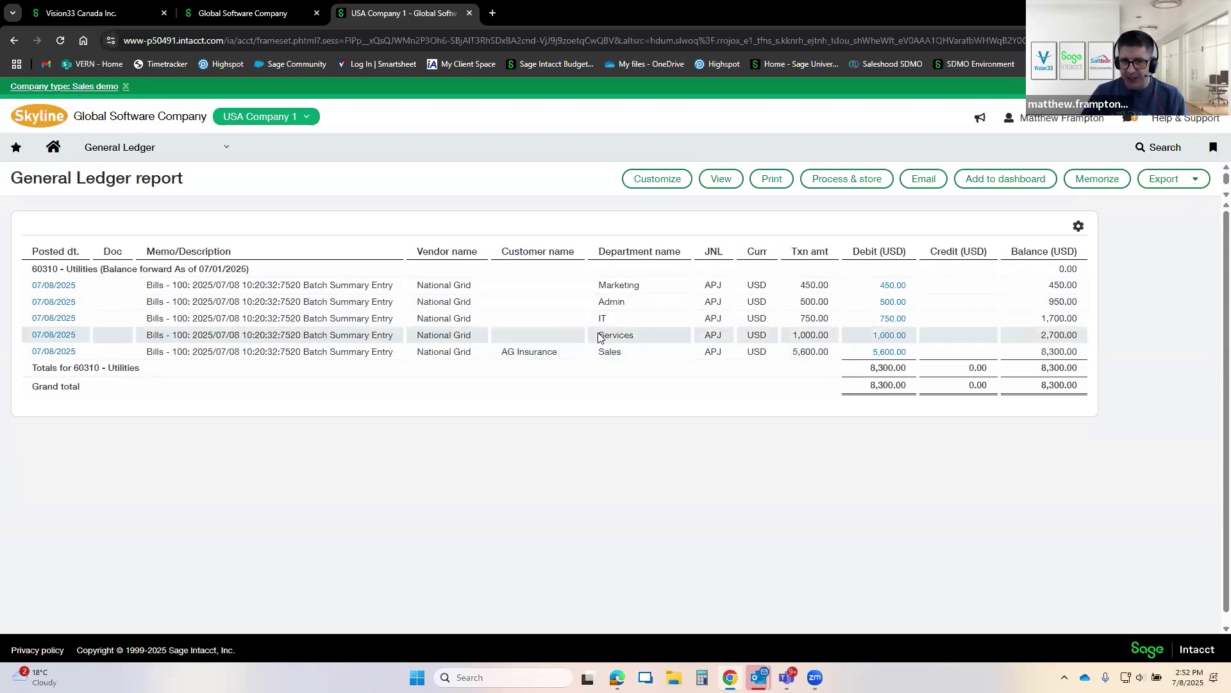
pyautogui.doubleClick(635, 335)
pyautogui.click(601, 340)
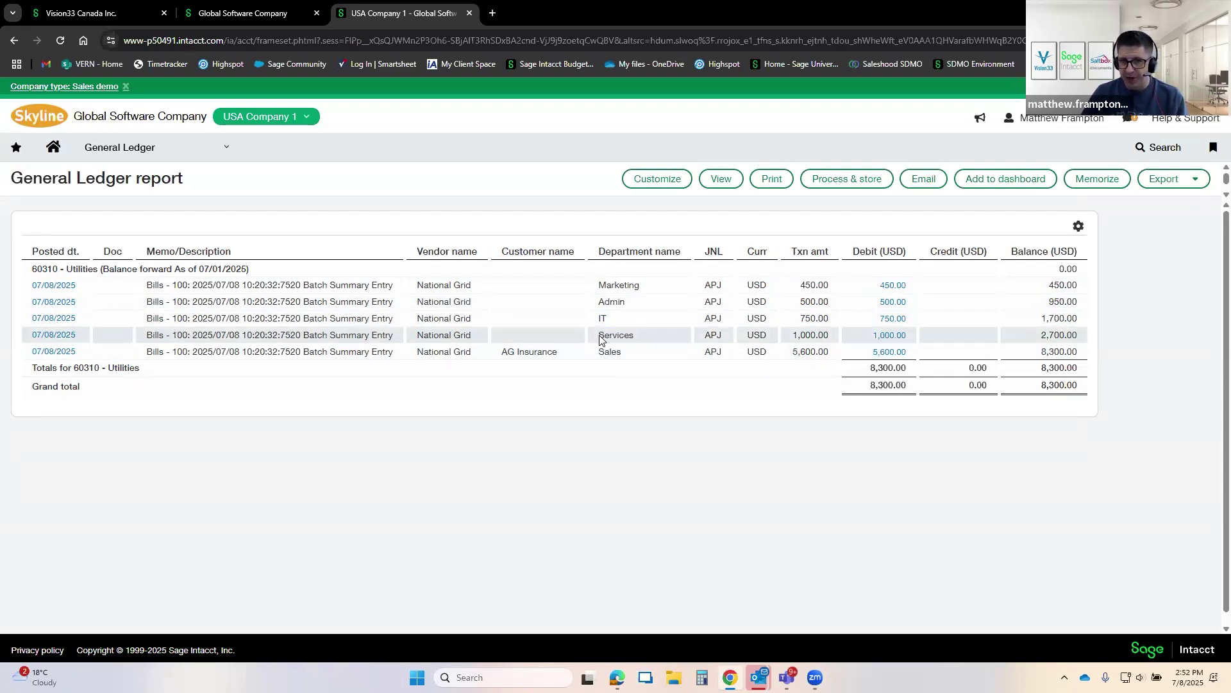
pyautogui.doubleClick(618, 340)
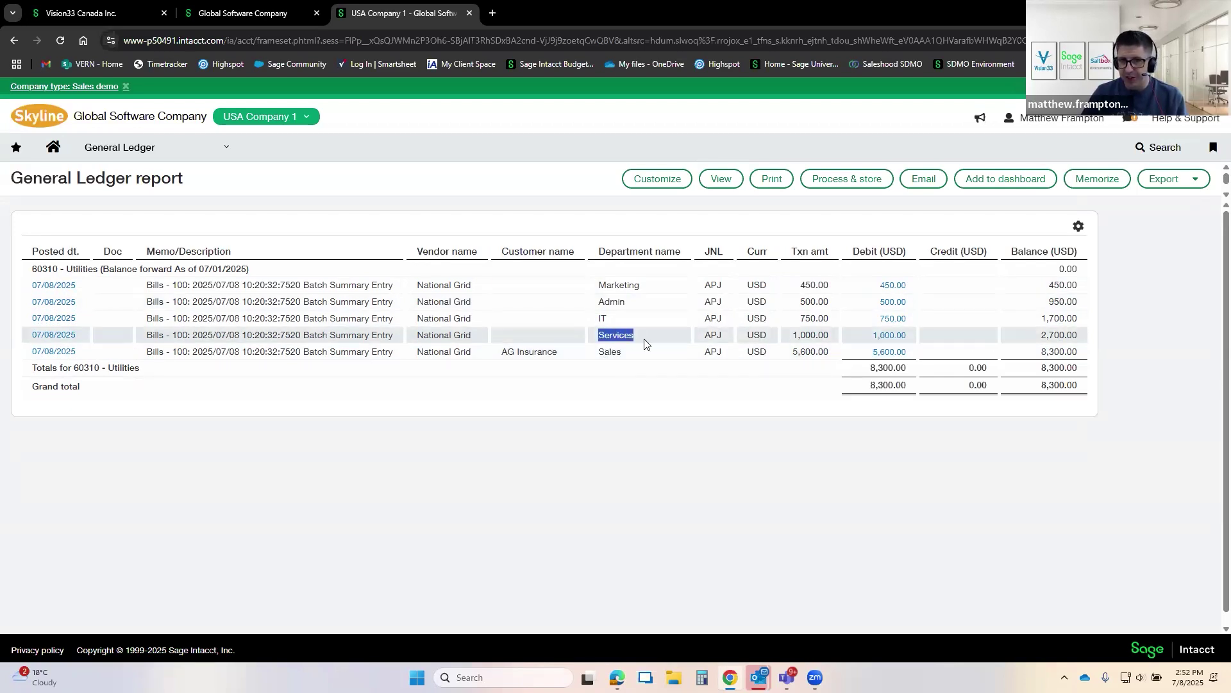
# Step: Filter the General Ledger report for Utilities by department 200--Services and view it
pyautogui.click(663, 177)
pyautogui.scroll(-3, 359, 327)
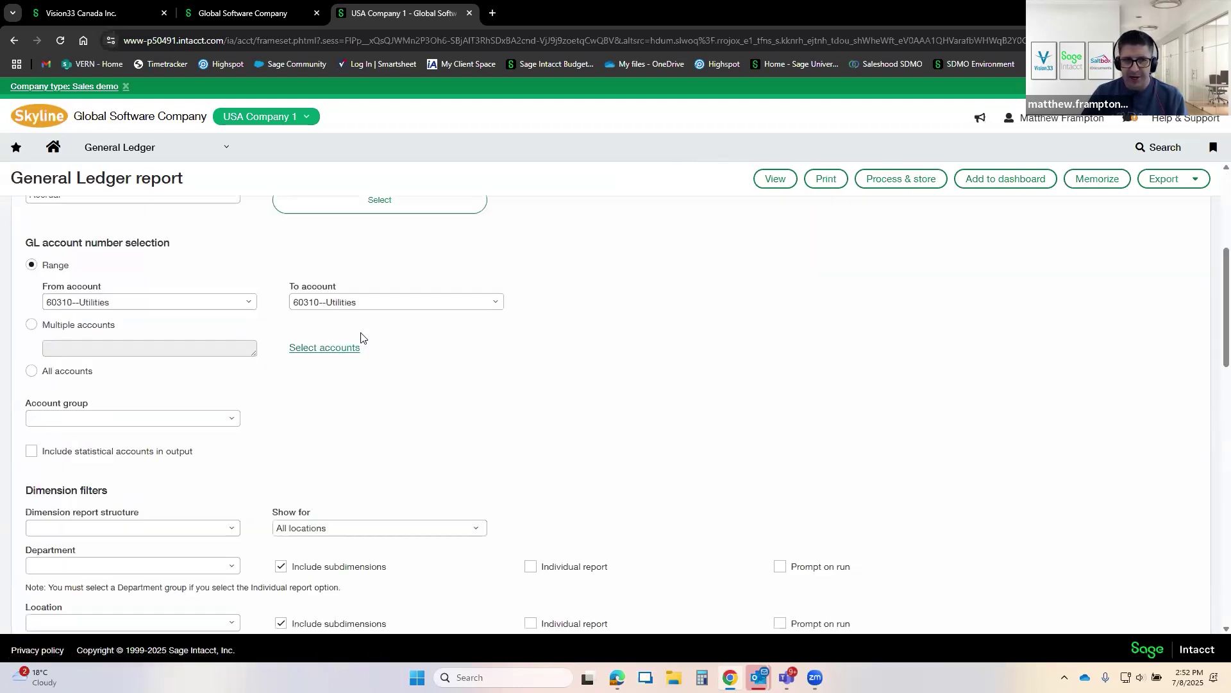
pyautogui.scroll(-3, 276, 385)
pyautogui.click(128, 349)
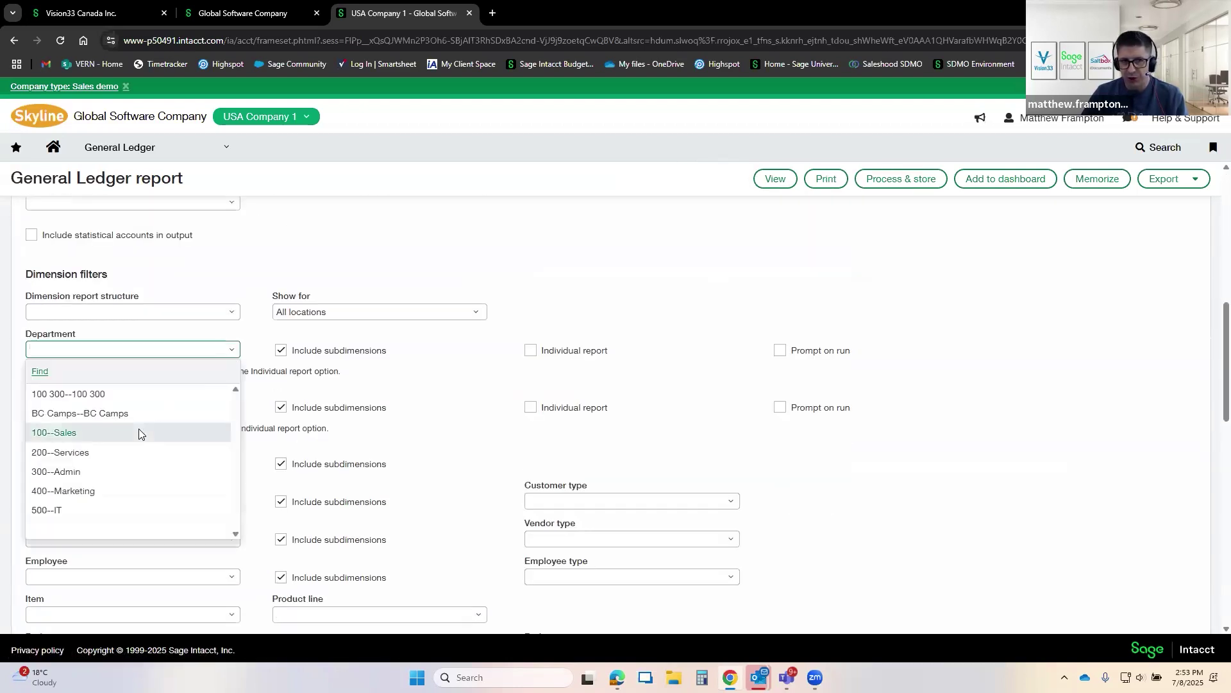
pyautogui.click(105, 451)
pyautogui.click(122, 352)
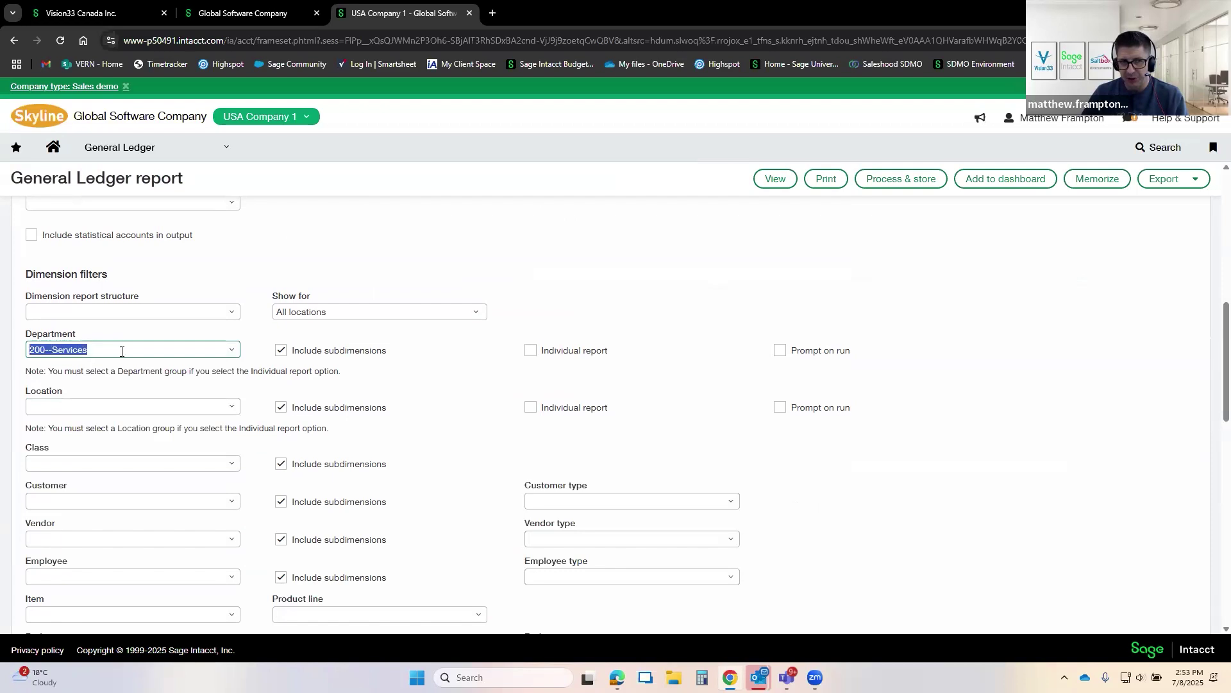
pyautogui.click(773, 179)
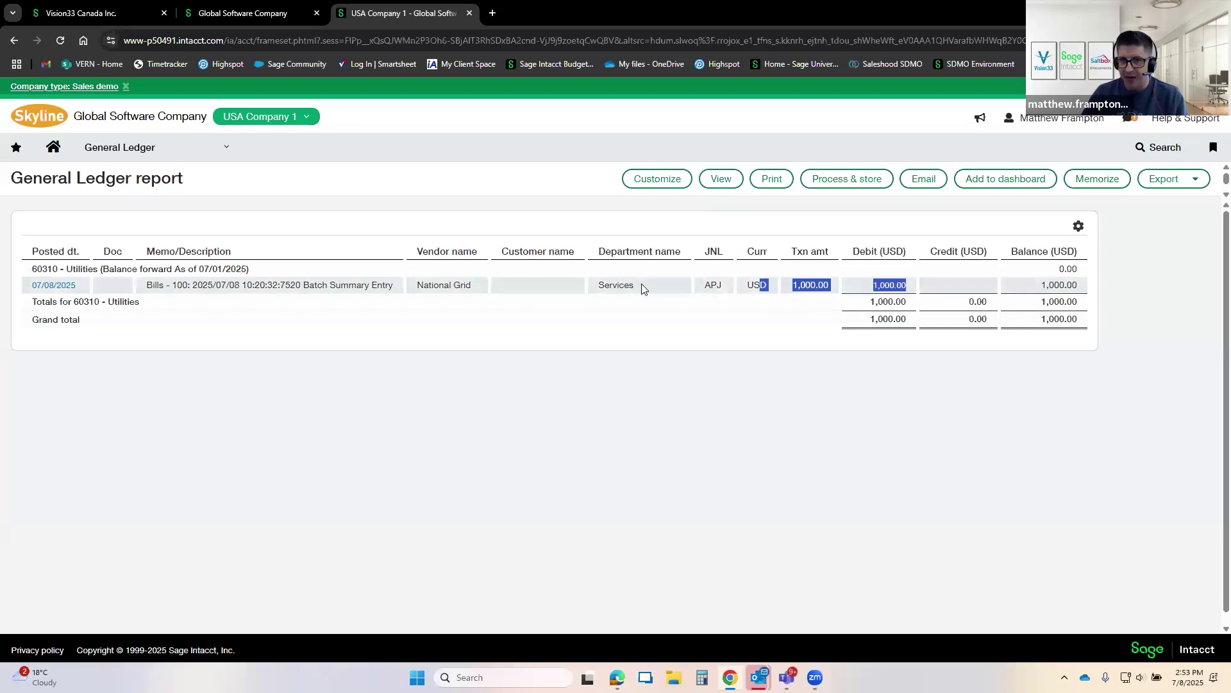
# Step: Check the filtered report's Utilities transaction line and its Services department tag
pyautogui.moveTo(141, 285); pyautogui.dragTo(701, 292)
pyautogui.click(604, 296)
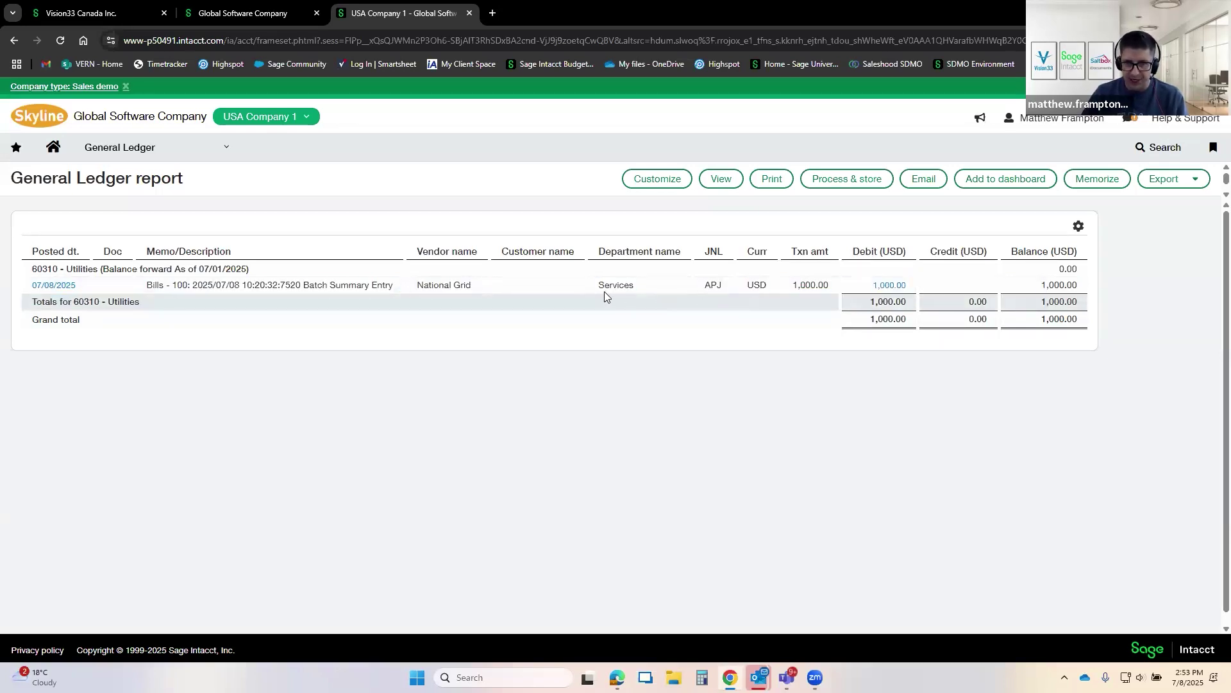
pyautogui.moveTo(608, 286); pyautogui.dragTo(613, 250)
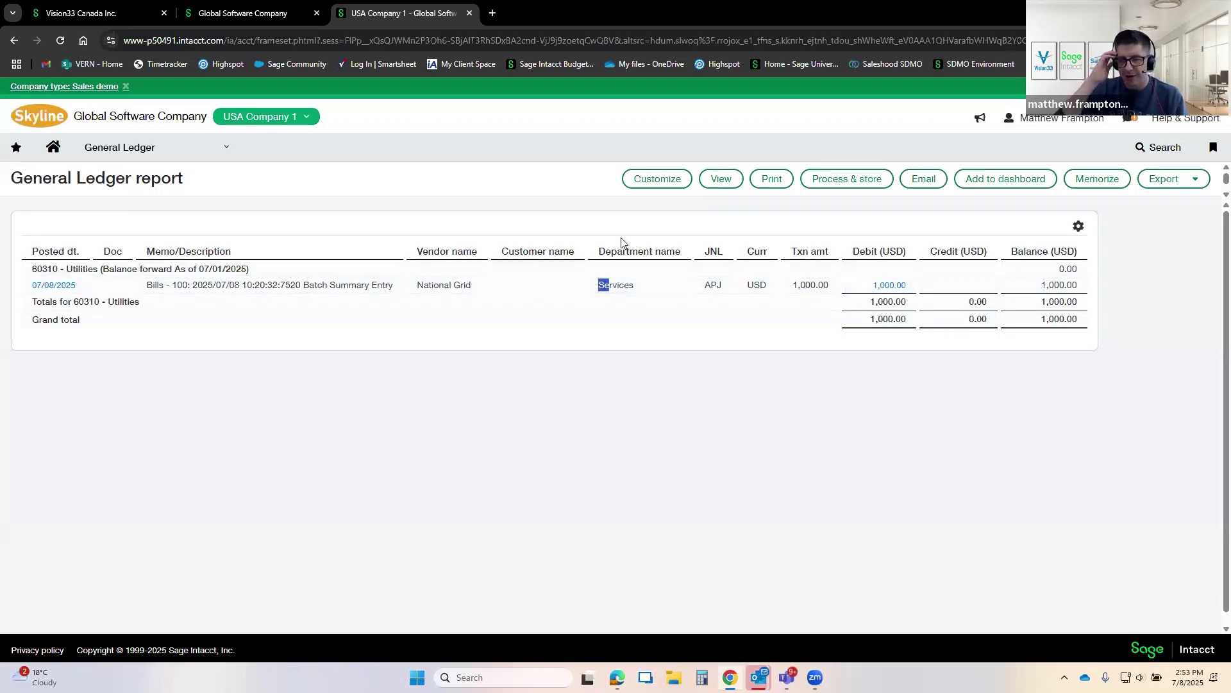
pyautogui.doubleClick(609, 285)
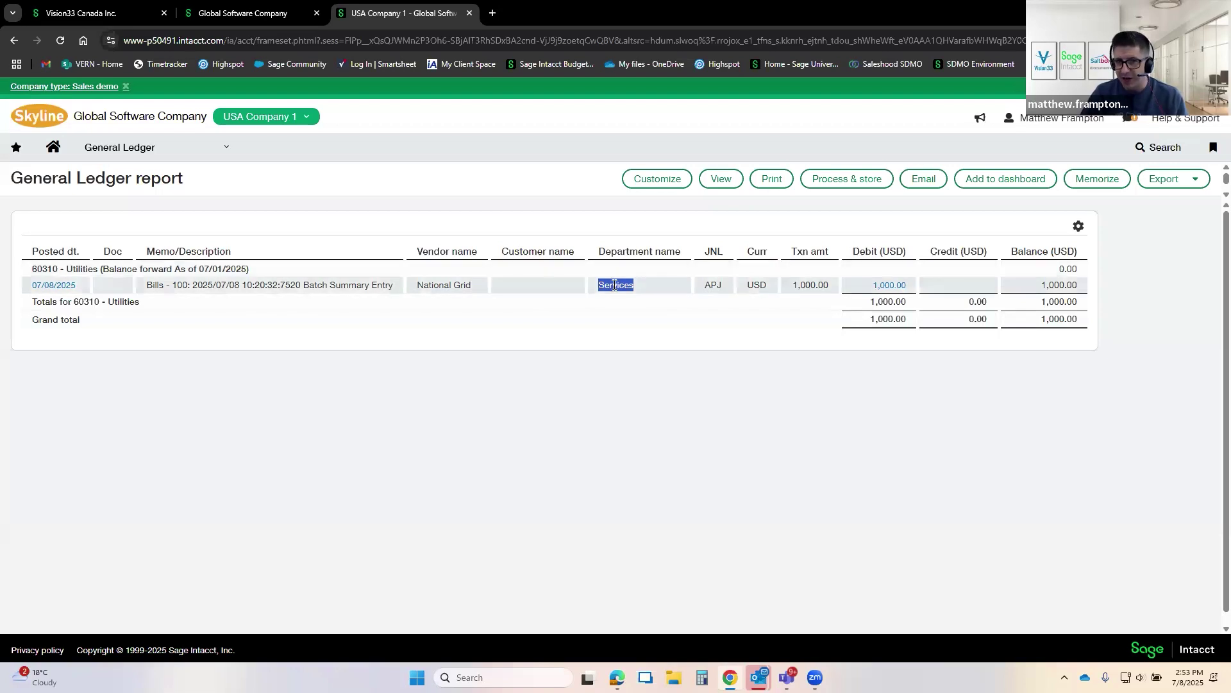
pyautogui.click(606, 286)
pyautogui.click(615, 285)
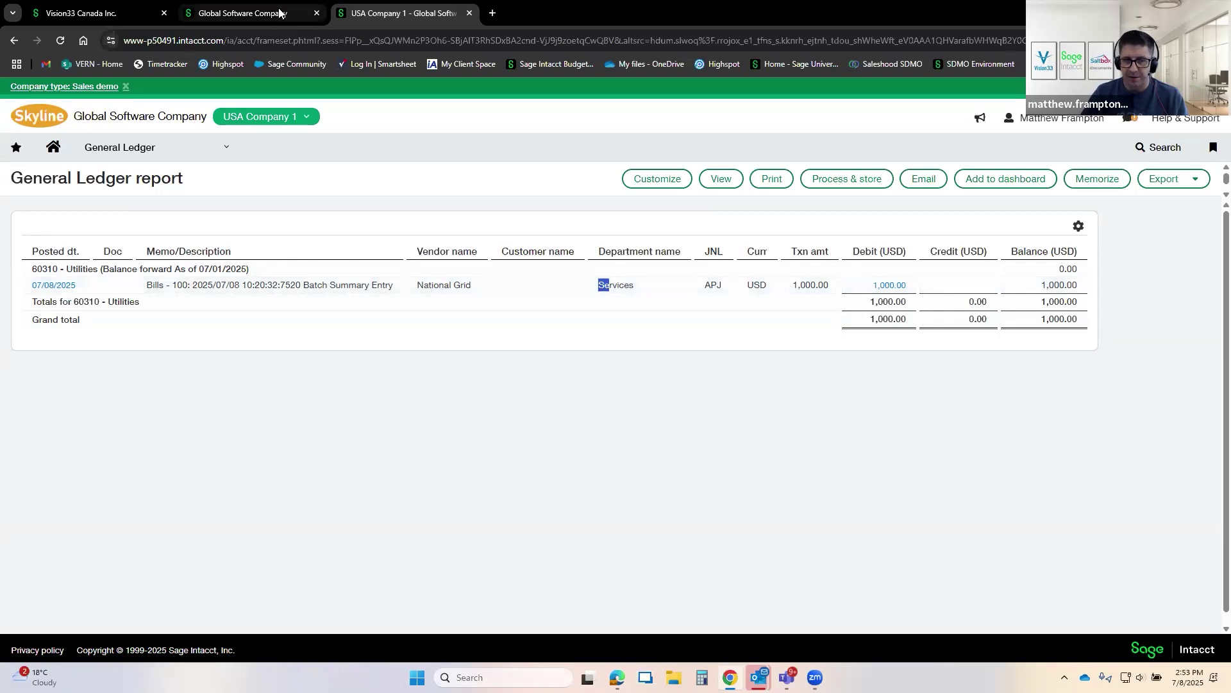
# Step: Open the Financial reports list in the top-level company and filter the report names by "pro"
pyautogui.click(250, 13)
pyautogui.click(188, 152)
pyautogui.moveTo(212, 453)
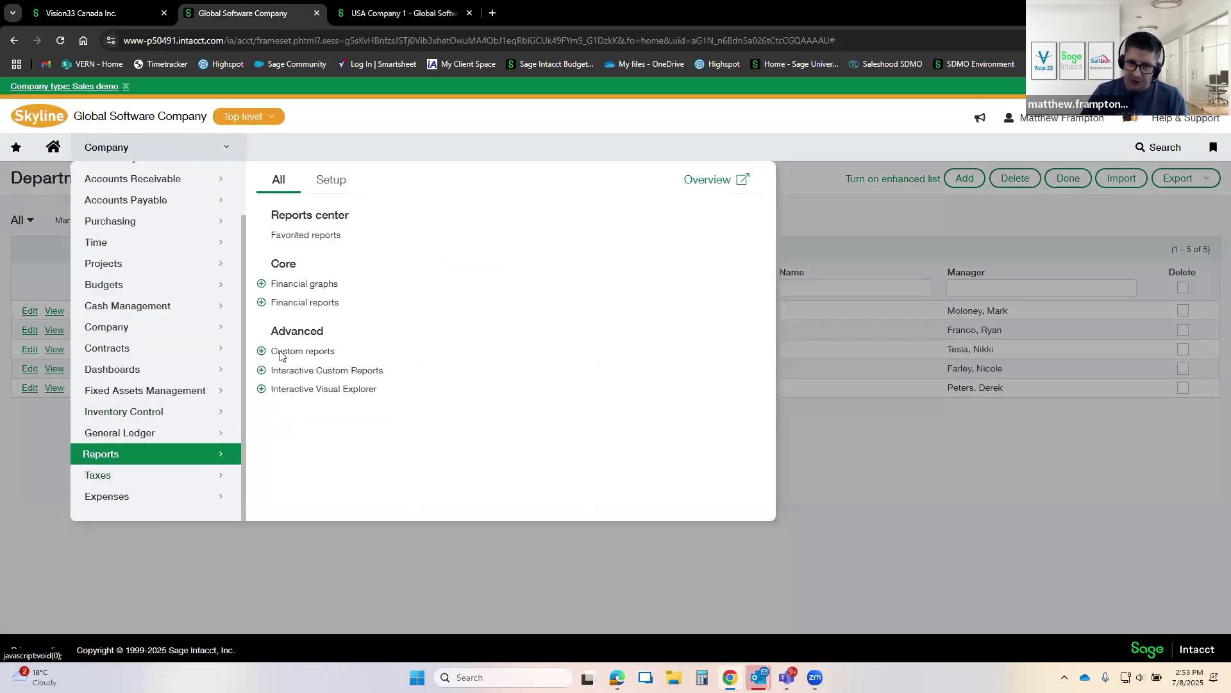
pyautogui.click(305, 302)
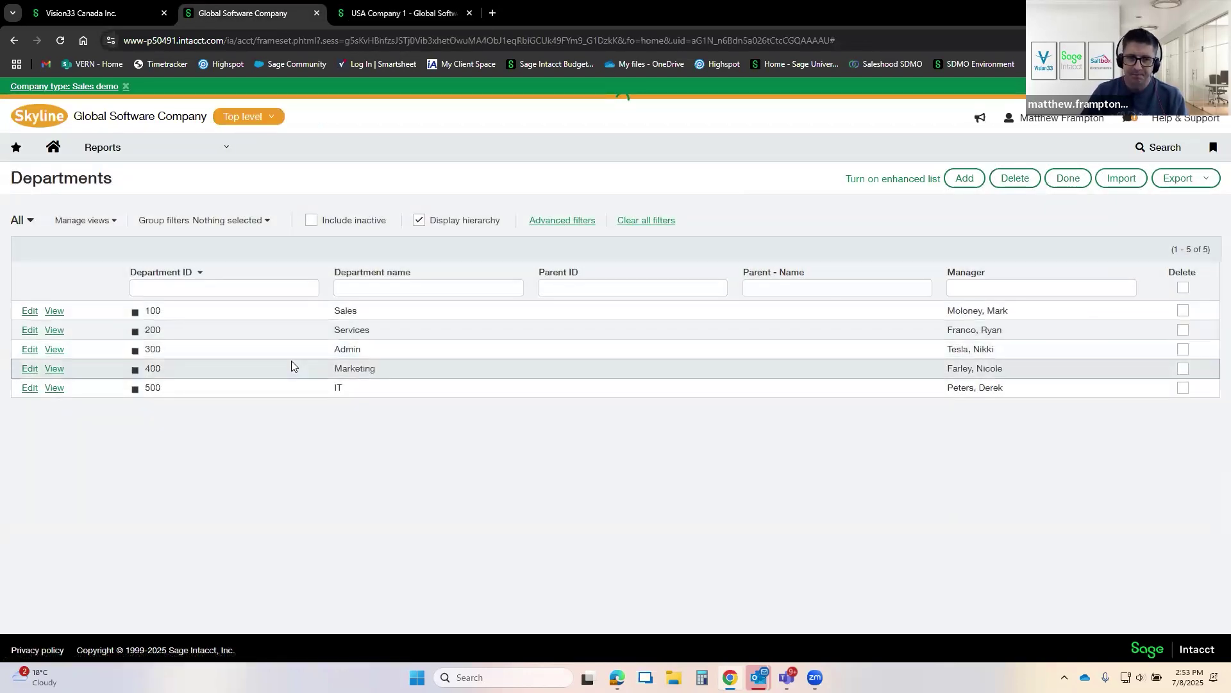
pyautogui.scroll(-10, 261, 411)
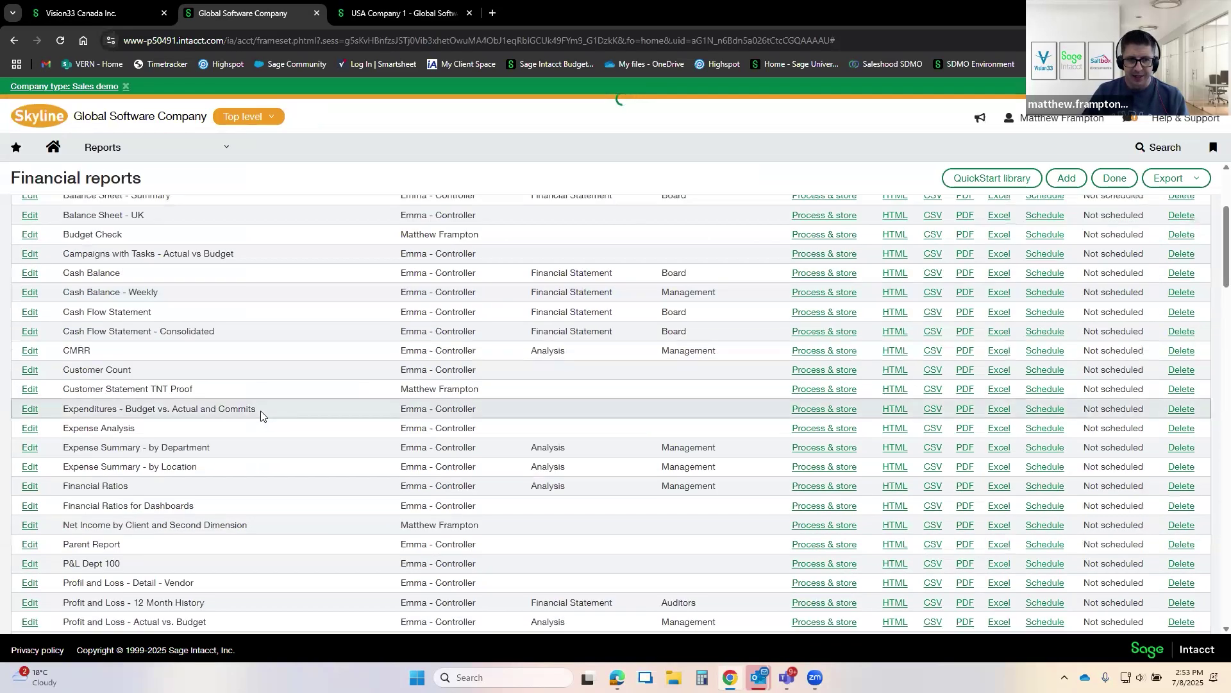
pyautogui.click(170, 276)
pyautogui.write('pro')
pyautogui.press('Return')
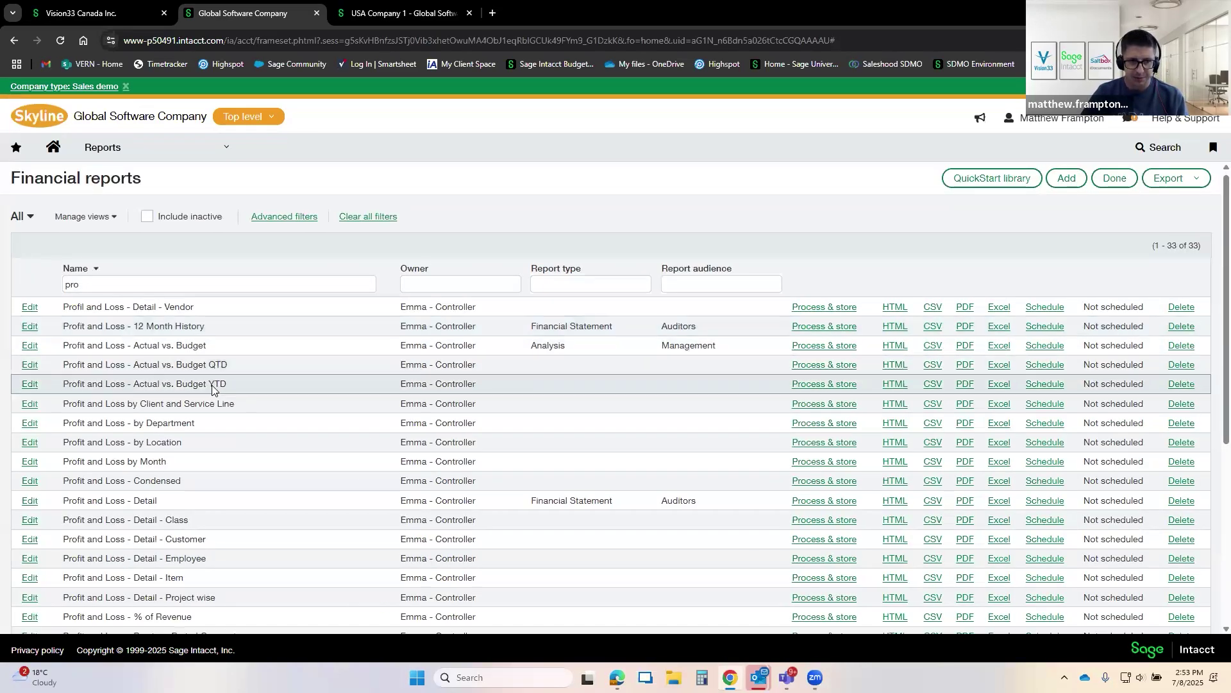
# Step: Run the Profit and Loss - Summary report in HTML with the preset date and location options
pyautogui.scroll(-3, 231, 454)
pyautogui.tripleClick(438, 457)
pyautogui.click(896, 461)
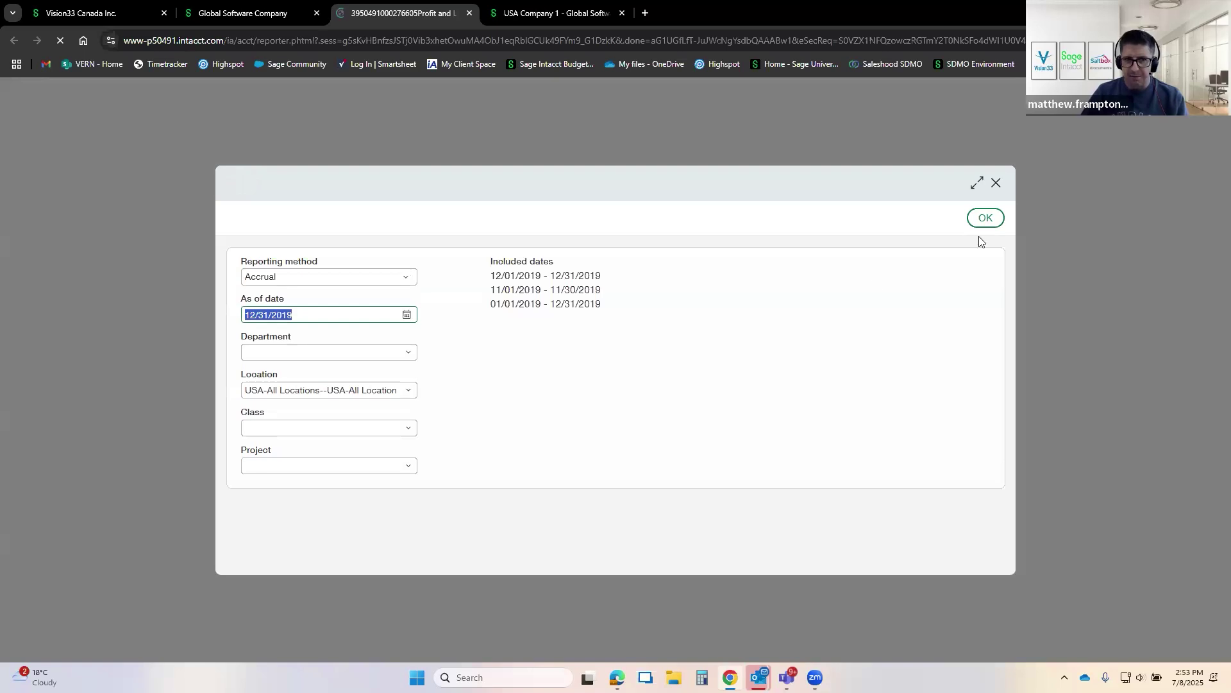
pyautogui.click(984, 218)
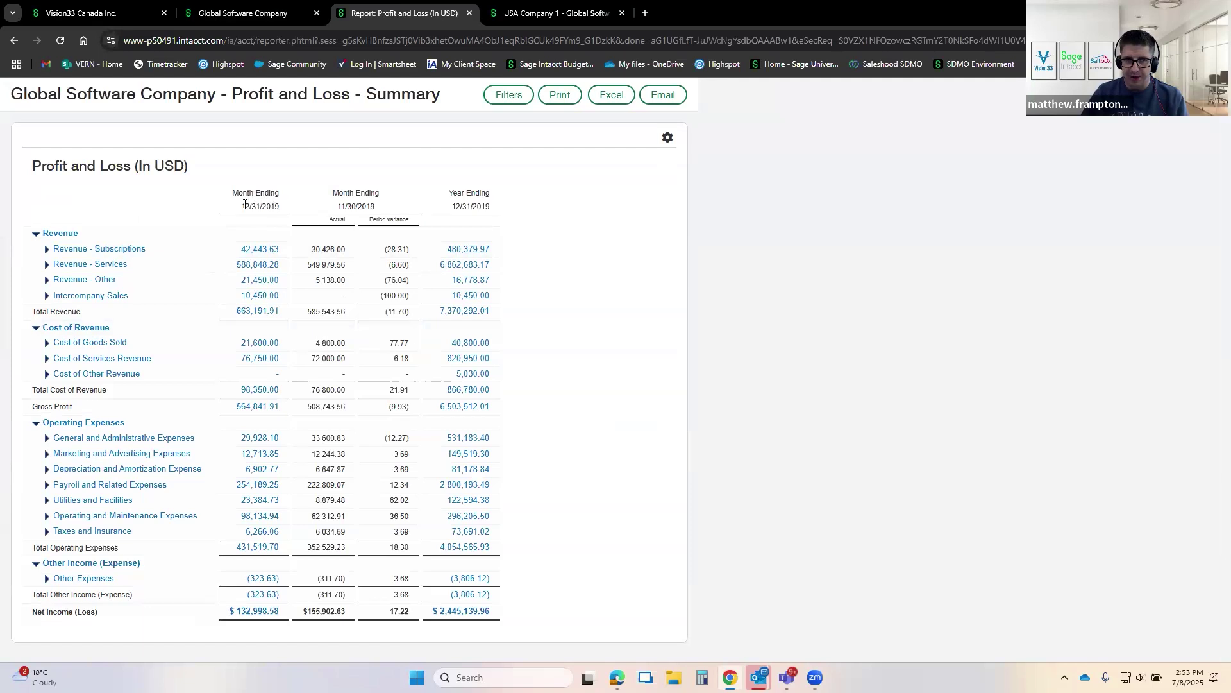
# Step: Examine the Profit and Loss summary's prior-month actual, period variance and year-ending columns, and the year's net income
pyautogui.moveTo(374, 205); pyautogui.dragTo(334, 205)
pyautogui.click(341, 206)
pyautogui.click(376, 223)
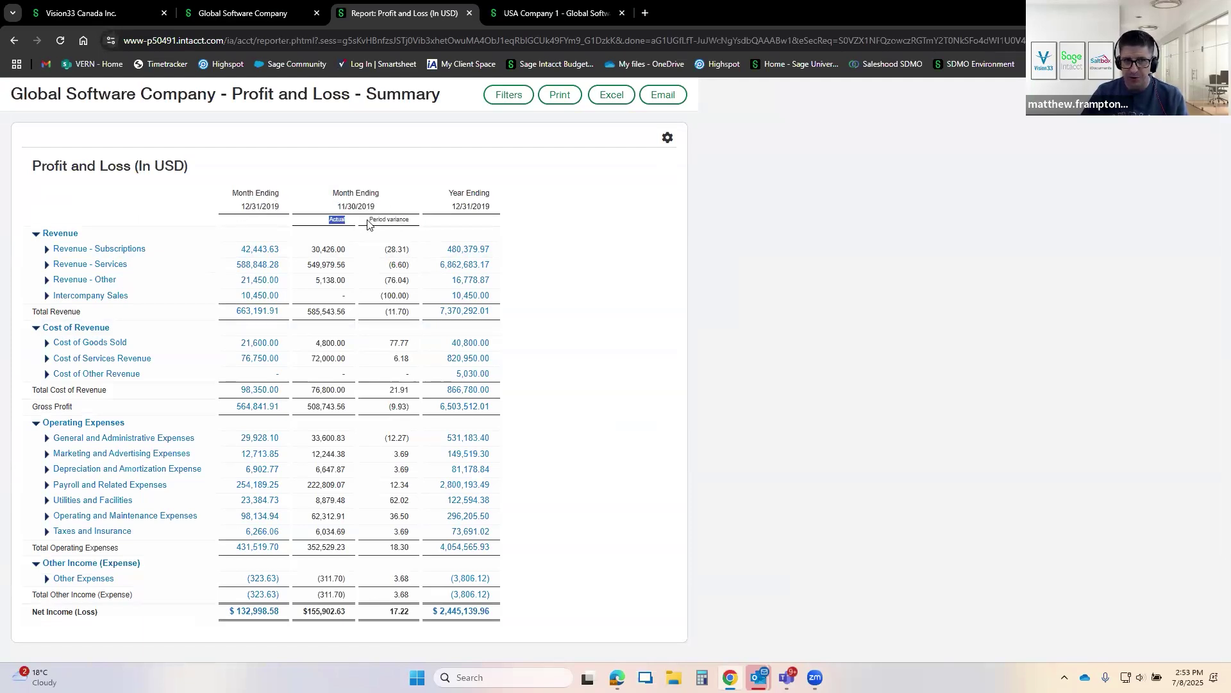
pyautogui.moveTo(429, 226); pyautogui.dragTo(390, 227)
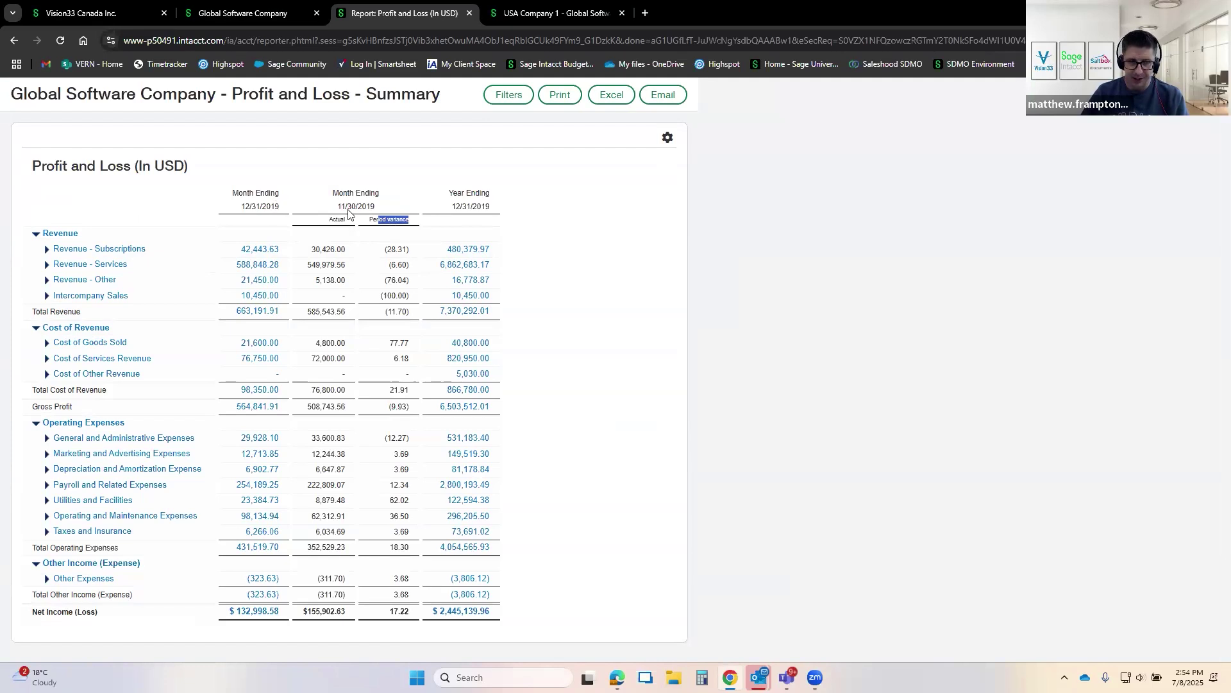
pyautogui.moveTo(316, 249); pyautogui.dragTo(350, 248)
pyautogui.click(367, 250)
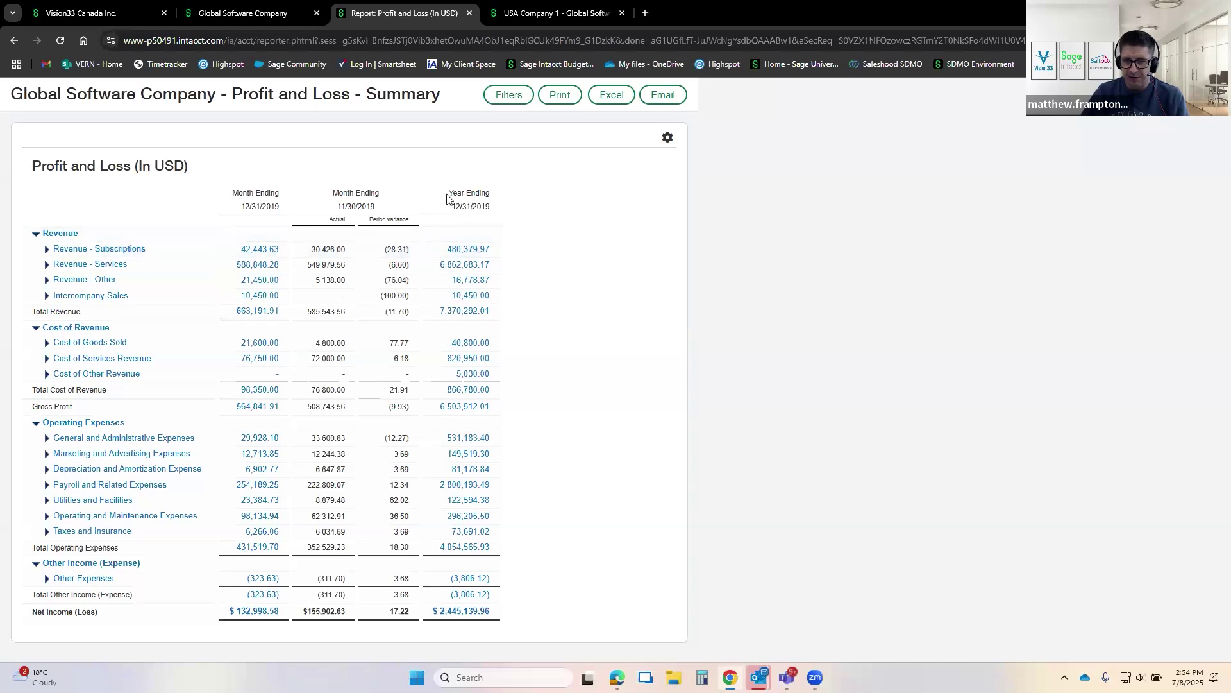
pyautogui.moveTo(456, 193); pyautogui.dragTo(495, 212)
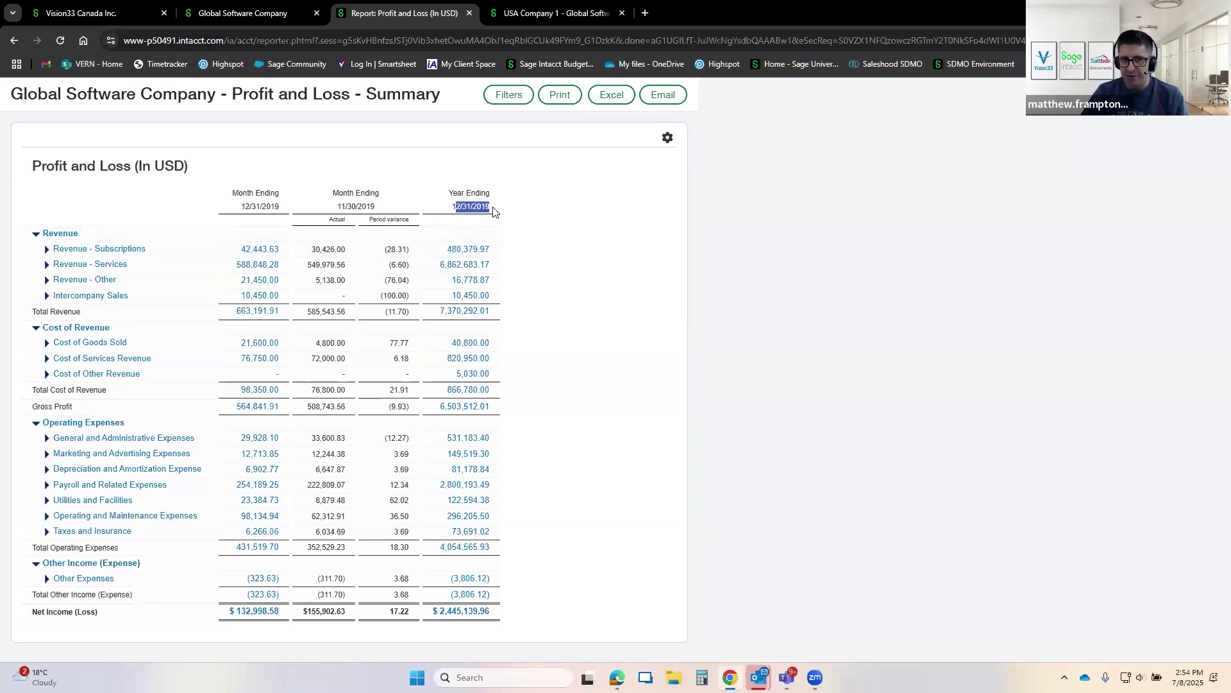
pyautogui.click(478, 206)
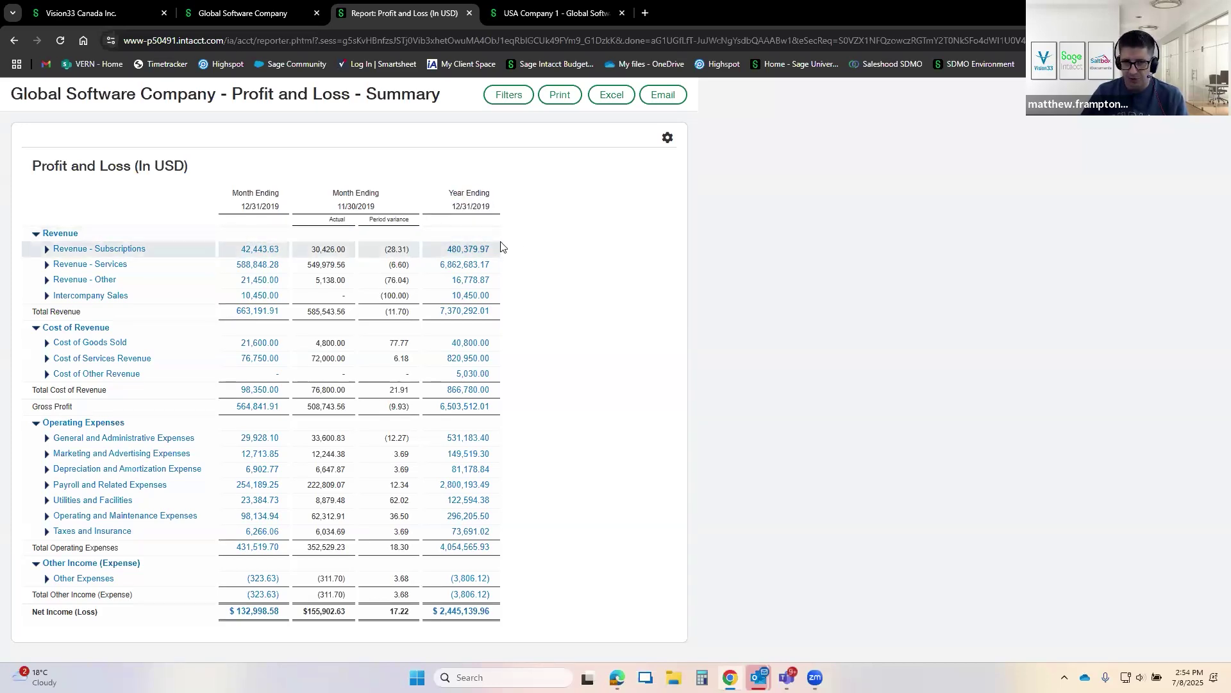
pyautogui.moveTo(448, 193); pyautogui.dragTo(490, 200)
pyautogui.click(446, 202)
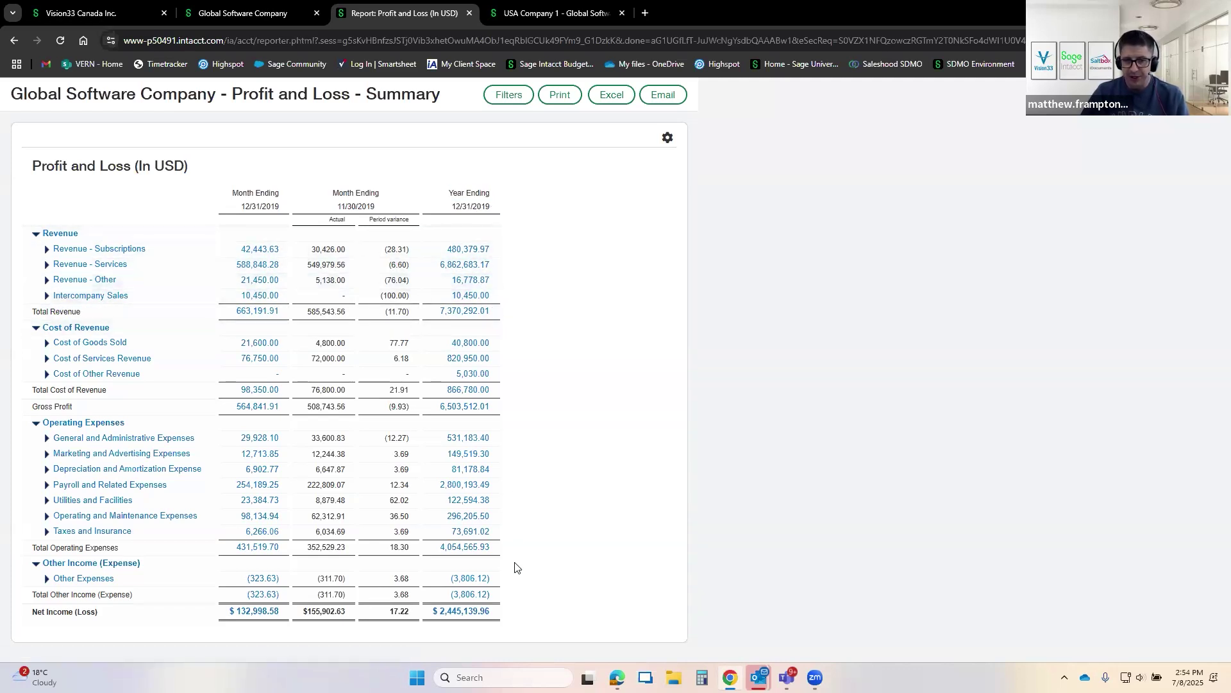
pyautogui.moveTo(448, 193); pyautogui.dragTo(473, 207)
pyautogui.moveTo(495, 615); pyautogui.dragTo(433, 614)
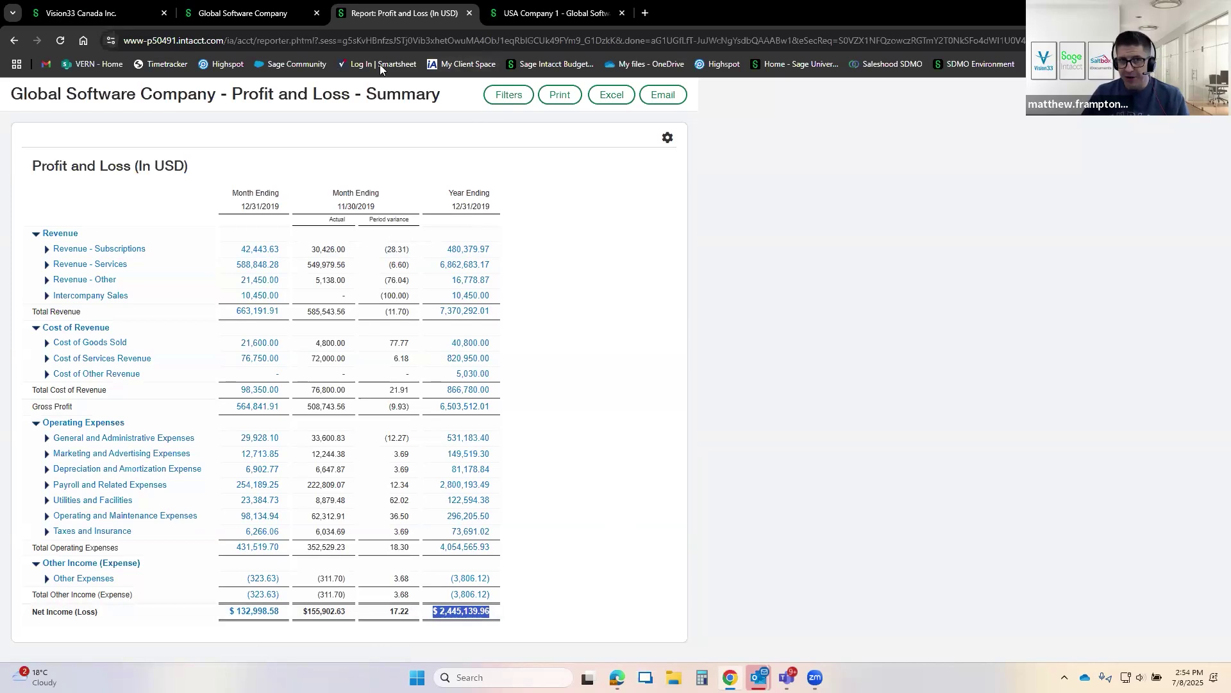
# Step: Return to the Financial reports list and run Profit and Loss - Summary dept breakdown in HTML with the preset options
pyautogui.click(247, 13)
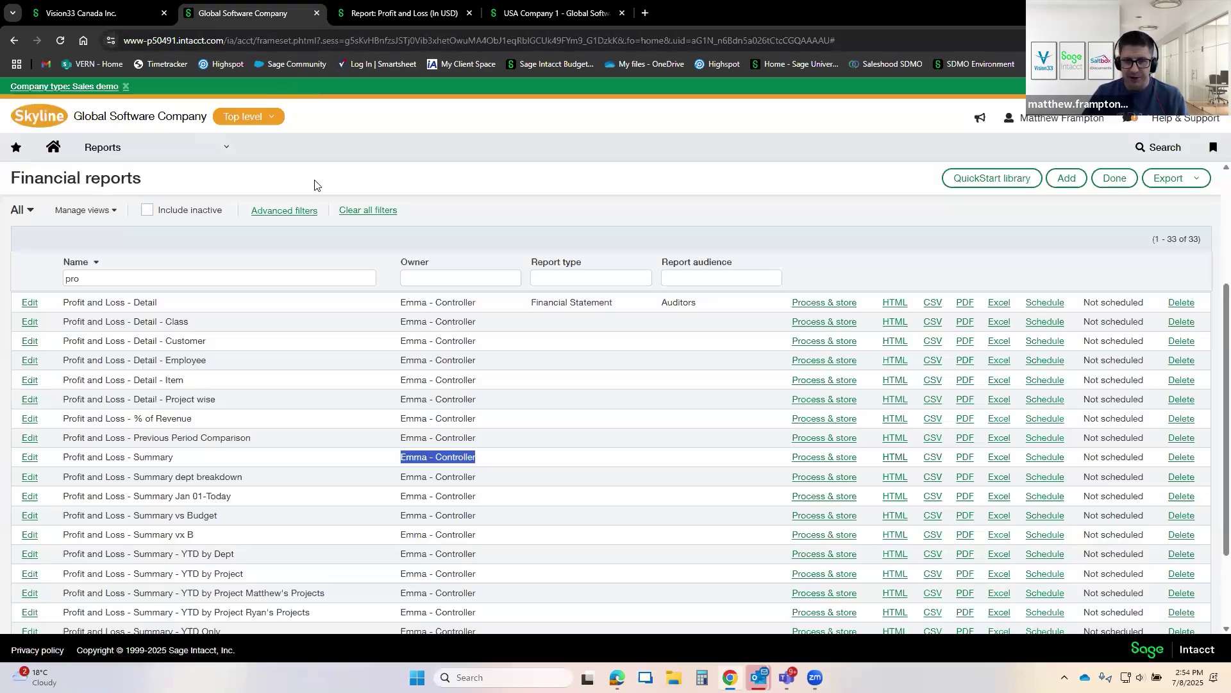
pyautogui.click(415, 482)
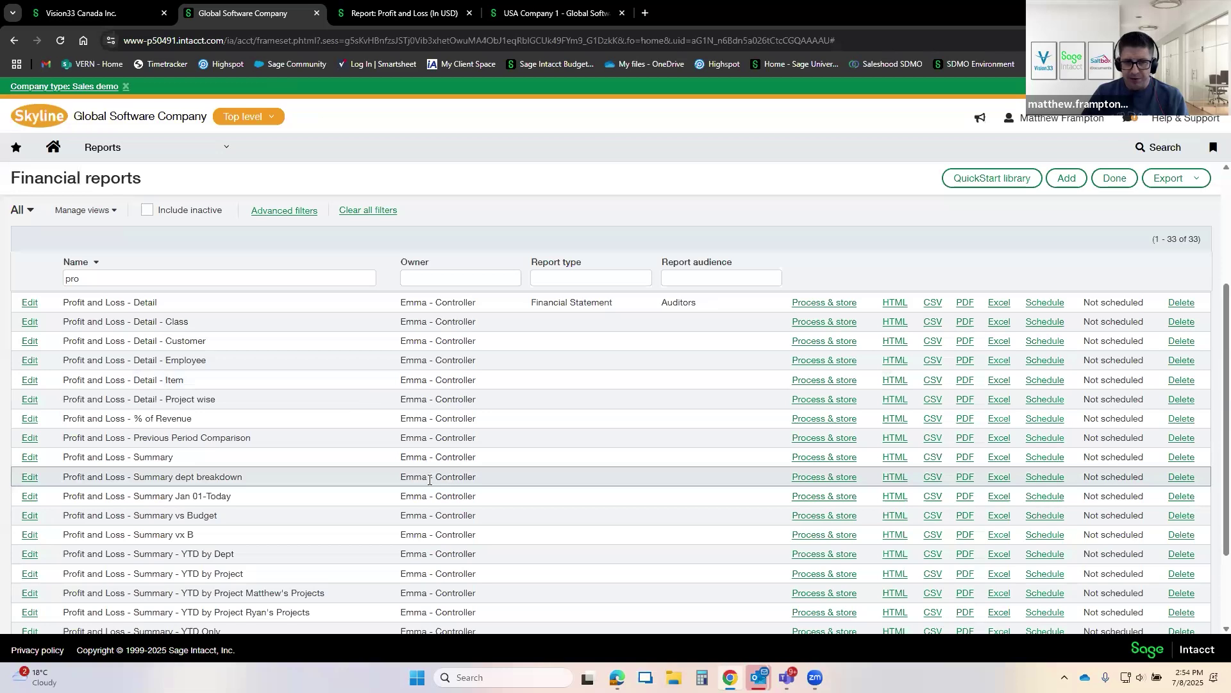
pyautogui.scroll(1, 432, 475)
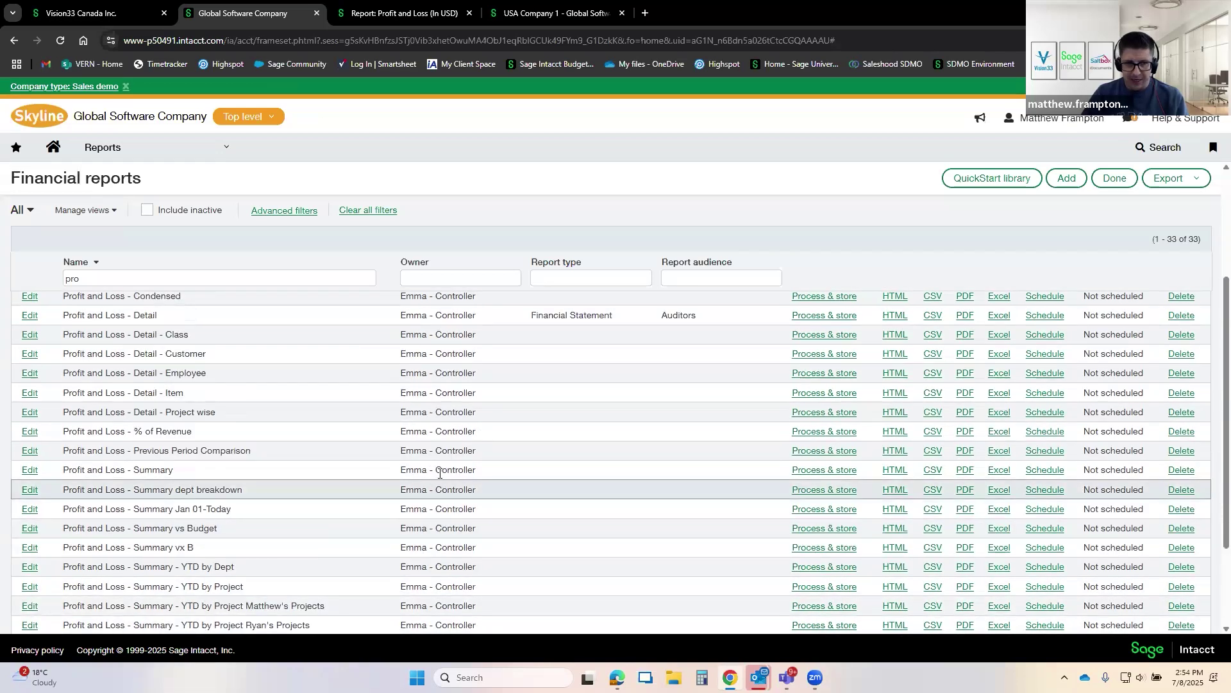
pyautogui.click(895, 490)
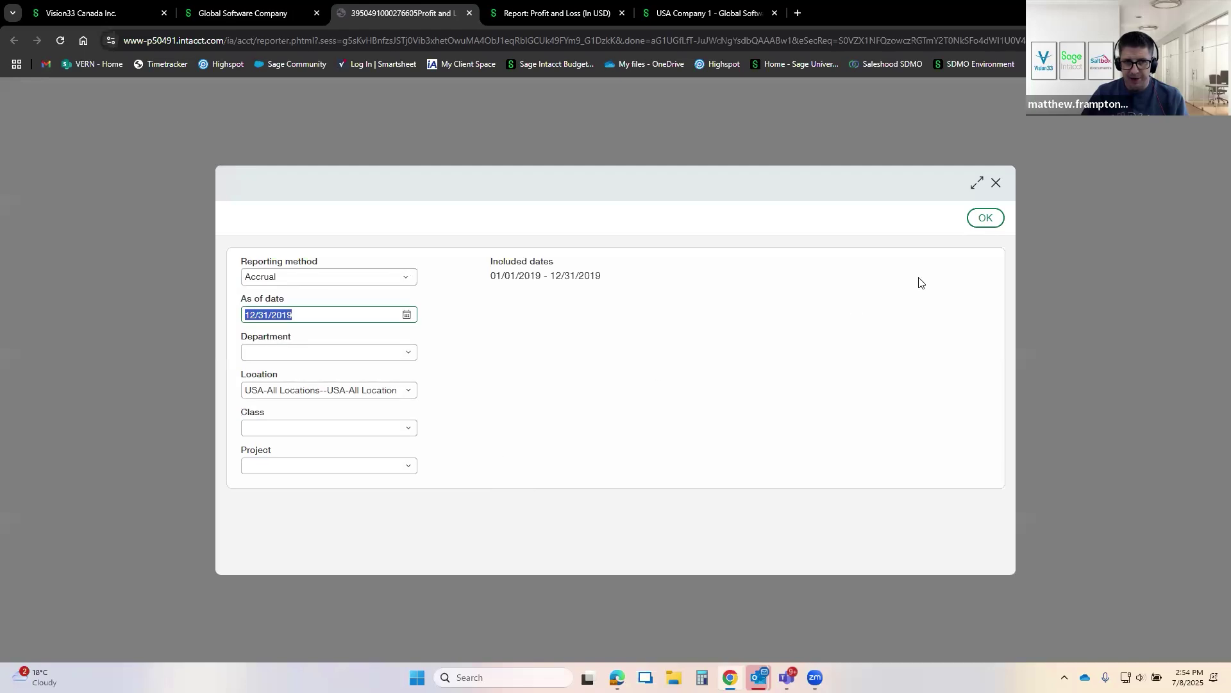
pyautogui.click(986, 218)
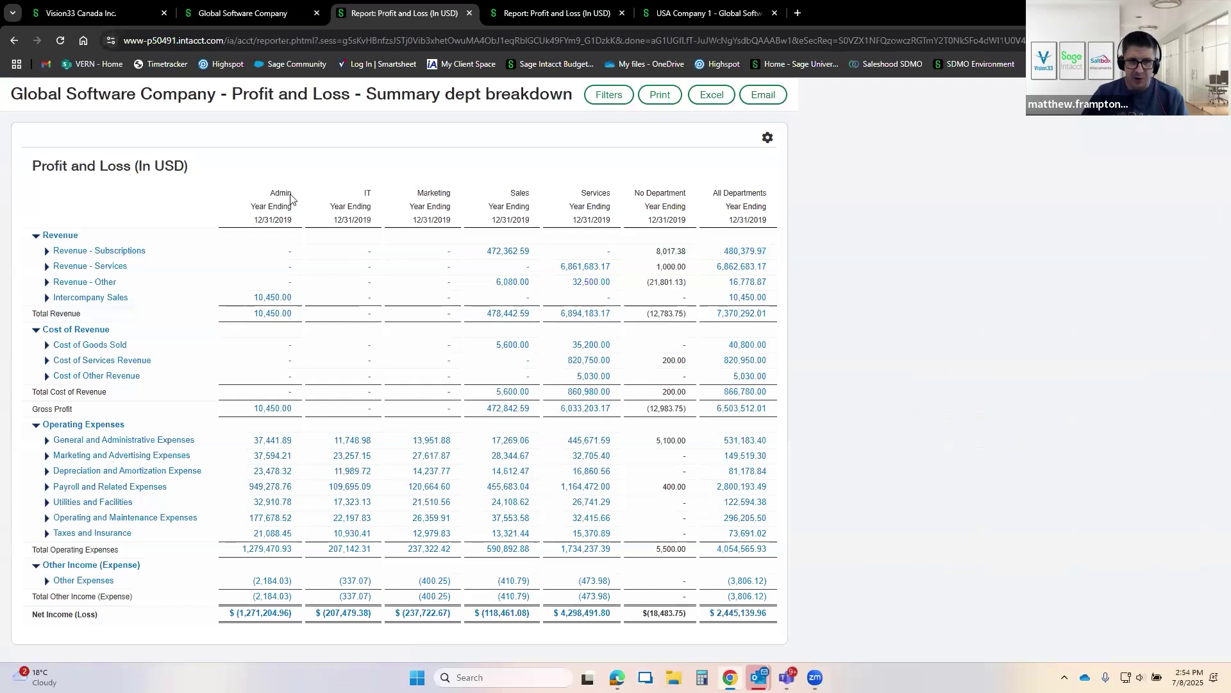
# Step: Compare the department columns with the All Departments column, and check the net income for all departments and for Sales
pyautogui.moveTo(457, 193); pyautogui.dragTo(623, 197)
pyautogui.moveTo(716, 192); pyautogui.dragTo(758, 219)
pyautogui.click(714, 186)
pyautogui.moveTo(772, 614); pyautogui.dragTo(712, 608)
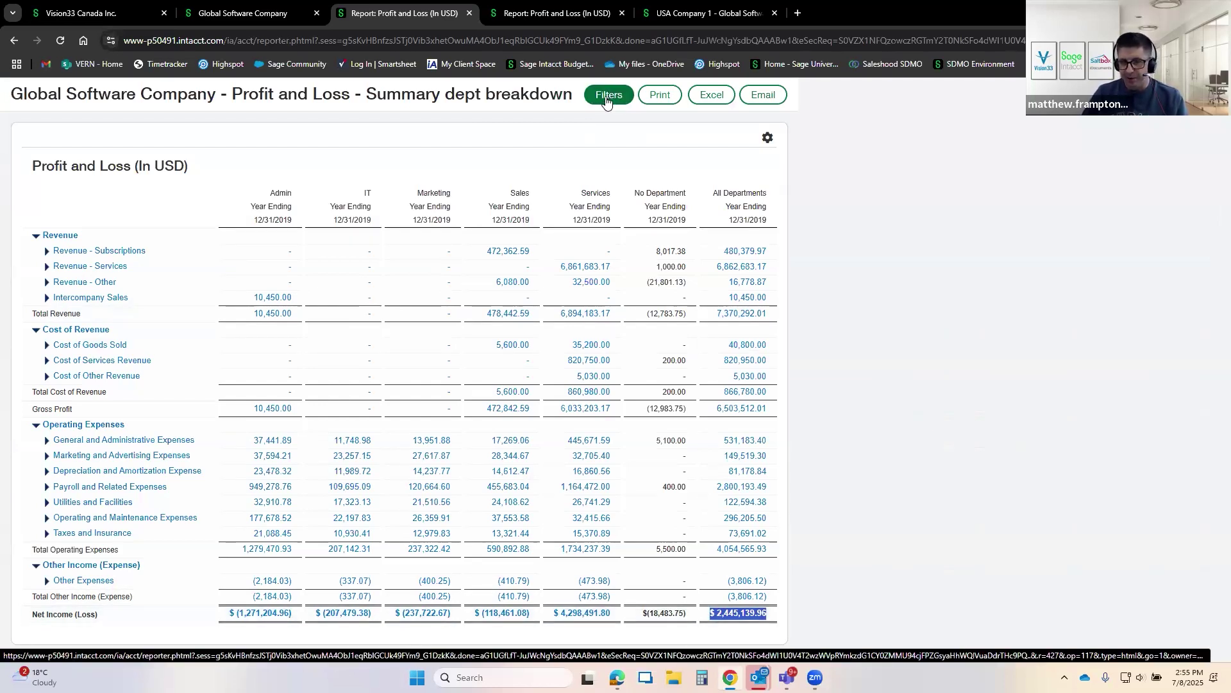
pyautogui.doubleClick(518, 194)
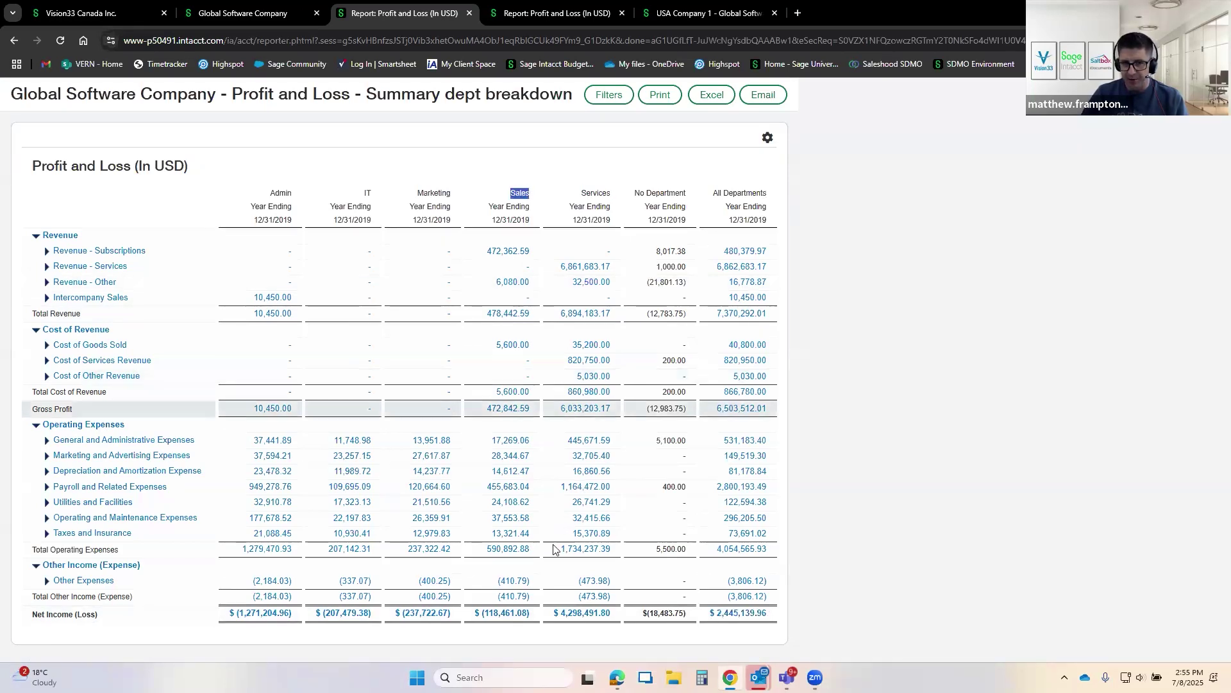
pyautogui.moveTo(536, 615); pyautogui.dragTo(477, 614)
# Step: Filter the department breakdown report to department 100--Sales and run it again
pyautogui.click(620, 100)
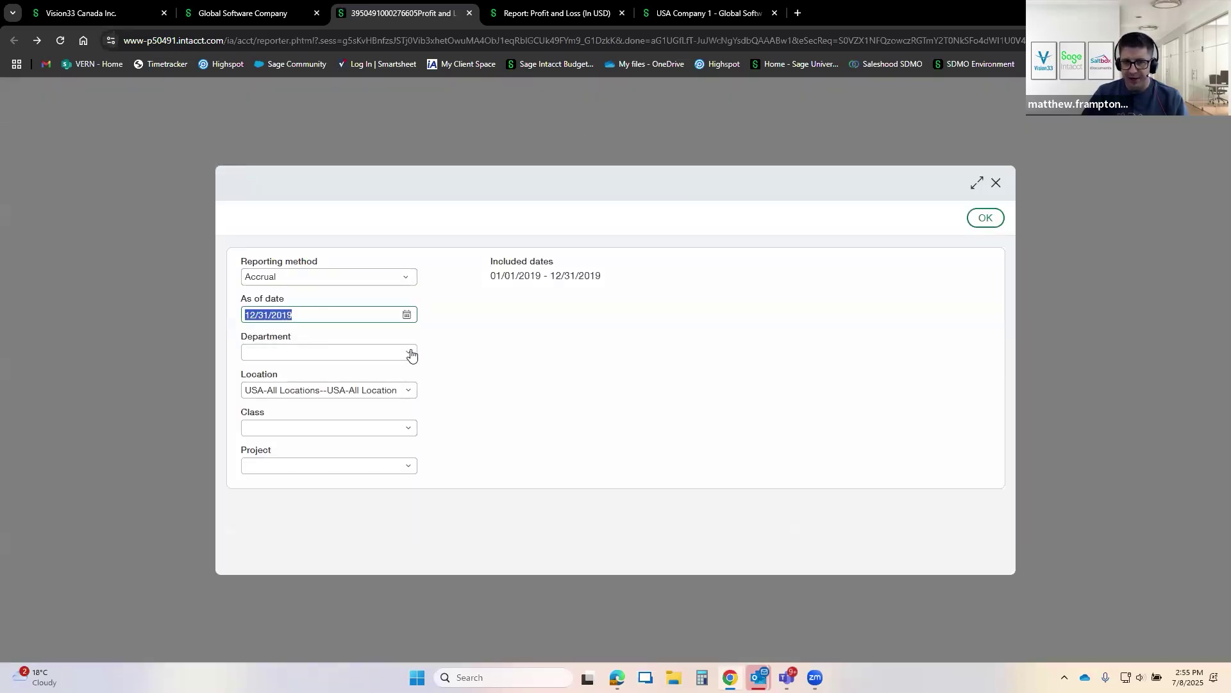
pyautogui.click(412, 354)
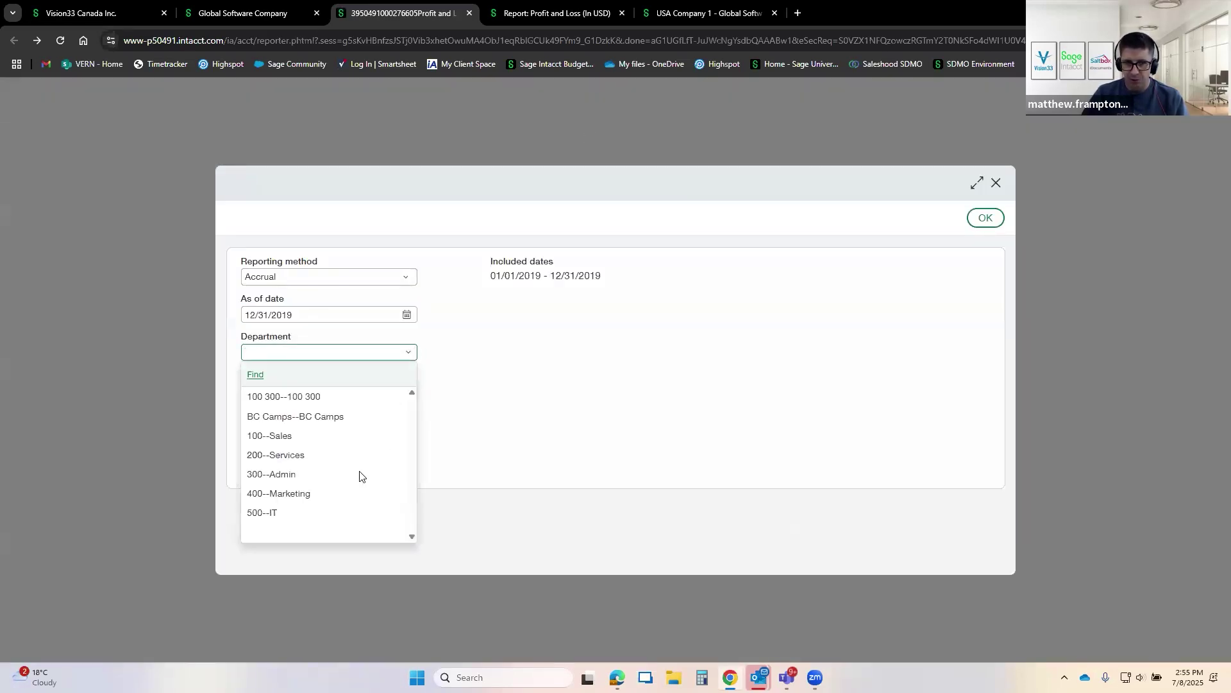
pyautogui.click(335, 437)
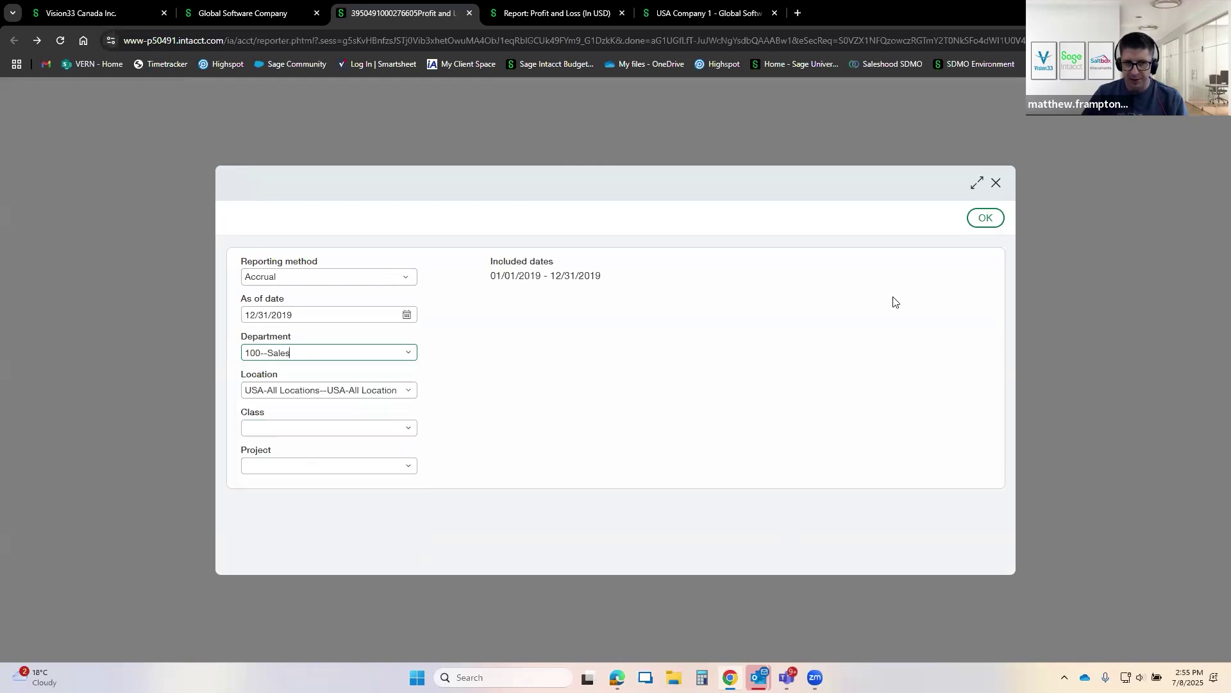
pyautogui.click(985, 219)
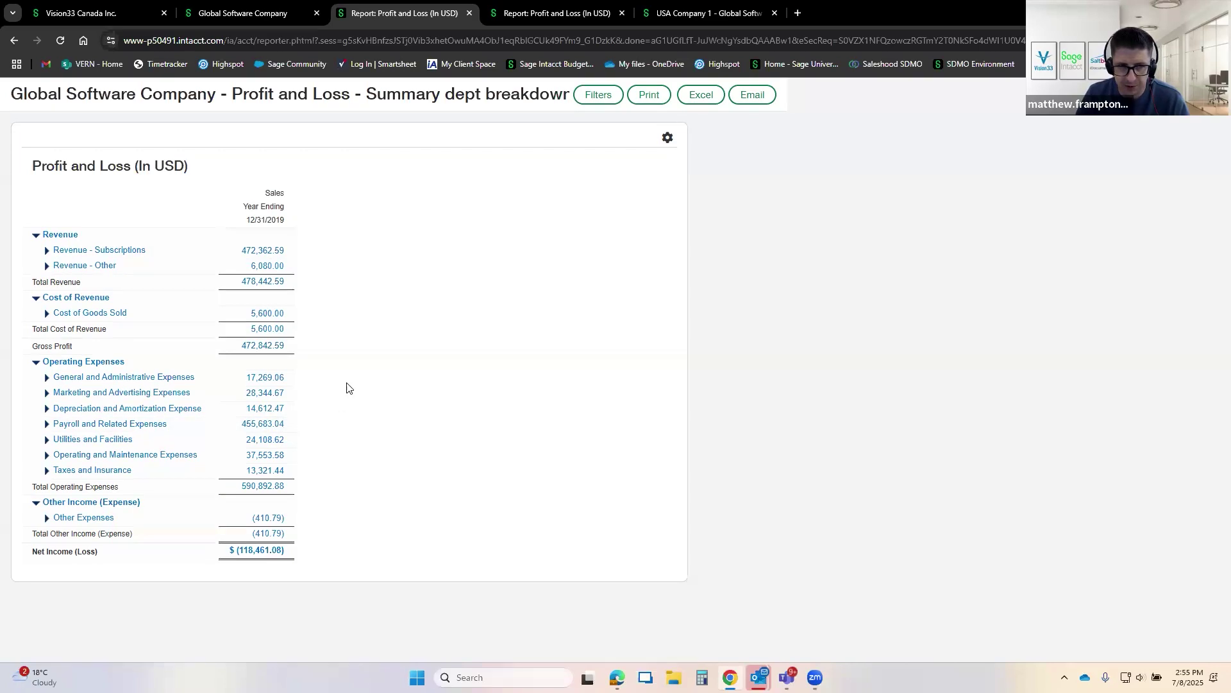
# Step: Drill into the Sales department's Revenue - Subscriptions amount and review the underlying General Ledger report entries
pyautogui.click(271, 251)
pyautogui.click(851, 236)
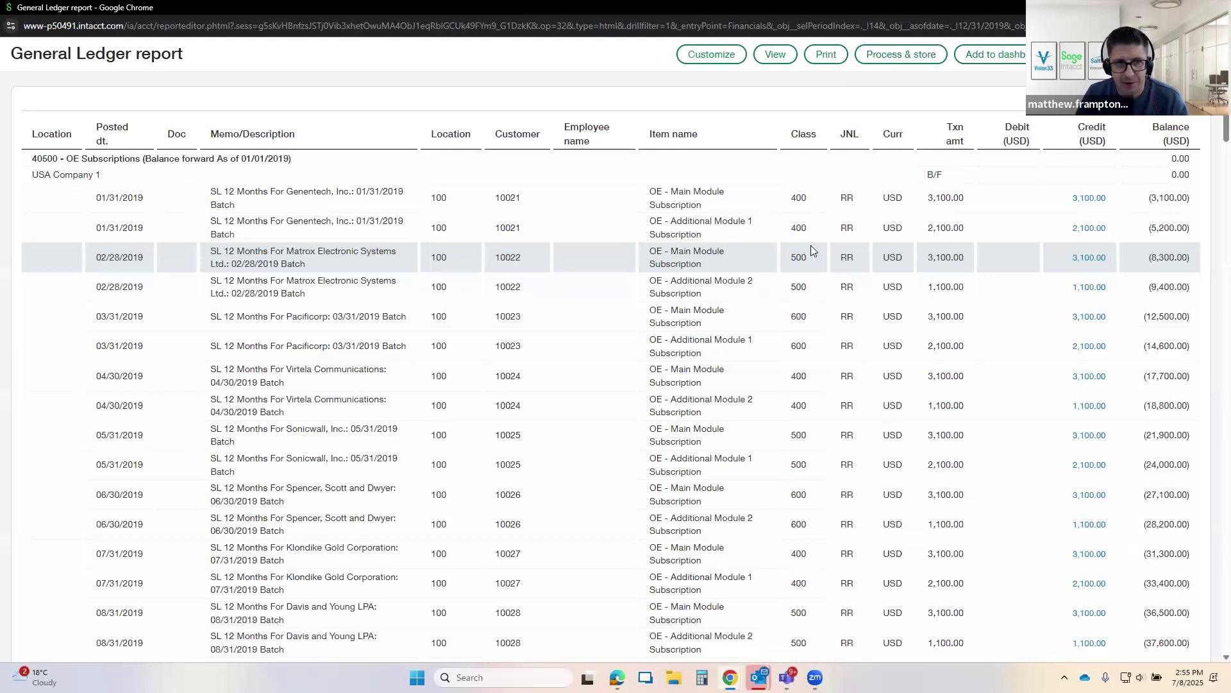
pyautogui.scroll(-4, 833, 246)
pyautogui.scroll(-8, 834, 247)
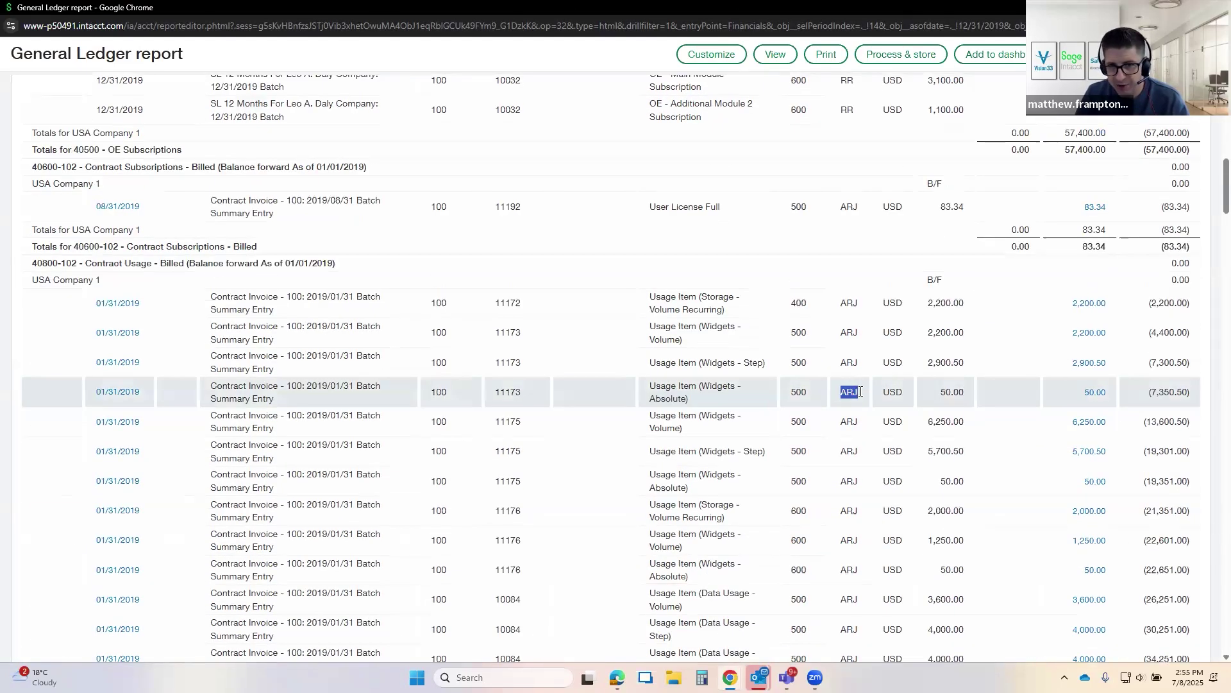
# Step: Drill from a 01/31/2019 Contract Usage - Billed credit through its journal entry and invoice batch to the Innova Solutions invoice, and review it
pyautogui.click(1093, 380)
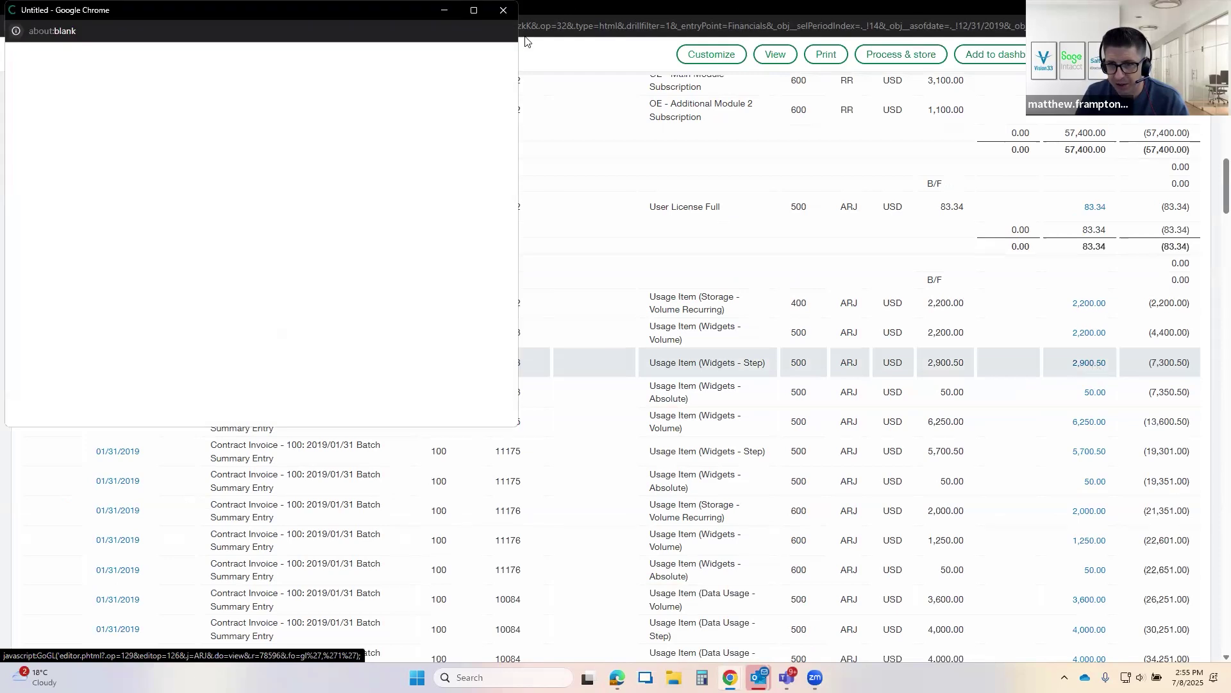
pyautogui.click(486, 15)
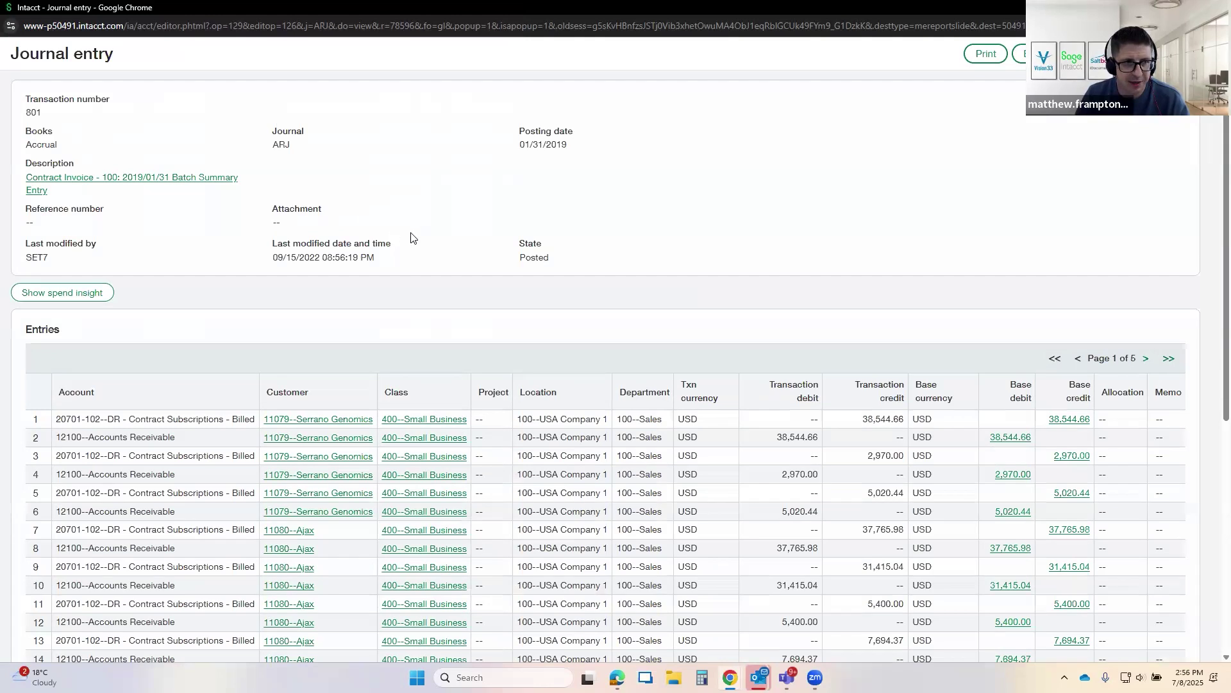
pyautogui.click(199, 183)
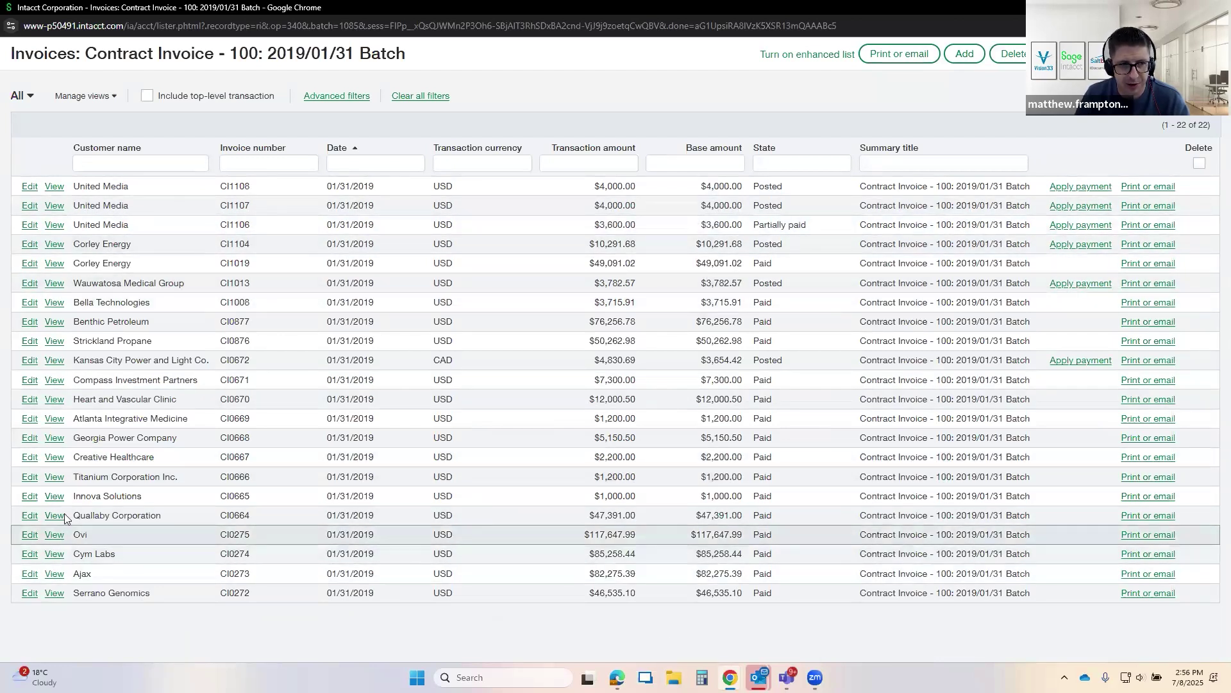
pyautogui.click(58, 498)
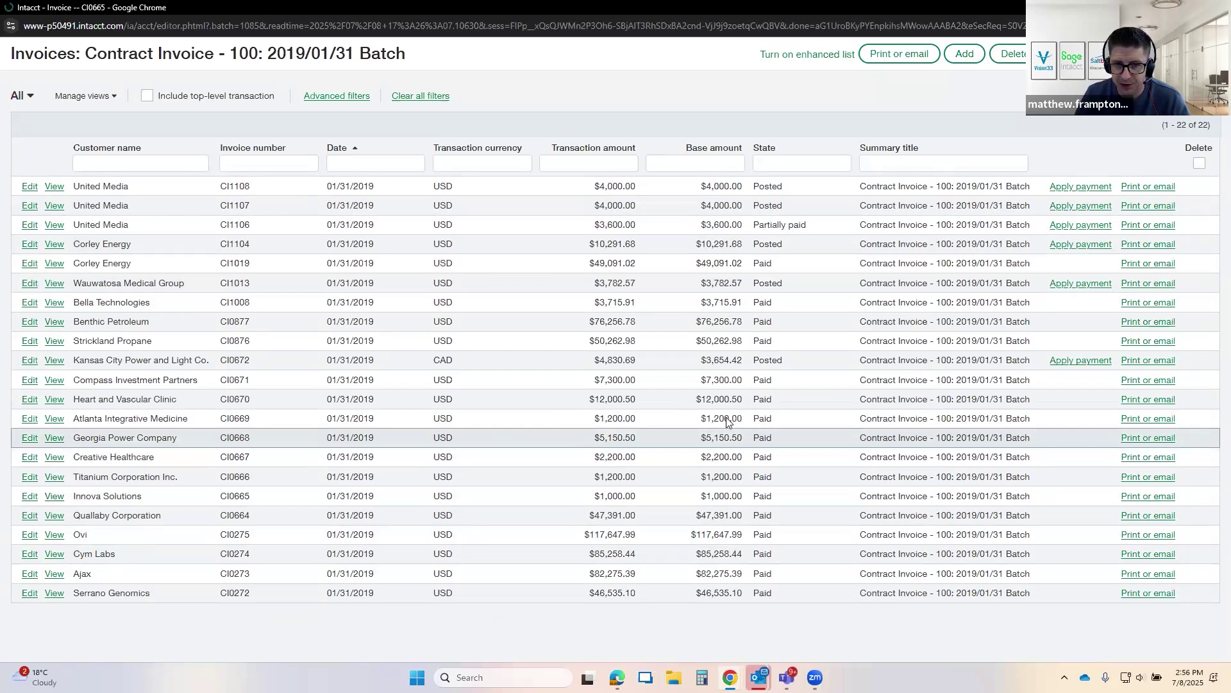
pyautogui.scroll(-5, 616, 429)
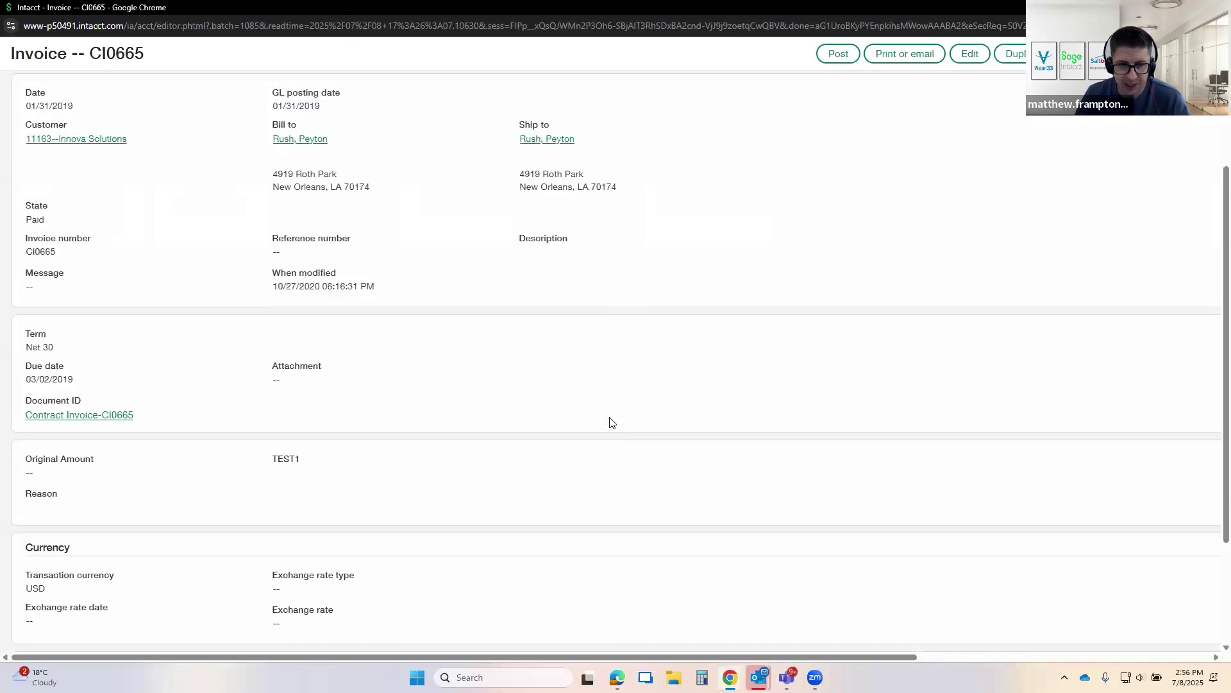
pyautogui.scroll(5, 609, 429)
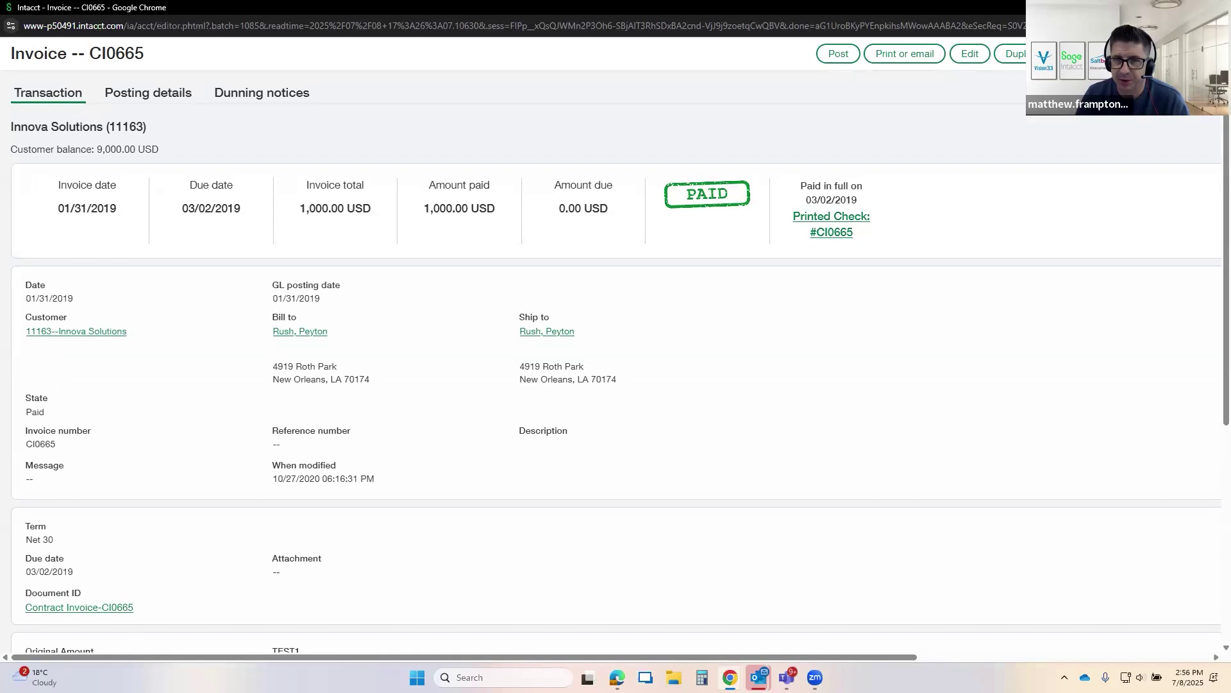
# Step: Close the drill-down windows and both Profit and Loss reports, returning to the USA Company 1 General Ledger report
pyautogui.click(1217, 8)
pyautogui.click(1216, 8)
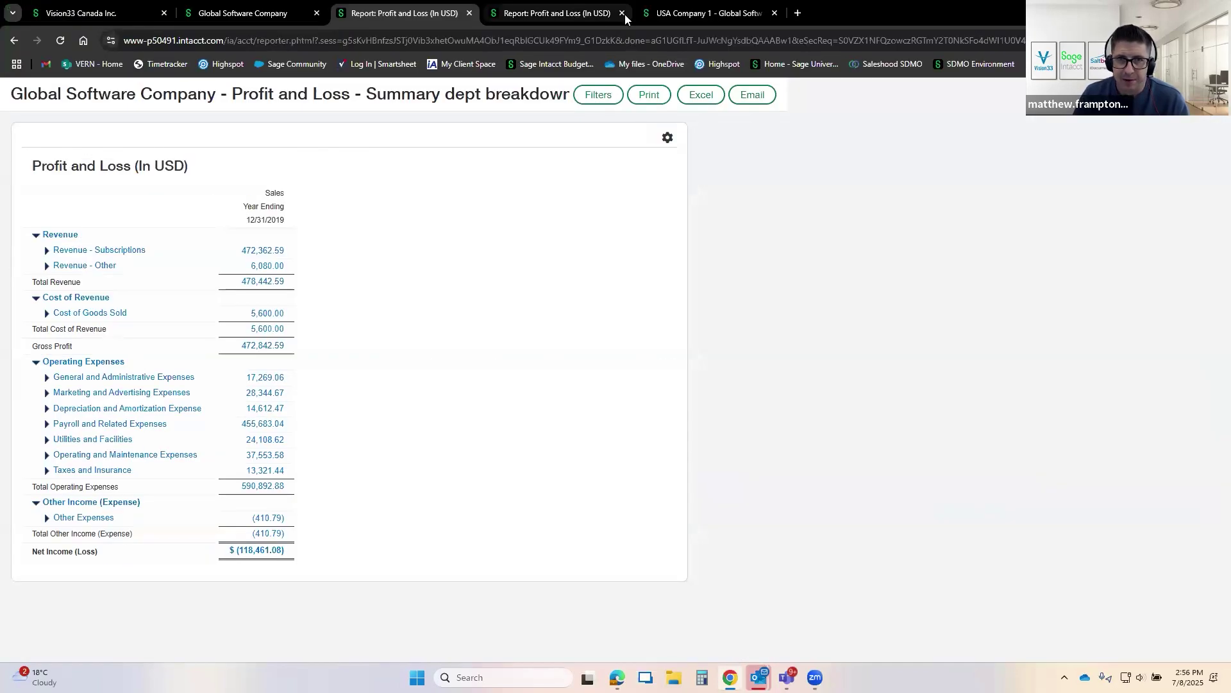
pyautogui.click(612, 18)
pyautogui.click(622, 13)
pyautogui.click(470, 12)
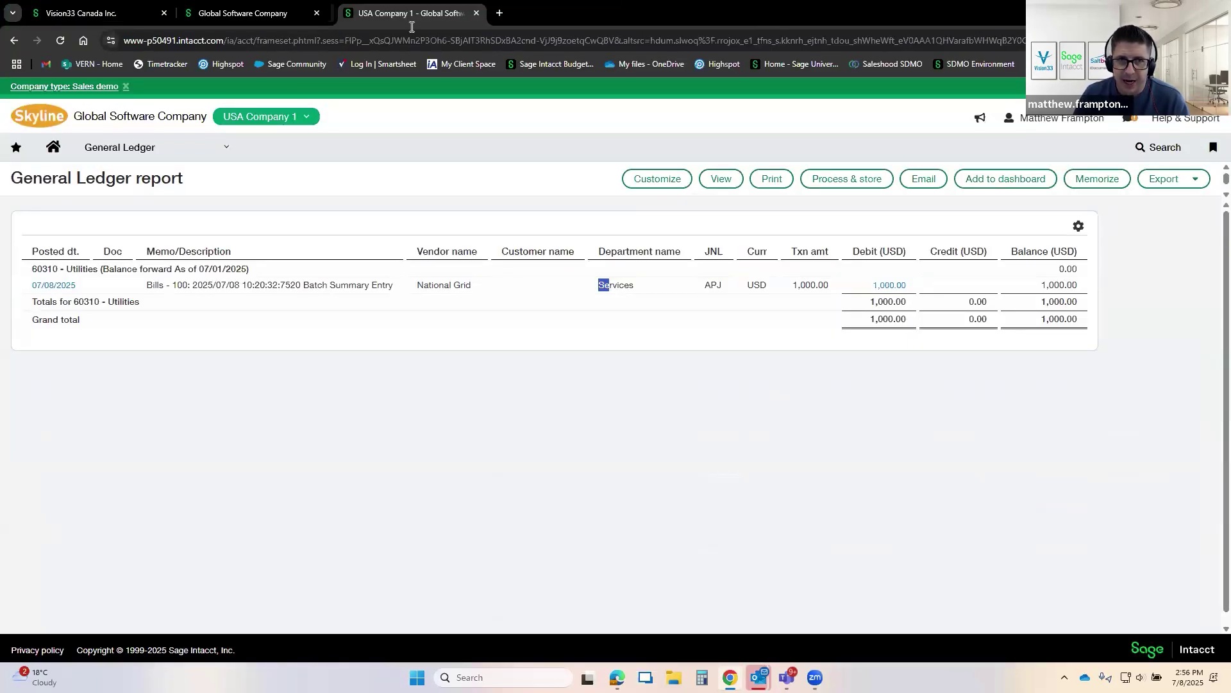
# Step: Open the role-based CFO dashboard
pyautogui.click(186, 147)
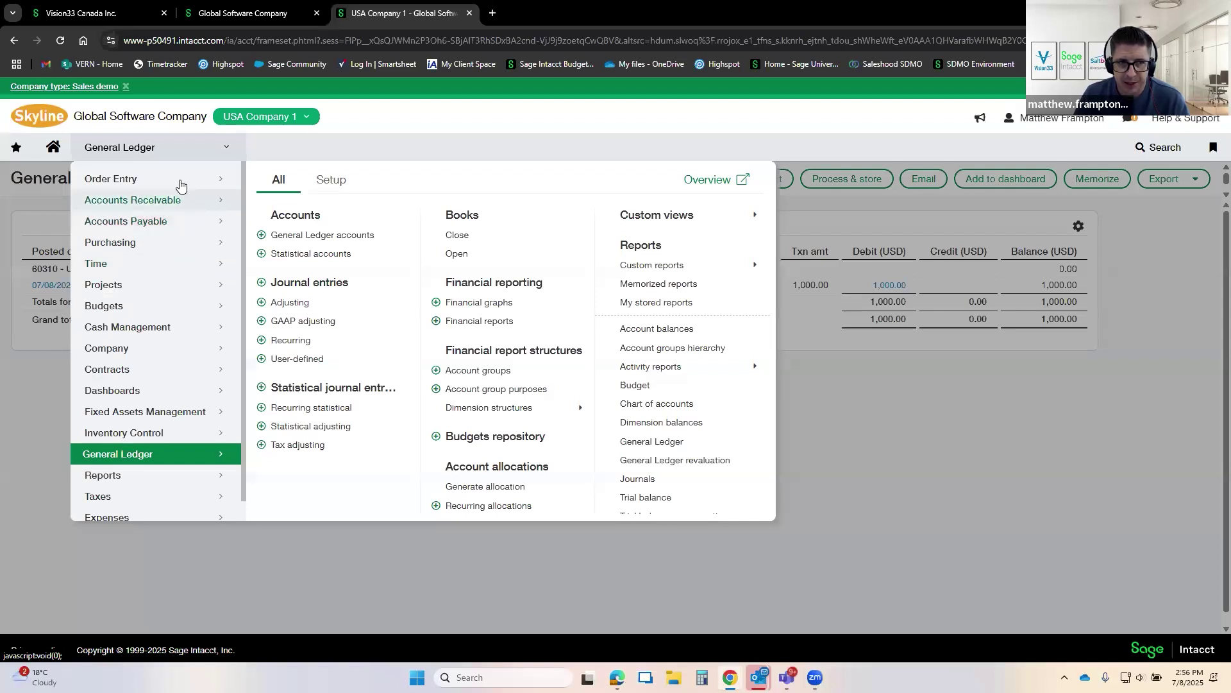
pyautogui.moveTo(185, 384)
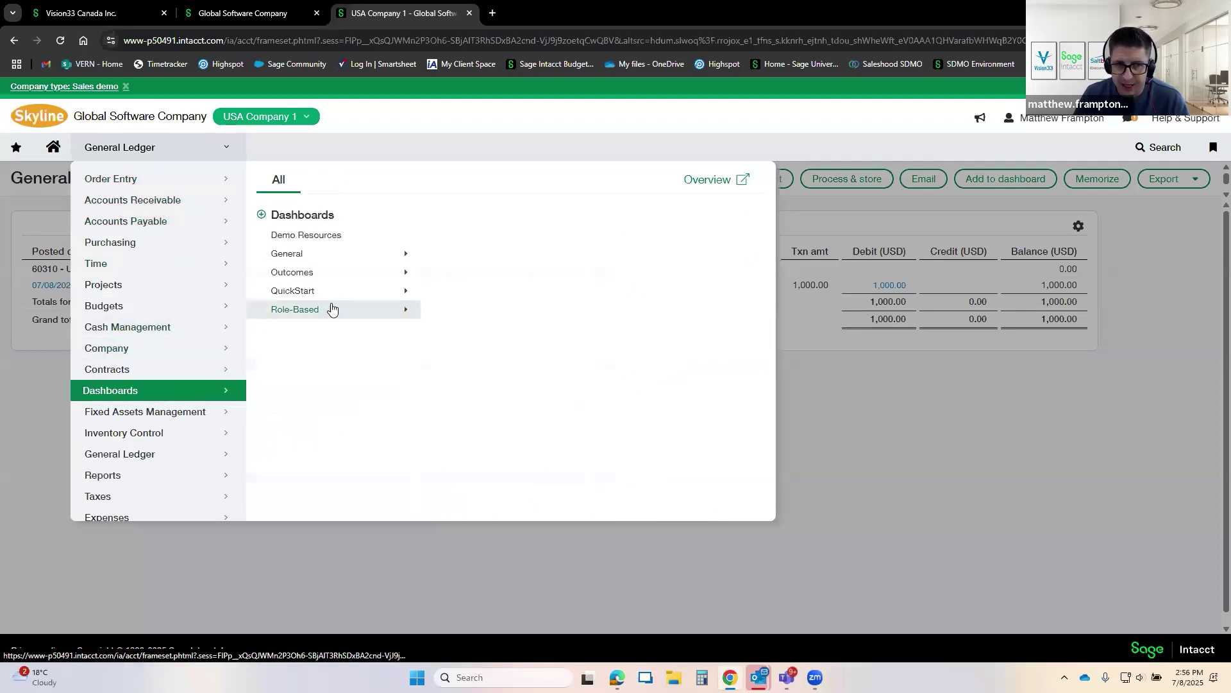
pyautogui.moveTo(326, 313)
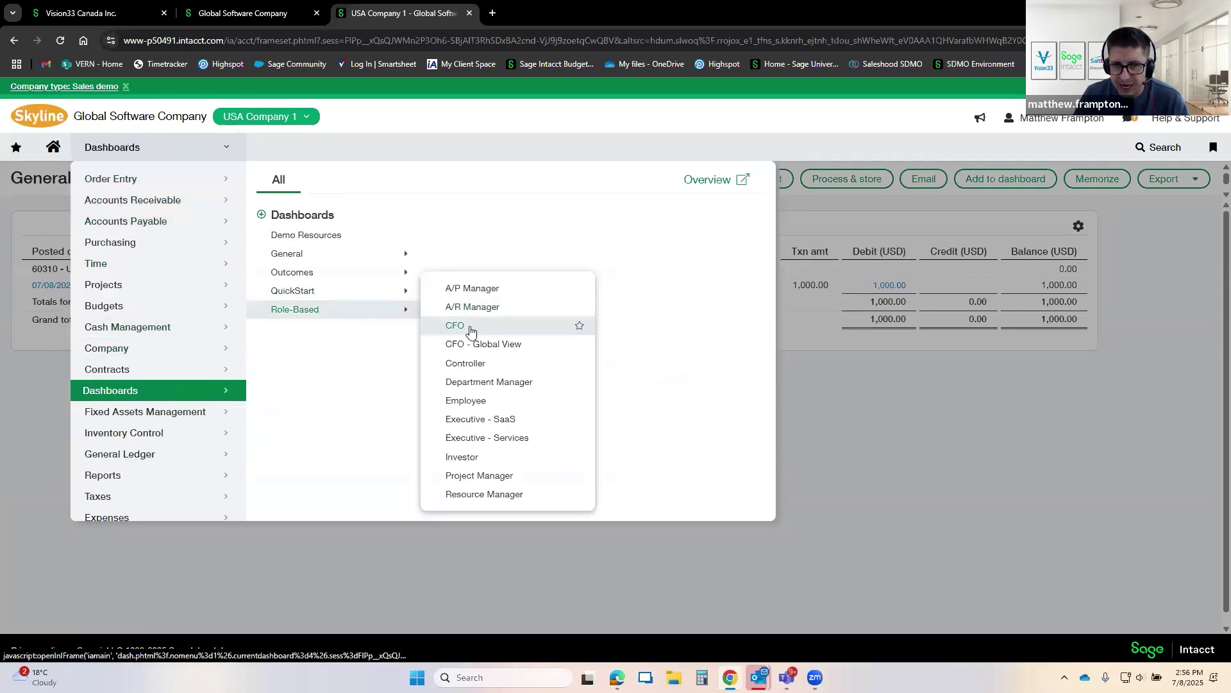
pyautogui.click(470, 327)
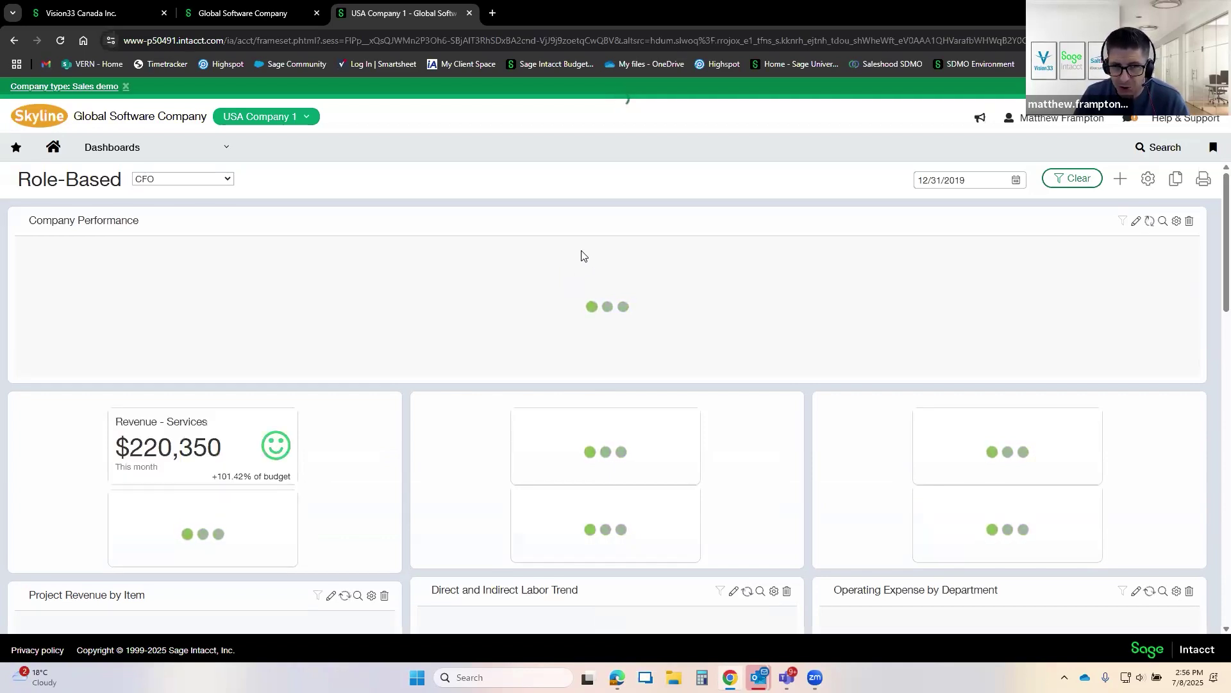
# Step: Browse the available dashboard categories and the list of role-based dashboards, staying on the CFO dashboard
pyautogui.click(226, 150)
pyautogui.moveTo(352, 252)
pyautogui.scroll(-1, 509, 357)
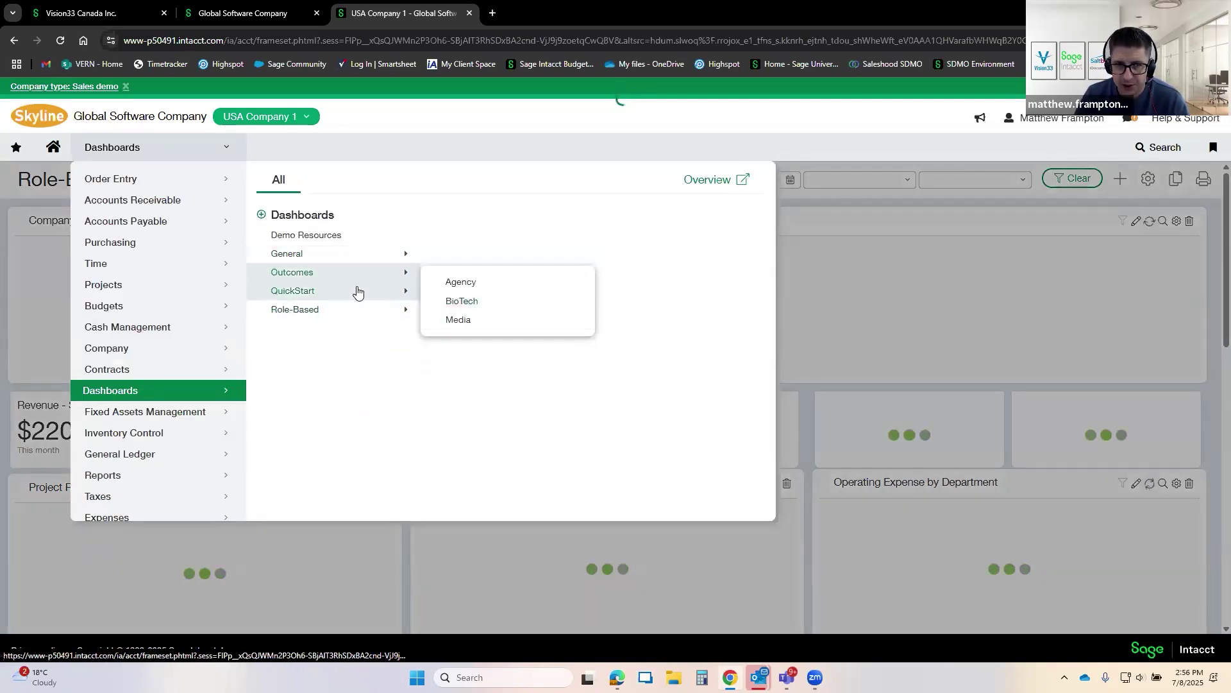
pyautogui.moveTo(352, 310)
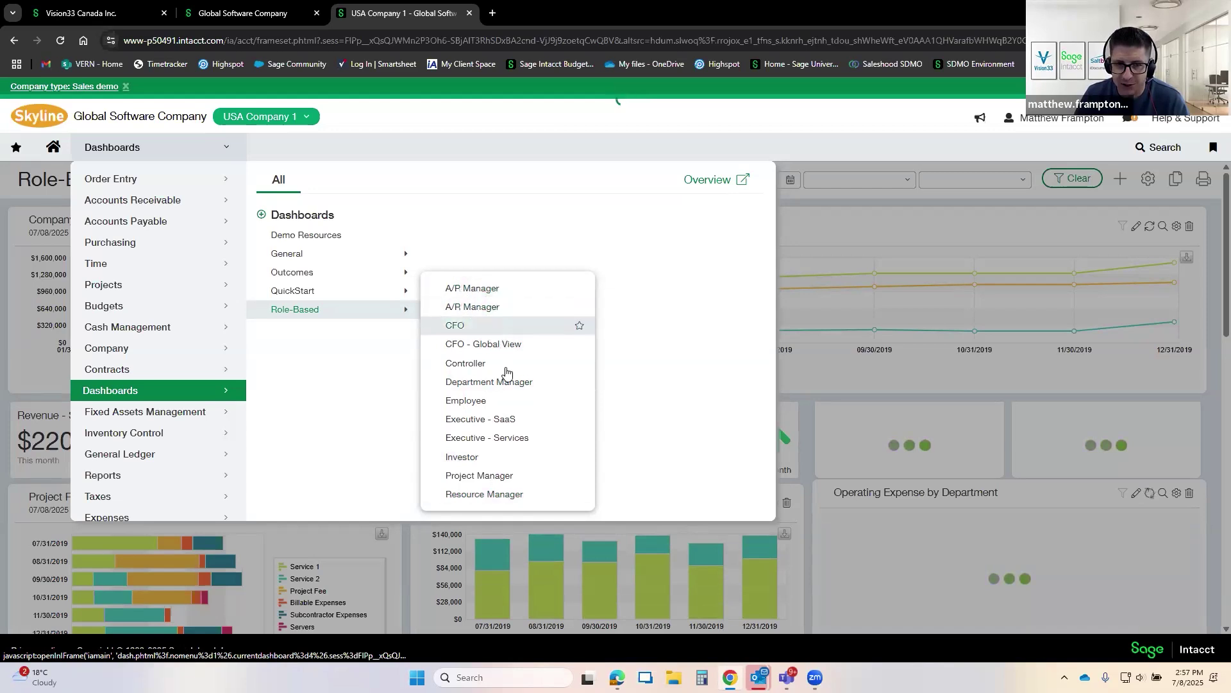
pyautogui.click(803, 415)
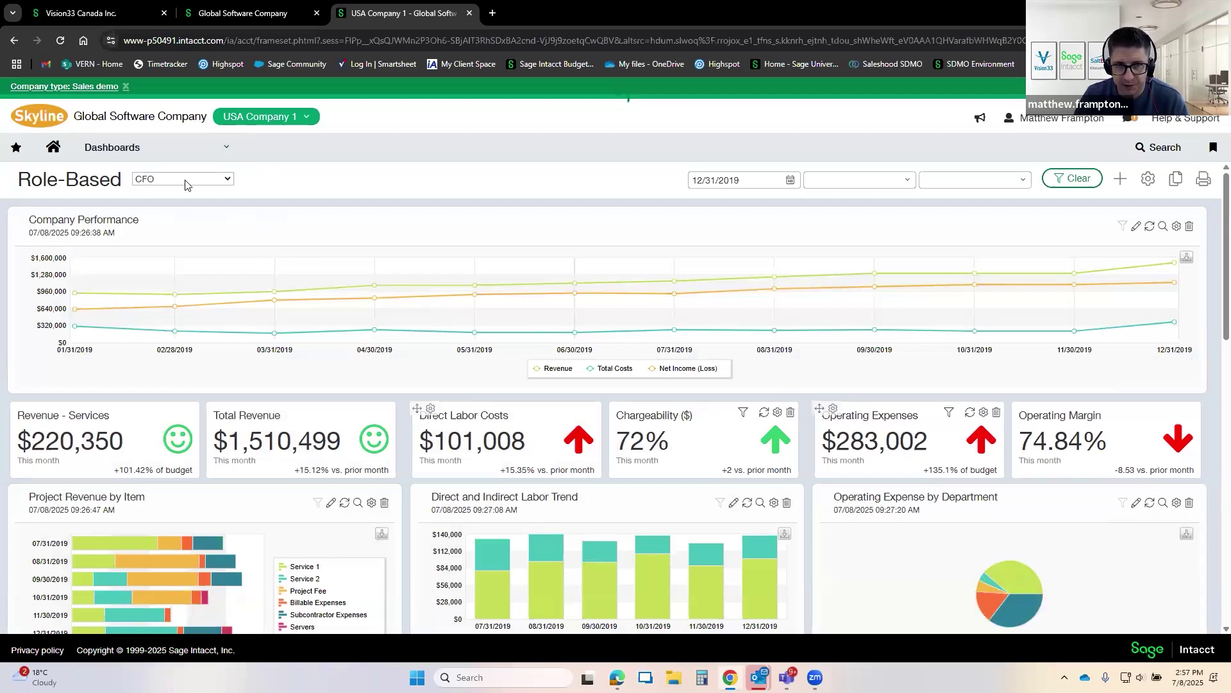
# Step: Look over the CFO dashboard's department and location filter choices and its as-of date
pyautogui.click(908, 181)
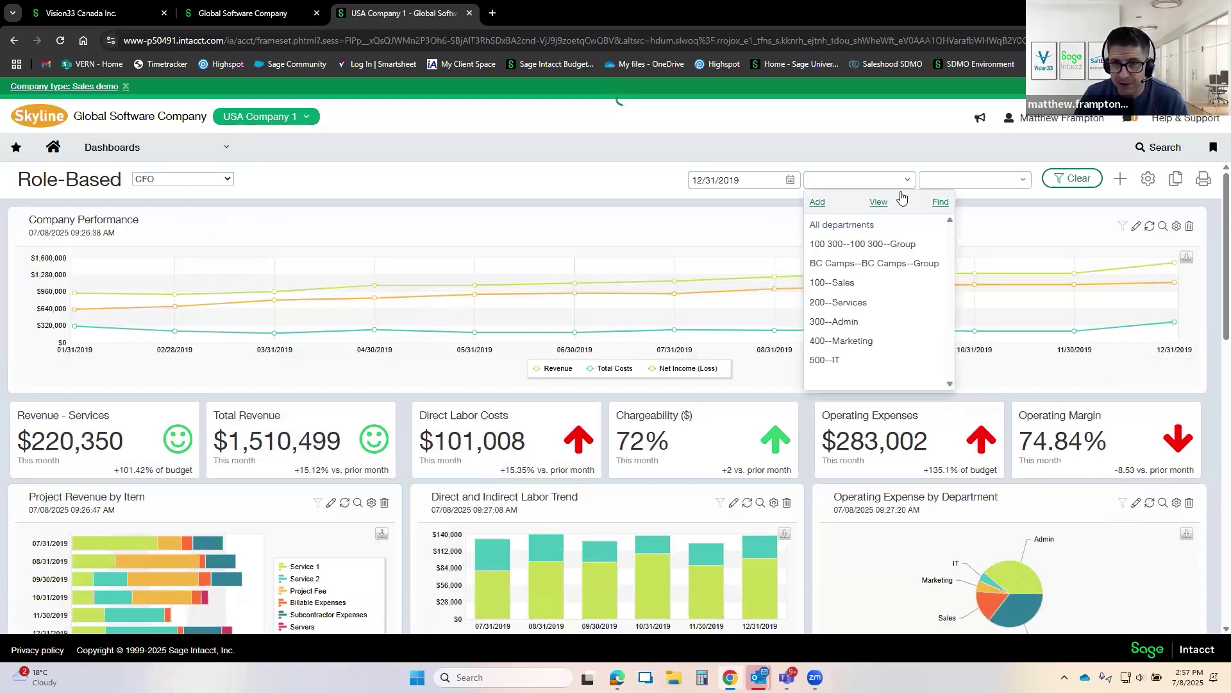
pyautogui.click(1025, 183)
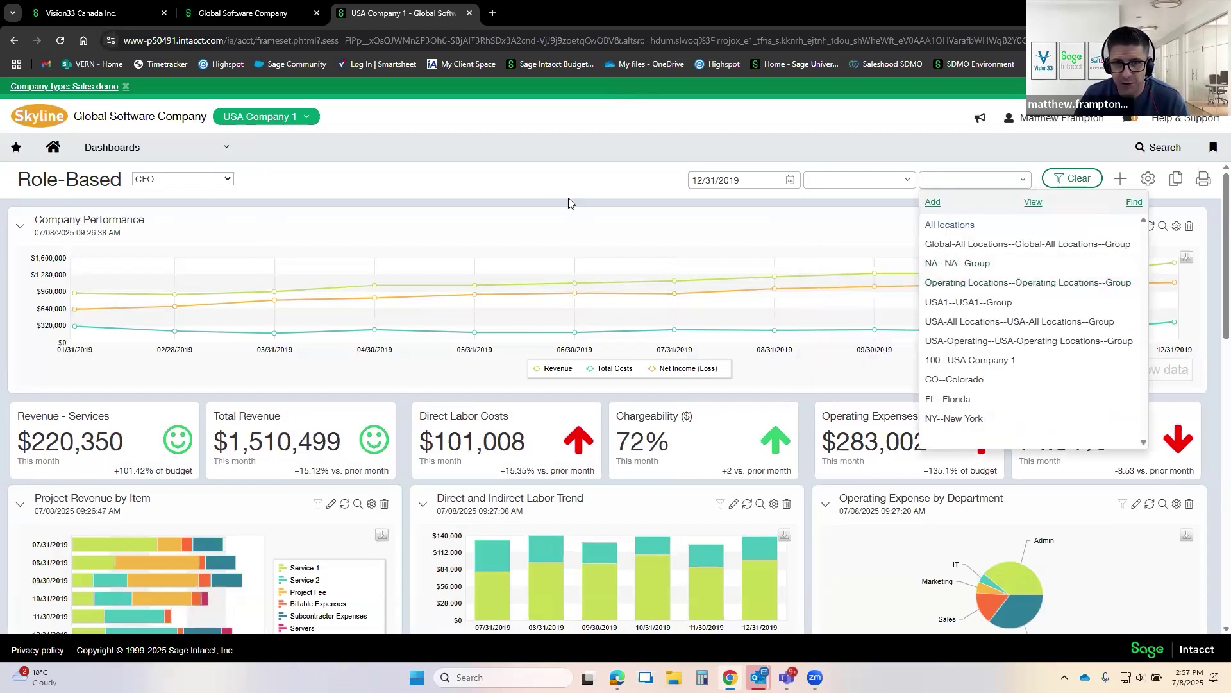
pyautogui.click(751, 180)
pyautogui.doubleClick(752, 180)
pyautogui.click(752, 181)
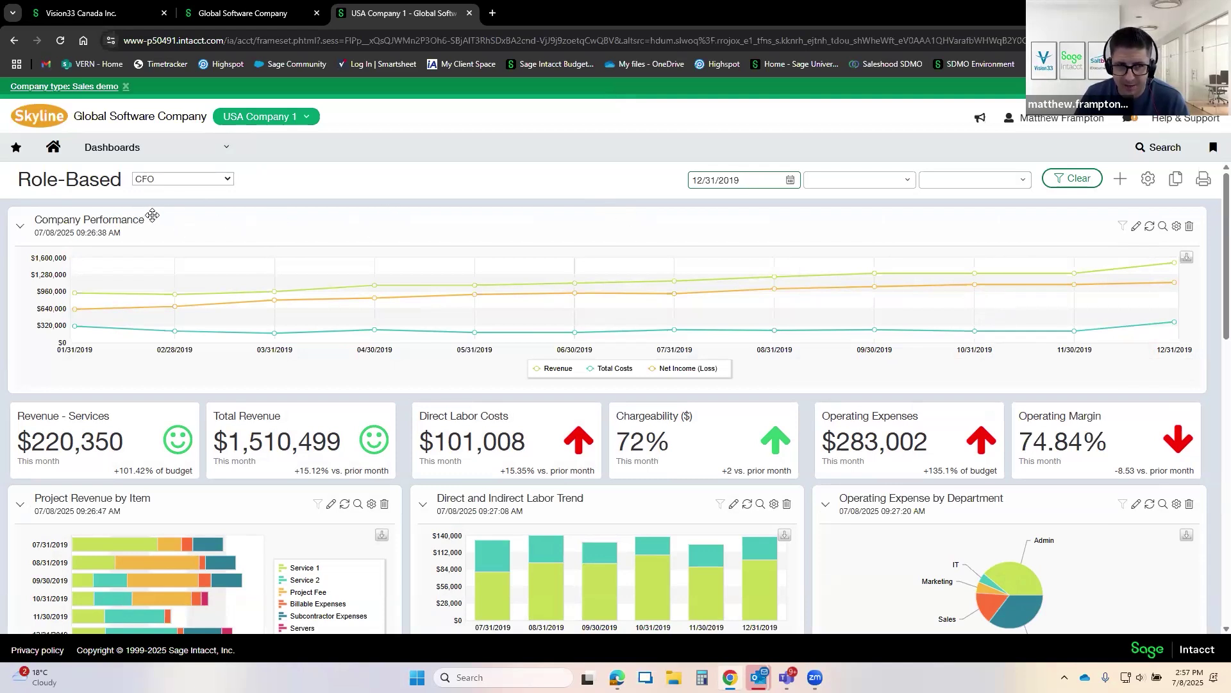
# Step: Examine the Company Performance trend, and compare the Revenue - Services card with budget and the Total Revenue card with the prior month
pyautogui.moveTo(514, 264)
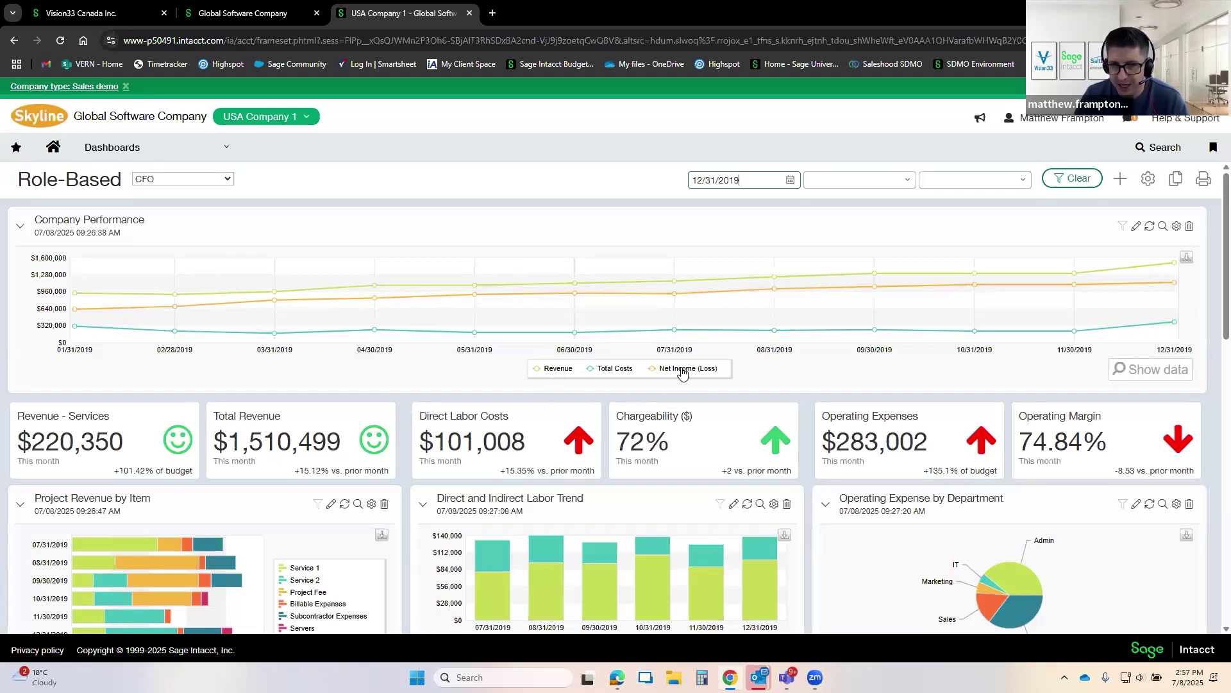
pyautogui.moveTo(679, 298)
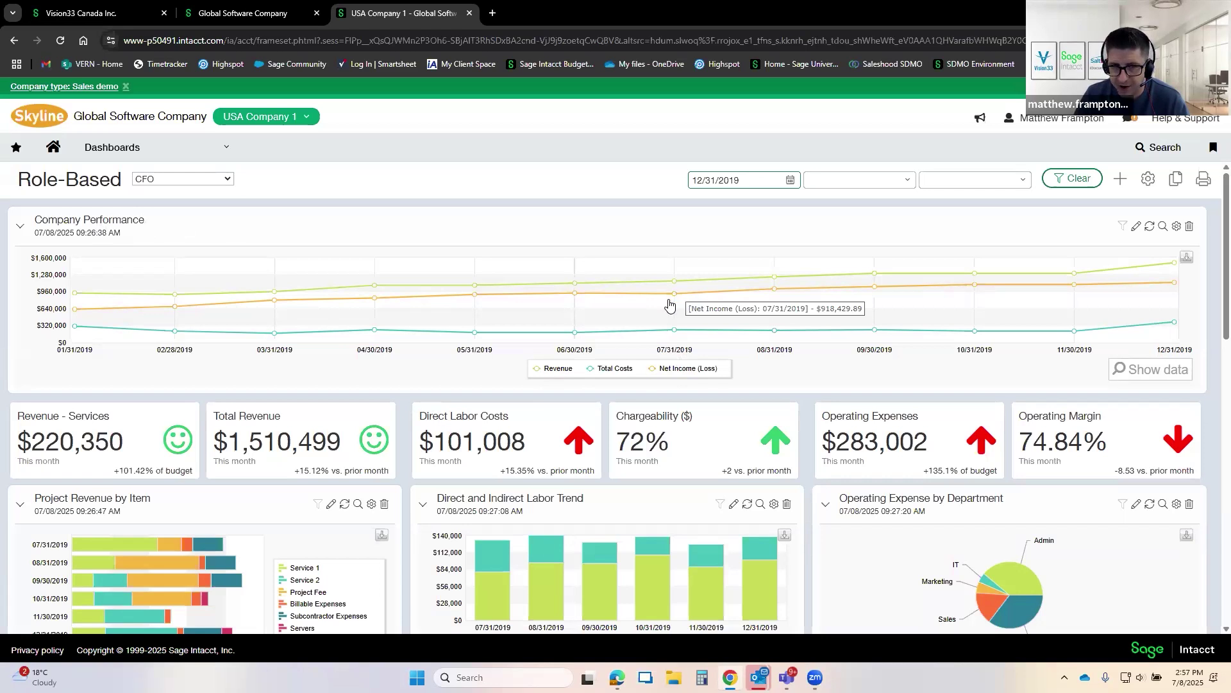
pyautogui.scroll(-2, 669, 307)
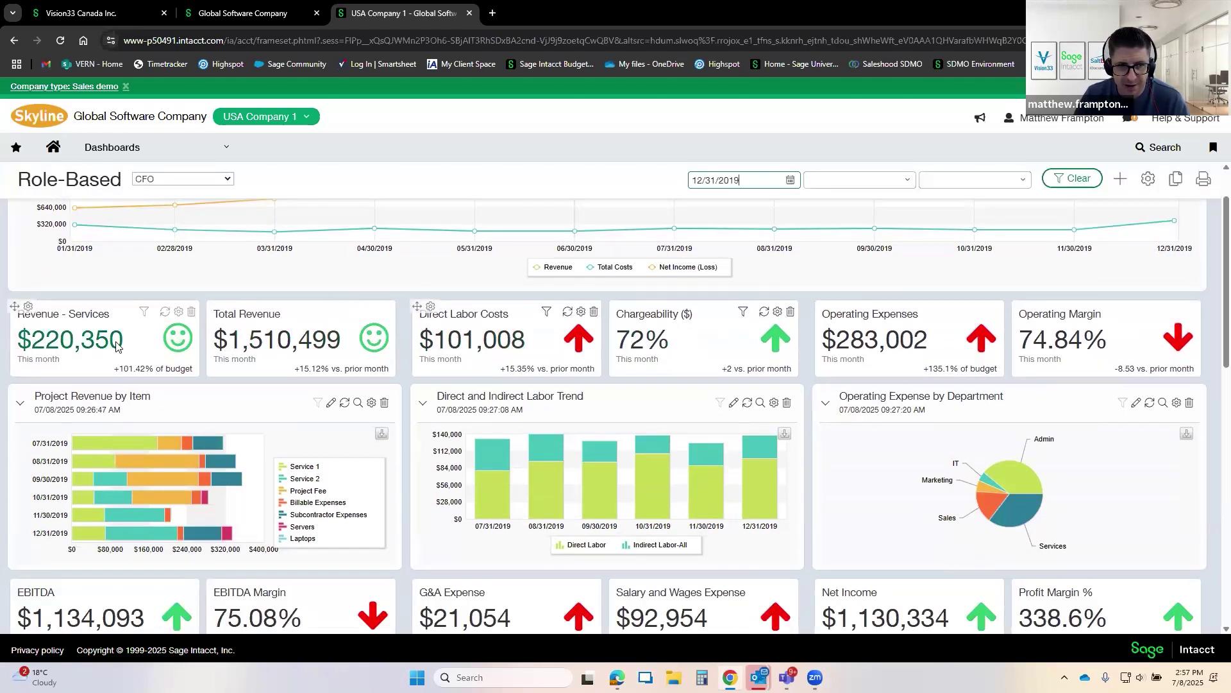
pyautogui.moveTo(119, 369); pyautogui.dragTo(188, 377)
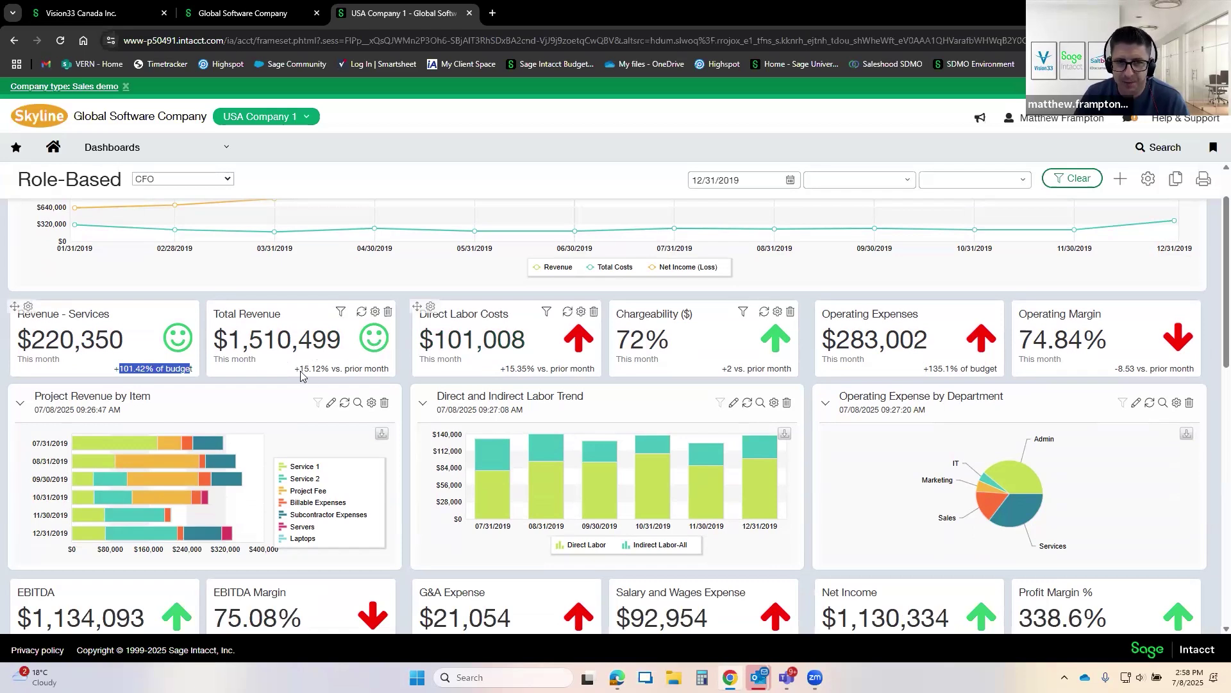
pyautogui.moveTo(295, 371); pyautogui.dragTo(363, 377)
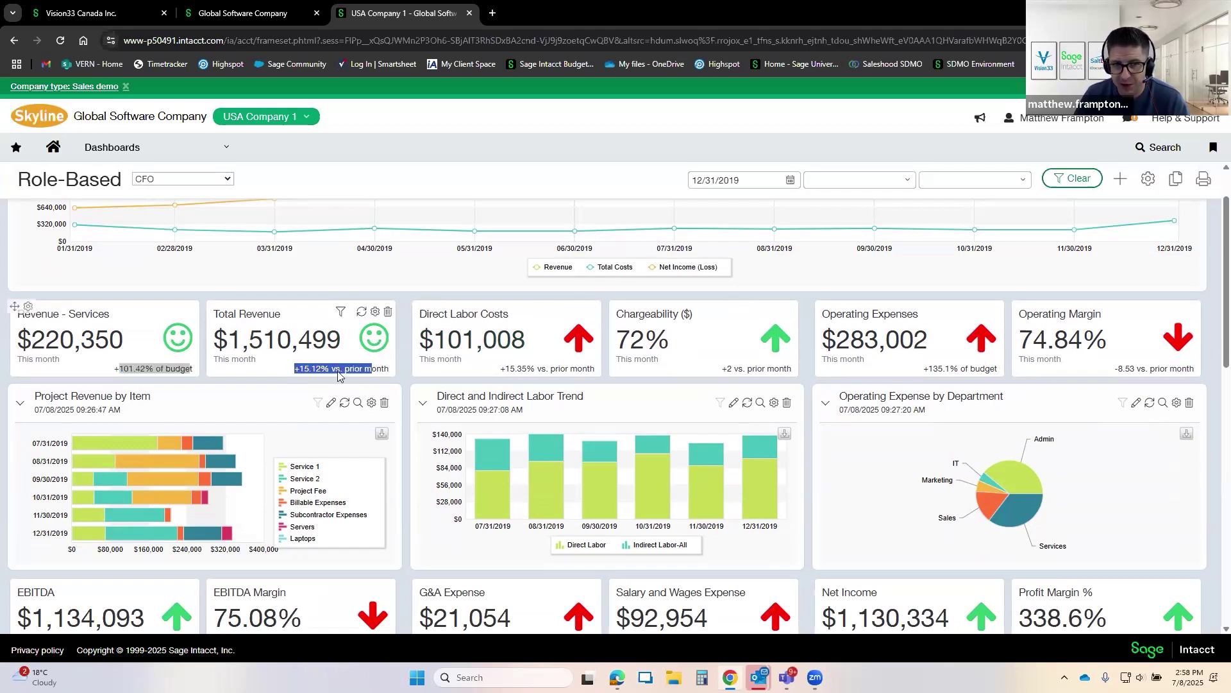
pyautogui.click(170, 370)
pyautogui.moveTo(329, 372); pyautogui.dragTo(385, 374)
pyautogui.moveTo(174, 370); pyautogui.dragTo(166, 370)
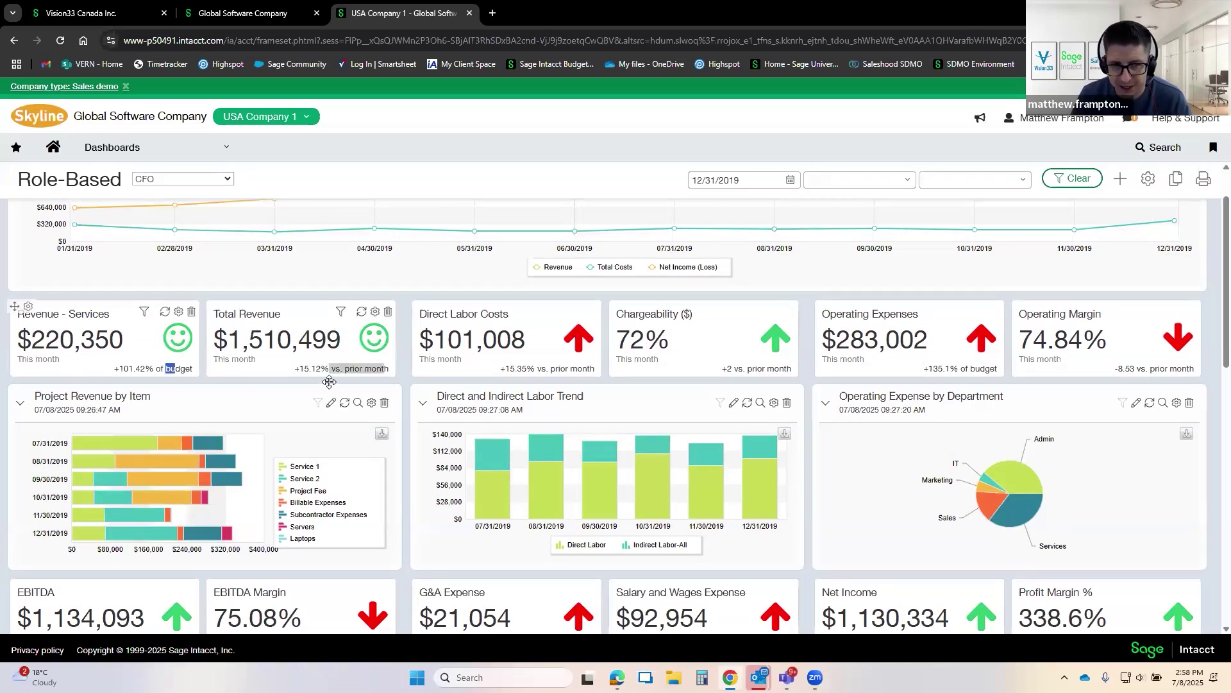
pyautogui.click(347, 372)
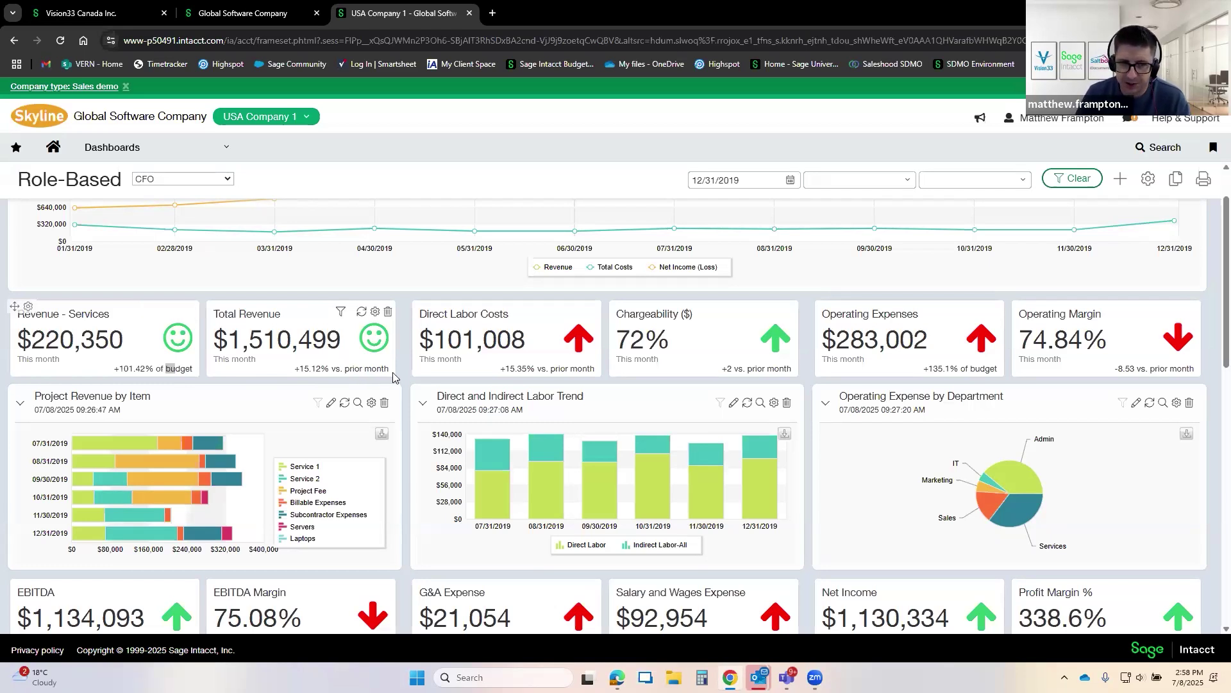
pyautogui.moveTo(386, 374)
pyautogui.mouseDown()
pyautogui.moveTo(344, 374)
pyautogui.moveTo(386, 376)
pyautogui.mouseUp()
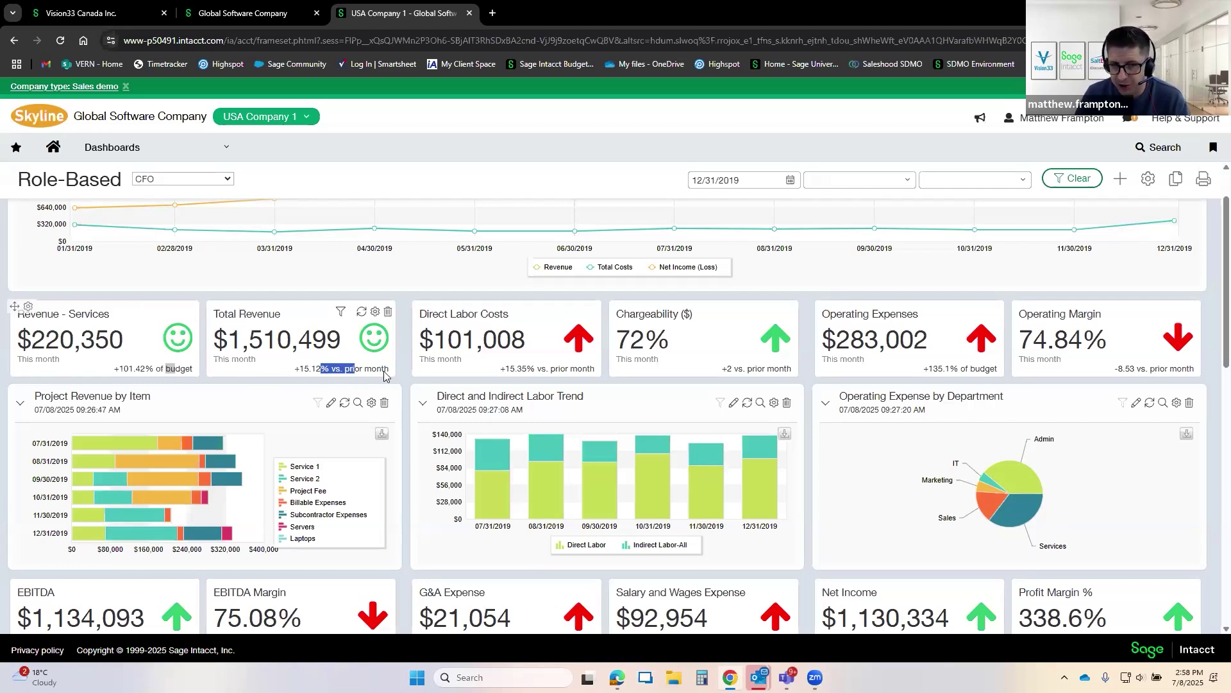
pyautogui.click(352, 369)
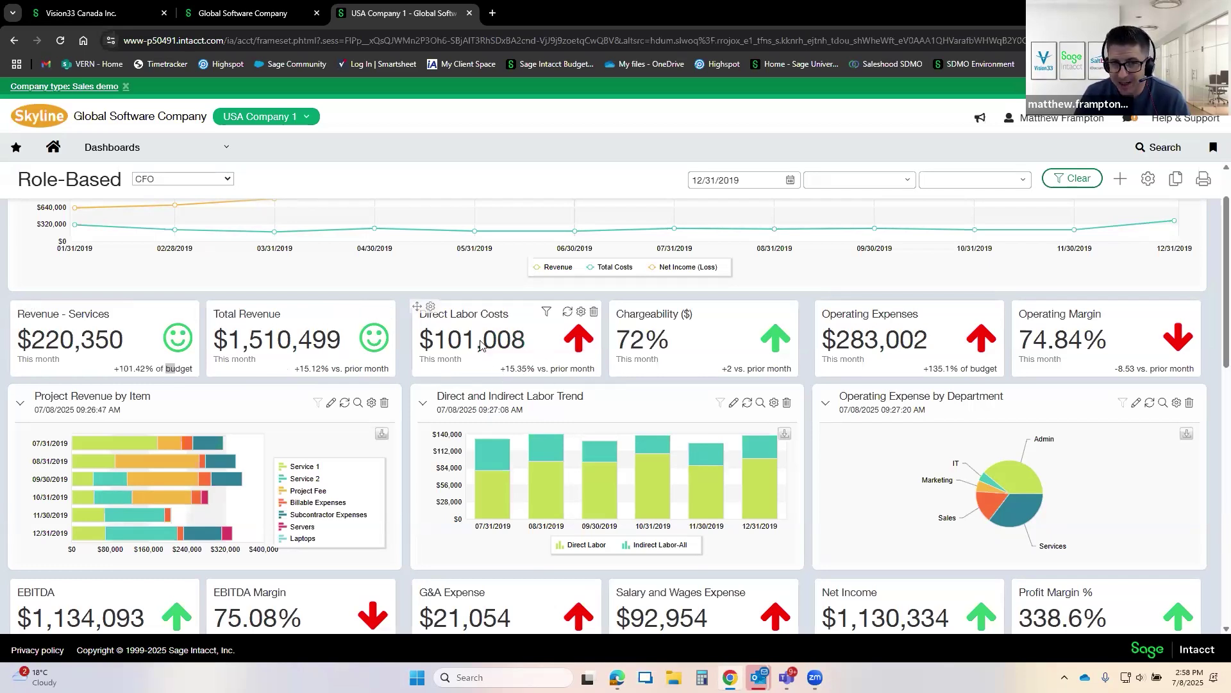
# Step: Check the Direct Labor Costs and Operating Margin cards against the prior month and the Operating Expenses card against budget
pyautogui.moveTo(500, 369); pyautogui.dragTo(591, 374)
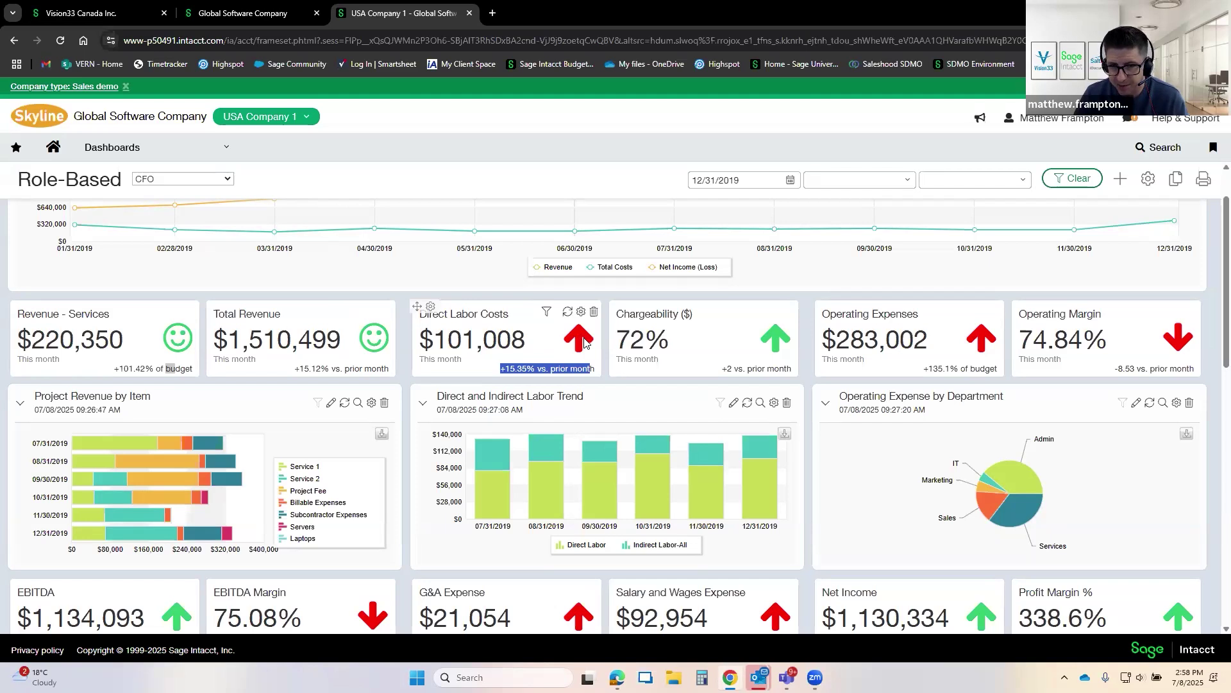
pyautogui.click(561, 373)
pyautogui.doubleClick(555, 369)
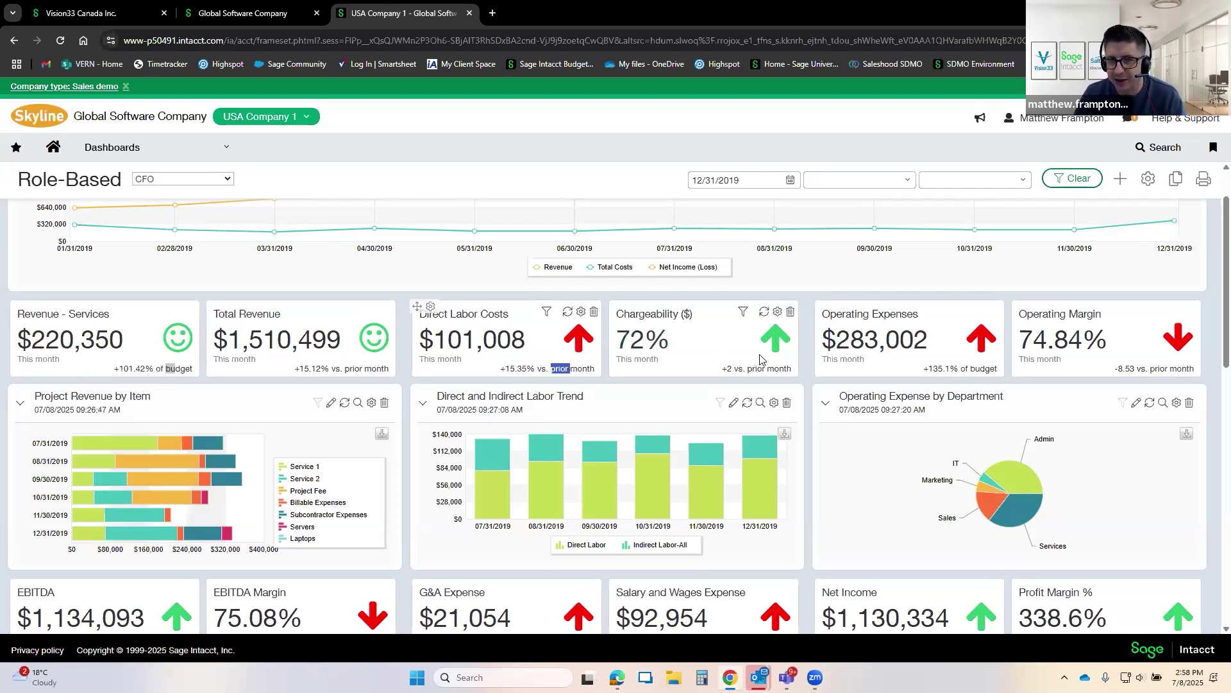
pyautogui.moveTo(925, 369); pyautogui.dragTo(975, 371)
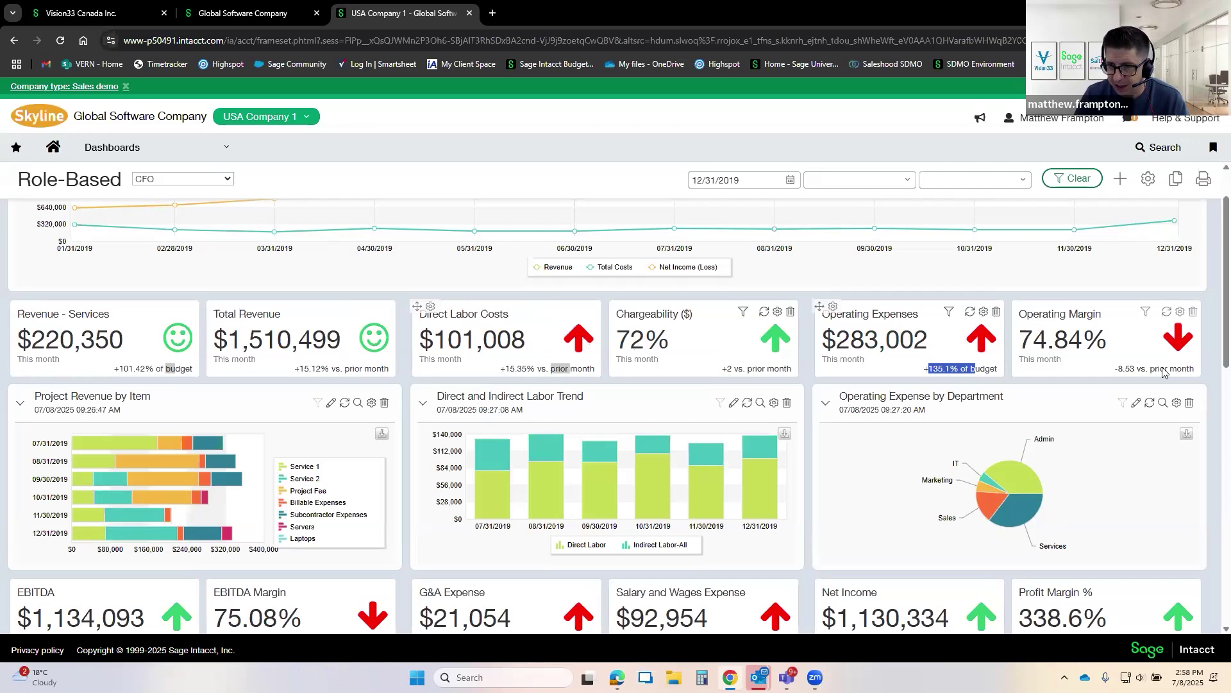
pyautogui.moveTo(1139, 371); pyautogui.dragTo(1127, 369)
# Step: Review the labor trend chart and check the G&A Expense card's variance against budget
pyautogui.scroll(-2, 203, 348)
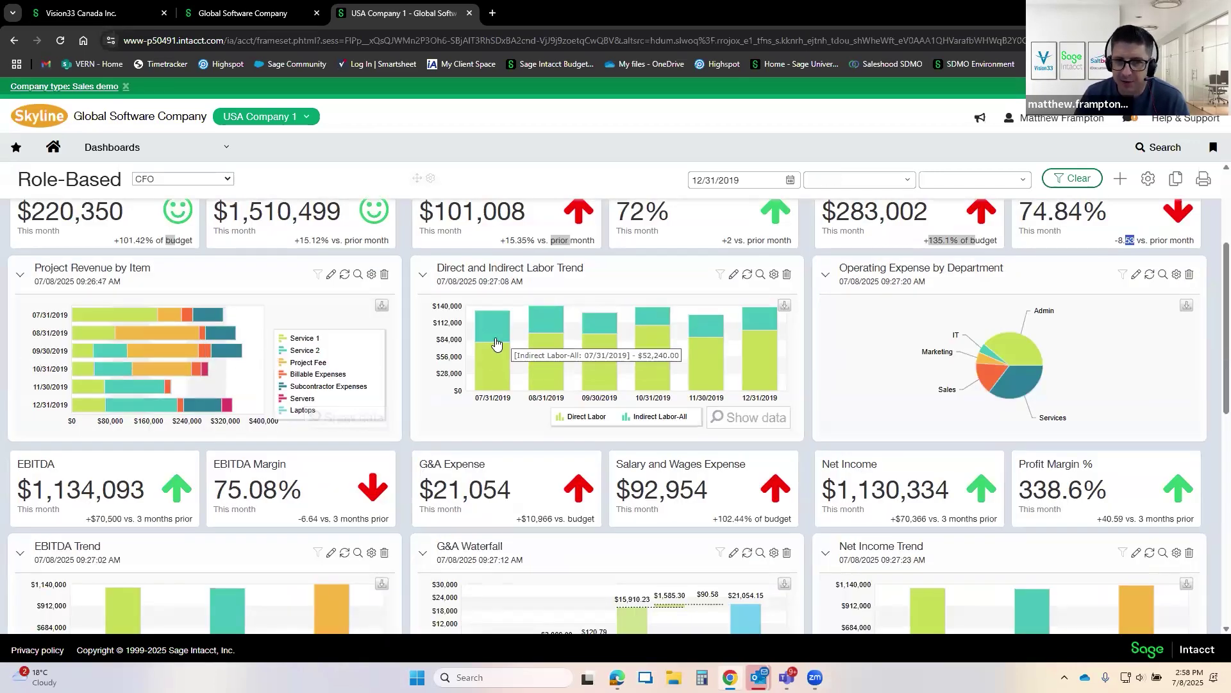
pyautogui.scroll(-1, 1026, 359)
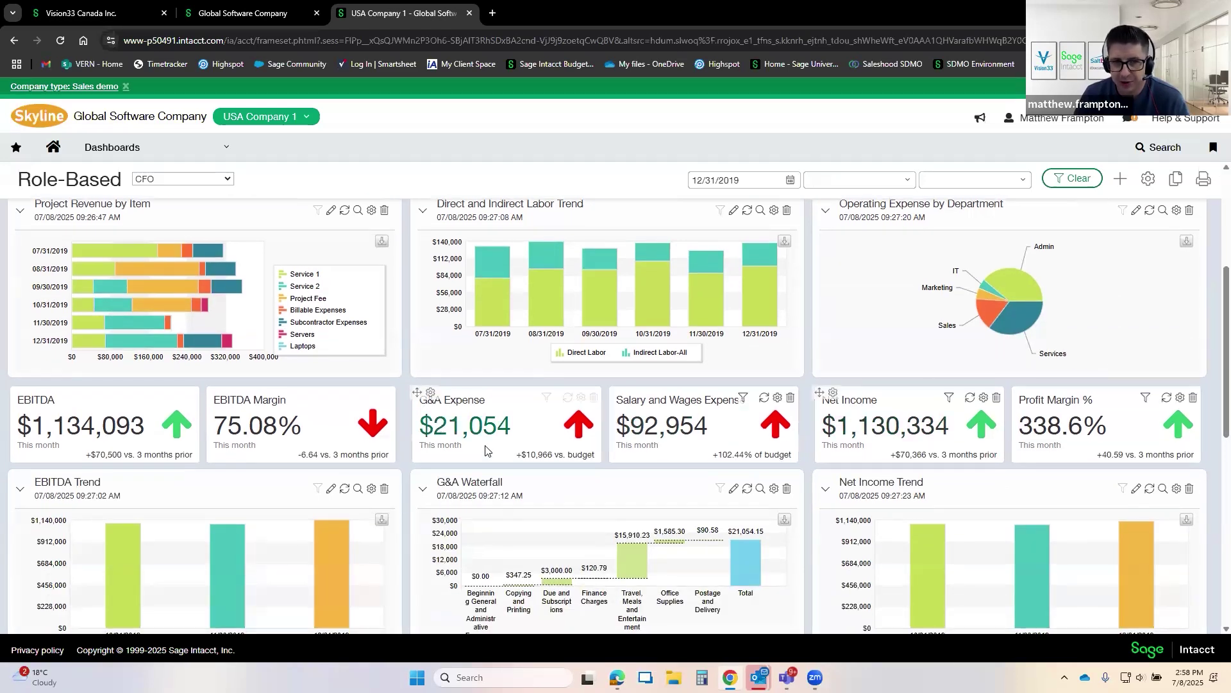
pyautogui.moveTo(519, 455); pyautogui.dragTo(579, 463)
pyautogui.doubleClick(545, 457)
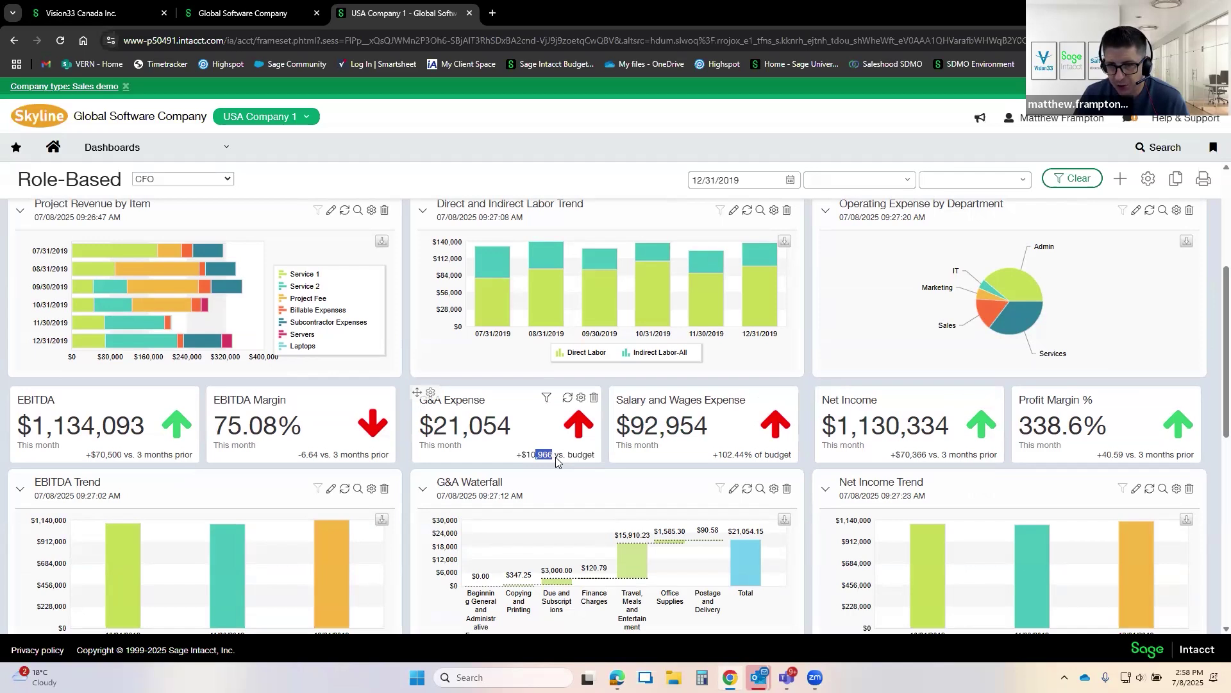
# Step: Check the Net Income and G&A Expense variances, and review the remaining cards and trend charts below them
pyautogui.moveTo(940, 456)
pyautogui.mouseDown()
pyautogui.moveTo(962, 458)
pyautogui.moveTo(895, 458)
pyautogui.moveTo(927, 458)
pyautogui.mouseUp()
pyautogui.moveTo(522, 456); pyautogui.dragTo(540, 457)
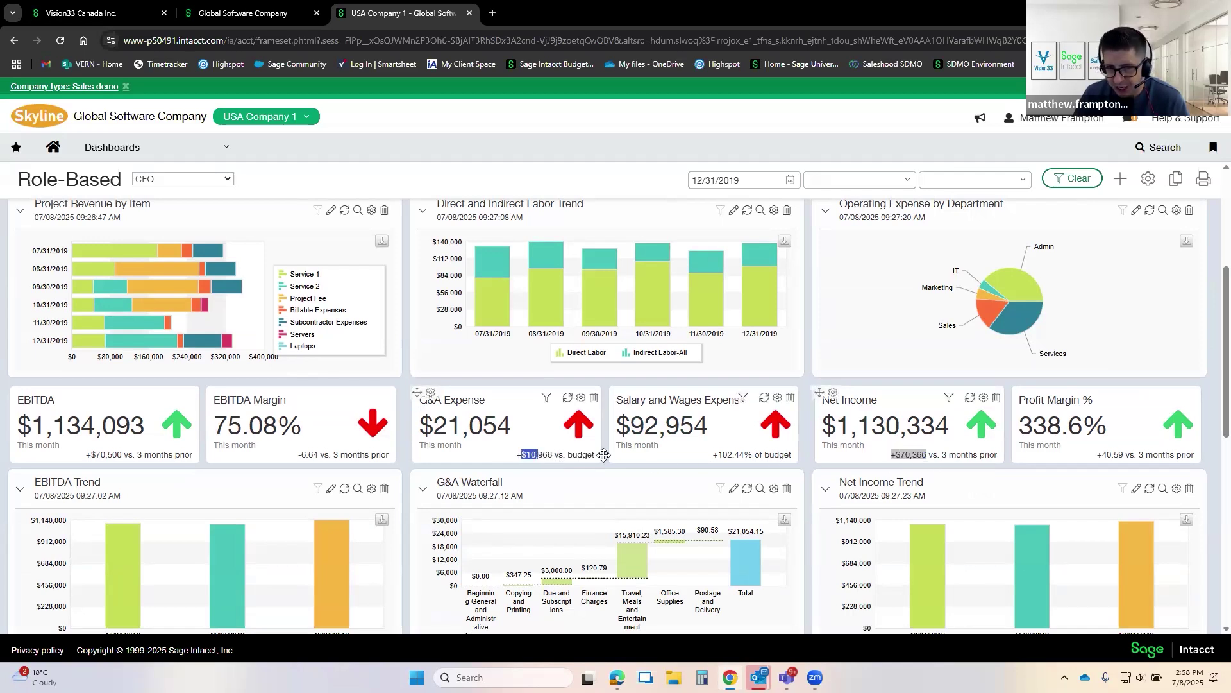
pyautogui.click(525, 457)
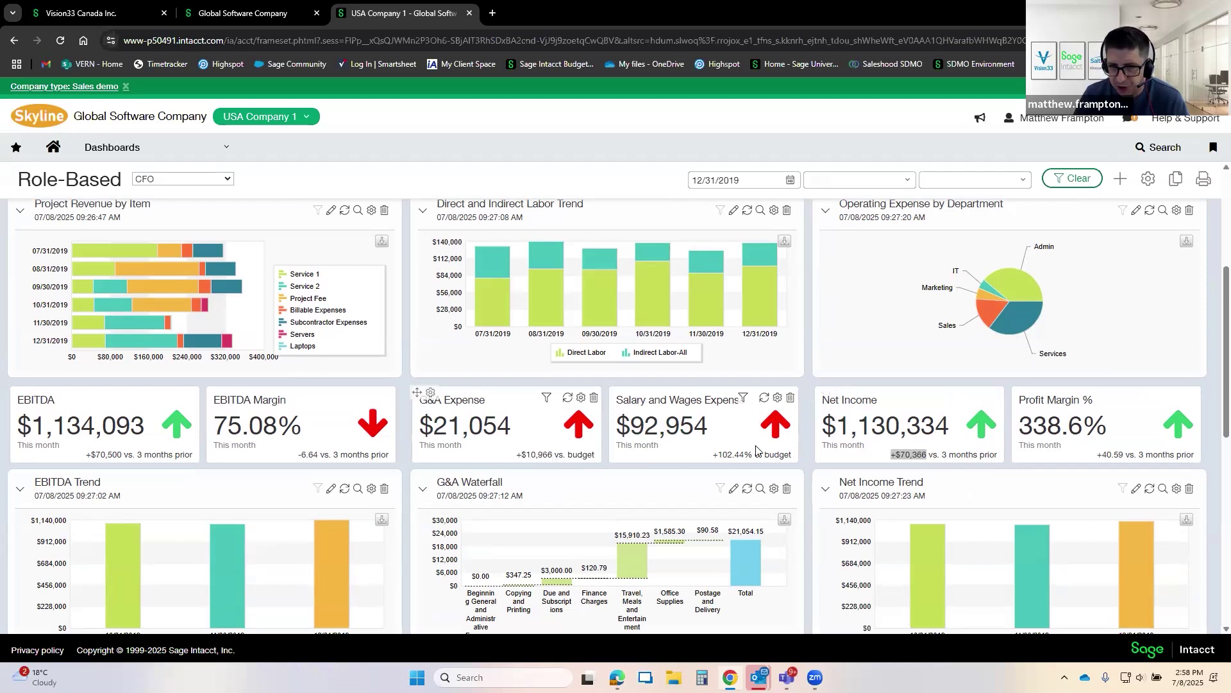
pyautogui.scroll(-3, 556, 390)
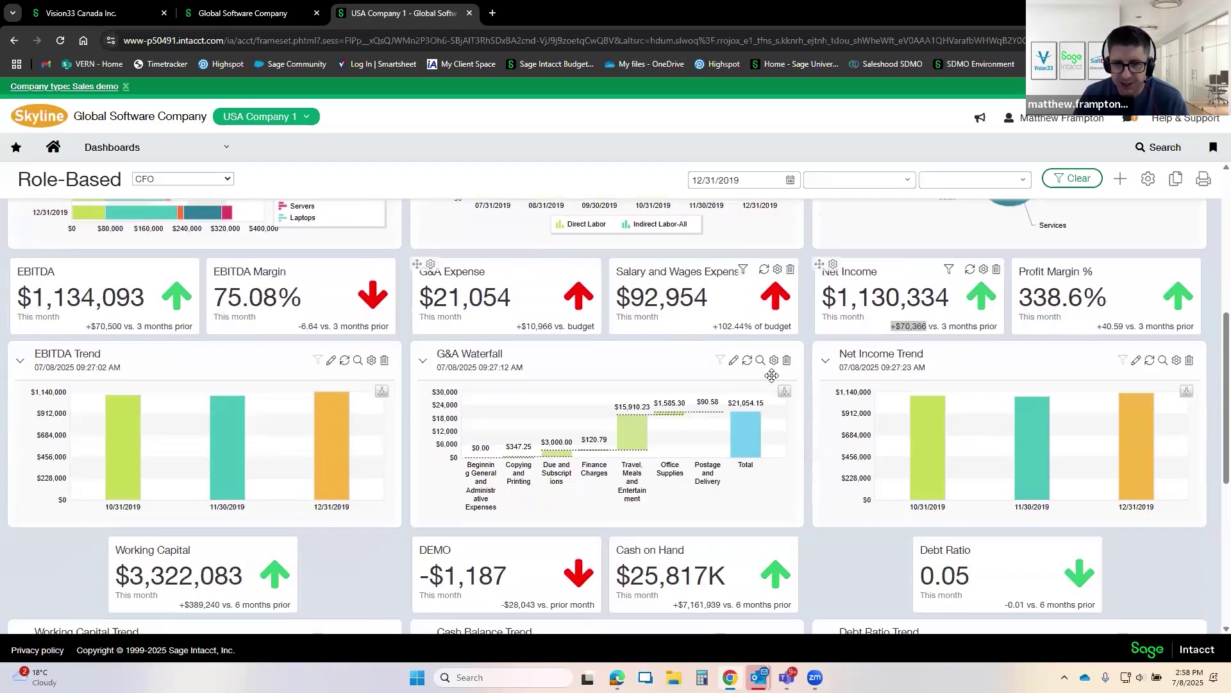
pyautogui.scroll(-1, 552, 381)
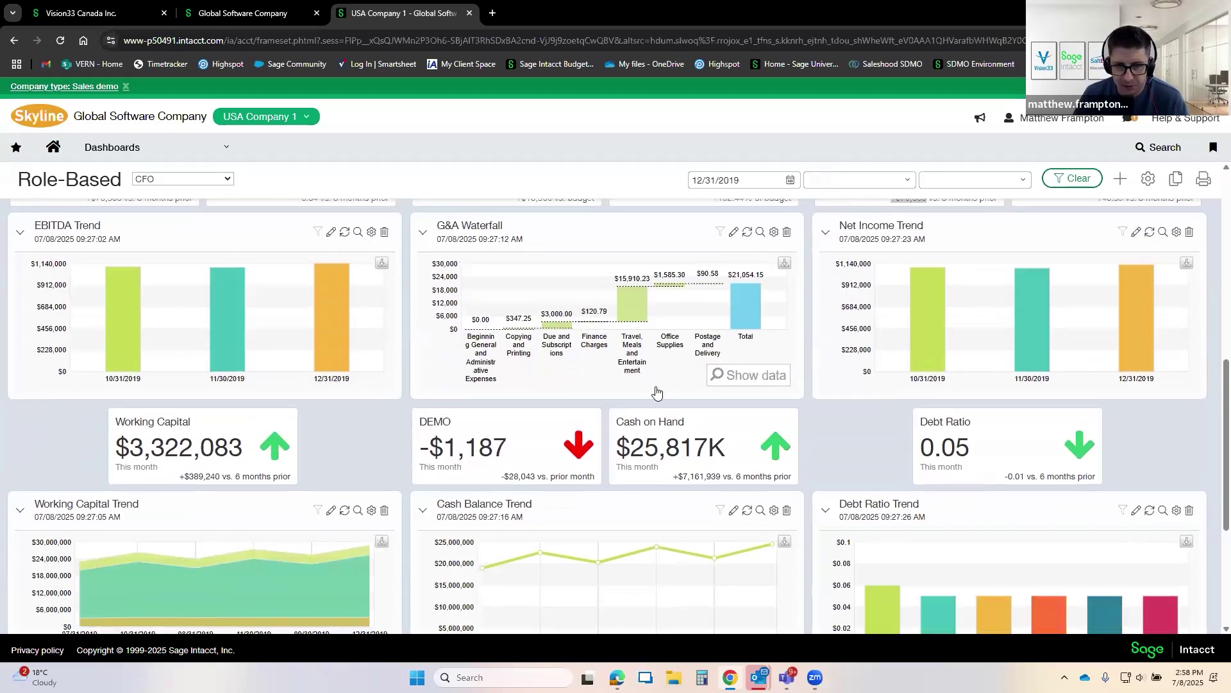
pyautogui.scroll(-3, 658, 392)
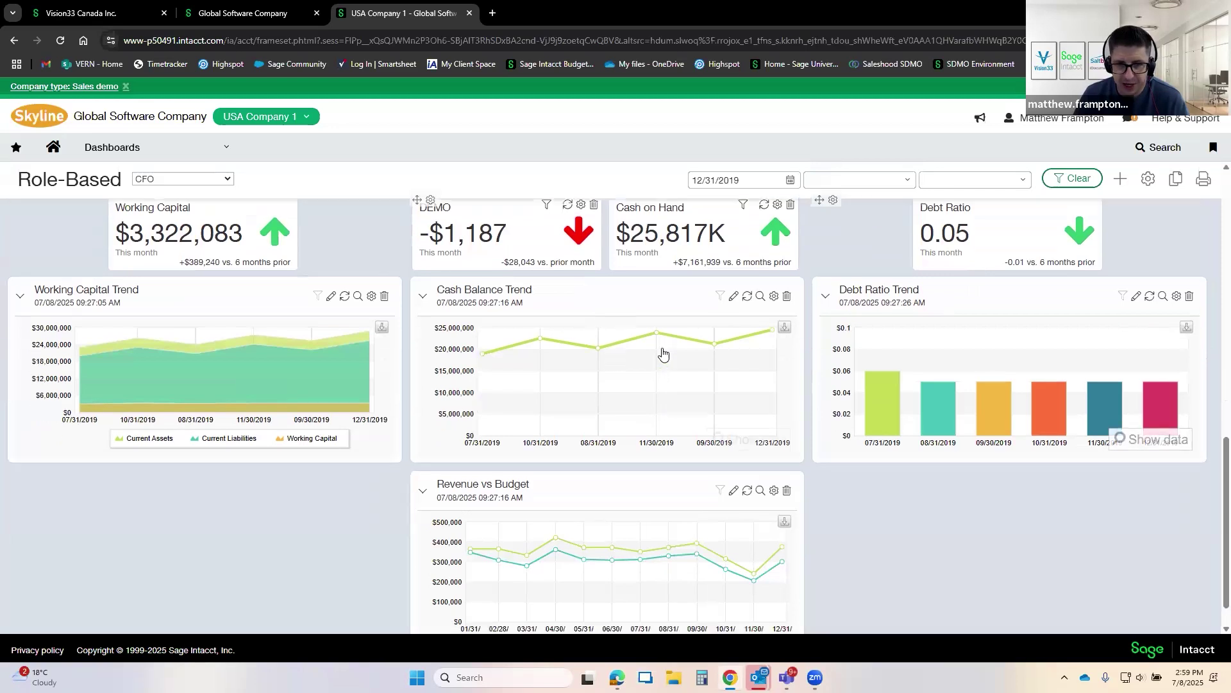
# Step: Hide and restore the Revenue, Total Costs and Net Income (Loss) series in the Company Performance chart
pyautogui.scroll(9, 664, 353)
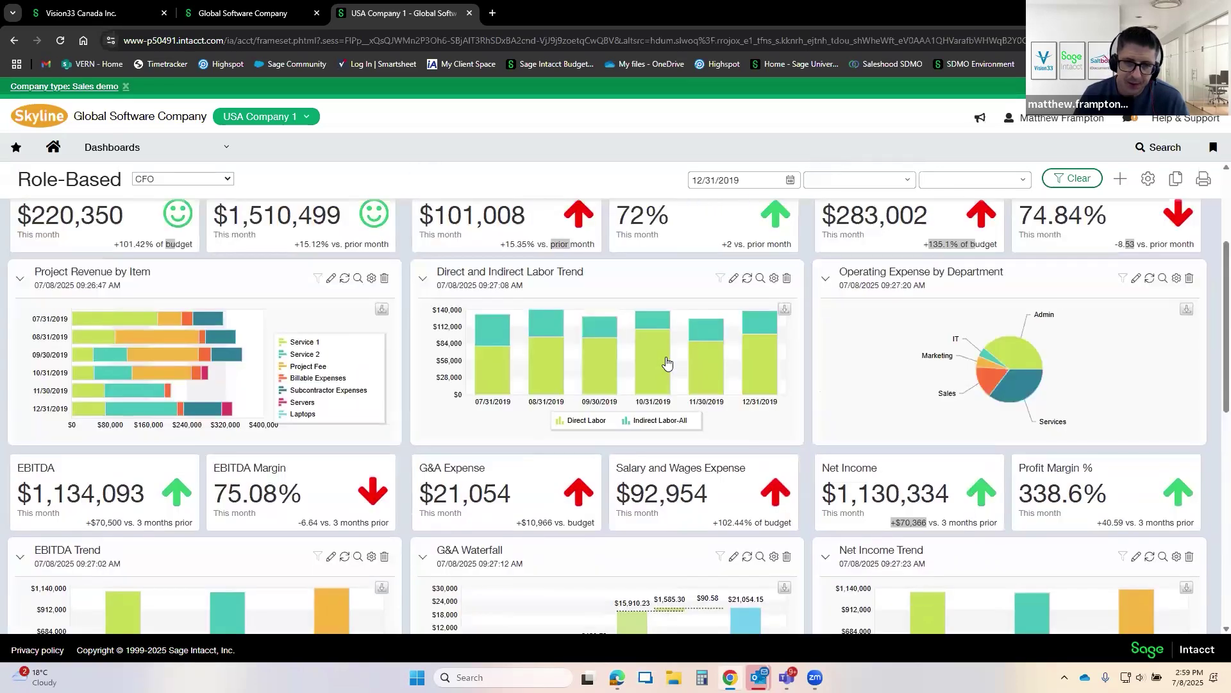
pyautogui.scroll(4, 666, 363)
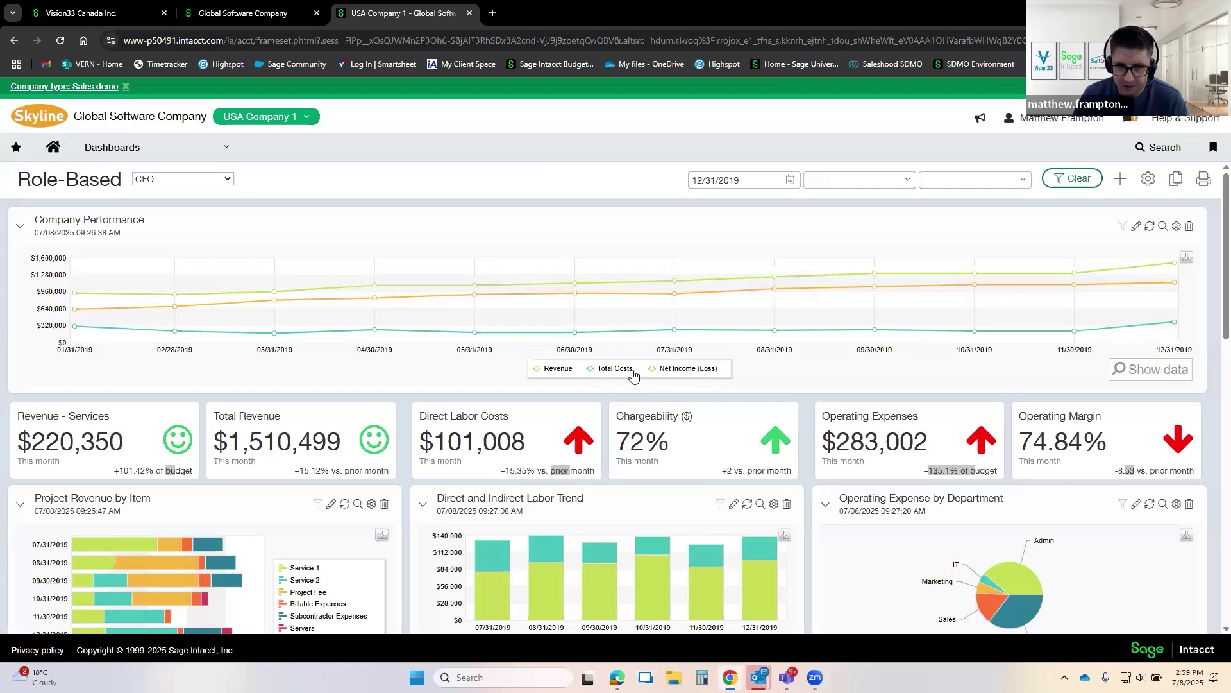
pyautogui.click(605, 370)
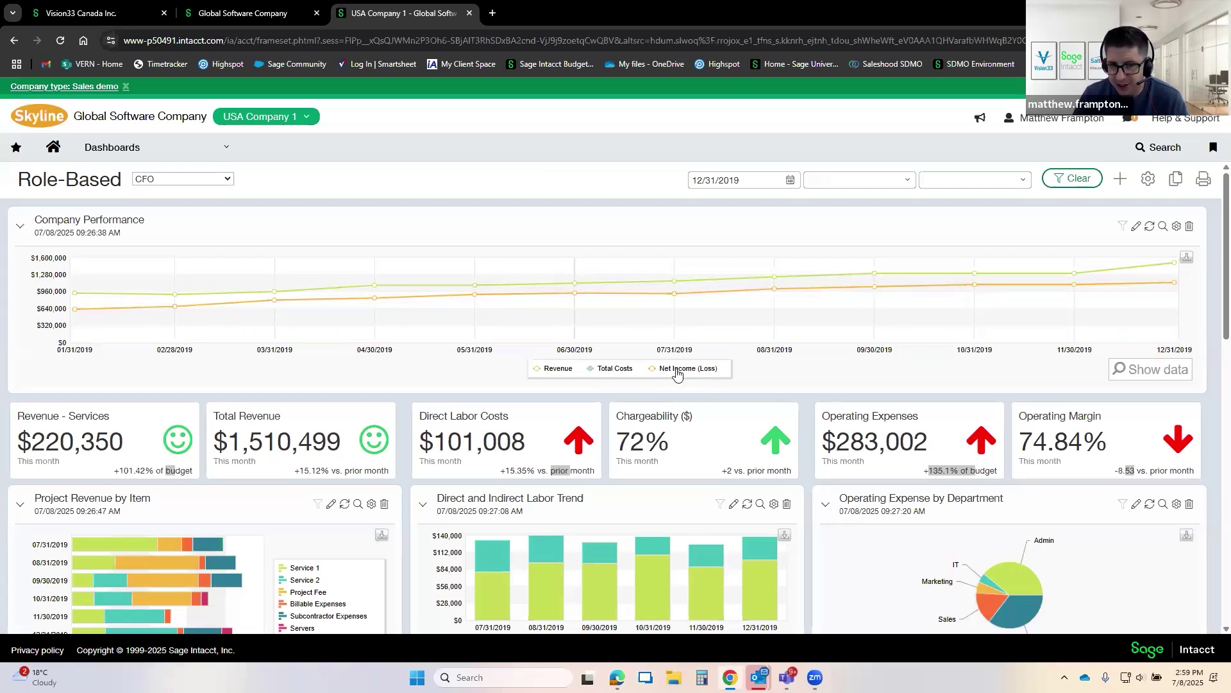
pyautogui.click(661, 369)
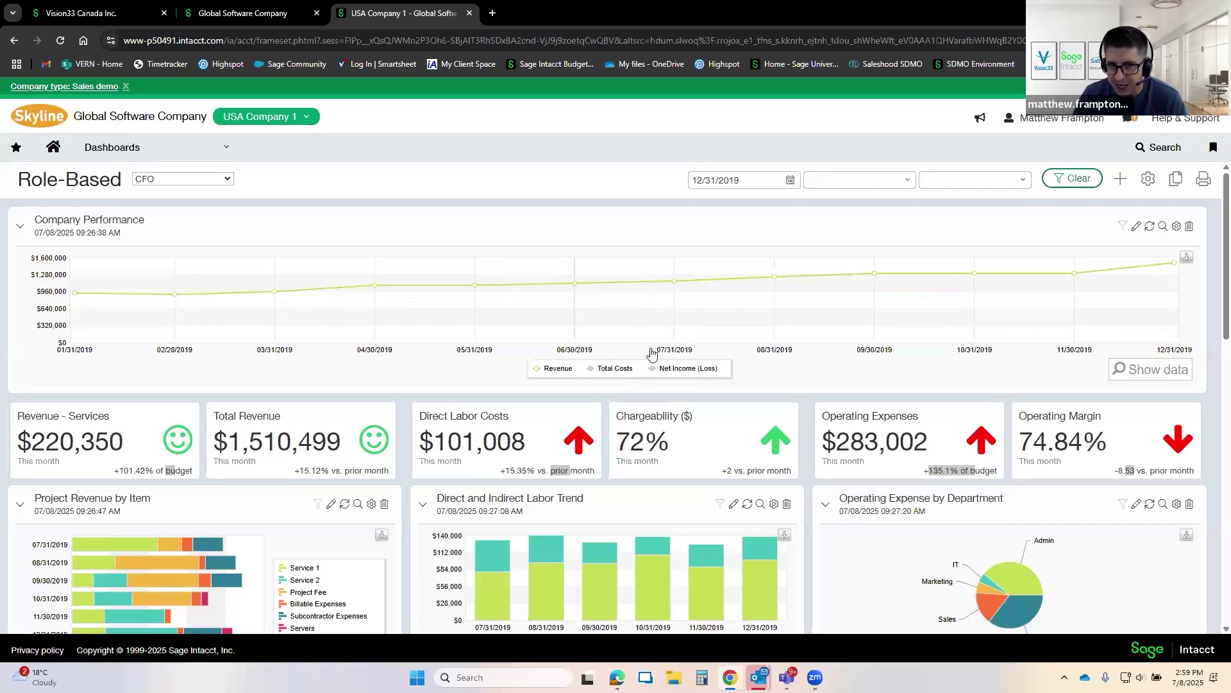
pyautogui.click(635, 370)
pyautogui.click(695, 369)
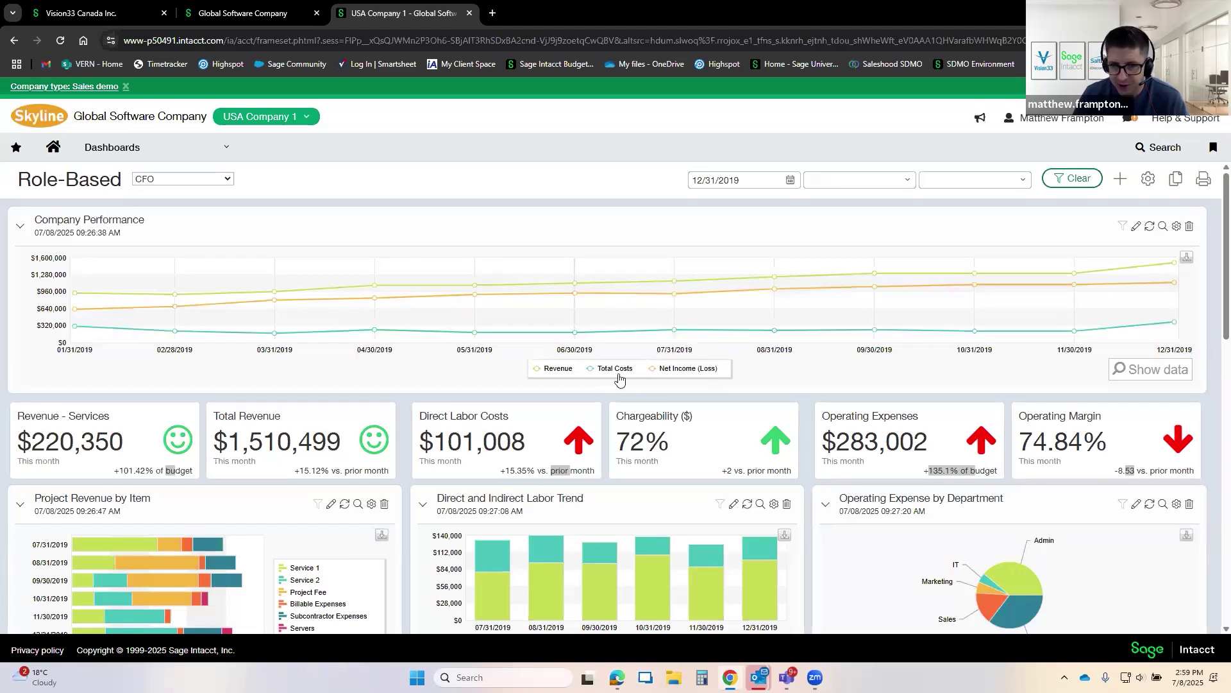
pyautogui.click(593, 369)
pyautogui.click(555, 369)
pyautogui.click(673, 369)
pyautogui.click(559, 371)
pyautogui.click(664, 371)
pyautogui.click(614, 370)
# Step: Hide individual items such as Service 1, Project Fee and Subcontractor Expenses in the Project Revenue by Item chart, and show them again
pyautogui.scroll(-3, 547, 399)
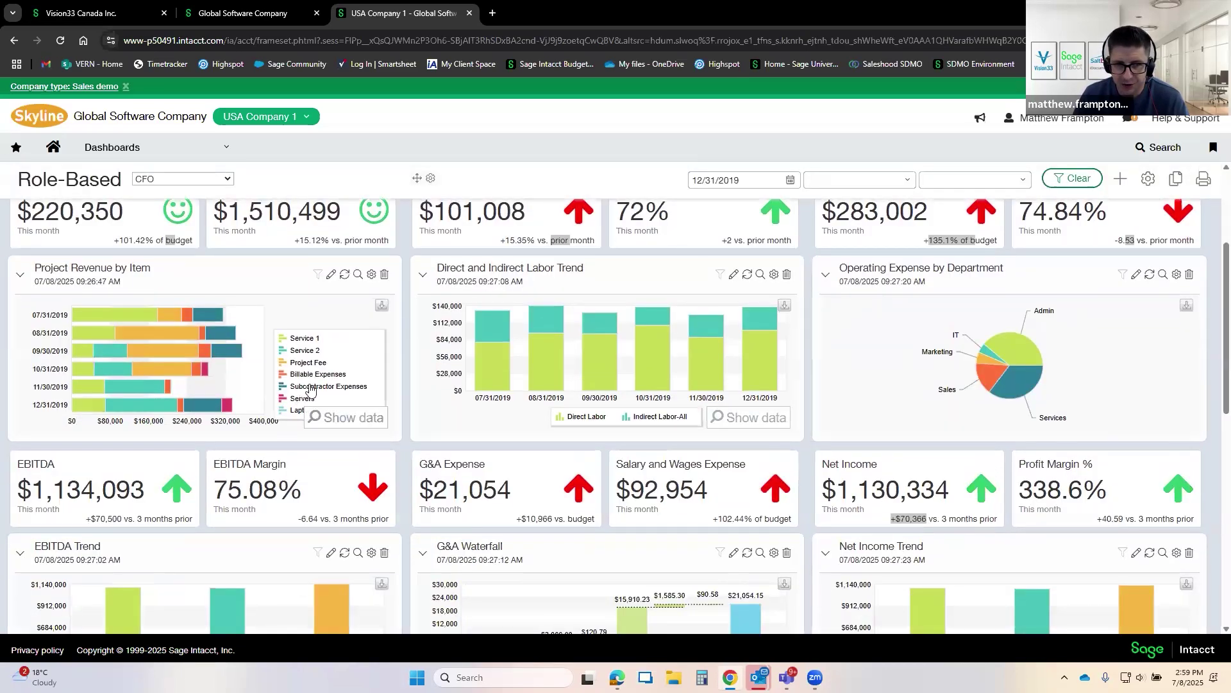
pyautogui.click(308, 363)
pyautogui.click(304, 338)
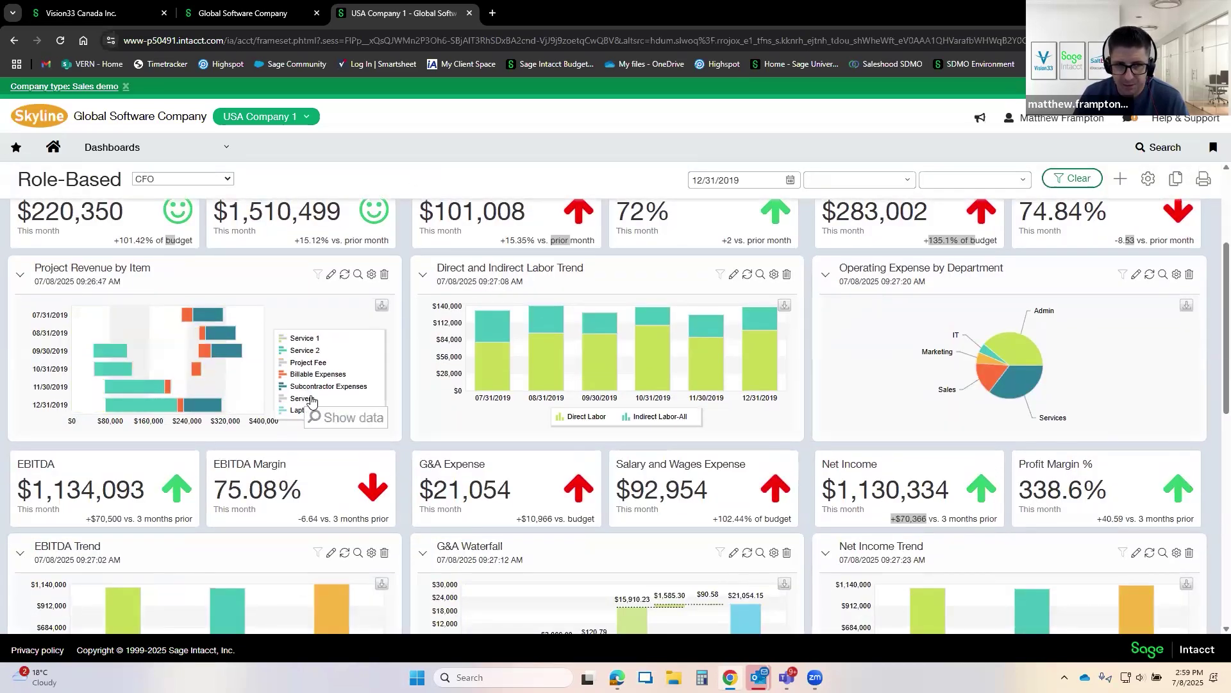
pyautogui.click(301, 386)
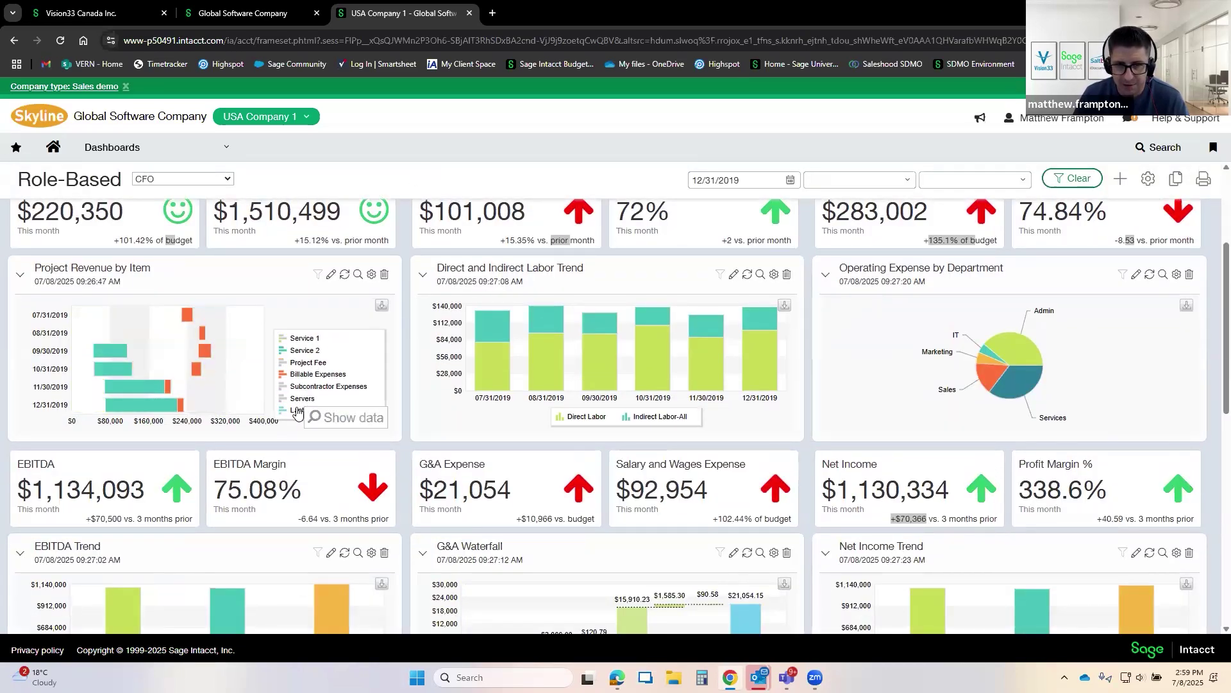
pyautogui.click(319, 374)
pyautogui.click(304, 338)
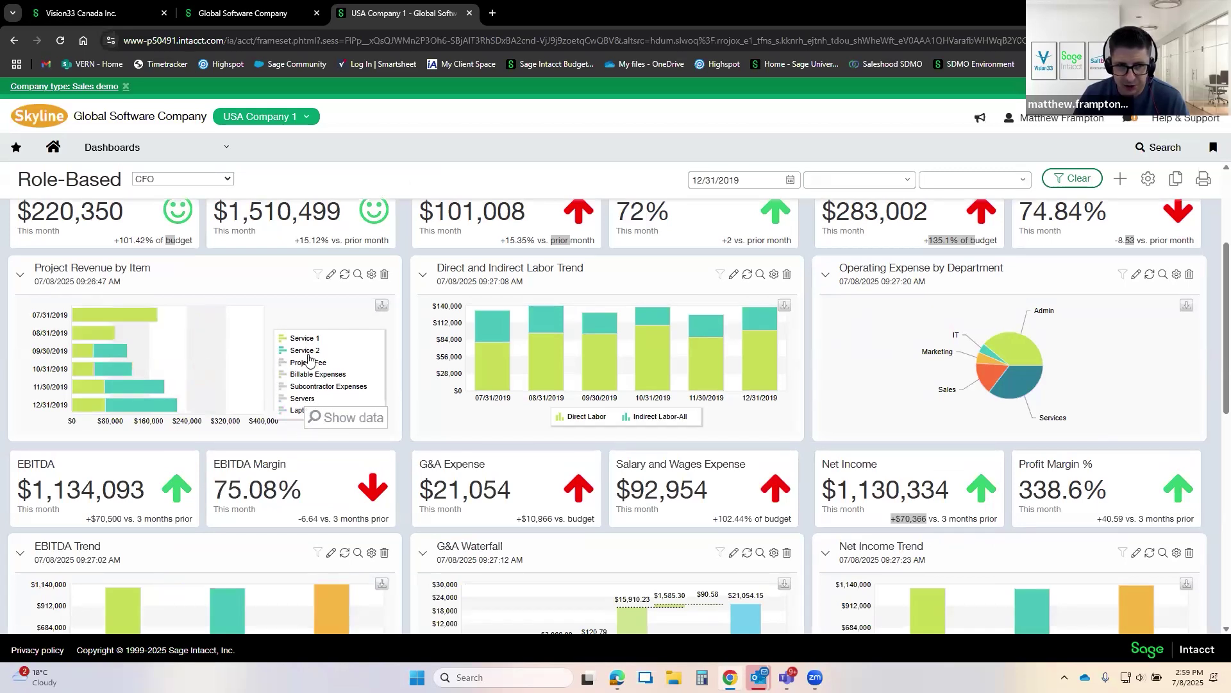
pyautogui.click(308, 363)
pyautogui.click(314, 374)
pyautogui.click(316, 386)
pyautogui.click(301, 398)
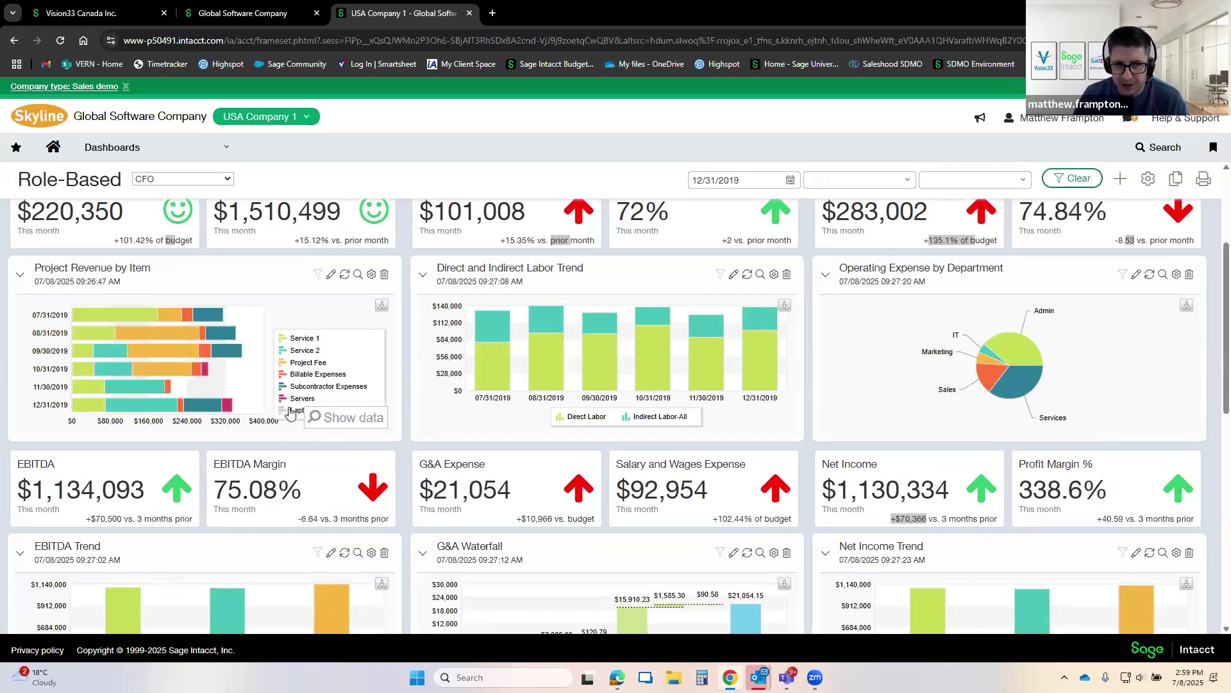
# Step: Show the Company Performance chart as a data table, inspect its monthly revenue figures, and return it to the graph
pyautogui.scroll(4, 305, 398)
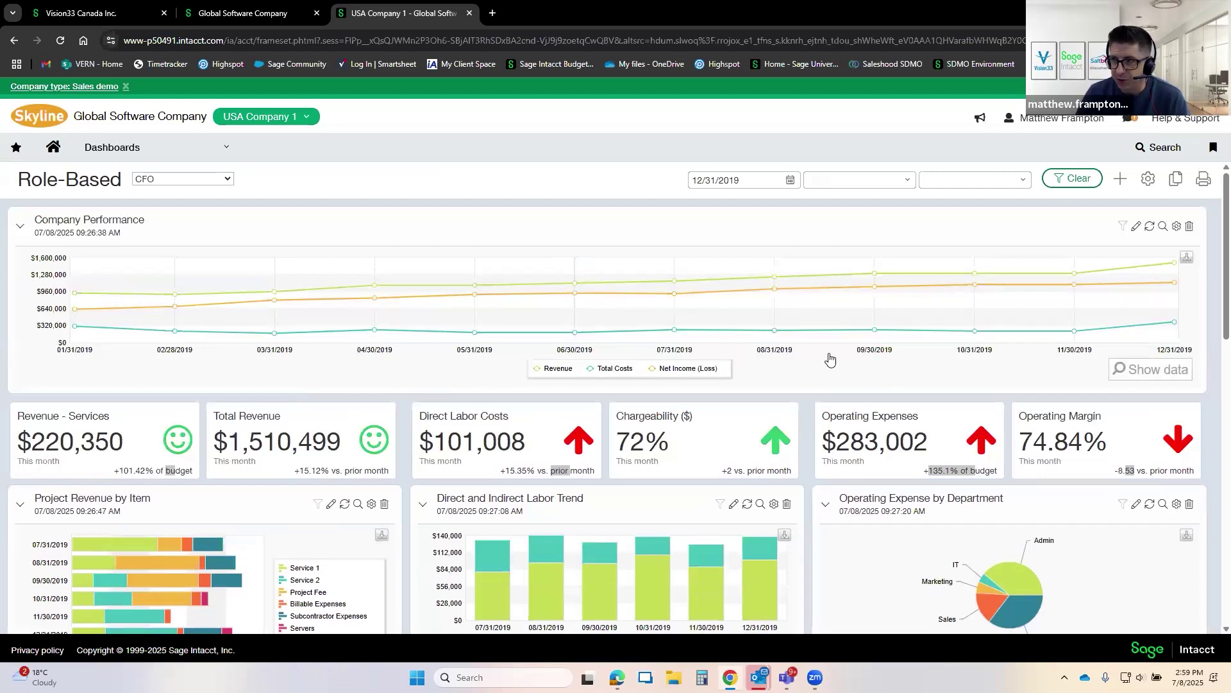
pyautogui.click(1132, 374)
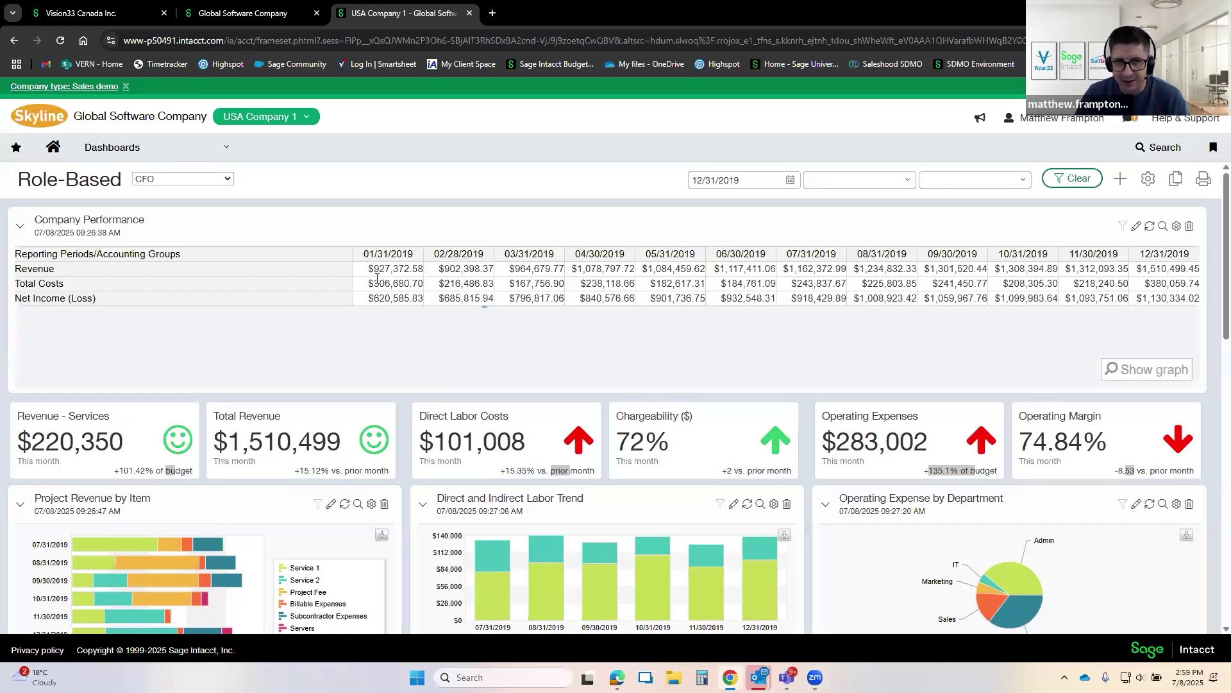
pyautogui.moveTo(374, 269); pyautogui.dragTo(495, 269)
pyautogui.moveTo(585, 269); pyautogui.dragTo(667, 270)
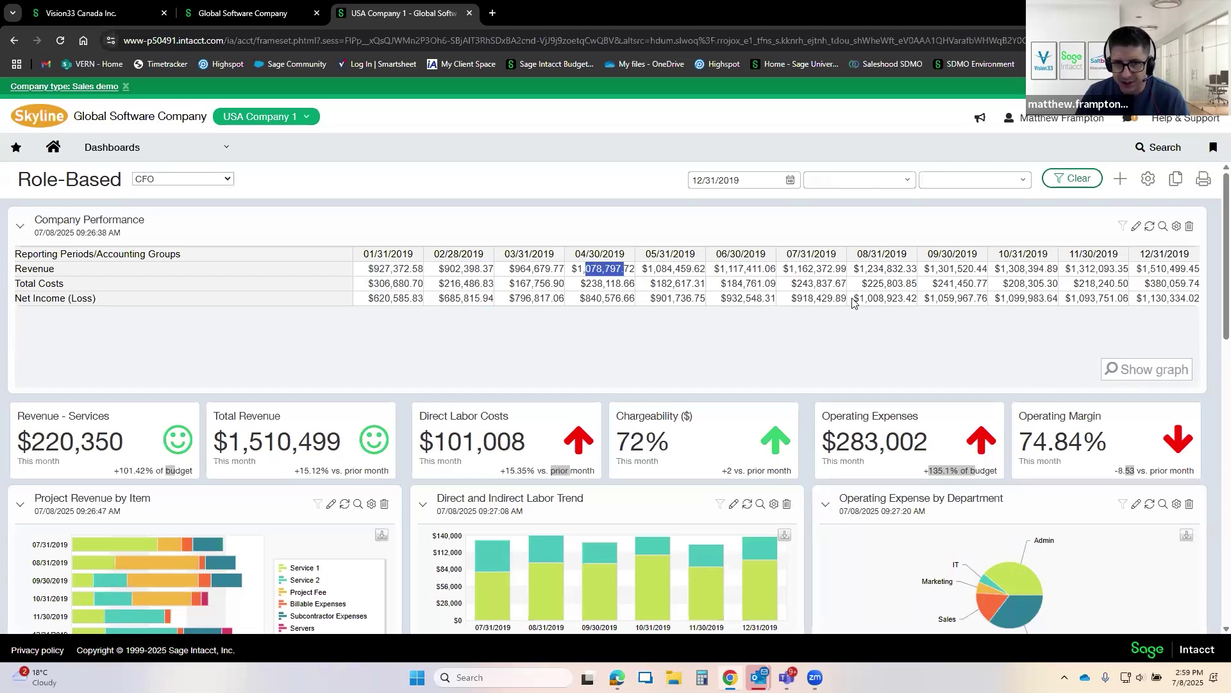
pyautogui.click(1143, 372)
# Step: View the data tables behind the project revenue, operating expense and labor trend charts, and restore their graphs
pyautogui.scroll(-5, 353, 391)
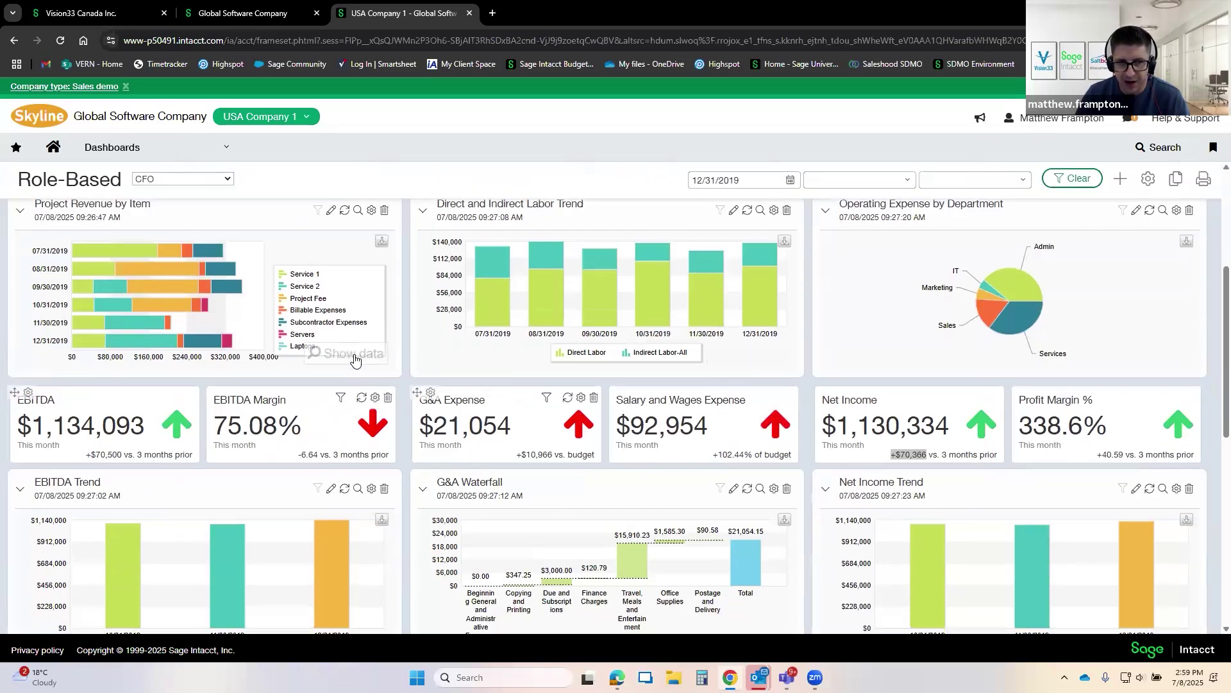
pyautogui.click(351, 354)
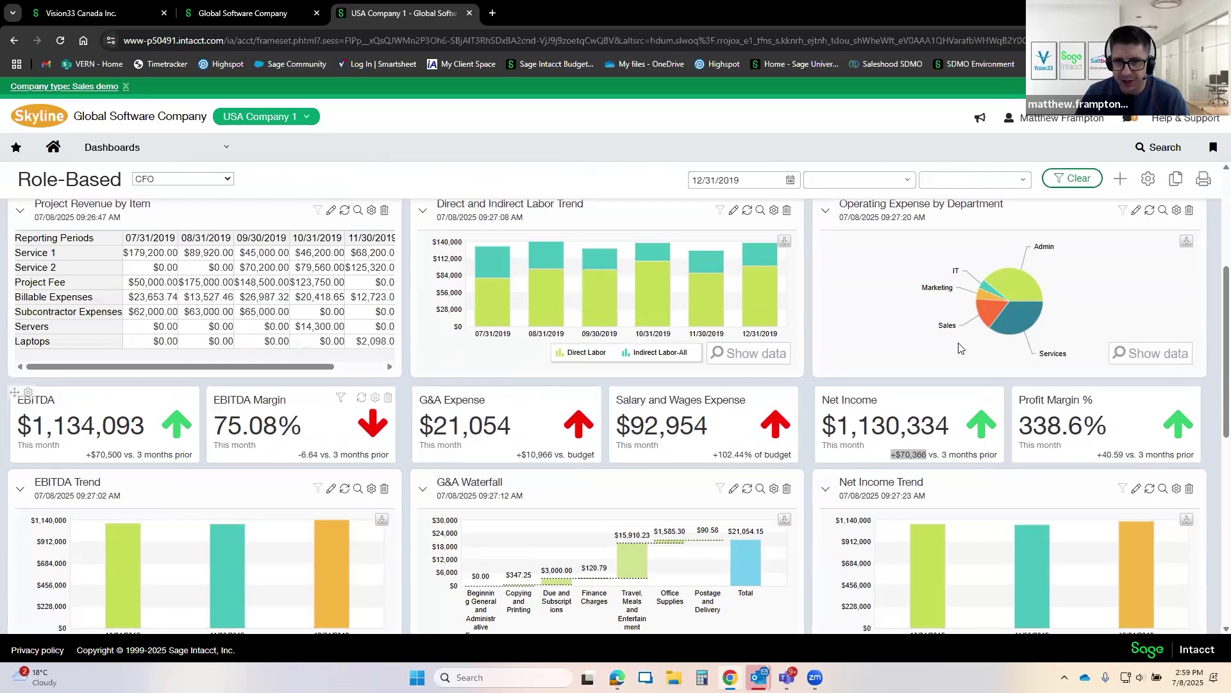
pyautogui.click(1162, 355)
pyautogui.click(749, 353)
pyautogui.scroll(1, 750, 384)
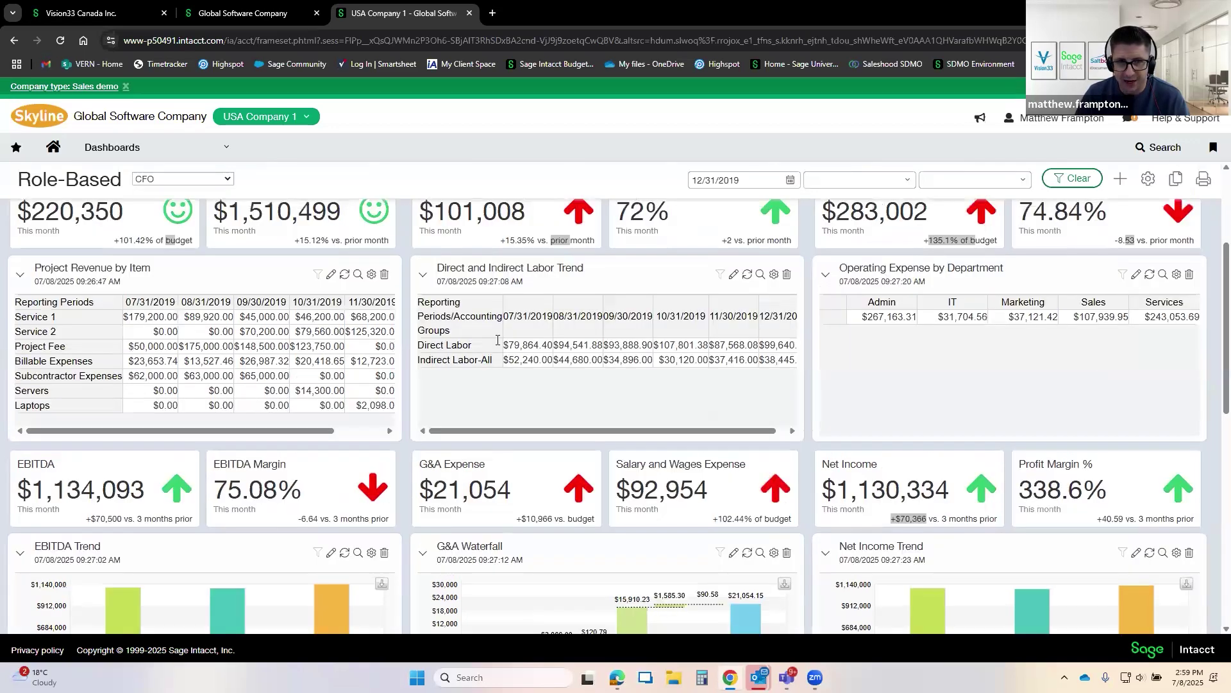
pyautogui.click(338, 417)
pyautogui.click(752, 418)
# Step: Drill from the 07/31/2019 Revenue point in Company Performance into the Contract Subscriptions - Unbilled ledger entries, and return to the dashboard
pyautogui.scroll(4, 930, 424)
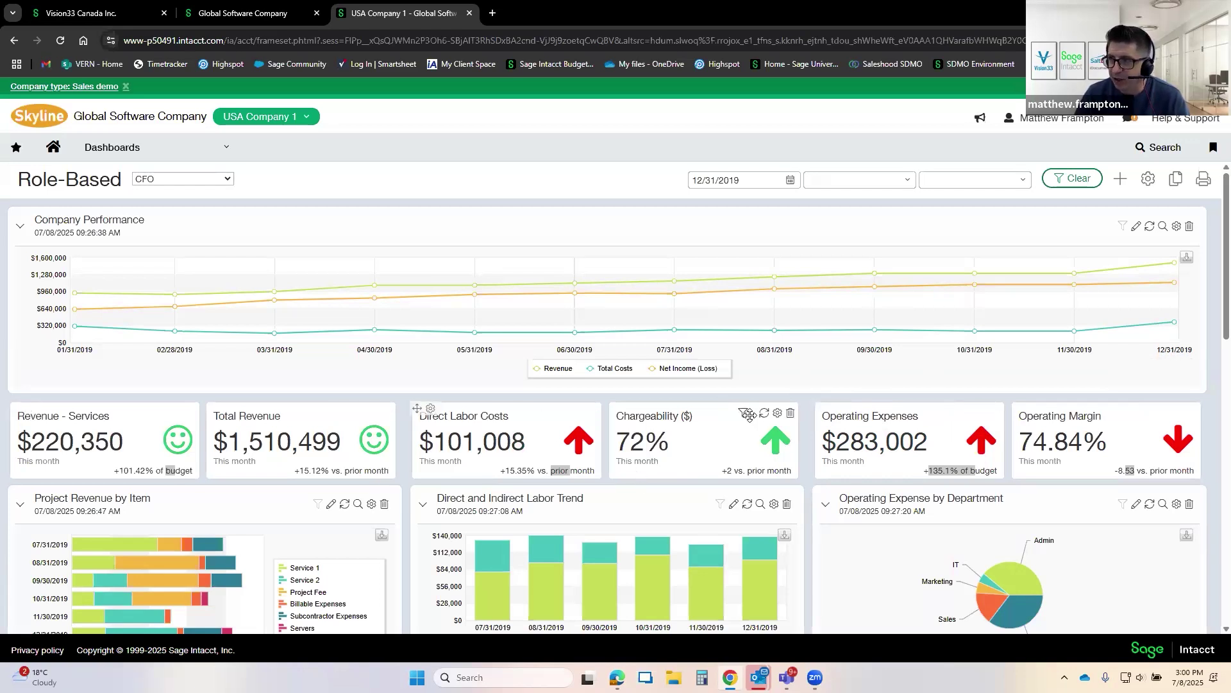
pyautogui.moveTo(673, 283)
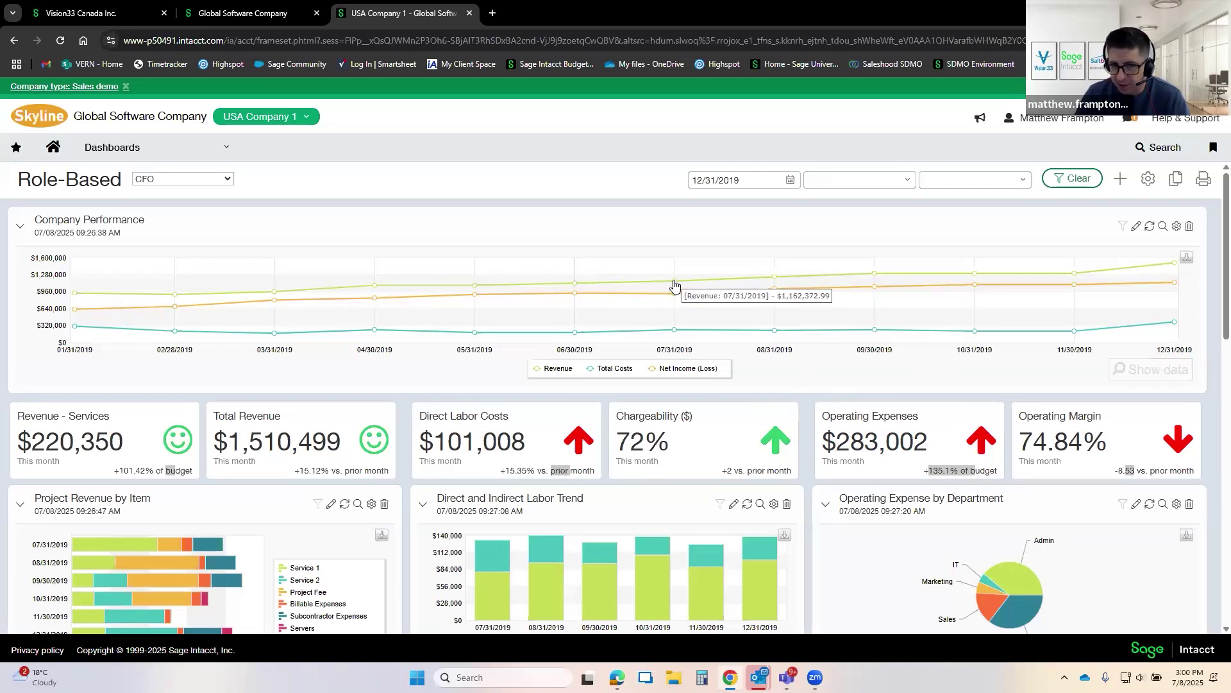
pyautogui.click(673, 284)
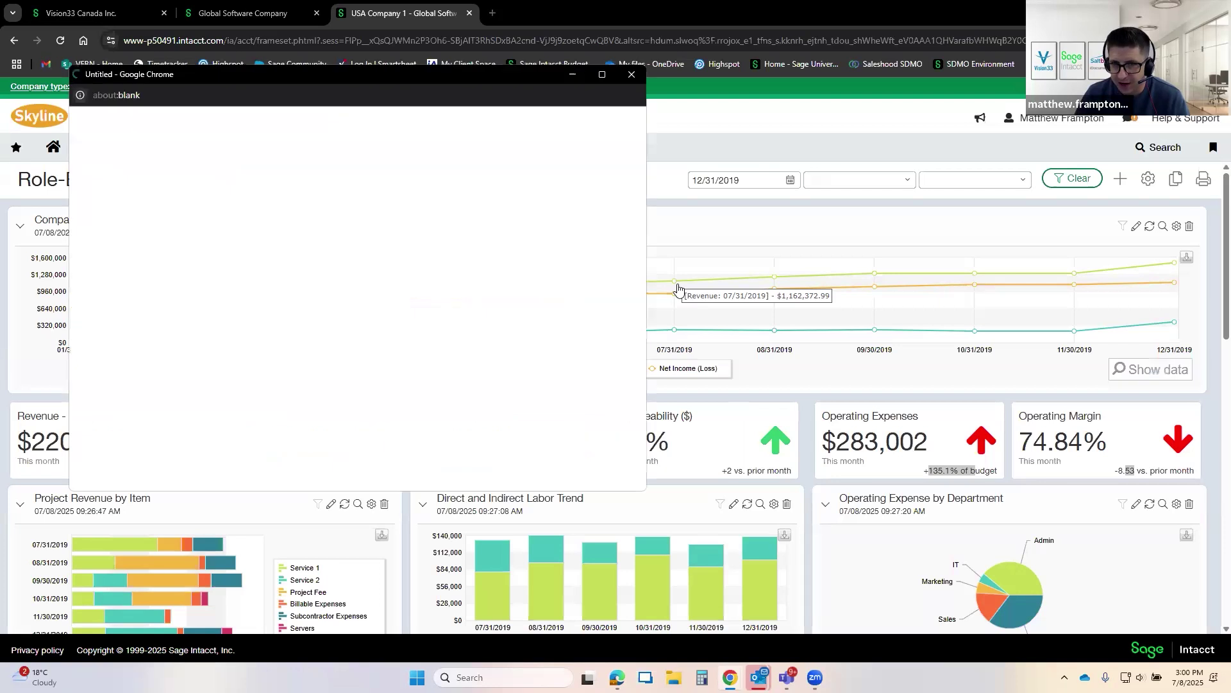
pyautogui.click(603, 76)
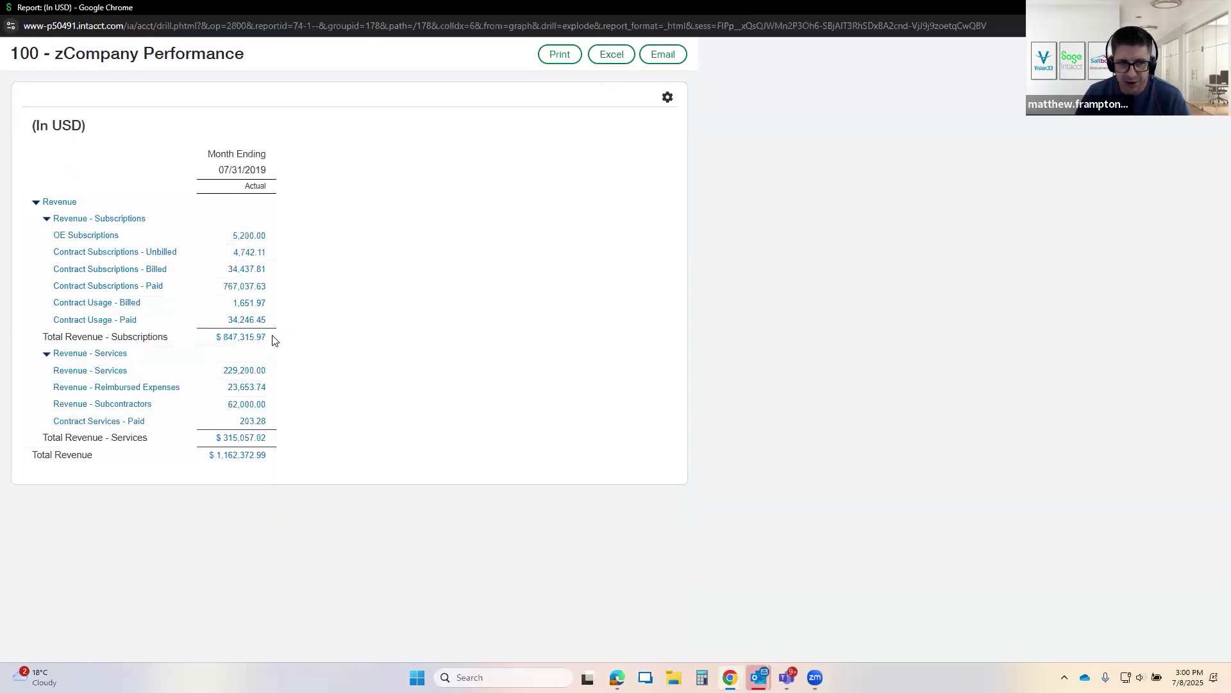
pyautogui.click(255, 255)
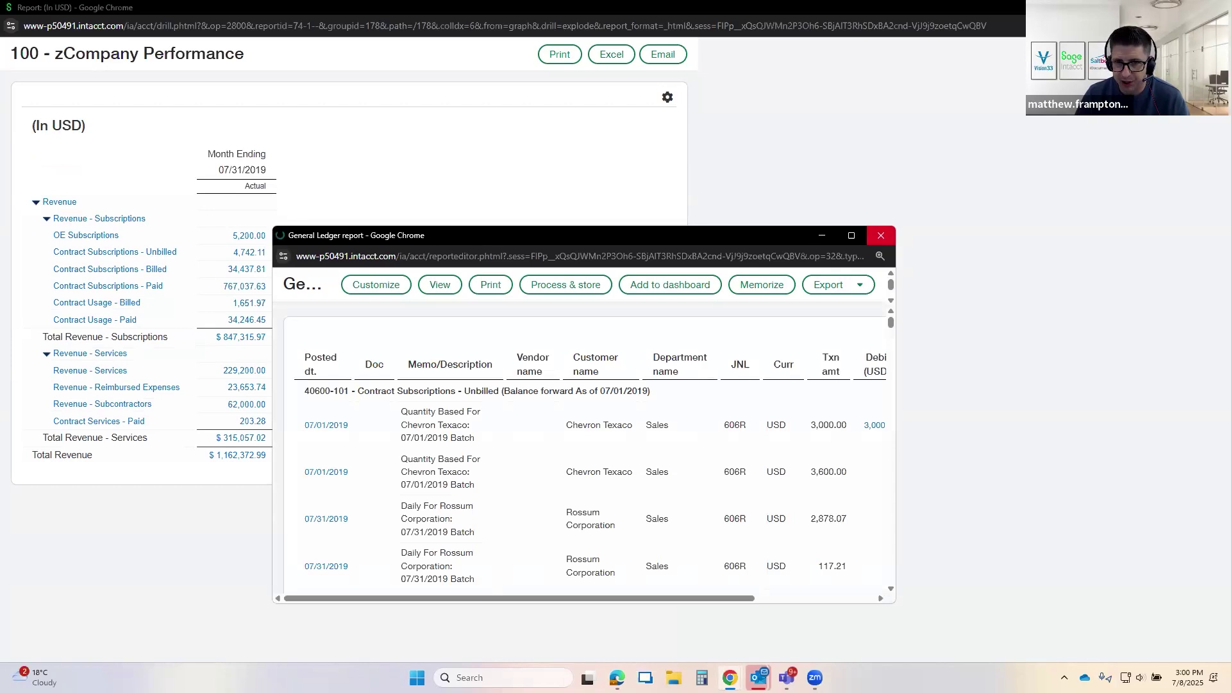
pyautogui.click(880, 235)
pyautogui.hotkey('alt', 'Tab')
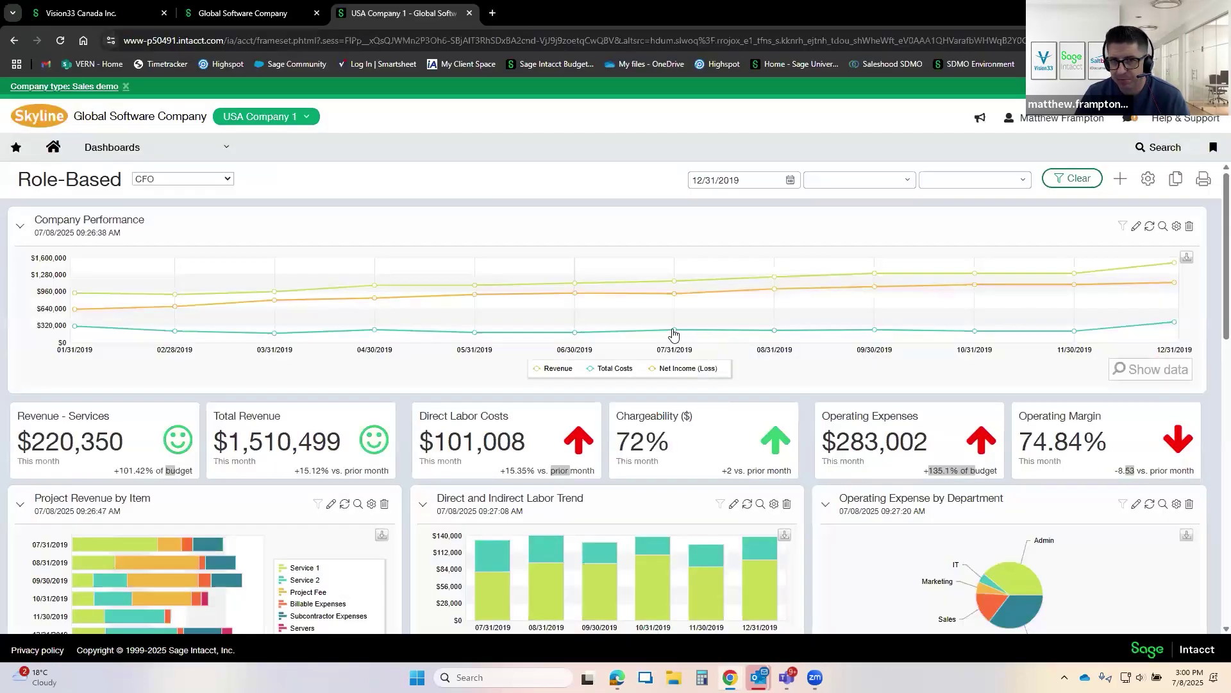
# Step: Drill into the 06/30/2019 Total Costs point, look through its account breakdown, and close the report
pyautogui.click(576, 334)
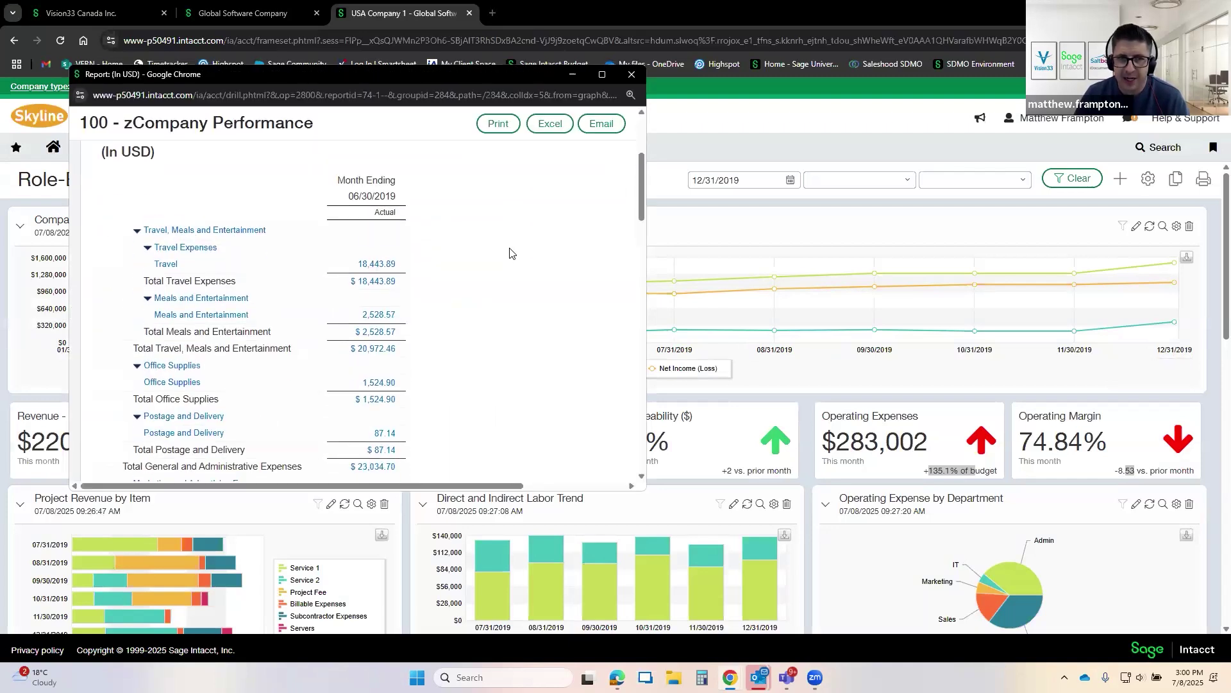
pyautogui.click(603, 75)
pyautogui.scroll(-3, 558, 205)
pyautogui.scroll(3, 616, 360)
pyautogui.click(1217, 7)
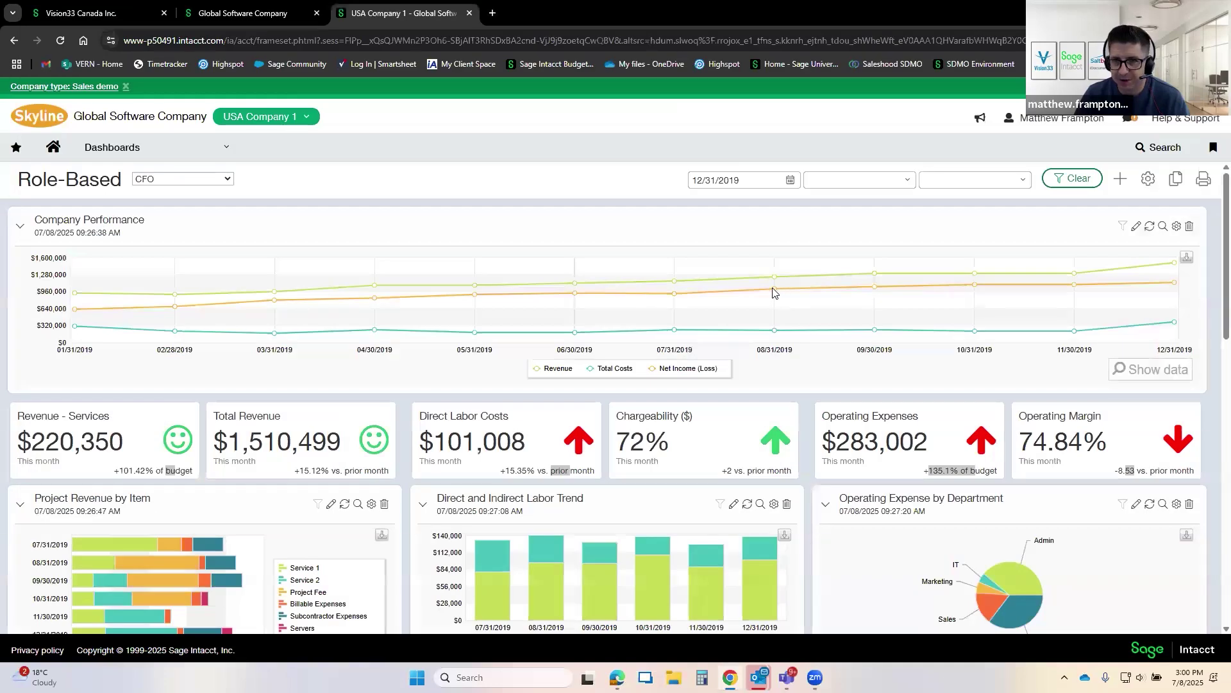
# Step: Drill into the 08/31/2019 Net Income (Loss) point, look through its account breakdown, and close the report
pyautogui.click(774, 293)
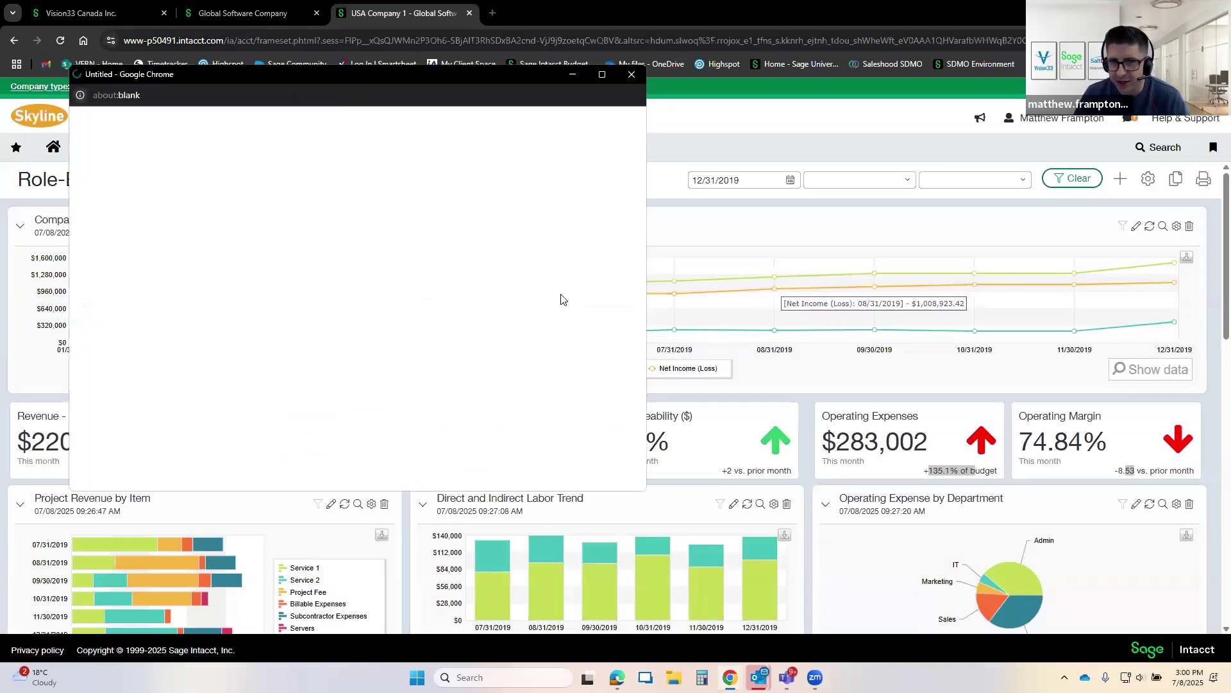
pyautogui.click(603, 75)
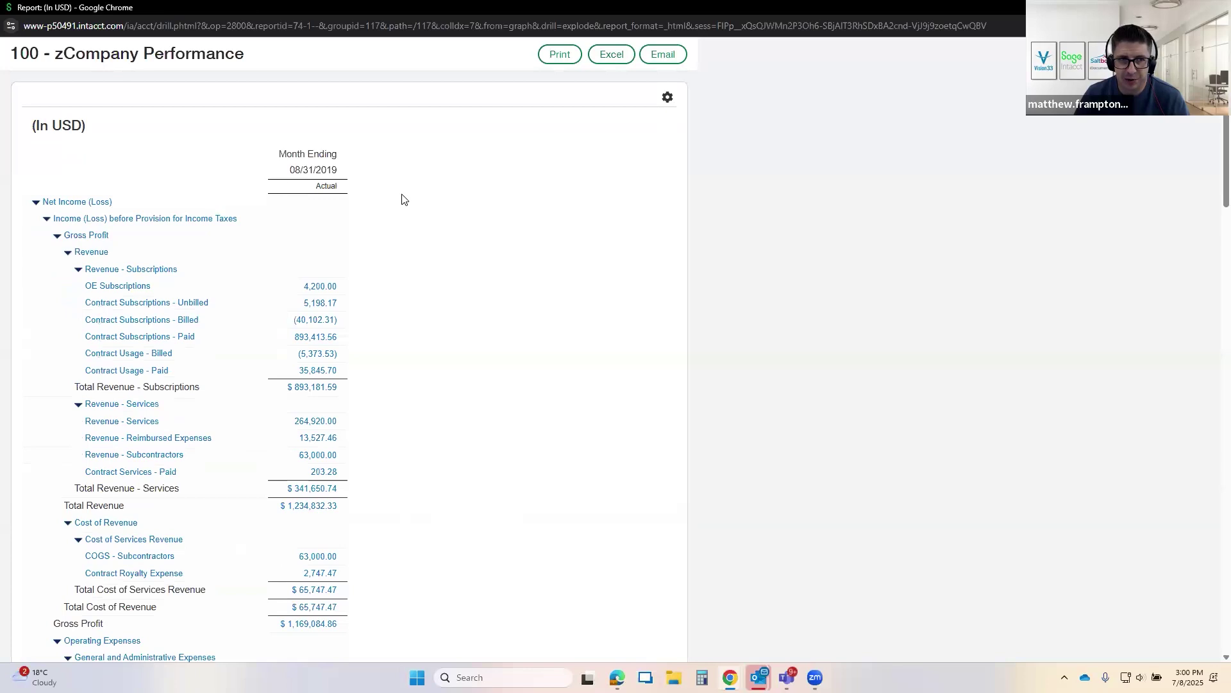
pyautogui.scroll(-3, 403, 200)
pyautogui.scroll(3, 430, 205)
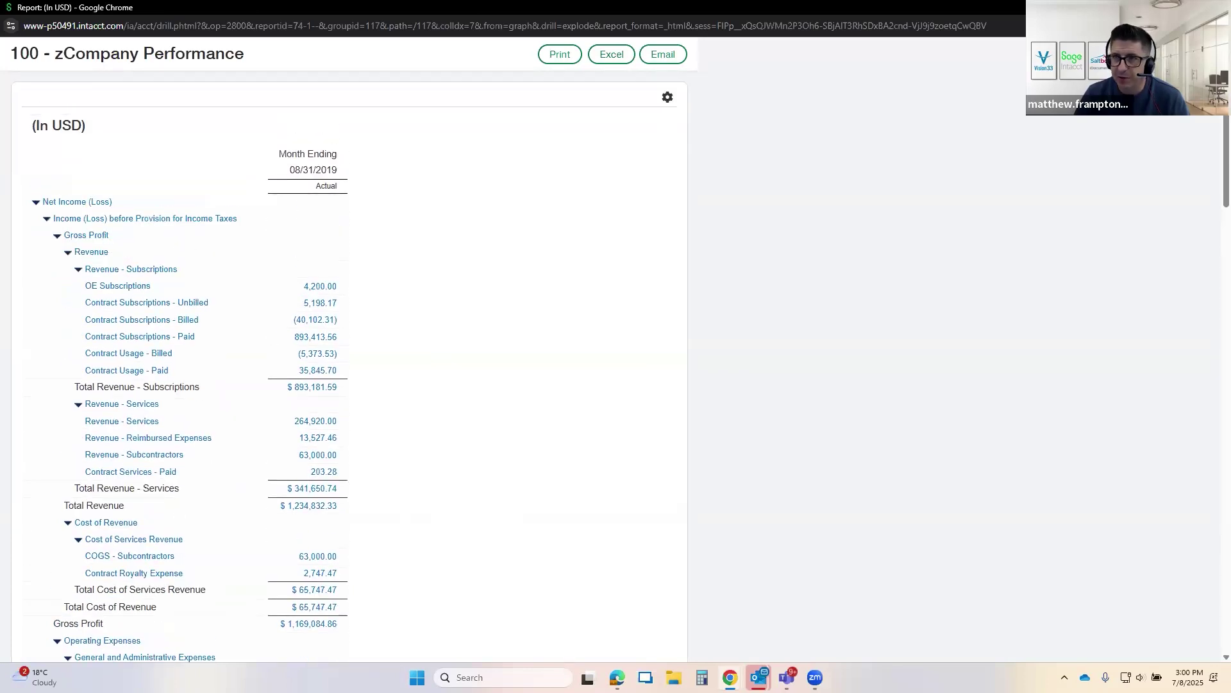
pyautogui.click(1216, 7)
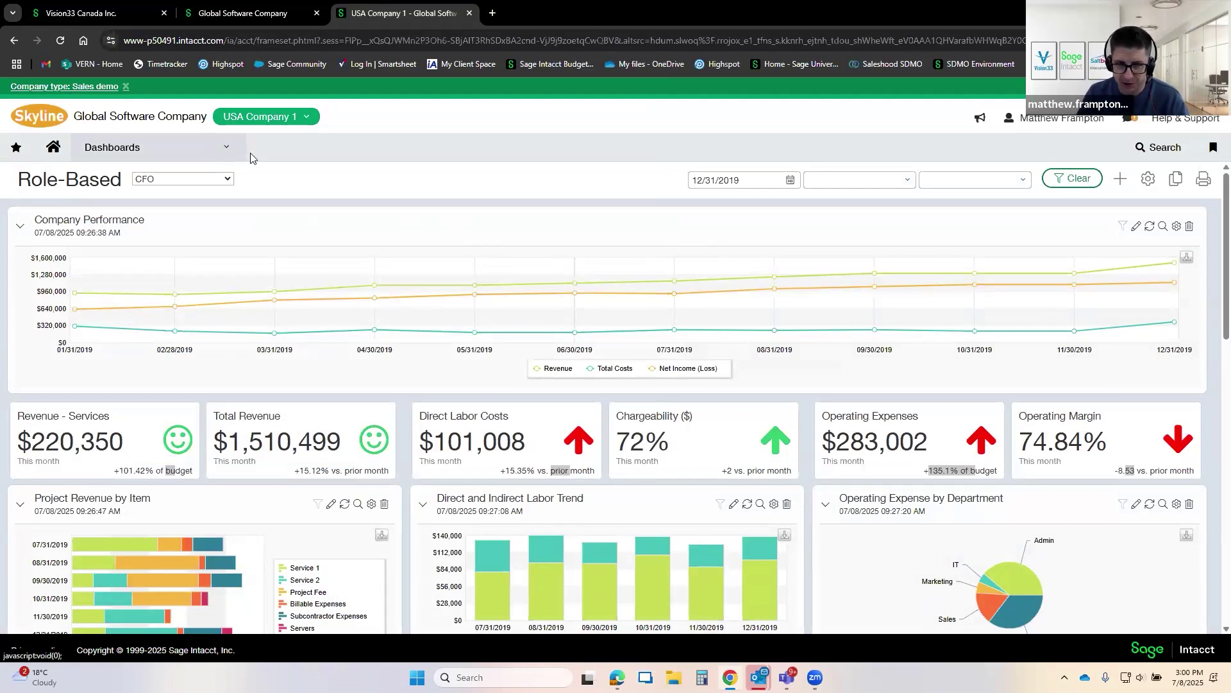
# Step: Open the Controller dashboard from the Role-Based dashboards
pyautogui.click(226, 150)
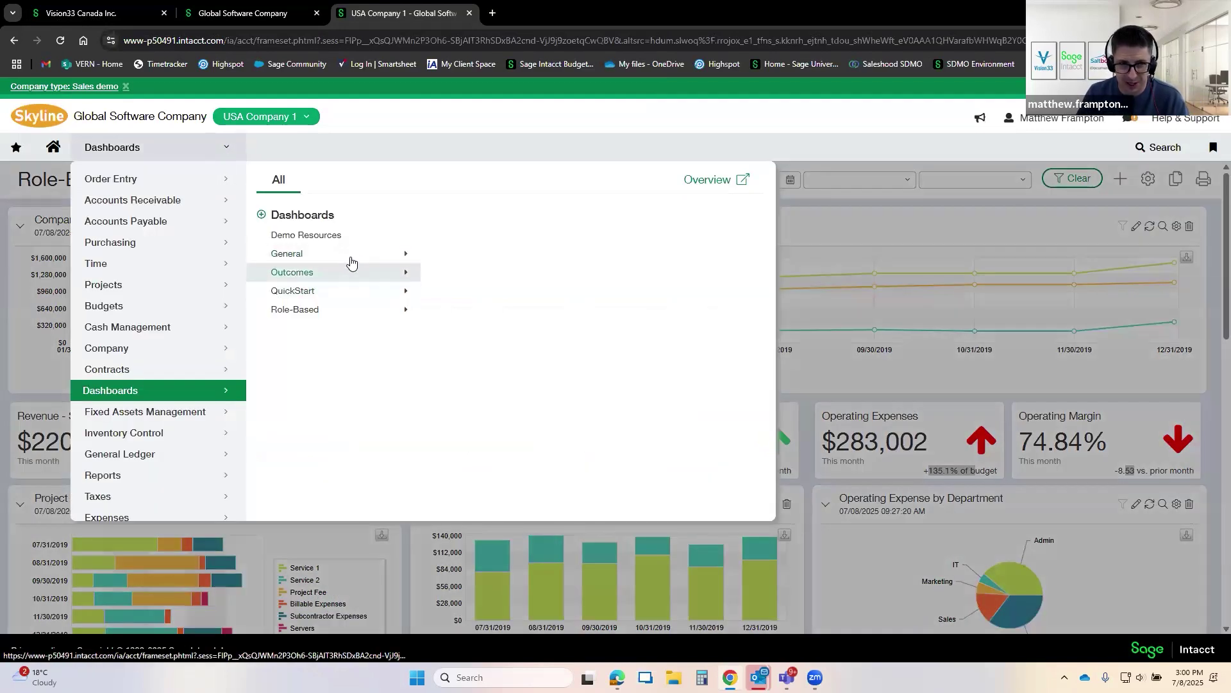
pyautogui.moveTo(346, 310)
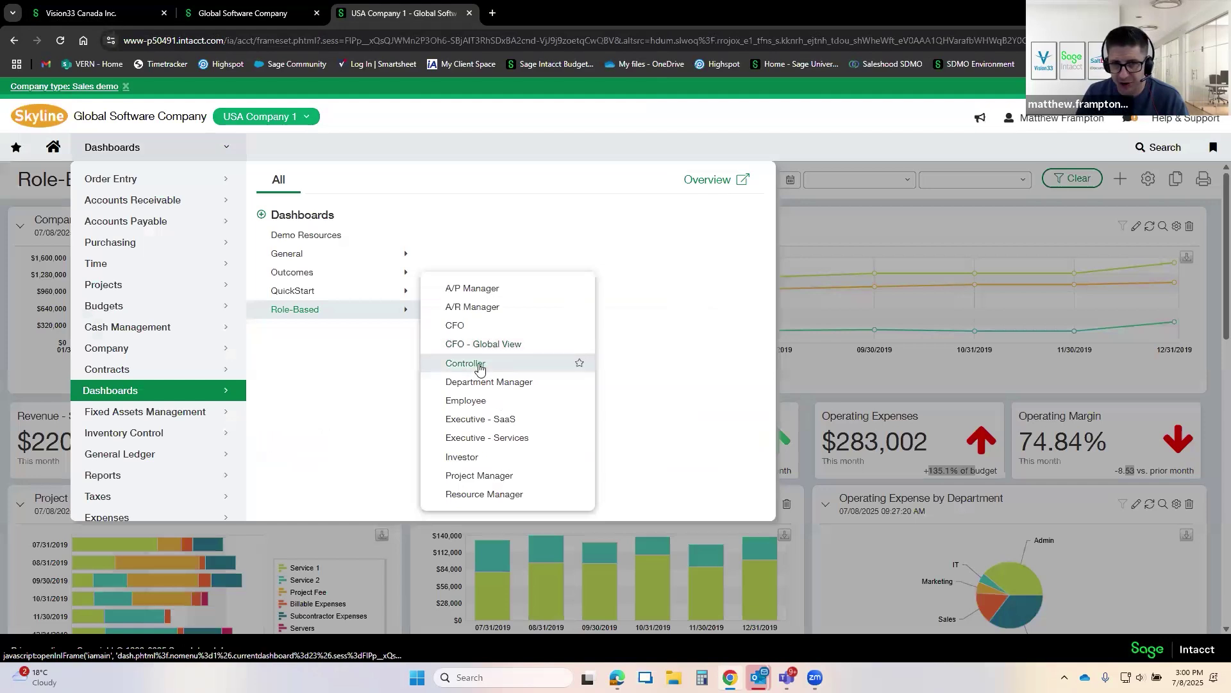
pyautogui.click(480, 367)
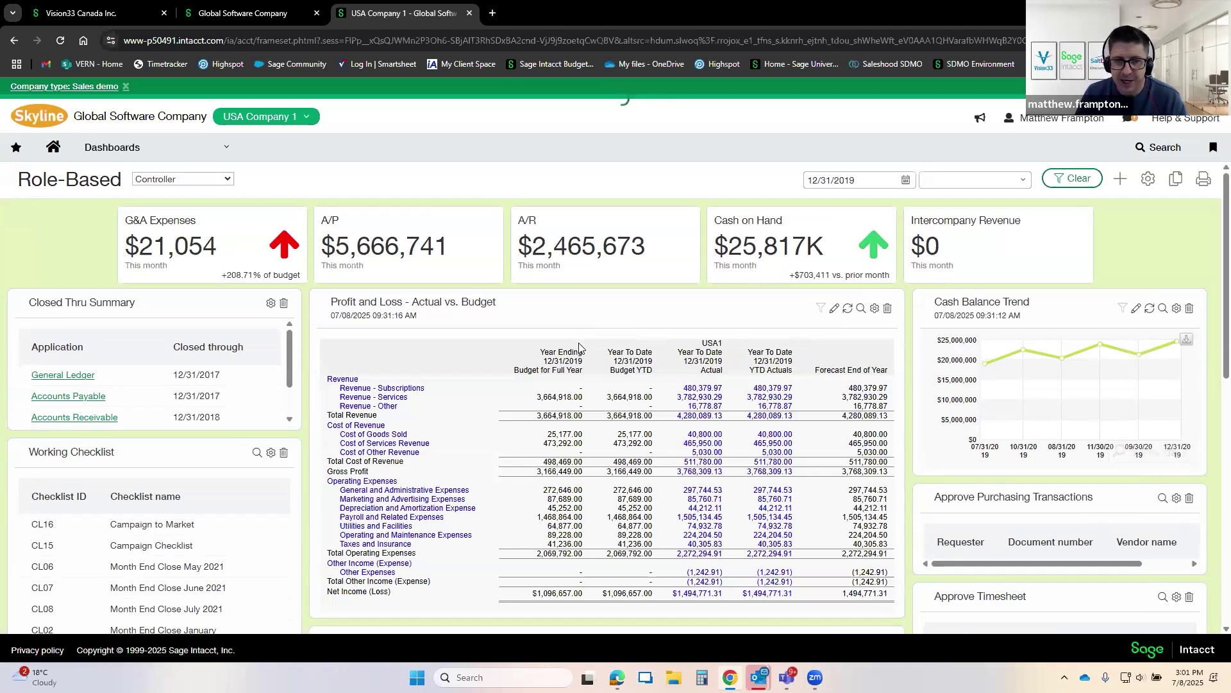
# Step: Look through the Controller dashboard's closed-through summary, working checklist, profit and loss, department expense summary, dynamic allocations and approval lists
pyautogui.scroll(-5, 579, 347)
pyautogui.scroll(5, 244, 334)
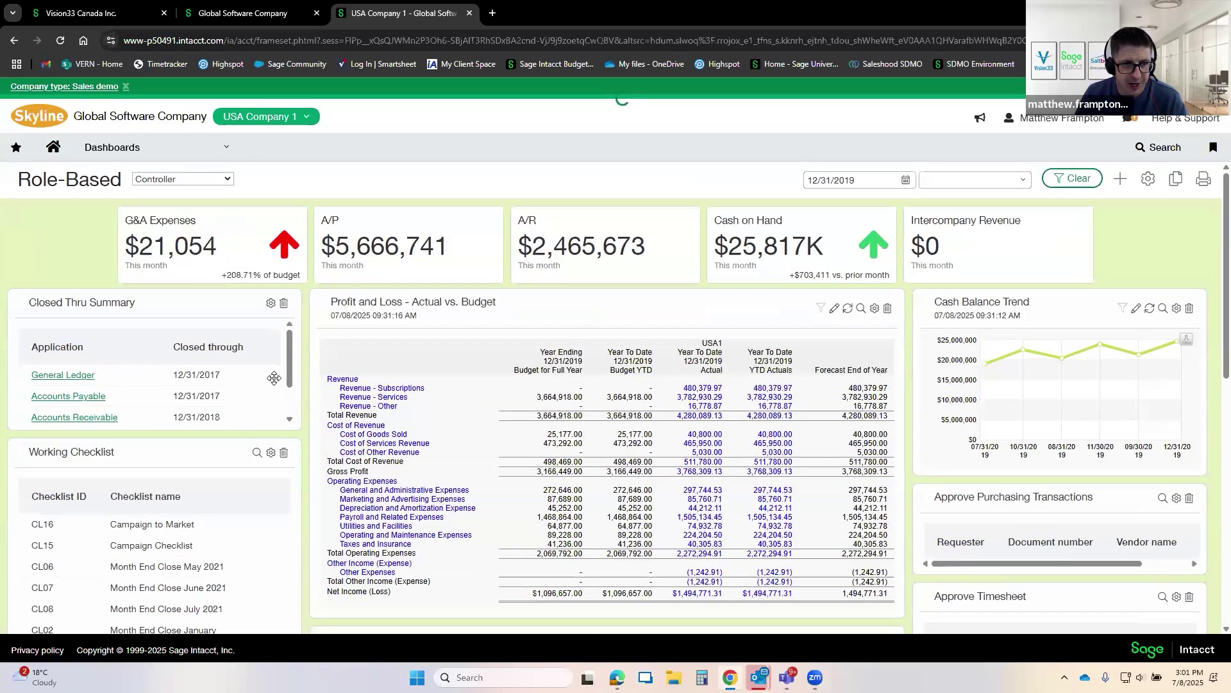
pyautogui.scroll(-2, 274, 378)
pyautogui.scroll(-3, 186, 490)
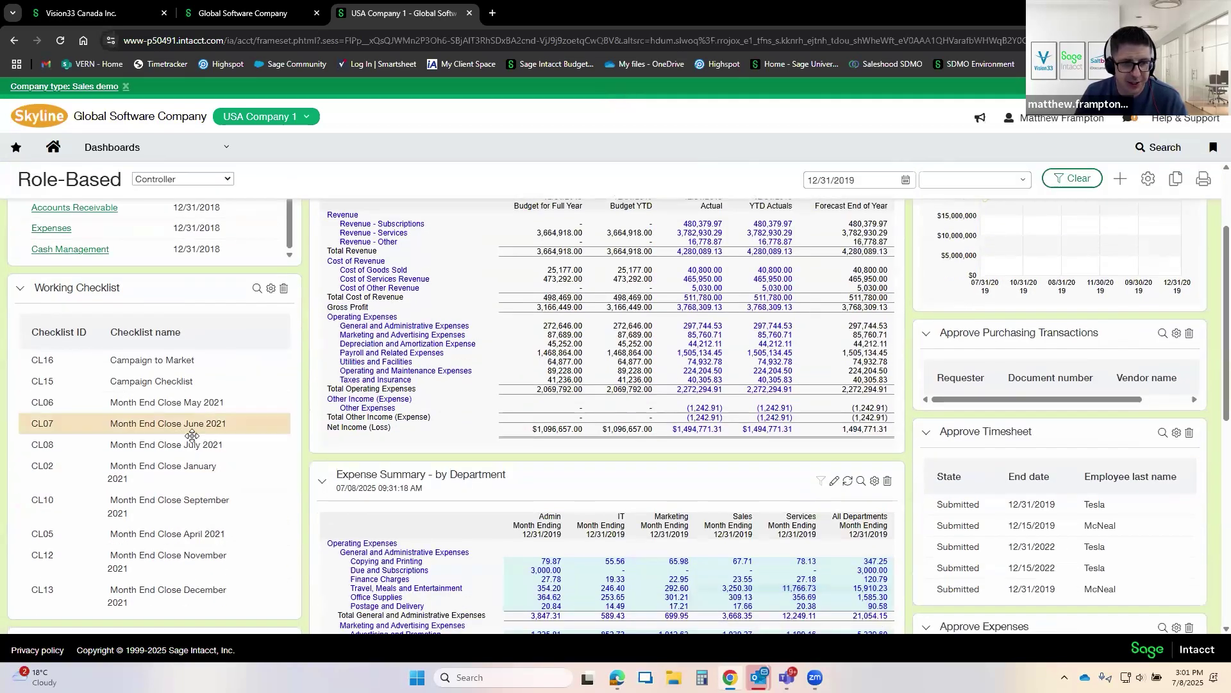
pyautogui.scroll(-1, 192, 436)
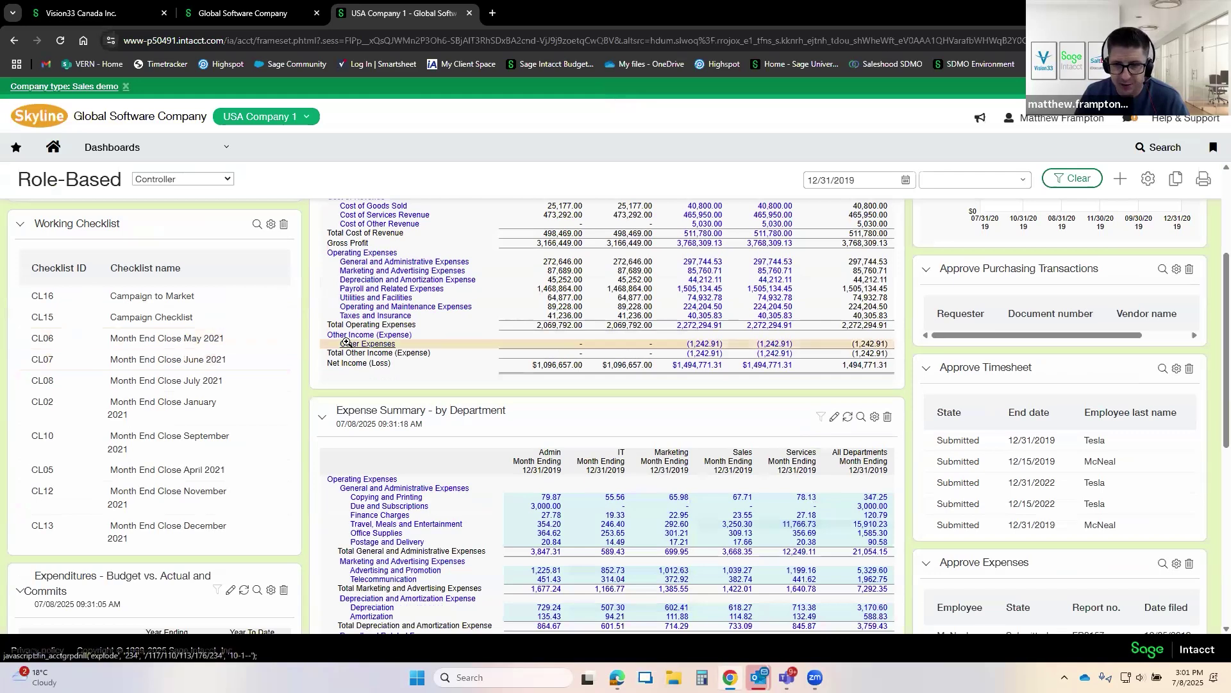
pyautogui.scroll(-4, 1013, 402)
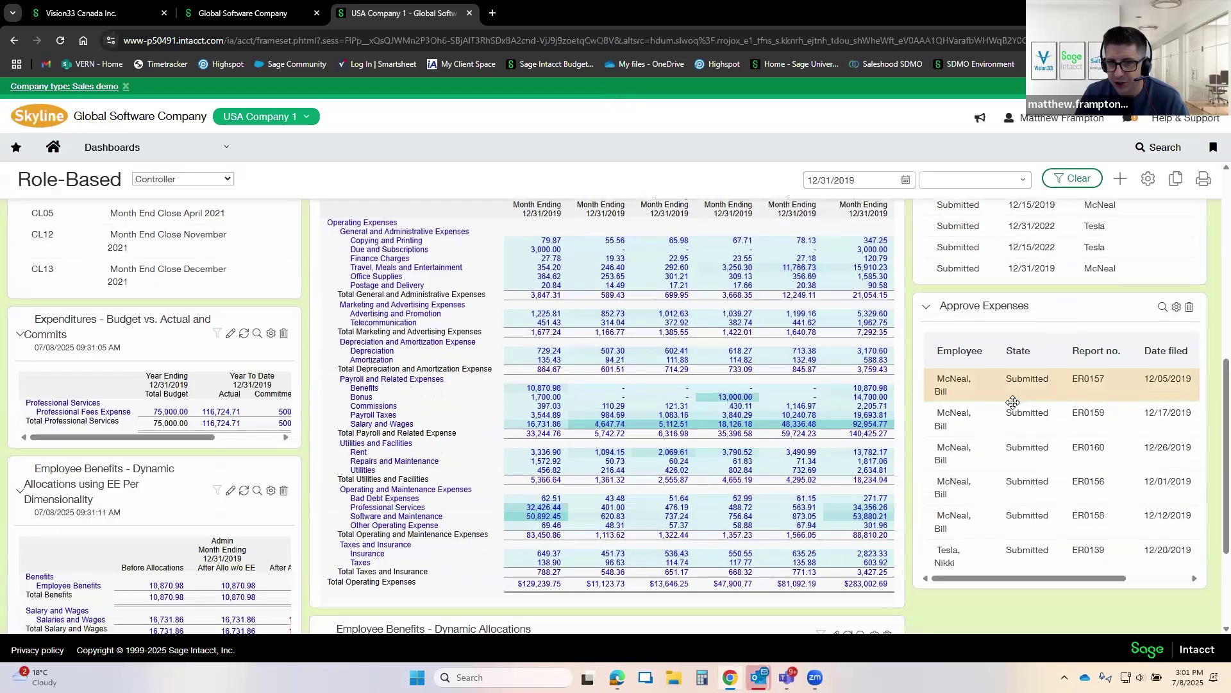
pyautogui.scroll(1, 641, 334)
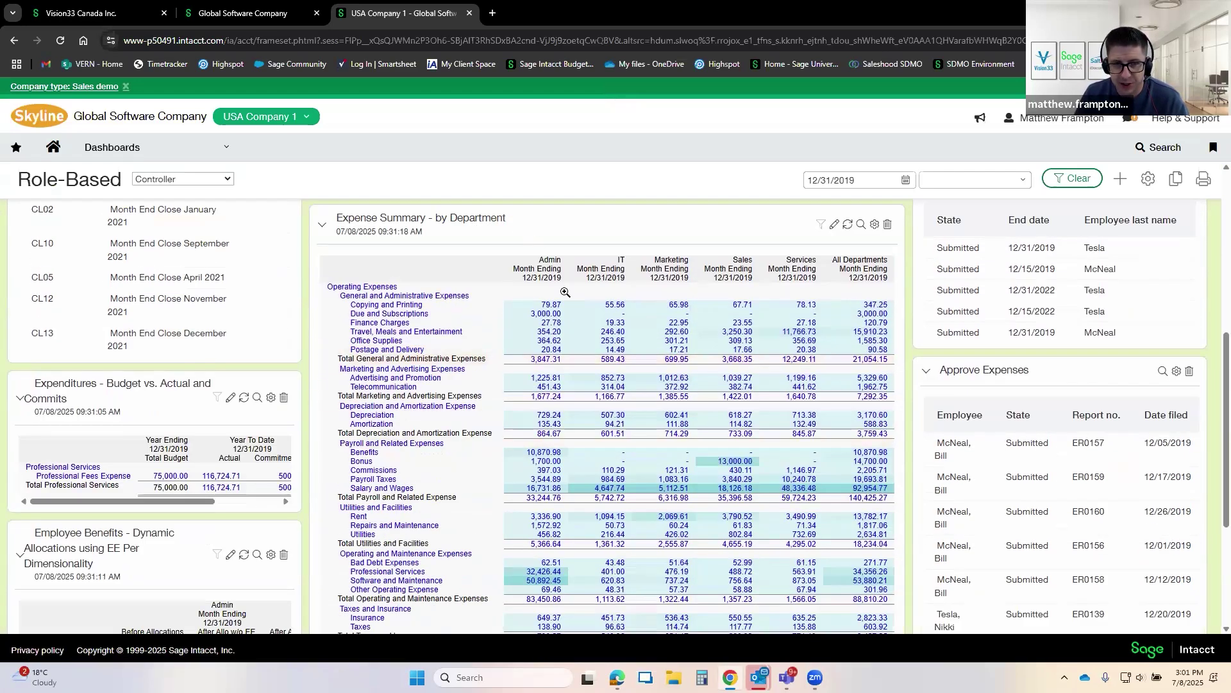
pyautogui.scroll(-1, 731, 366)
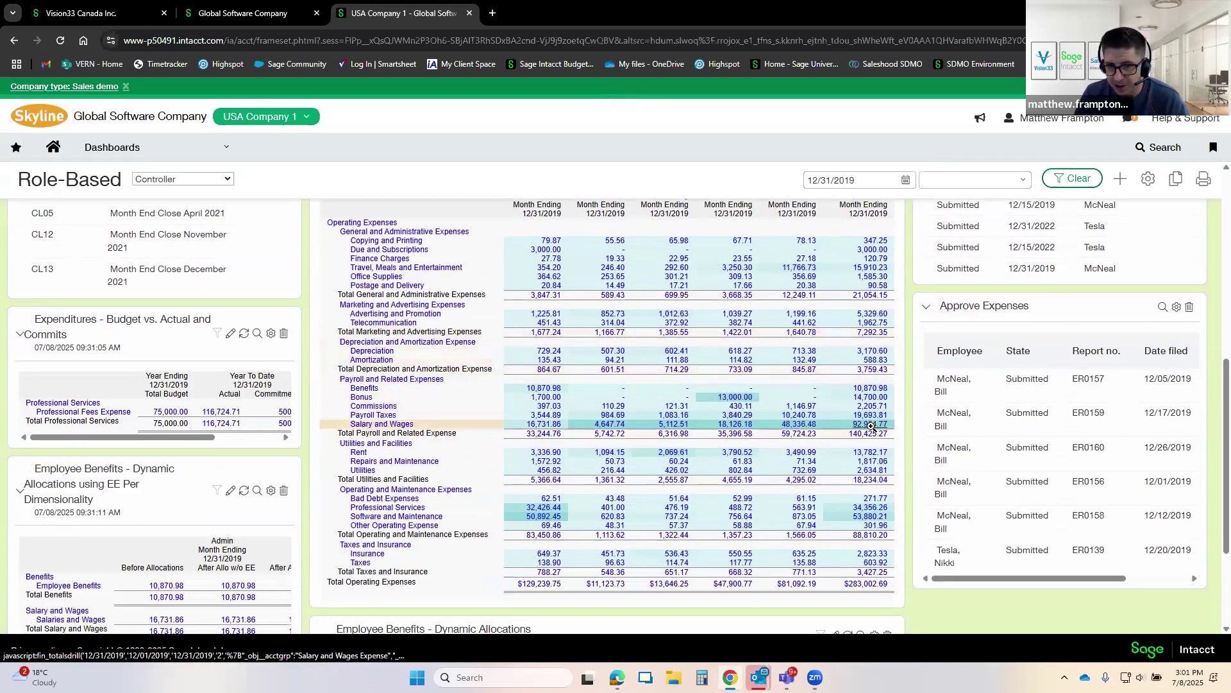
pyautogui.scroll(-3, 766, 375)
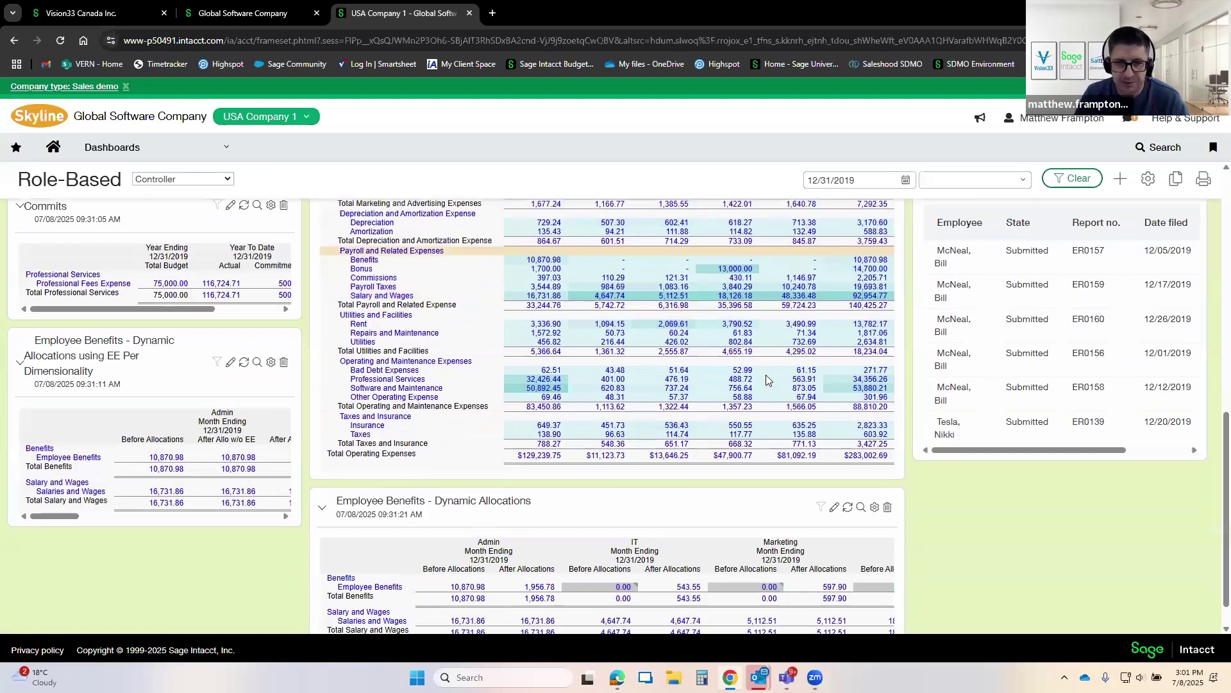
pyautogui.scroll(10, 655, 389)
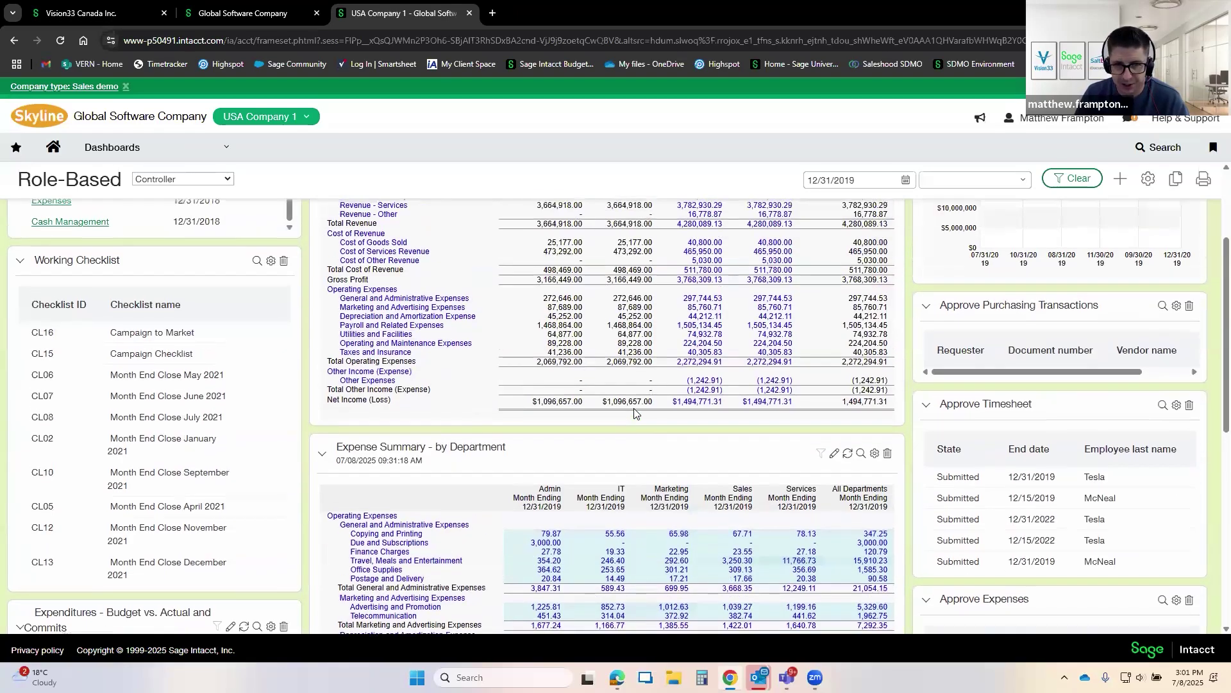
# Step: Open the Month End Close dashboard from the General dashboards
pyautogui.click(215, 151)
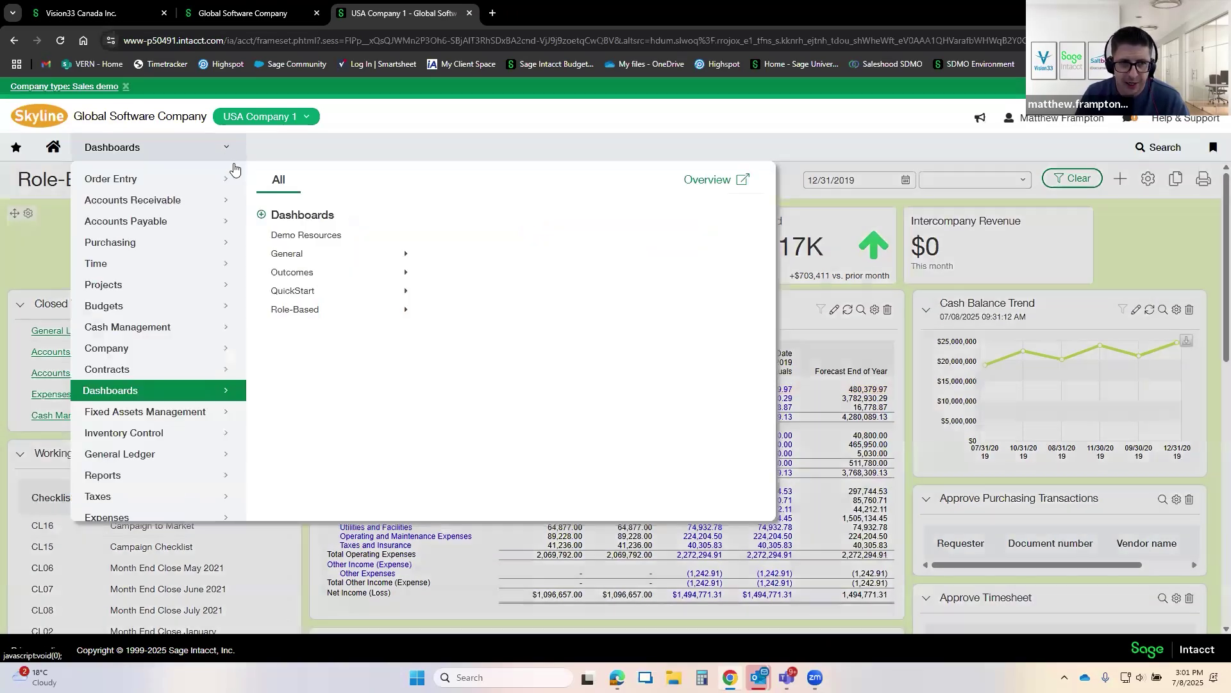
pyautogui.moveTo(329, 258)
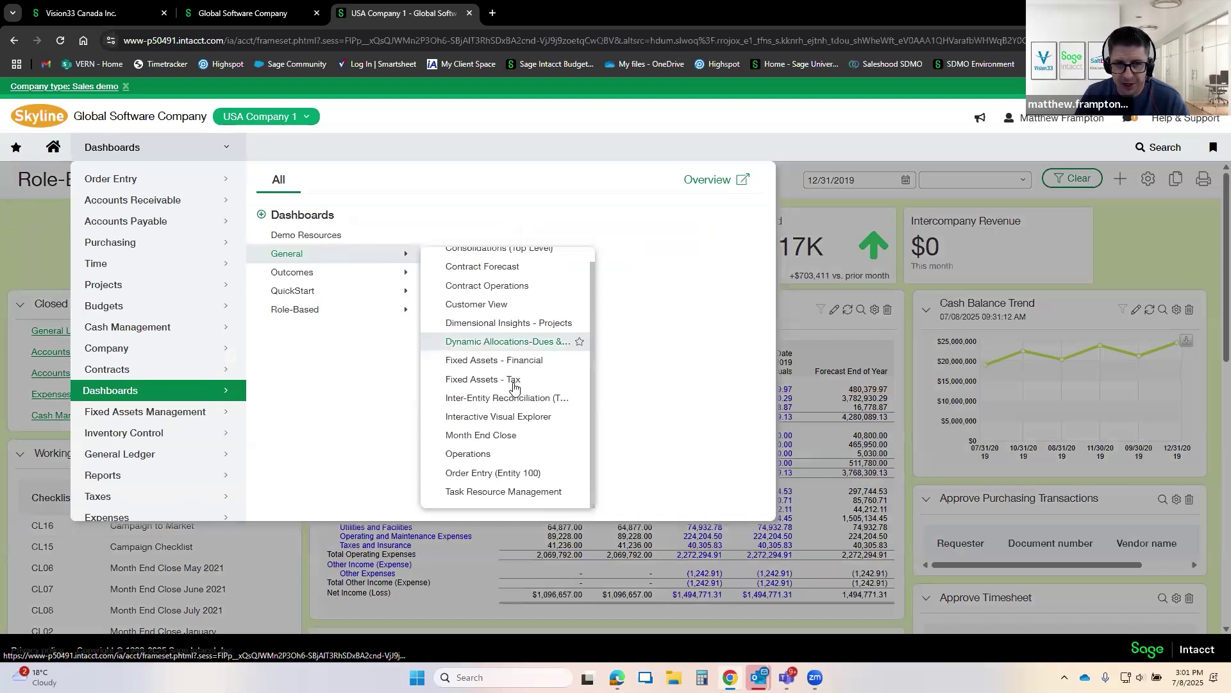
pyautogui.click(514, 436)
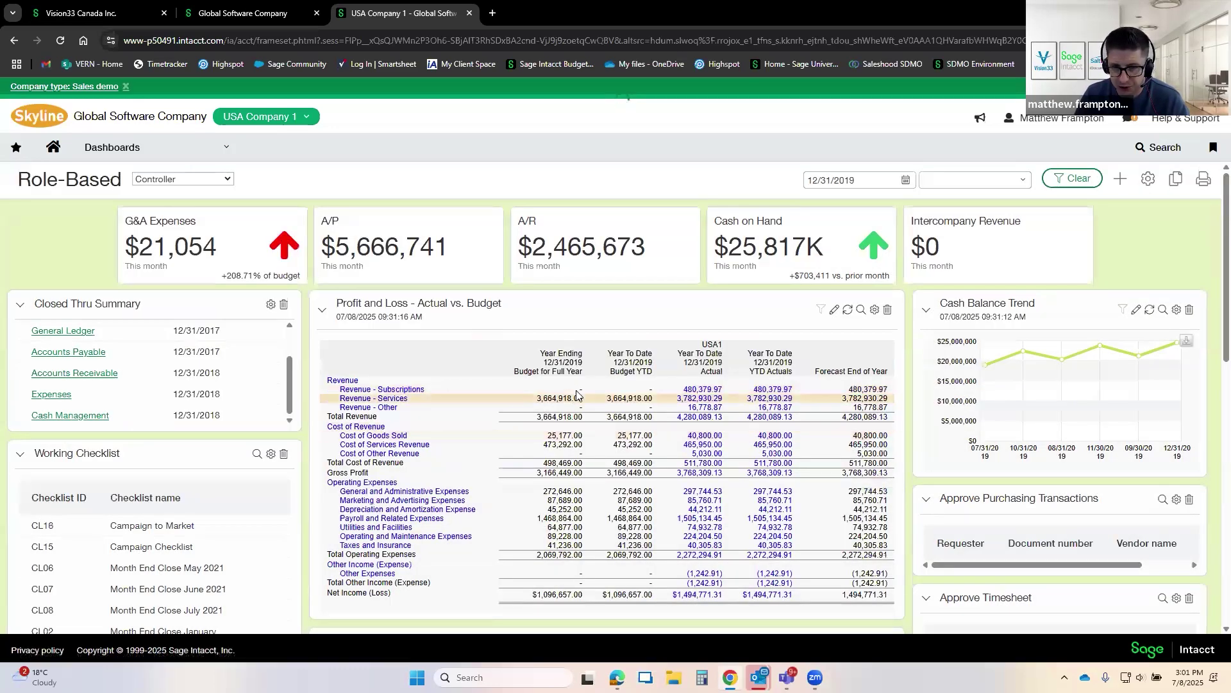
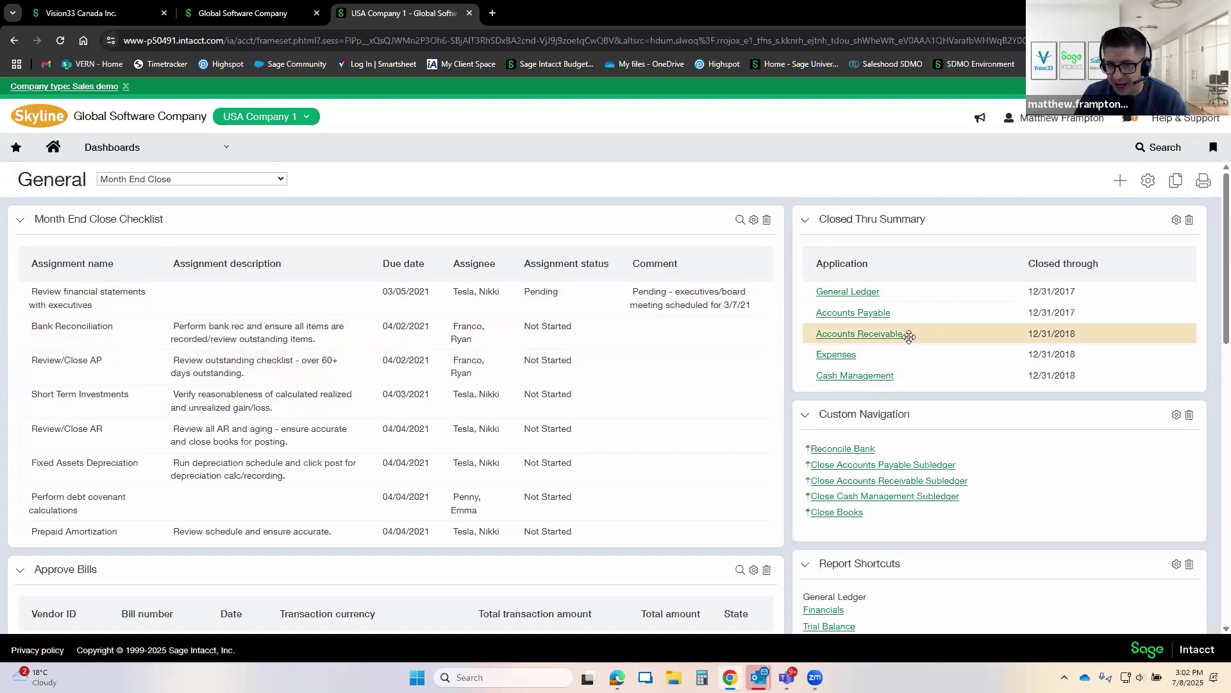
# Step: Launch the Close Accounts Payable Subledger shortcut from Custom Navigation, enlarge its window, and close it
pyautogui.scroll(-3, 905, 338)
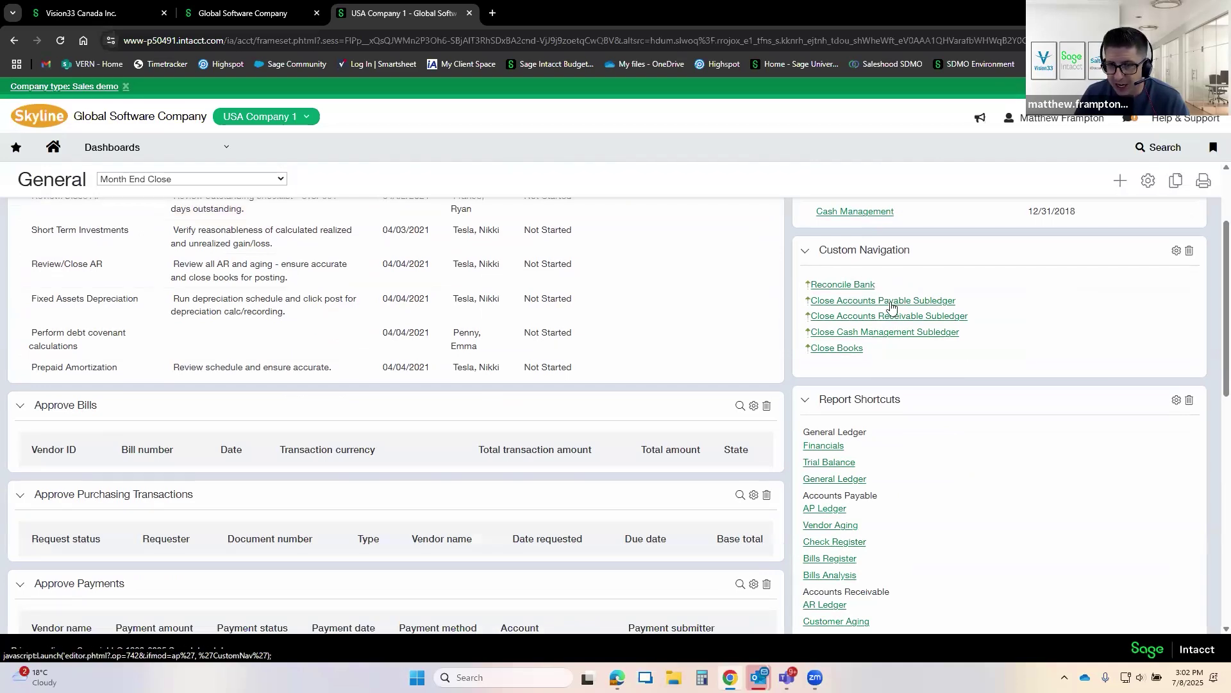
pyautogui.click(874, 302)
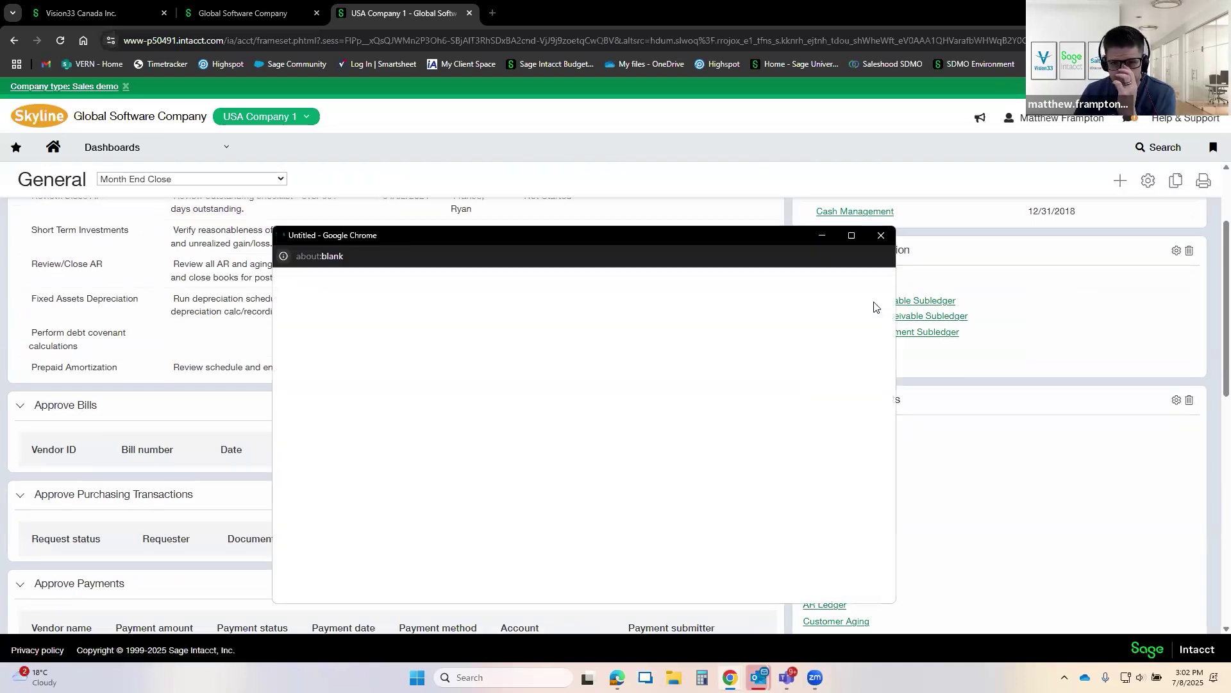
pyautogui.click(852, 235)
pyautogui.click(1040, 54)
# Step: Open the Close AP subledger page from the Accounts Payable module, and cancel out of it
pyautogui.click(156, 155)
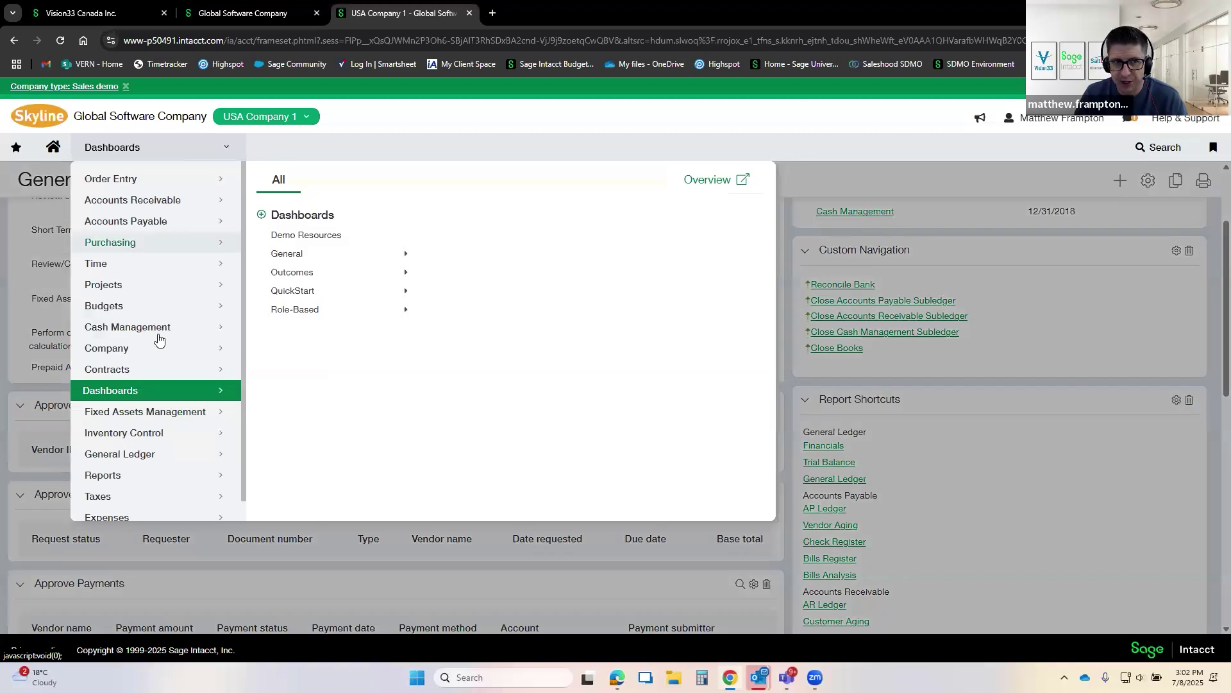
pyautogui.click(161, 222)
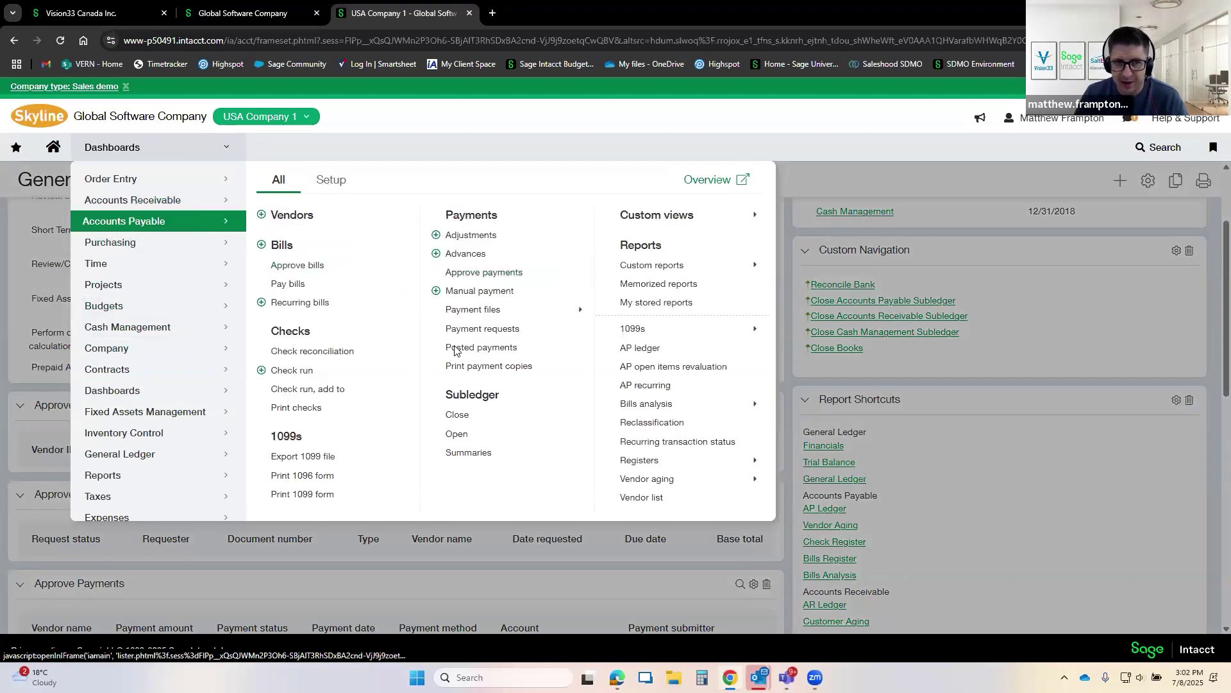
pyautogui.click(469, 421)
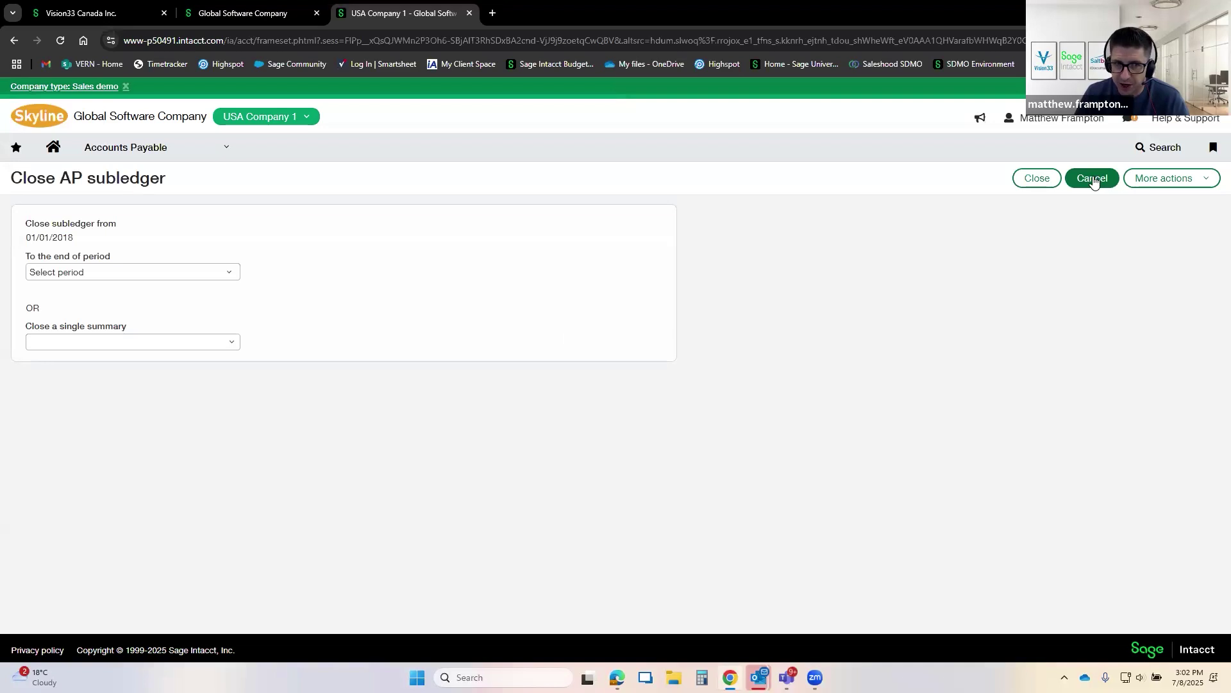
pyautogui.click(1092, 179)
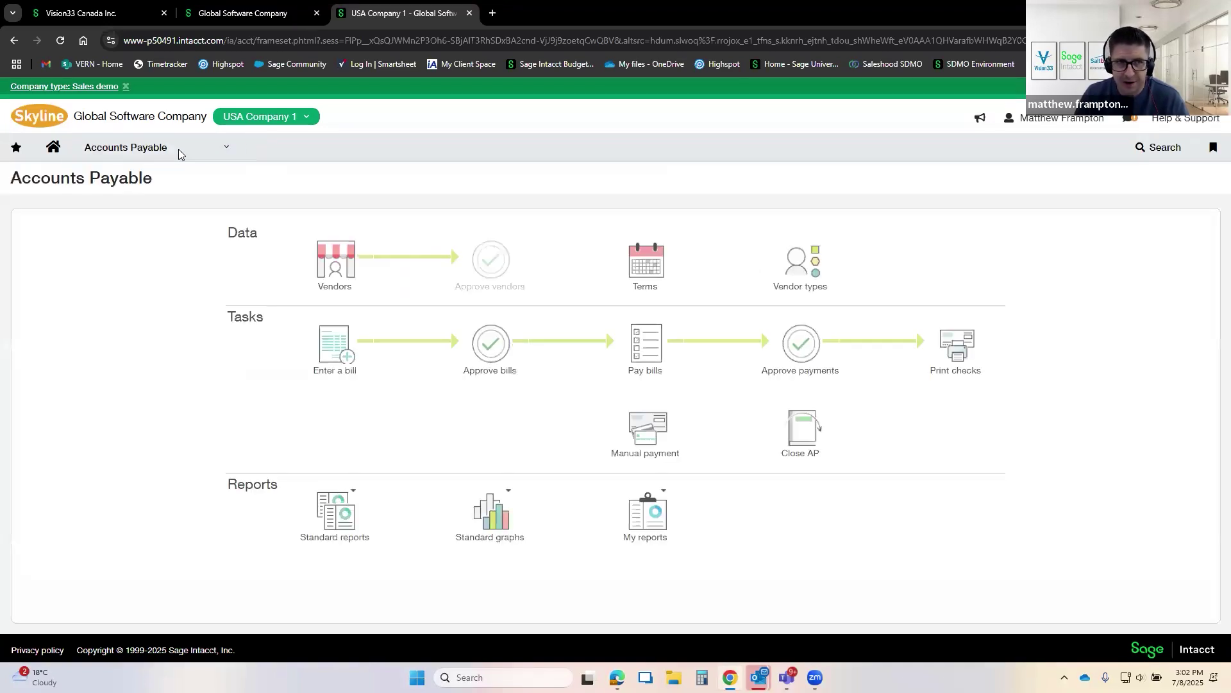
# Step: Return to the General Month End Close dashboard and look through its checklist, payment, expense and timesheet approval lists
pyautogui.click(170, 154)
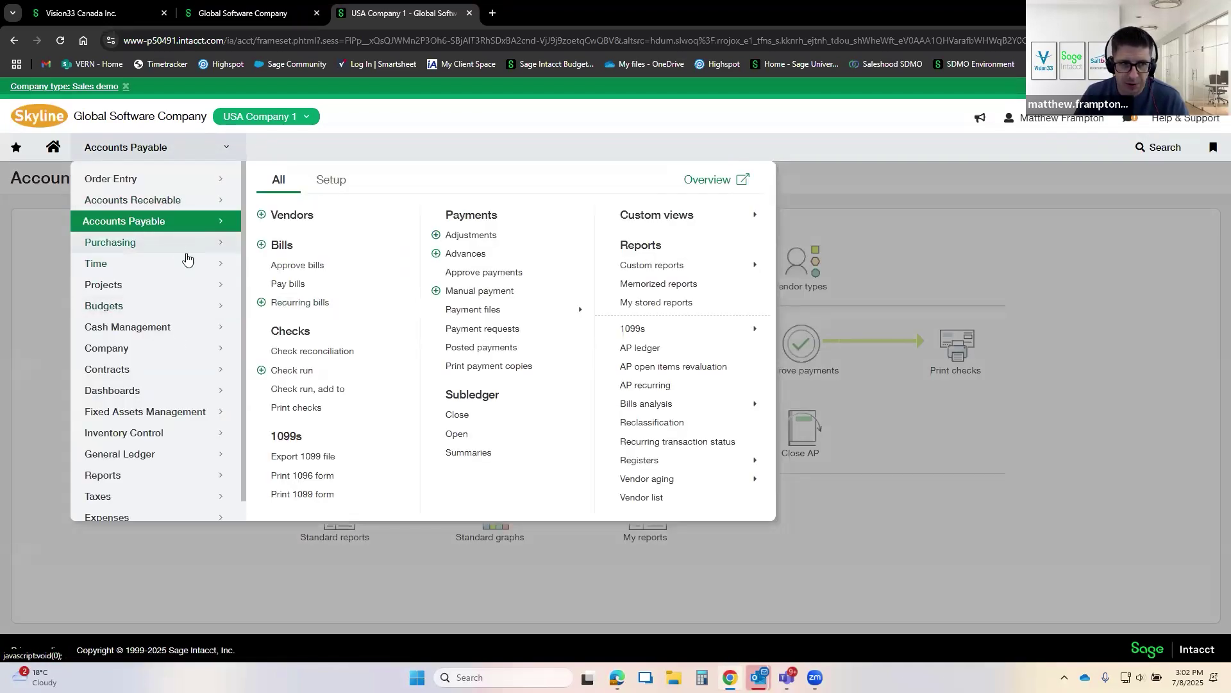
pyautogui.click(152, 388)
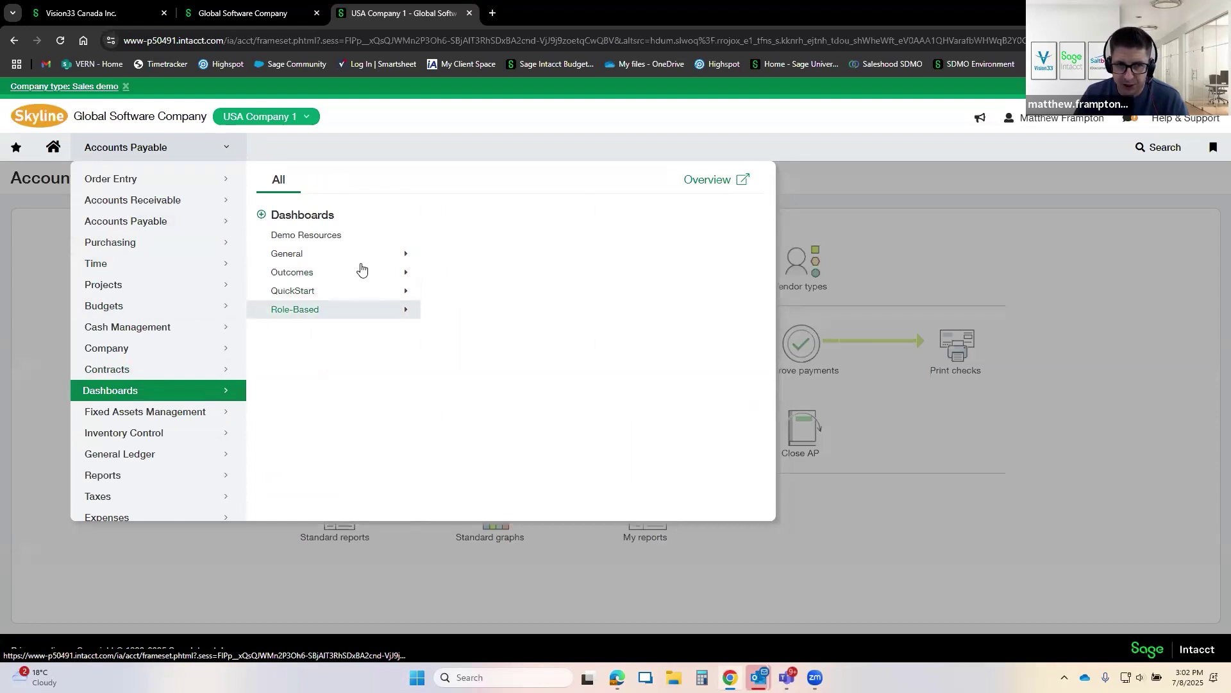
pyautogui.moveTo(370, 260)
pyautogui.click(498, 433)
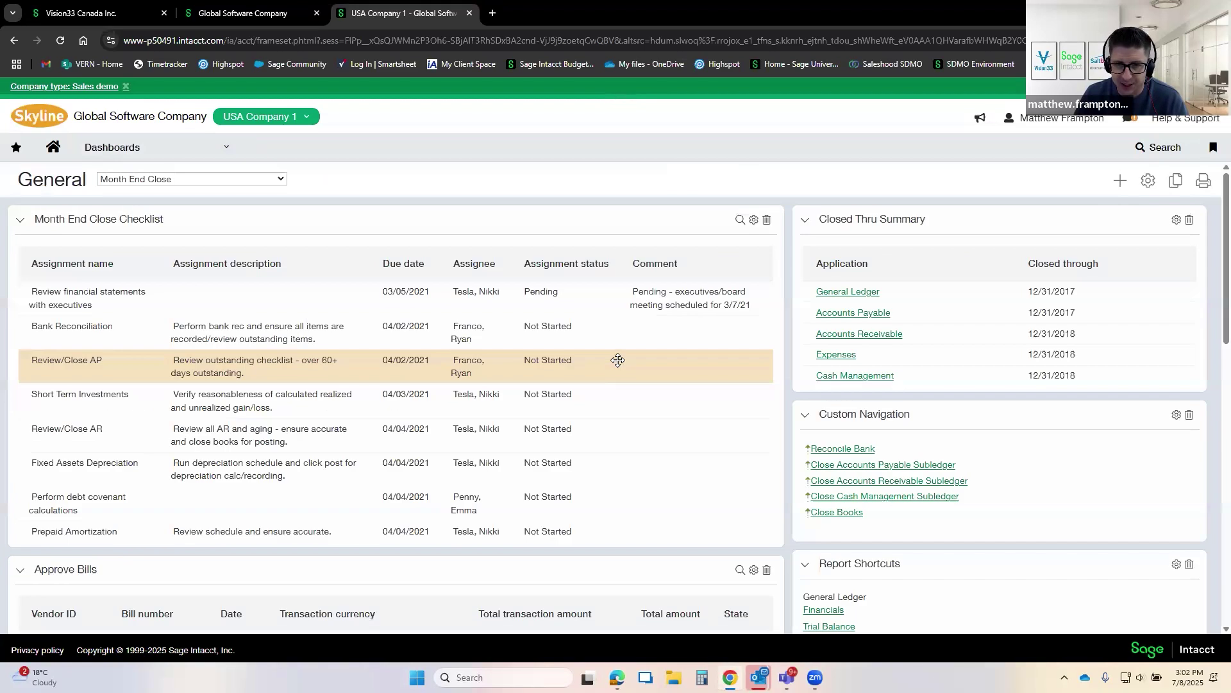
pyautogui.scroll(-2, 615, 358)
pyautogui.scroll(-8, 613, 358)
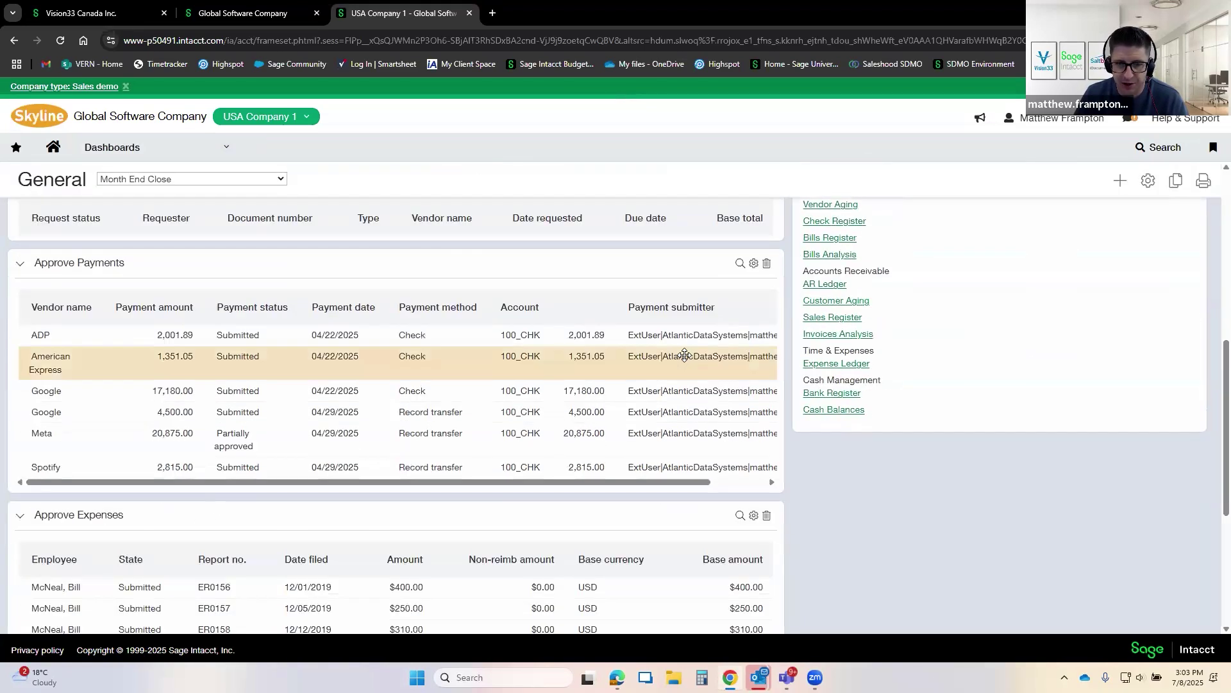
pyautogui.scroll(4, 672, 351)
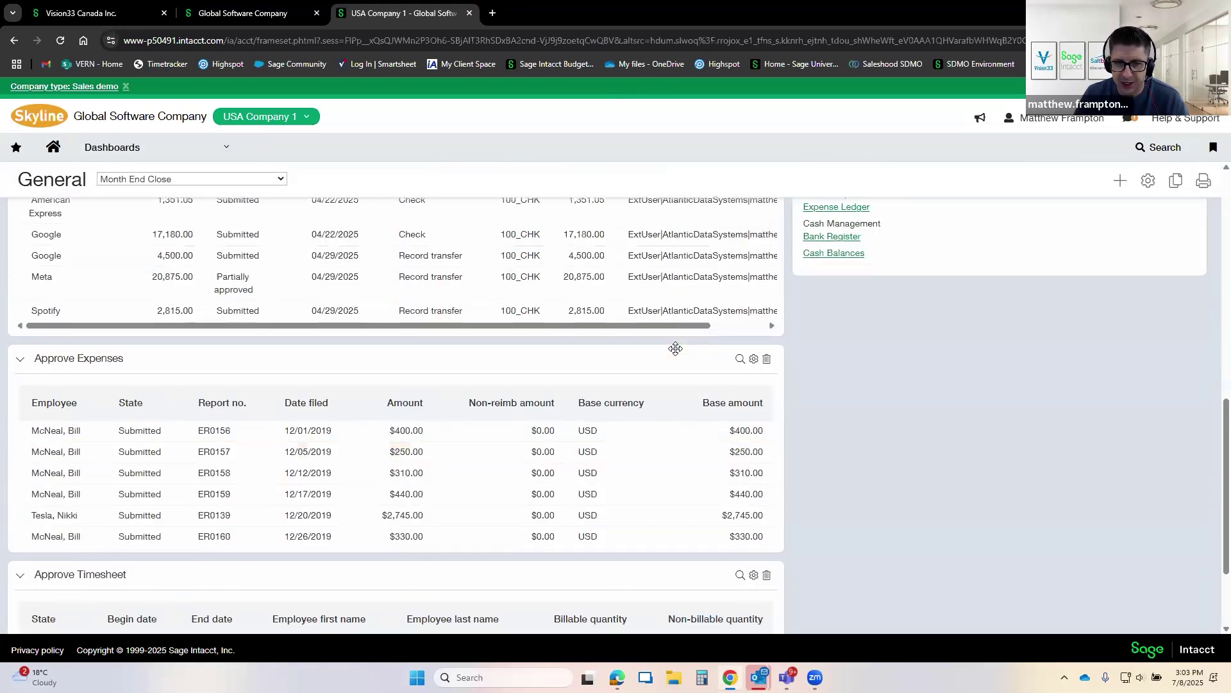
pyautogui.scroll(7, 672, 350)
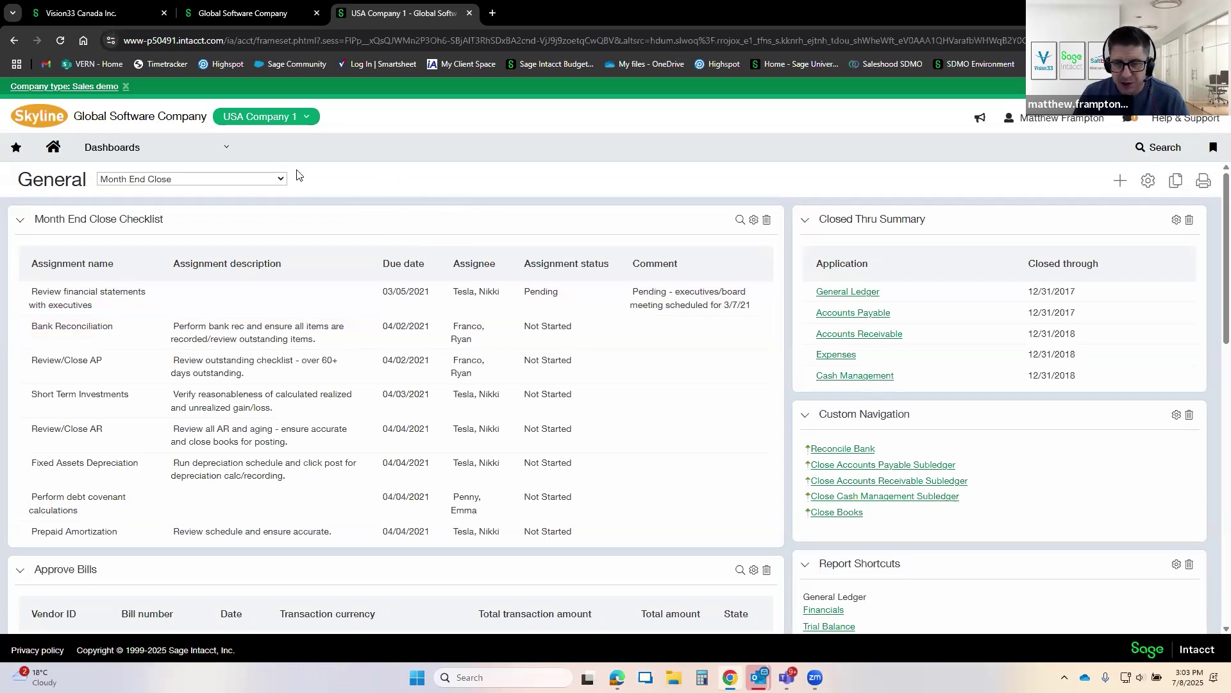
# Step: View the list of entities available in the Top level session, and return to the USA Company 1 dashboard
pyautogui.click(286, 19)
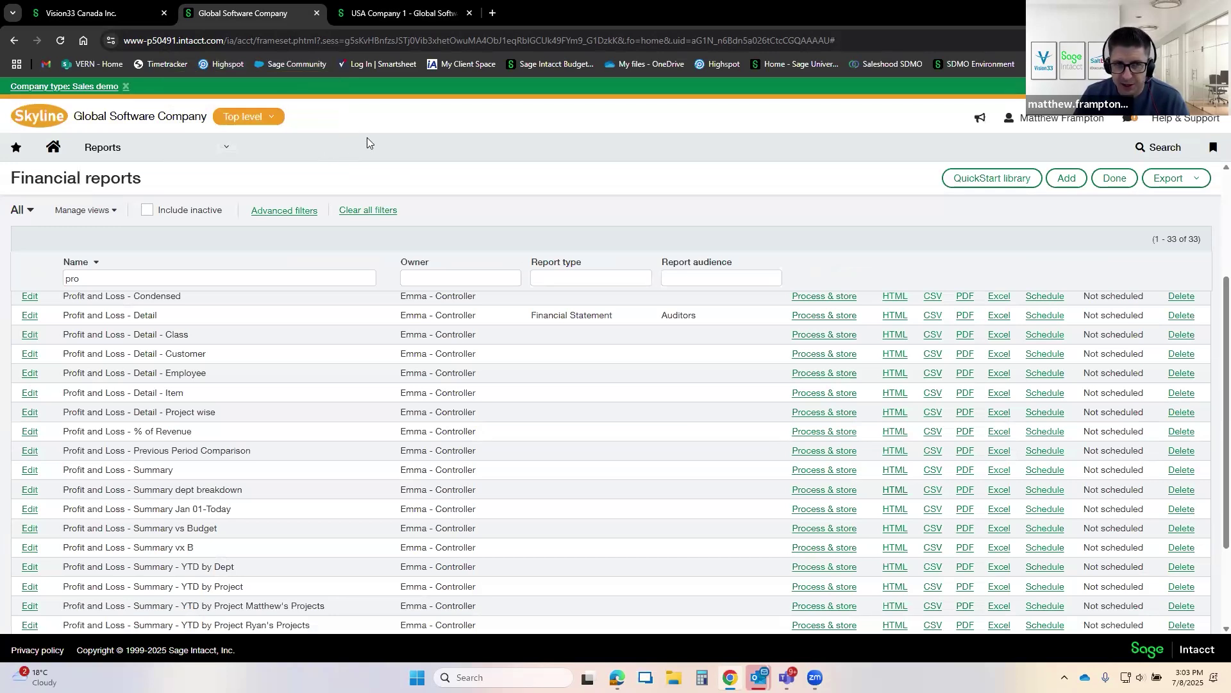
pyautogui.click(272, 117)
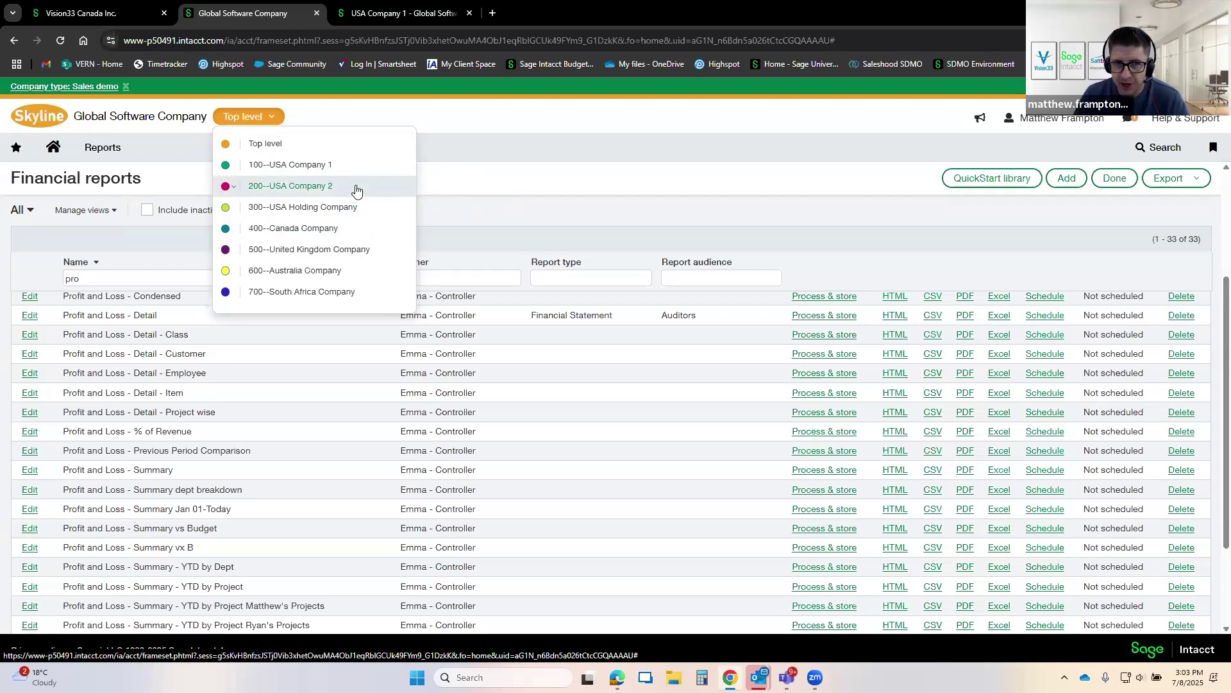
pyautogui.click(411, 15)
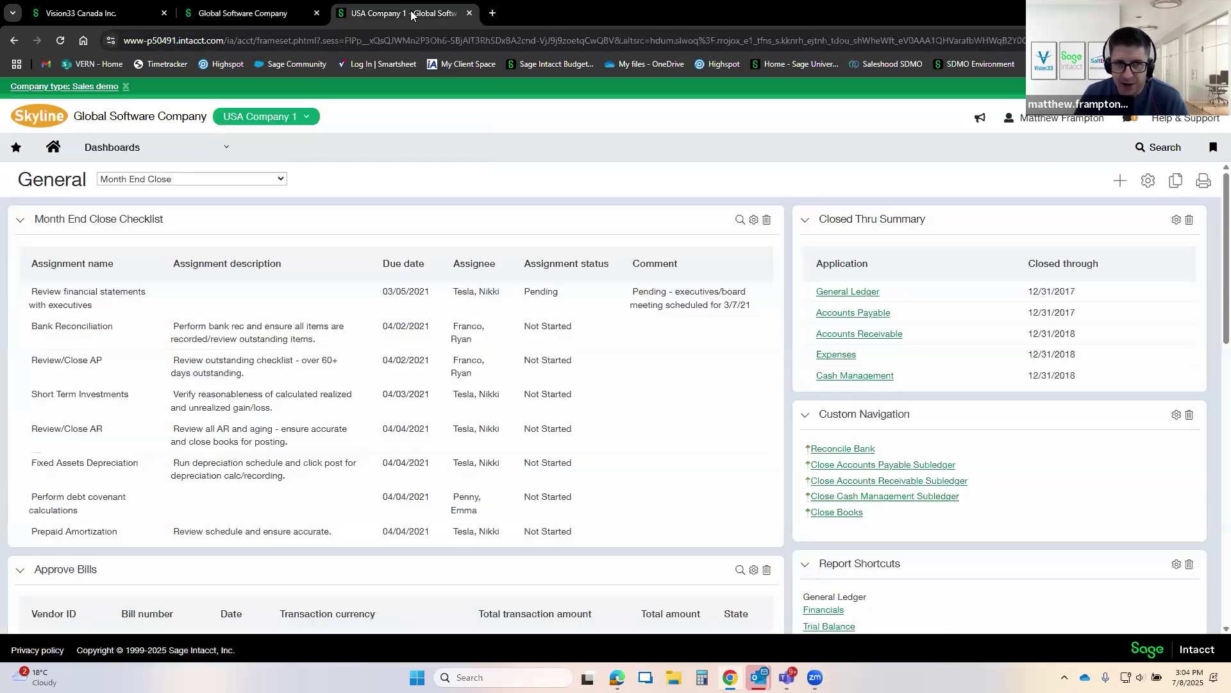
# Step: Switch from USA Company 1 to 200--USA Company 2 and glance over its Month End Close dashboard
pyautogui.click(304, 118)
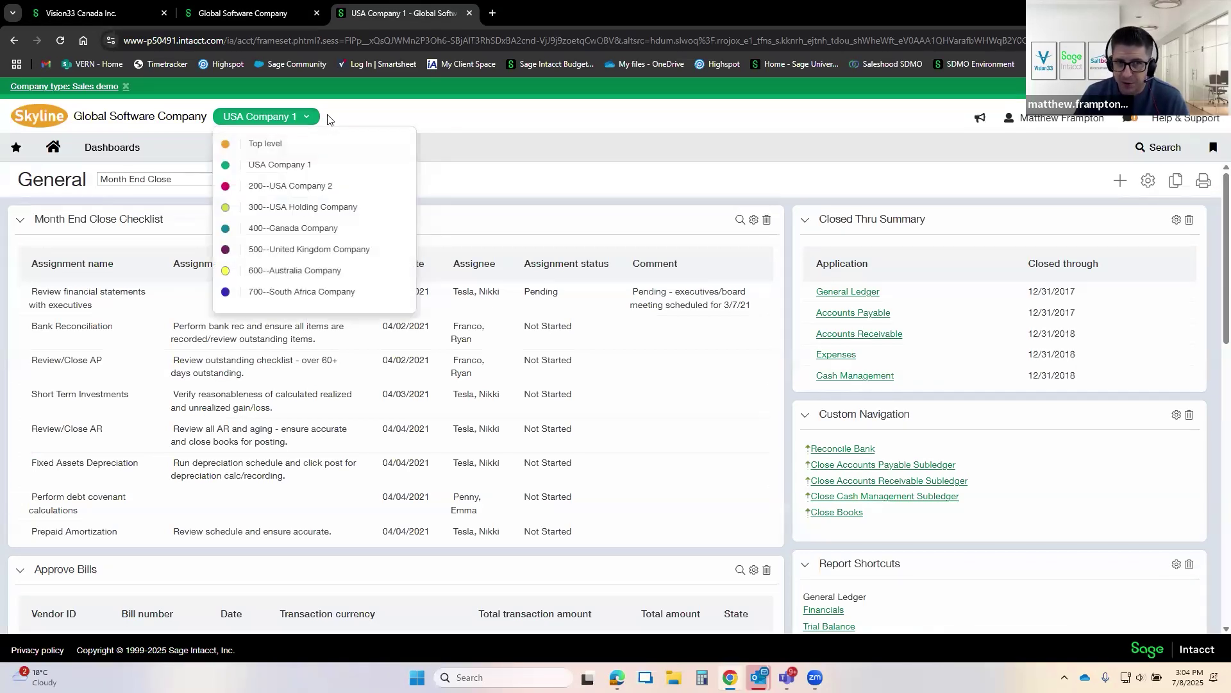
pyautogui.click(320, 187)
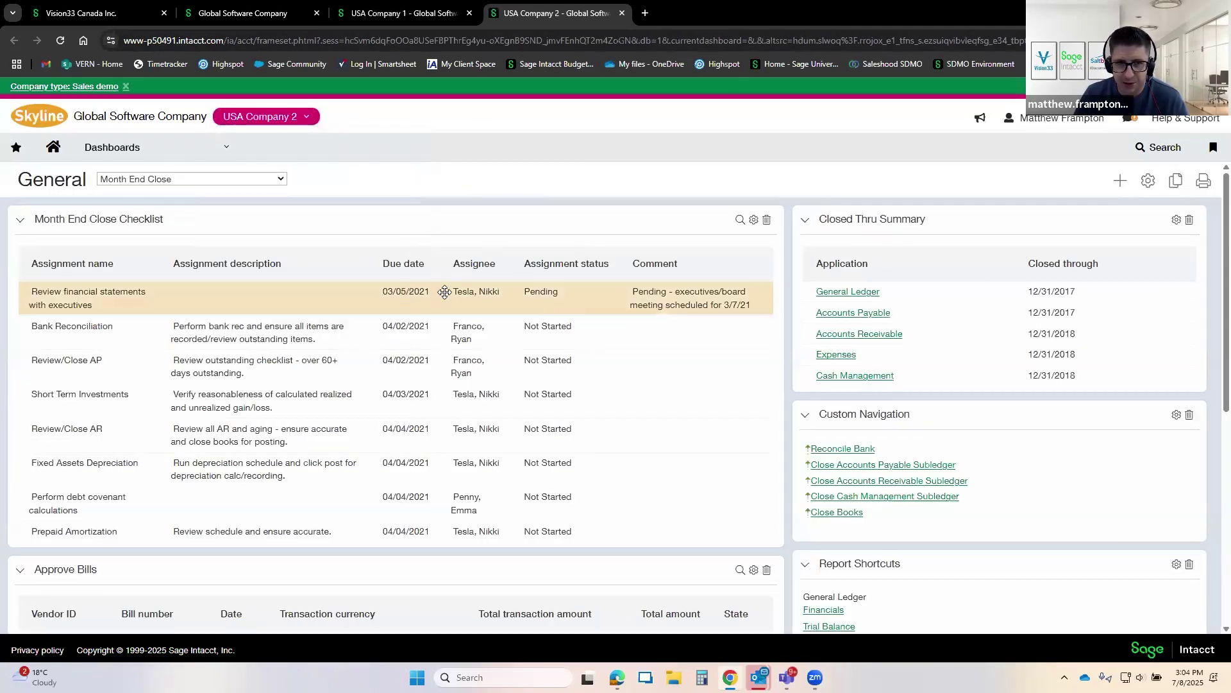
pyautogui.scroll(-2, 437, 281)
pyautogui.scroll(2, 435, 279)
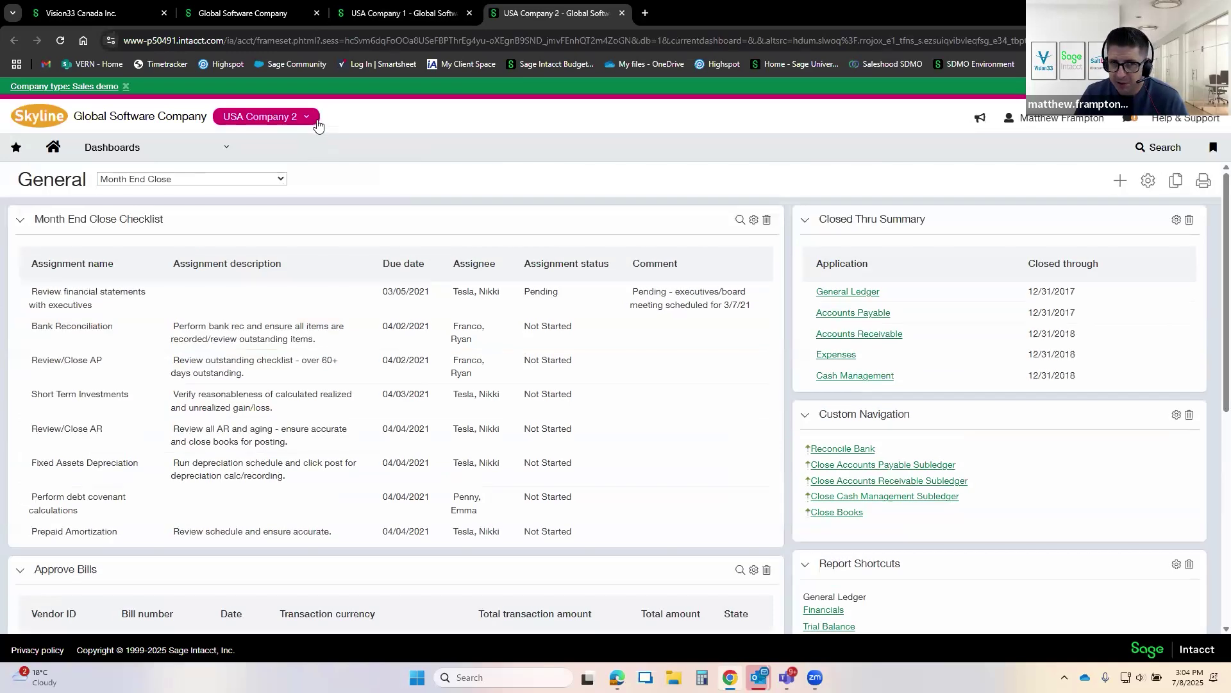
# Step: Switch from USA Company 2 to the 400--Canada Company entity
pyautogui.click(303, 118)
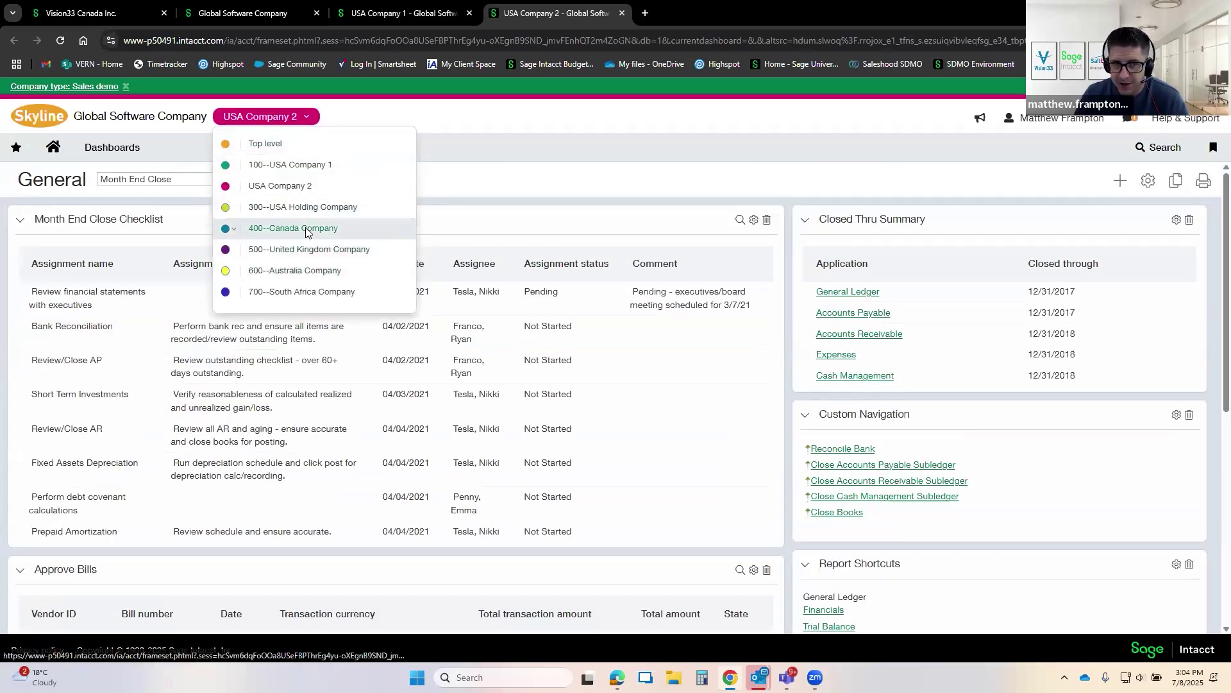
pyautogui.click(307, 229)
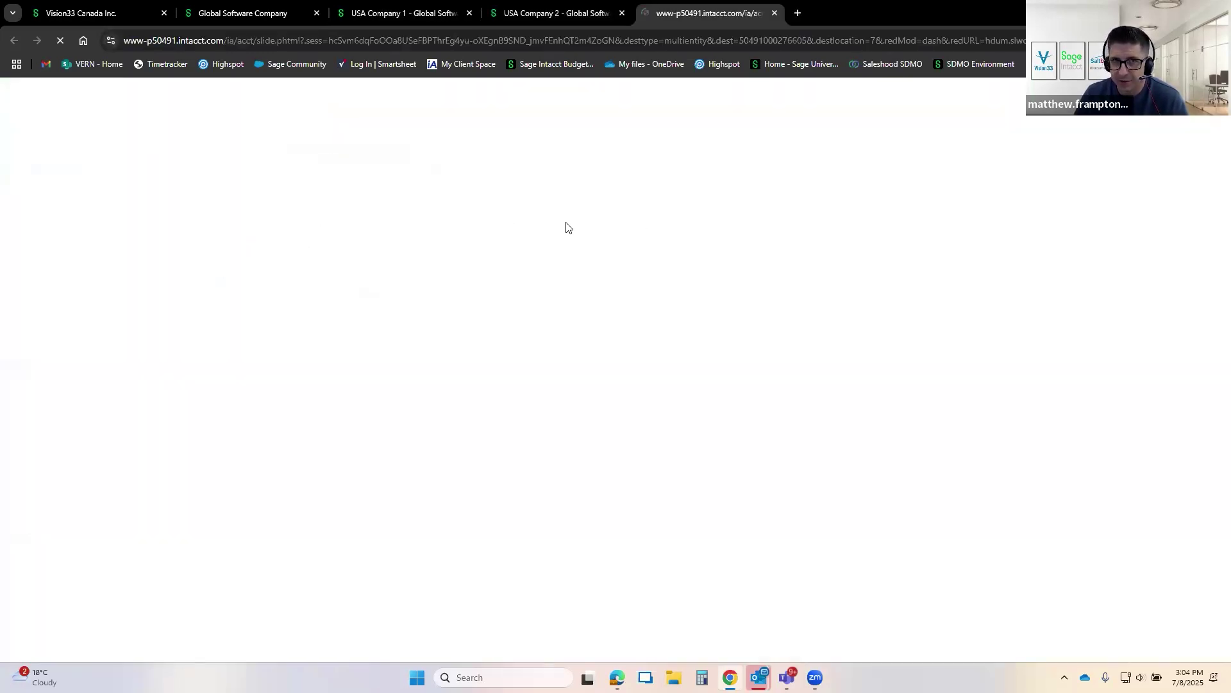
# Step: Review the open USA Company 1 and USA Company 2 sessions, and return to the Canada Company session
pyautogui.click(406, 12)
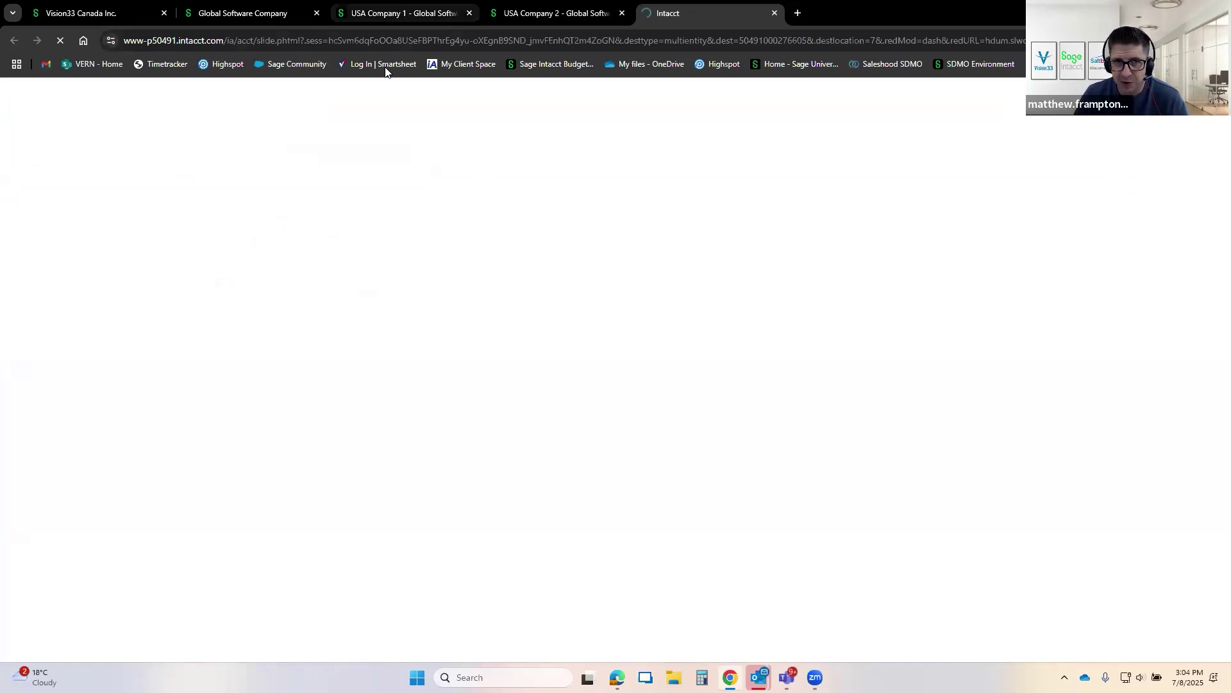
pyautogui.click(555, 13)
pyautogui.click(706, 13)
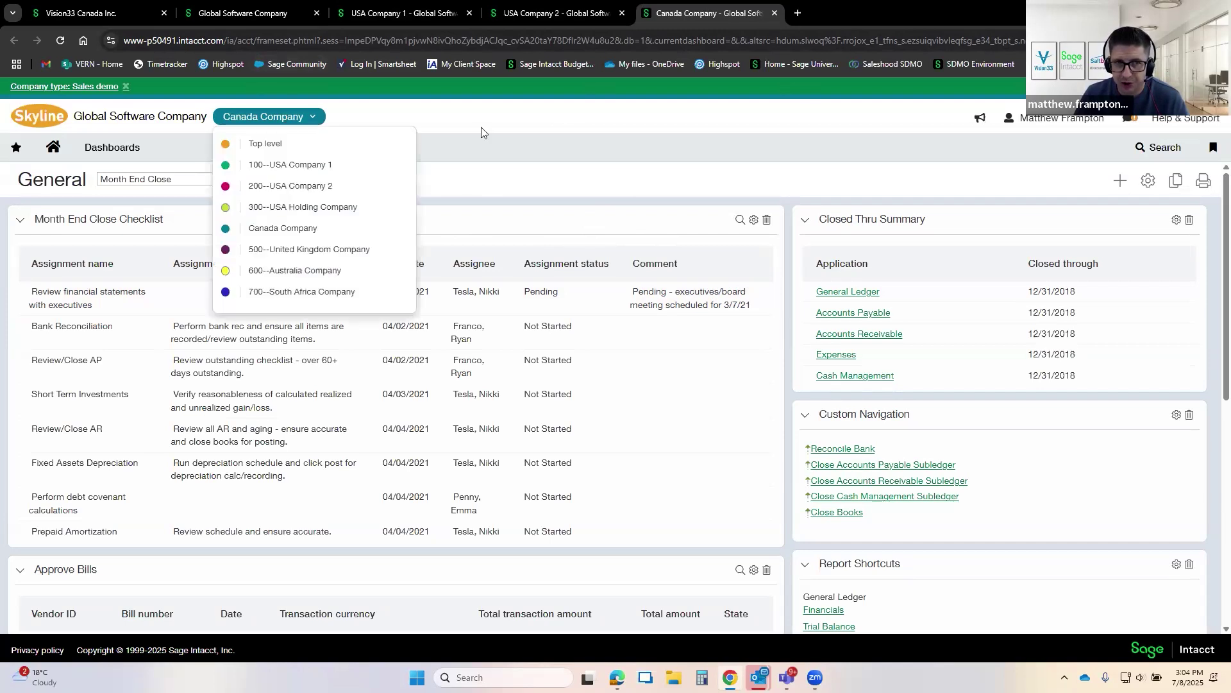
# Step: Return to the Top level Global Software Company session and look through its entities and the available application modules
pyautogui.click(256, 11)
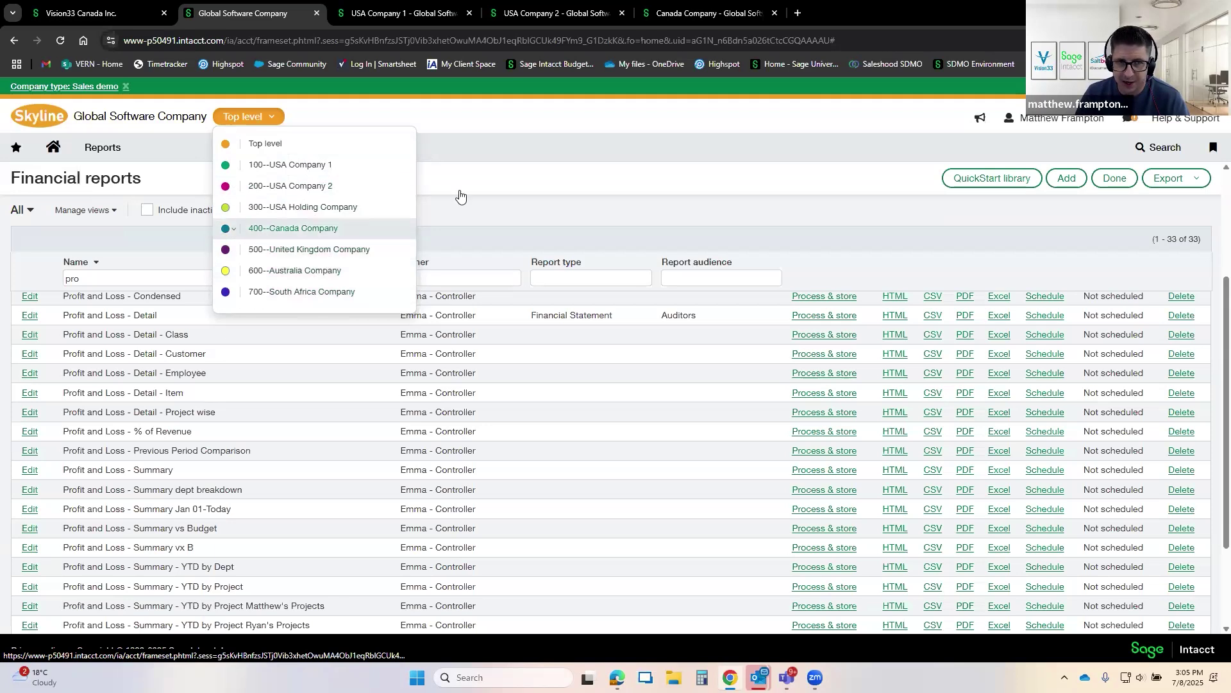
pyautogui.click(394, 159)
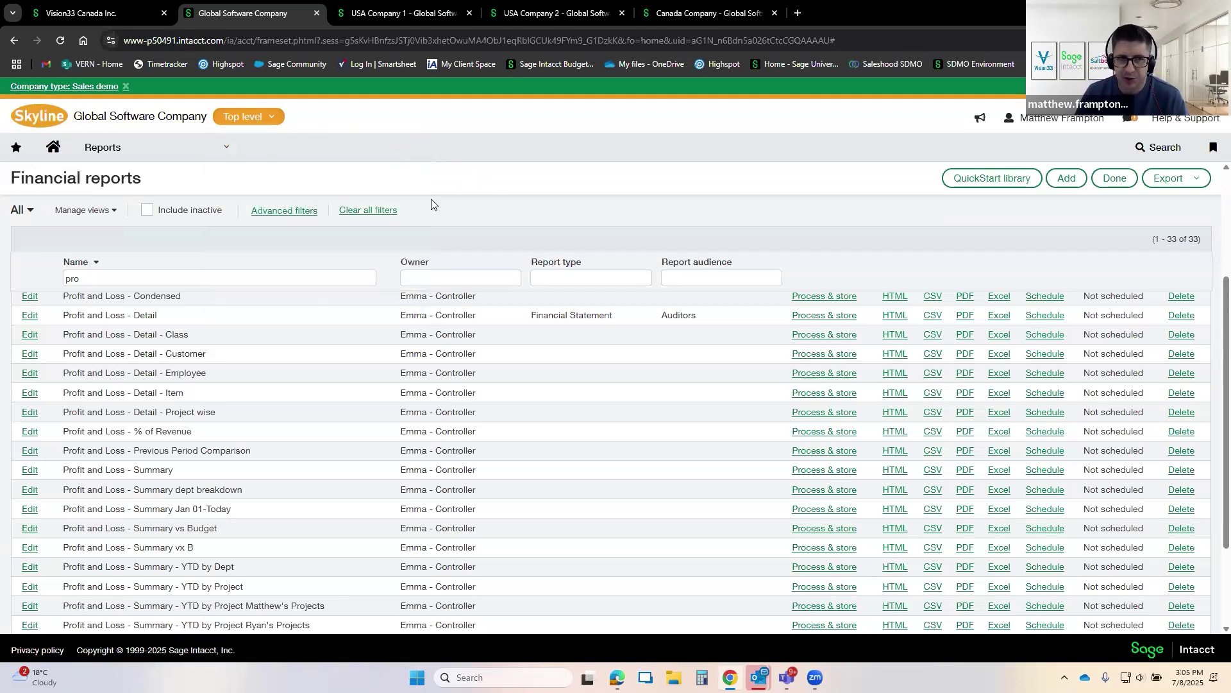
pyautogui.click(221, 147)
pyautogui.scroll(1, 164, 255)
pyautogui.scroll(-1, 159, 275)
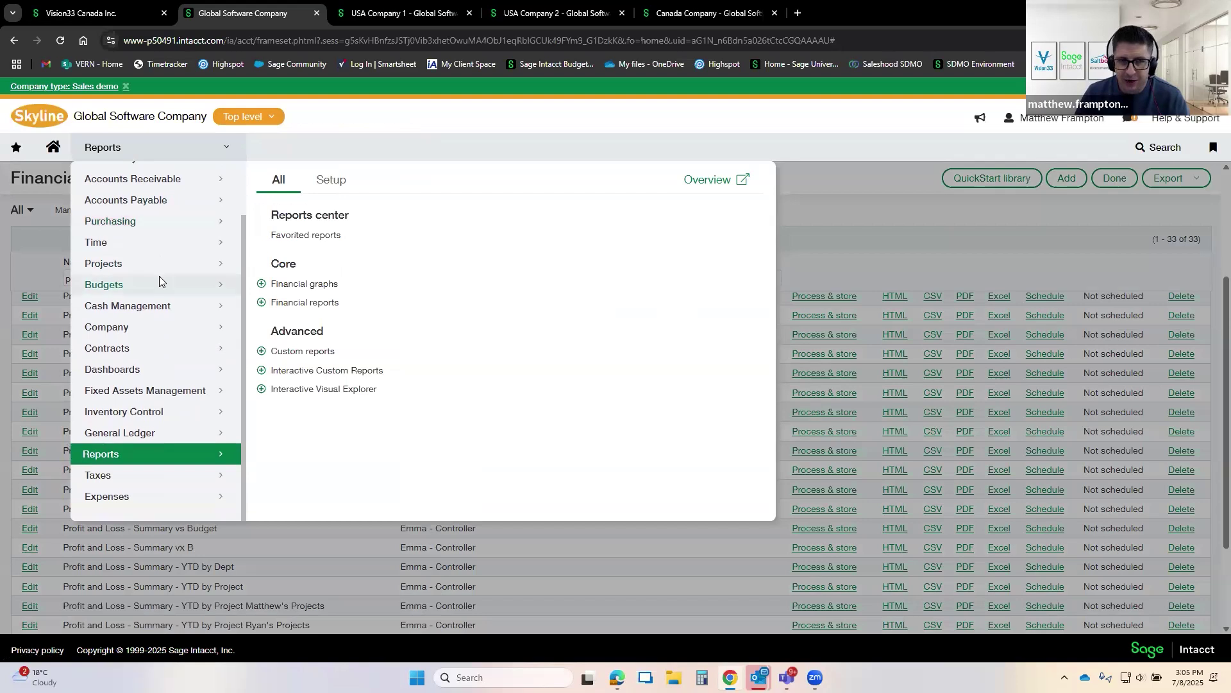
# Step: Review the entities available from the Top level Financial reports page without switching to any of them
pyautogui.click(259, 118)
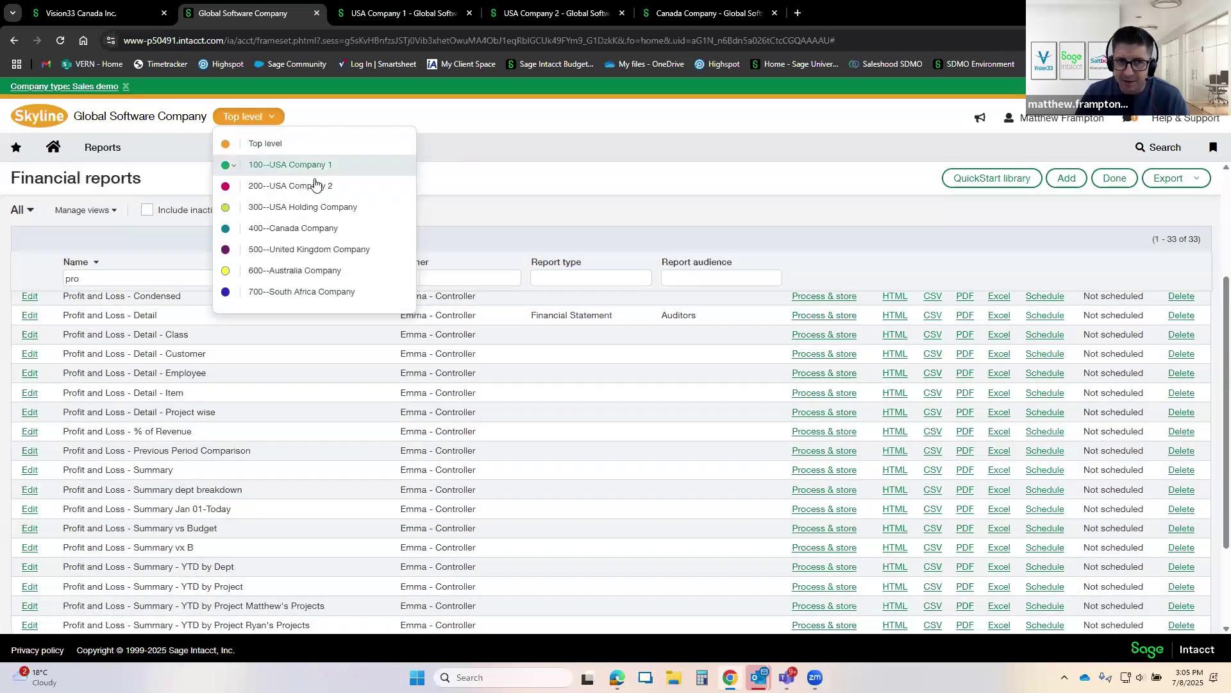
pyautogui.click(474, 175)
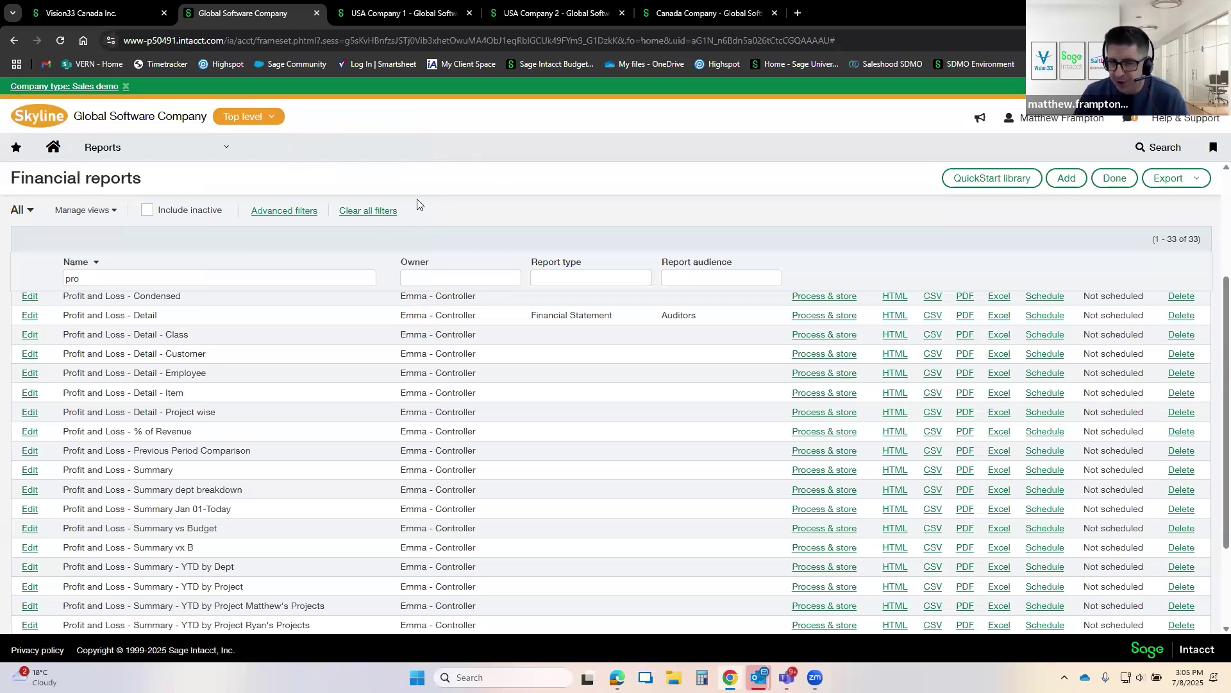
pyautogui.click(256, 117)
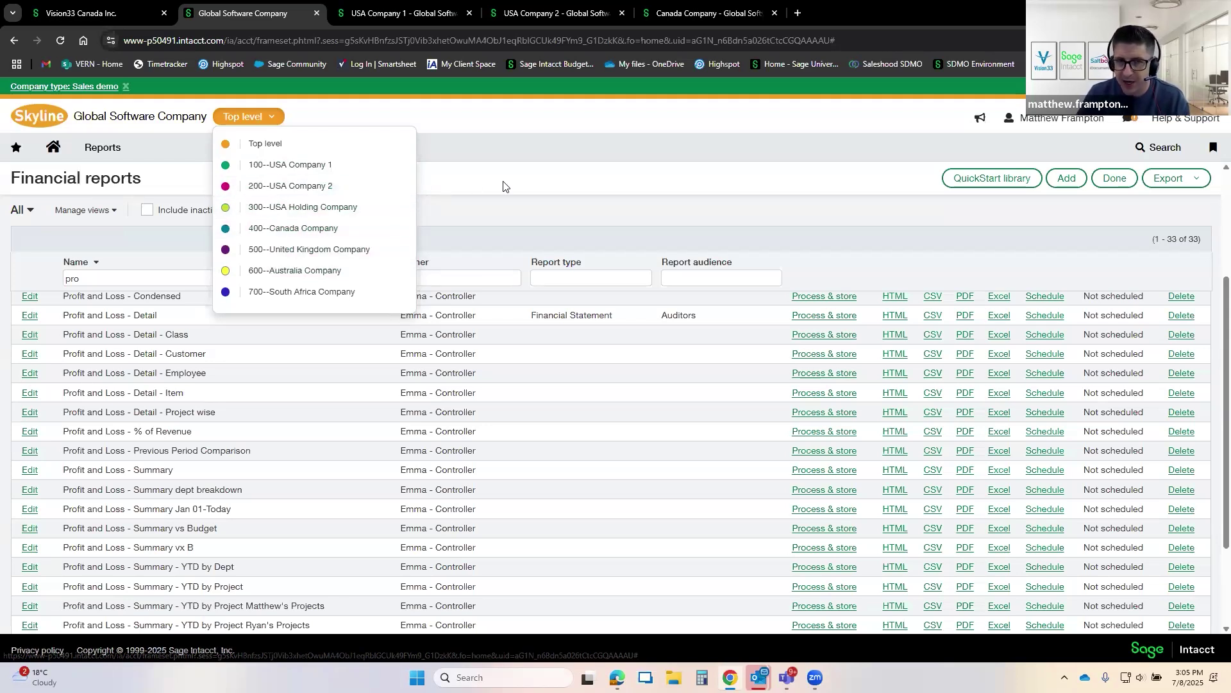
pyautogui.click(433, 185)
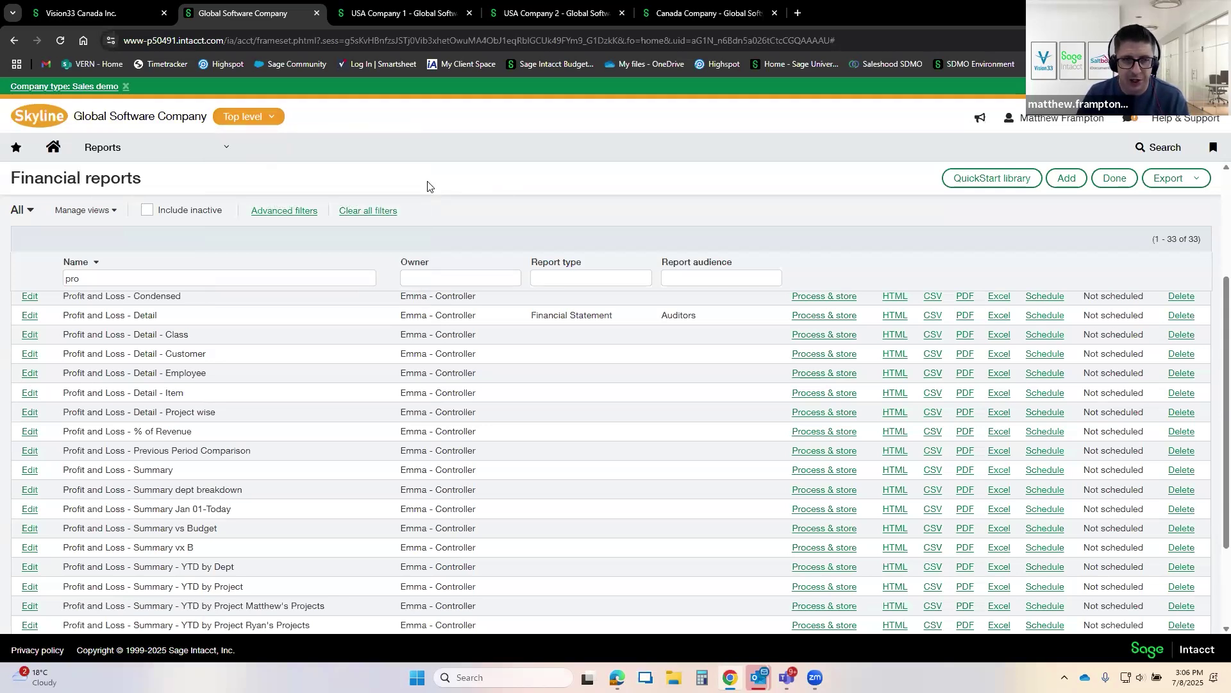
# Step: Open the Funds transfers list in Cash Management at the Top level
pyautogui.click(224, 150)
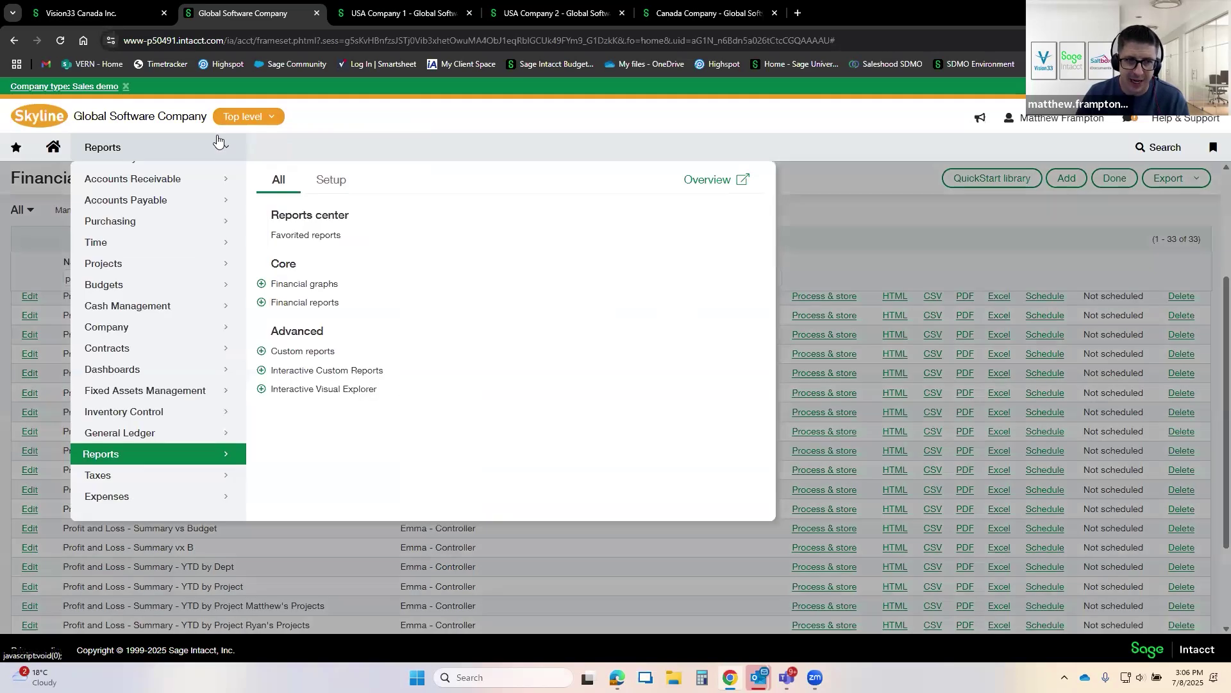
pyautogui.click(159, 306)
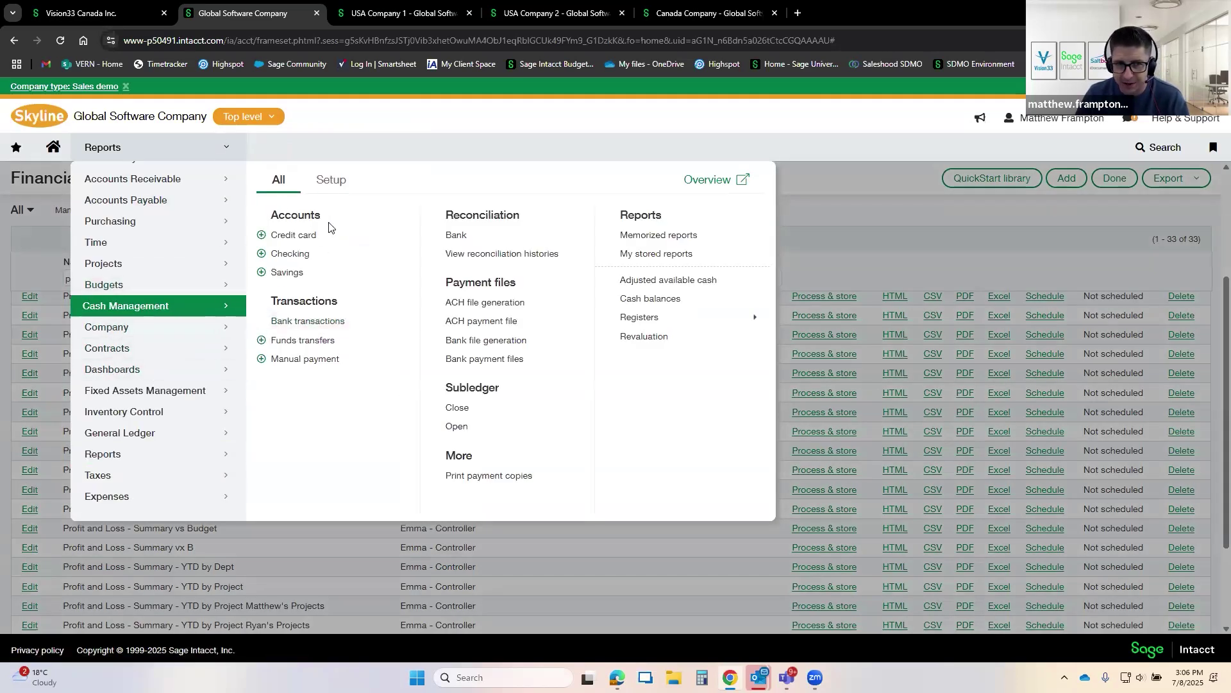
pyautogui.click(307, 345)
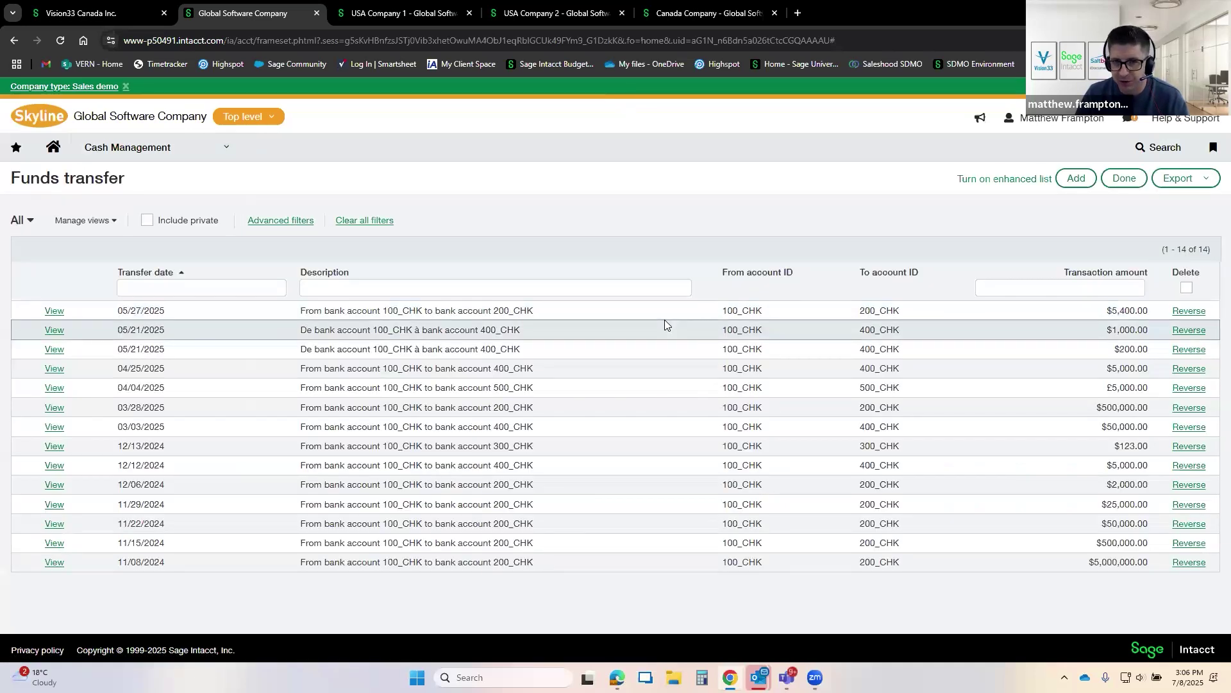
# Step: View the 05/27/2025 funds transfer from 100_CHK to 200_CHK, and compare its bank accounts with the entity list
pyautogui.moveTo(723, 312); pyautogui.dragTo(859, 311)
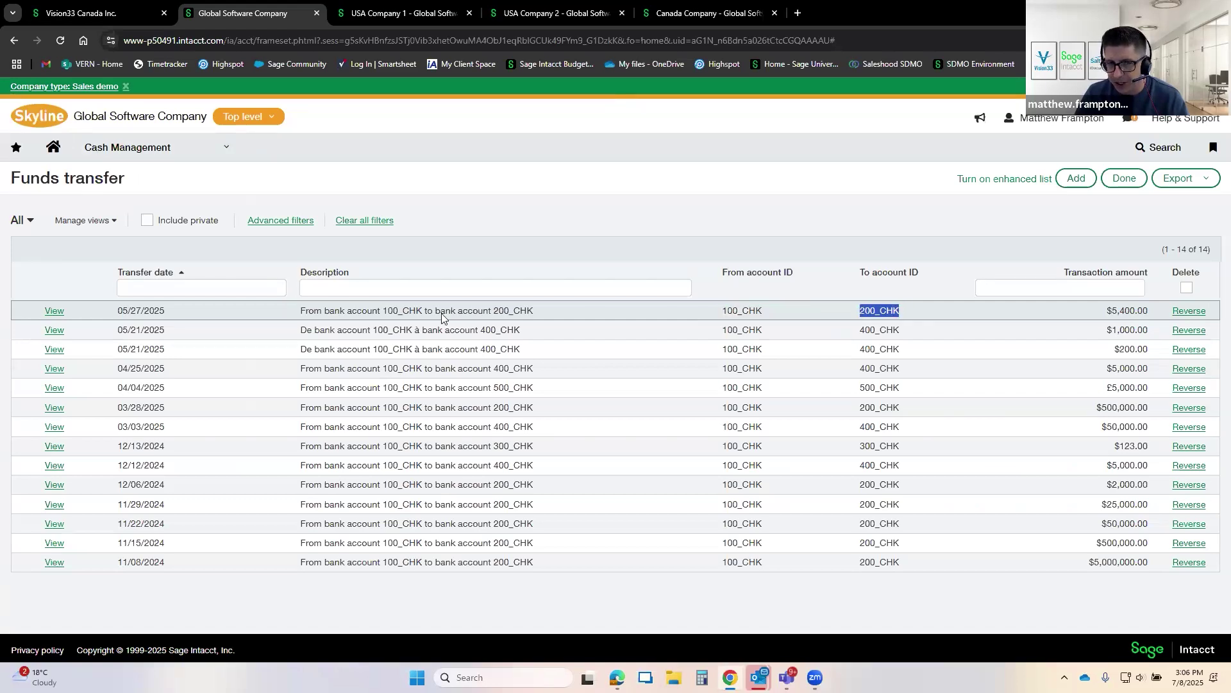
pyautogui.click(57, 313)
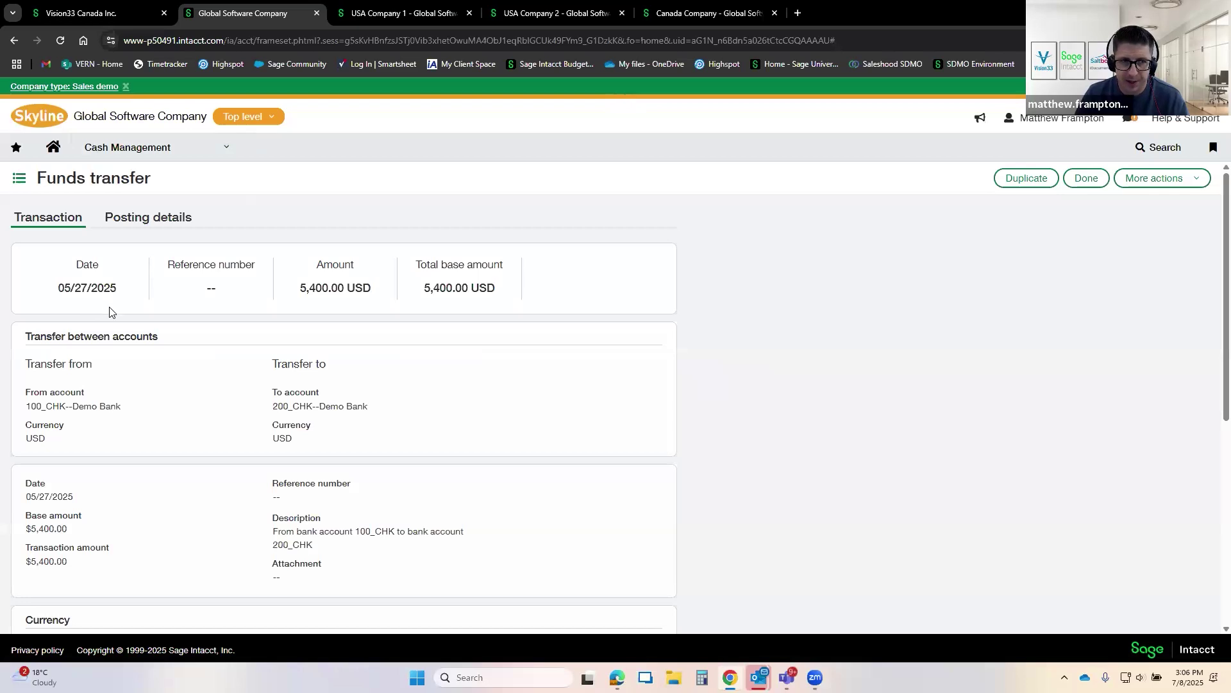
pyautogui.moveTo(26, 402); pyautogui.dragTo(79, 406)
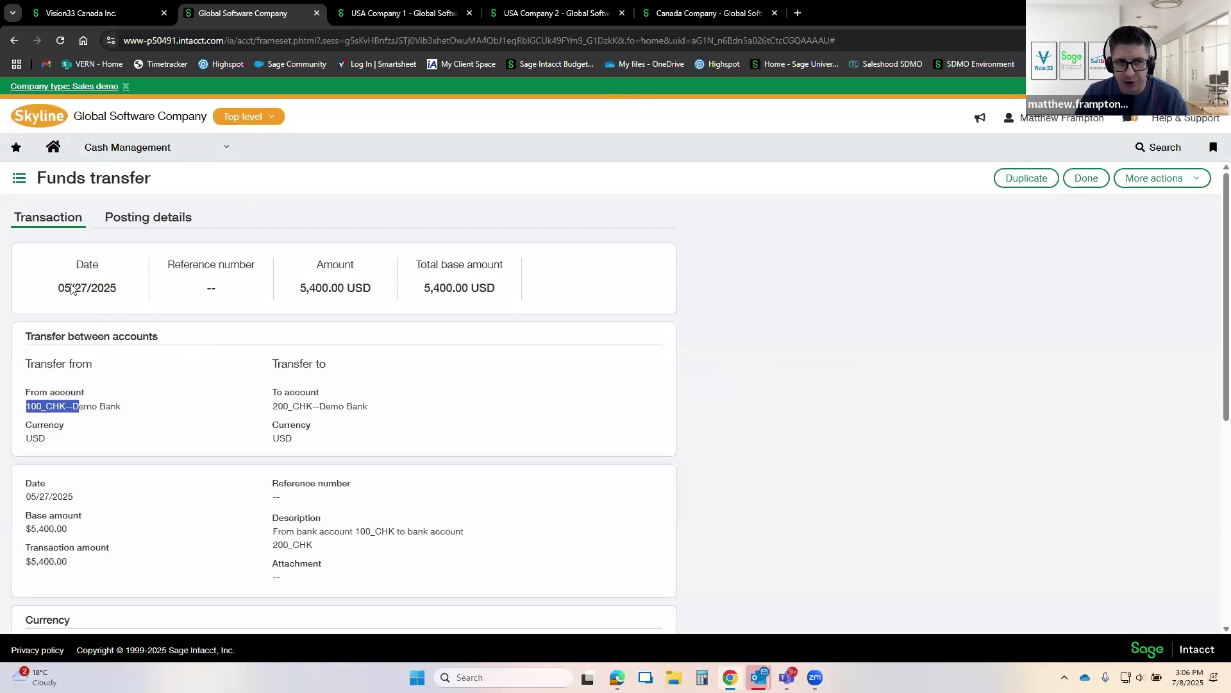
pyautogui.click(272, 120)
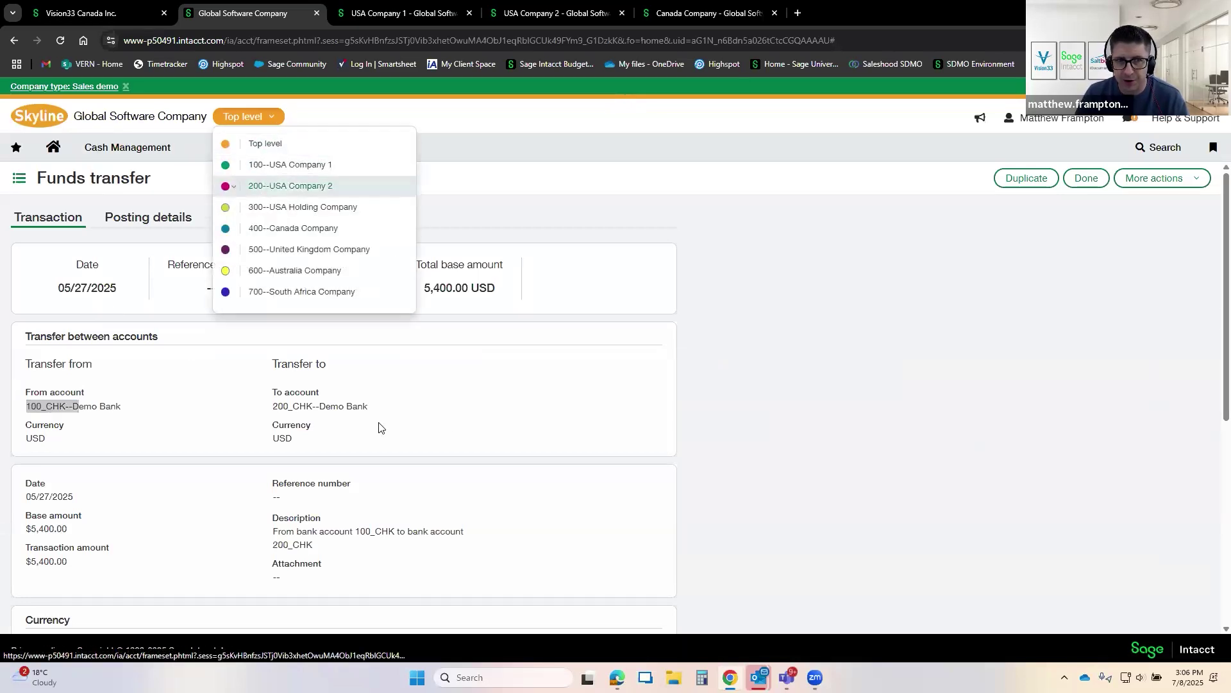
# Step: Examine the funds transfer's source and destination bank accounts alongside the list of entities
pyautogui.moveTo(273, 407); pyautogui.dragTo(329, 399)
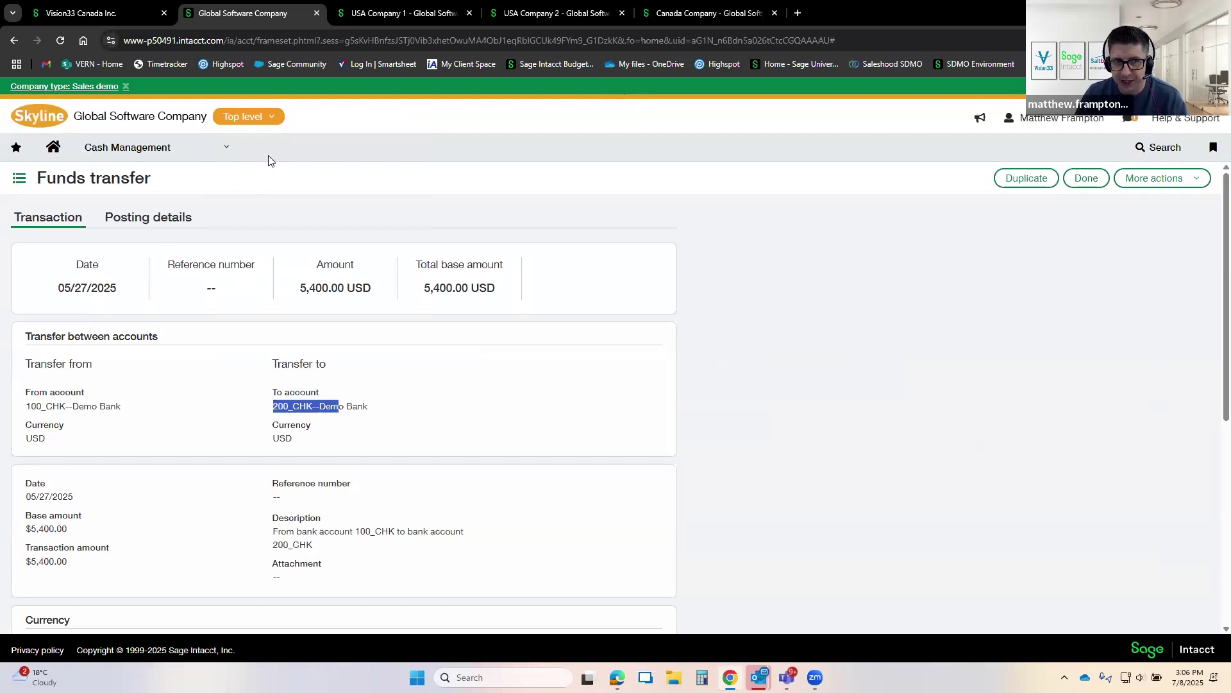
pyautogui.click(263, 118)
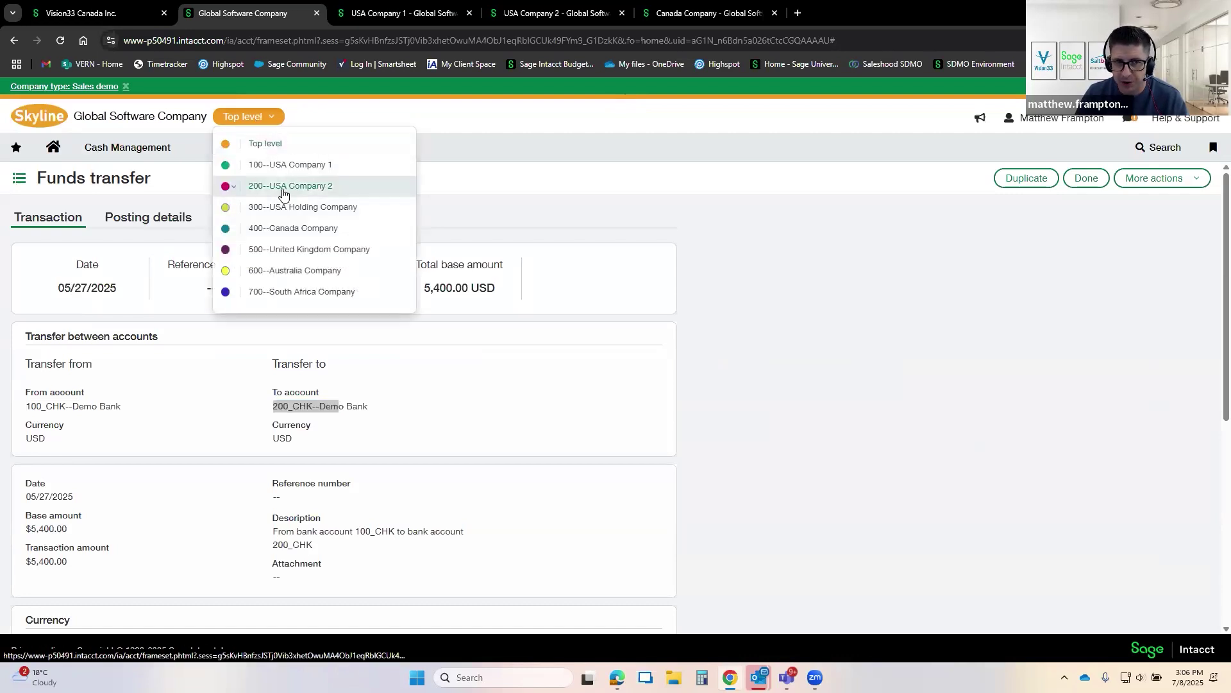
pyautogui.click(311, 392)
pyautogui.scroll(-2, 378, 343)
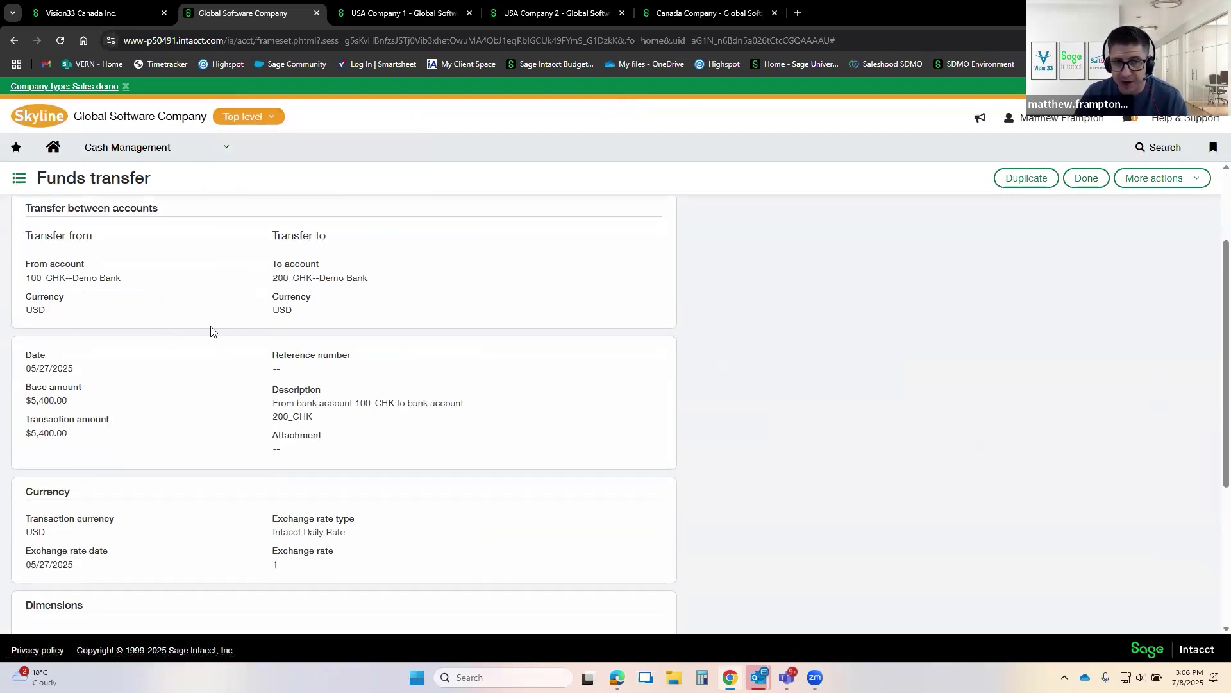
pyautogui.scroll(2, 317, 322)
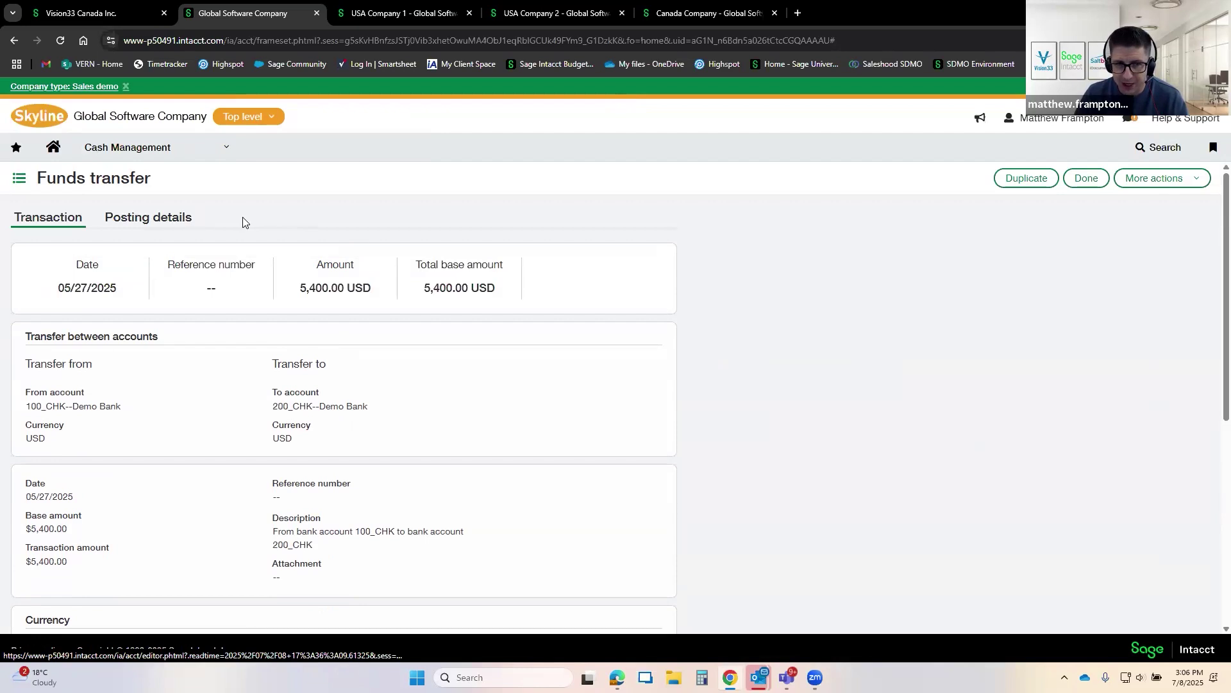
# Step: Open the transfer's posting details and examine the due-from and due-to accounts and locations in the inter-entity journals
pyautogui.click(168, 226)
pyautogui.moveTo(480, 511); pyautogui.dragTo(522, 528)
pyautogui.moveTo(499, 511)
pyautogui.mouseDown()
pyautogui.moveTo(521, 512)
pyautogui.moveTo(518, 528)
pyautogui.moveTo(510, 512)
pyautogui.moveTo(524, 527)
pyautogui.moveTo(518, 511)
pyautogui.mouseUp()
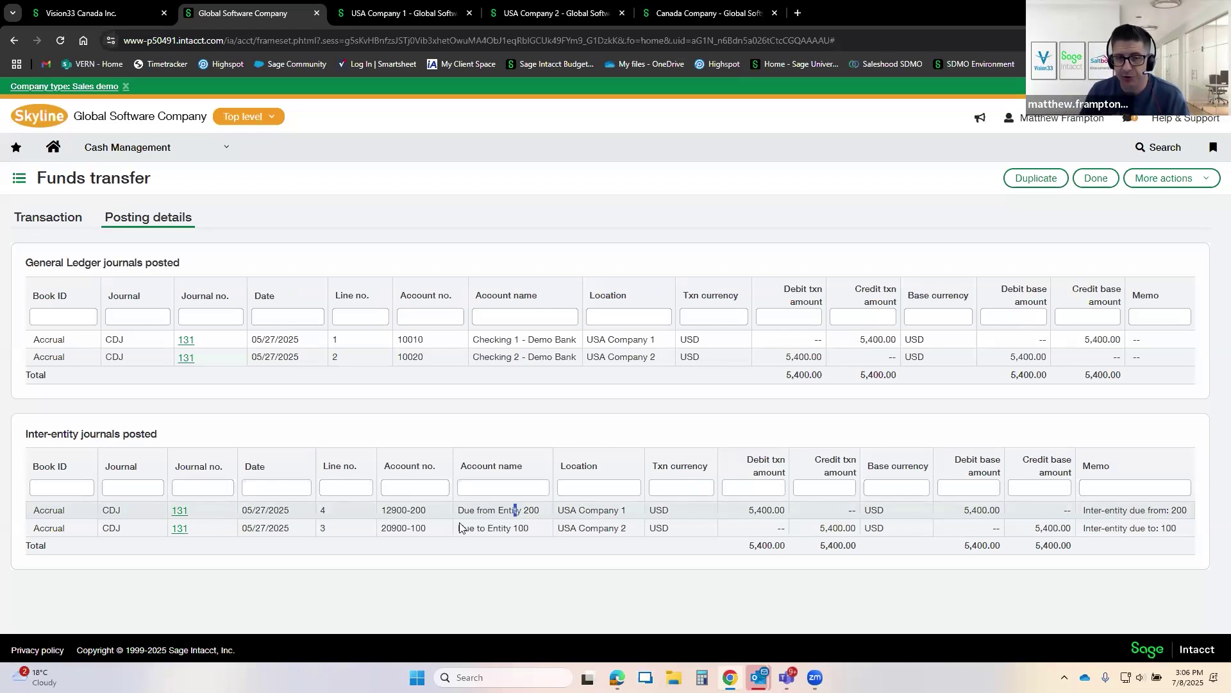
pyautogui.moveTo(498, 524); pyautogui.dragTo(458, 527)
pyautogui.moveTo(556, 510); pyautogui.dragTo(748, 510)
pyautogui.tripleClick(557, 527)
pyautogui.moveTo(822, 529); pyautogui.dragTo(748, 510)
# Step: Compare the debit and credit transaction amounts of the two inter-entity journal lines
pyautogui.click(782, 510)
pyautogui.moveTo(844, 530)
pyautogui.mouseDown()
pyautogui.moveTo(820, 529)
pyautogui.moveTo(856, 528)
pyautogui.moveTo(820, 527)
pyautogui.mouseUp()
pyautogui.click(850, 529)
pyautogui.click(828, 527)
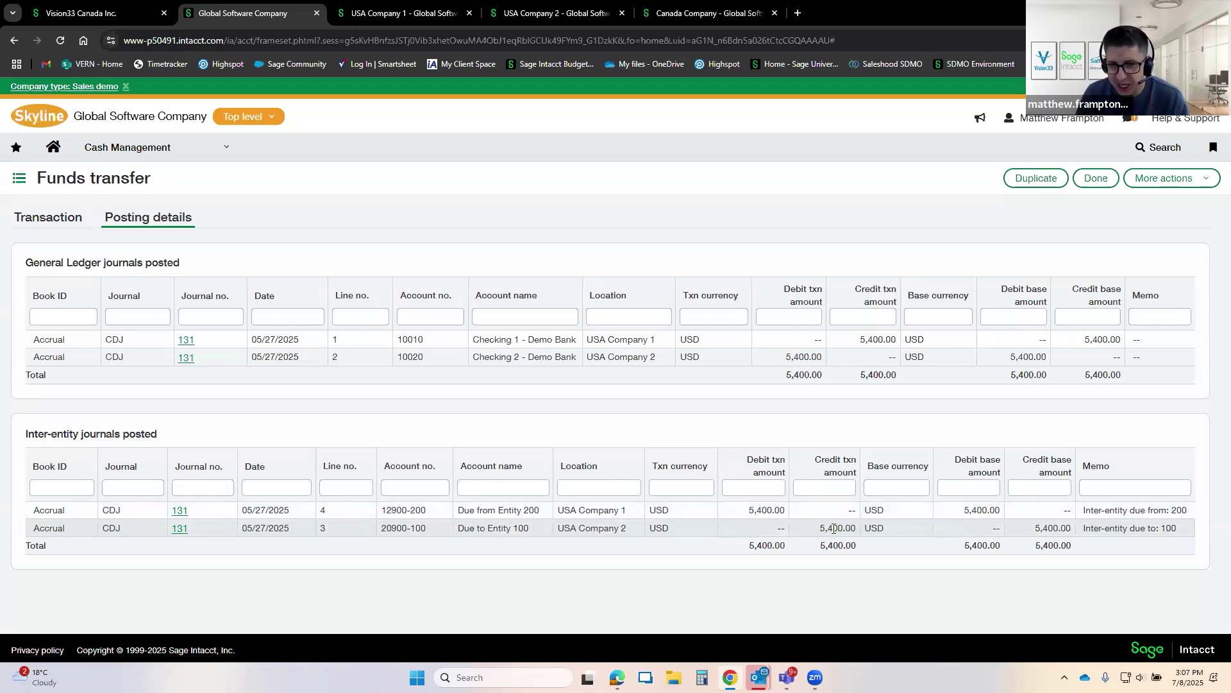
pyautogui.click(825, 533)
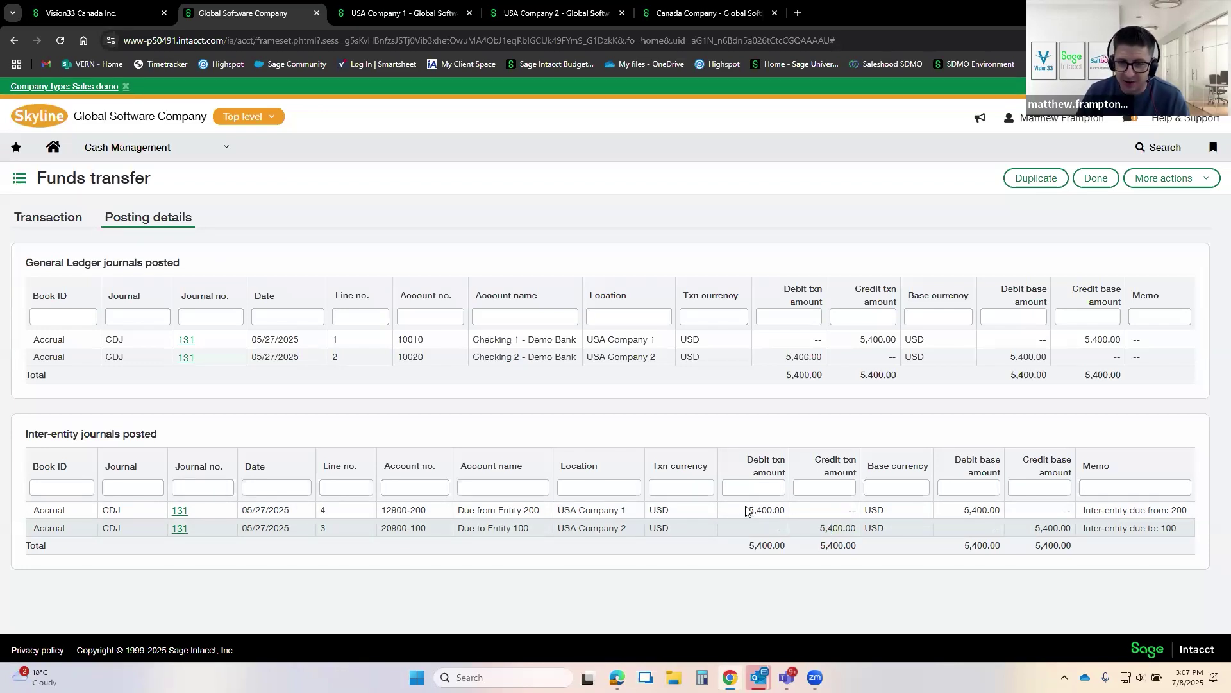
pyautogui.doubleClick(776, 509)
pyautogui.moveTo(785, 510); pyautogui.dragTo(746, 513)
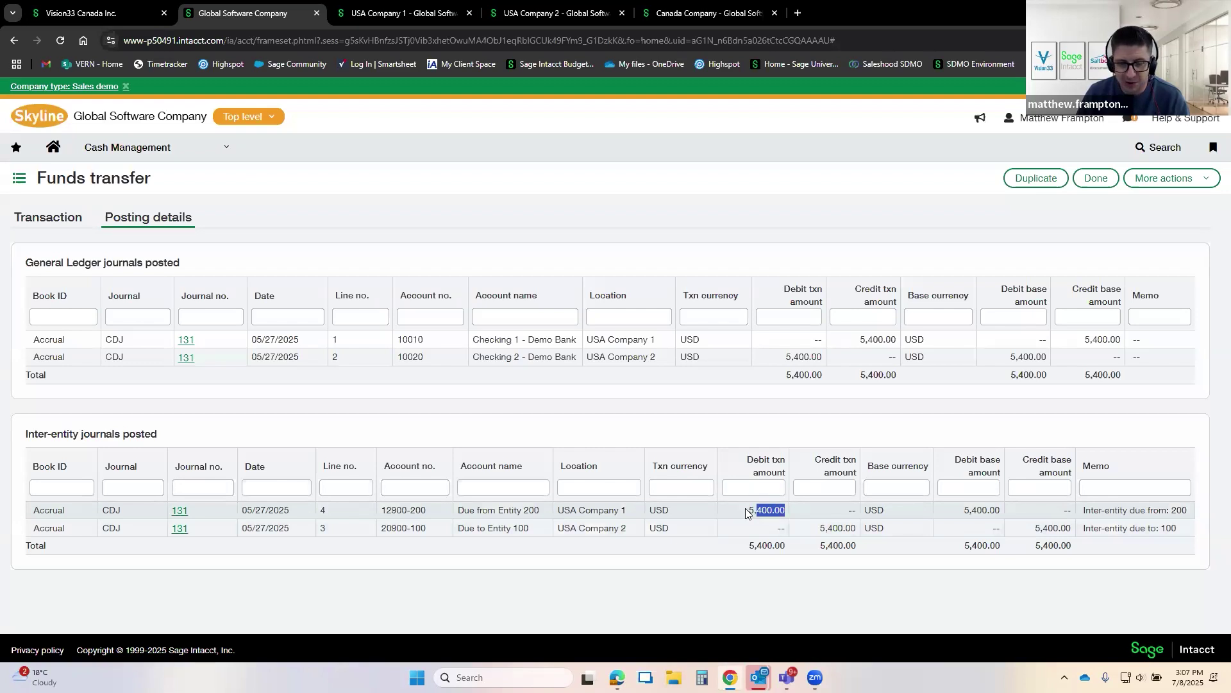
pyautogui.click(751, 509)
pyautogui.moveTo(748, 509); pyautogui.dragTo(770, 508)
pyautogui.click(769, 509)
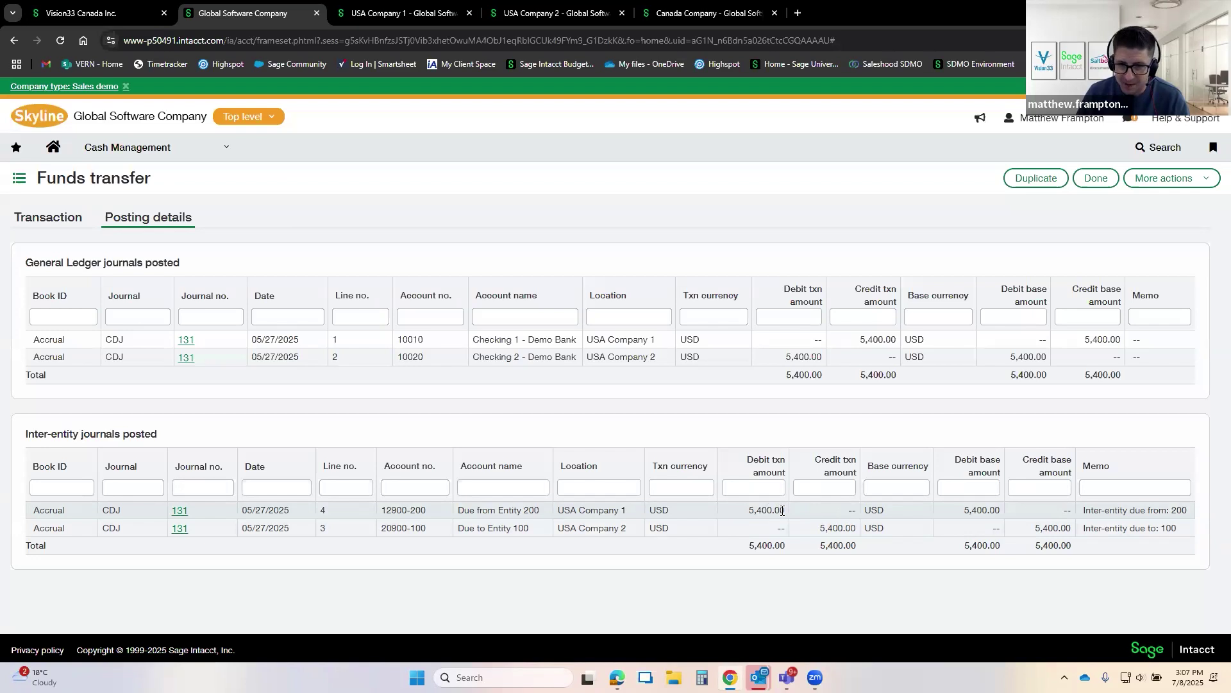
pyautogui.moveTo(783, 510); pyautogui.dragTo(767, 511)
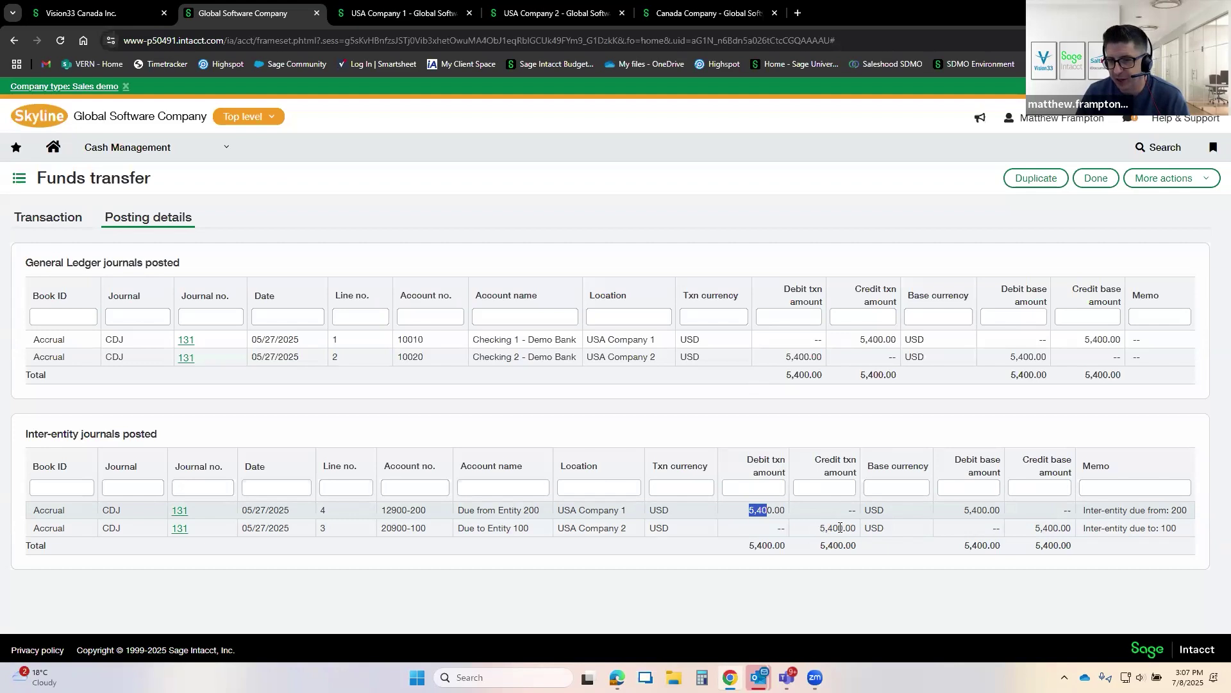
pyautogui.moveTo(839, 527); pyautogui.dragTo(831, 529)
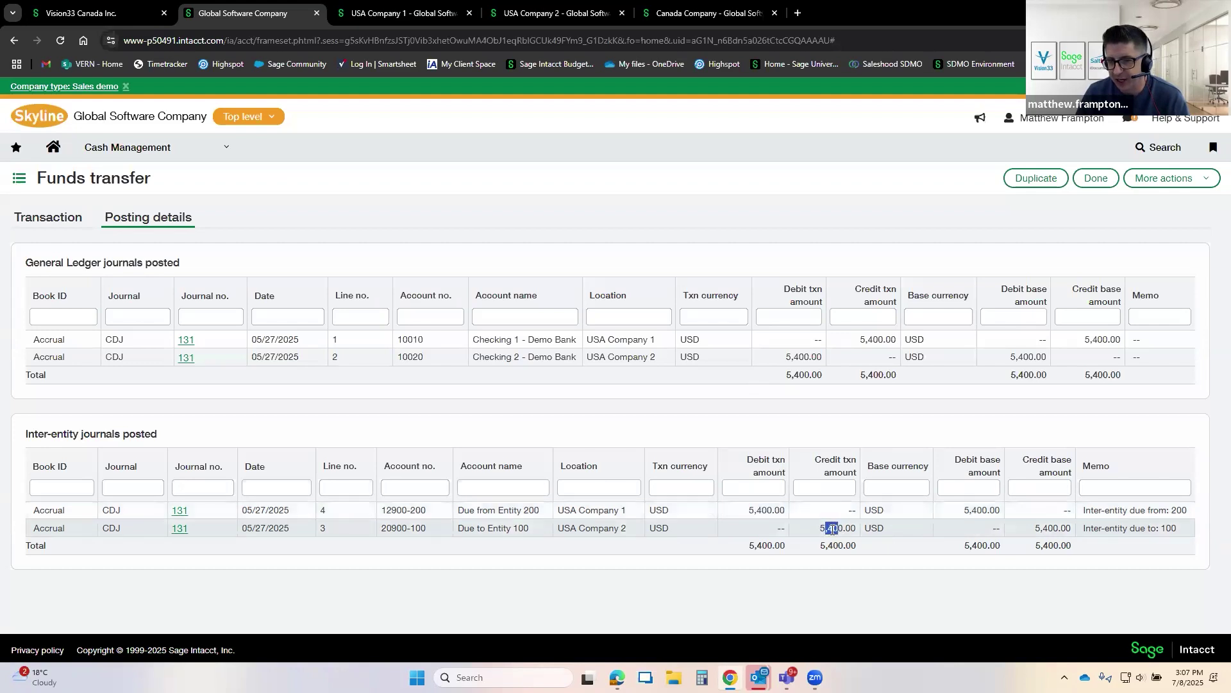
# Step: Open the Consolidation module's organization view to see the company's entity hierarchy
pyautogui.click(221, 152)
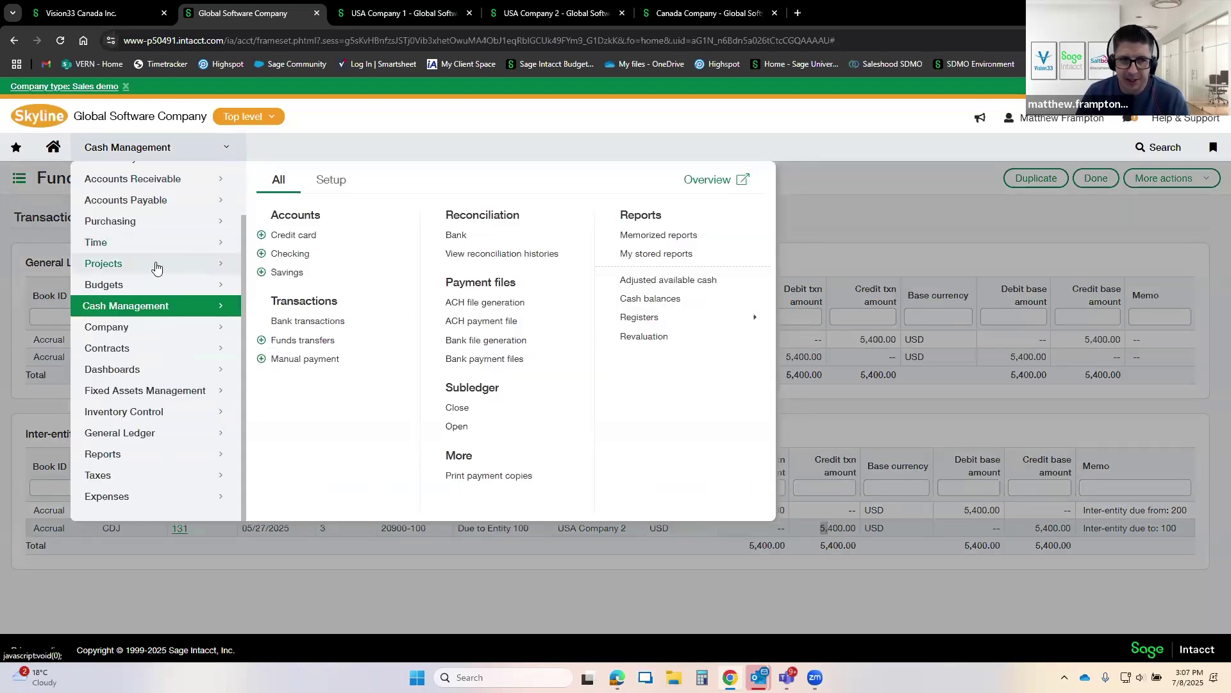
pyautogui.click(247, 116)
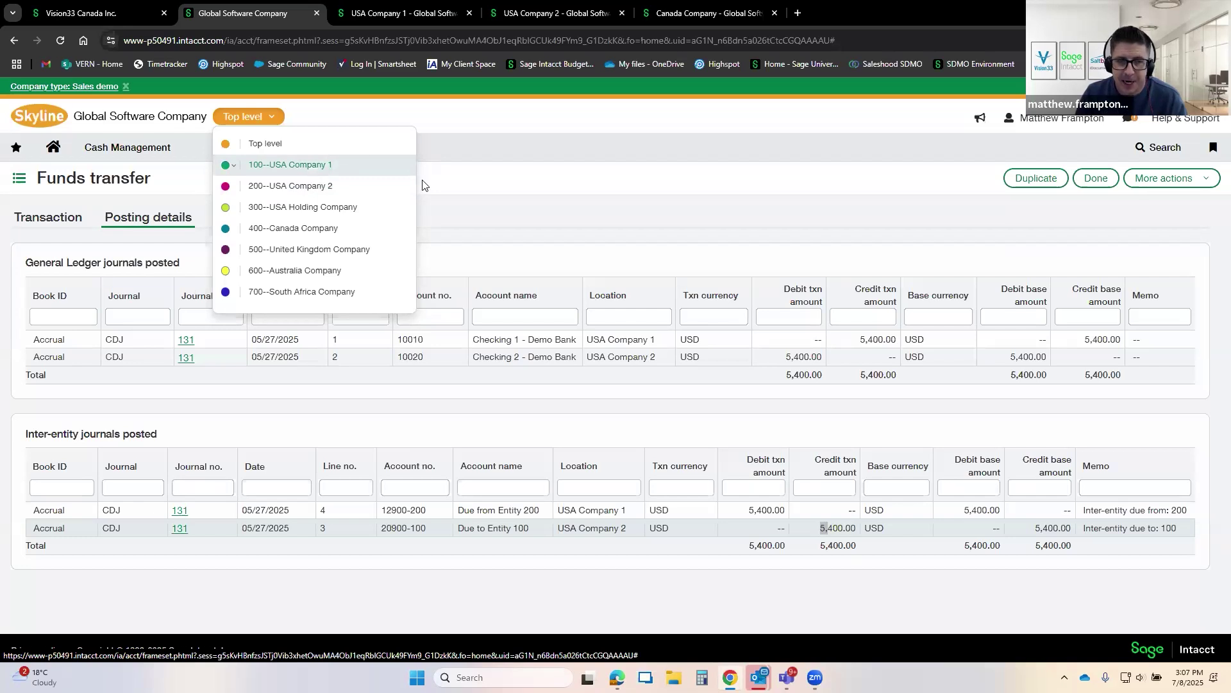
pyautogui.click(128, 147)
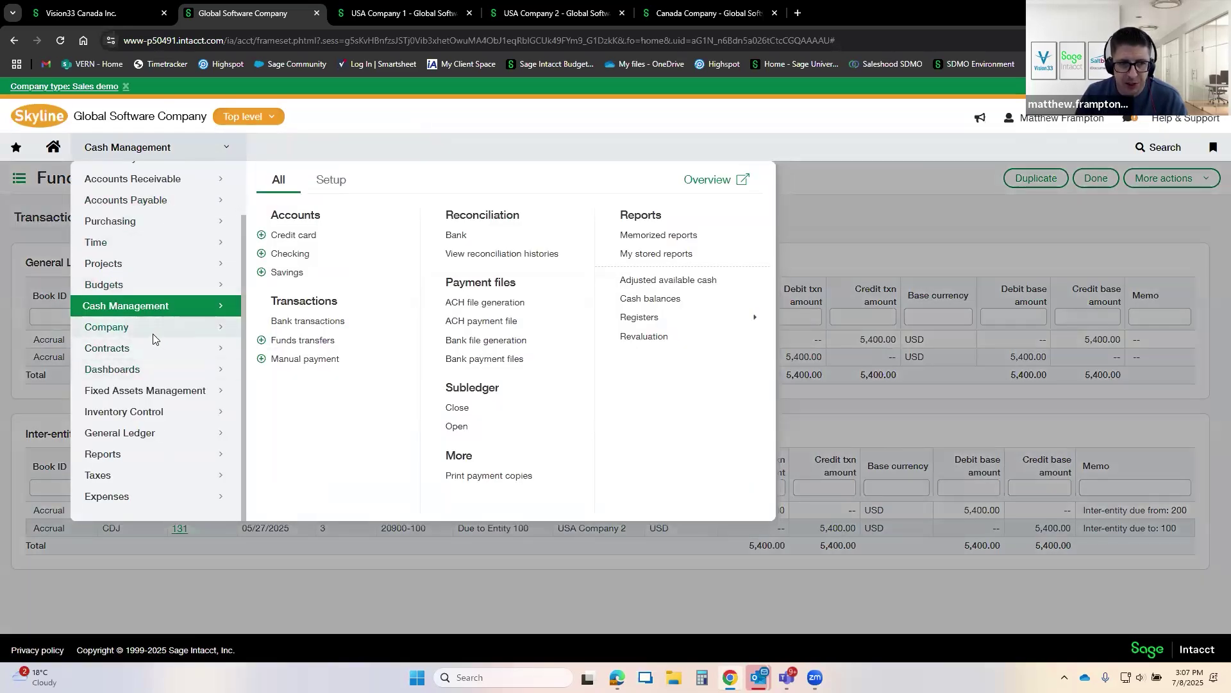
pyautogui.scroll(1, 153, 333)
pyautogui.click(116, 199)
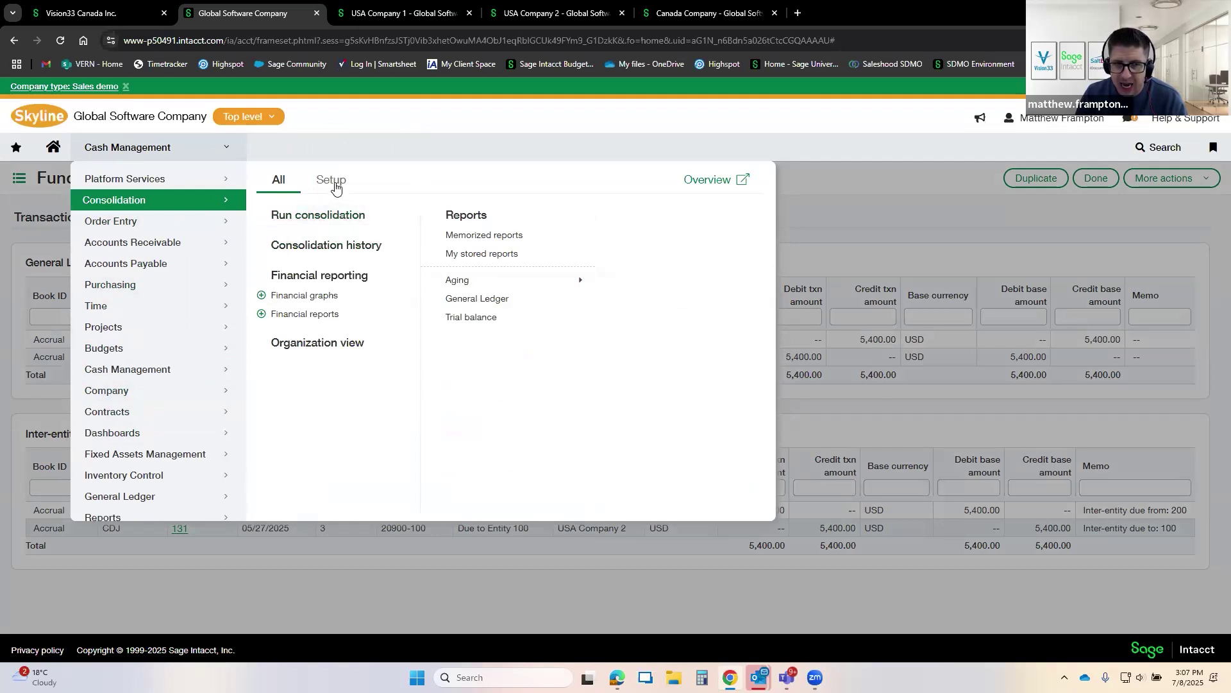
pyautogui.click(335, 184)
pyautogui.click(279, 180)
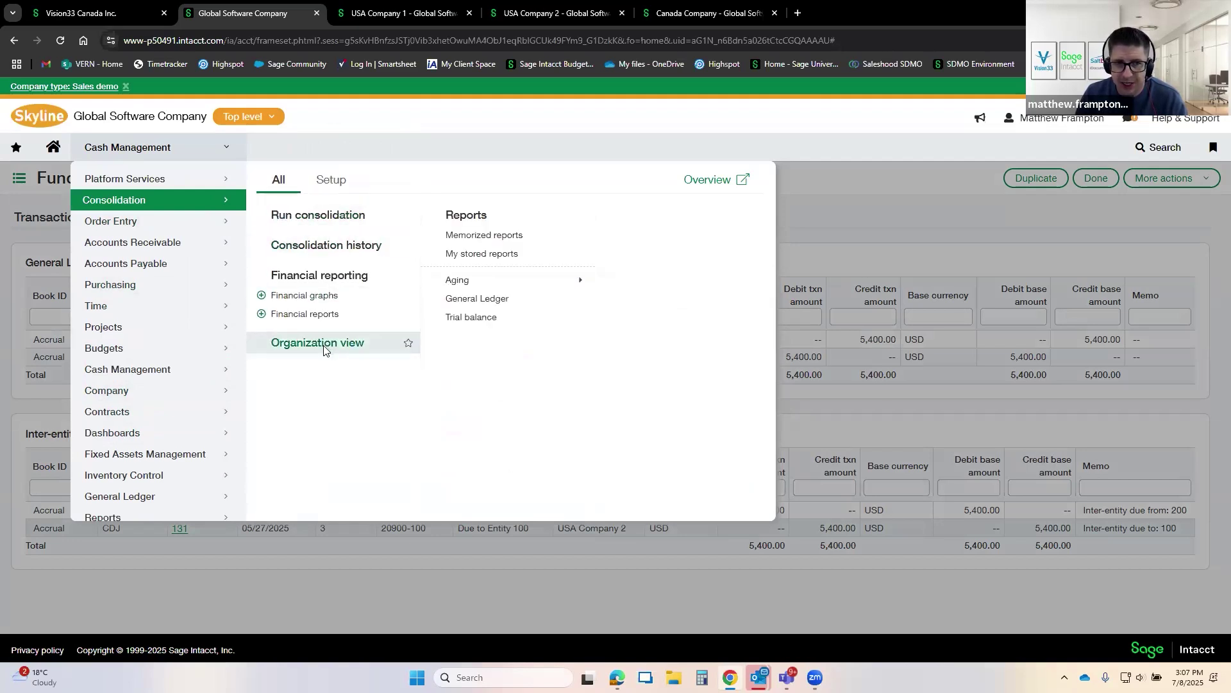
pyautogui.click(325, 342)
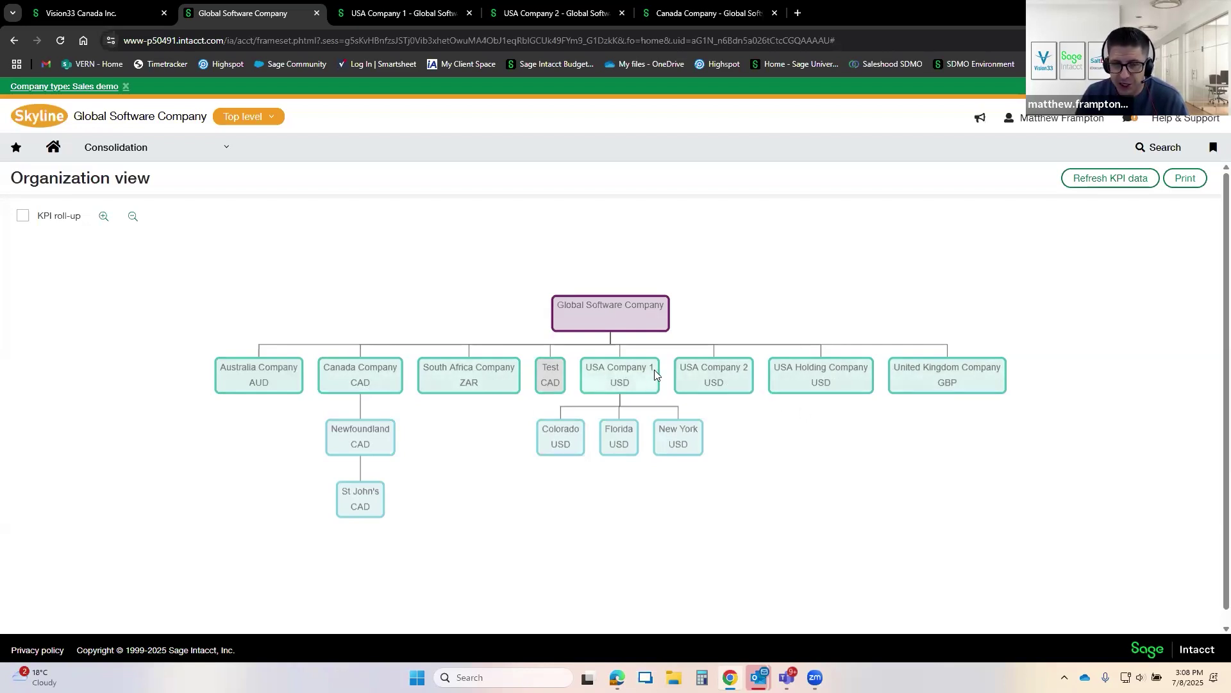
# Step: View the Global Loc book from the consolidation books list and check its currency
pyautogui.click(210, 143)
pyautogui.click(330, 181)
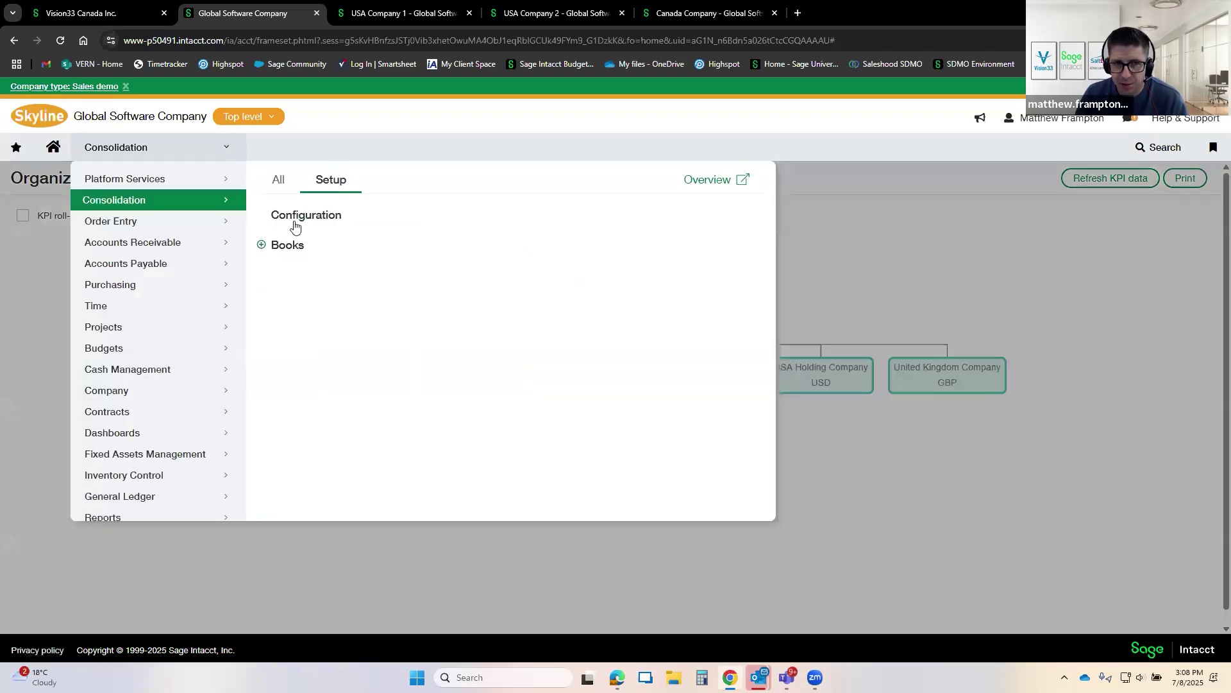
pyautogui.click(298, 246)
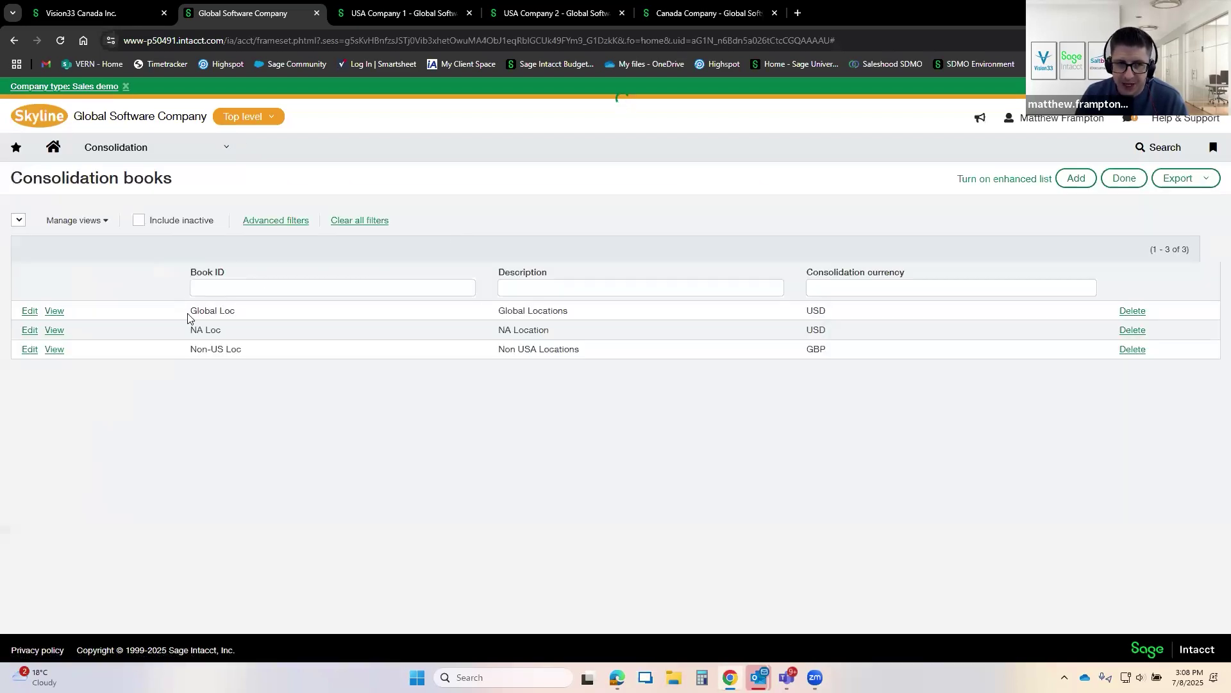
pyautogui.moveTo(191, 311); pyautogui.dragTo(238, 312)
pyautogui.click(55, 311)
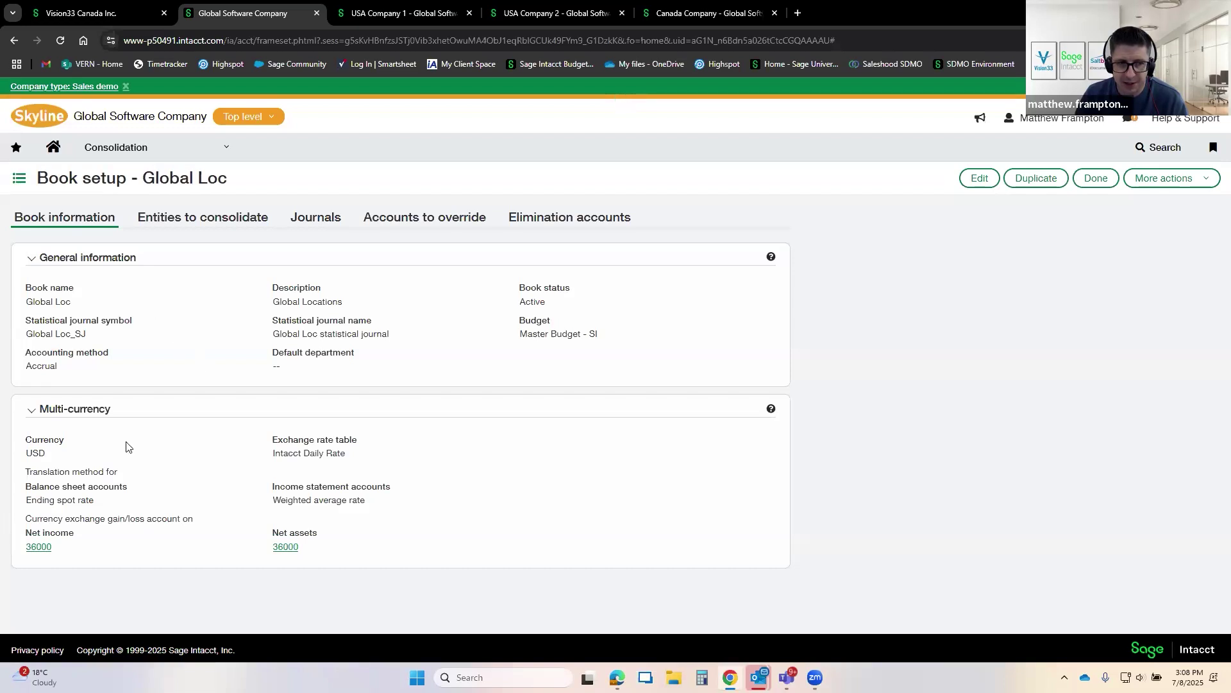
pyautogui.moveTo(24, 457); pyautogui.dragTo(58, 457)
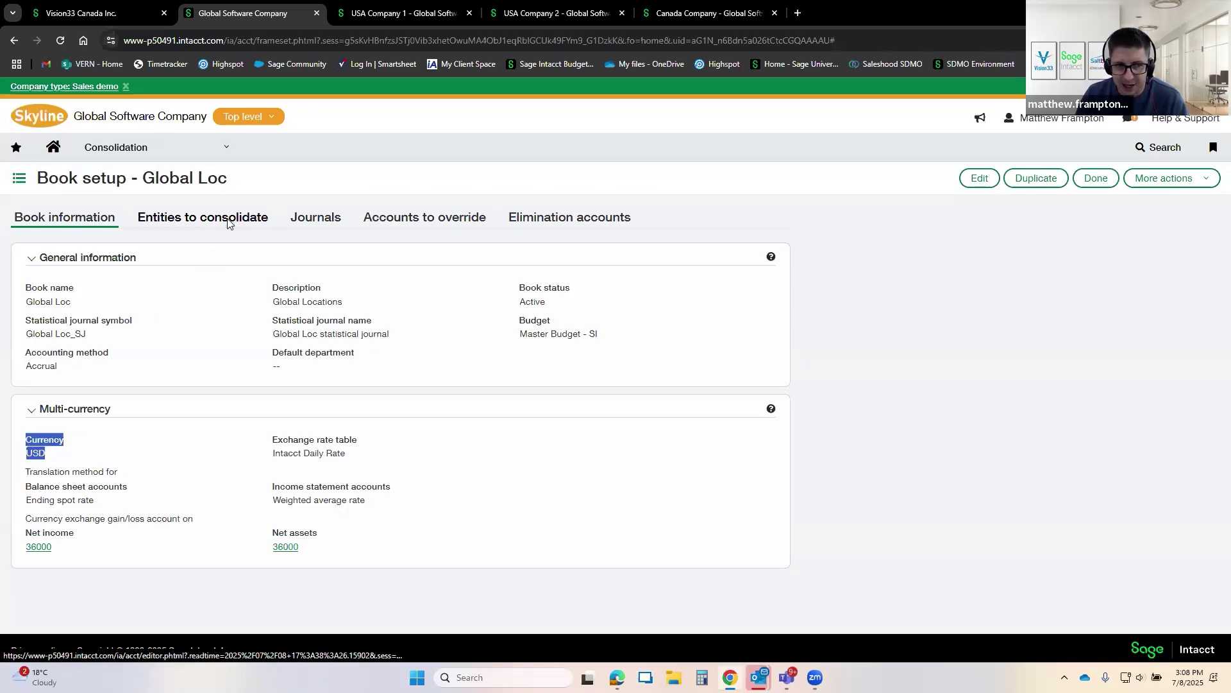
# Step: Review the Global Loc book's entities to consolidate and its inter-entity auto-elimination setting
pyautogui.click(203, 218)
pyautogui.moveTo(26, 301); pyautogui.dragTo(203, 394)
pyautogui.click(70, 395)
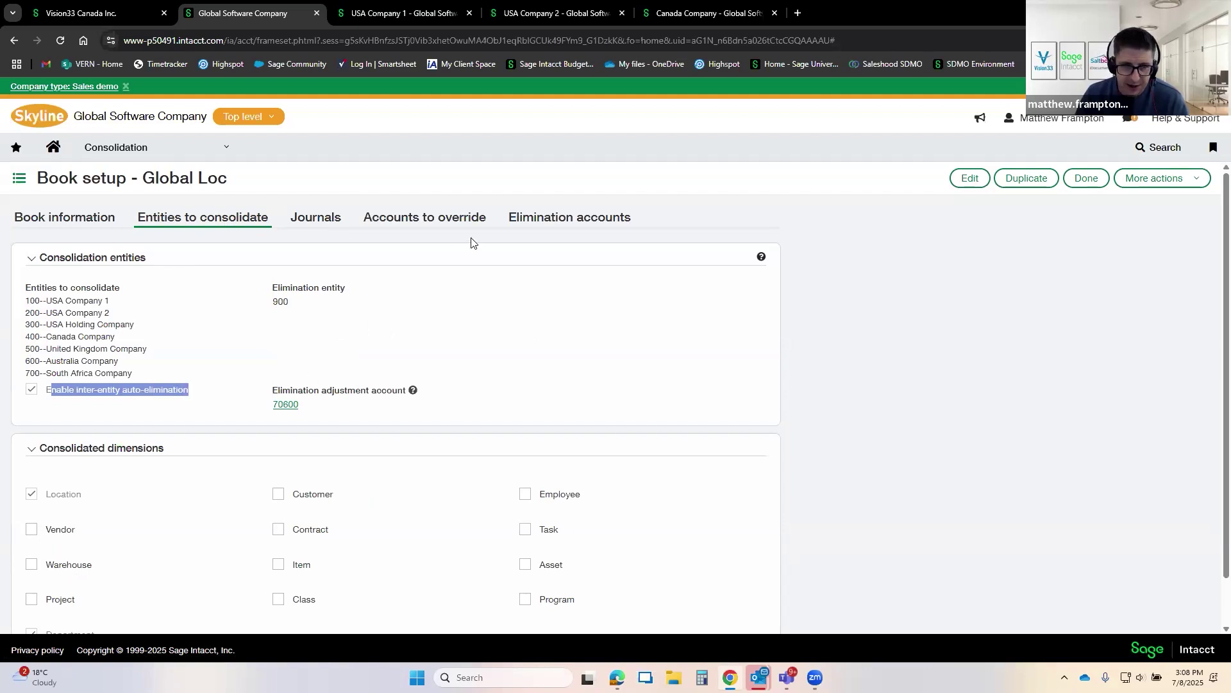
# Step: Check the book's elimination accounts drawn from entity setup and its elimination adjustment account
pyautogui.click(541, 221)
pyautogui.moveTo(90, 316); pyautogui.dragTo(134, 391)
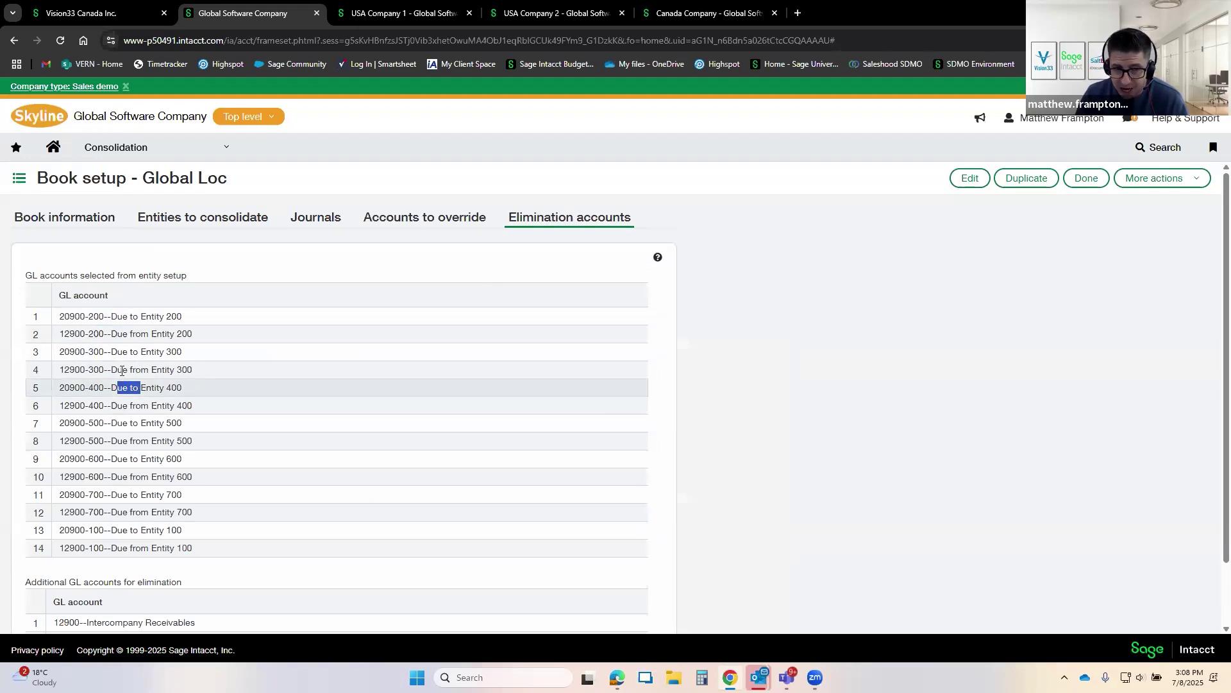
pyautogui.click(253, 222)
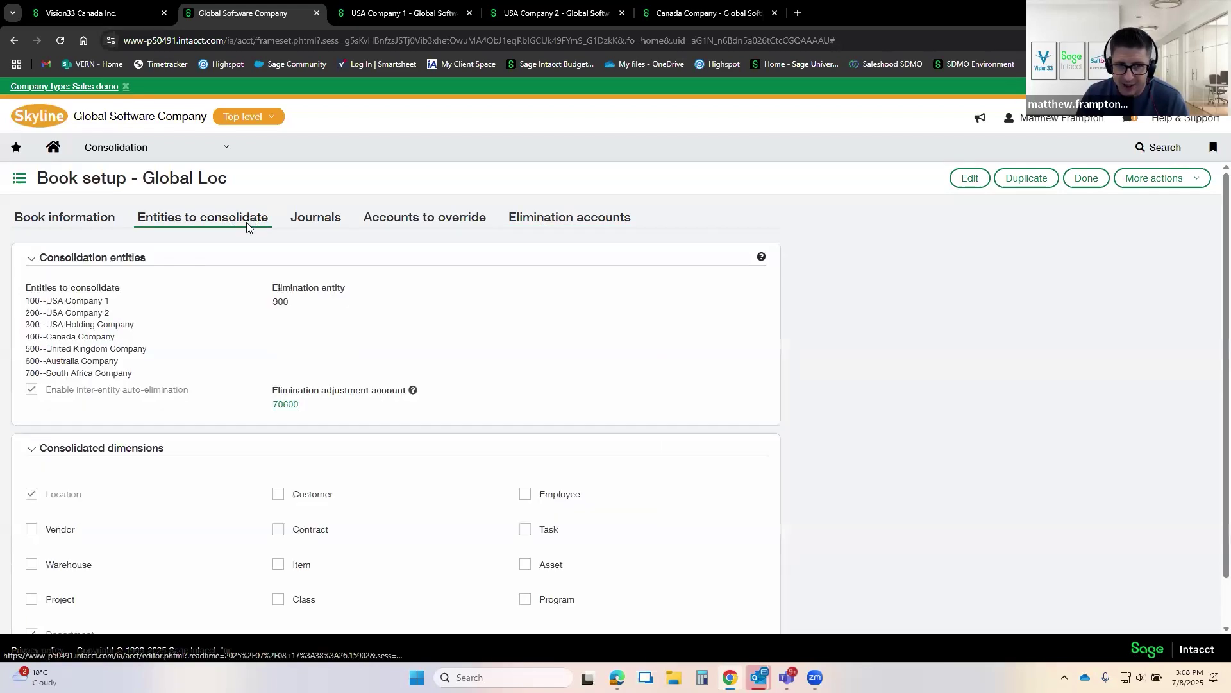
pyautogui.moveTo(275, 396); pyautogui.dragTo(372, 412)
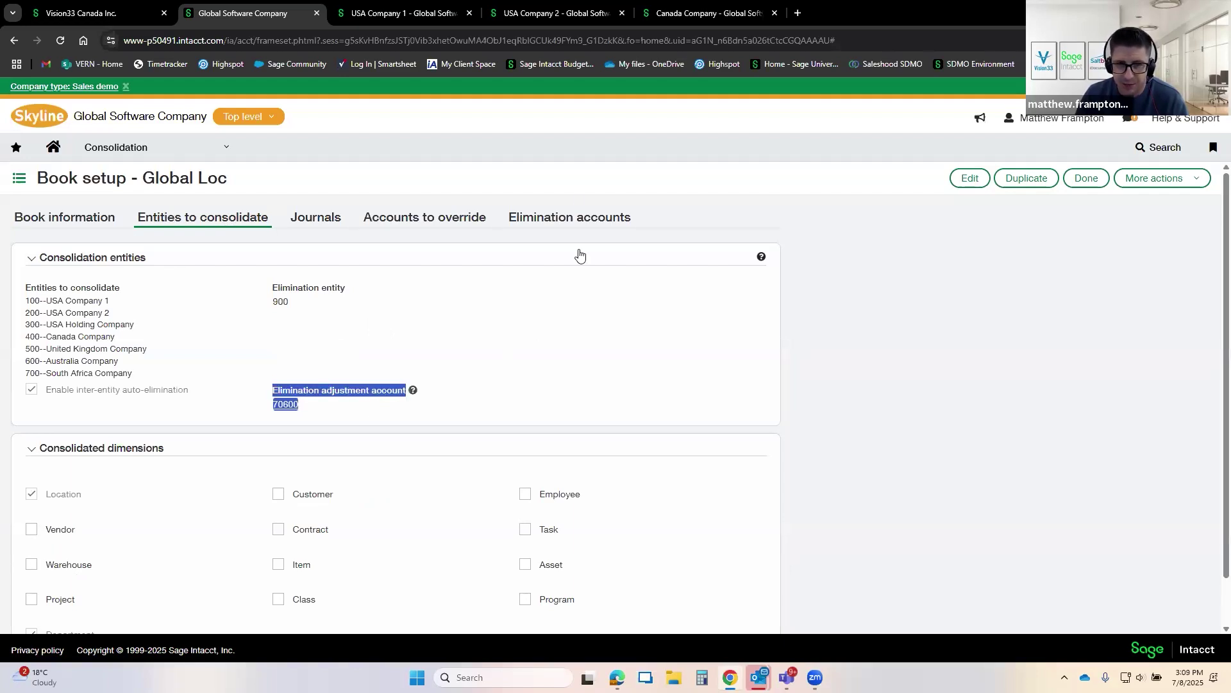
# Step: Examine the additional GL accounts for elimination in the Global Loc book's elimination accounts
pyautogui.click(475, 217)
pyautogui.click(544, 219)
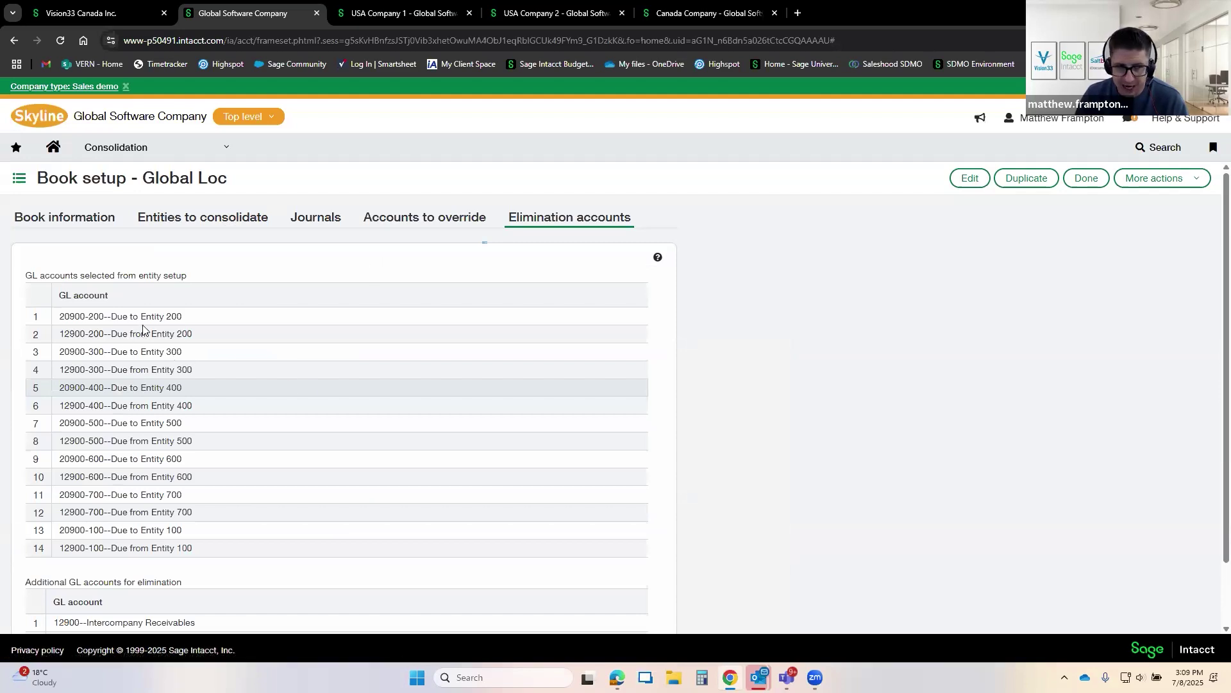
pyautogui.scroll(-1, 142, 329)
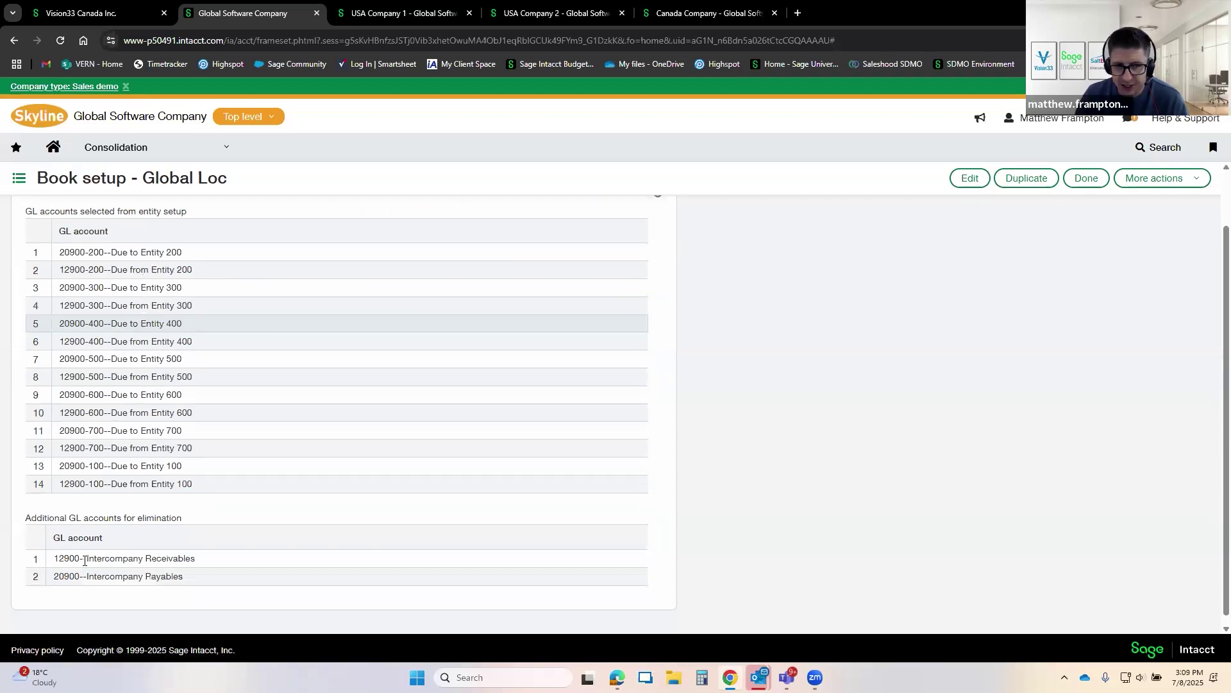
pyautogui.moveTo(82, 559); pyautogui.dragTo(185, 559)
pyautogui.moveTo(88, 576); pyautogui.dragTo(128, 557)
pyautogui.click(61, 556)
pyautogui.click(164, 574)
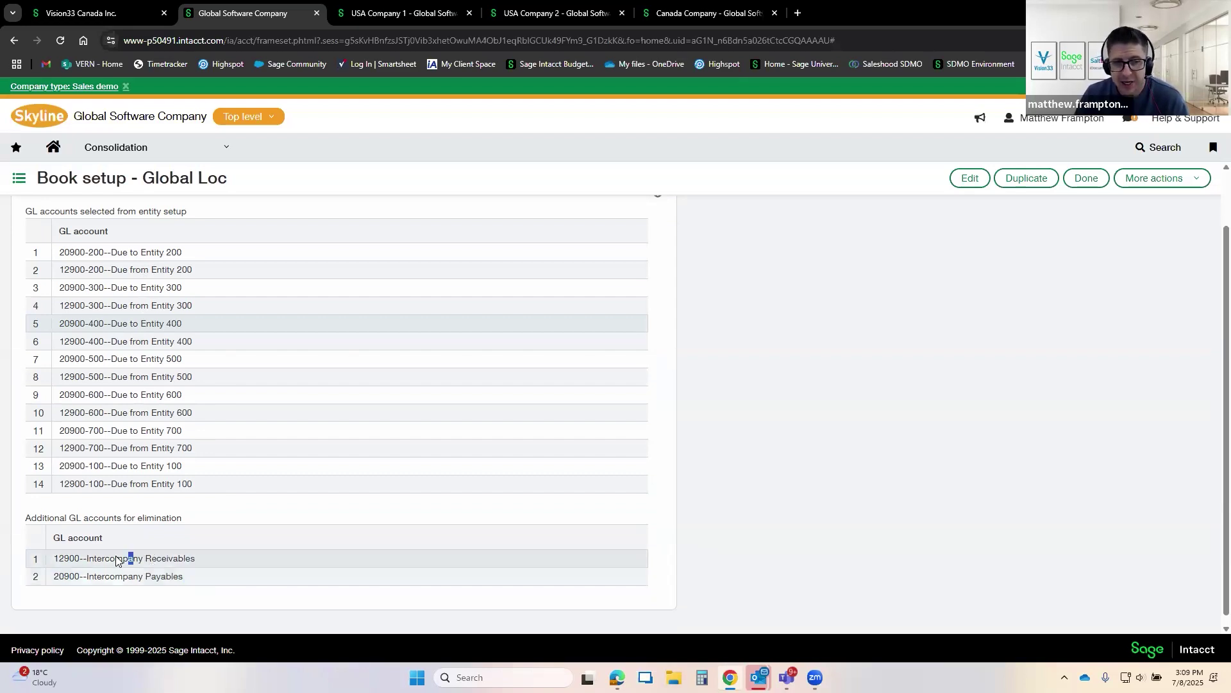
pyautogui.moveTo(32, 522); pyautogui.dragTo(214, 588)
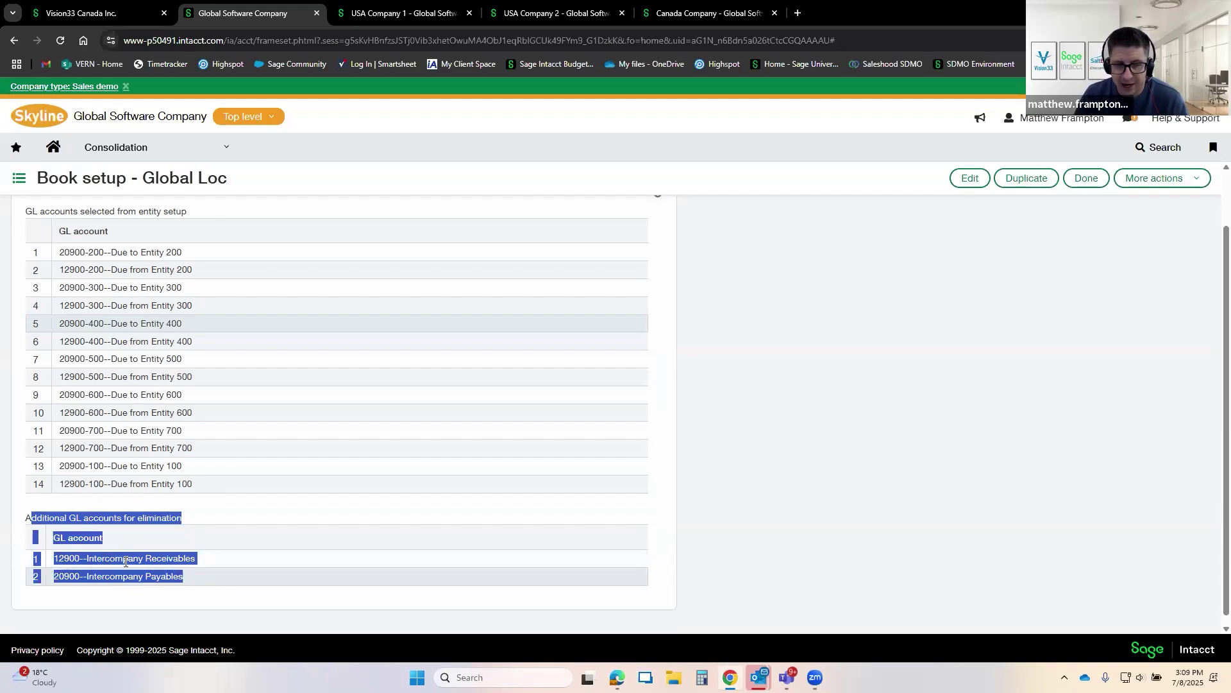
# Step: Set up a consolidation run of the Global Loc book for Jun 2025 and open it with options
pyautogui.click(235, 152)
pyautogui.click(277, 187)
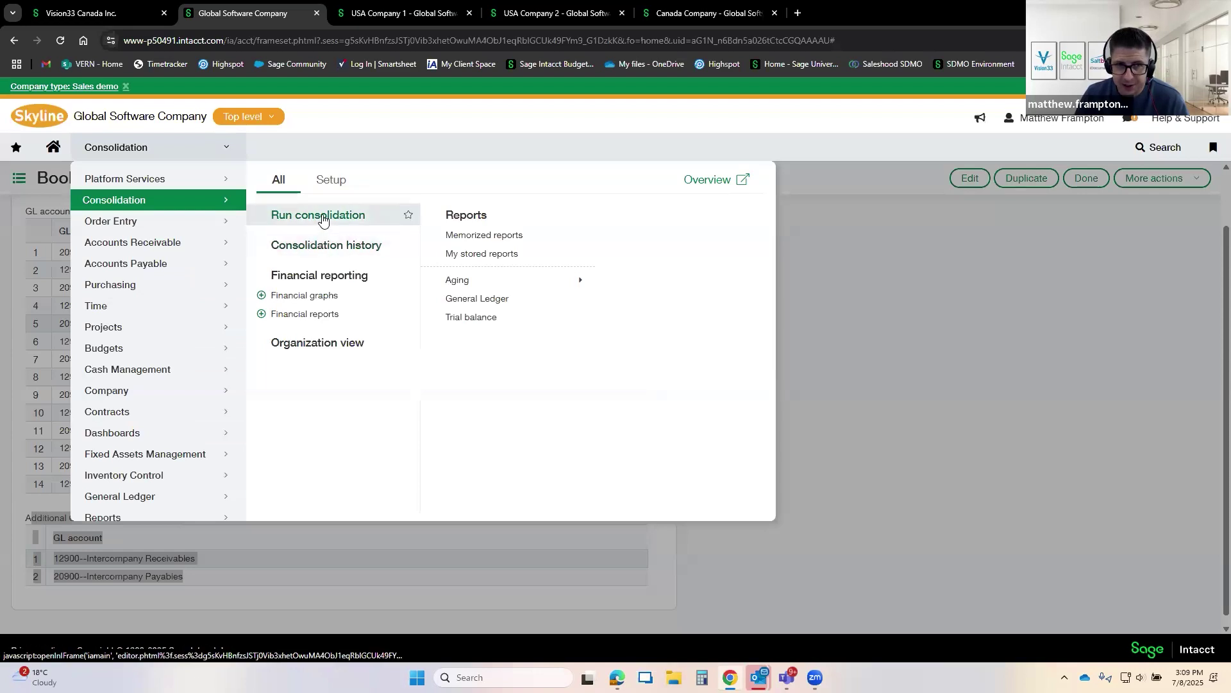
pyautogui.click(319, 215)
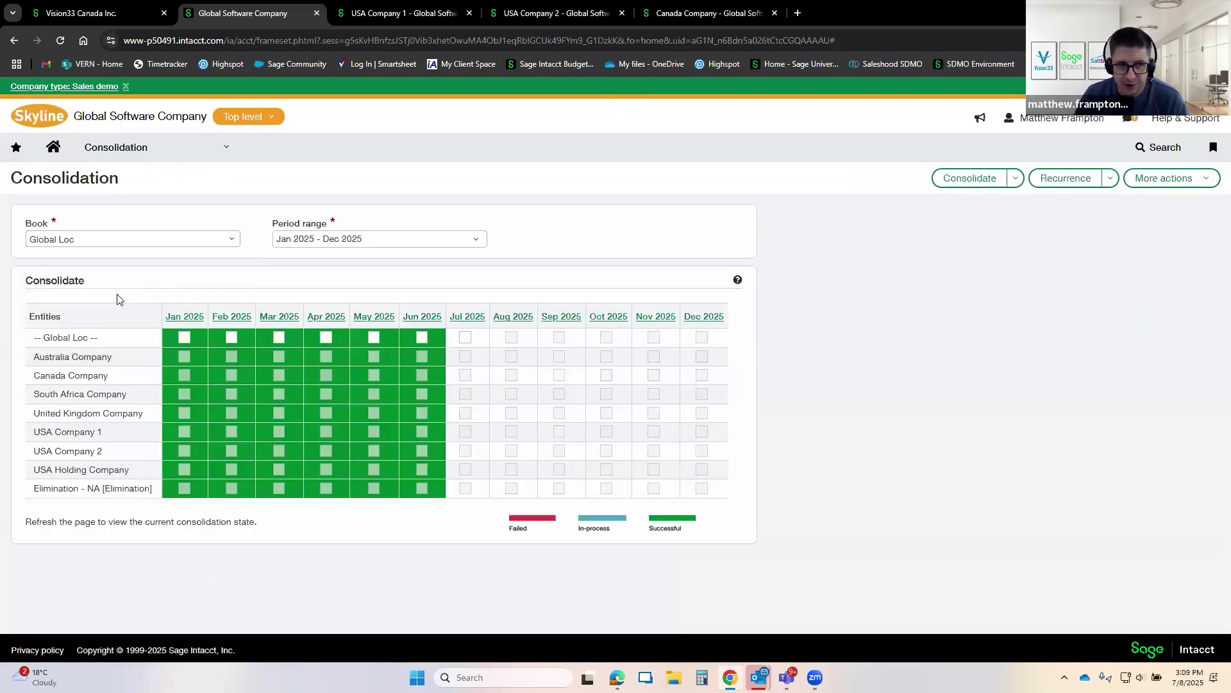
pyautogui.click(228, 243)
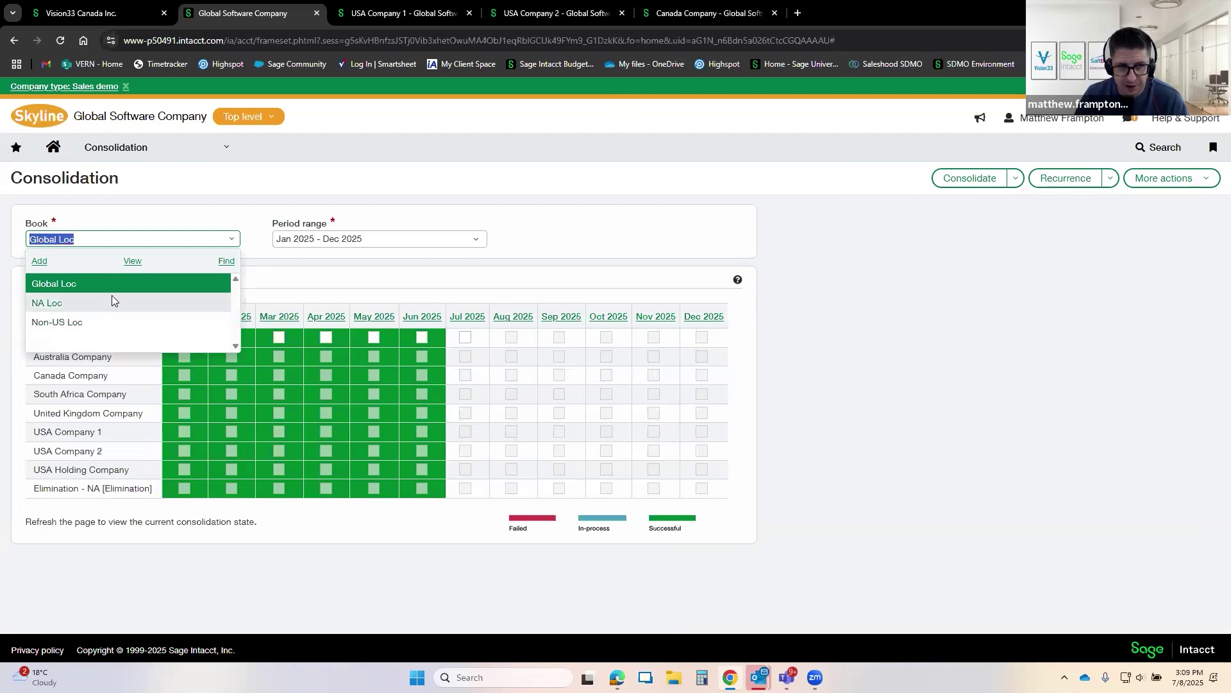
pyautogui.click(413, 328)
pyautogui.click(421, 337)
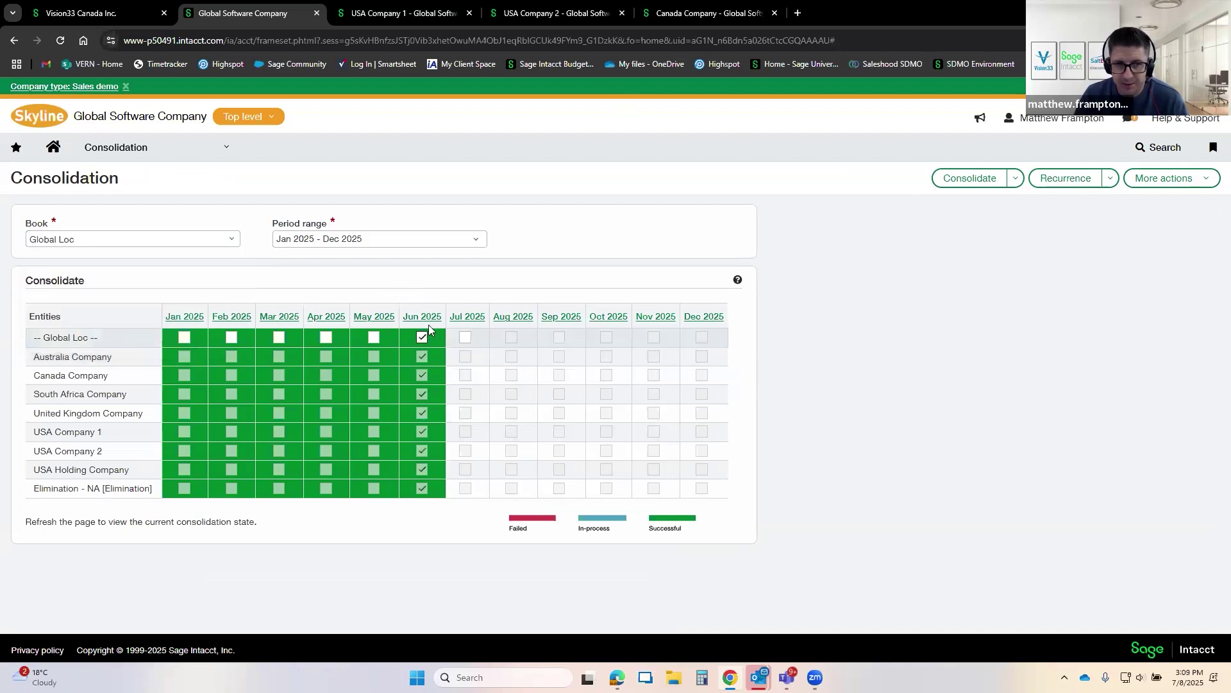
pyautogui.click(1015, 178)
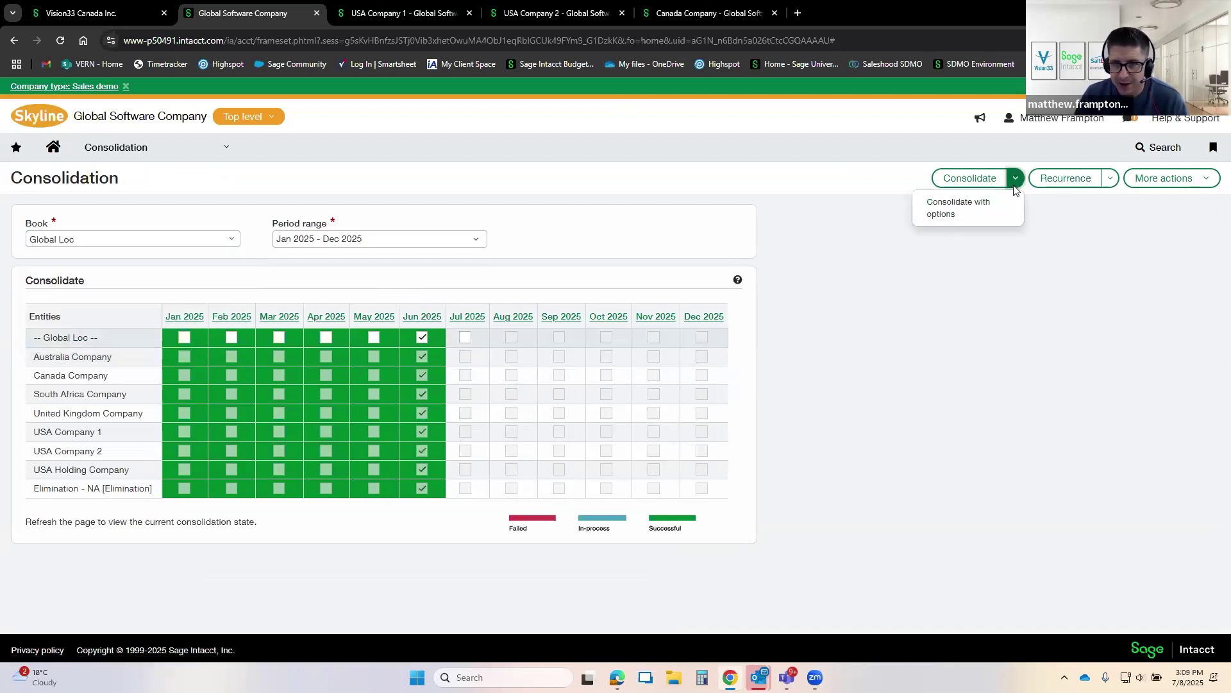
pyautogui.click(956, 217)
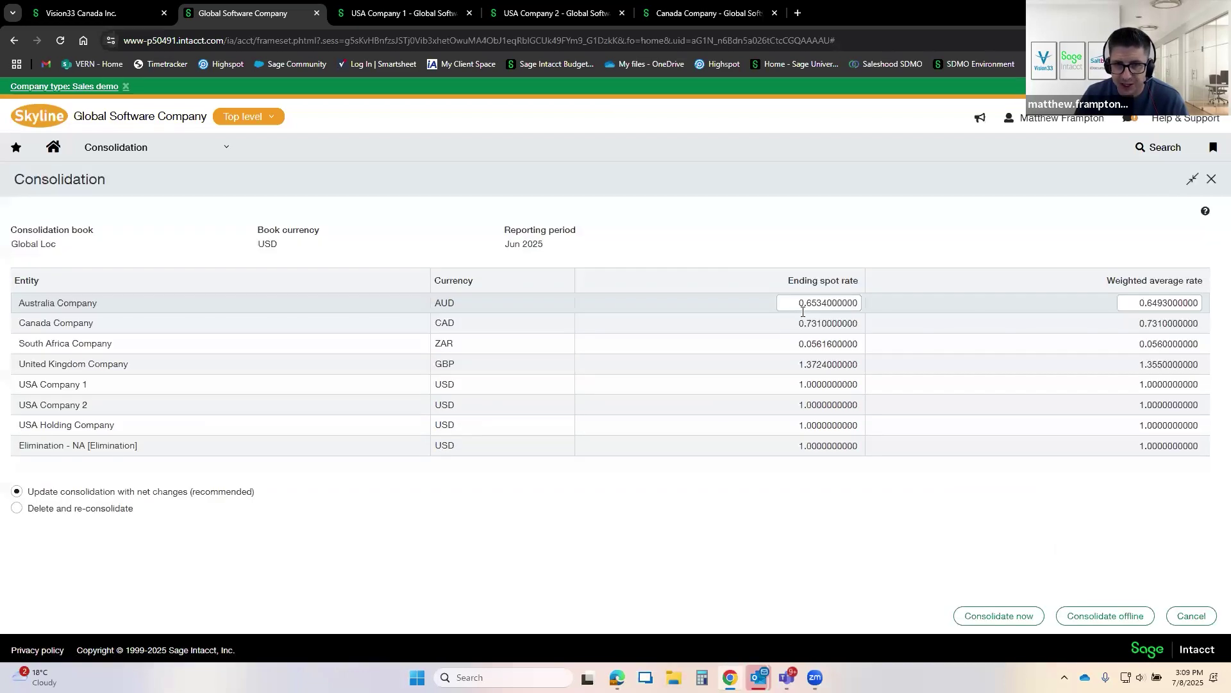
# Step: Compare the currencies of the Australia, Canada and South Africa entities with the consolidation book's currency
pyautogui.moveTo(801, 304); pyautogui.dragTo(643, 327)
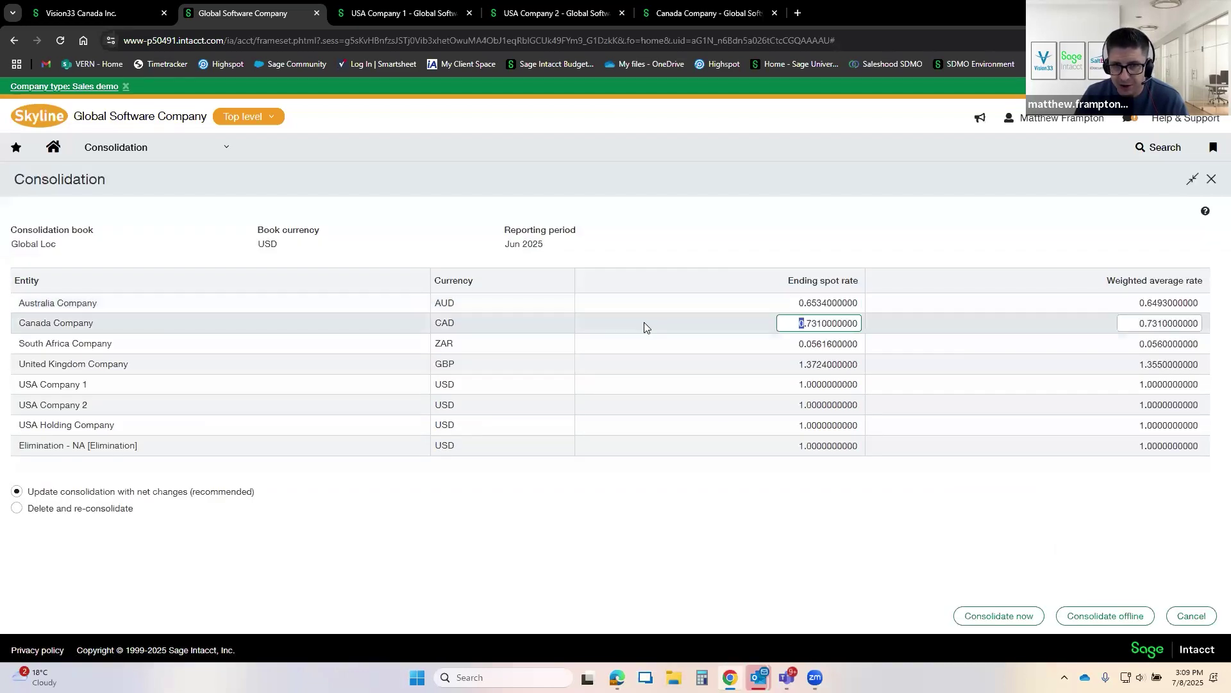
pyautogui.doubleClick(436, 304)
pyautogui.moveTo(265, 246); pyautogui.dragTo(278, 245)
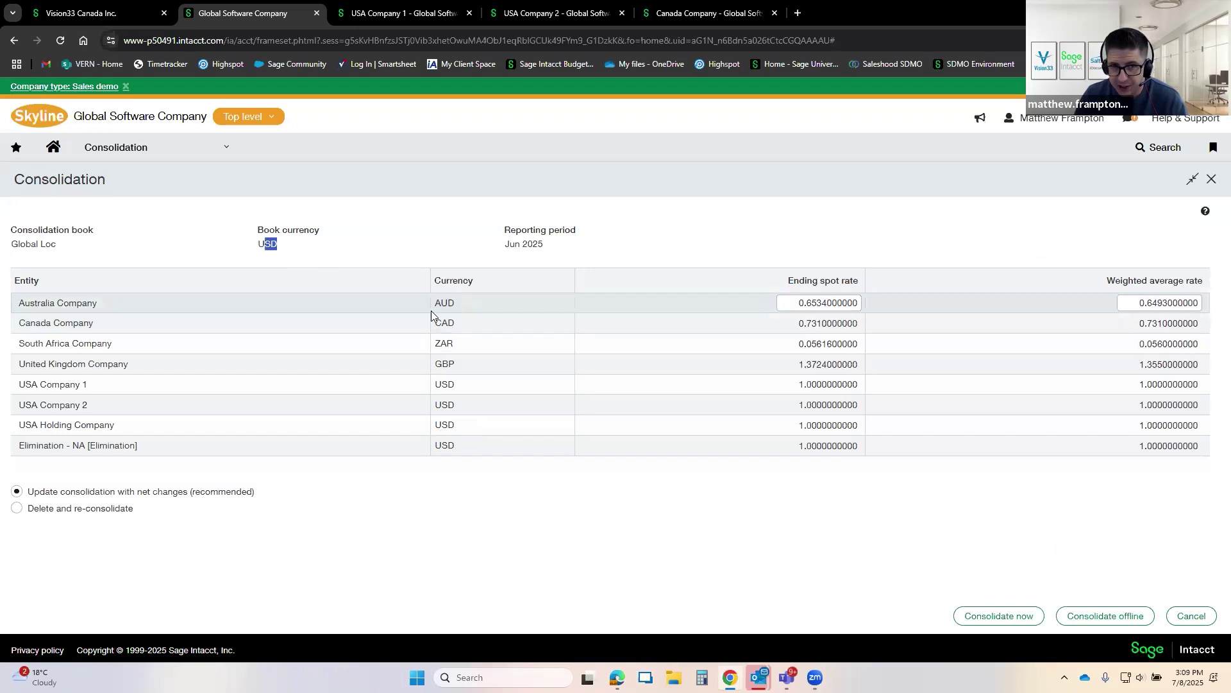
pyautogui.doubleClick(437, 324)
pyautogui.tripleClick(296, 246)
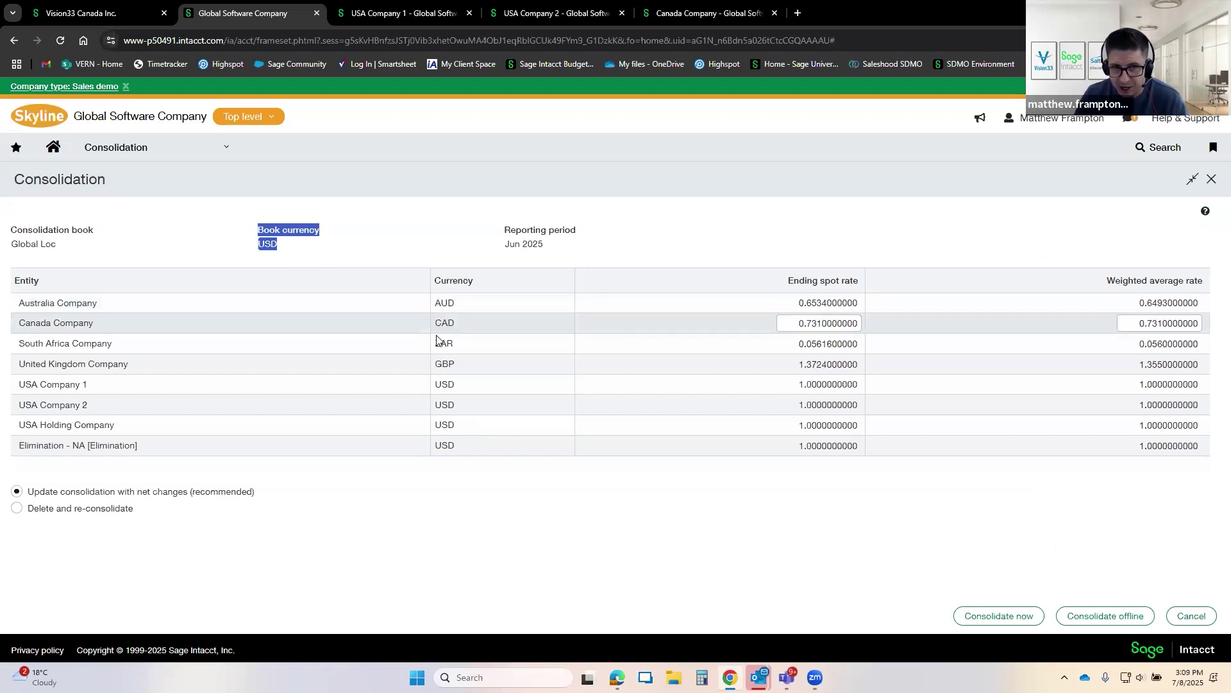
pyautogui.doubleClick(448, 344)
pyautogui.moveTo(265, 246); pyautogui.dragTo(278, 246)
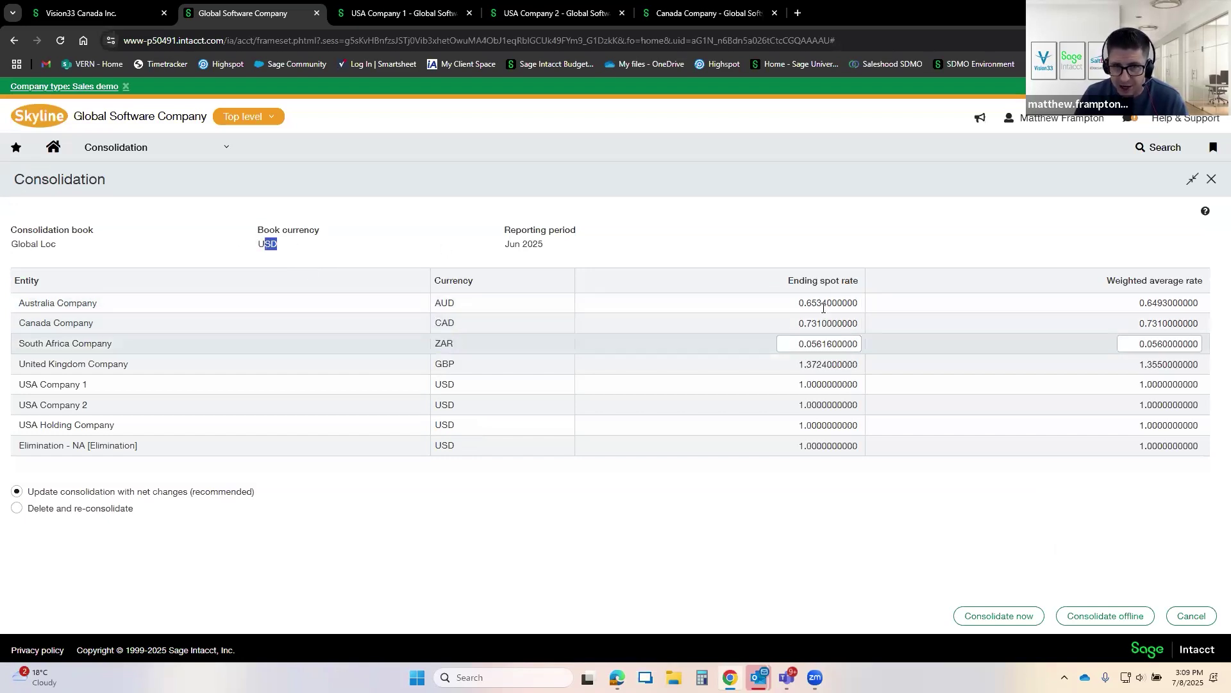
# Step: Examine the foreign-currency entities' ending spot and weighted average rates, and close the consolidation options without running the consolidation
pyautogui.click(813, 344)
pyautogui.click(835, 323)
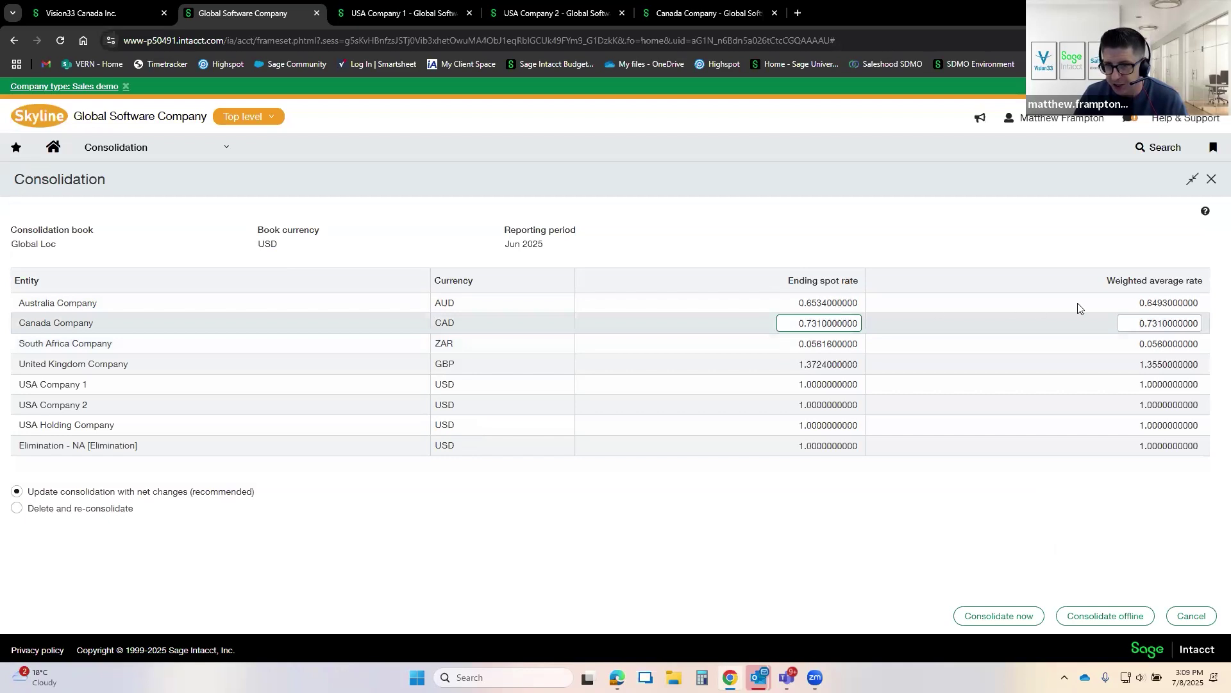
pyautogui.click(802, 344)
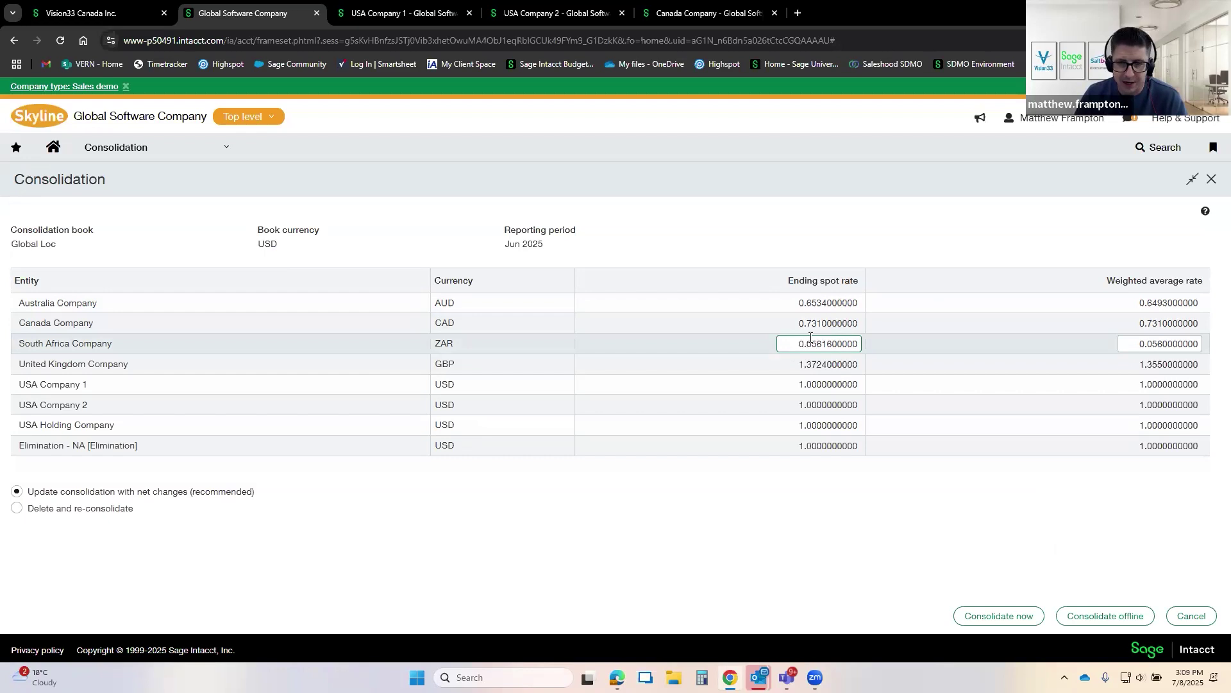
pyautogui.click(862, 306)
pyautogui.doubleClick(850, 324)
pyautogui.moveTo(860, 346); pyautogui.dragTo(806, 350)
pyautogui.click(896, 374)
pyautogui.moveTo(1153, 365); pyautogui.dragTo(1136, 340)
pyautogui.click(1138, 343)
pyautogui.click(1167, 321)
pyautogui.click(840, 306)
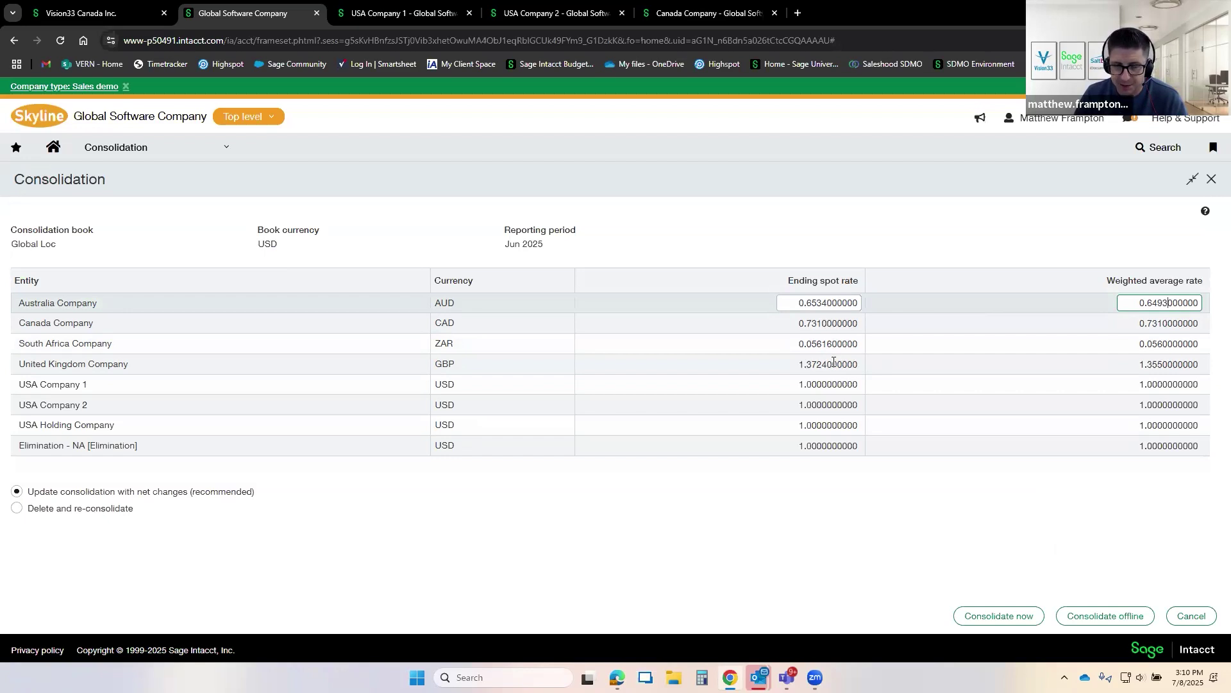
pyautogui.click(805, 370)
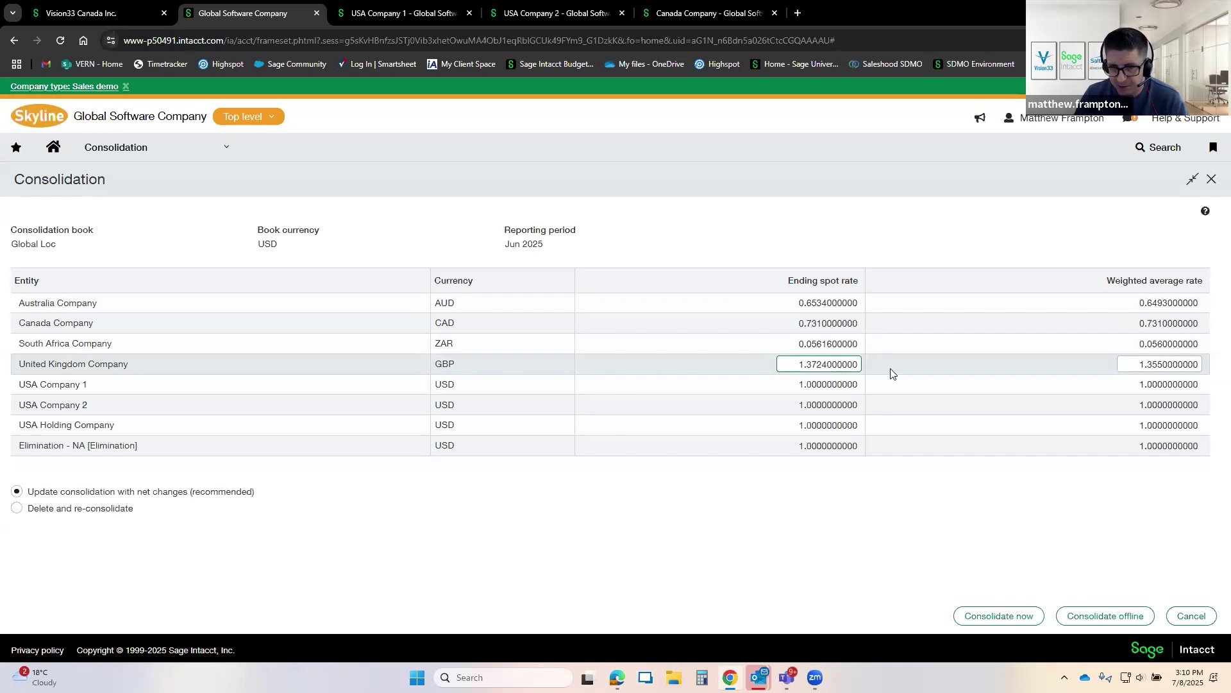
pyautogui.click(1211, 182)
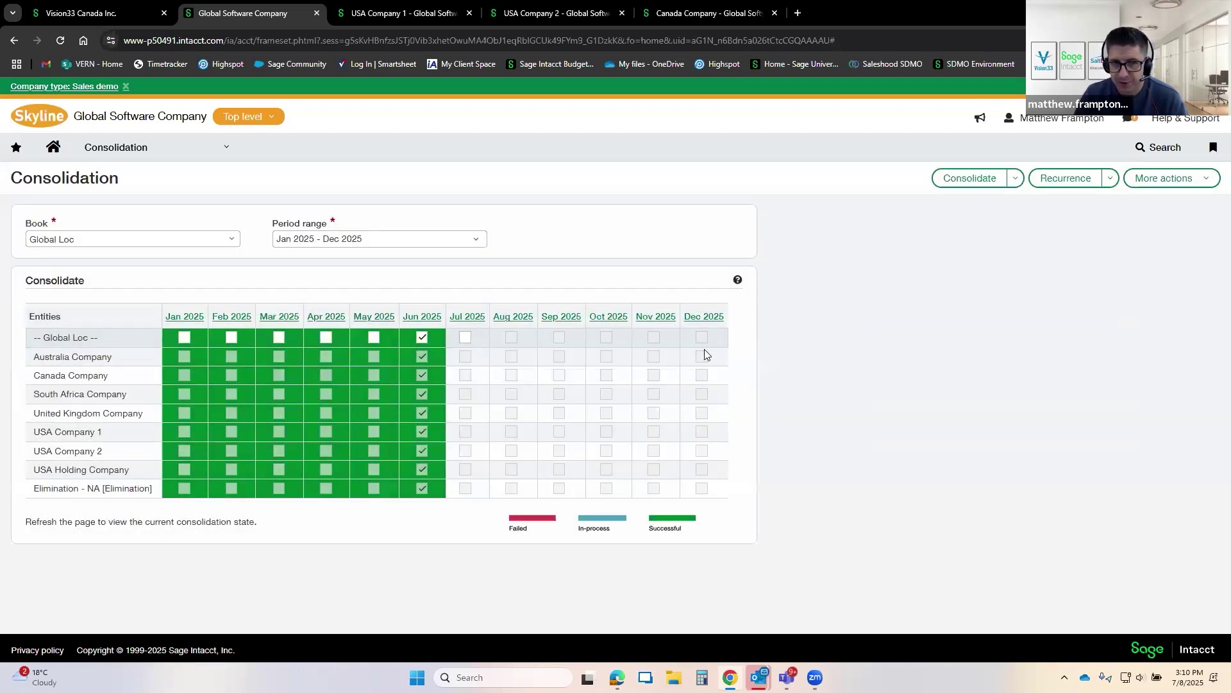
# Step: Open the general Consolidations (Top Level) dashboard, leaving the consolidation page without saving
pyautogui.click(206, 152)
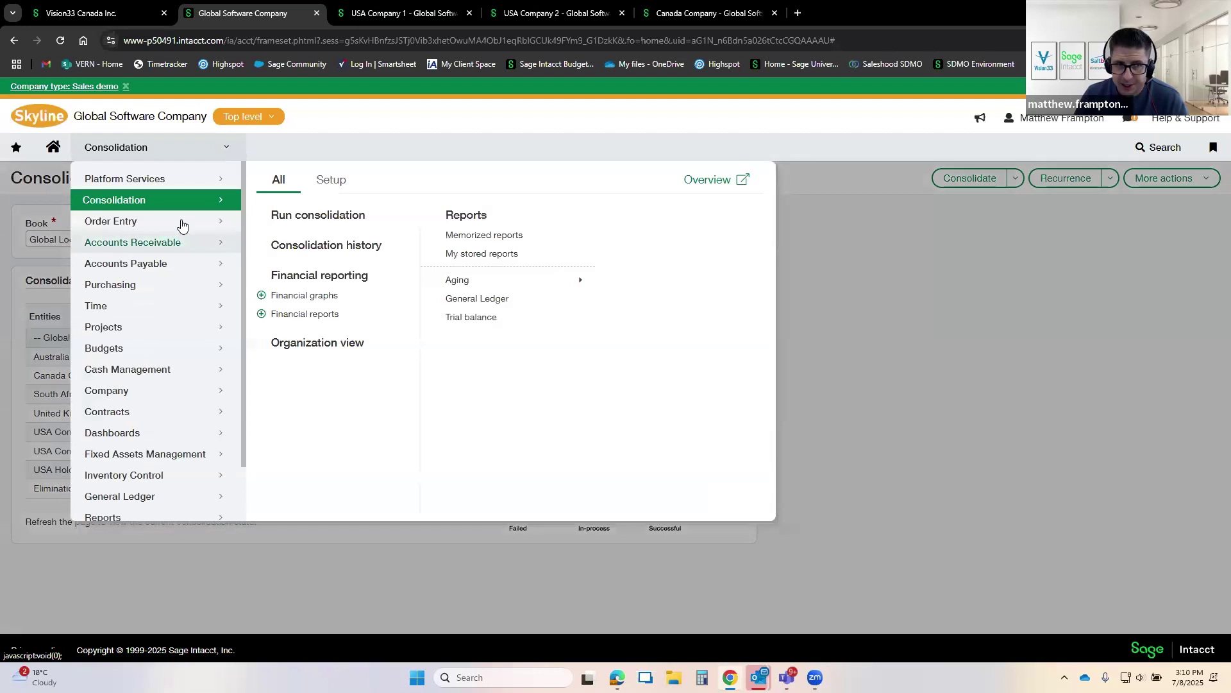
pyautogui.moveTo(149, 430)
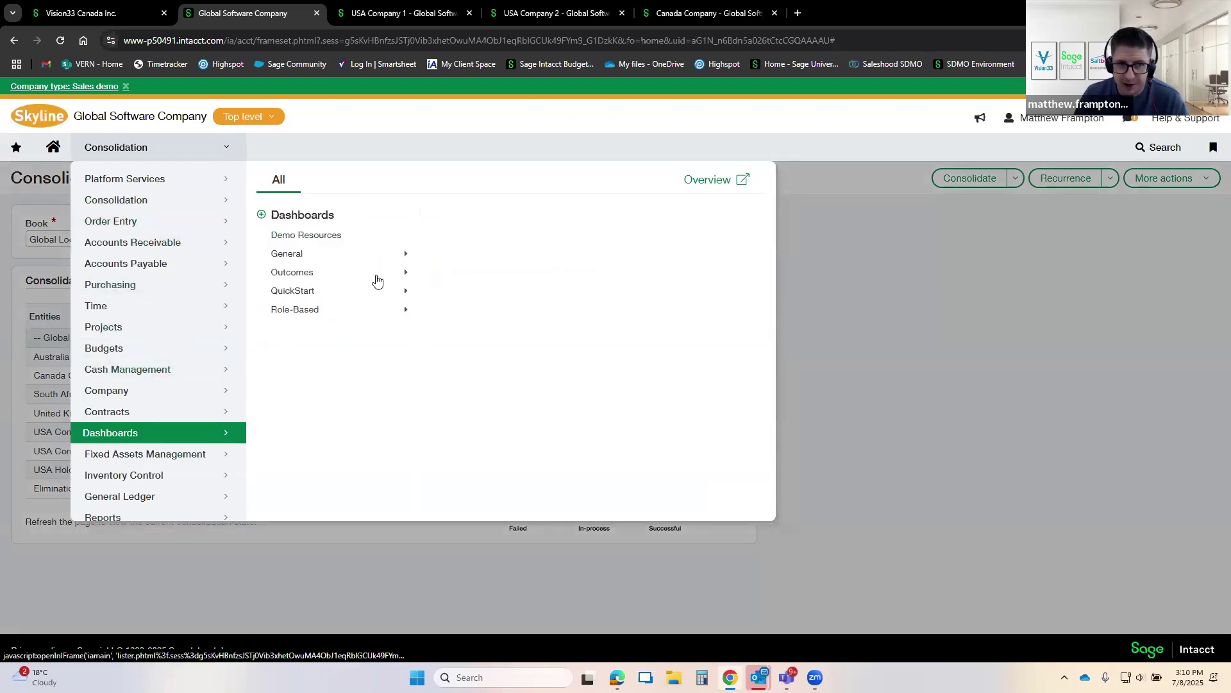
pyautogui.click(355, 254)
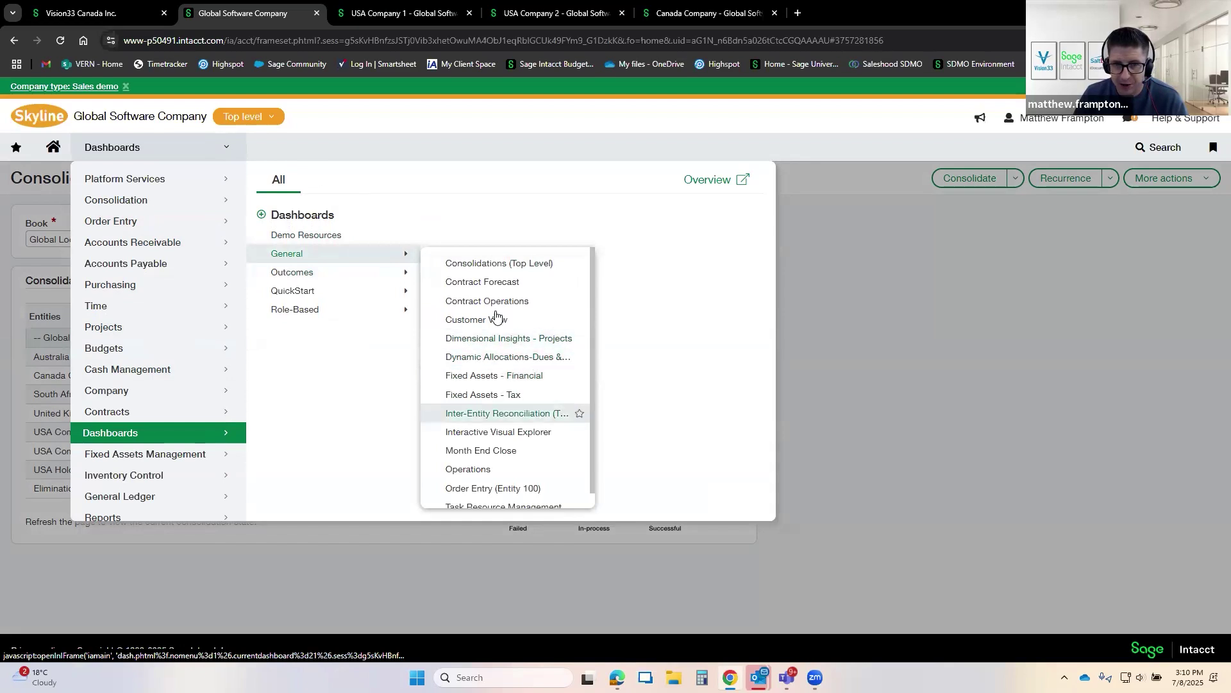
pyautogui.click(525, 267)
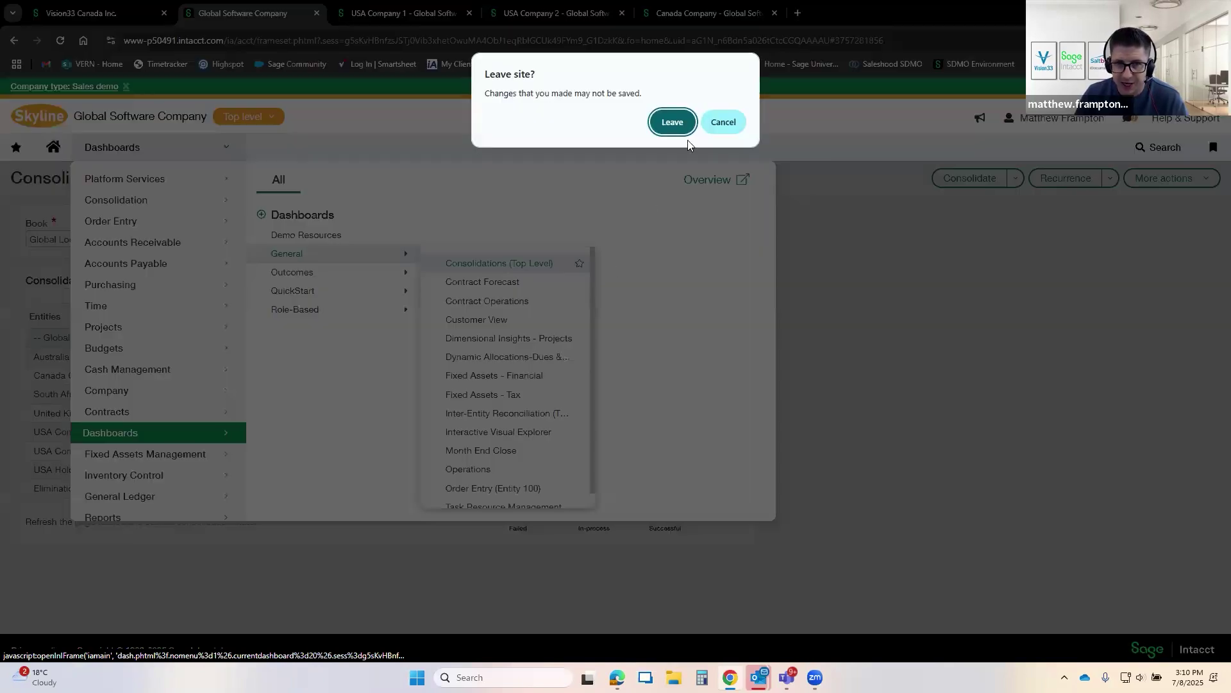
pyautogui.click(683, 125)
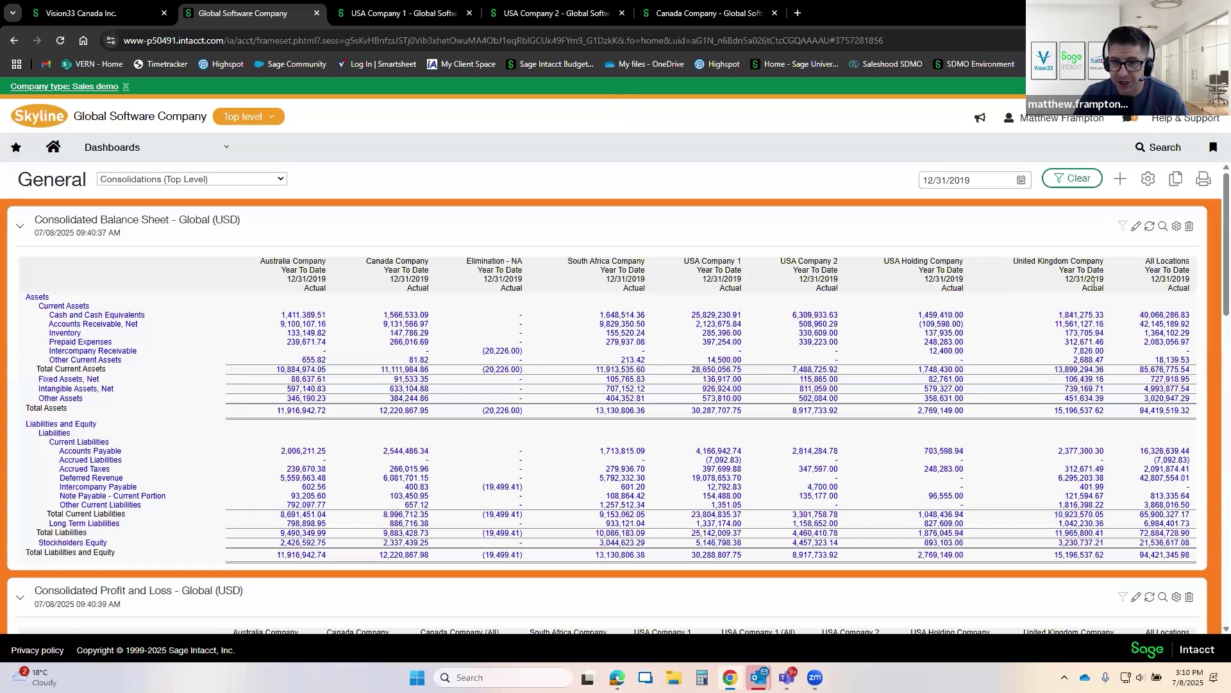
# Step: Review the entity columns and the All Locations column of the Consolidated Balance Sheet - Global (USD)
pyautogui.moveTo(281, 263); pyautogui.dragTo(310, 263)
pyautogui.moveTo(385, 263); pyautogui.dragTo(396, 263)
pyautogui.moveTo(618, 263); pyautogui.dragTo(727, 263)
pyautogui.moveTo(831, 263); pyautogui.dragTo(808, 263)
pyautogui.moveTo(906, 262); pyautogui.dragTo(964, 261)
pyautogui.moveTo(1045, 262); pyautogui.dragTo(1169, 270)
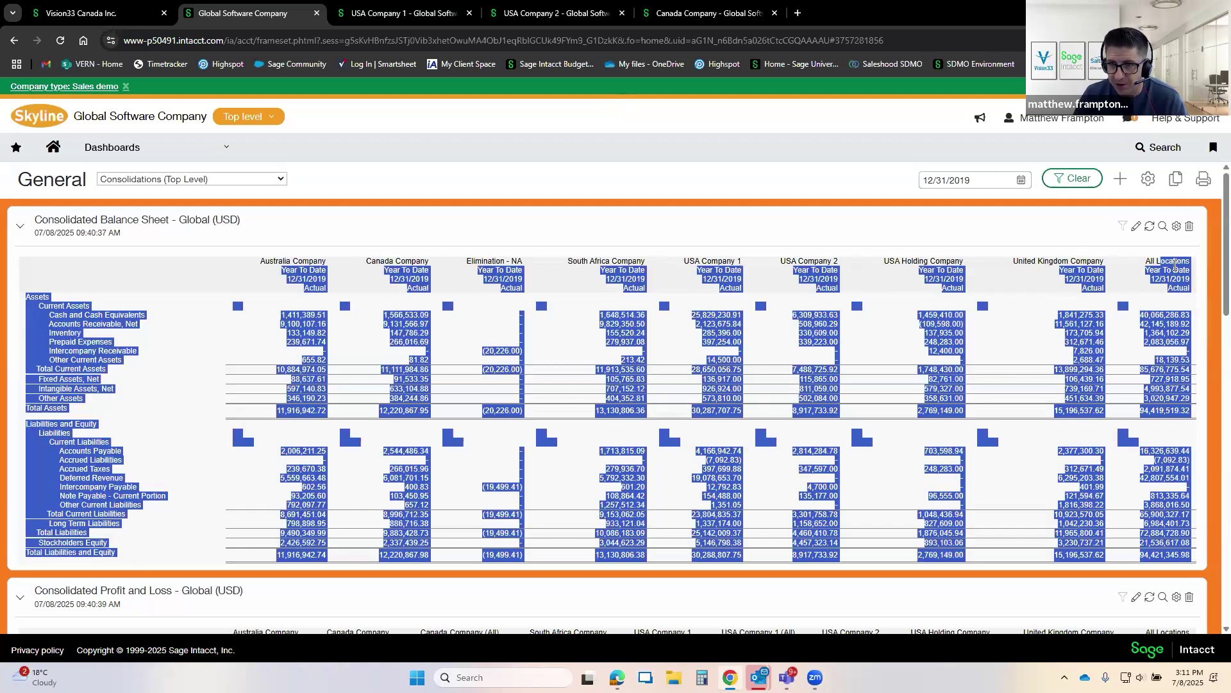
pyautogui.click(1176, 264)
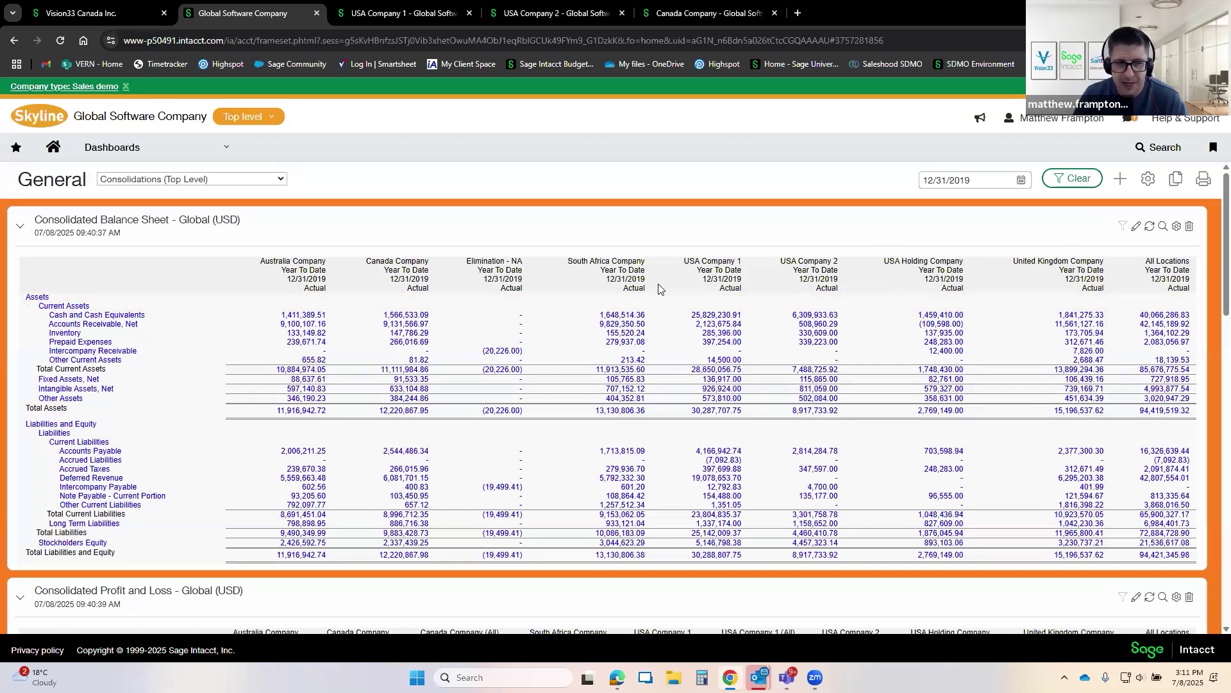
# Step: Review the dashboard's consolidated profit and loss reports and balance sheets for Global (USD), Non US (GBP) and North America (USD)
pyautogui.scroll(-6, 660, 289)
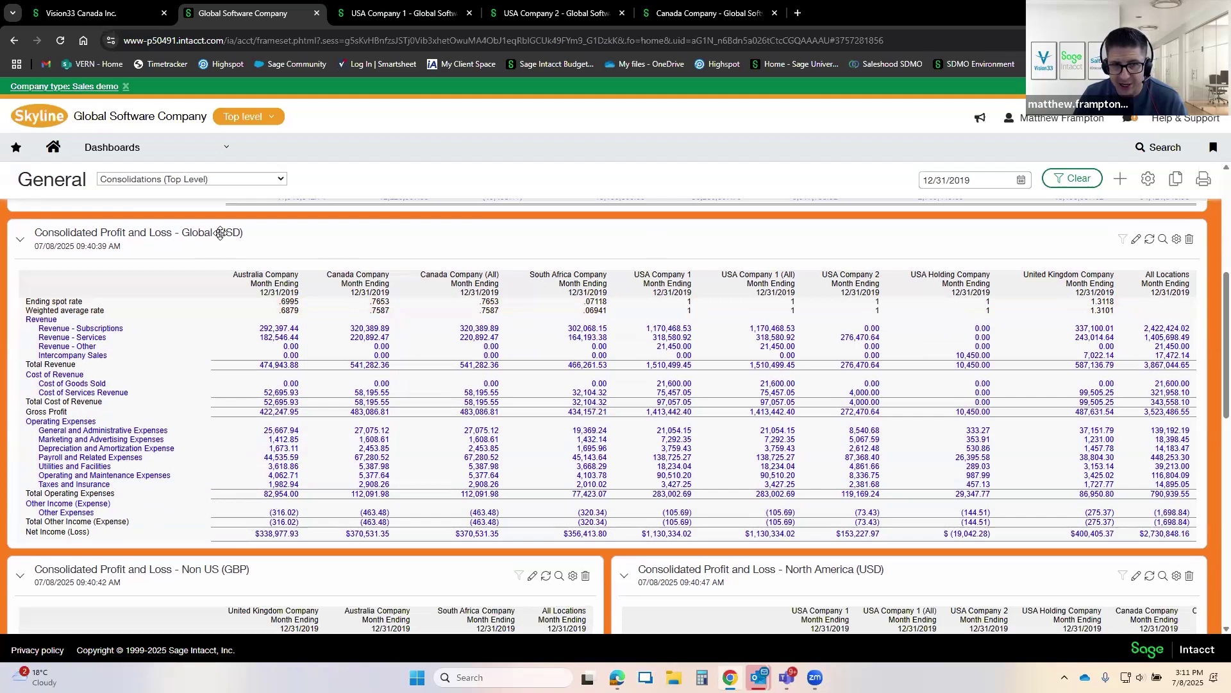
pyautogui.scroll(-2, 551, 314)
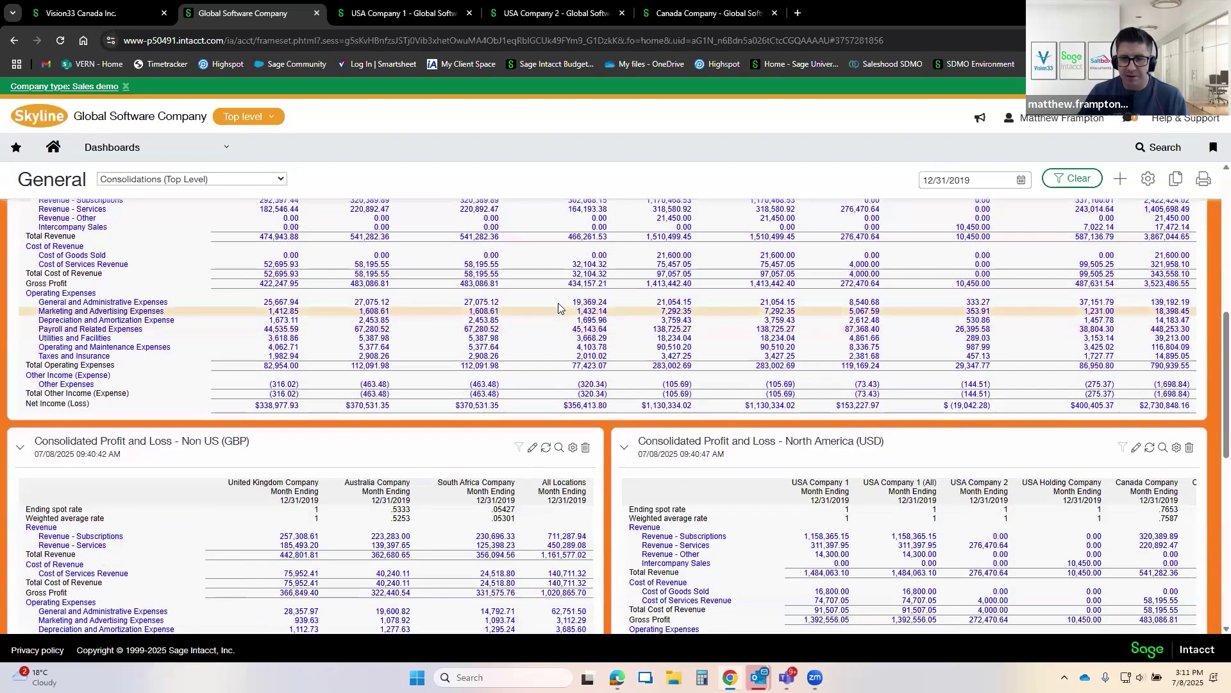
pyautogui.scroll(-1, 552, 304)
pyautogui.scroll(-1, 529, 293)
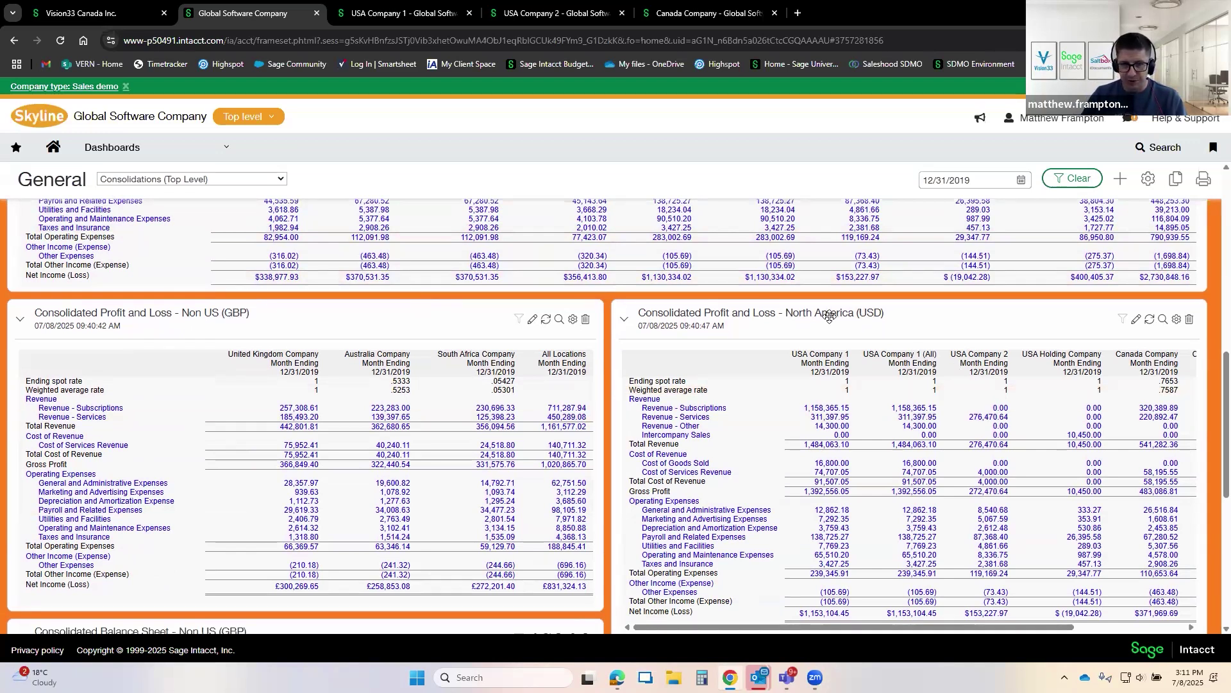
pyautogui.scroll(-4, 827, 321)
pyautogui.scroll(-2, 706, 353)
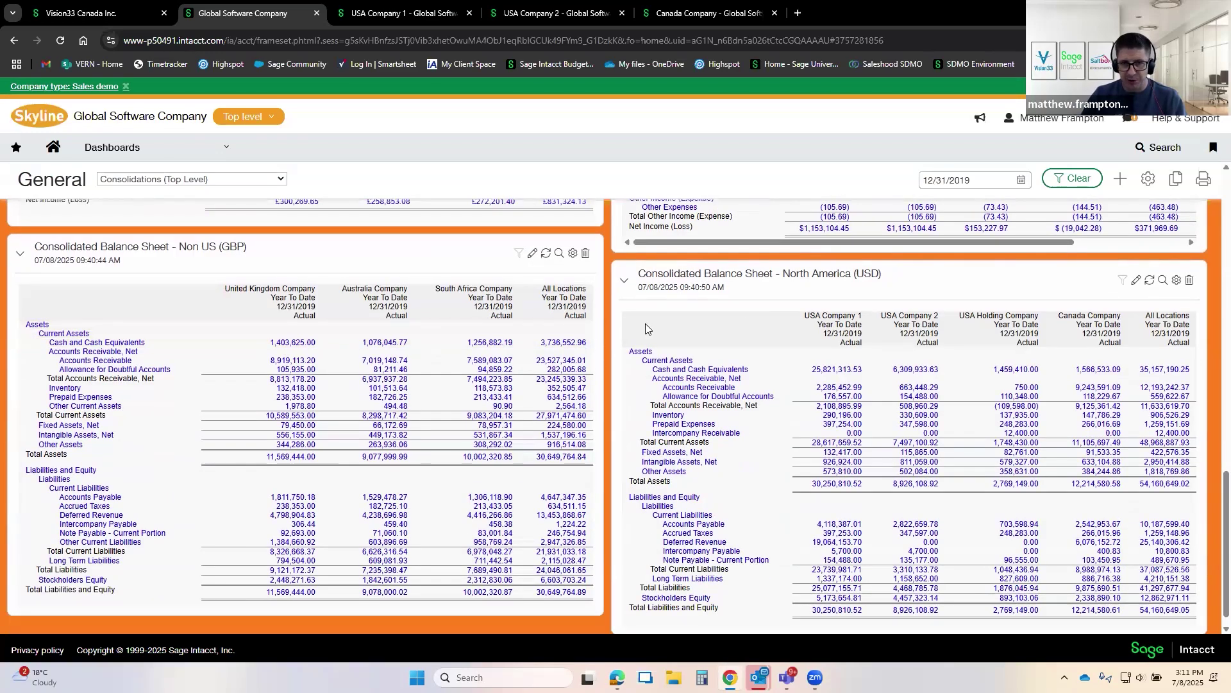
pyautogui.scroll(7, 609, 349)
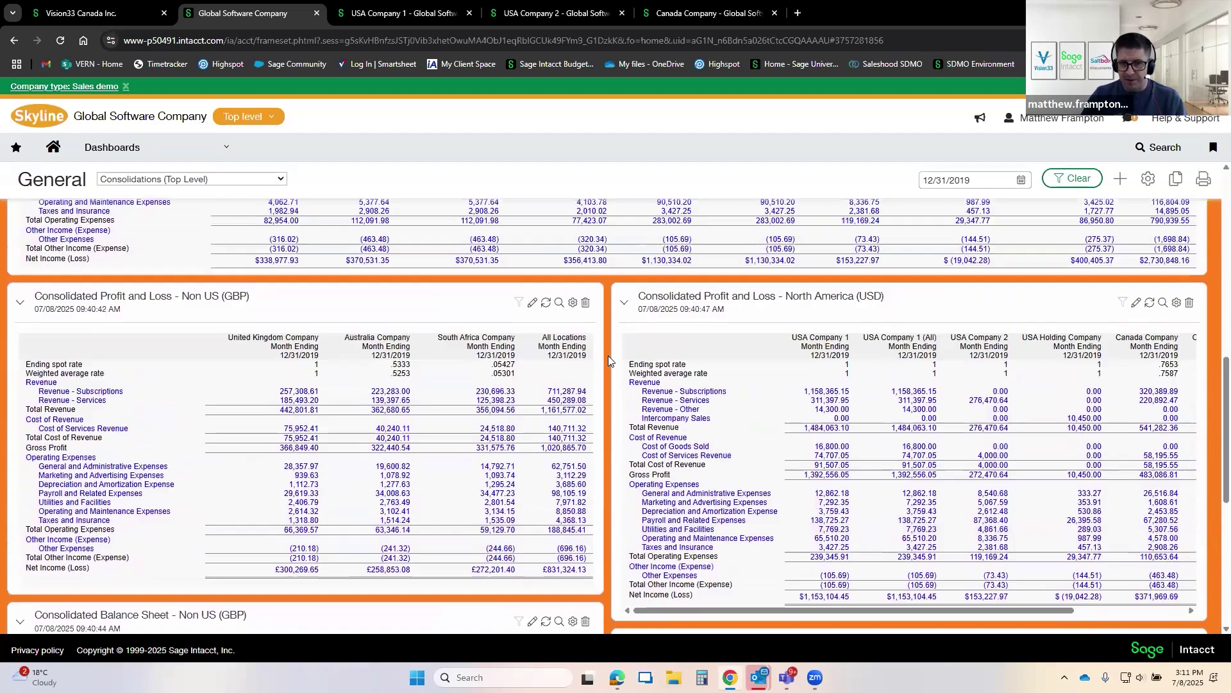
pyautogui.scroll(10, 616, 362)
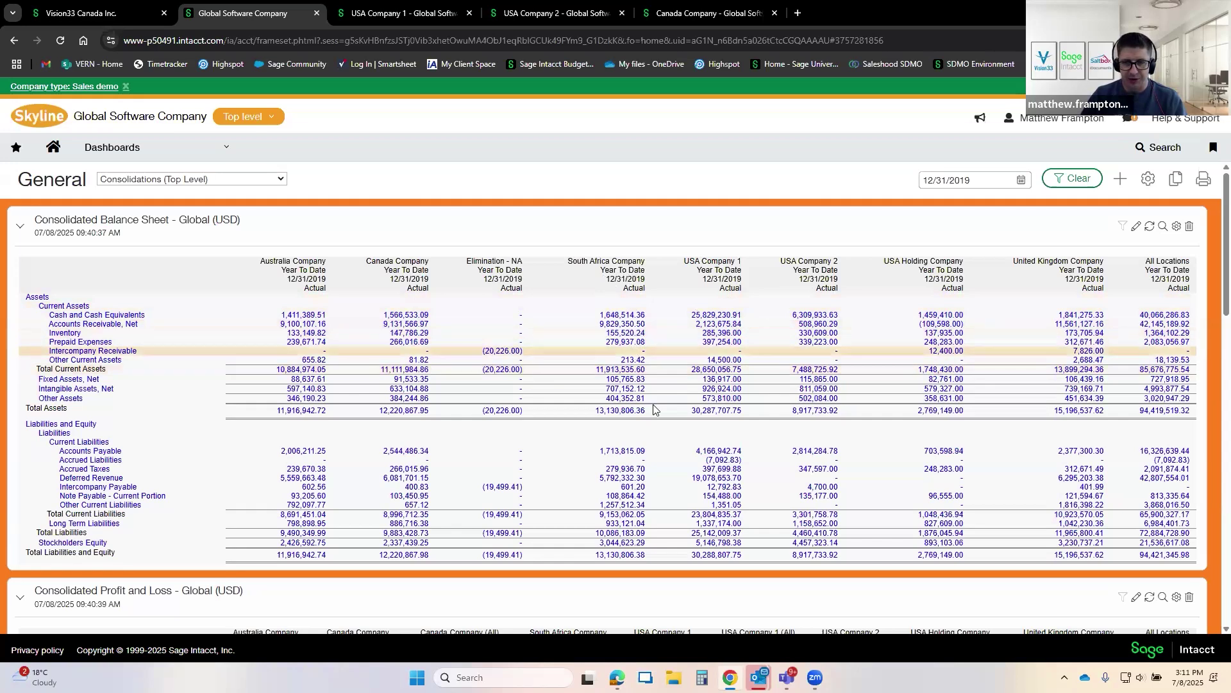
pyautogui.scroll(-10, 604, 350)
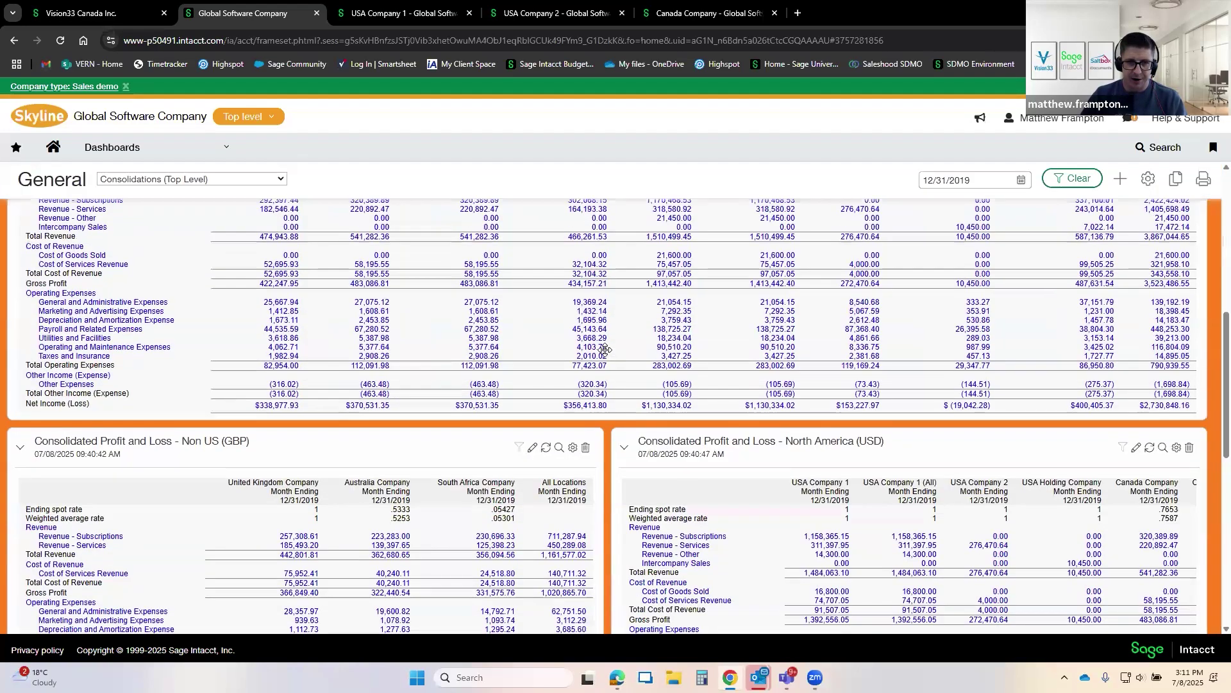
pyautogui.scroll(10, 604, 357)
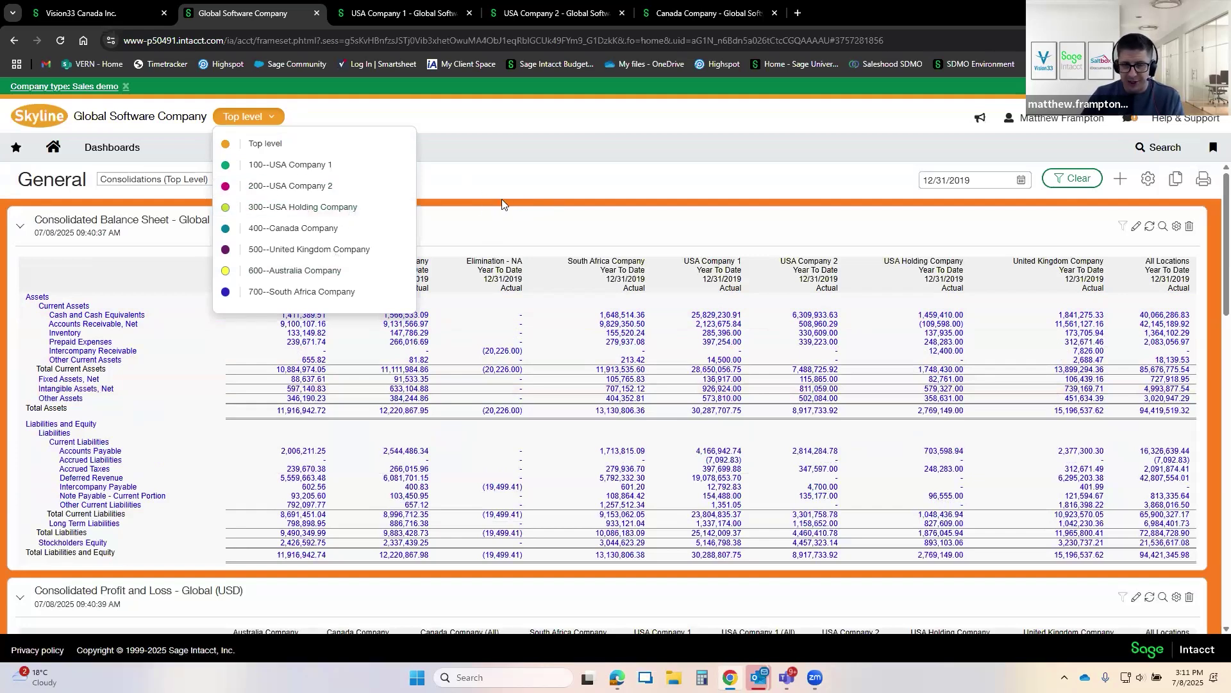
pyautogui.click(477, 194)
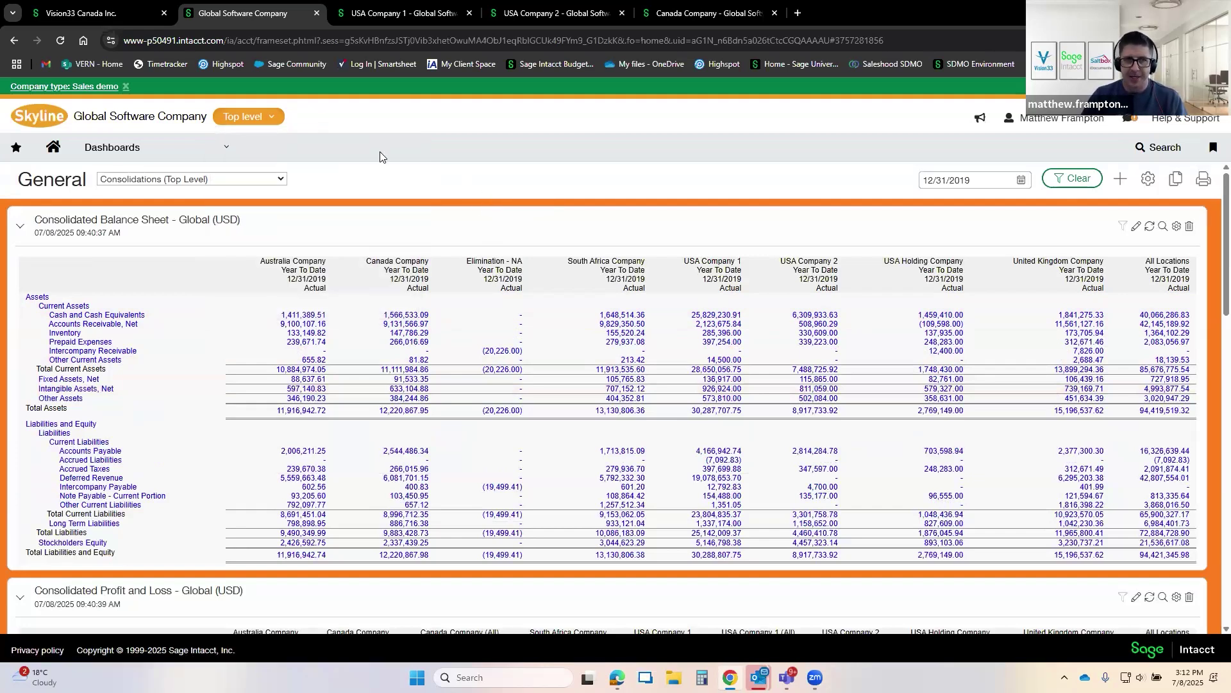
# Step: Switch to the USA Company 1 session and start a new accounts payable bill
pyautogui.click(408, 18)
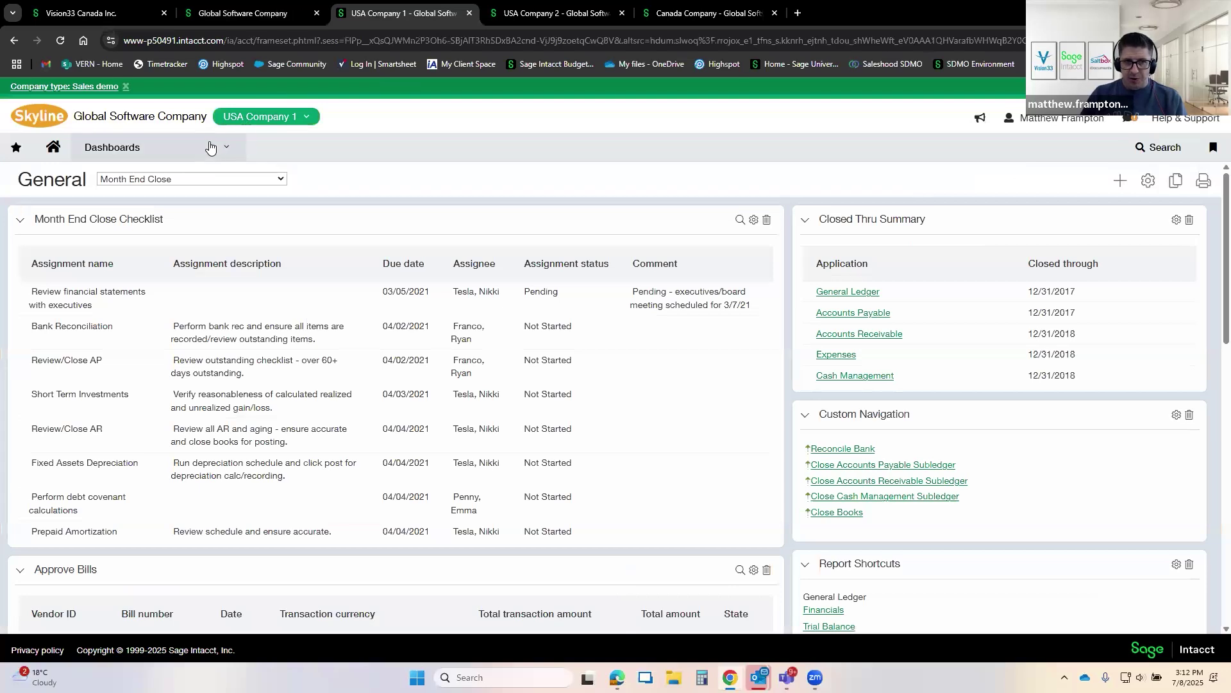
pyautogui.click(210, 147)
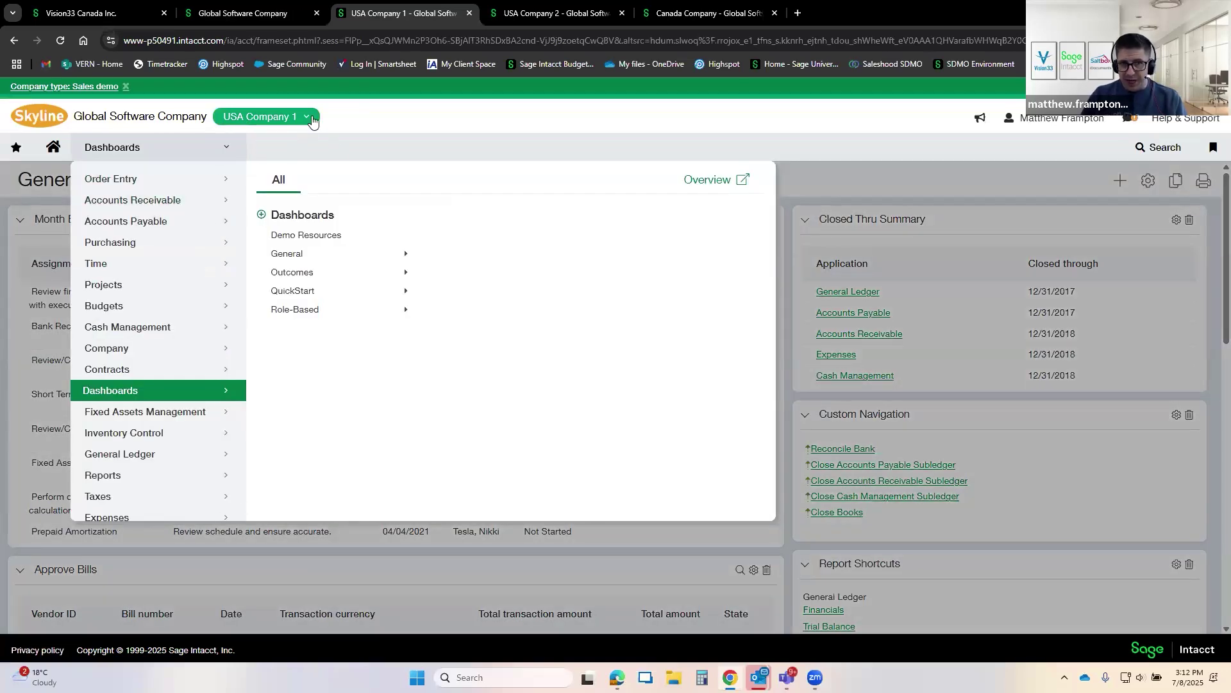
pyautogui.moveTo(179, 221)
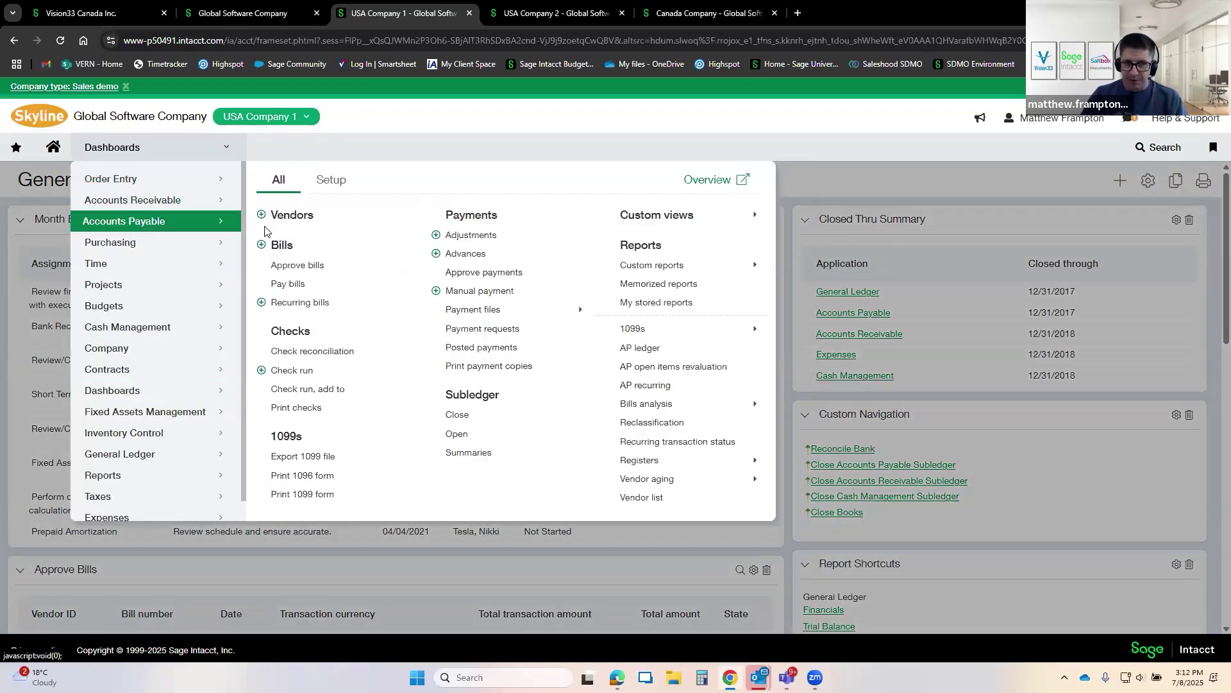
pyautogui.click(265, 244)
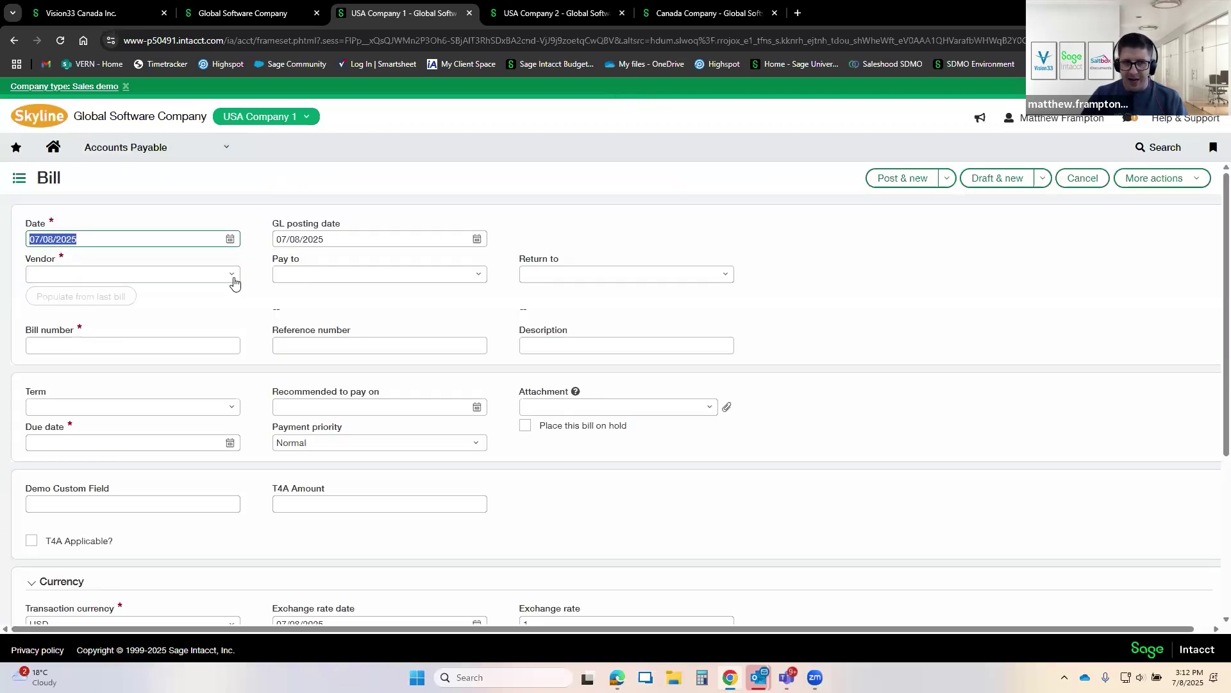
# Step: Select Advisor Printing as the bill's vendor
pyautogui.click(231, 277)
pyautogui.scroll(-8, 170, 420)
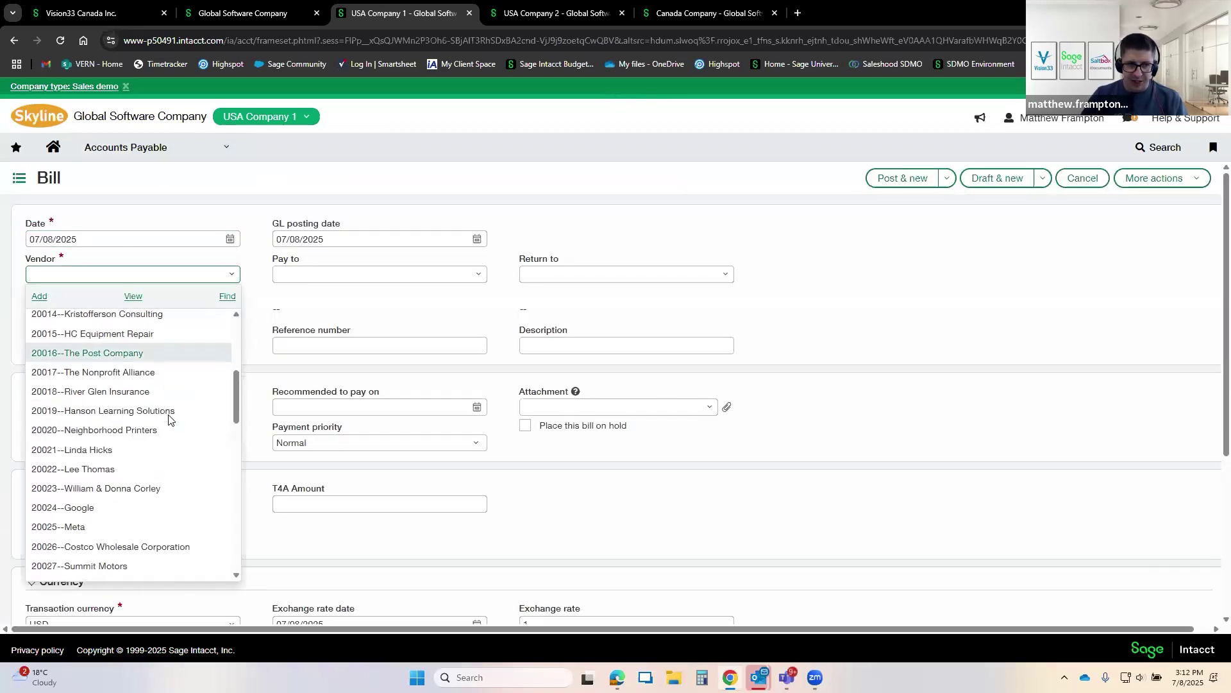
pyautogui.scroll(-3, 168, 419)
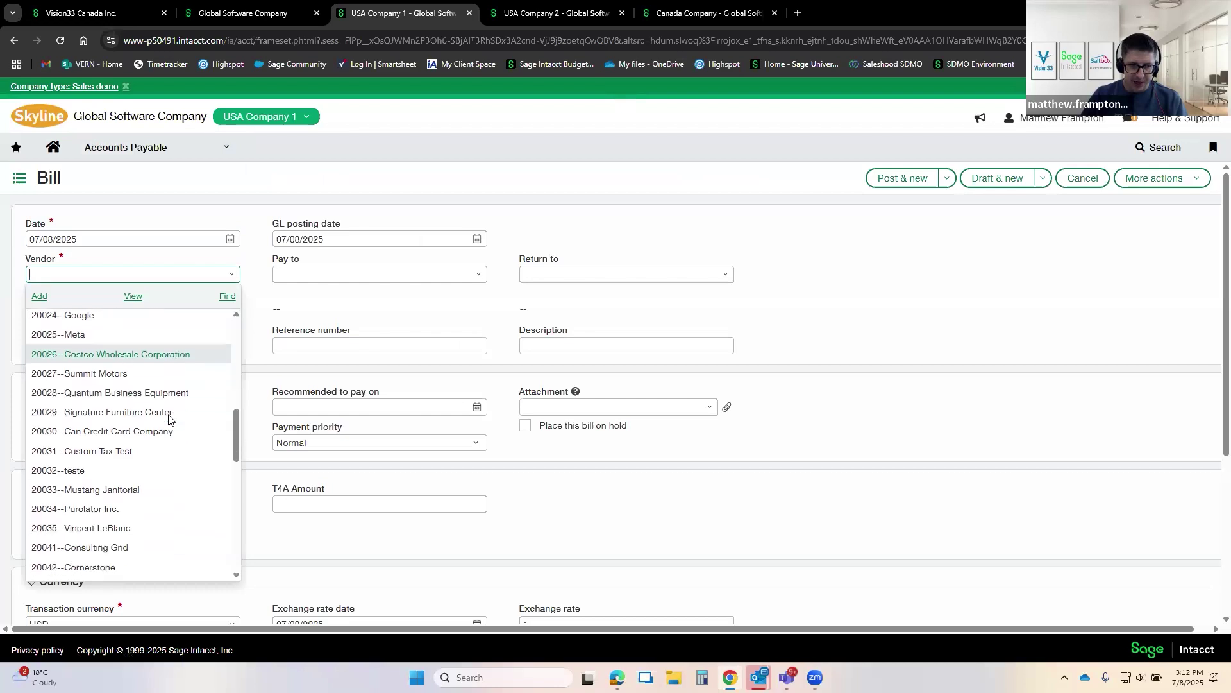
pyautogui.scroll(-2, 168, 420)
pyautogui.click(134, 454)
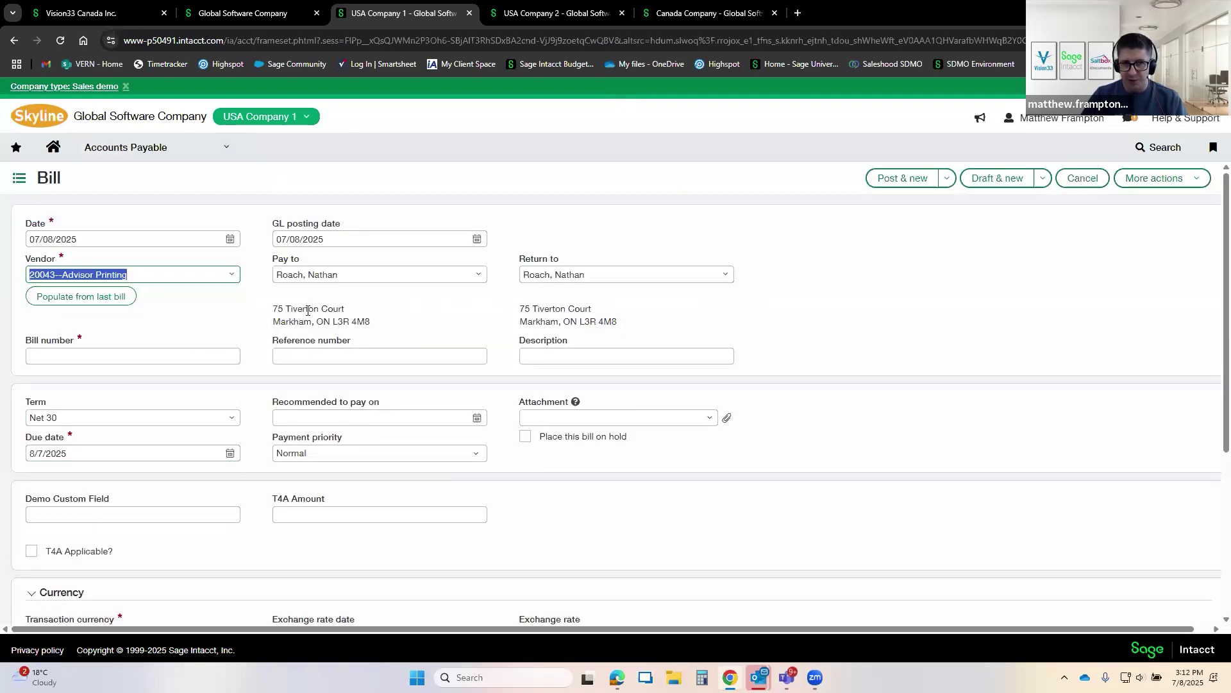
# Step: Check the vendor's pay-to address and the transaction currency set on the bill
pyautogui.moveTo(277, 310); pyautogui.dragTo(359, 318)
pyautogui.scroll(-2, 122, 434)
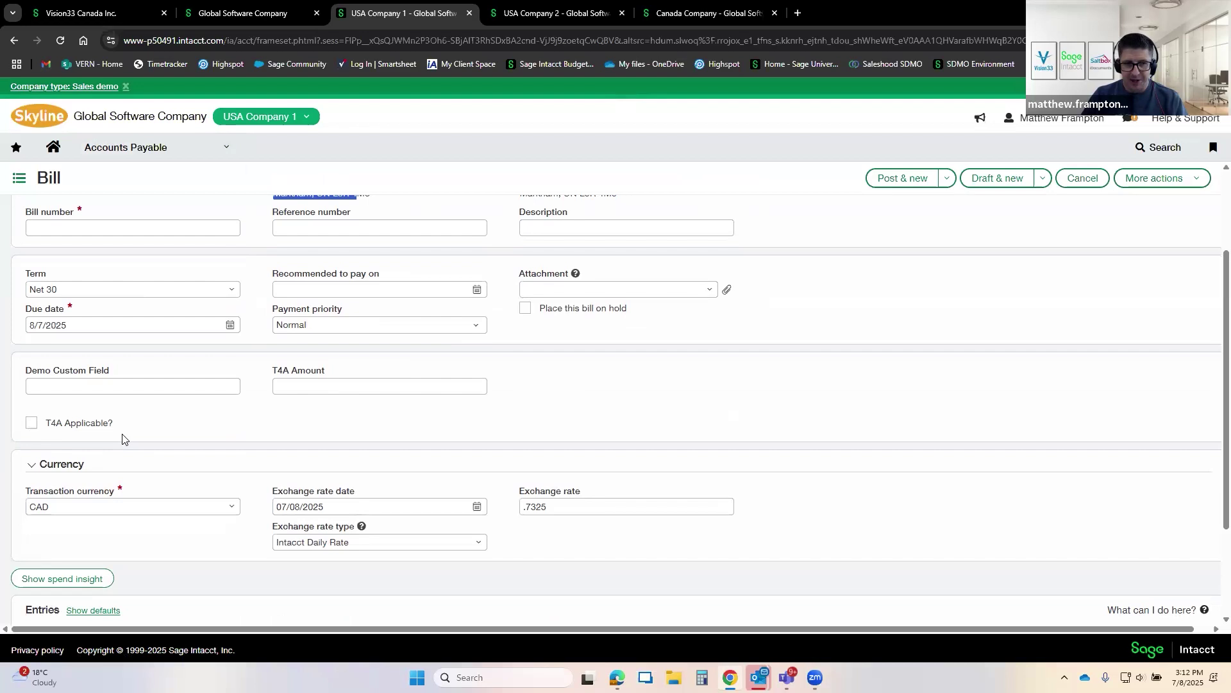
pyautogui.click(57, 507)
pyautogui.click(51, 506)
pyautogui.click(50, 507)
pyautogui.click(50, 510)
pyautogui.click(71, 506)
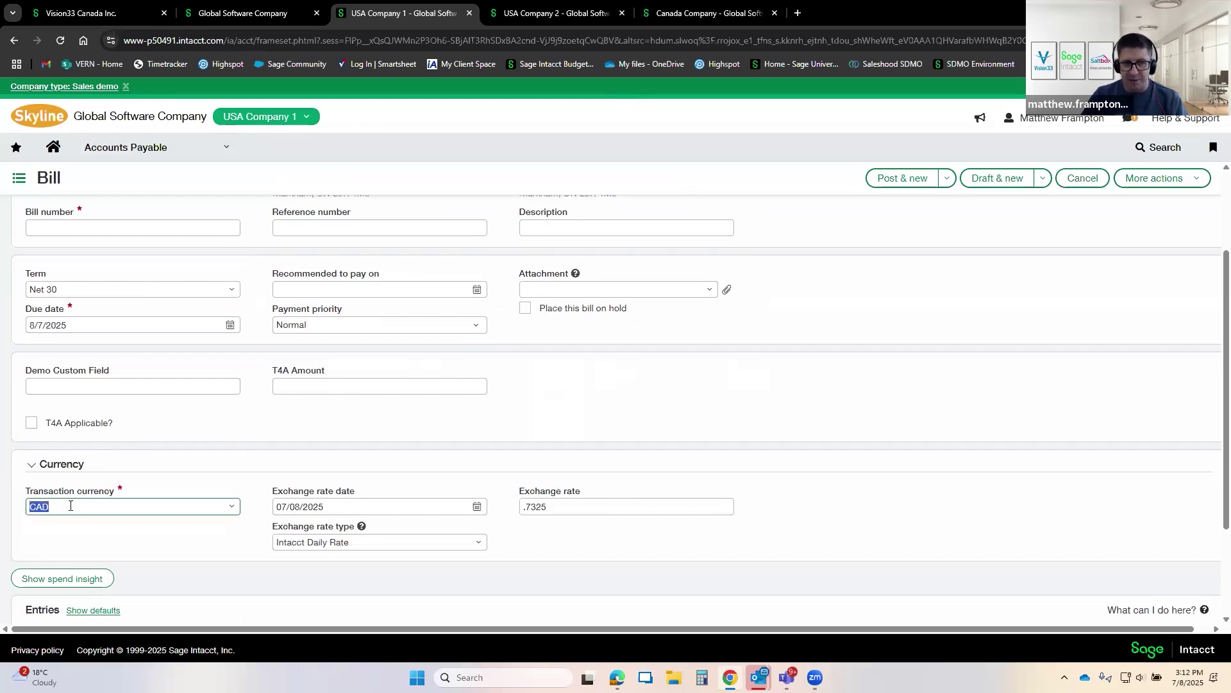
pyautogui.click(55, 508)
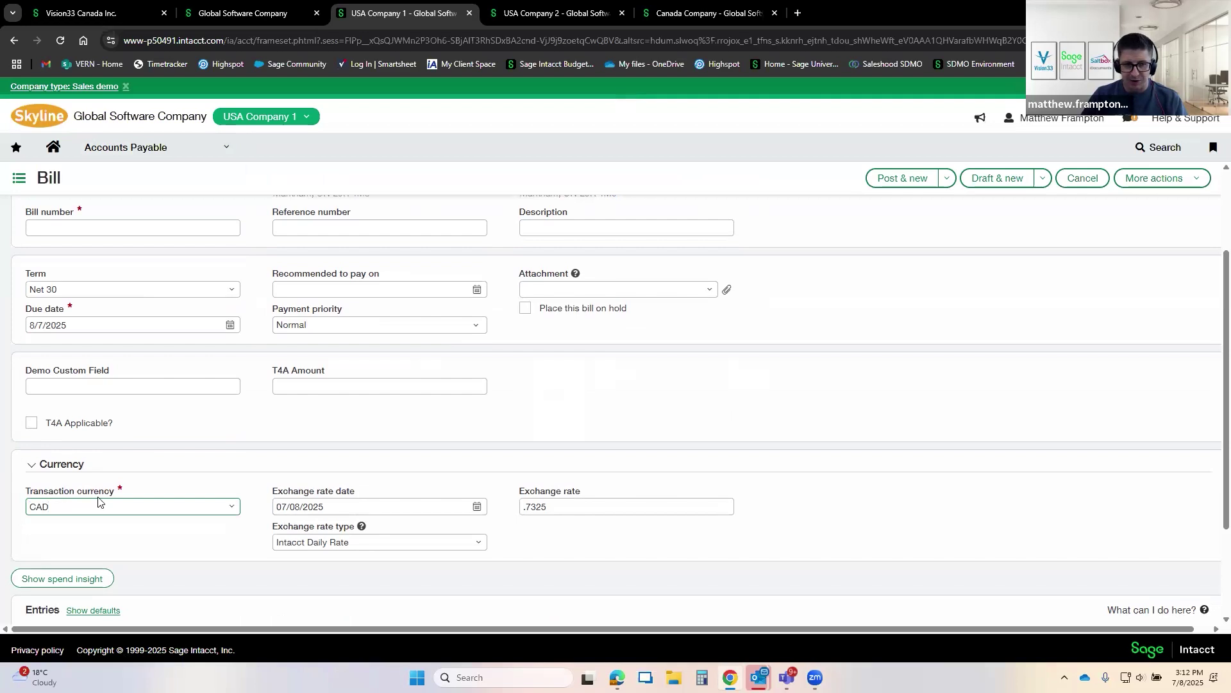
# Step: Check the exchange rate date and the exchange rate applied to the bill
pyautogui.click(315, 506)
pyautogui.doubleClick(318, 506)
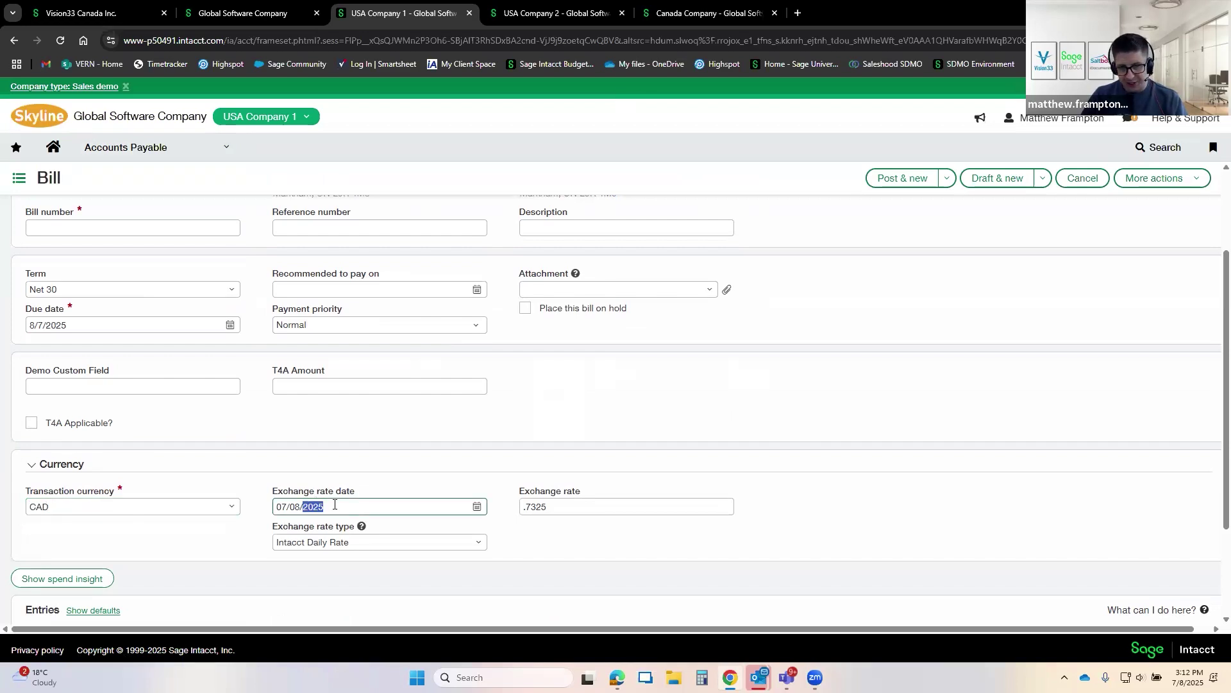
pyautogui.tripleClick(335, 504)
pyautogui.doubleClick(519, 510)
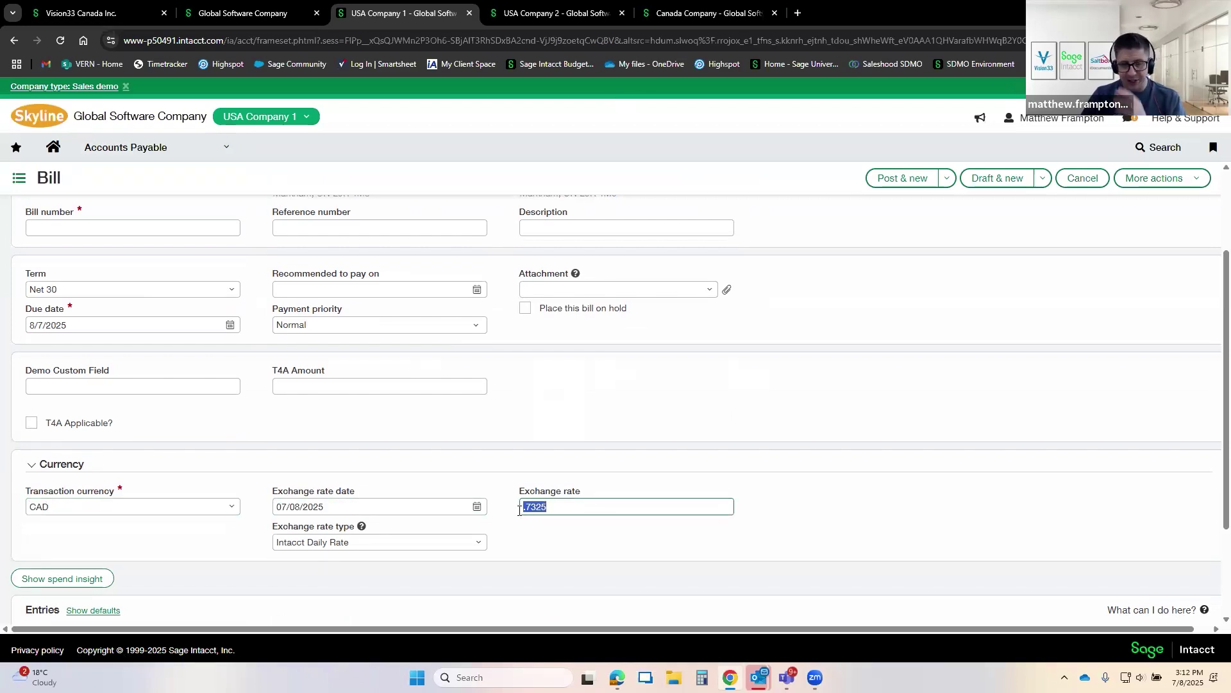
pyautogui.click(564, 508)
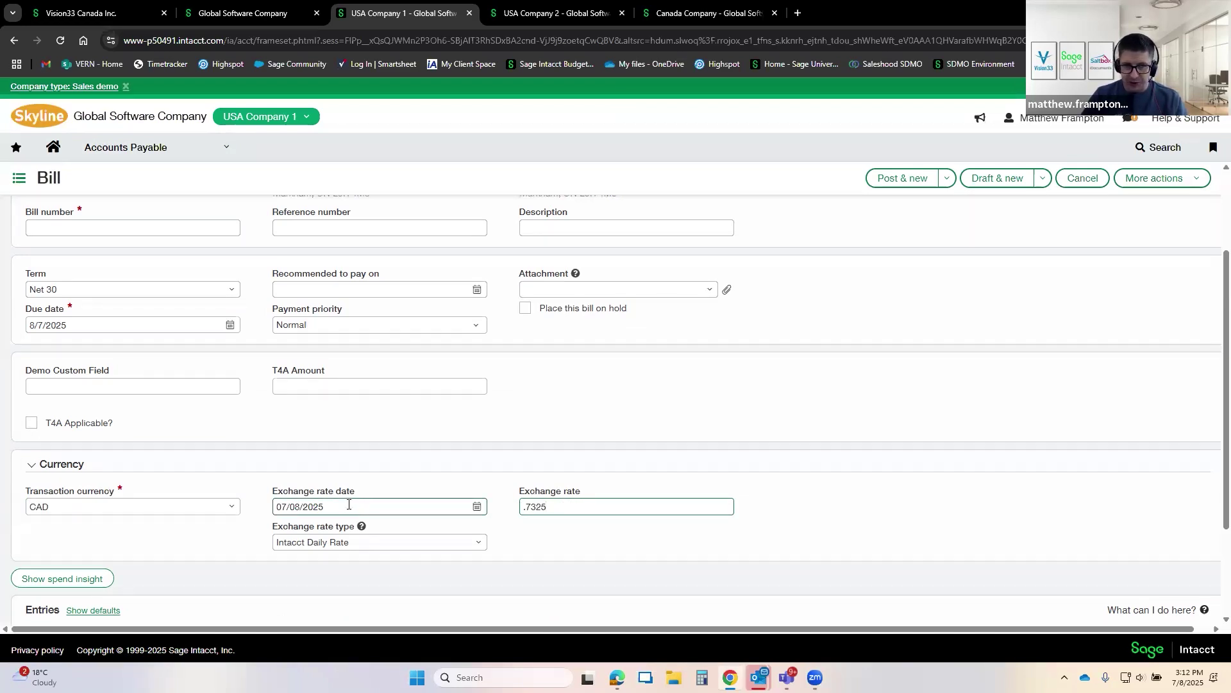
# Step: Set the bill's date to 07/03/2025 and check the exchange rate date and rate that follow from it
pyautogui.scroll(2, 348, 505)
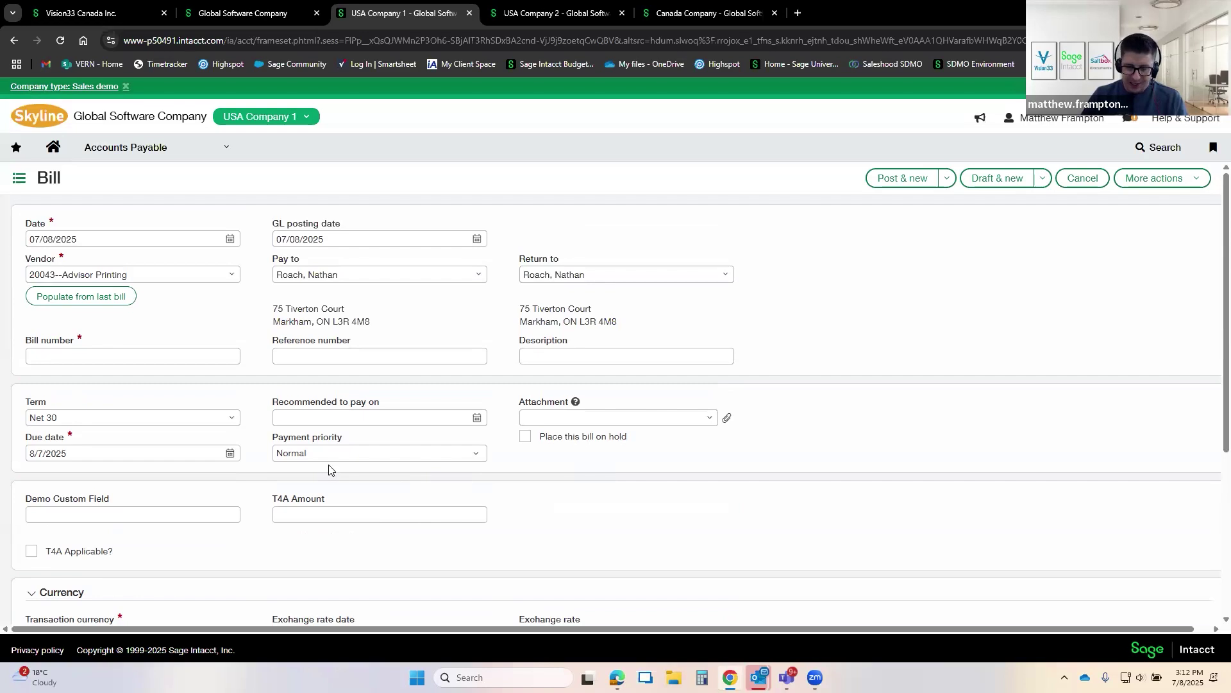
pyautogui.click(232, 244)
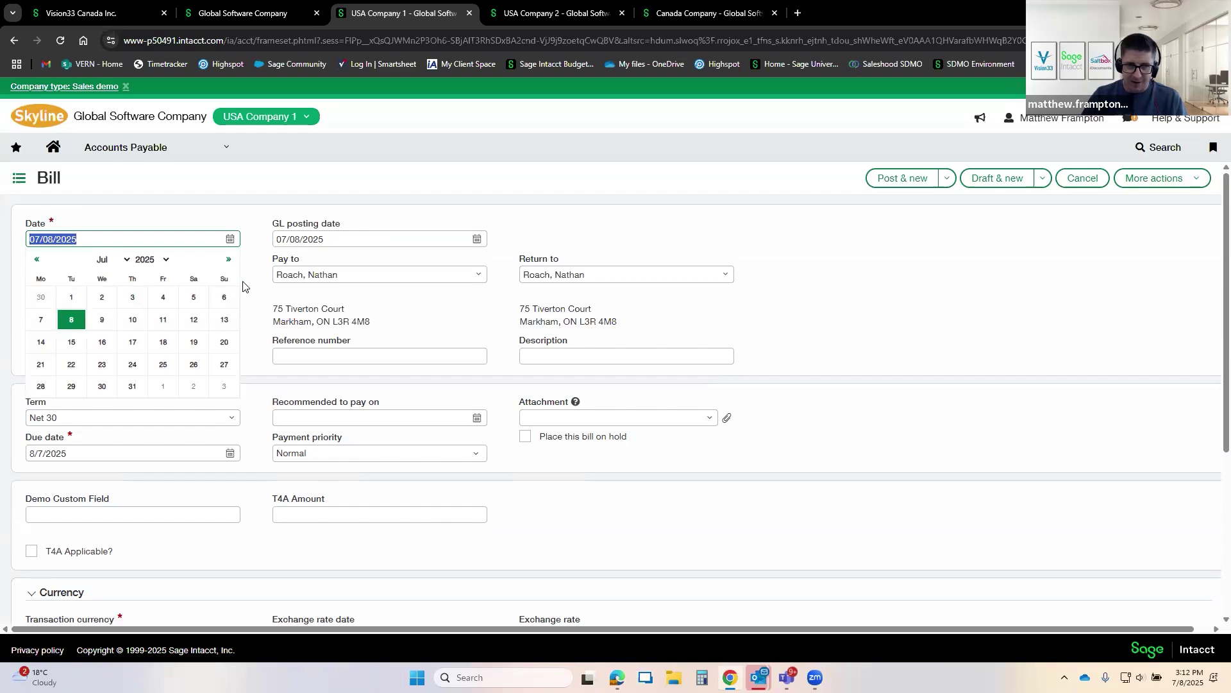
pyautogui.click(132, 297)
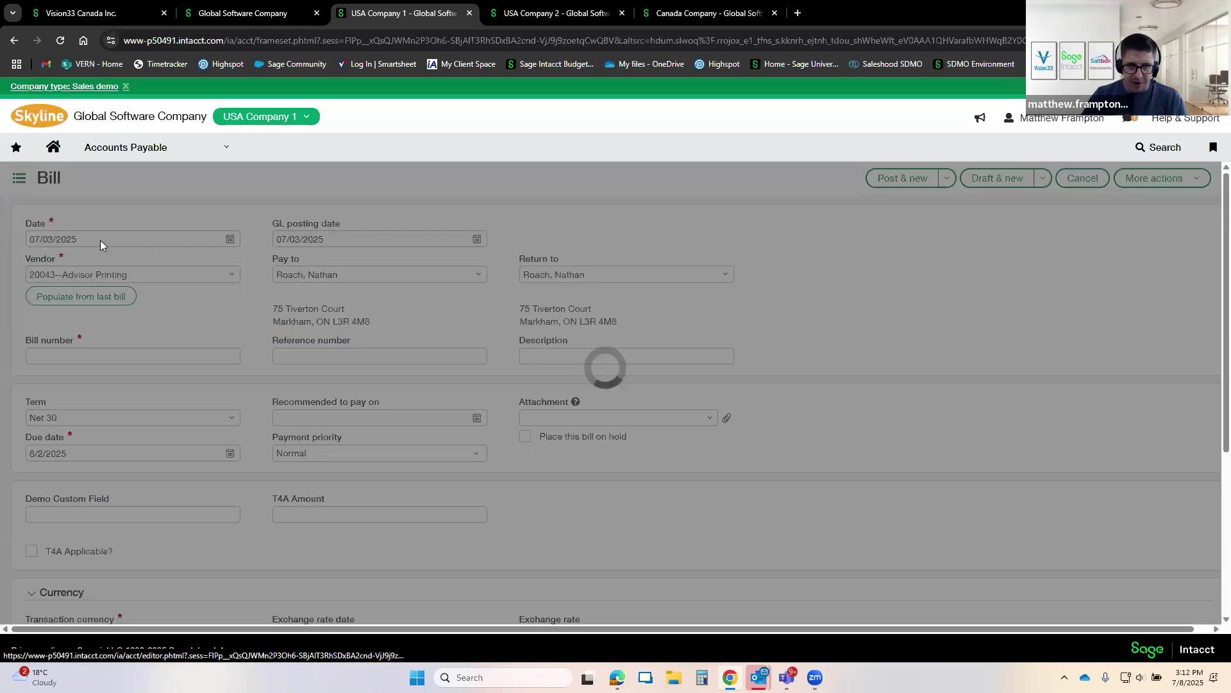
pyautogui.scroll(-4, 197, 244)
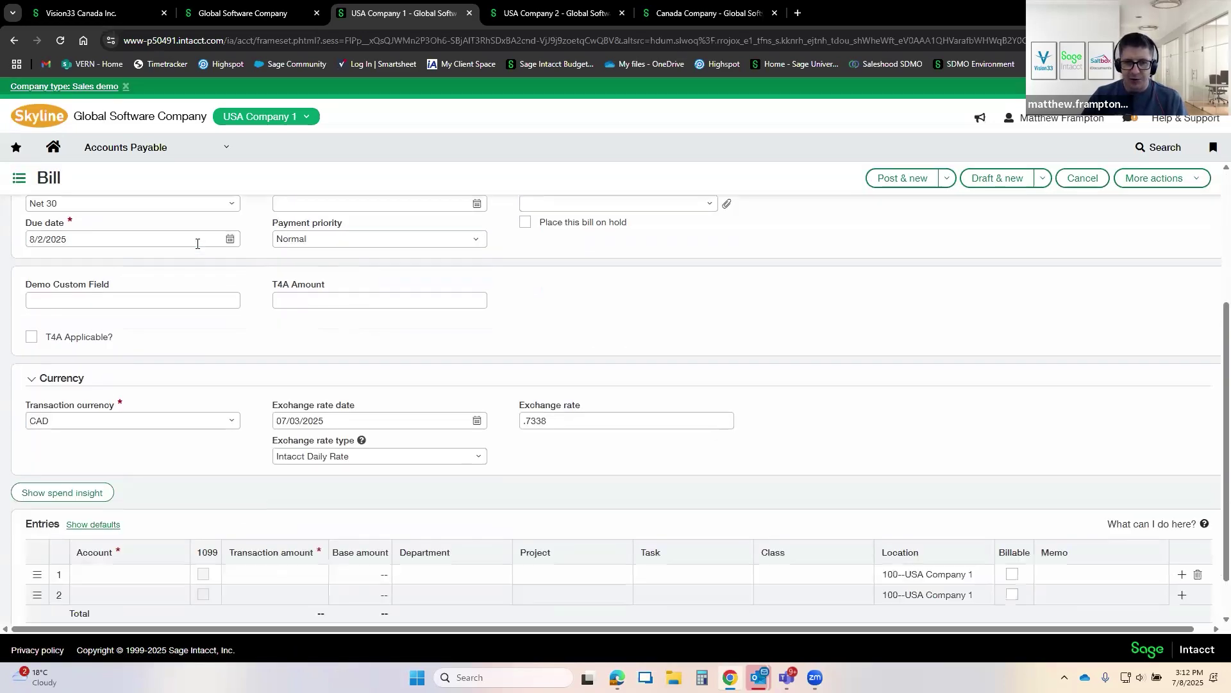
pyautogui.click(334, 378)
pyautogui.moveTo(334, 377); pyautogui.dragTo(277, 378)
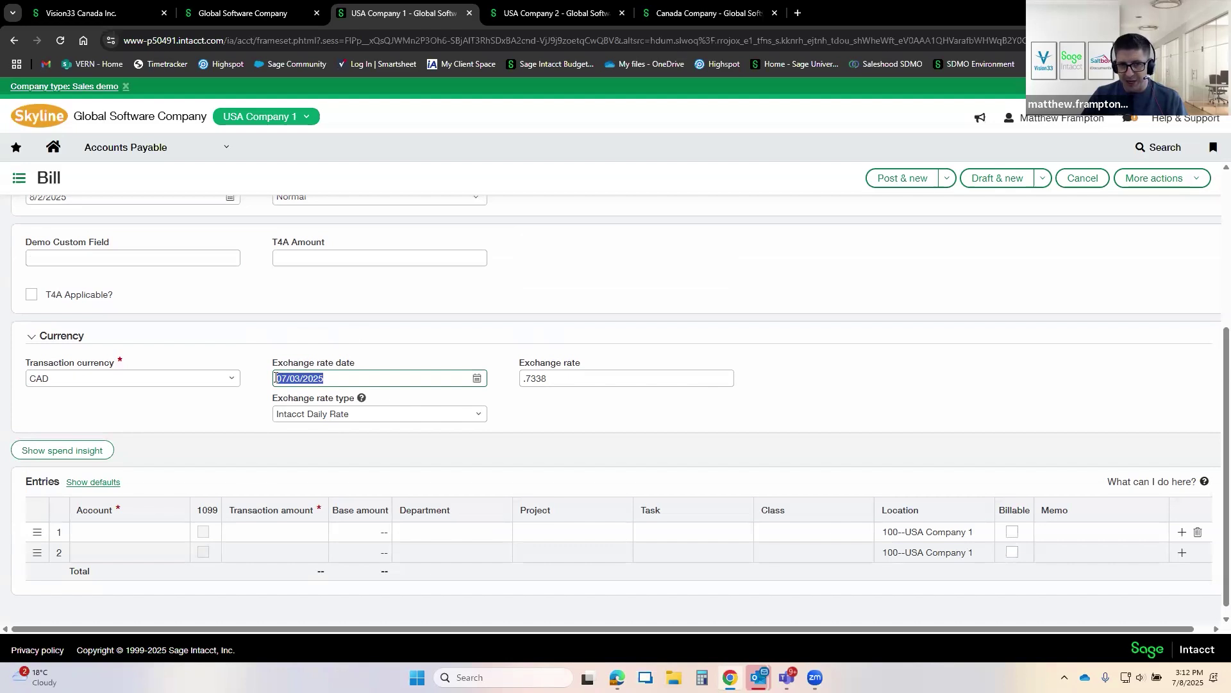
pyautogui.moveTo(573, 378); pyautogui.dragTo(515, 385)
# Step: Set the bill's exchange rate date to 07/03/2005 and check the resulting exchange rate
pyautogui.click(374, 378)
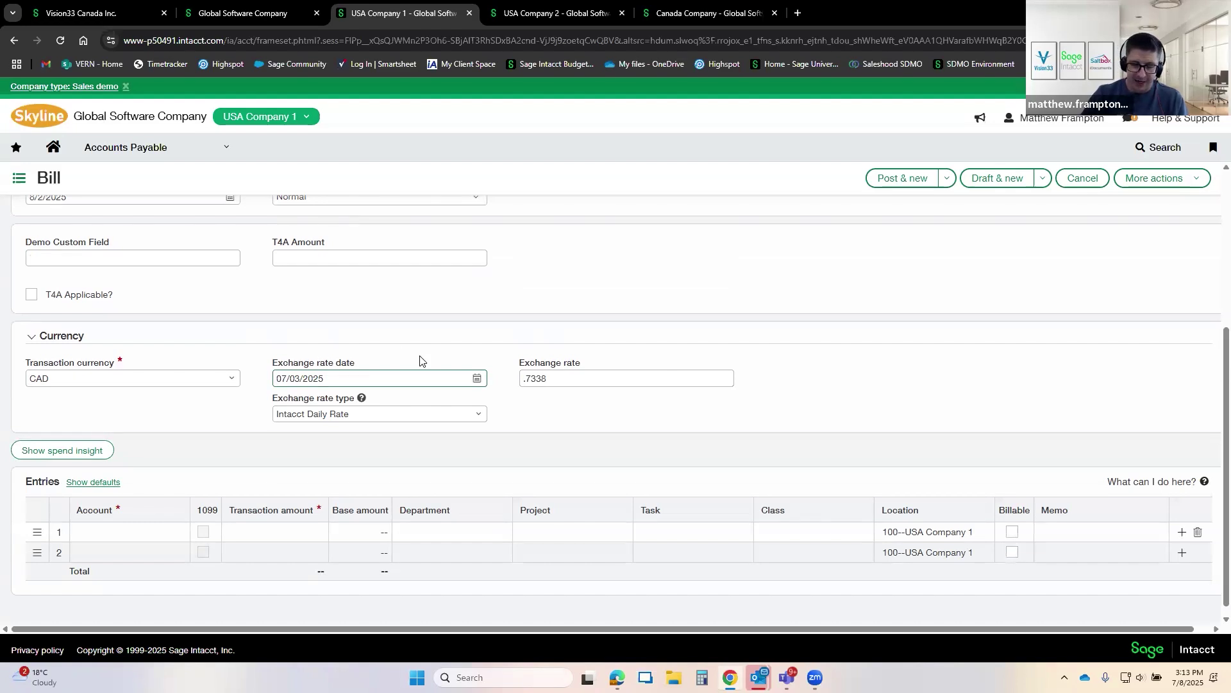
pyautogui.write('05')
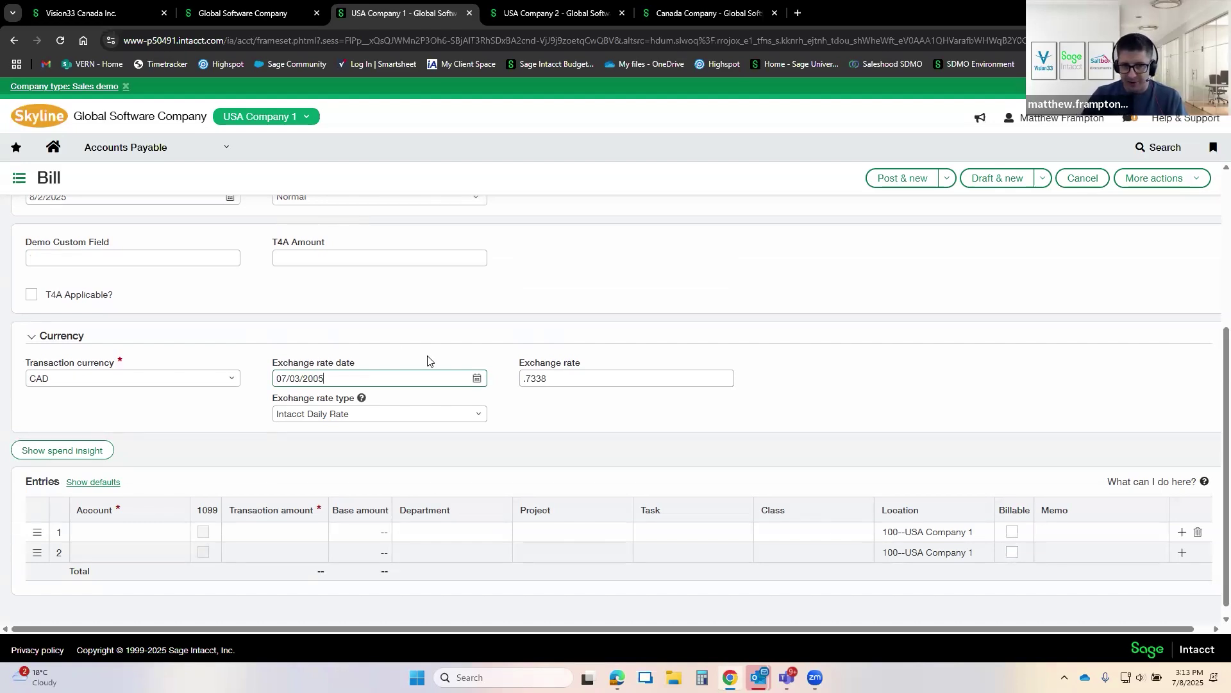
pyautogui.click(575, 463)
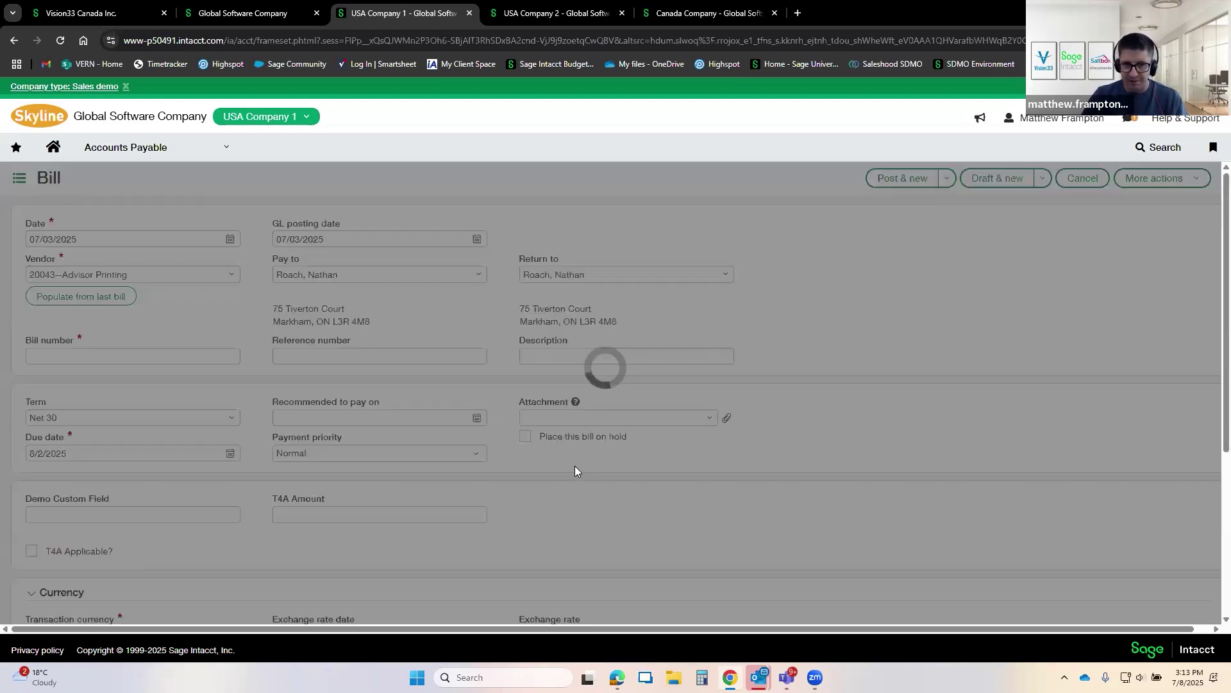
pyautogui.scroll(-5, 577, 425)
pyautogui.click(532, 382)
pyautogui.doubleClick(532, 382)
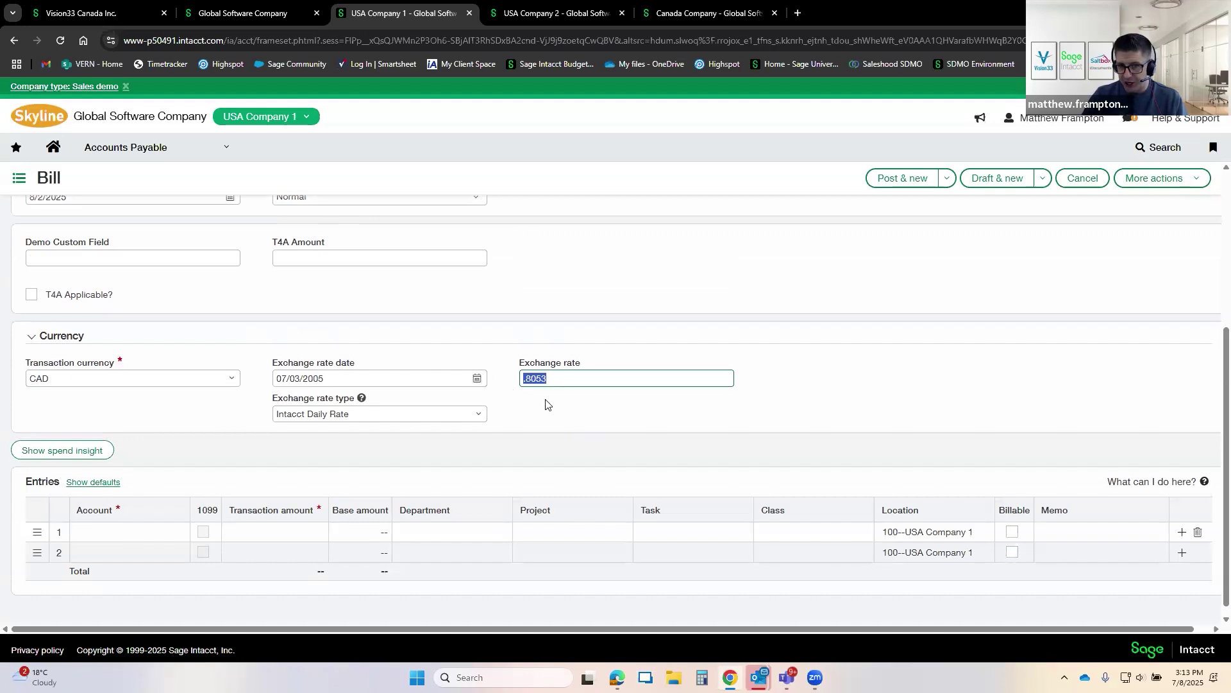
pyautogui.click(550, 378)
pyautogui.doubleClick(550, 378)
pyautogui.click(546, 378)
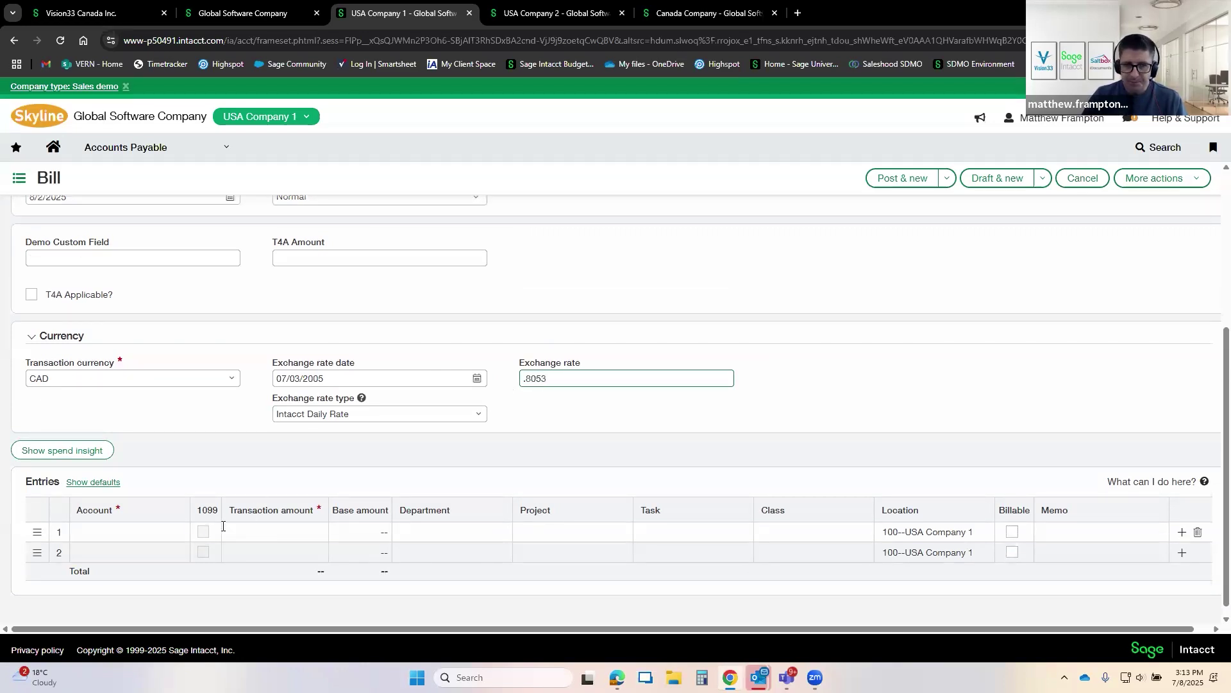
# Step: Enter a transaction amount of 5,000 on the first entry line and check its converted base amount
pyautogui.click(284, 531)
pyautogui.write('5,')
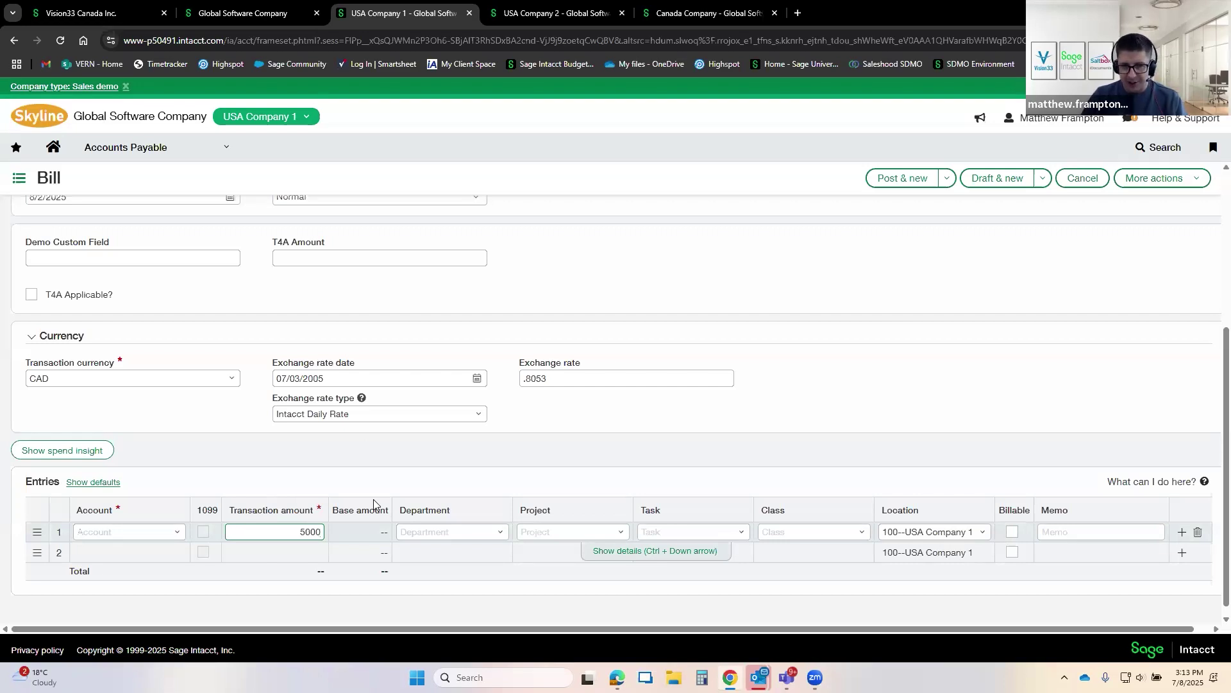
pyautogui.write('000')
pyautogui.press('Tab')
pyautogui.moveTo(355, 531)
pyautogui.mouseDown()
pyautogui.moveTo(389, 534)
pyautogui.moveTo(351, 532)
pyautogui.moveTo(373, 532)
pyautogui.mouseUp()
pyautogui.click(565, 379)
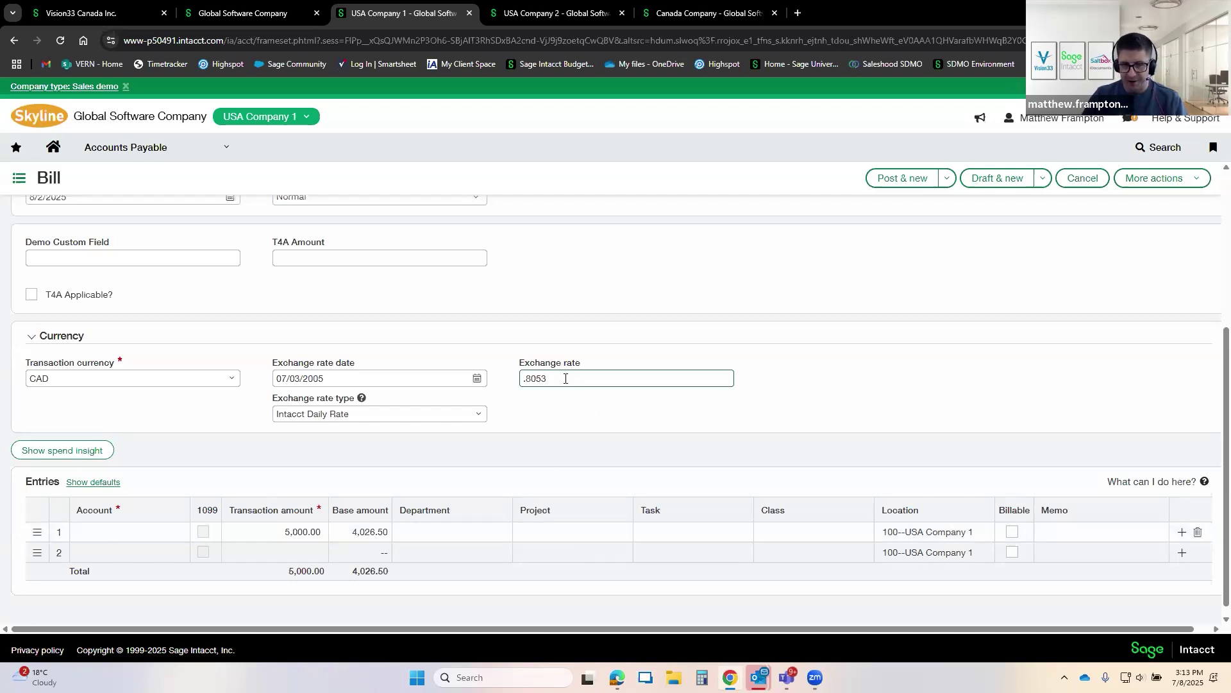
# Step: Set the exchange rate date to 07/03/2025 and check the first line's recalculated base amount
pyautogui.click(357, 383)
pyautogui.press('BackSpace')
pyautogui.press('BackSpace')
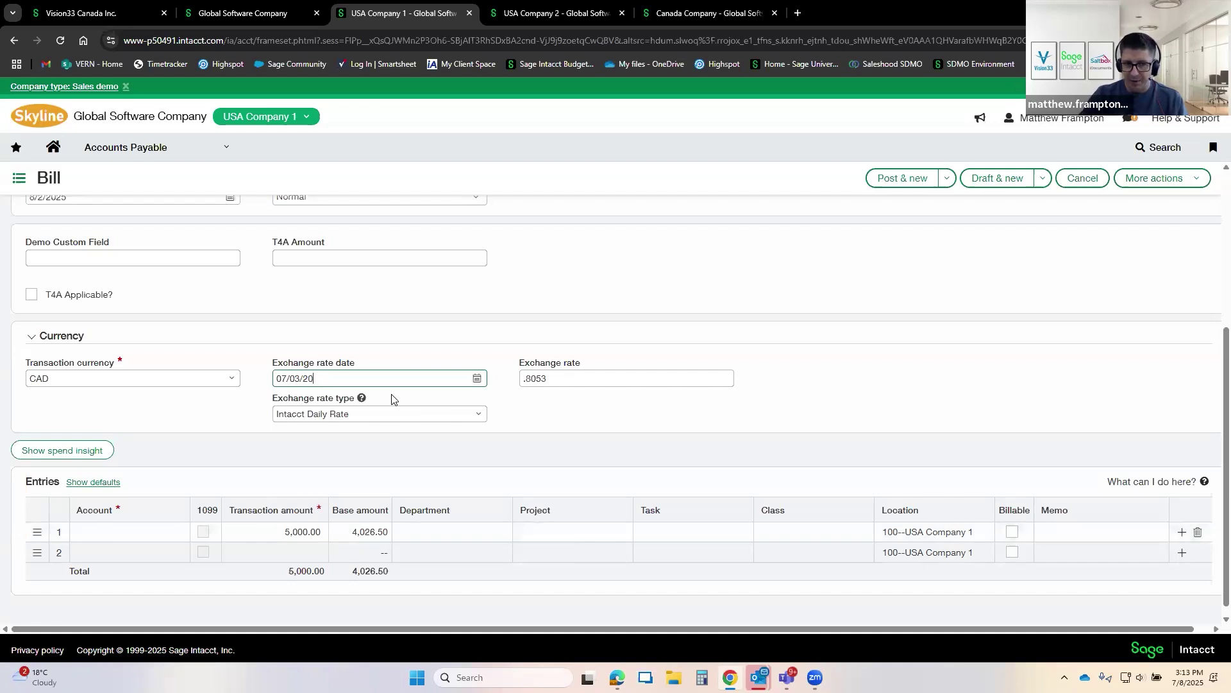
pyautogui.write('25')
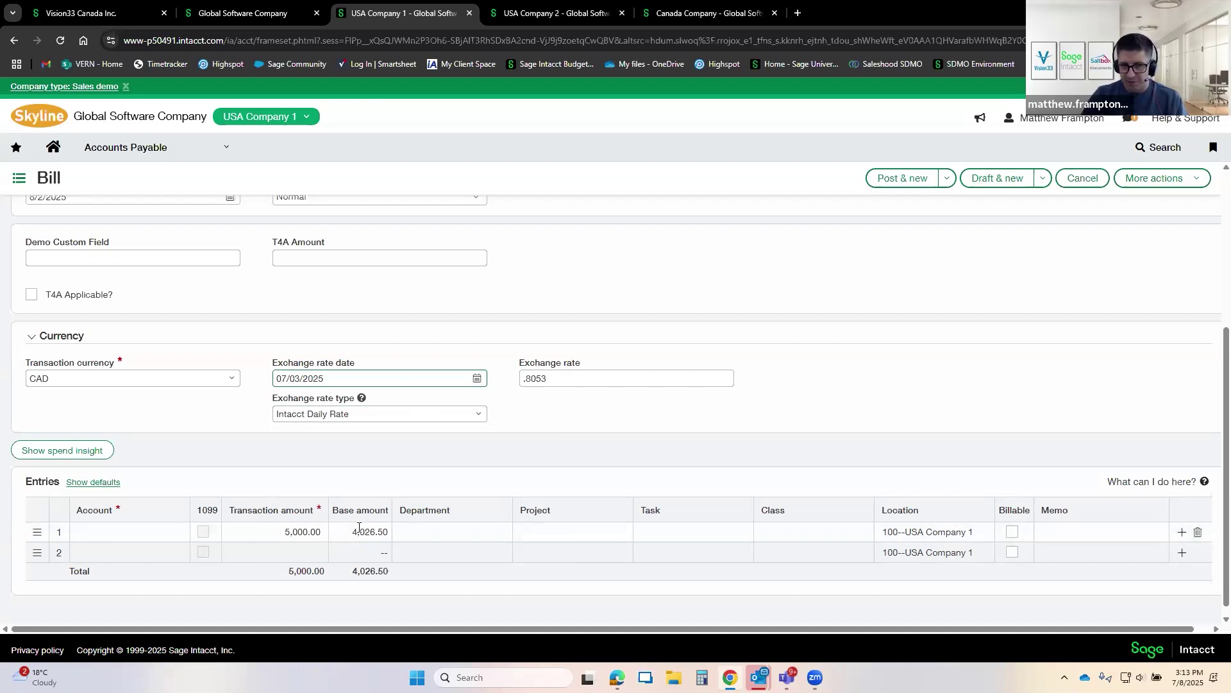
pyautogui.click(558, 422)
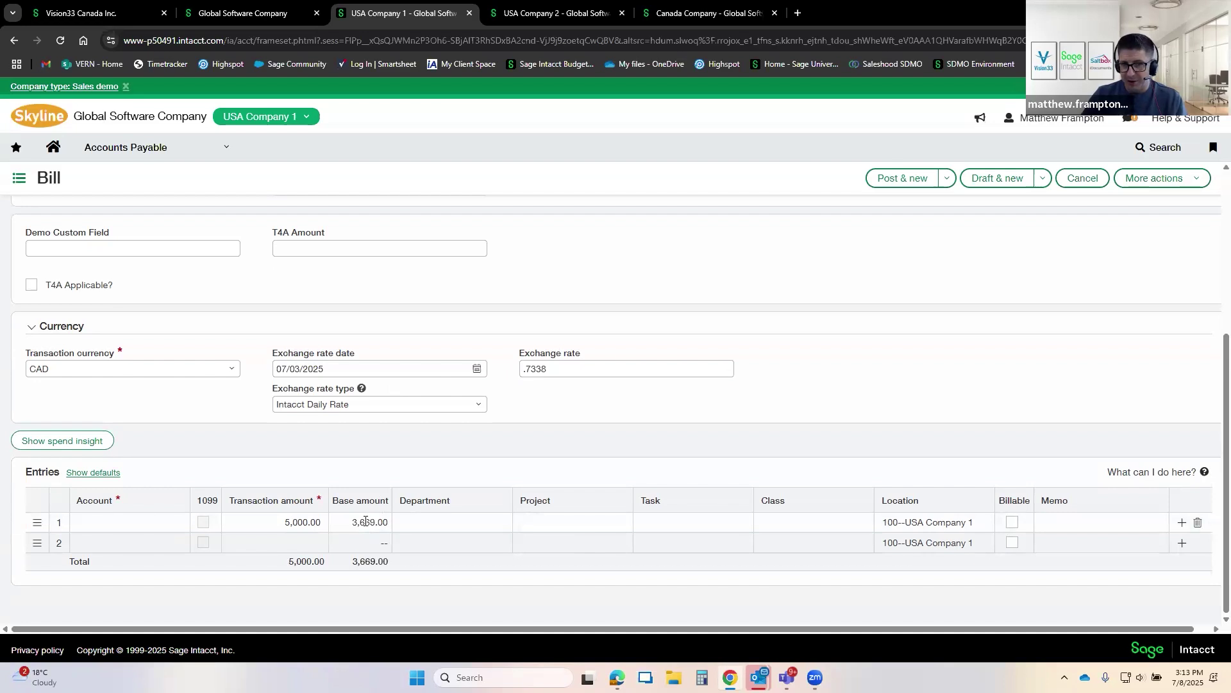
pyautogui.click(366, 521)
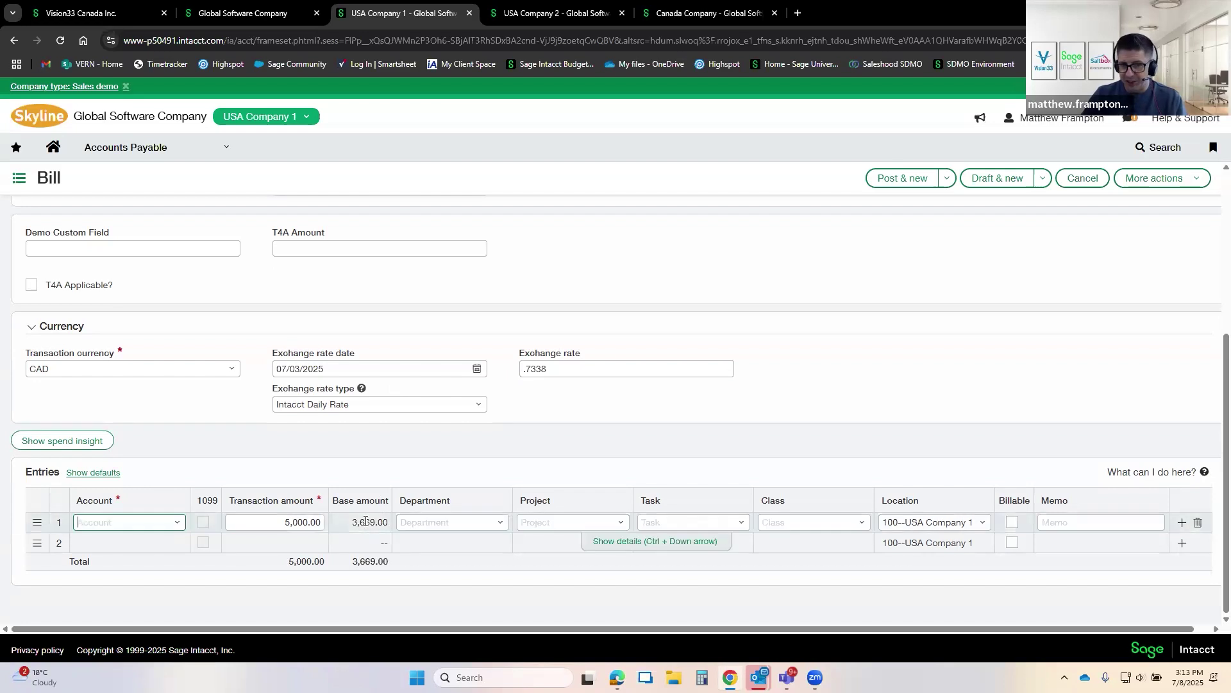
# Step: Override the bill's exchange rate with 3, check the base amount, and view the available exchange rate types
pyautogui.click(555, 369)
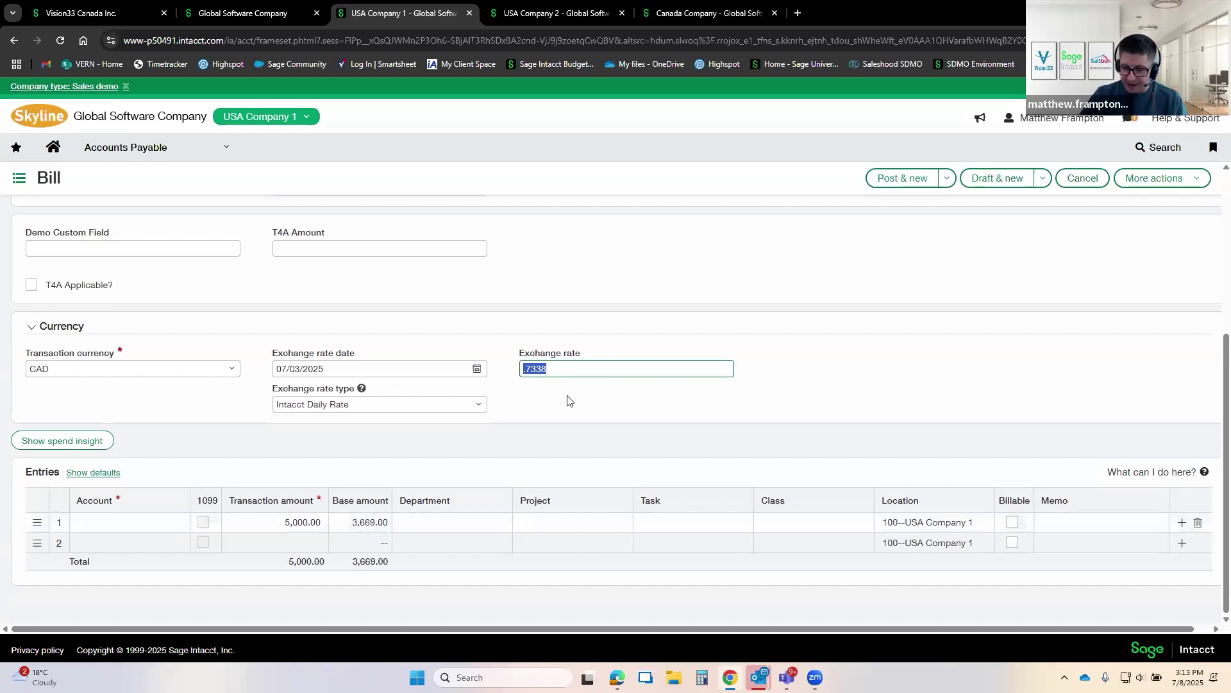
pyautogui.write('3')
pyautogui.press('Tab')
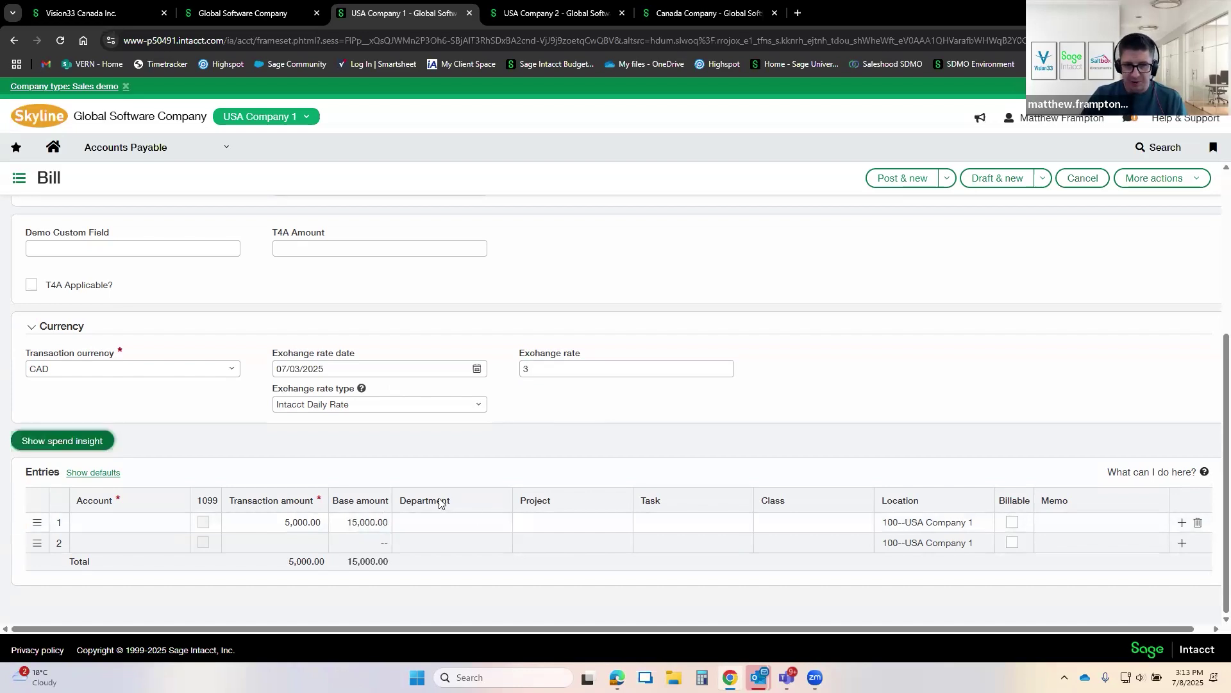
pyautogui.click(367, 522)
pyautogui.click(534, 370)
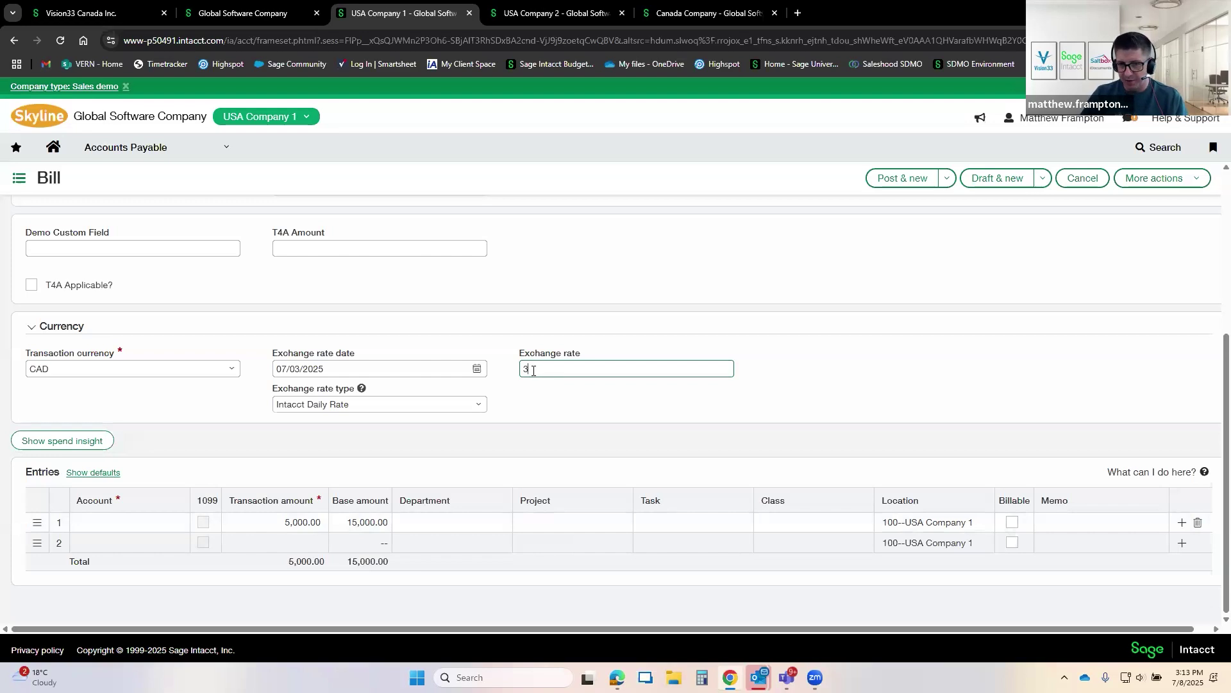
pyautogui.click(477, 407)
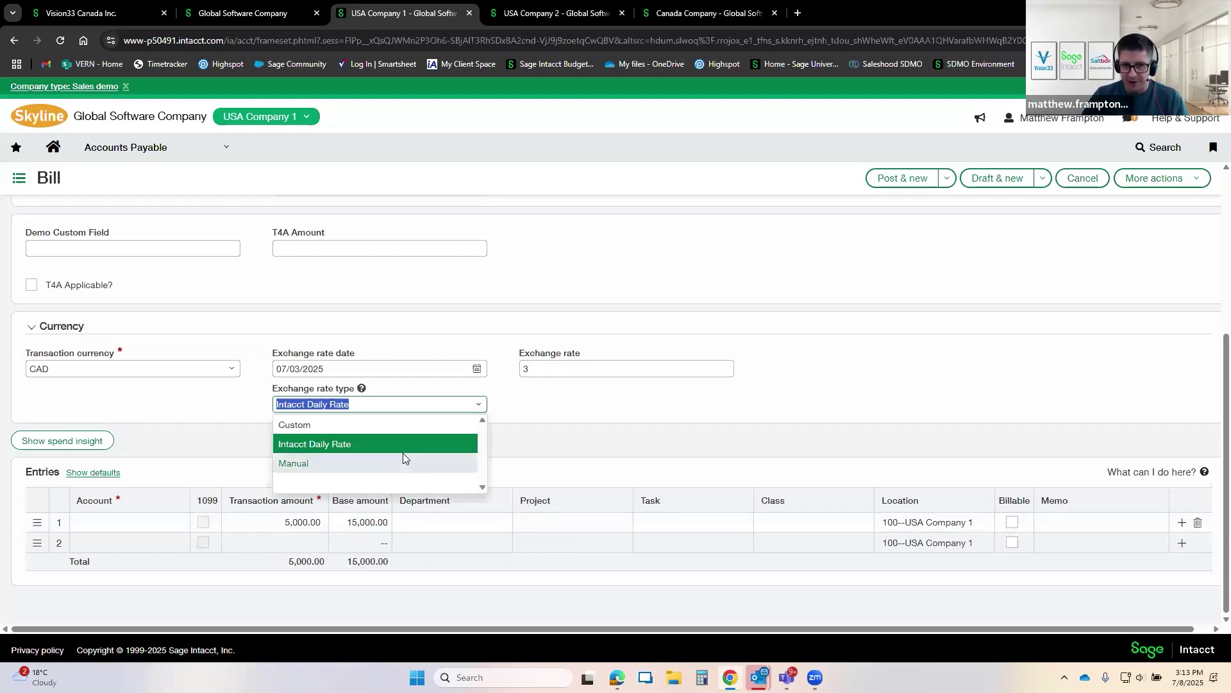
pyautogui.click(582, 425)
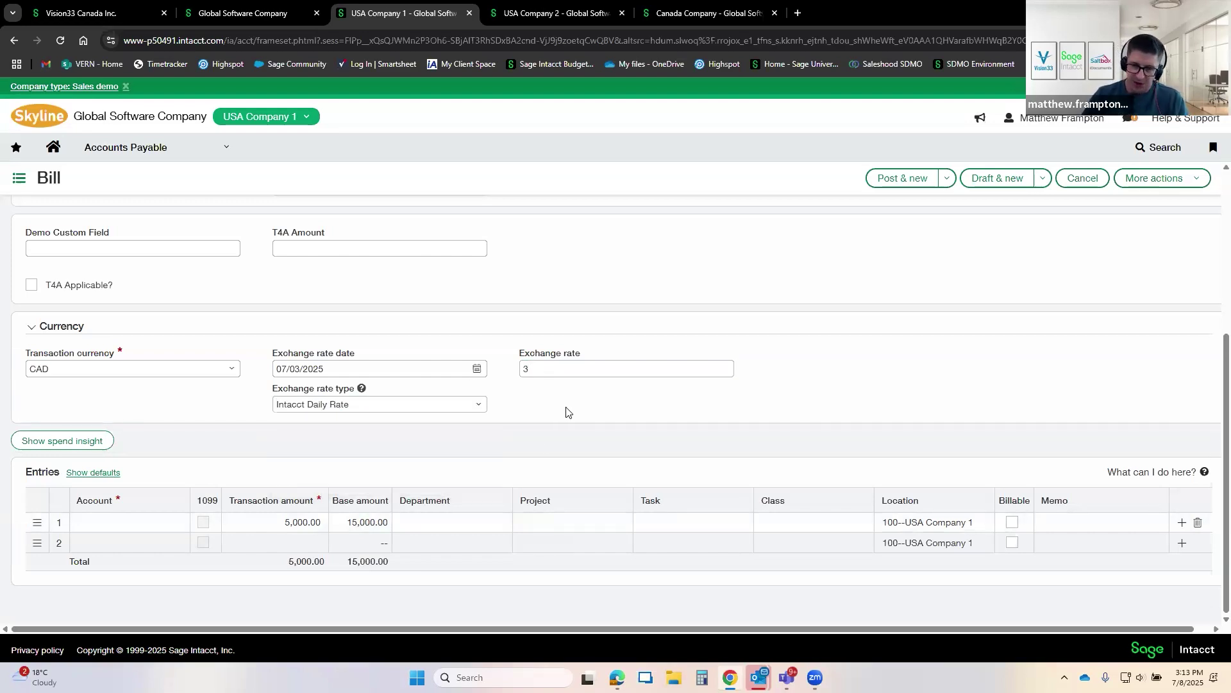
# Step: Reapply the Intacct Daily Rate to the bill in place of the manually entered exchange rate
pyautogui.moveTo(541, 370); pyautogui.dragTo(491, 372)
pyautogui.click(475, 374)
pyautogui.click(385, 434)
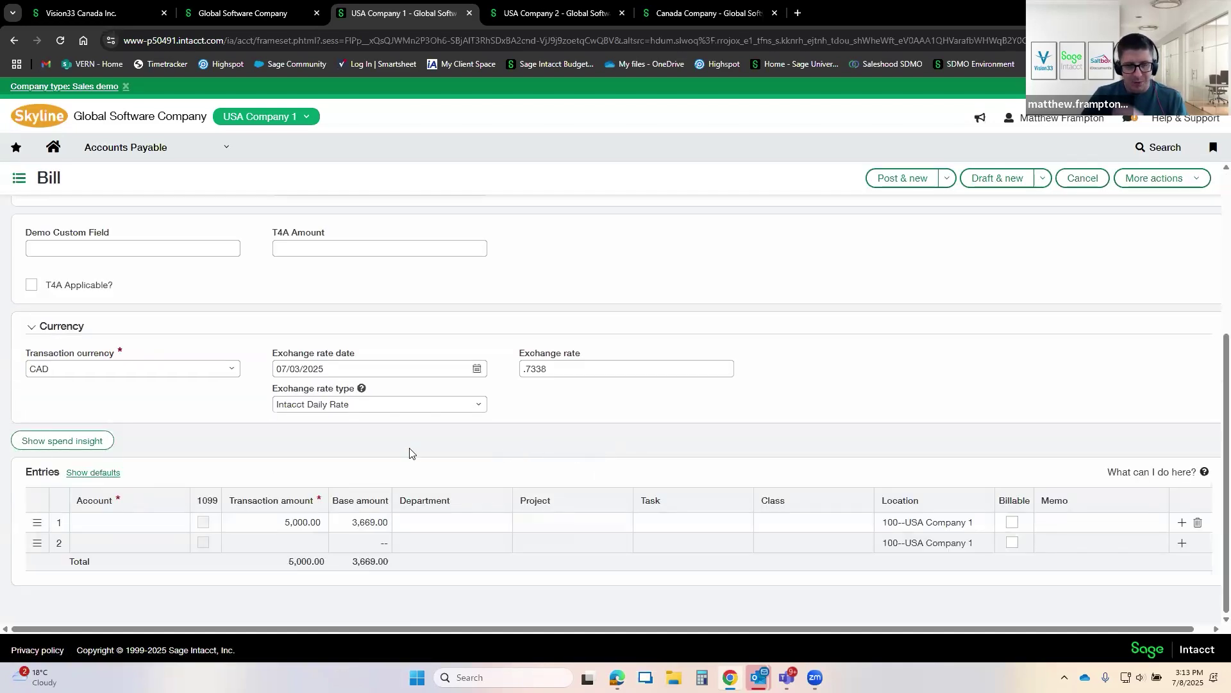
# Step: Examine the daily exchange rate on the bill, and cancel the bill without saving it
pyautogui.click(519, 374)
pyautogui.moveTo(563, 370)
pyautogui.mouseDown()
pyautogui.moveTo(505, 375)
pyautogui.moveTo(578, 385)
pyautogui.mouseUp()
pyautogui.click(580, 383)
pyautogui.click(565, 369)
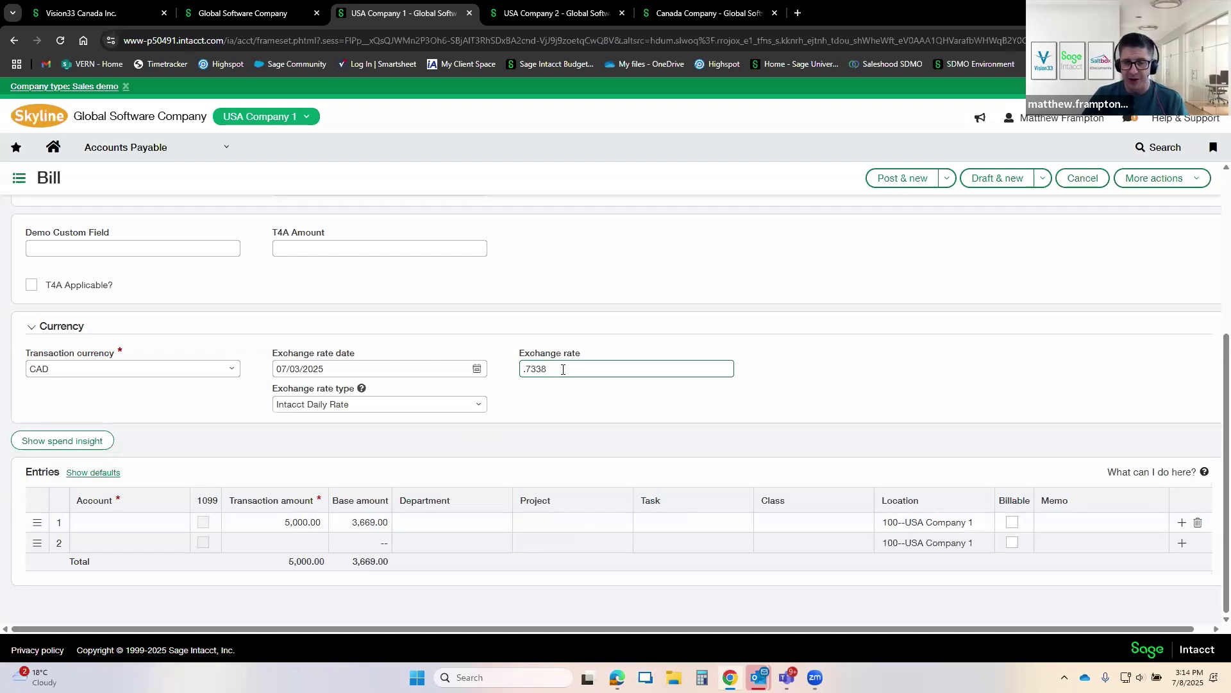
pyautogui.moveTo(520, 374); pyautogui.dragTo(558, 371)
pyautogui.click(567, 368)
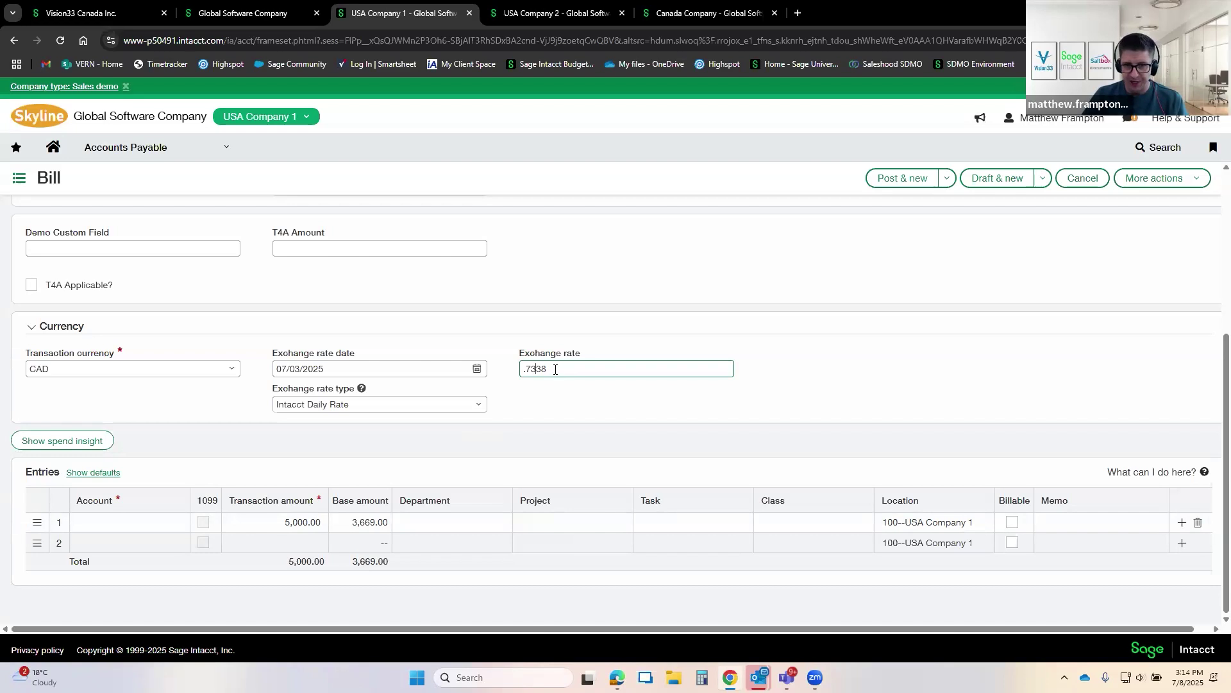
pyautogui.moveTo(521, 370); pyautogui.dragTo(579, 382)
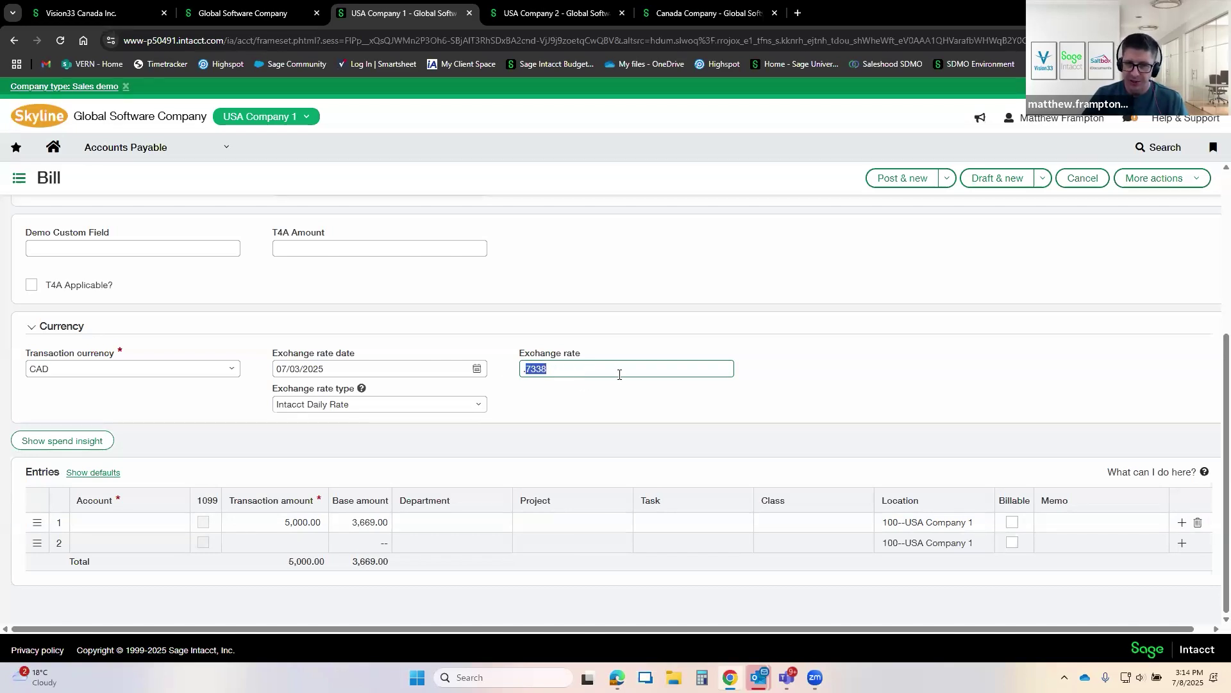
pyautogui.scroll(4, 621, 373)
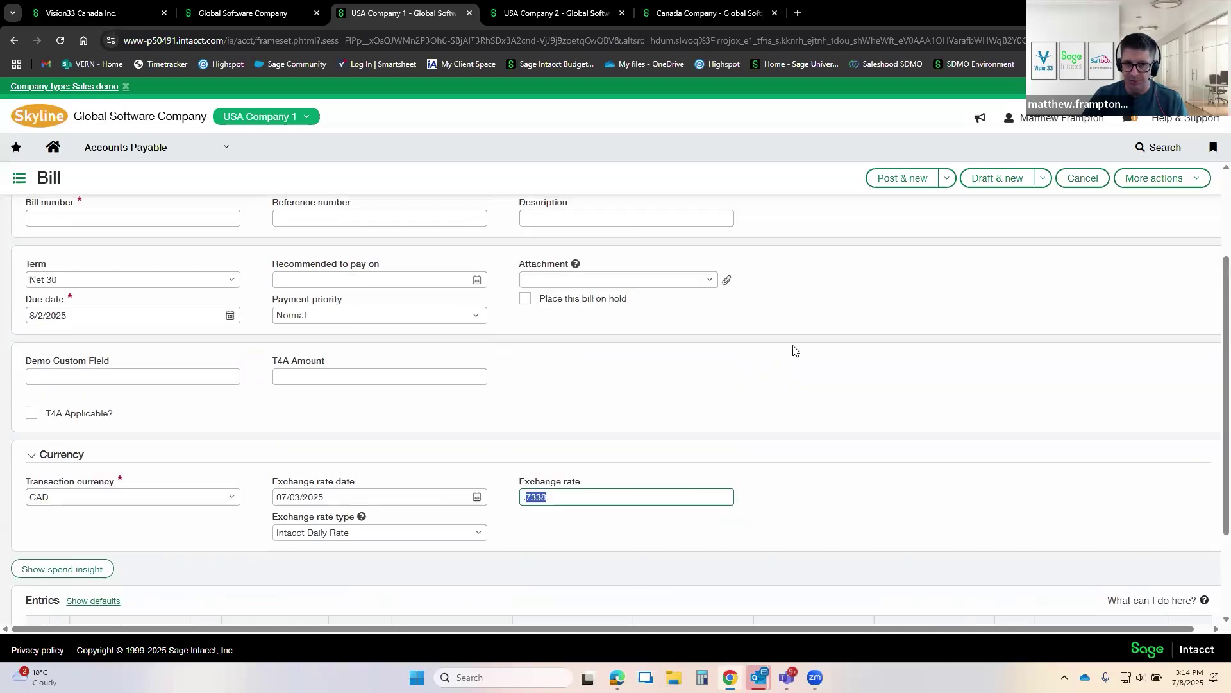
pyautogui.click(1084, 178)
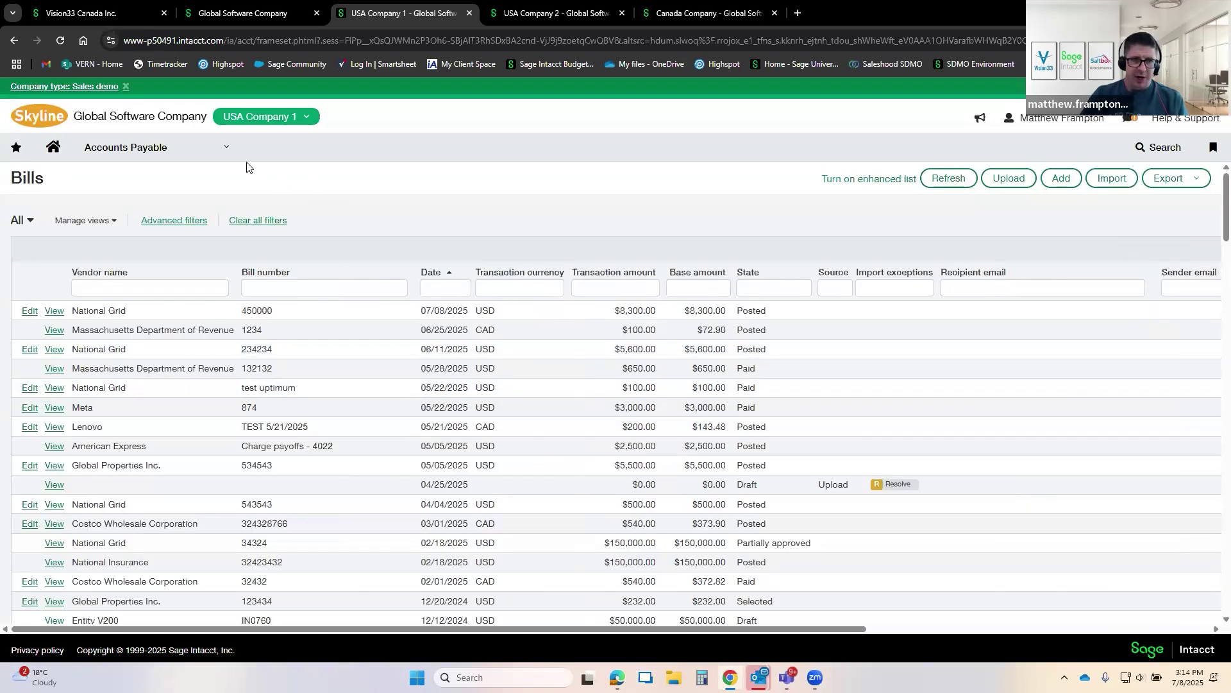
# Step: Look through the Purchasing and Accounts Payable functions, and compare the transaction and base amounts in the Bills list
pyautogui.click(192, 154)
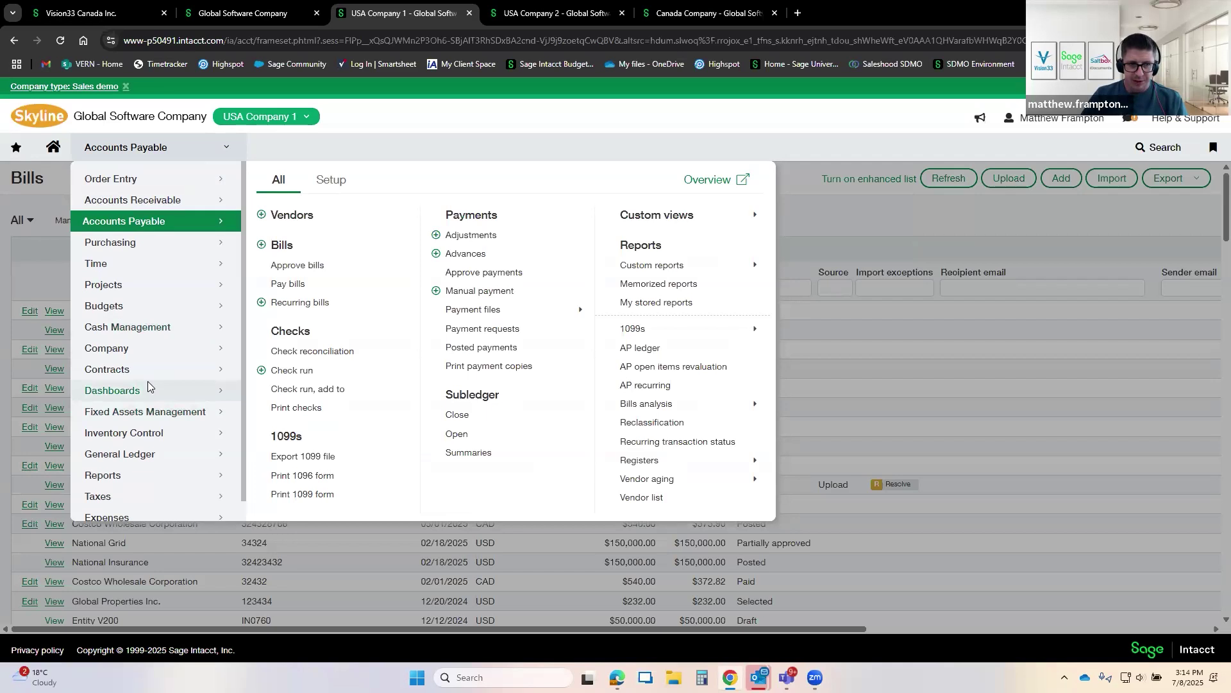
pyautogui.click(154, 245)
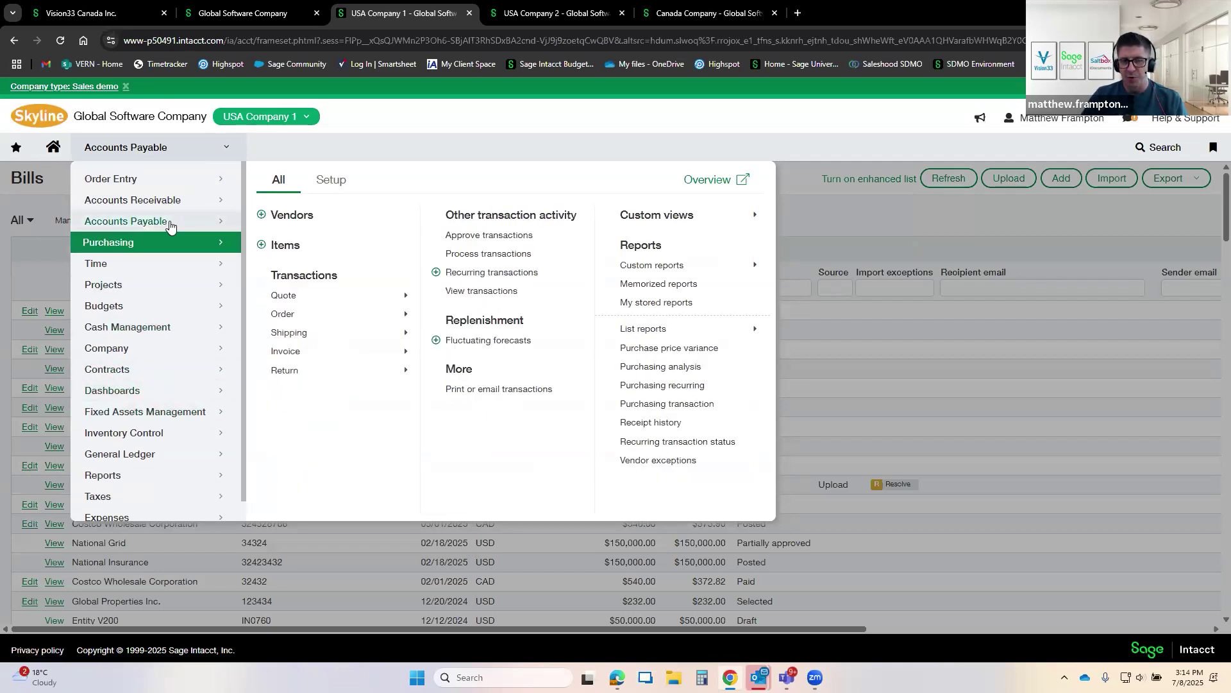
pyautogui.click(212, 220)
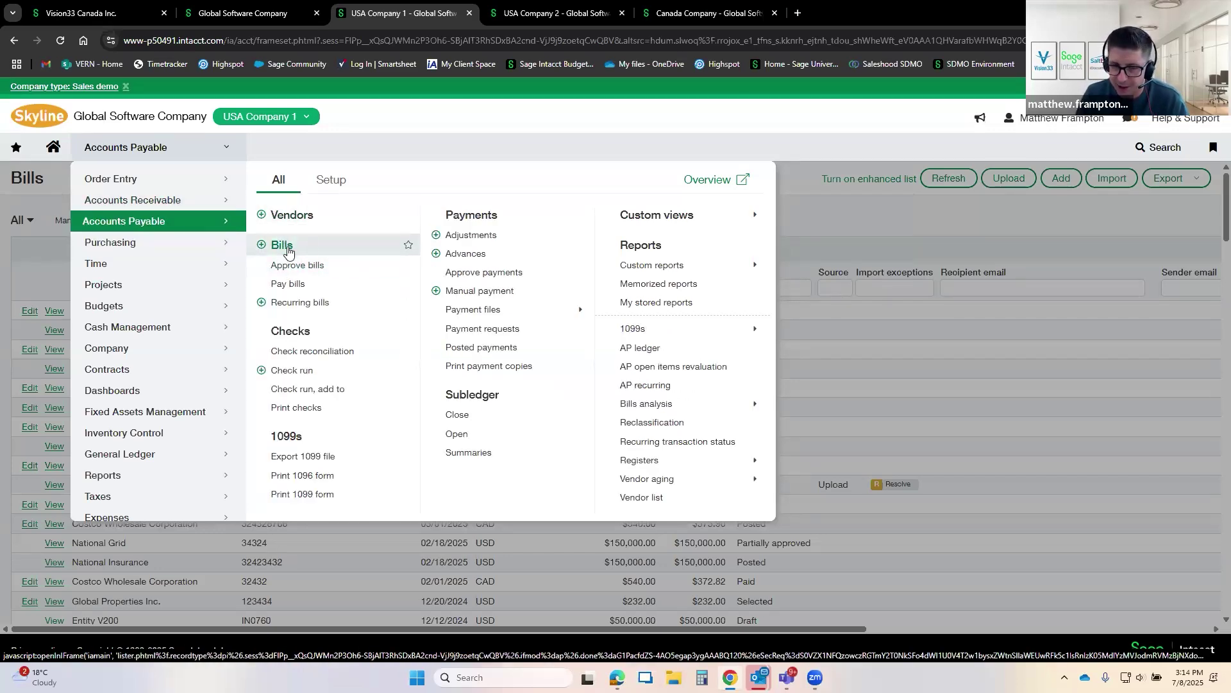
pyautogui.click(289, 250)
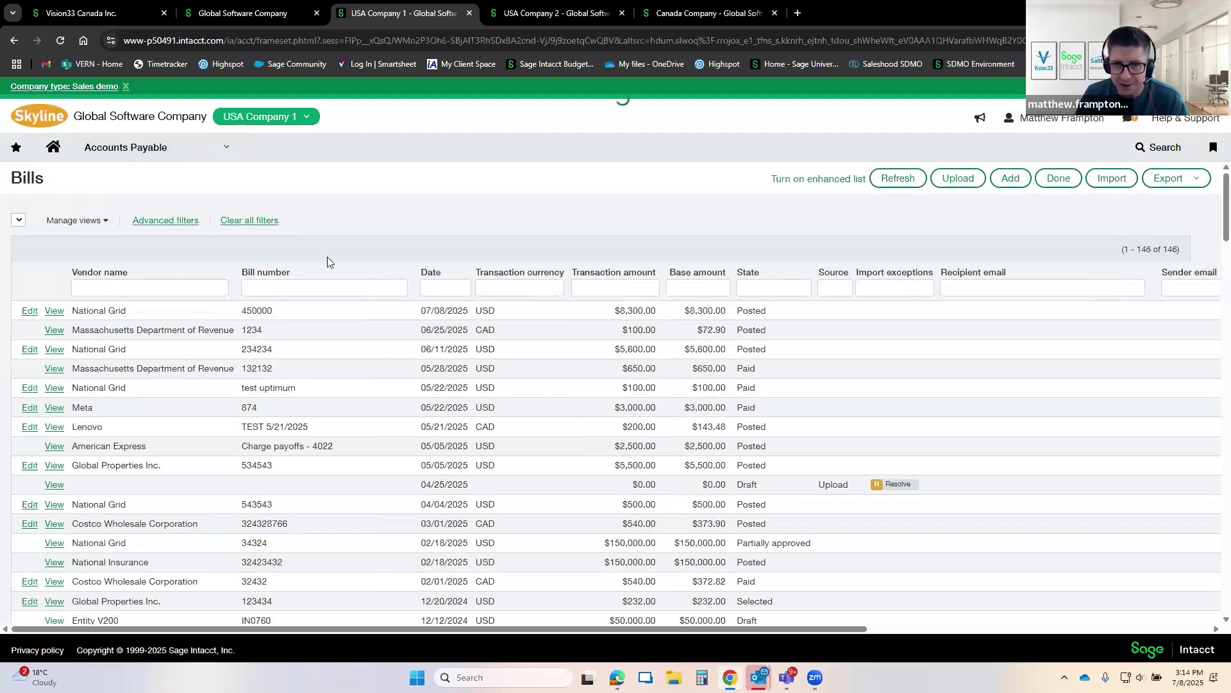
pyautogui.moveTo(609, 348); pyautogui.dragTo(713, 348)
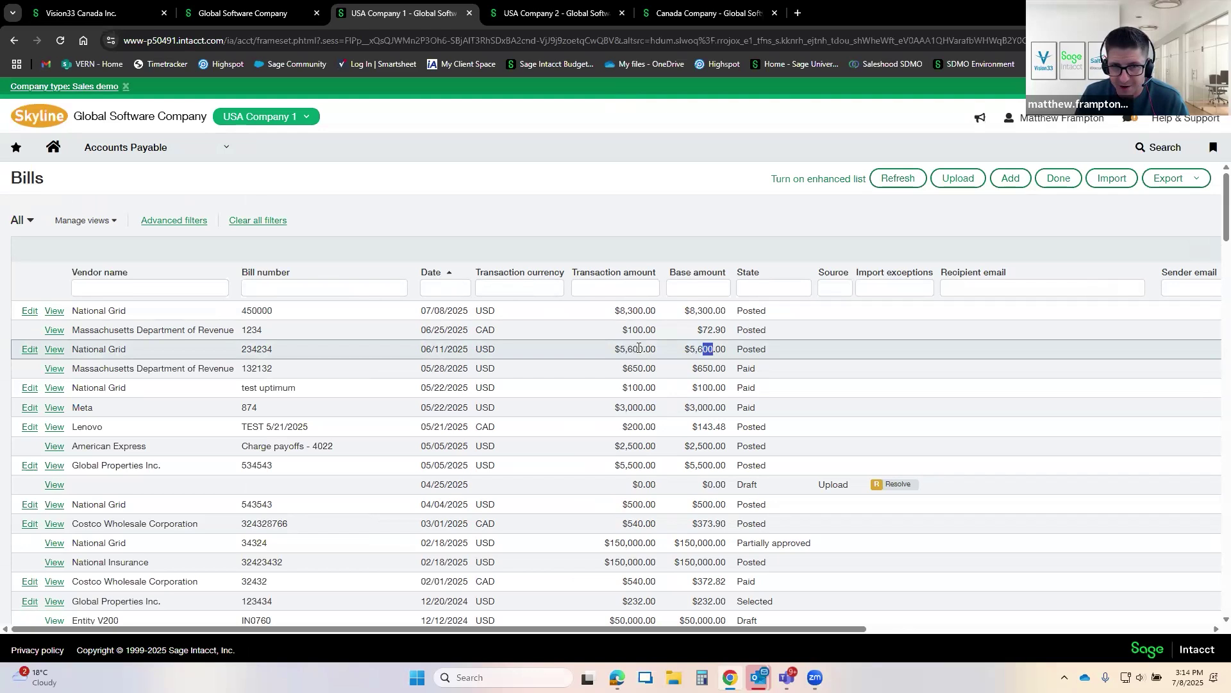
# Step: Open National Grid bill 234234 for editing, examine the account and transaction amount of its entry line, and close it without saving
pyautogui.click(483, 350)
pyautogui.click(30, 350)
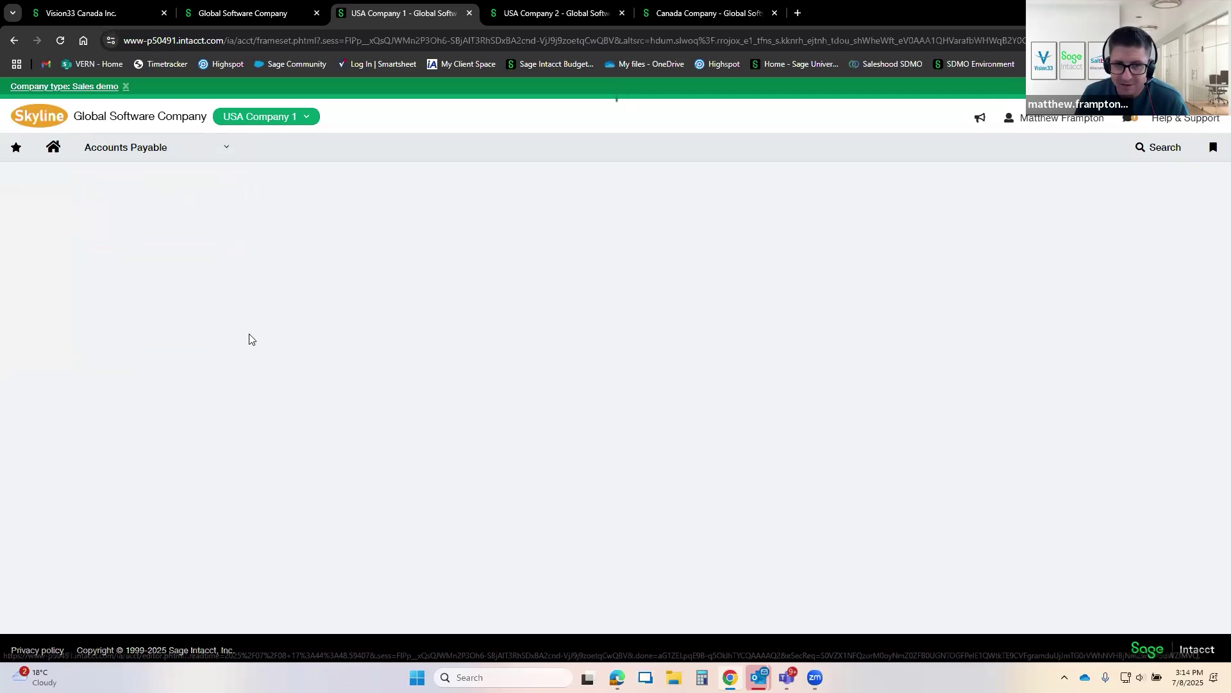
pyautogui.scroll(-5, 244, 334)
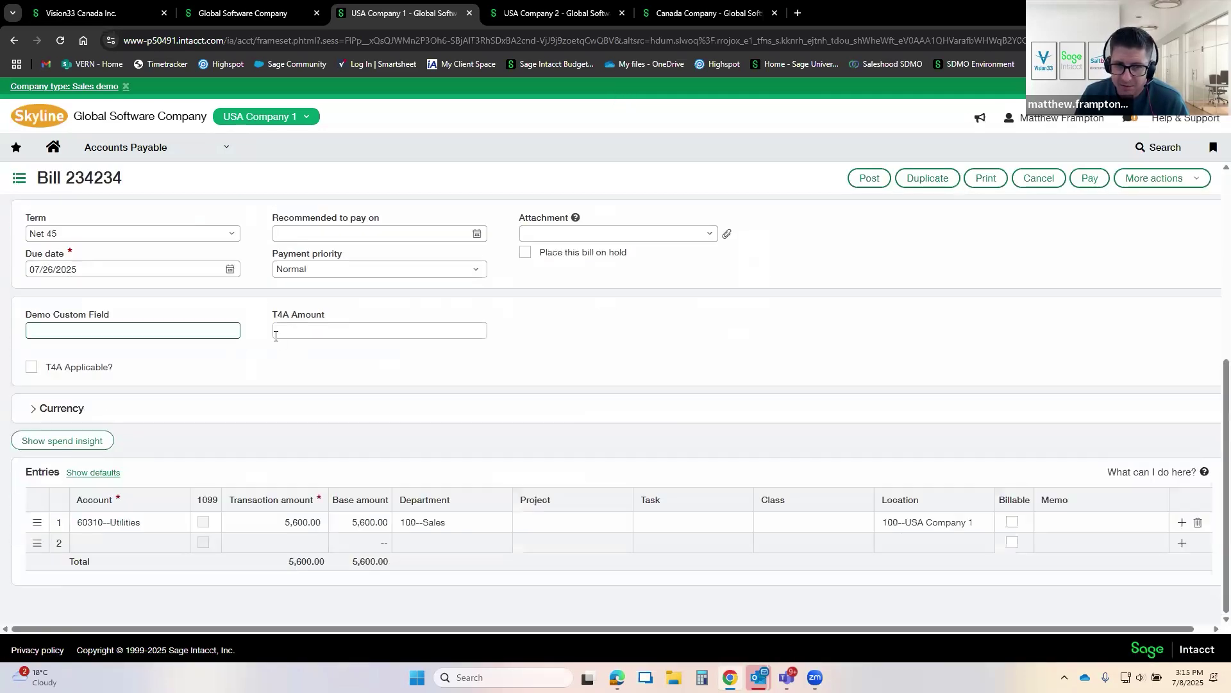
pyautogui.click(128, 522)
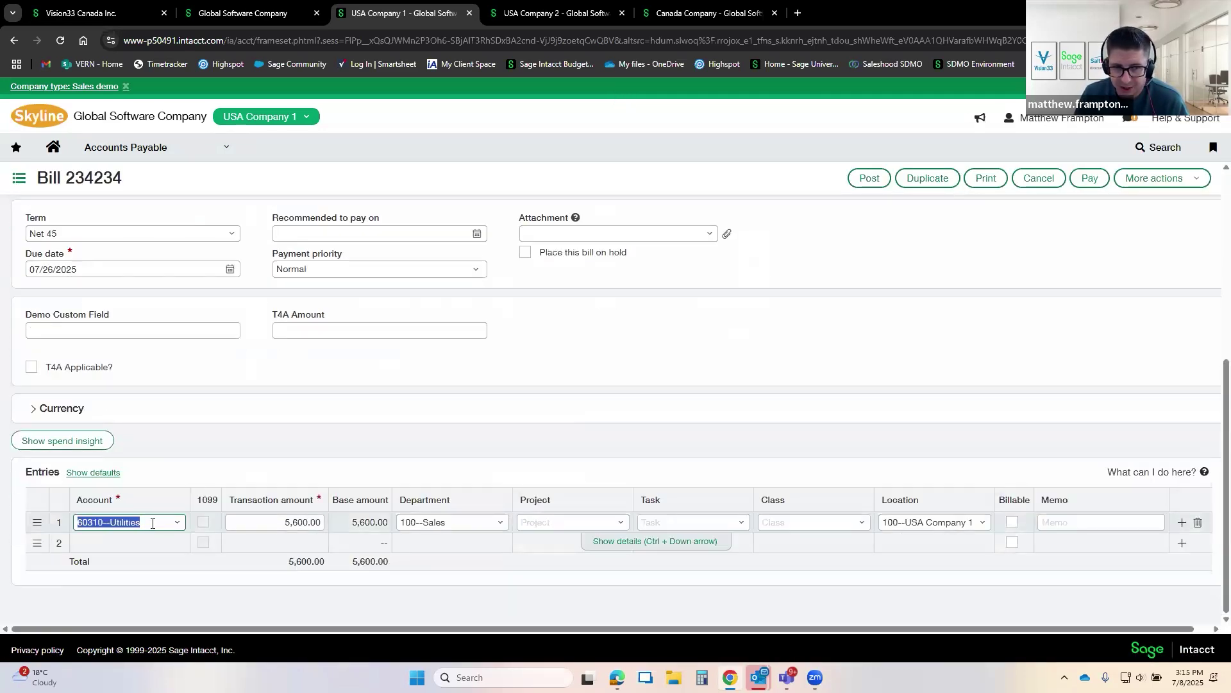
pyautogui.click(275, 522)
pyautogui.moveTo(292, 522); pyautogui.dragTo(322, 522)
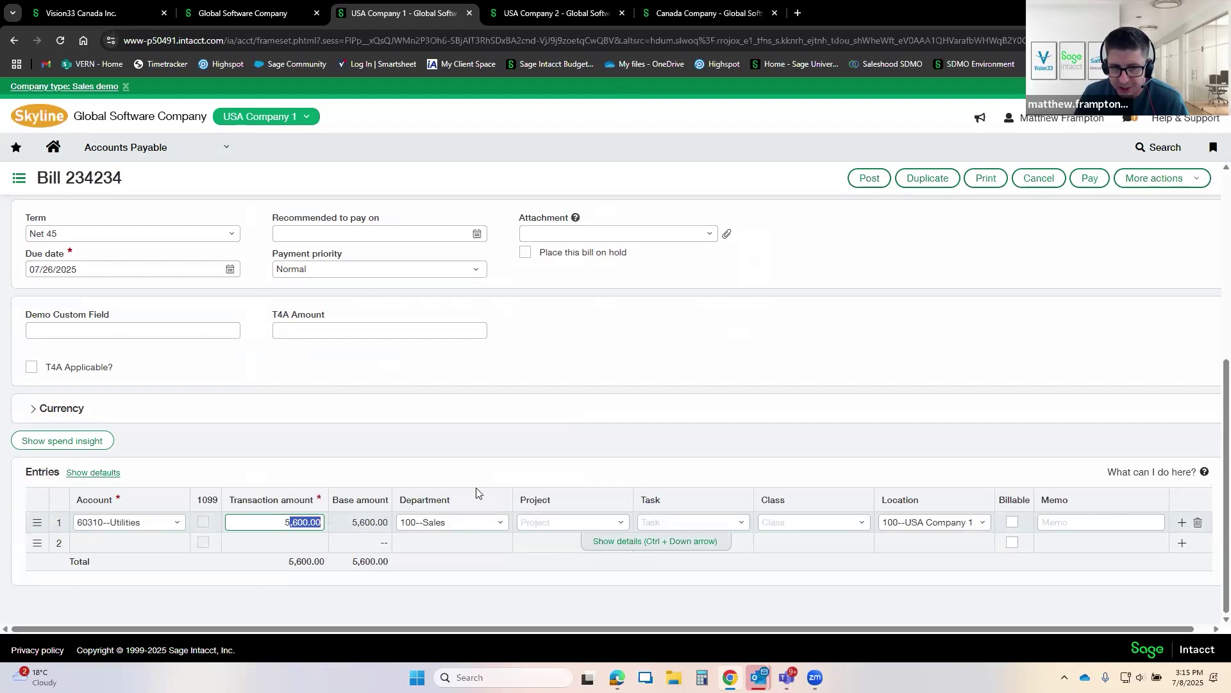
pyautogui.click(1039, 239)
pyautogui.scroll(1, 1039, 240)
pyautogui.click(1089, 178)
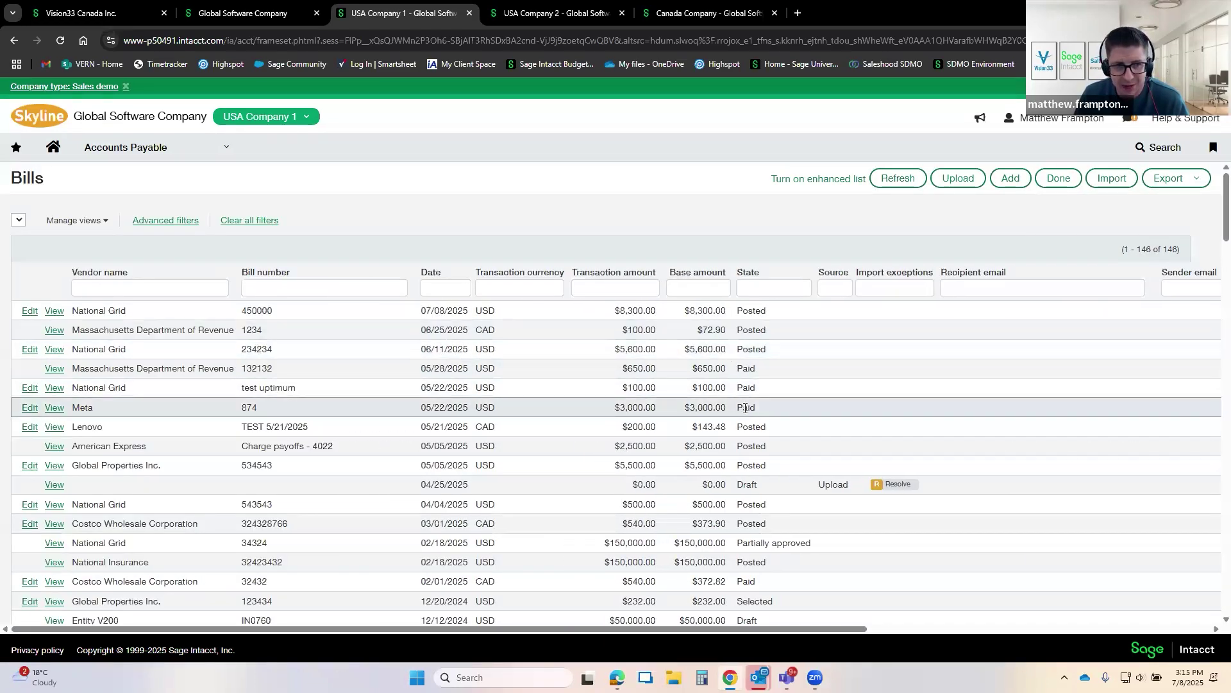
# Step: Open the paid Meta bill 874 for editing and examine which of its header fields and entry line values are editable
pyautogui.moveTo(759, 408); pyautogui.dragTo(578, 408)
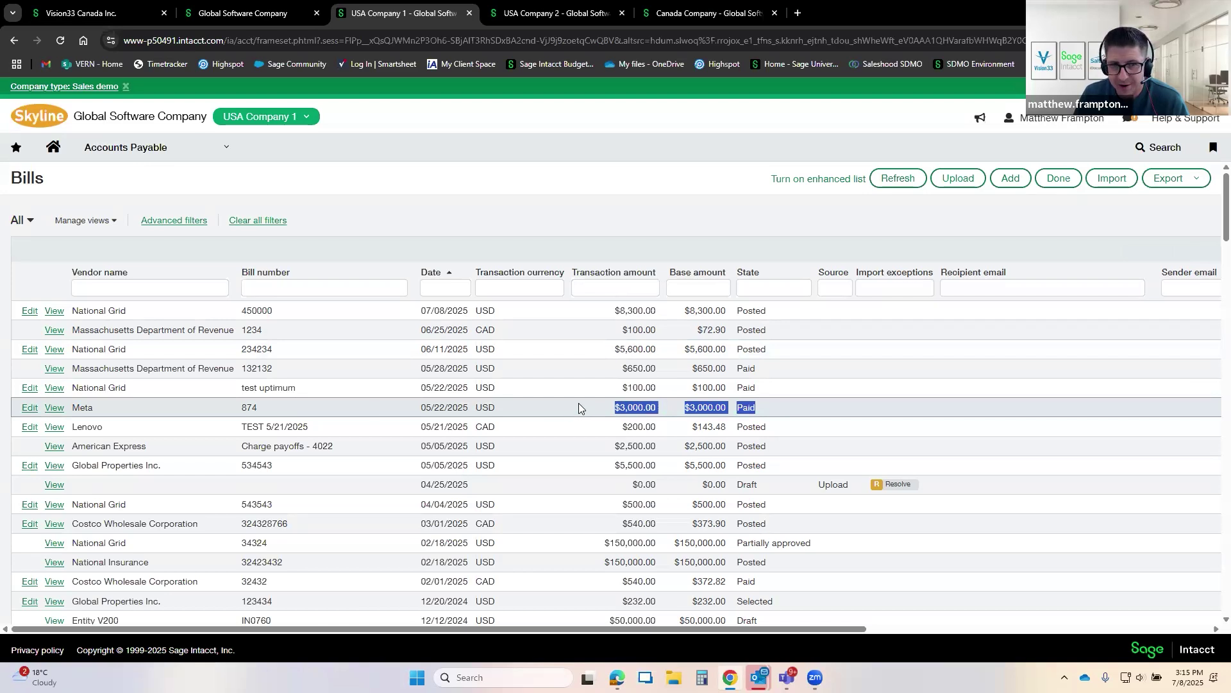
pyautogui.click(32, 413)
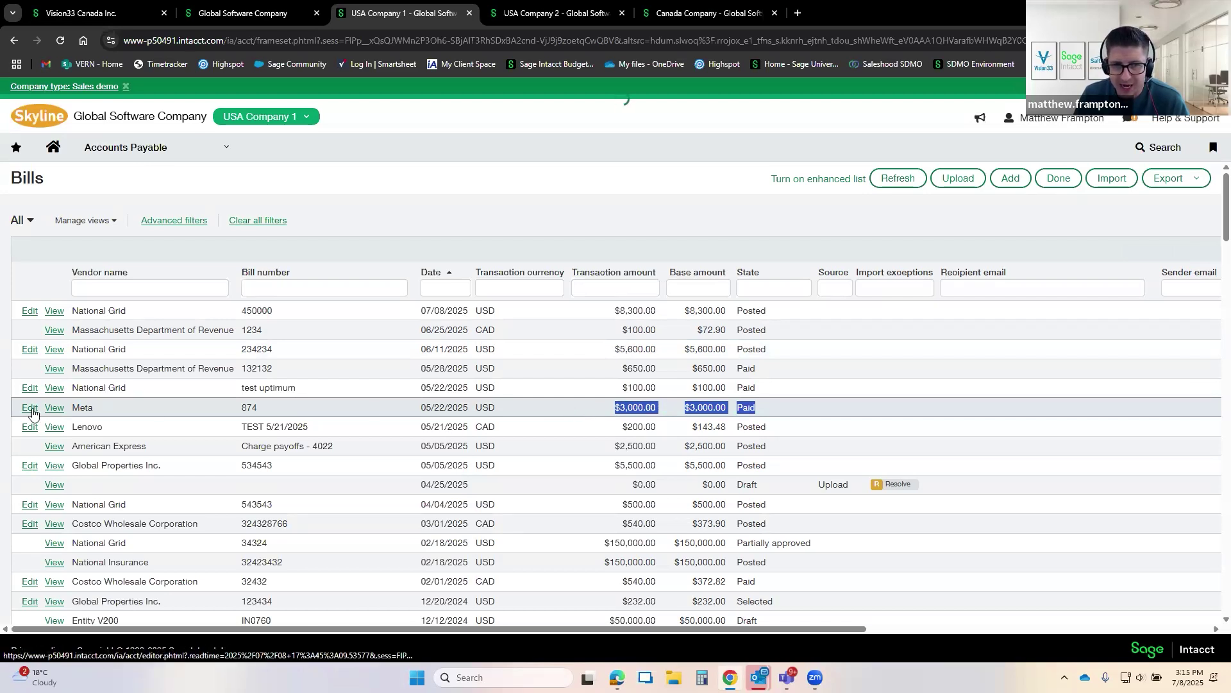
pyautogui.scroll(-1, 349, 377)
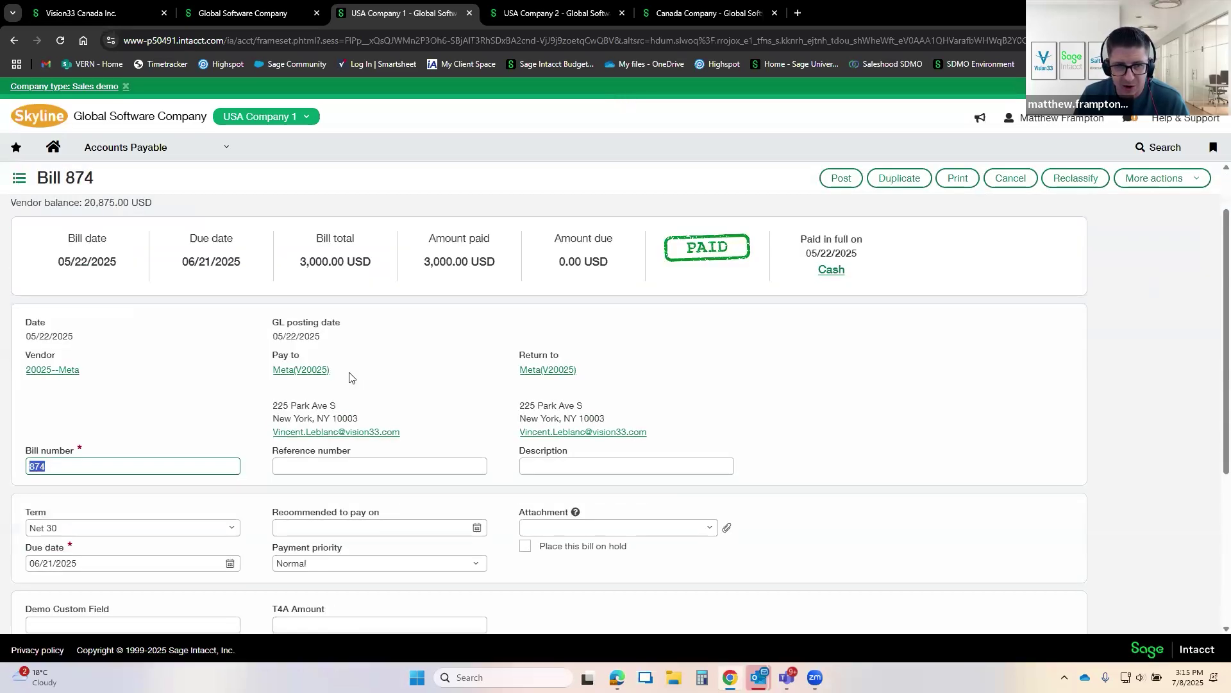
pyautogui.scroll(-3, 350, 377)
pyautogui.scroll(2, 350, 378)
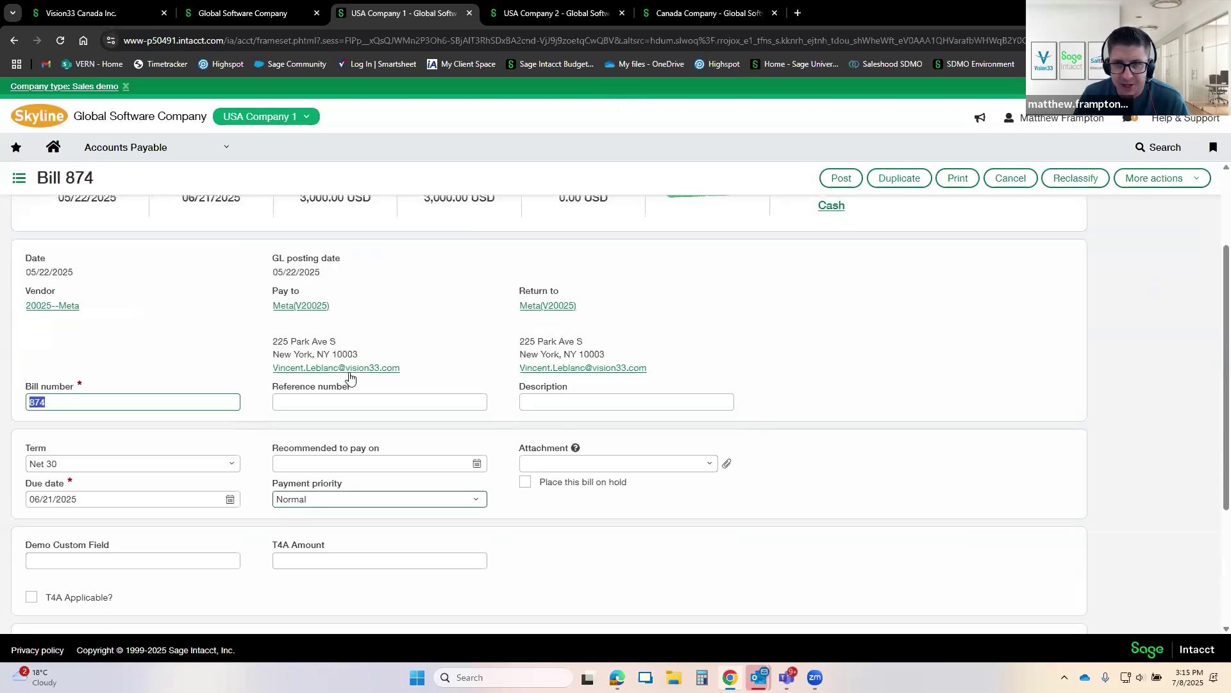
pyautogui.scroll(2, 350, 377)
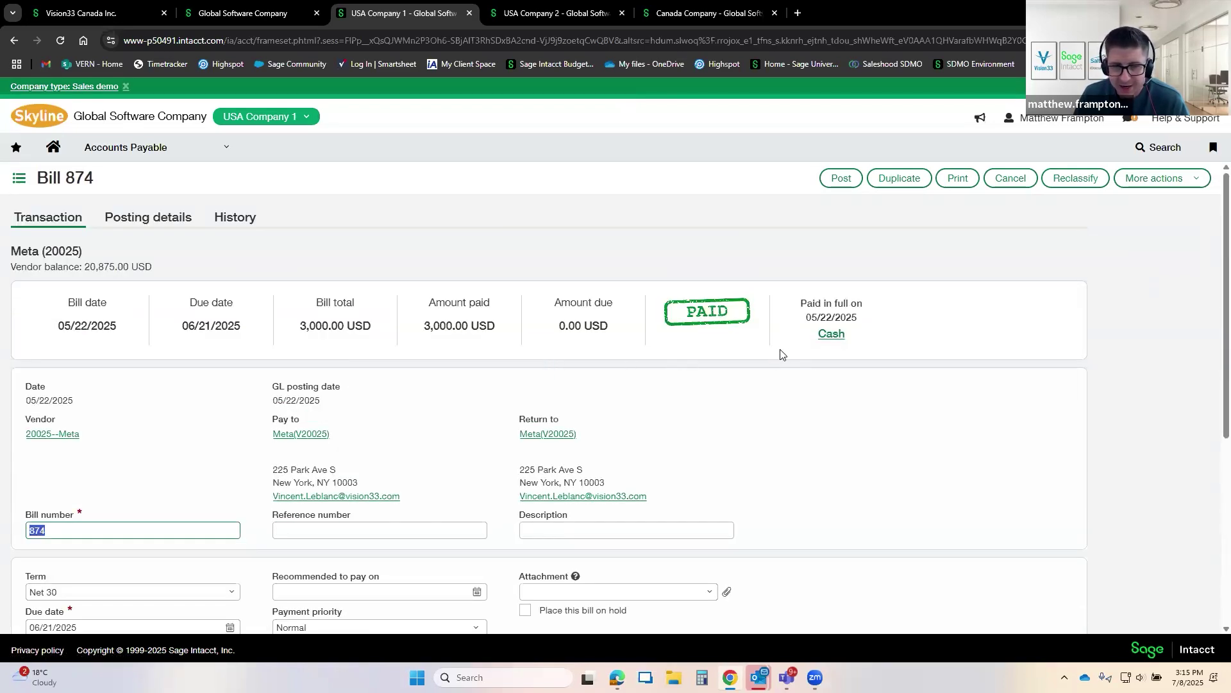
pyautogui.scroll(-5, 749, 355)
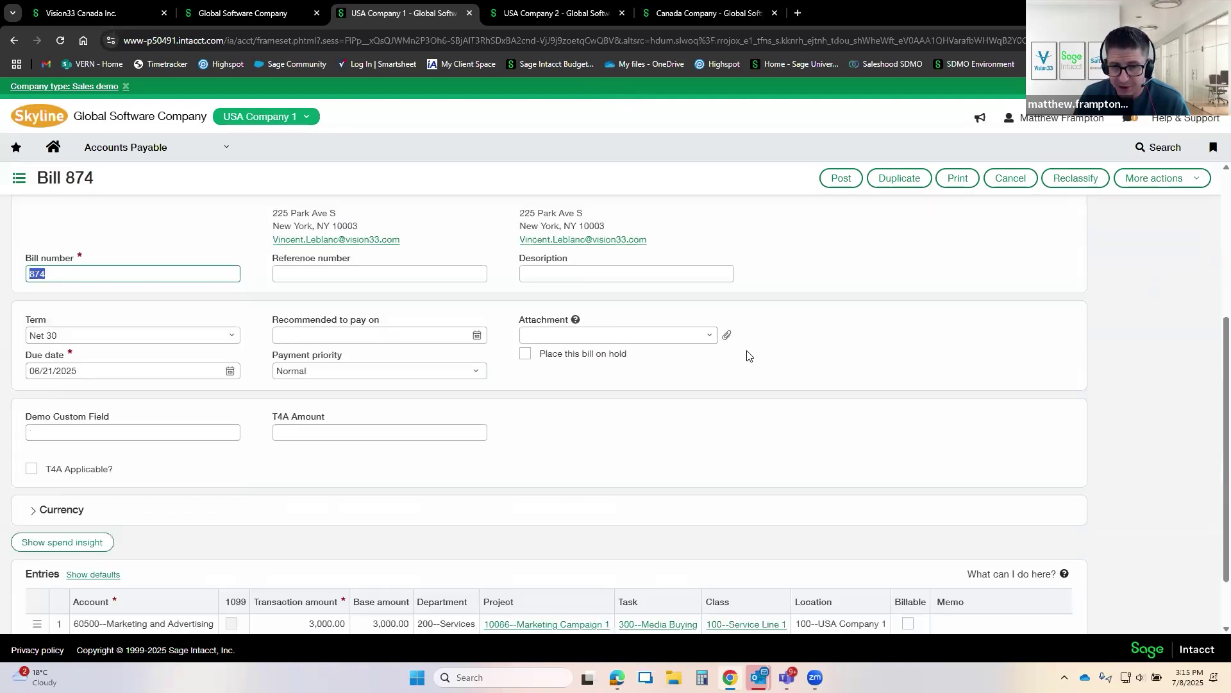
pyautogui.click(331, 551)
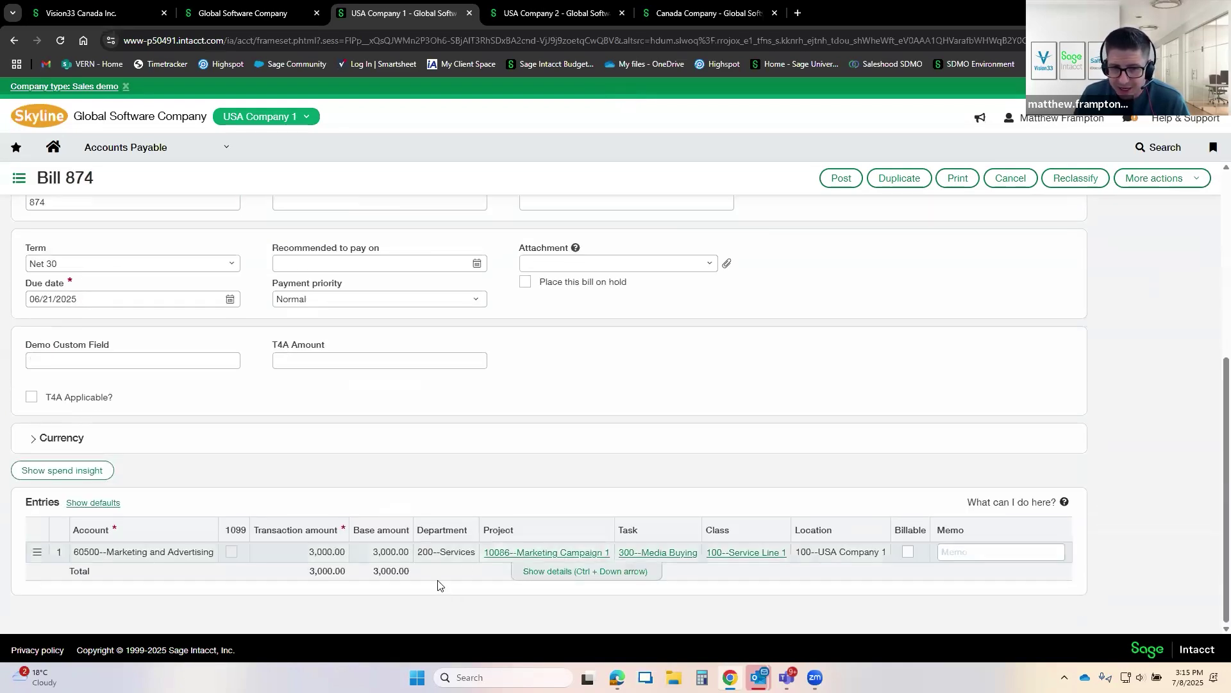
pyautogui.scroll(2, 71, 412)
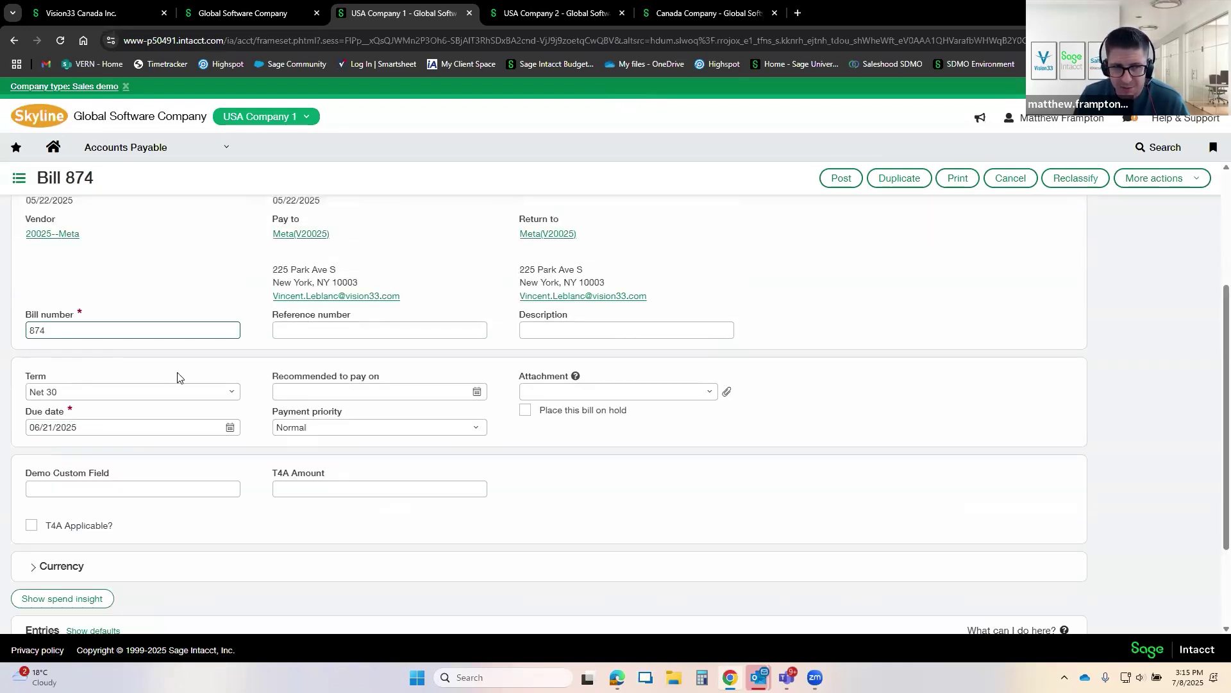
pyautogui.scroll(1, 218, 386)
pyautogui.scroll(2, 199, 386)
pyautogui.scroll(-3, 224, 410)
pyautogui.scroll(3, 272, 417)
pyautogui.scroll(1, 276, 414)
# Step: Start reclassifying bill 874 and change the account on its entry line to 60620--Other Taxes
pyautogui.click(1076, 177)
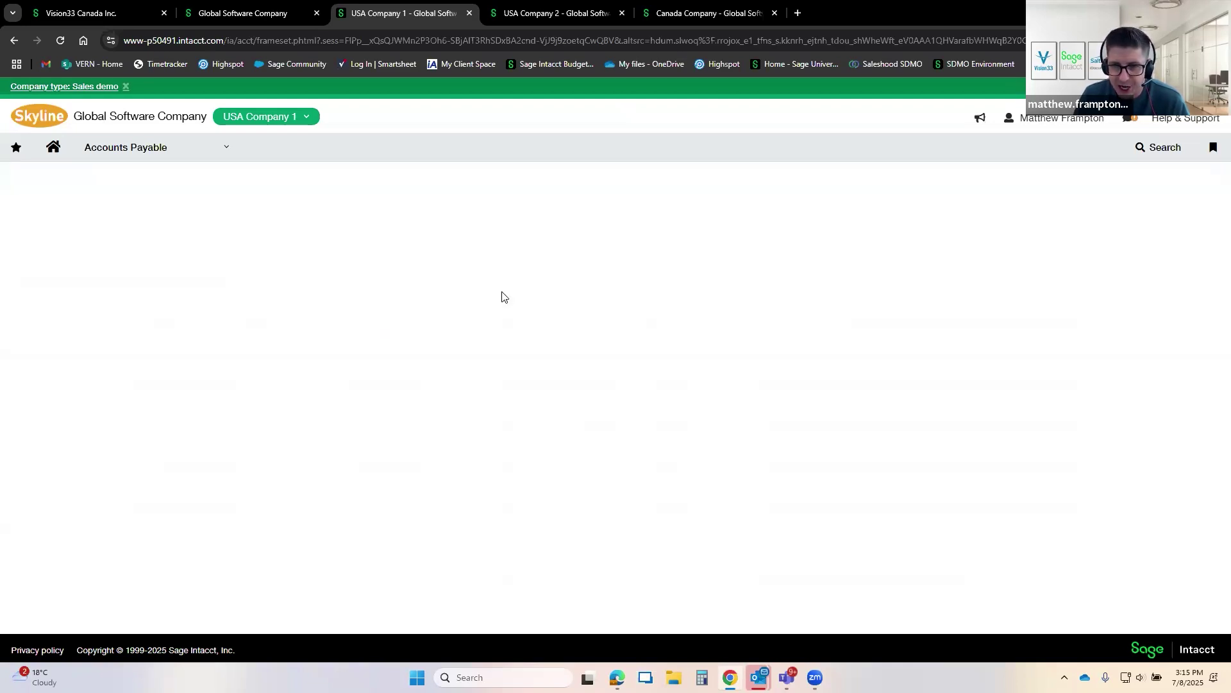
pyautogui.scroll(-5, 502, 296)
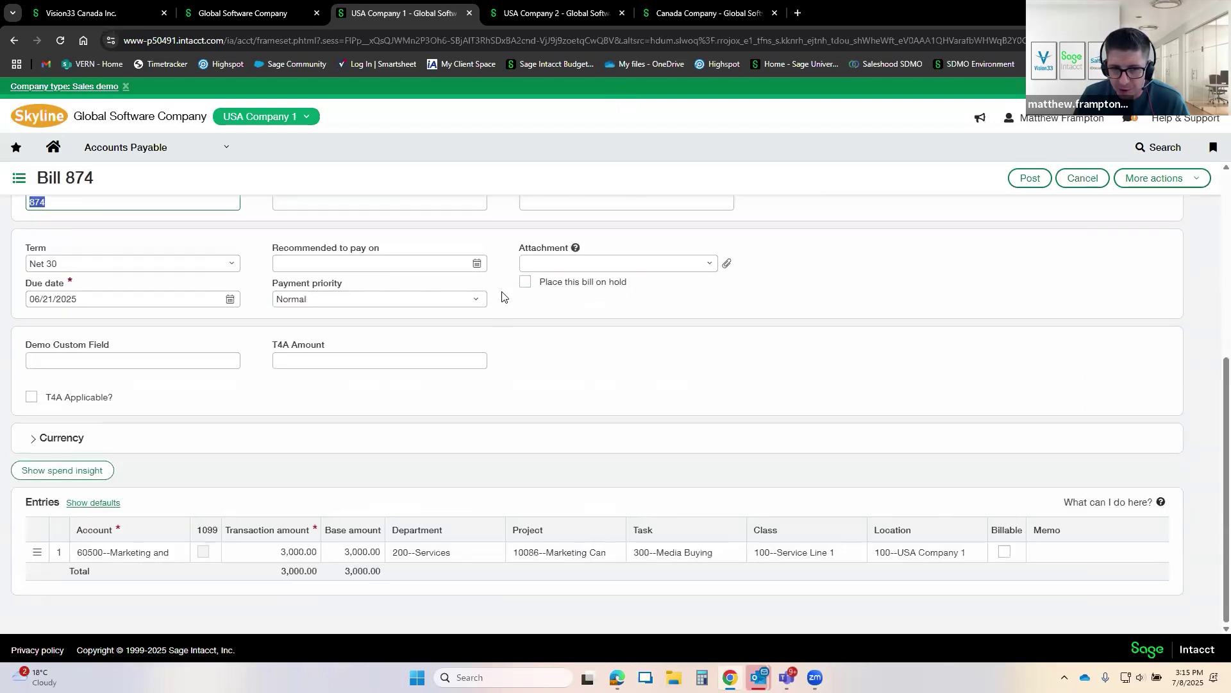
pyautogui.click(148, 552)
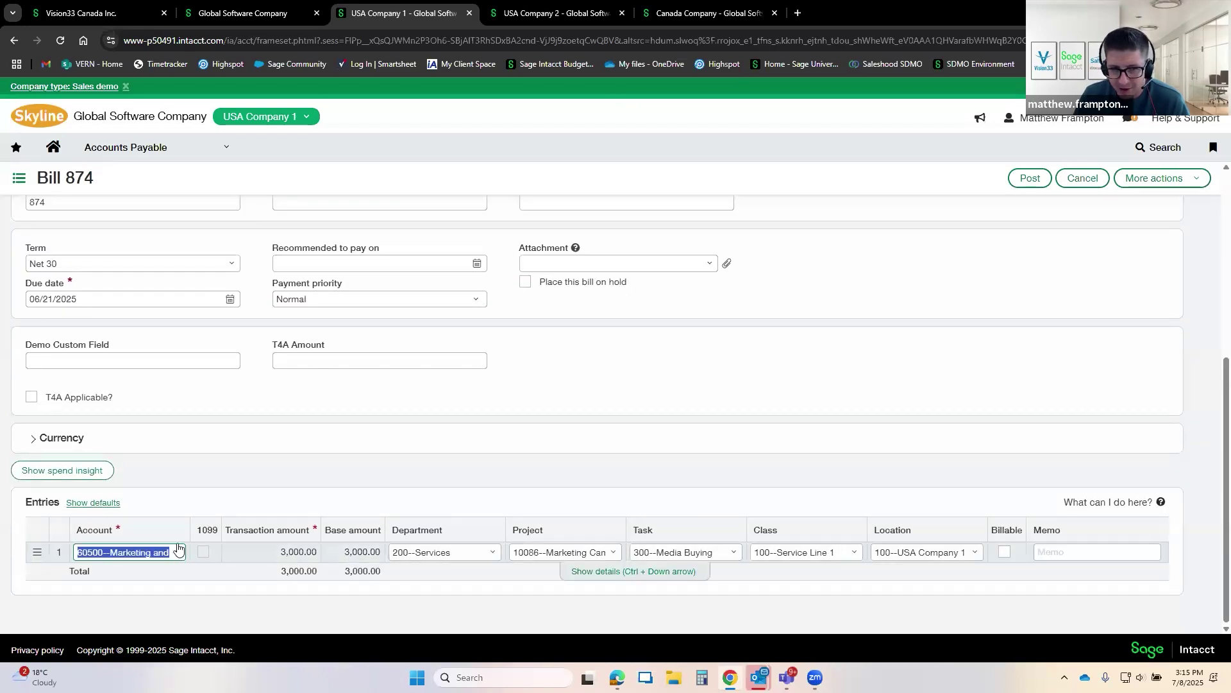
pyautogui.click(177, 553)
pyautogui.scroll(-5, 187, 465)
pyautogui.scroll(-12, 186, 467)
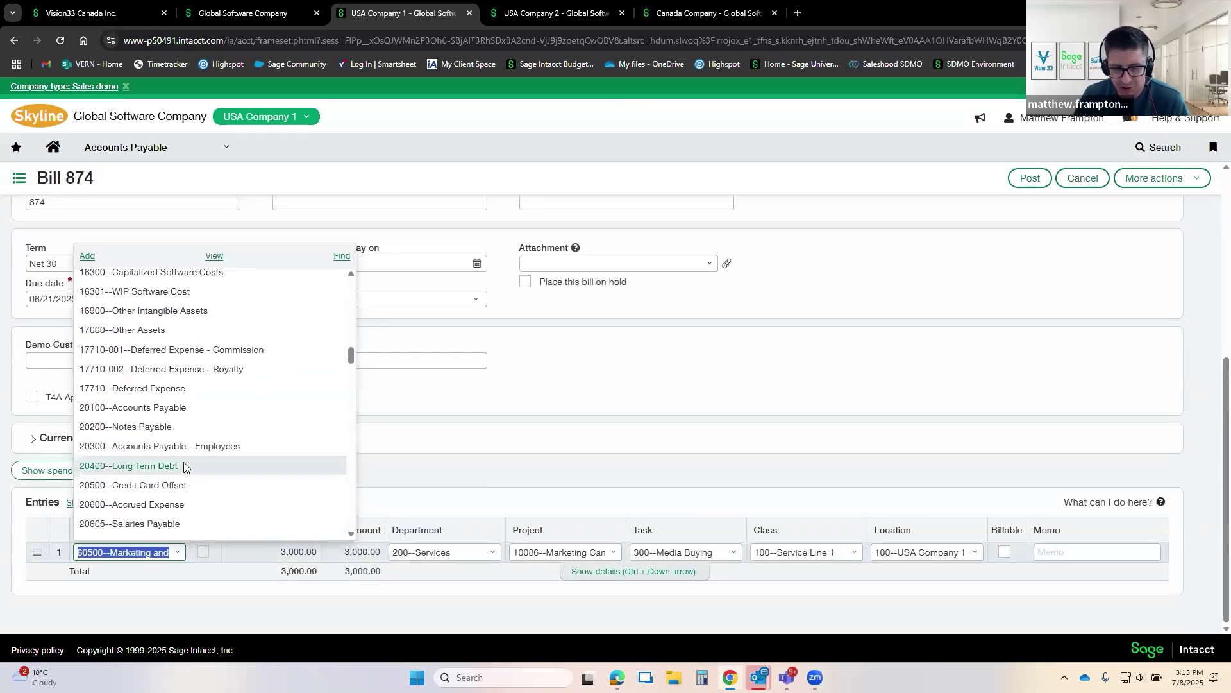
pyautogui.scroll(-15, 180, 469)
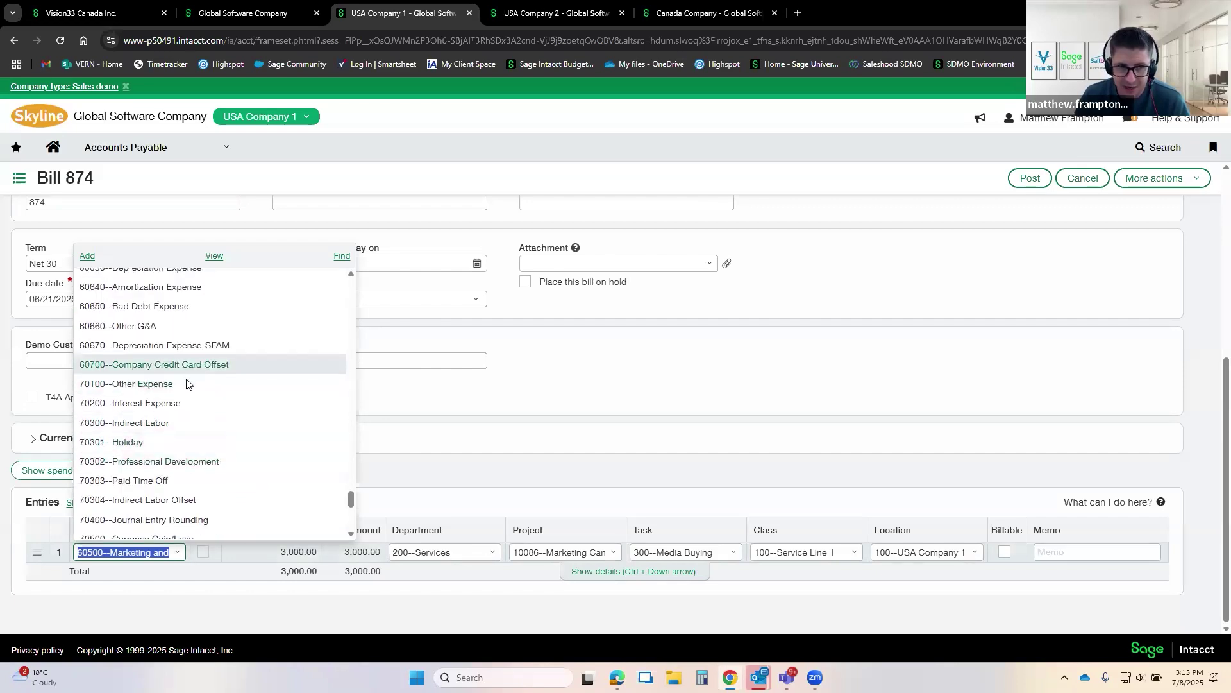
pyautogui.scroll(3, 193, 383)
pyautogui.click(195, 377)
pyautogui.click(120, 552)
# Step: Review the Department, Project, Task, Class and Location dimensions on the entry line, and cancel the reclassification without posting
pyautogui.click(439, 551)
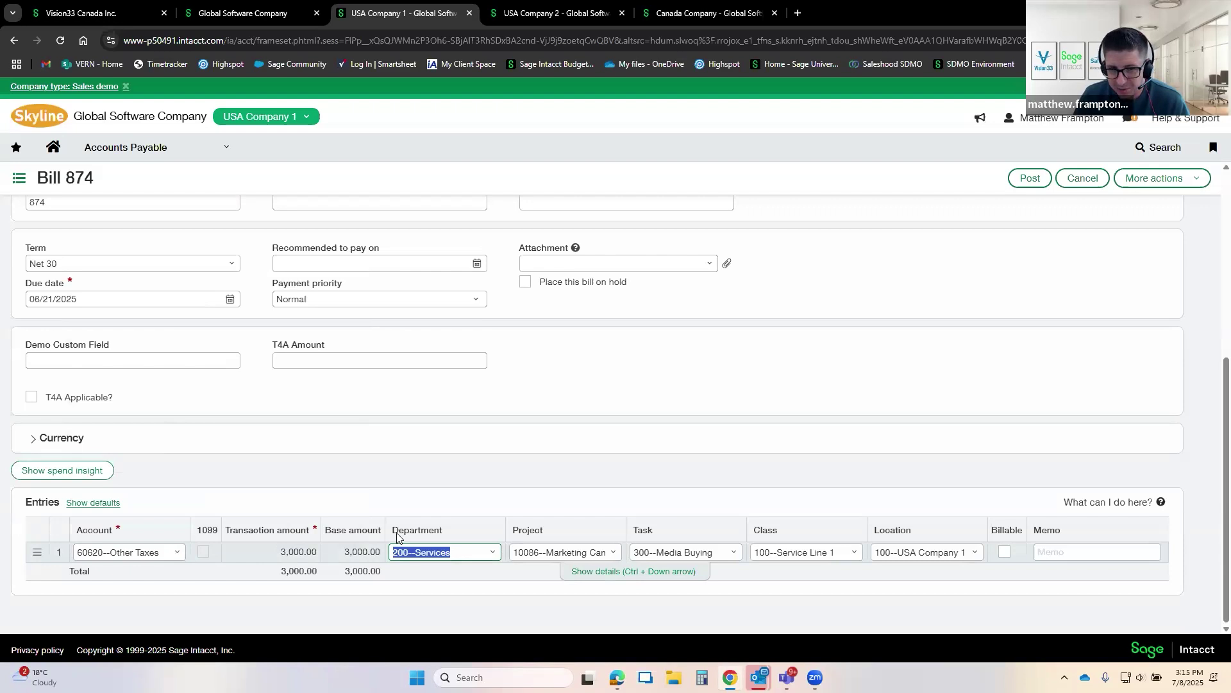
pyautogui.moveTo(399, 533); pyautogui.dragTo(444, 532)
pyautogui.moveTo(519, 531); pyautogui.dragTo(667, 531)
pyautogui.moveTo(763, 530); pyautogui.dragTo(796, 530)
pyautogui.moveTo(875, 531); pyautogui.dragTo(934, 539)
pyautogui.click(753, 453)
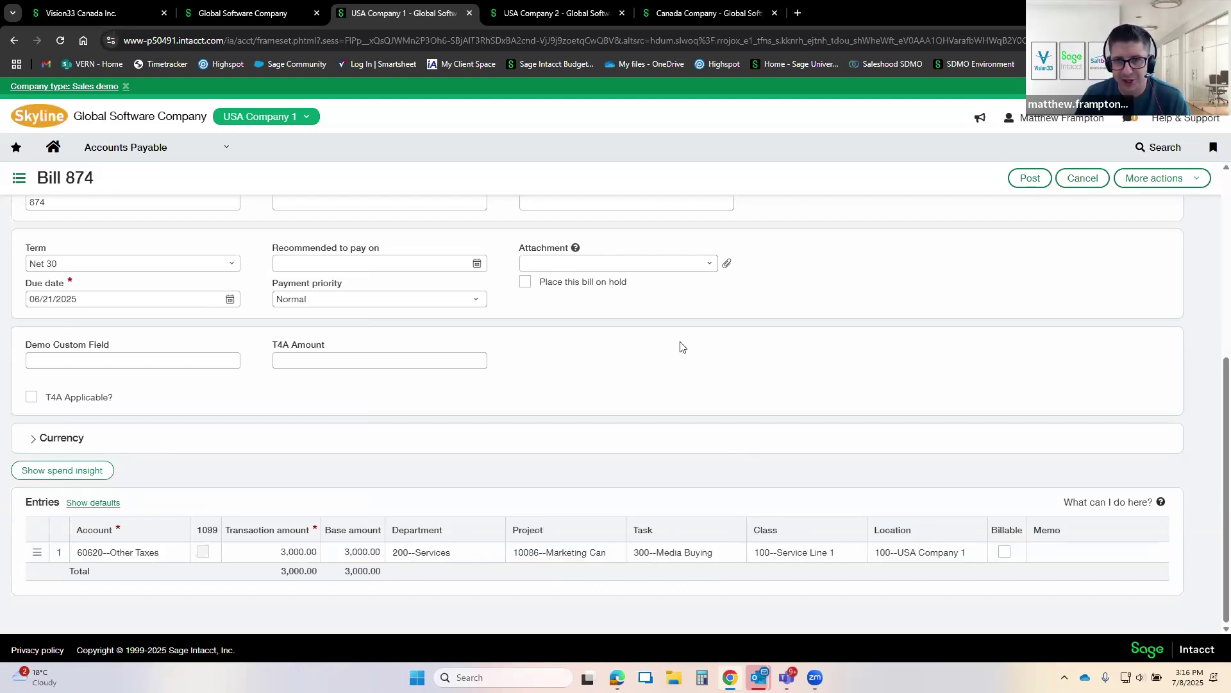
pyautogui.scroll(5, 556, 410)
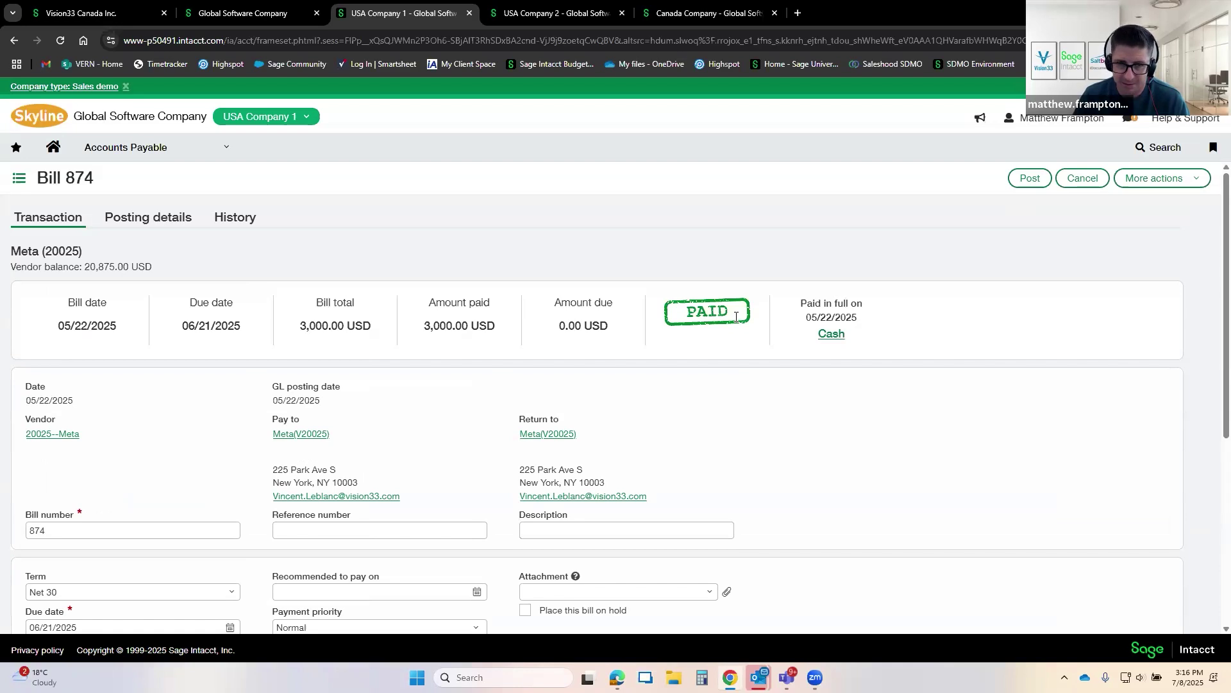
pyautogui.scroll(-5, 738, 316)
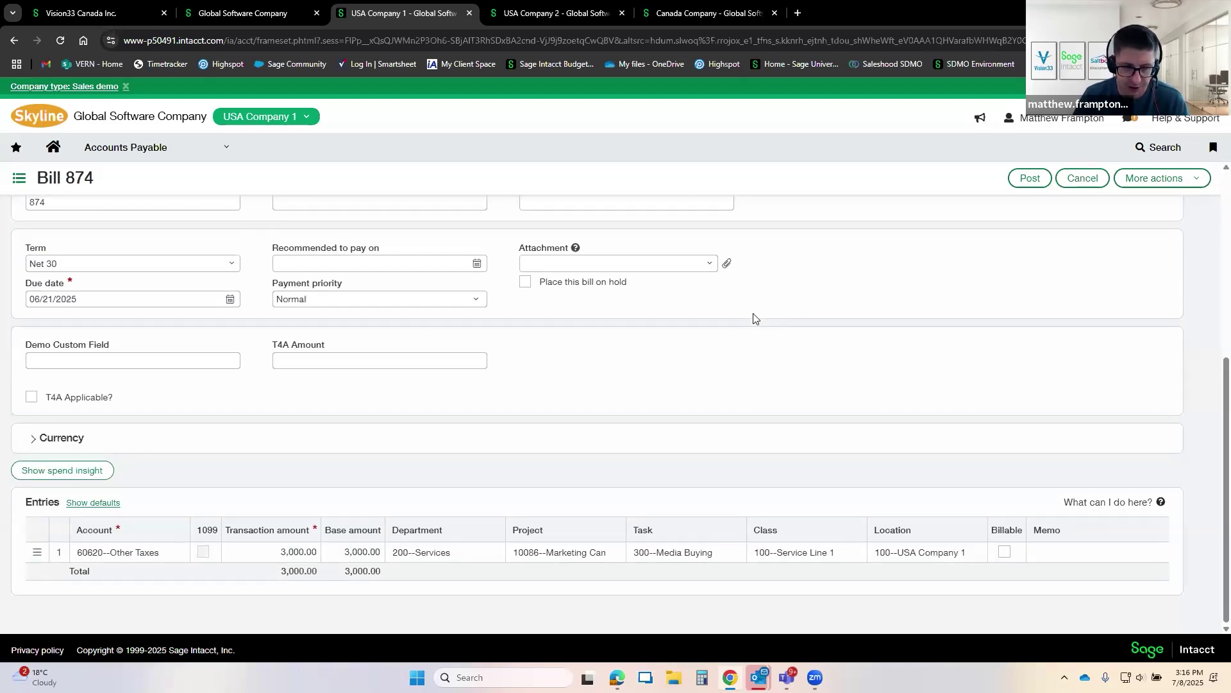
pyautogui.click(1078, 181)
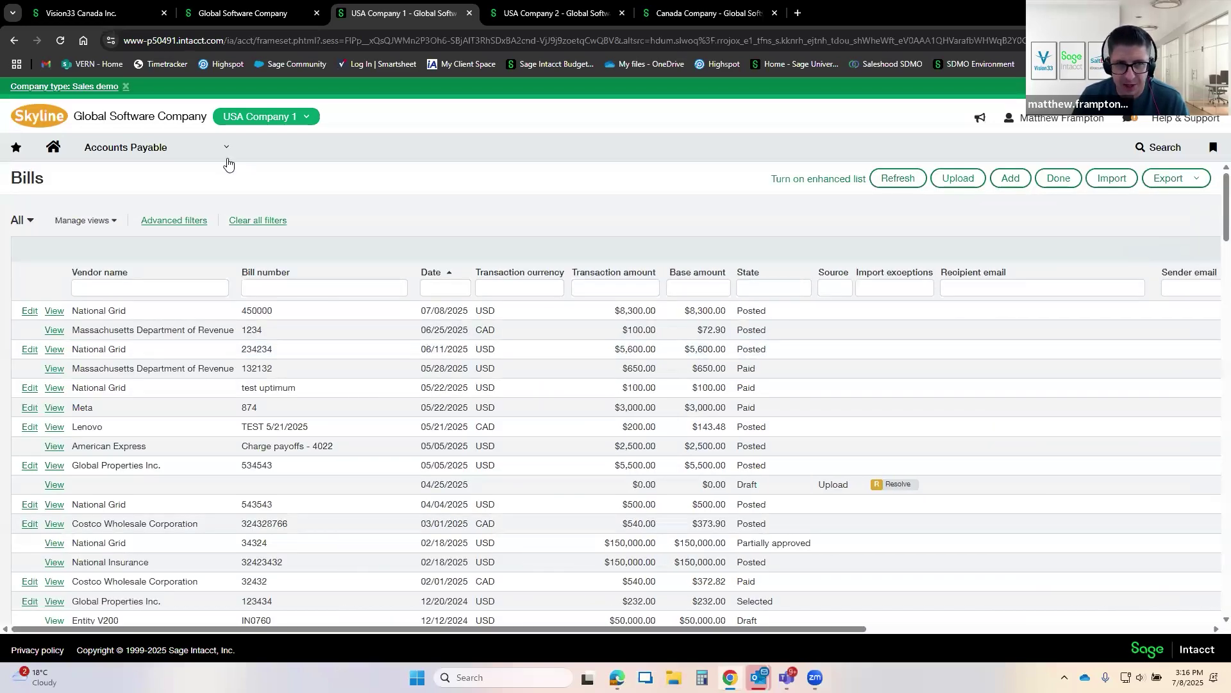
# Step: Open the Purchasing overview with its workflow of data, tasks and reports
pyautogui.click(129, 147)
pyautogui.click(151, 247)
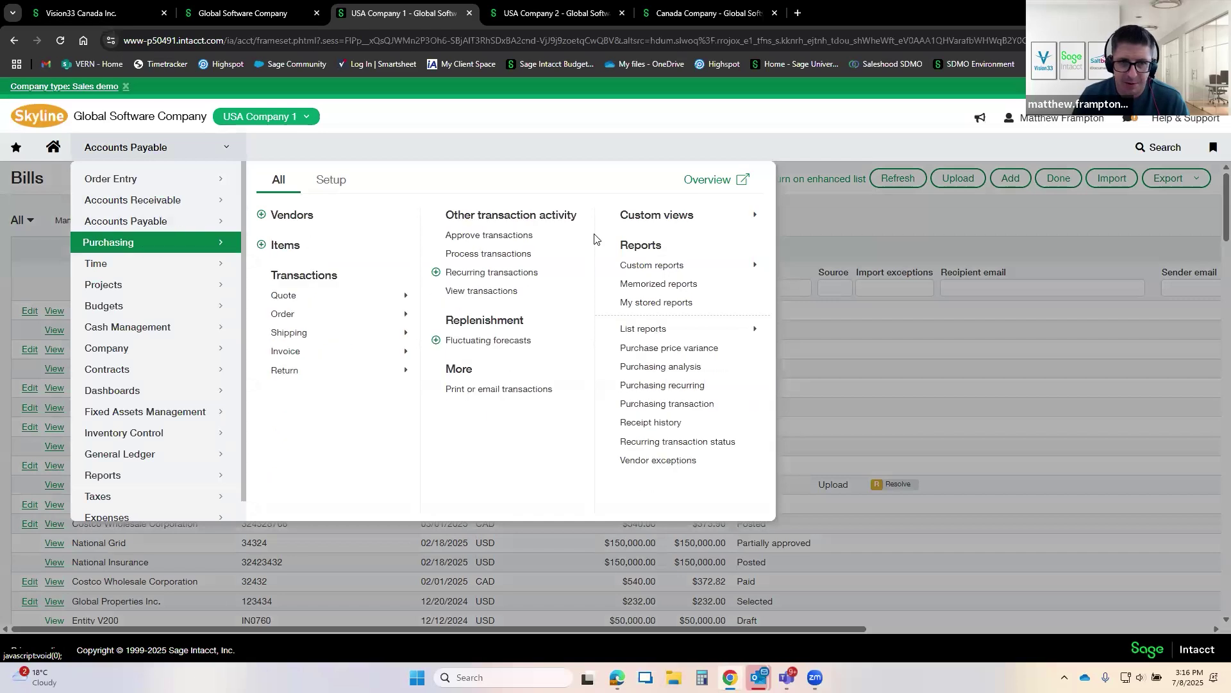
pyautogui.click(707, 179)
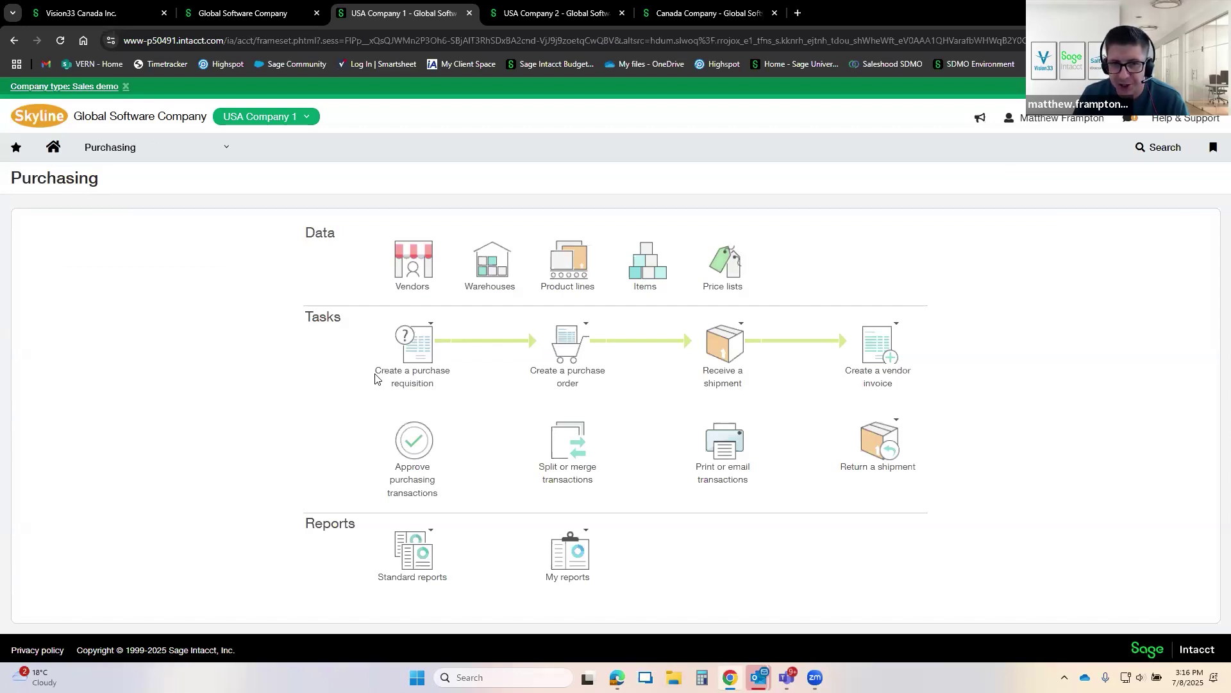
# Step: View the document types available for purchase requisitions, purchase orders, shipment receipts and vendor invoices in the purchasing workflow
pyautogui.click(431, 326)
pyautogui.click(585, 326)
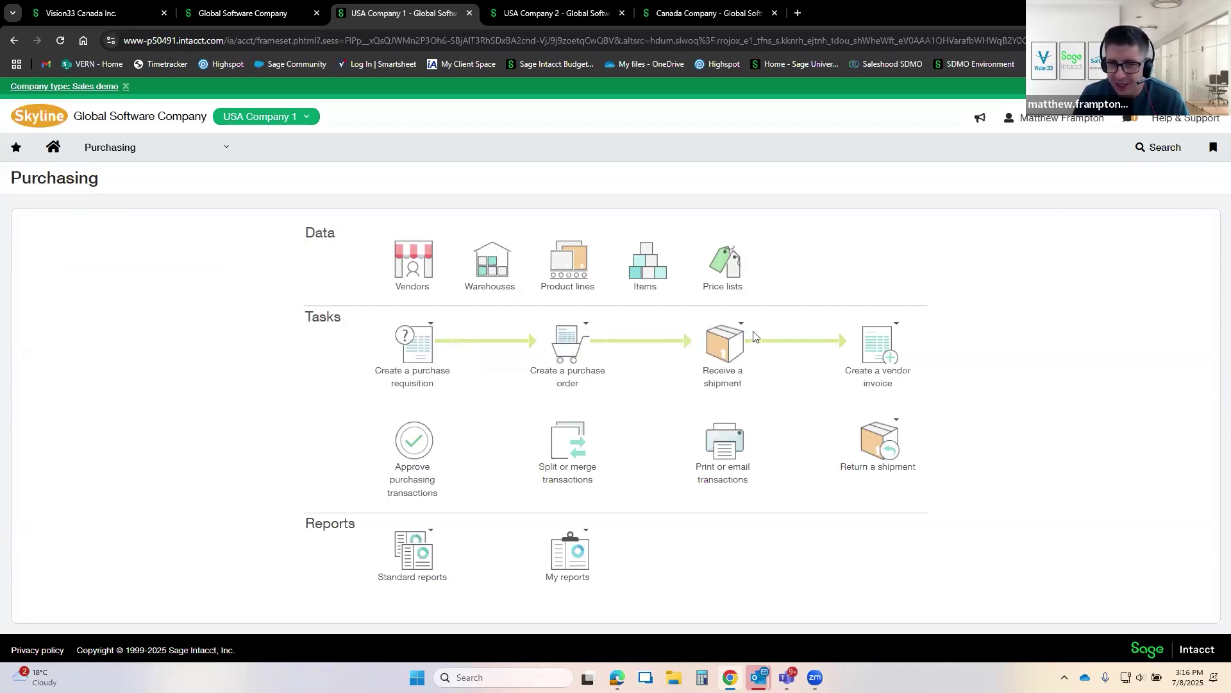
pyautogui.click(741, 325)
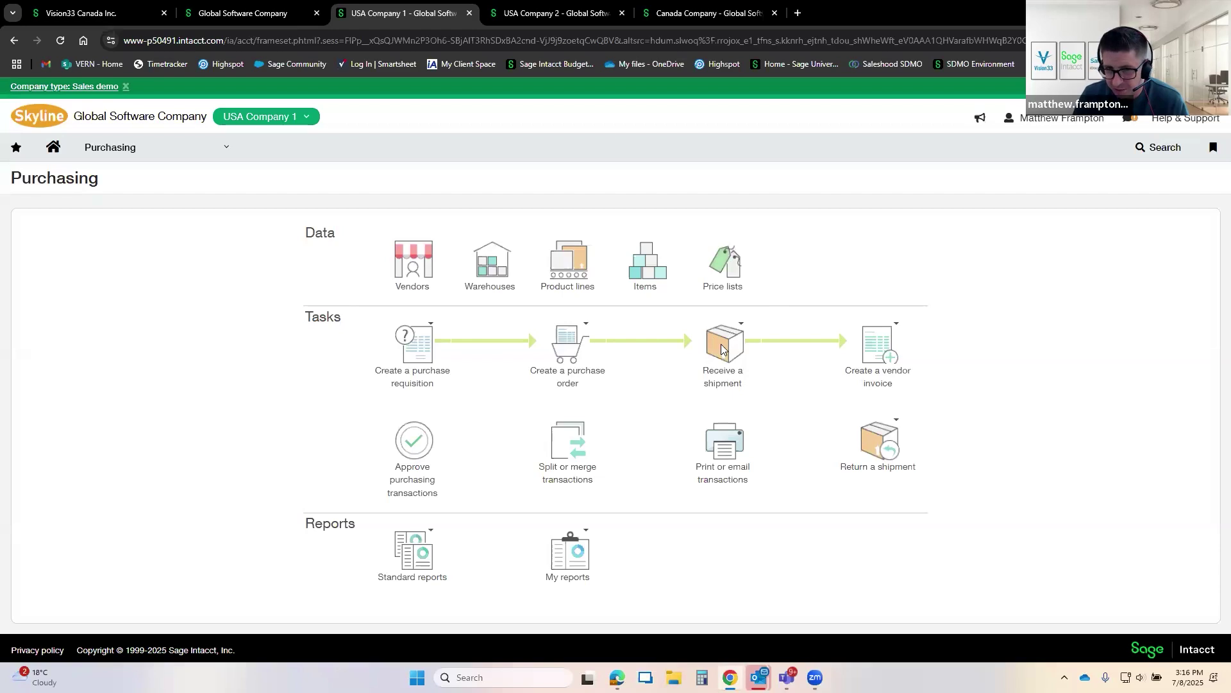
pyautogui.click(737, 356)
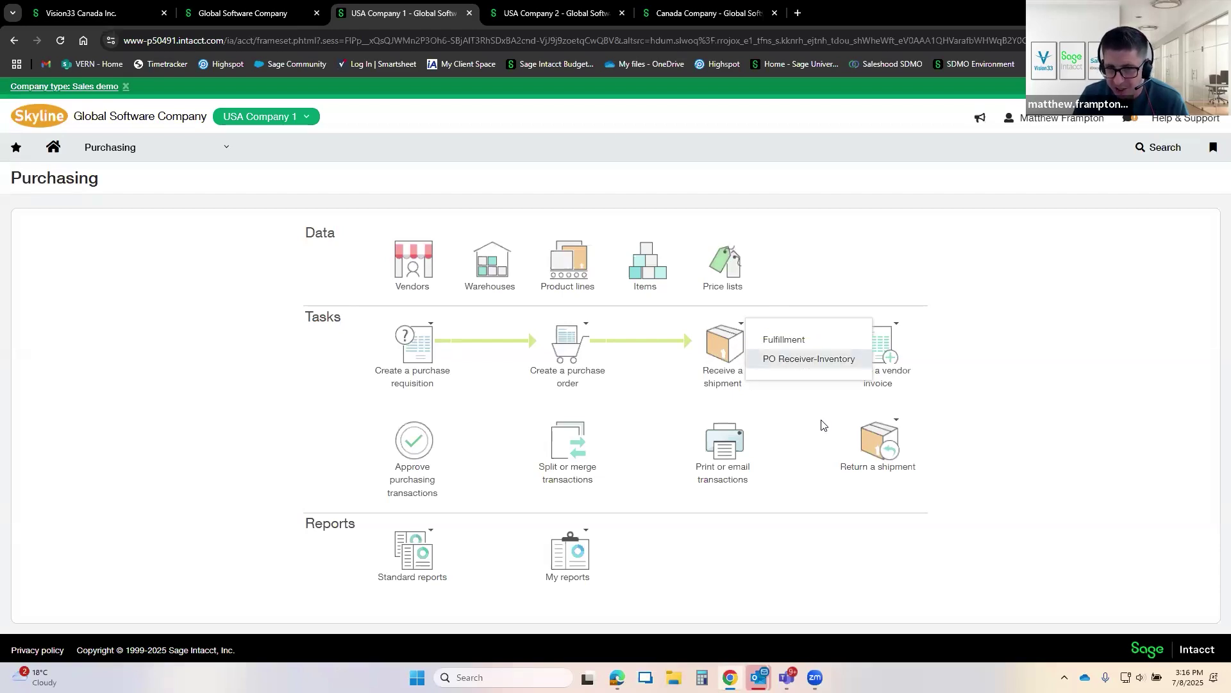
pyautogui.click(896, 324)
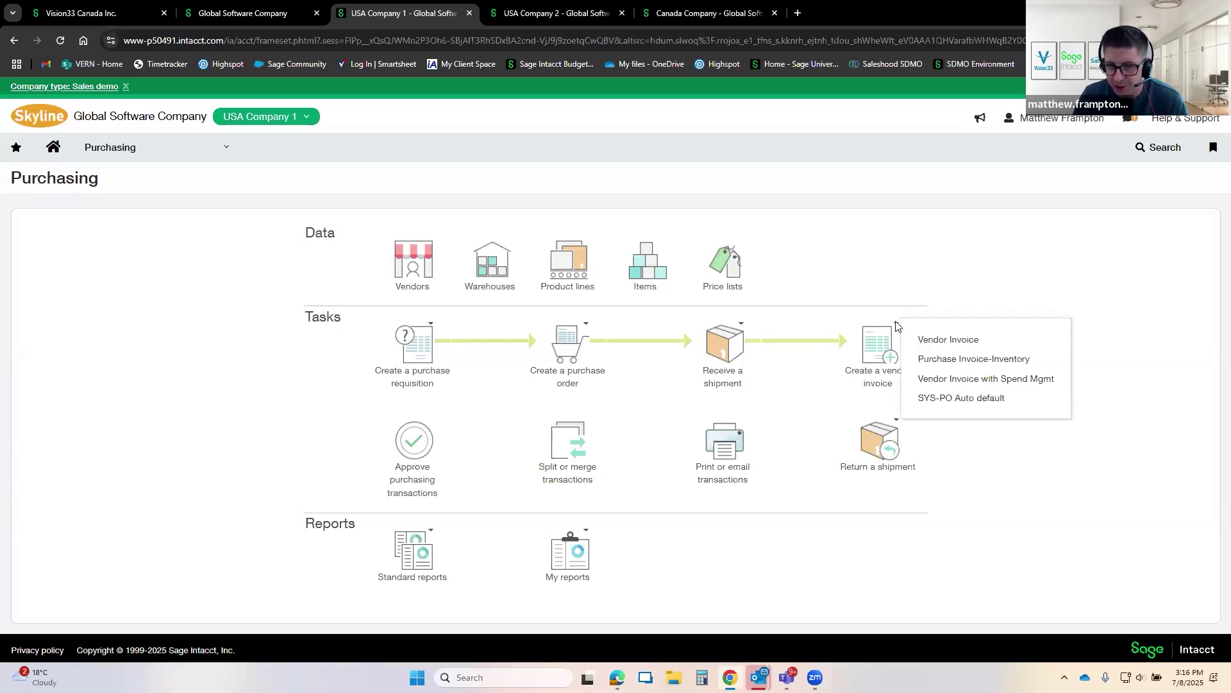
pyautogui.click(776, 445)
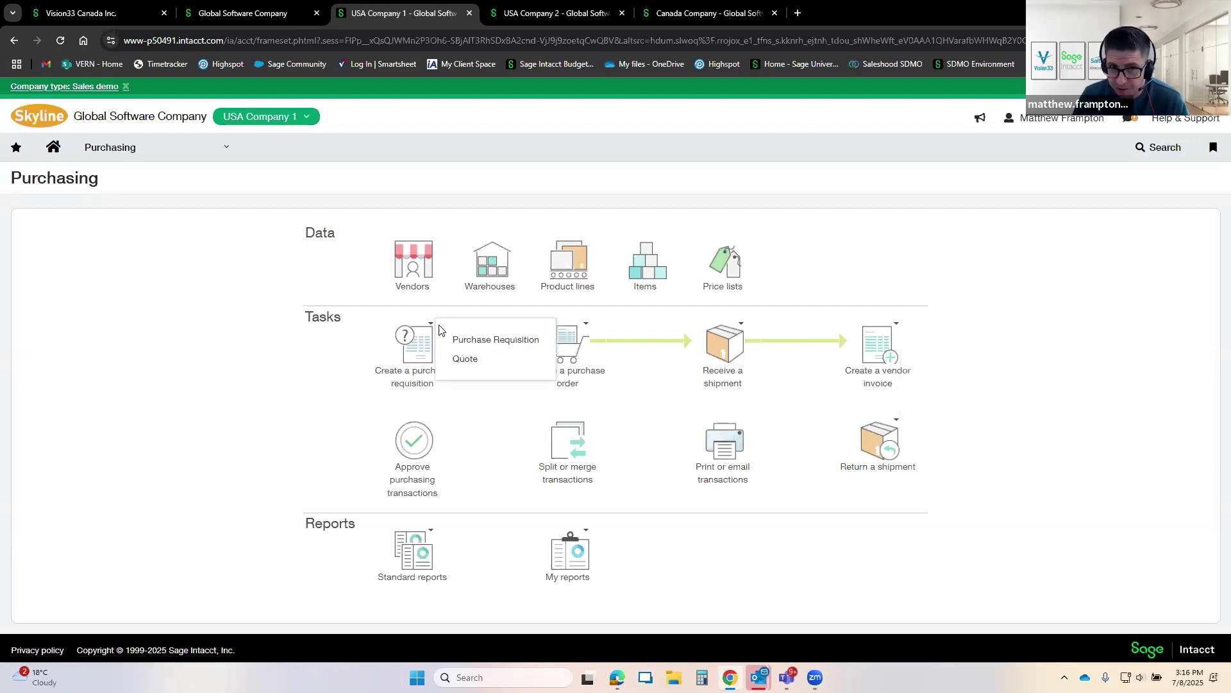
# Step: Trace the purchasing workflow from purchase requisition through purchase order and shipment receipt to vendor invoice, and view the purchase order types
pyautogui.moveTo(586, 324)
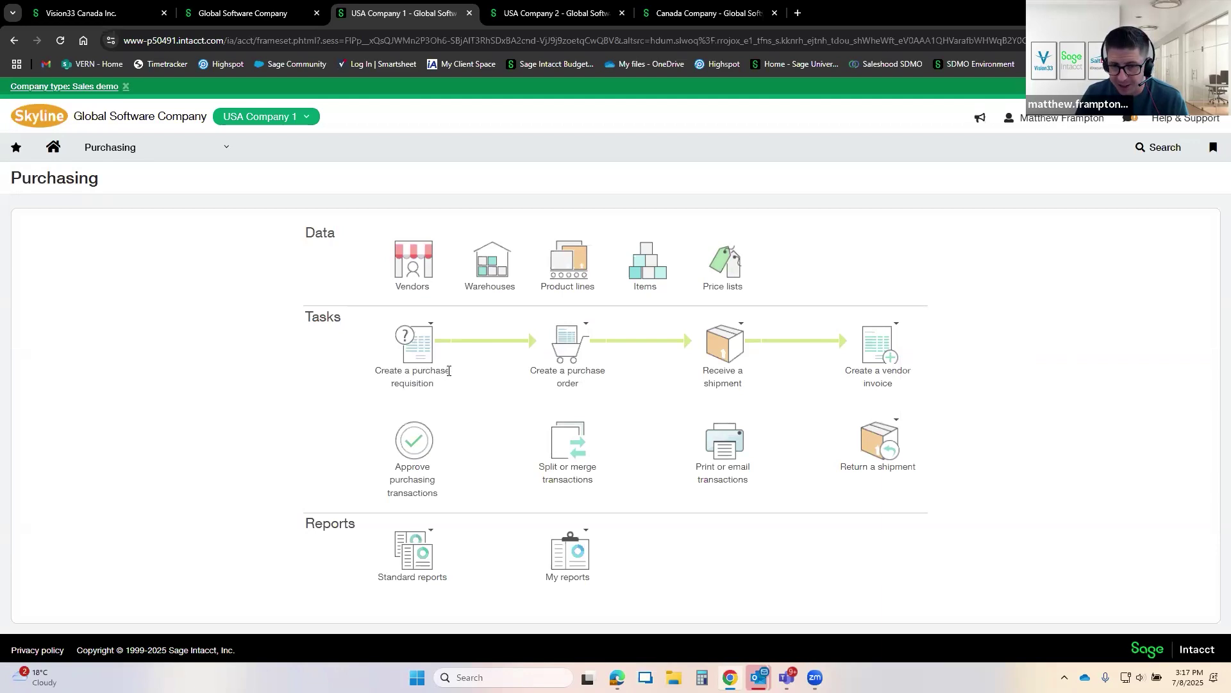
pyautogui.moveTo(564, 370); pyautogui.dragTo(606, 370)
pyautogui.click(570, 370)
pyautogui.moveTo(425, 371); pyautogui.dragTo(455, 375)
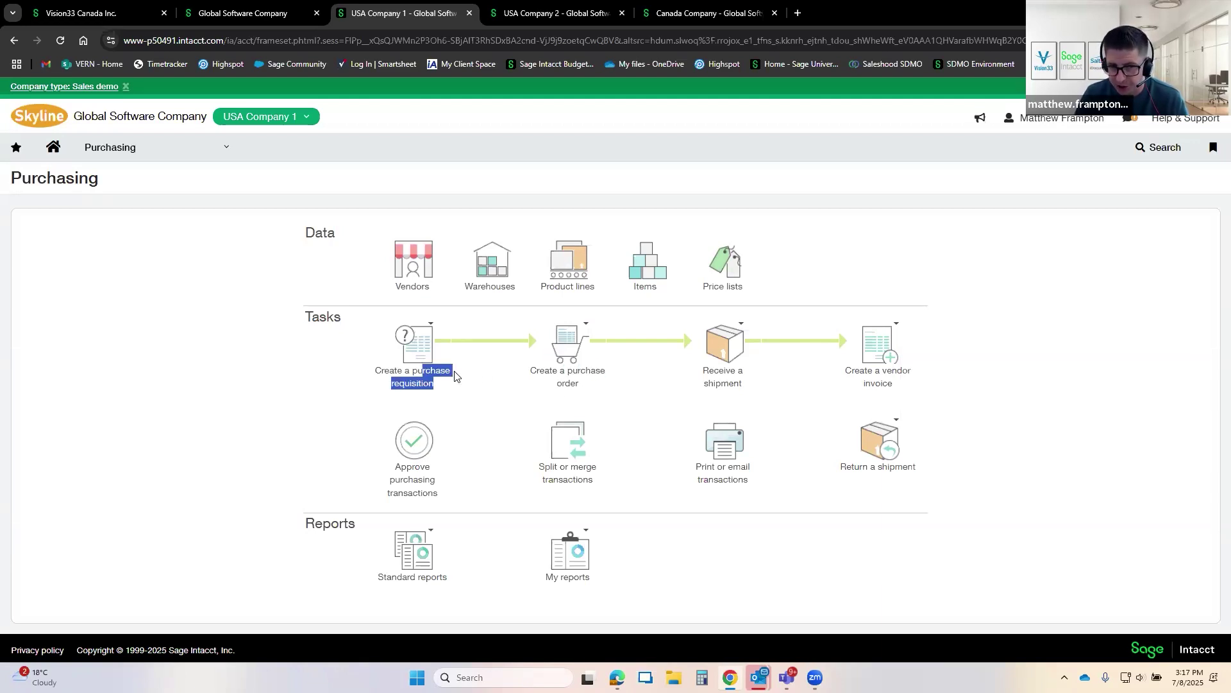
pyautogui.moveTo(585, 368); pyautogui.dragTo(604, 370)
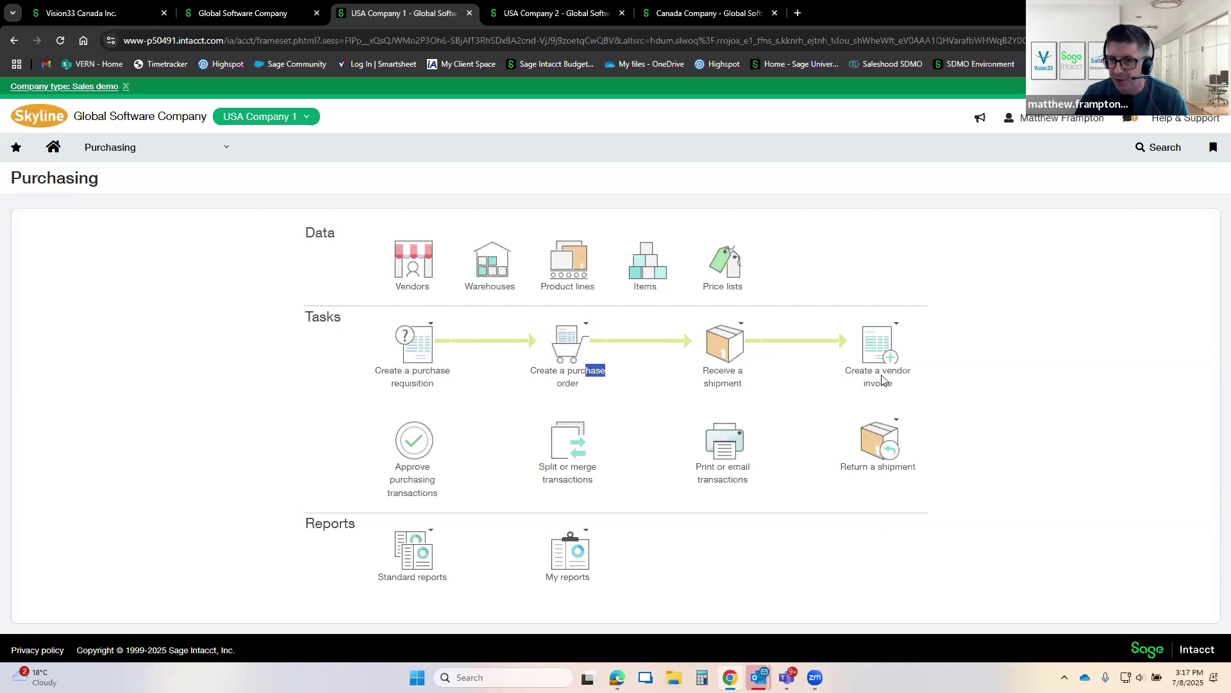
pyautogui.moveTo(880, 370); pyautogui.dragTo(906, 374)
pyautogui.click(907, 375)
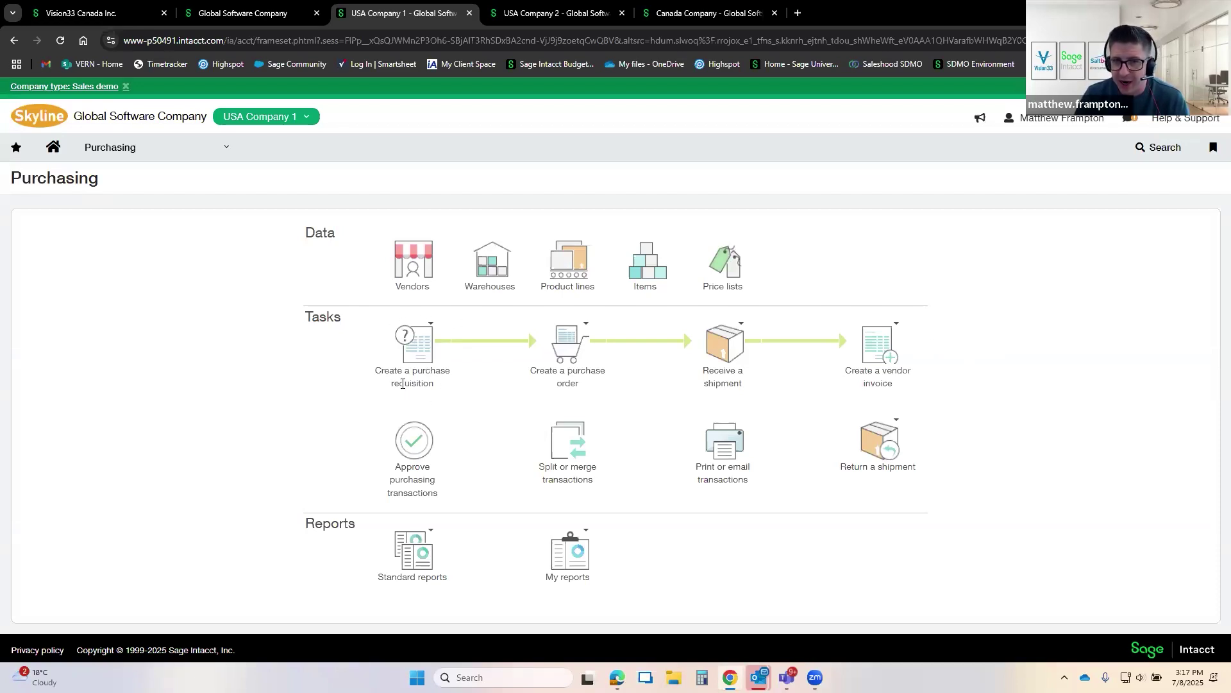
pyautogui.click(720, 360)
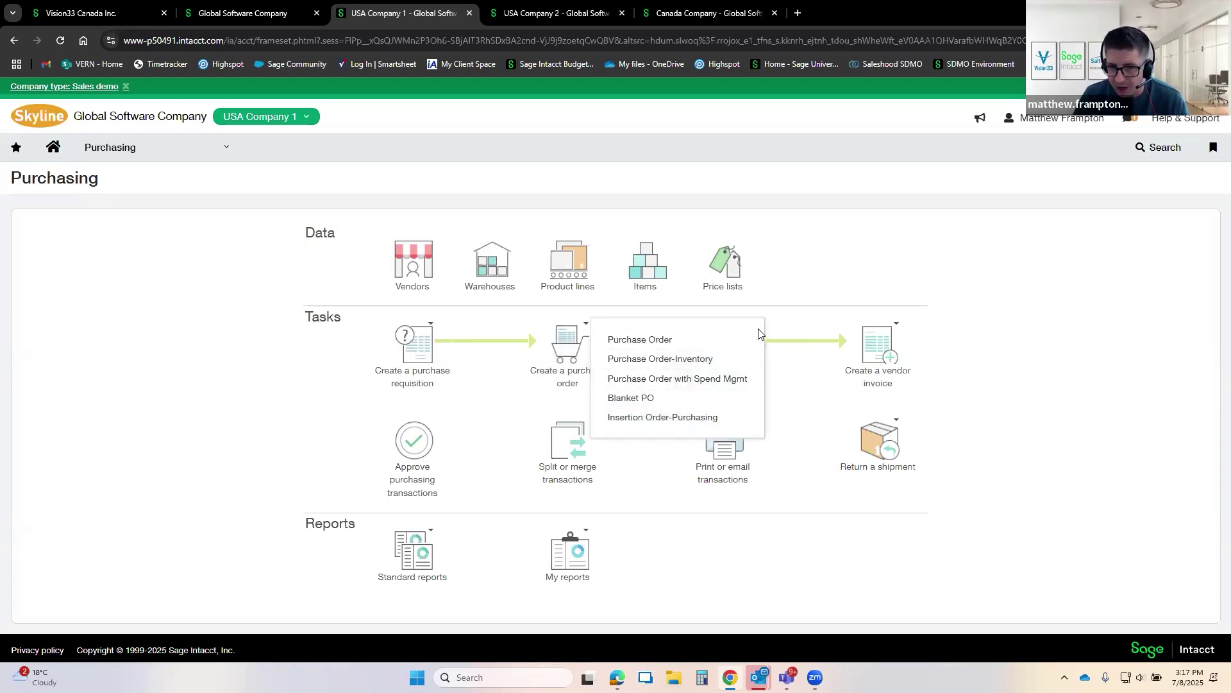
# Step: Start a new Purchase Requisition and review its header fields, including the Message field
pyautogui.moveTo(432, 330)
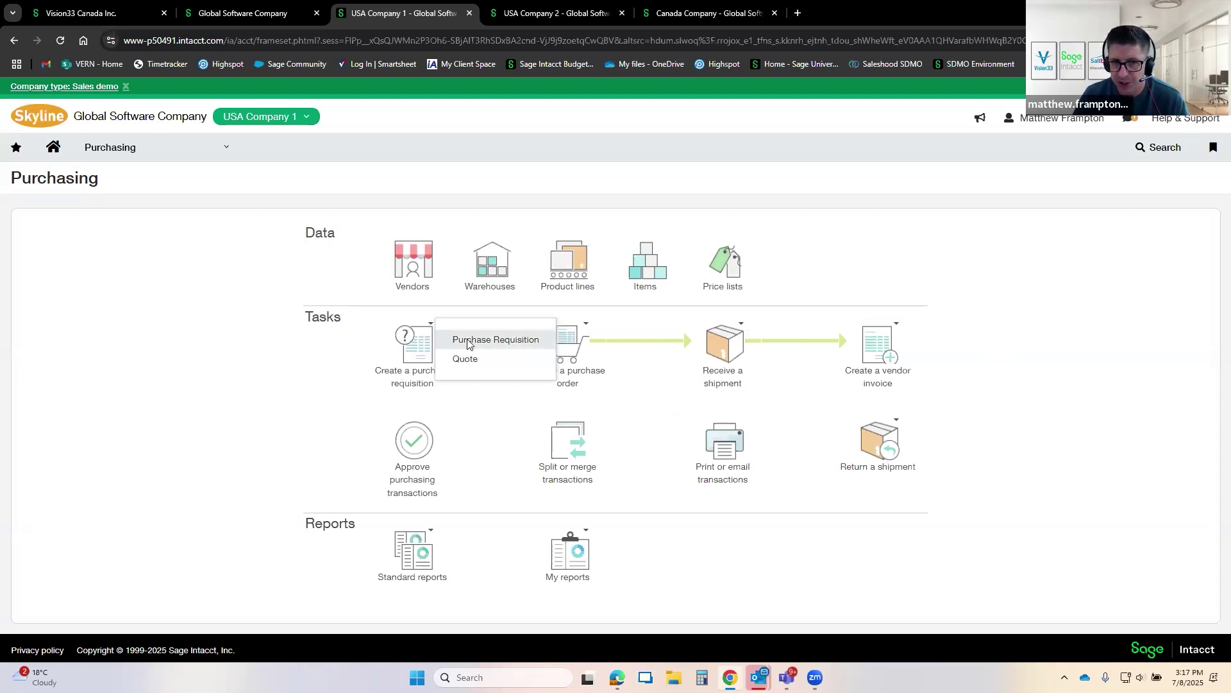
pyautogui.click(467, 345)
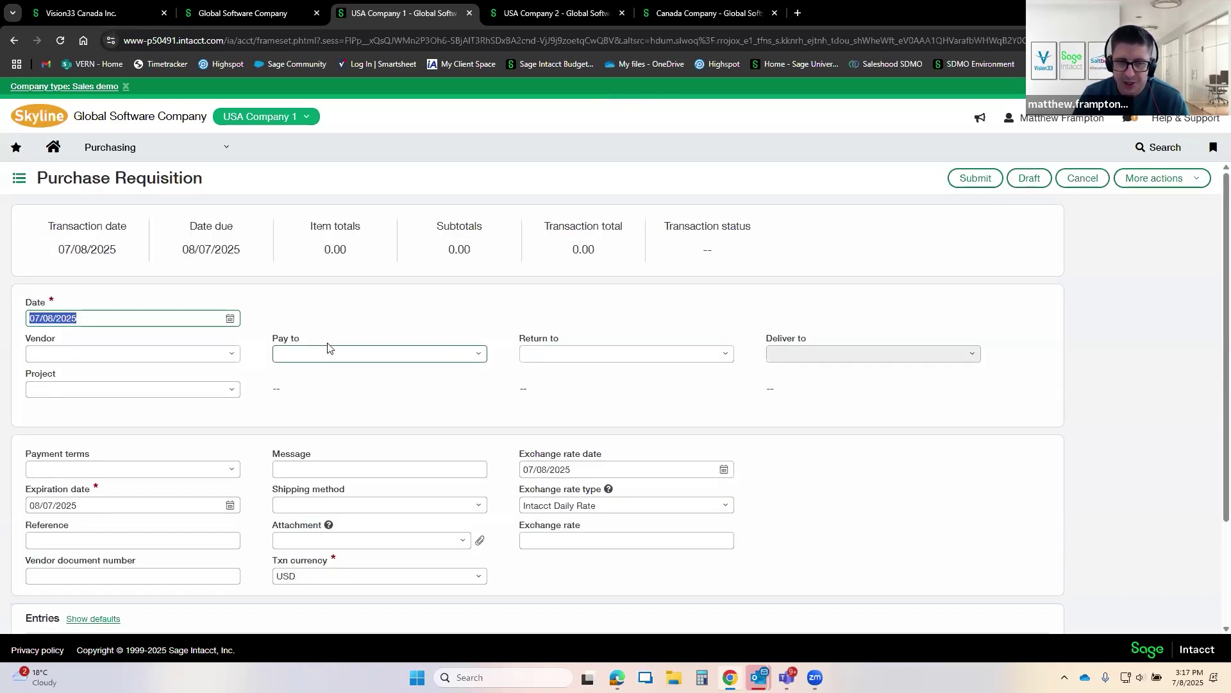
pyautogui.scroll(-2, 327, 343)
pyautogui.scroll(-1, 327, 339)
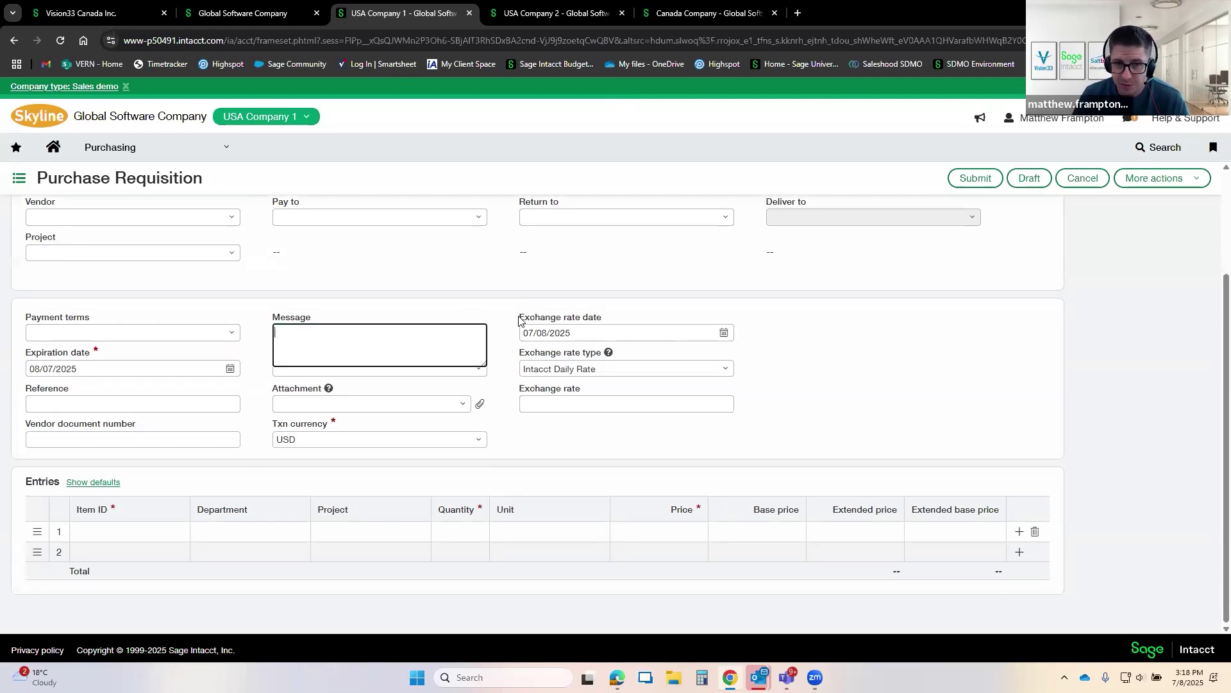
pyautogui.click(485, 333)
pyautogui.click(501, 323)
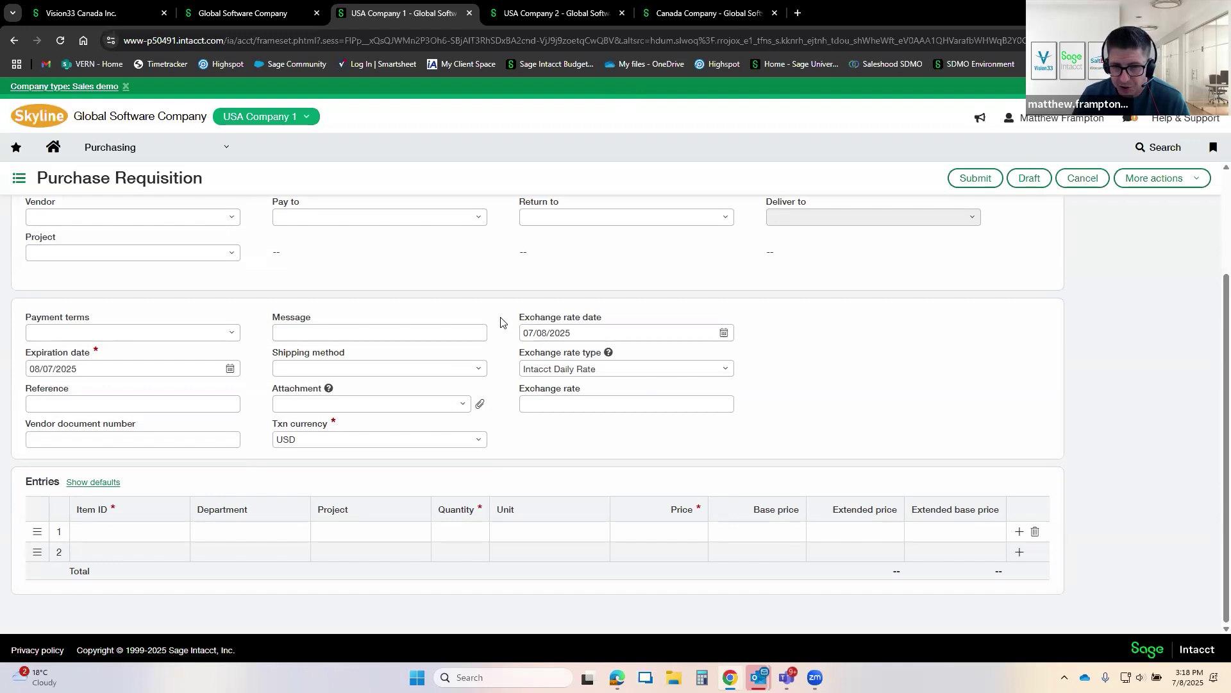
pyautogui.click(484, 333)
pyautogui.click(498, 334)
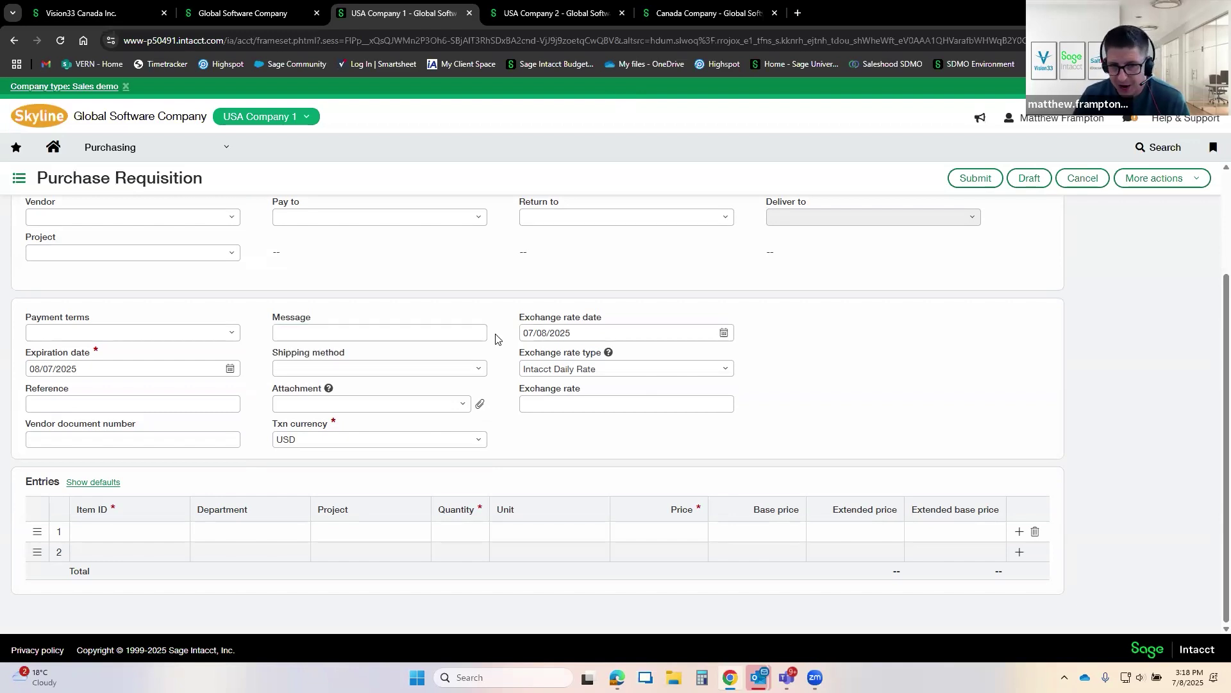
pyautogui.click(463, 334)
pyautogui.click(508, 329)
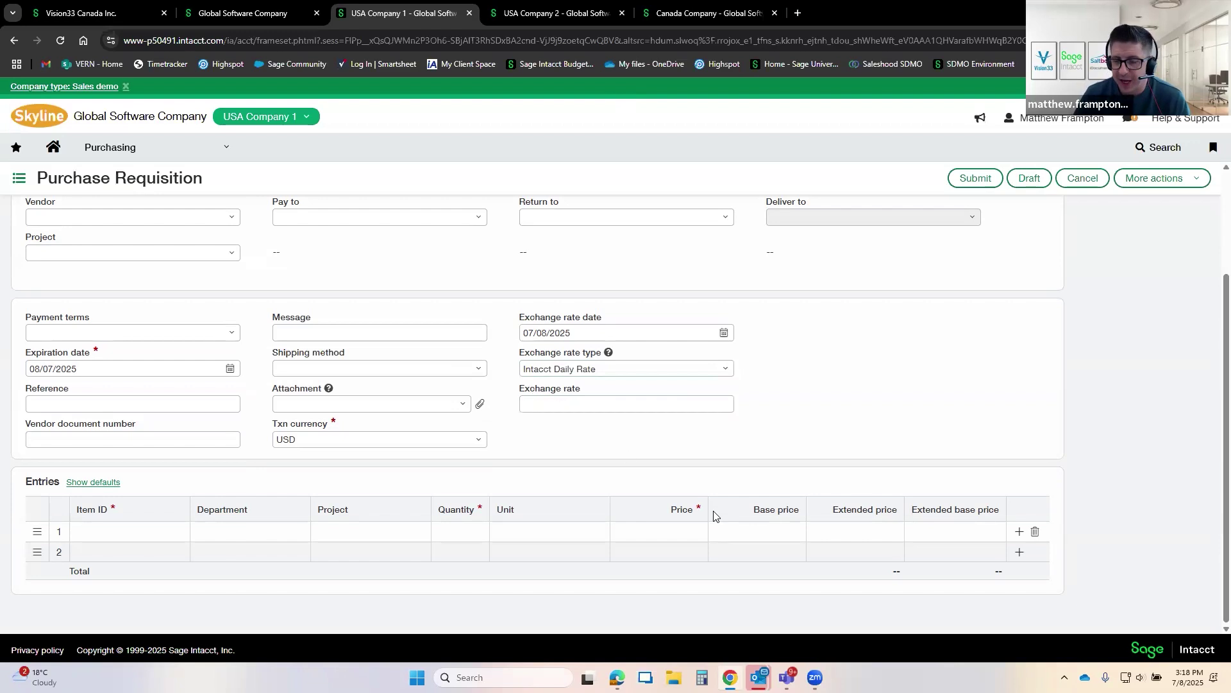
# Step: Enter an extended price of 50,000 on the first entry line of the purchase requisition
pyautogui.click(681, 532)
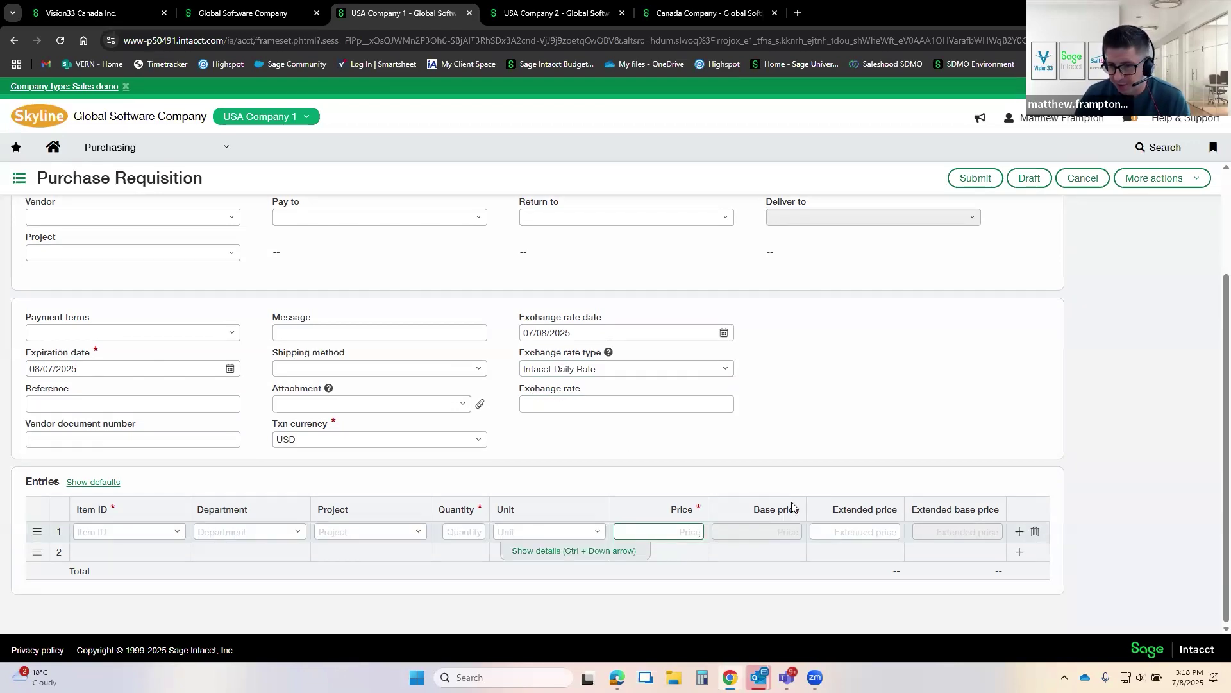
pyautogui.press('Tab')
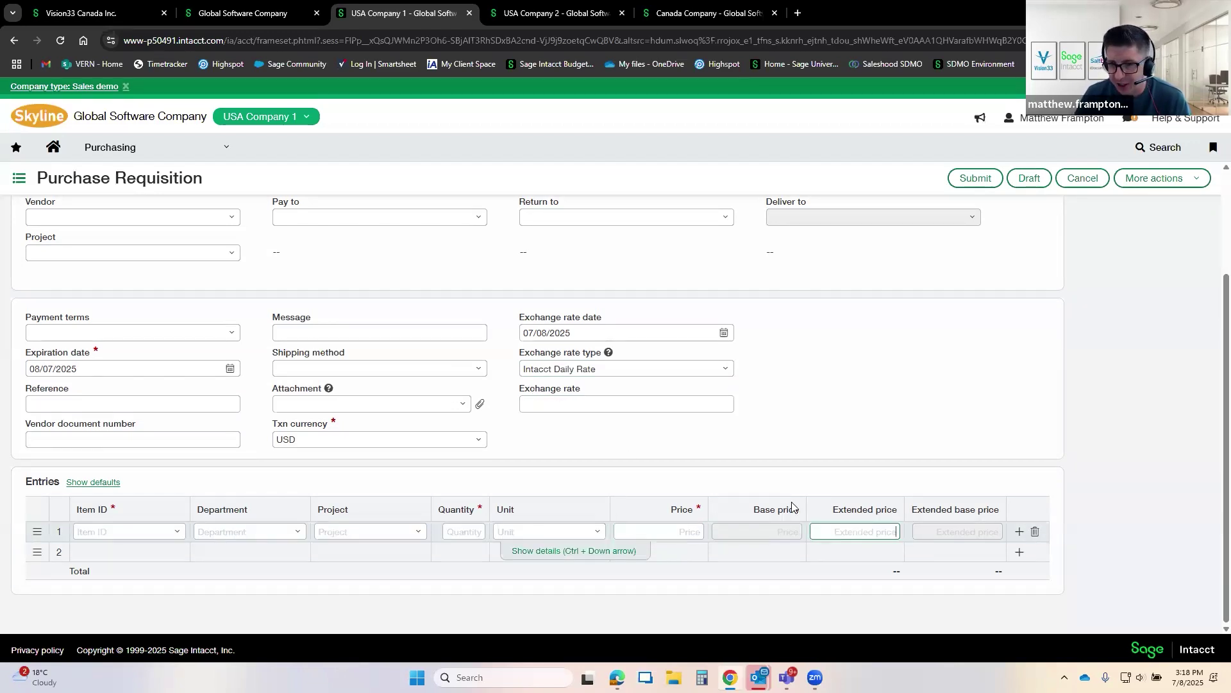
pyautogui.write('50,000')
pyautogui.press('Tab')
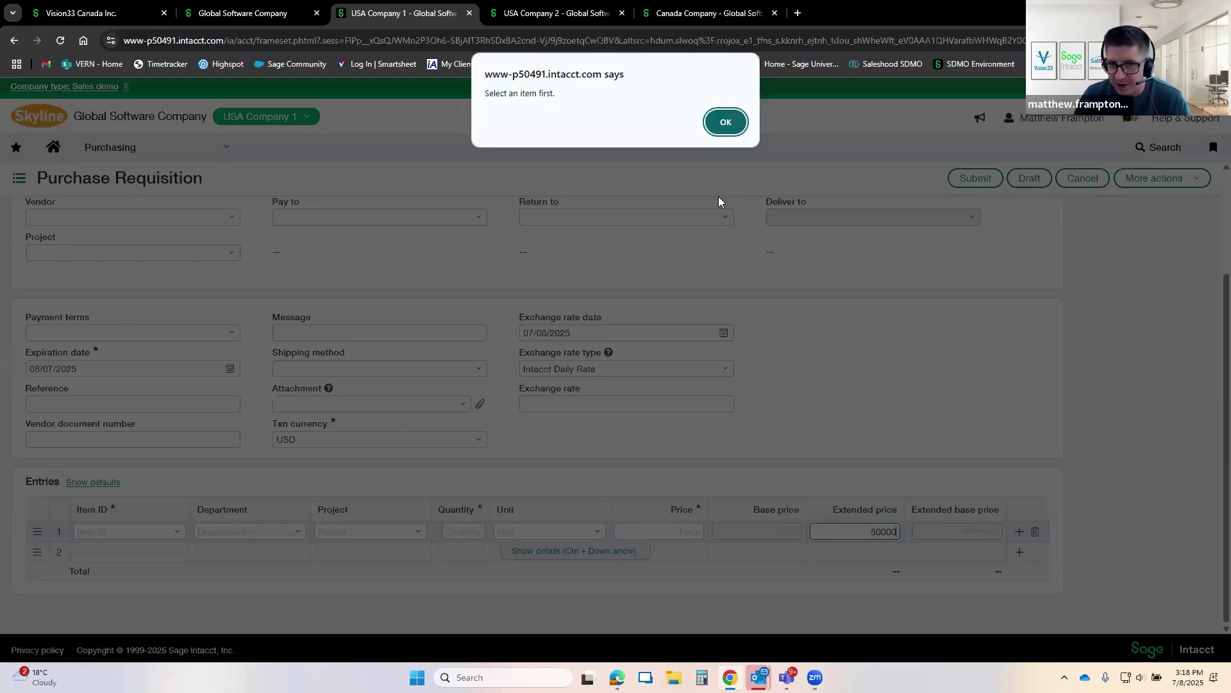
pyautogui.click(724, 121)
pyautogui.click(872, 531)
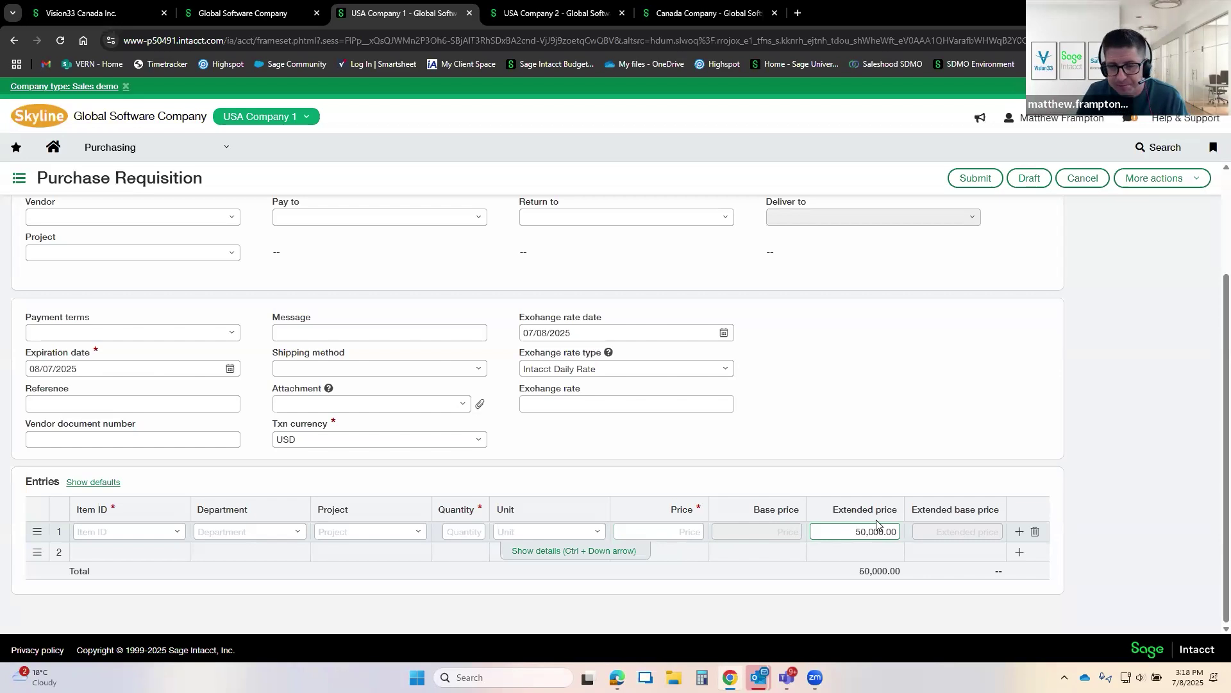
pyautogui.doubleClick(887, 530)
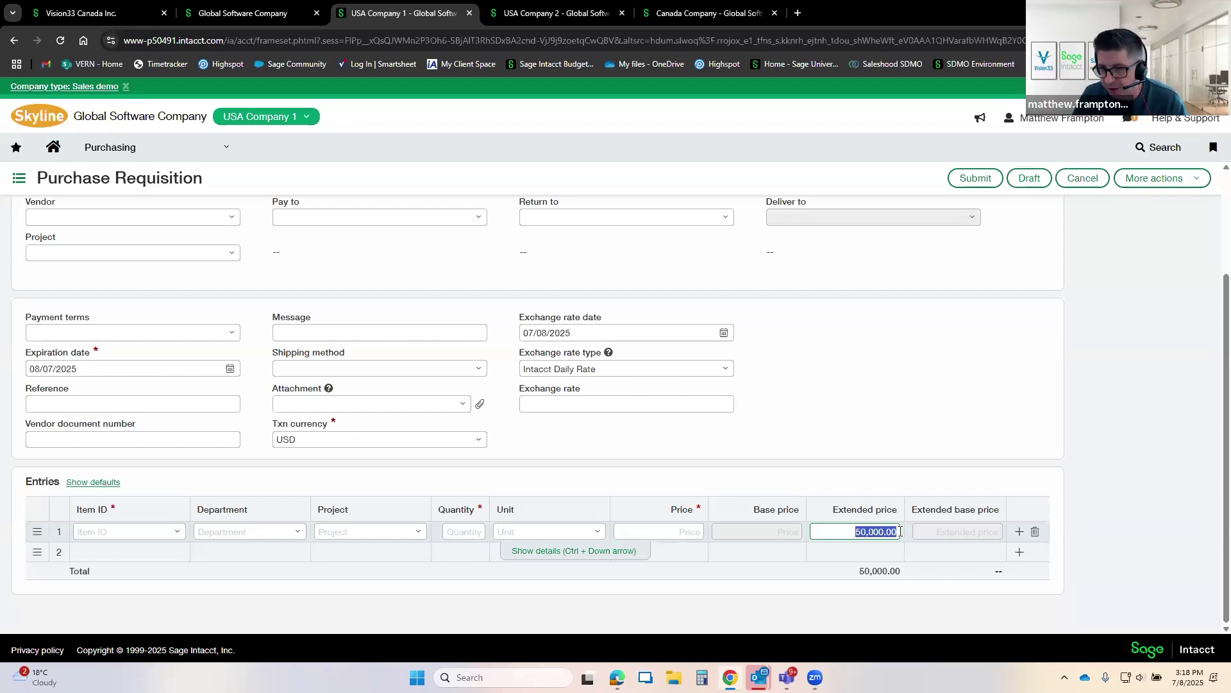
pyautogui.click(850, 531)
pyautogui.doubleClick(849, 531)
pyautogui.click(869, 532)
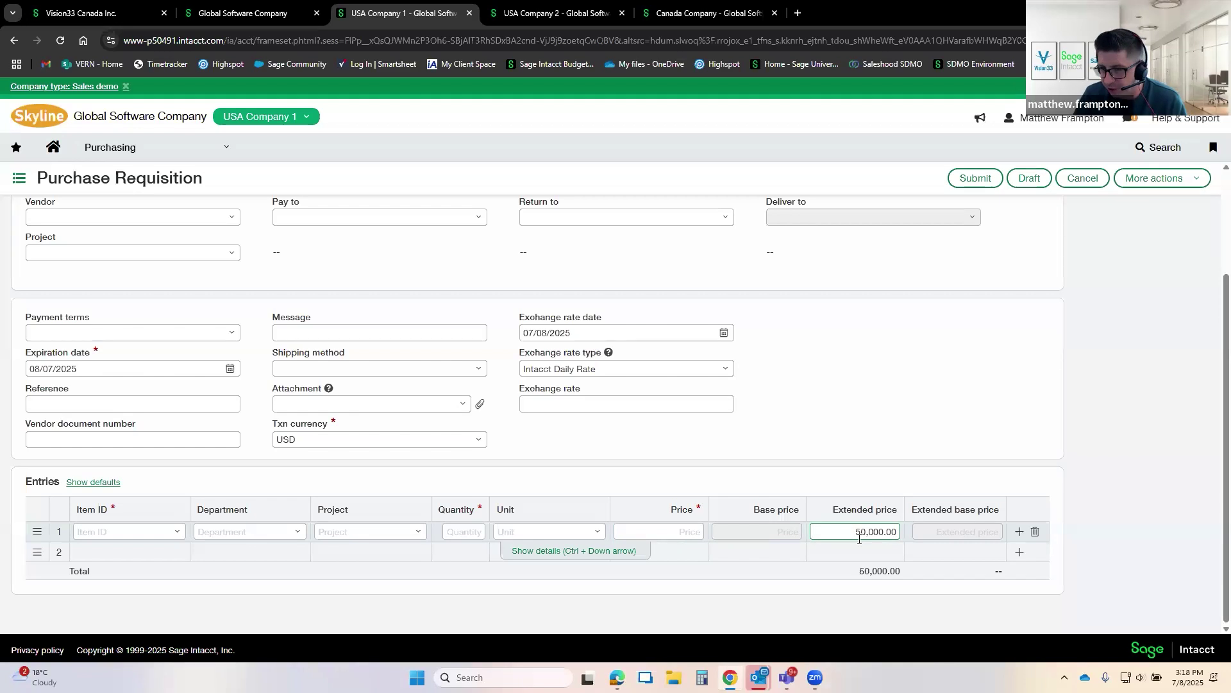
pyautogui.doubleClick(884, 534)
pyautogui.click(897, 529)
pyautogui.moveTo(896, 530); pyautogui.dragTo(854, 532)
pyautogui.click(851, 532)
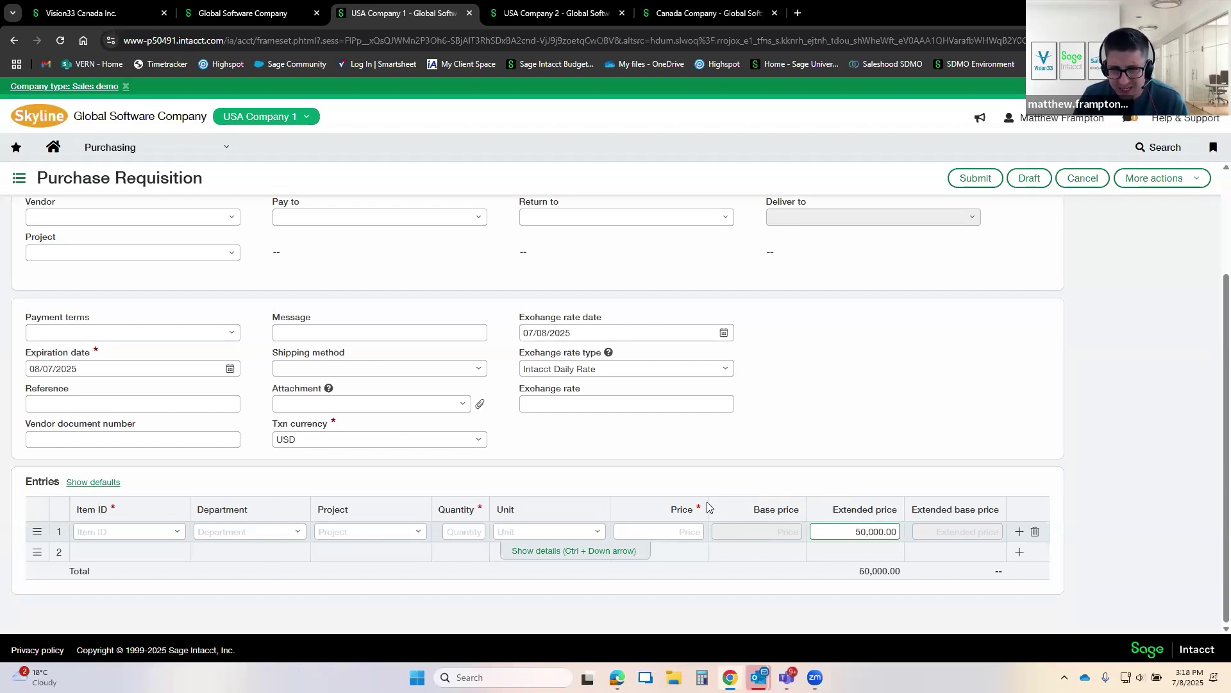
# Step: View the Department and Project values available for the first entry line
pyautogui.click(242, 510)
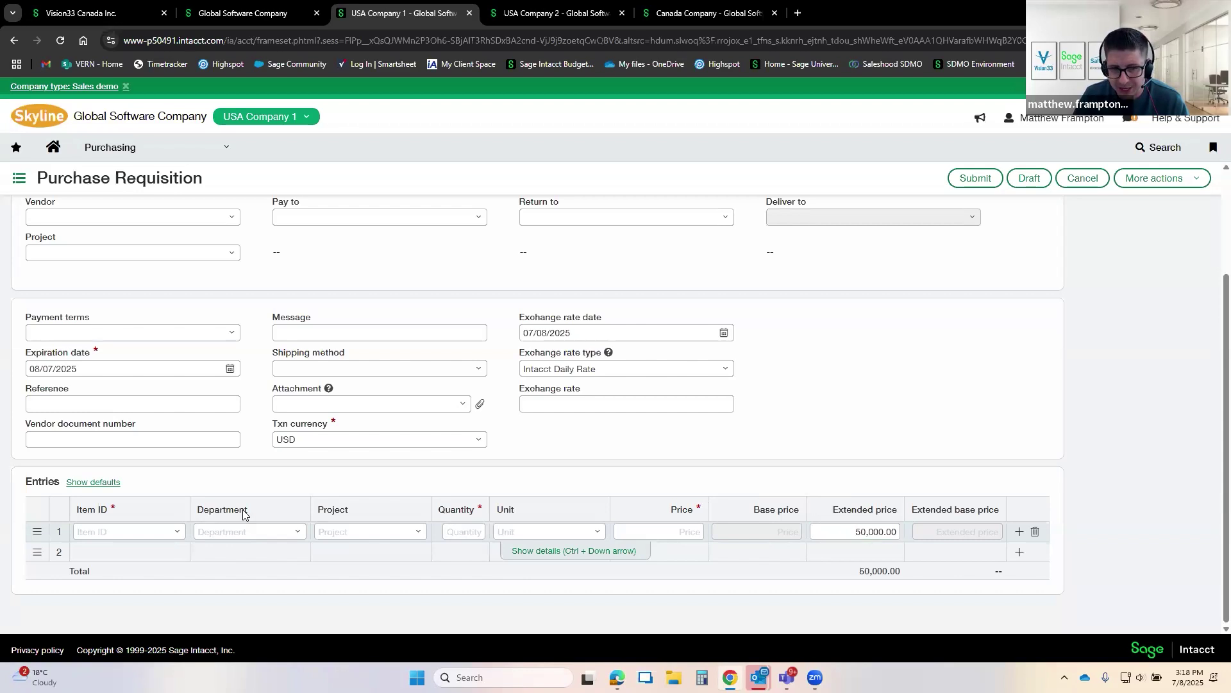
pyautogui.doubleClick(243, 511)
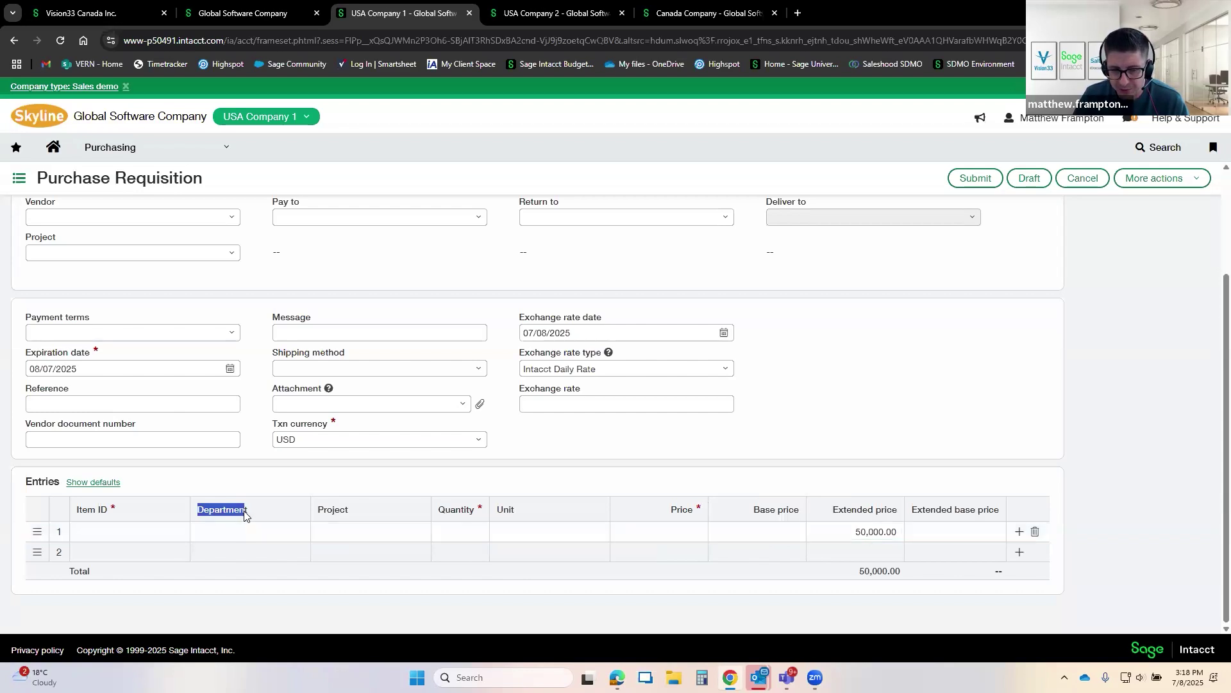
pyautogui.click(282, 534)
pyautogui.click(299, 534)
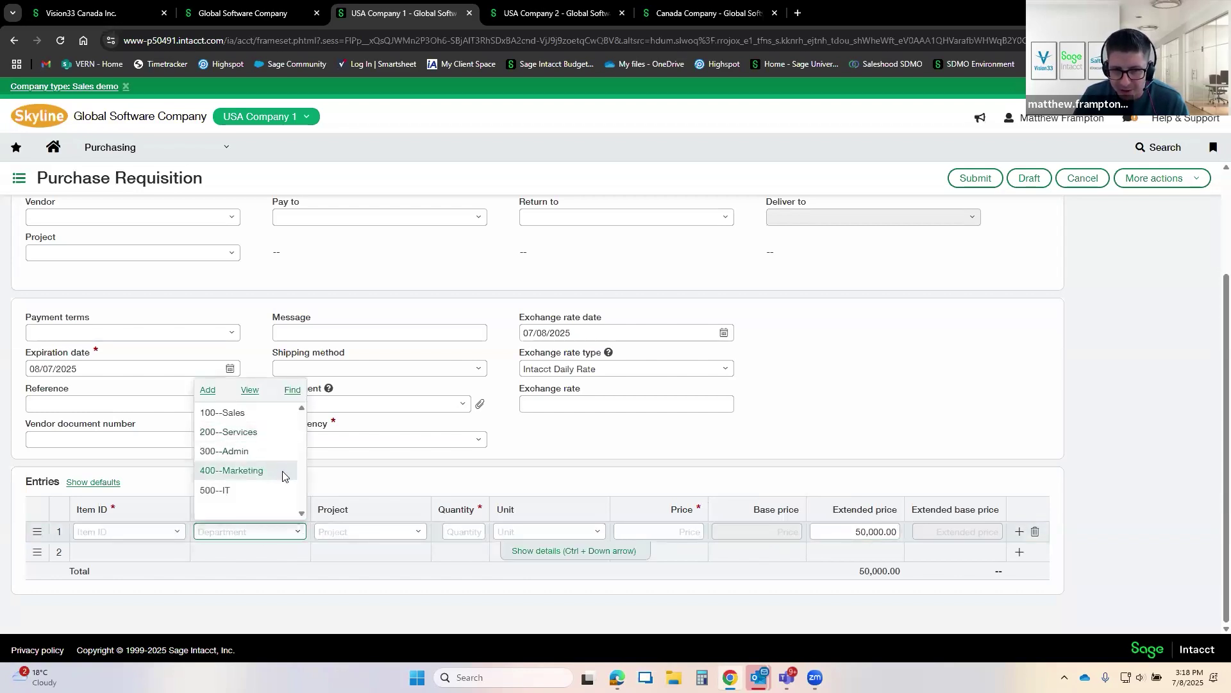
pyautogui.click(416, 531)
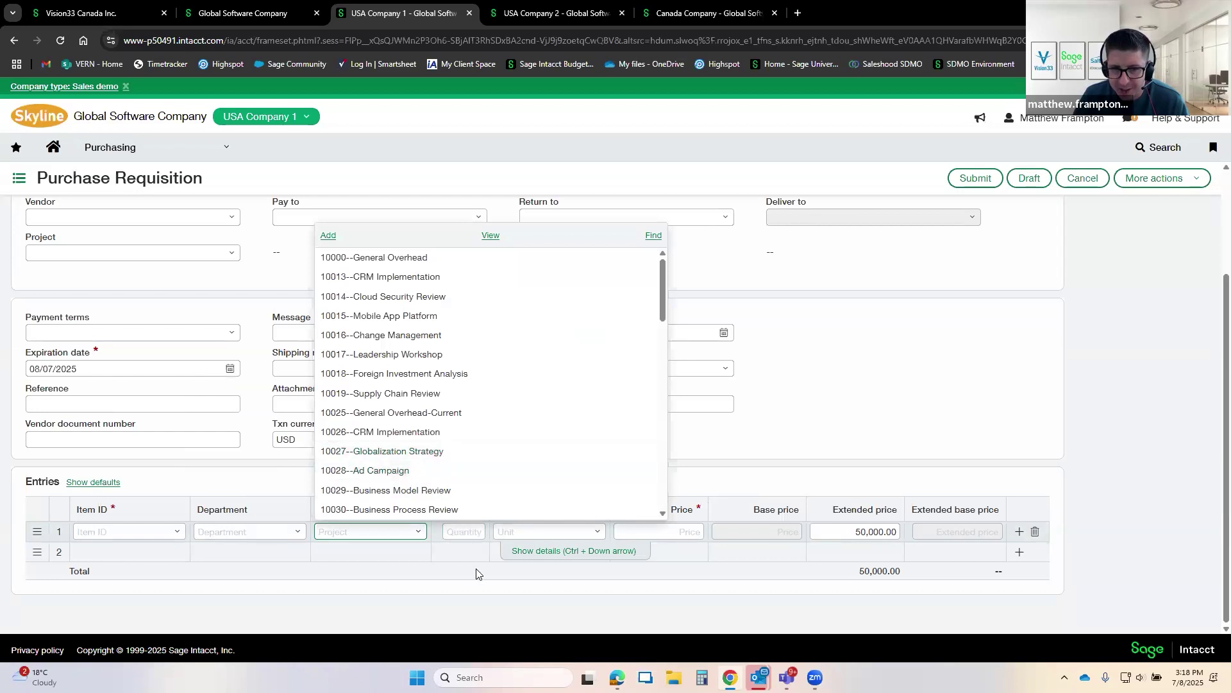
pyautogui.click(532, 568)
pyautogui.click(455, 535)
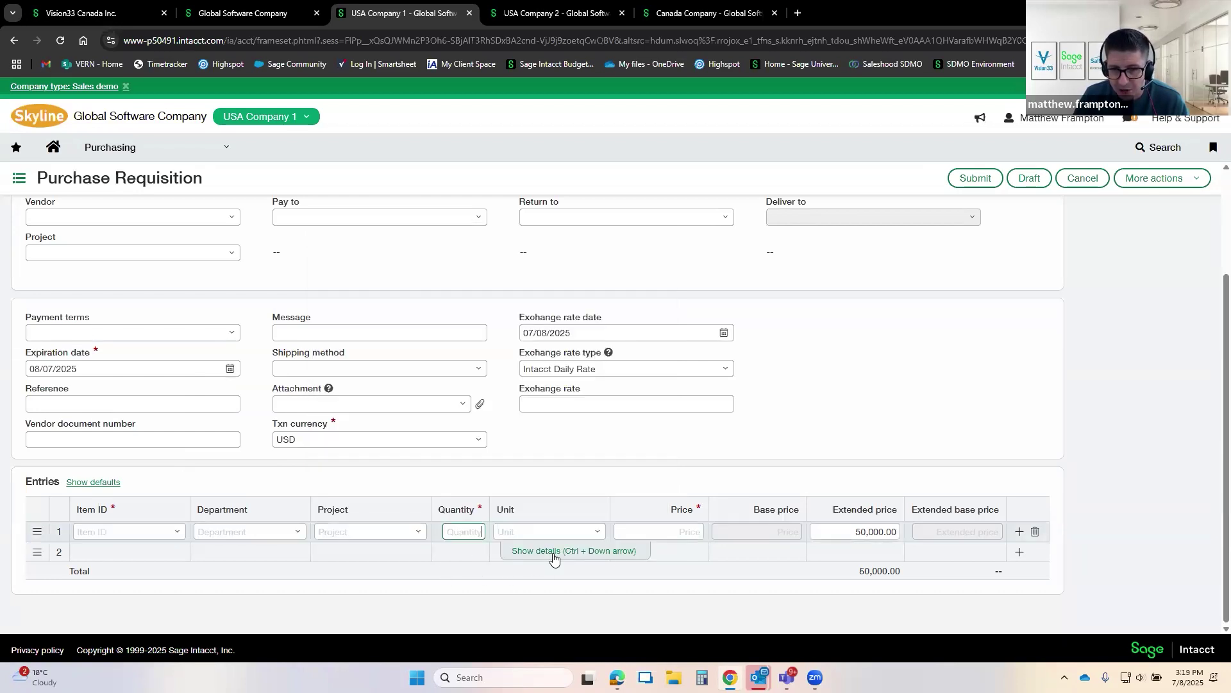
# Step: Open the first entry line's details and view the available Location and Employee dimension values
pyautogui.click(565, 550)
pyautogui.click(235, 498)
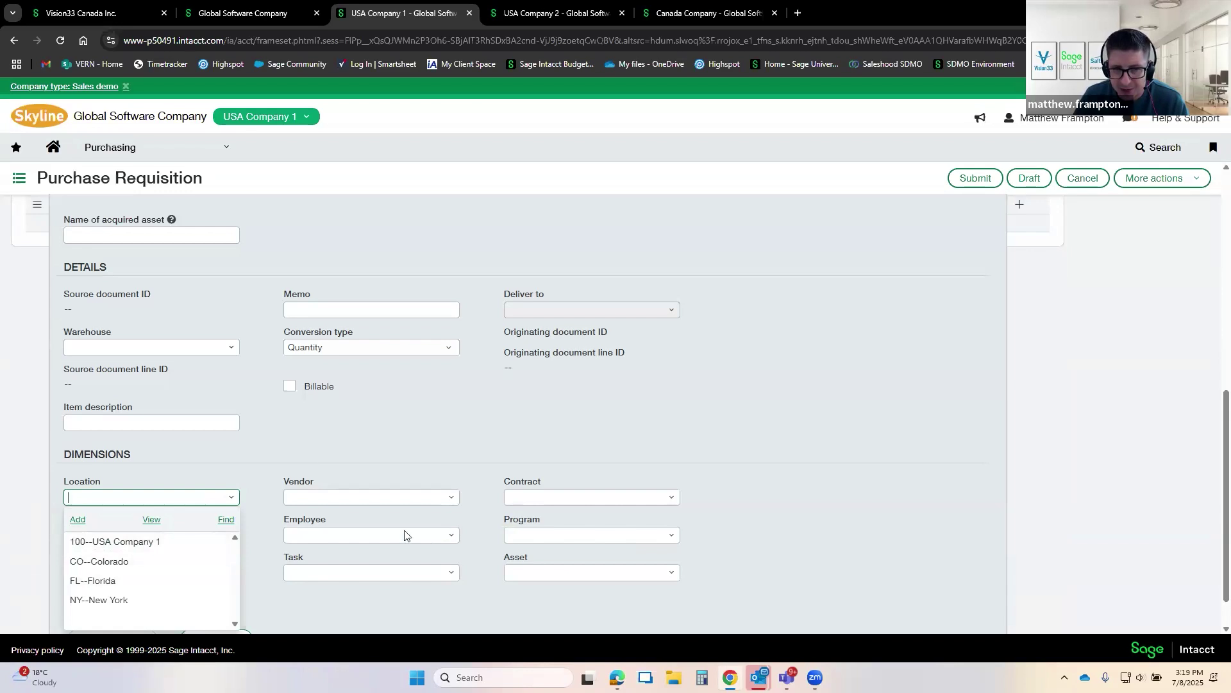
pyautogui.click(451, 534)
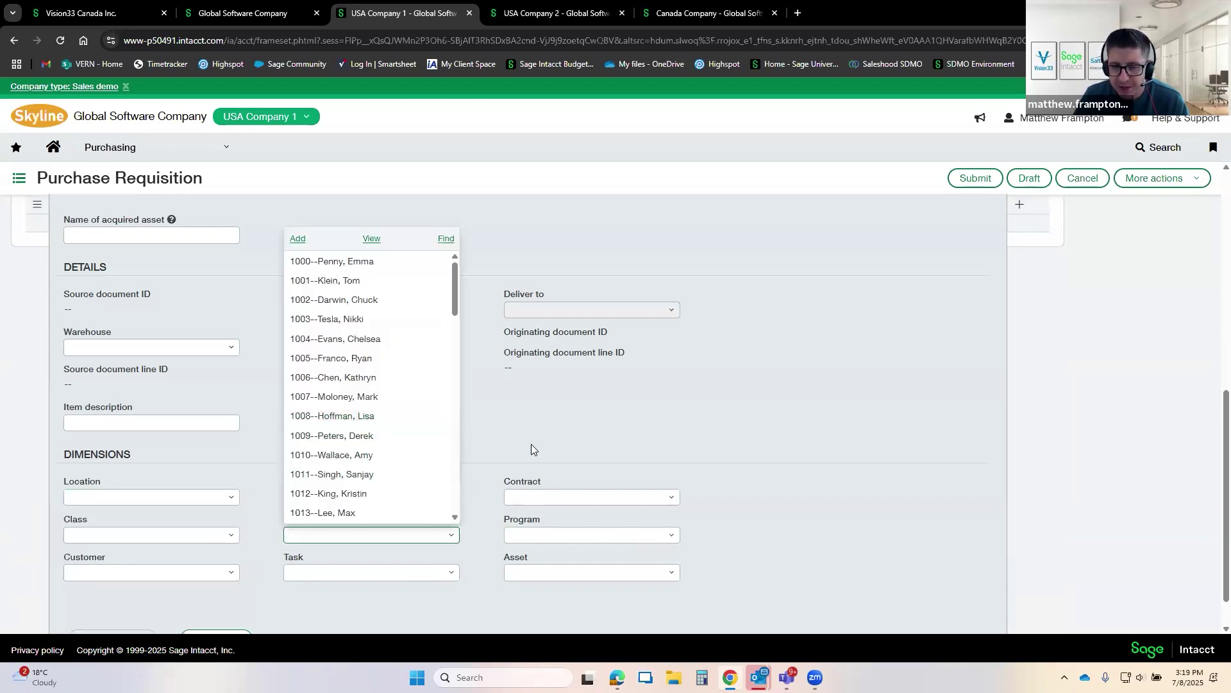
pyautogui.click(452, 454)
pyautogui.scroll(1, 446, 456)
pyautogui.scroll(1, 436, 480)
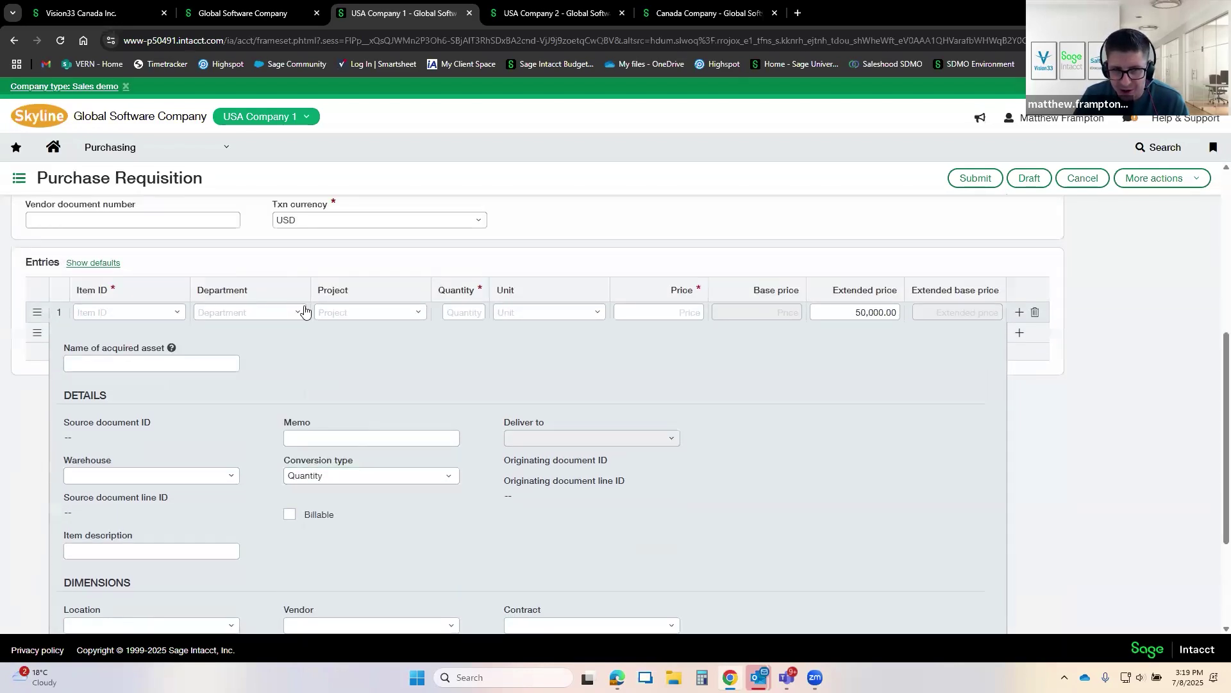
# Step: Set the first entry line's department to 100--Sales and view that department's information record, including its manager
pyautogui.click(299, 312)
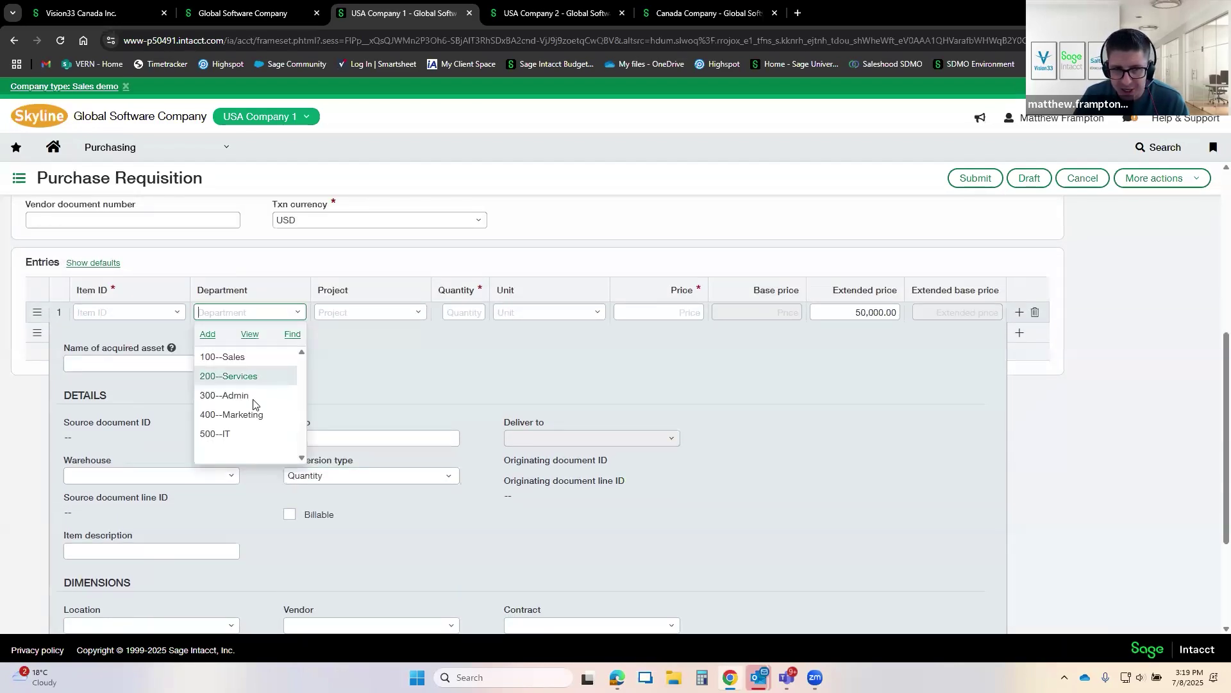
pyautogui.click(249, 357)
pyautogui.click(251, 334)
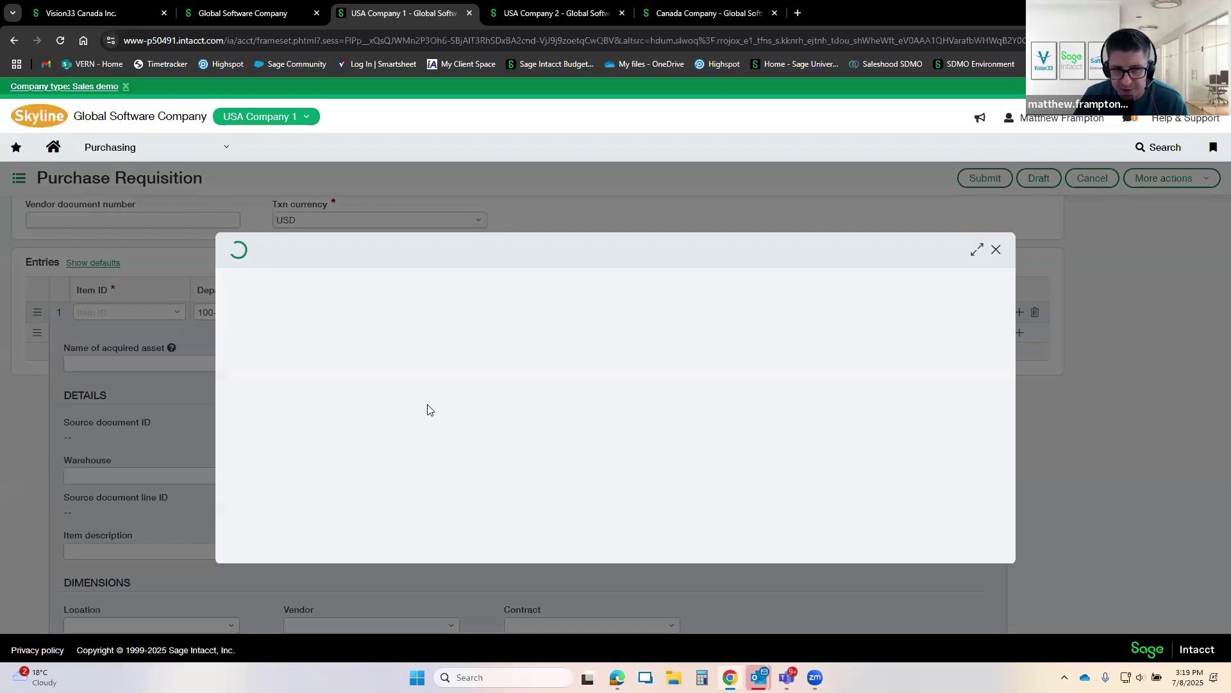
pyautogui.moveTo(246, 456); pyautogui.dragTo(407, 453)
pyautogui.click(717, 350)
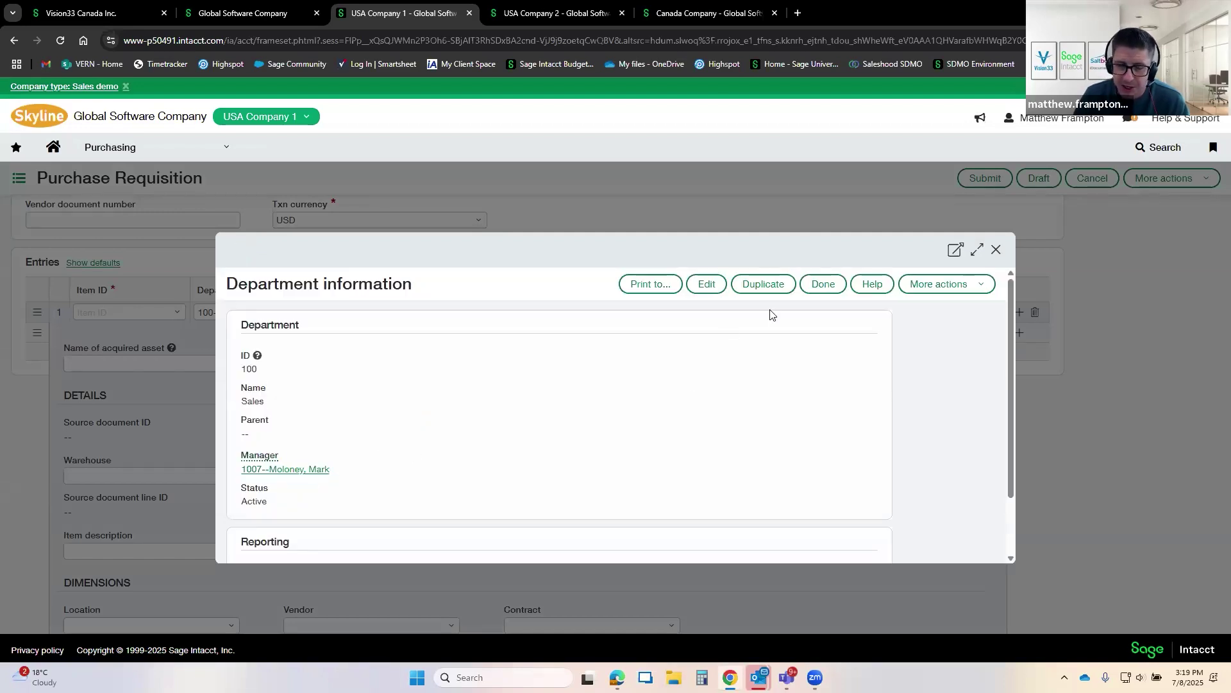
pyautogui.click(996, 250)
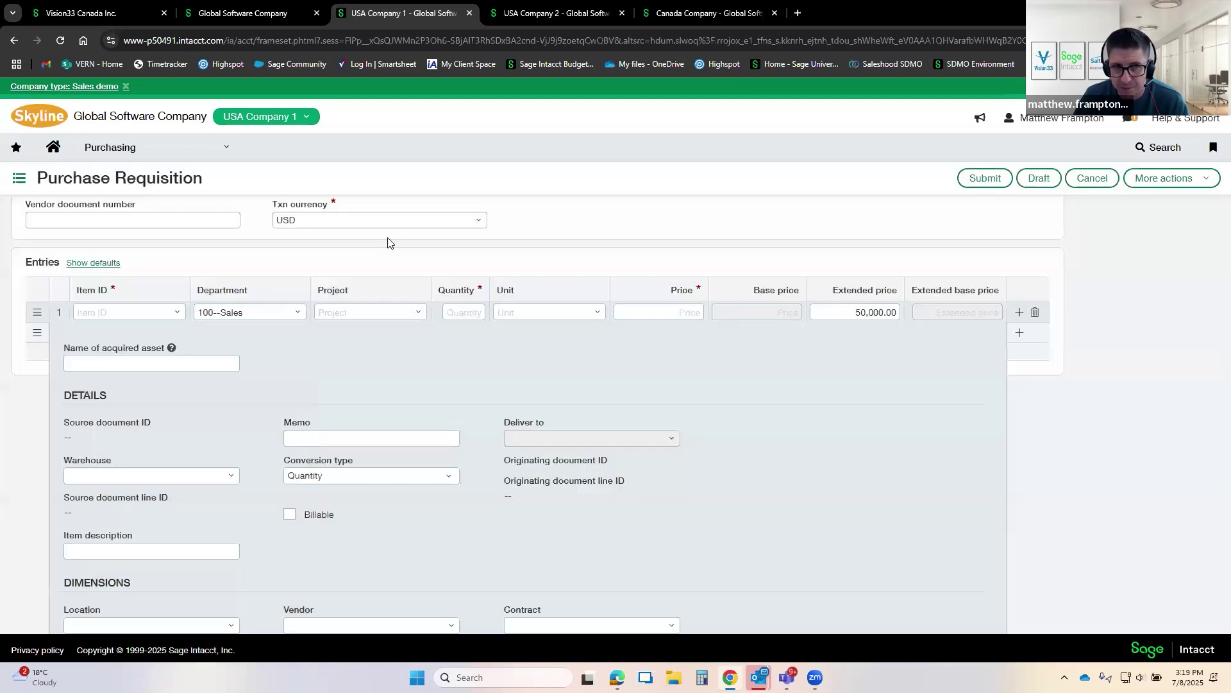
pyautogui.click(316, 249)
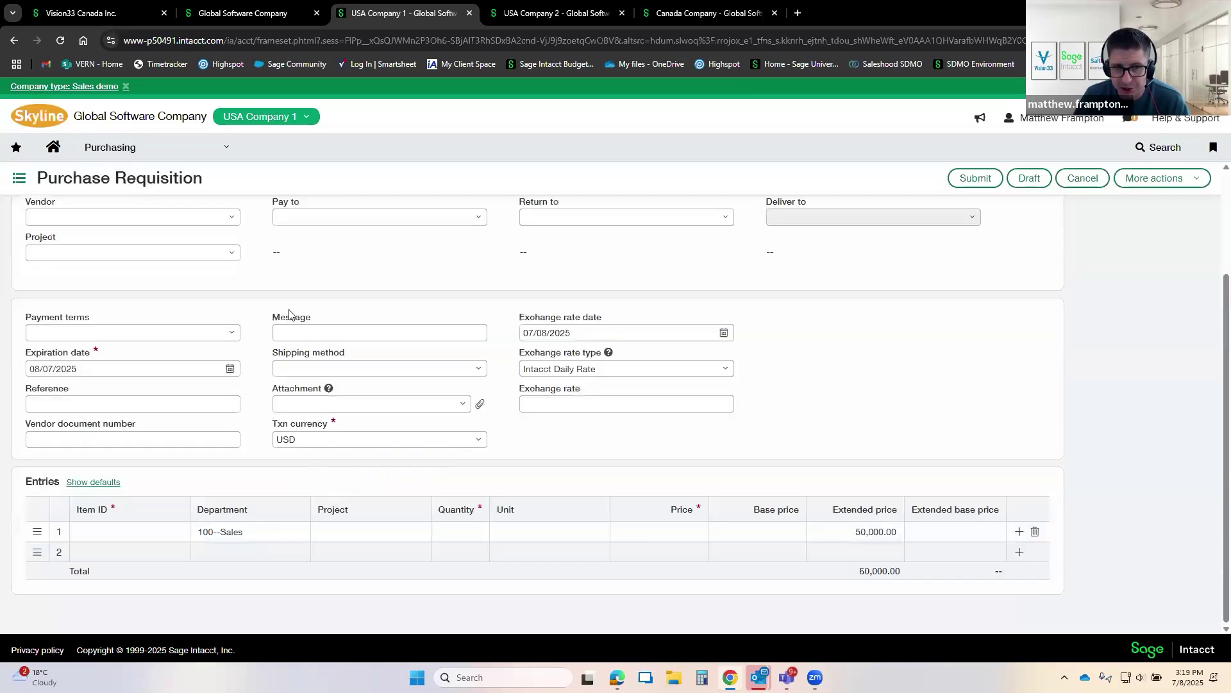
# Step: Review the department and extended price on the first entry line of the requisition
pyautogui.click(235, 531)
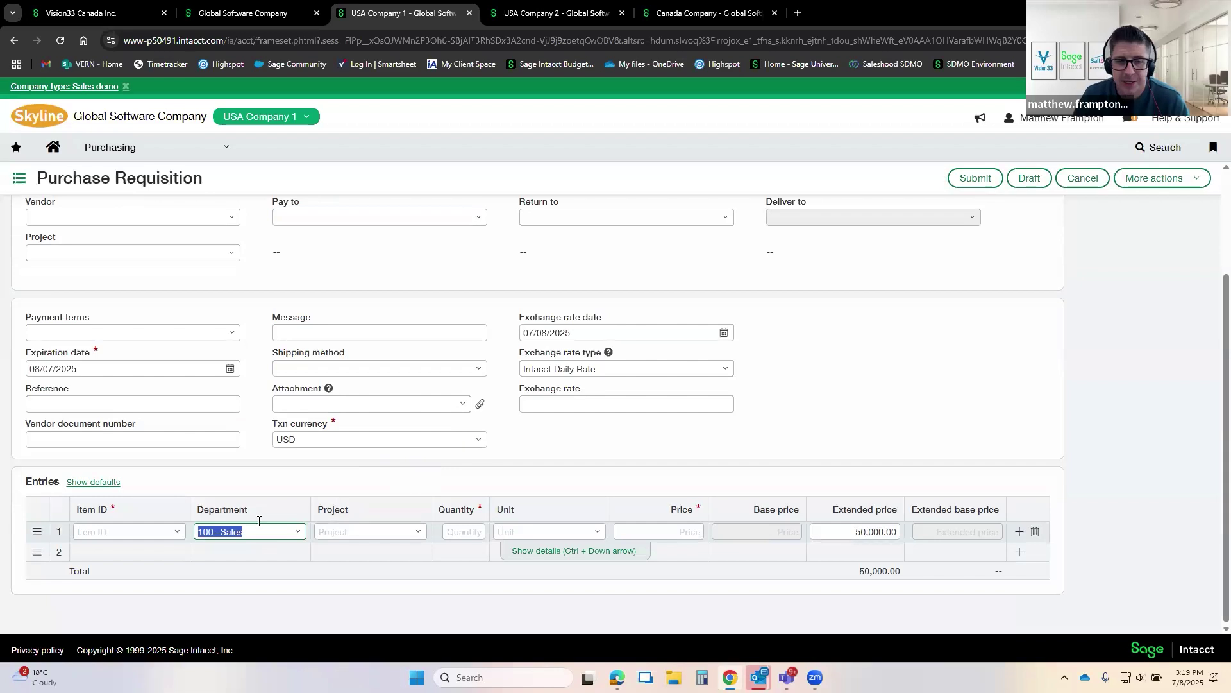
pyautogui.moveTo(257, 509)
pyautogui.mouseDown()
pyautogui.moveTo(192, 516)
pyautogui.moveTo(256, 516)
pyautogui.mouseUp()
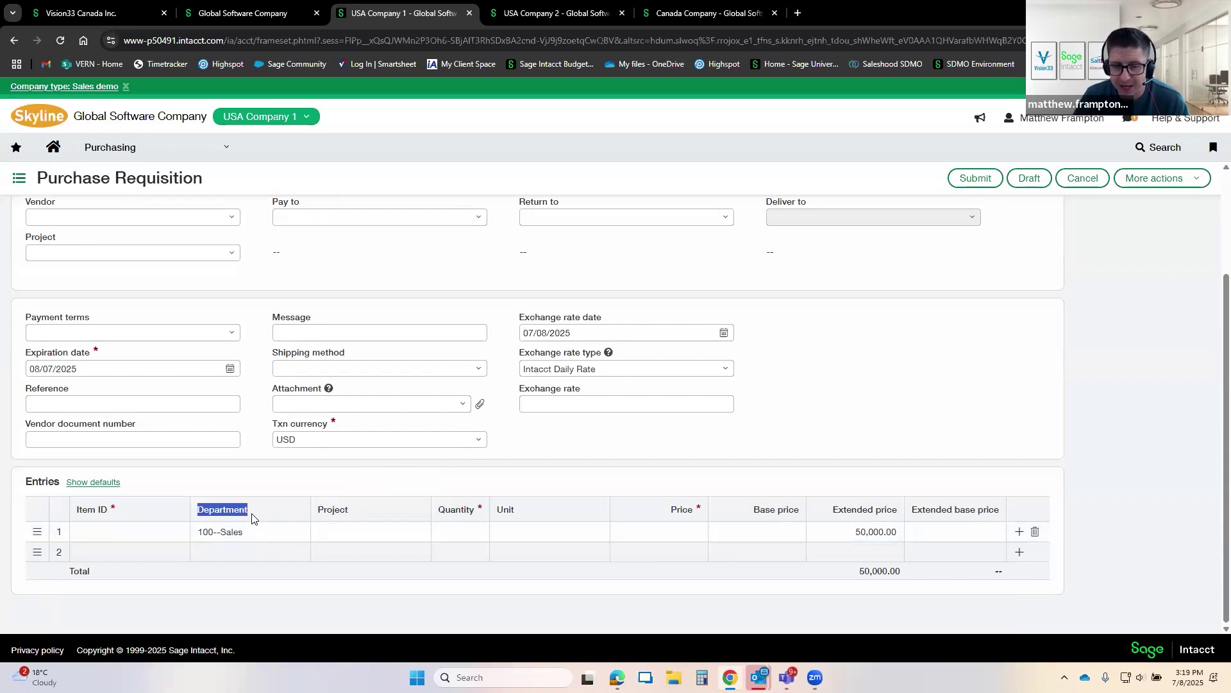
pyautogui.click(267, 533)
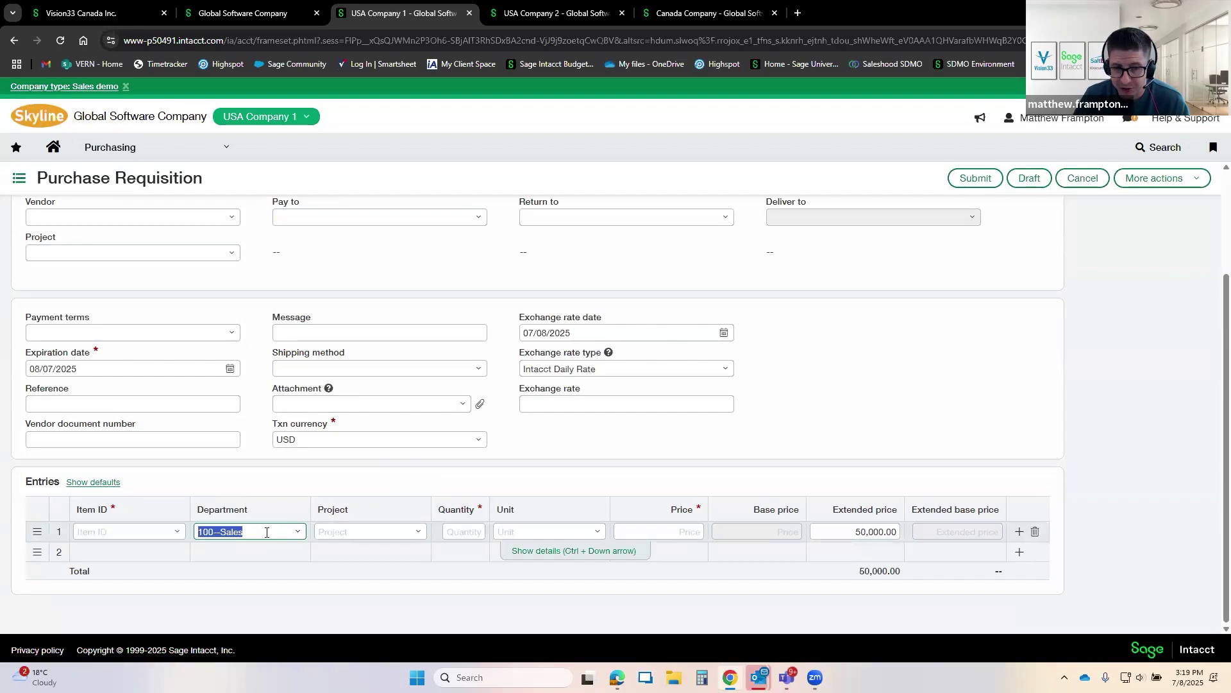
pyautogui.click(255, 534)
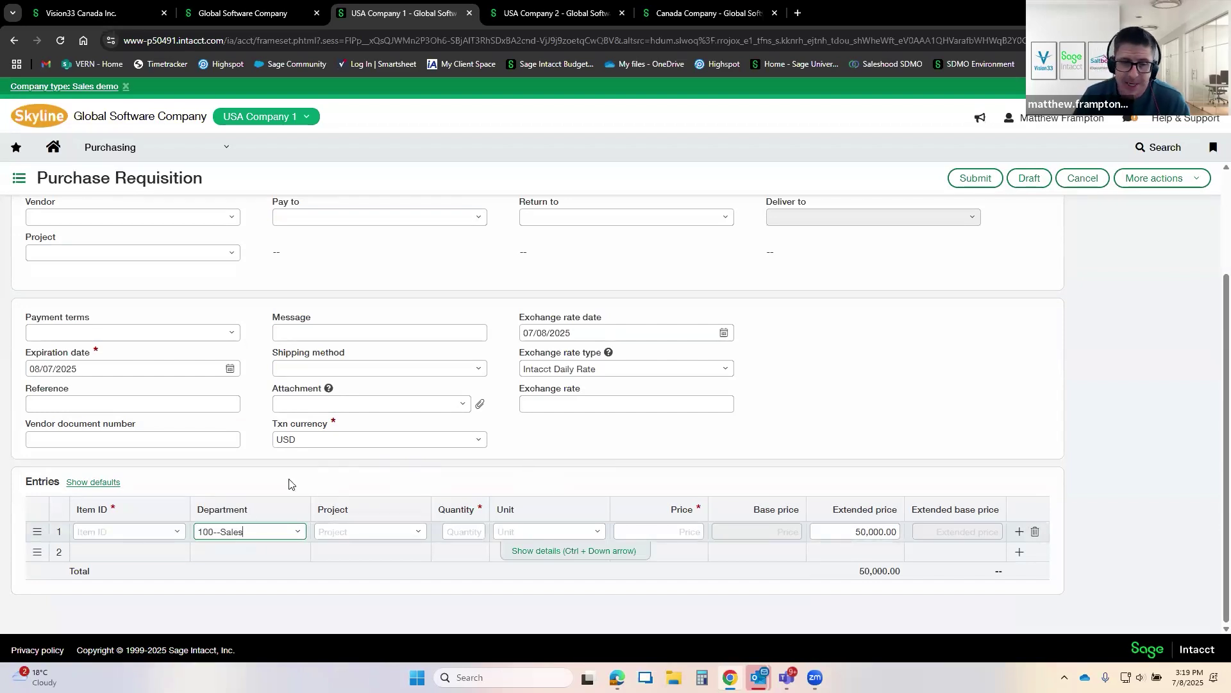
pyautogui.click(405, 481)
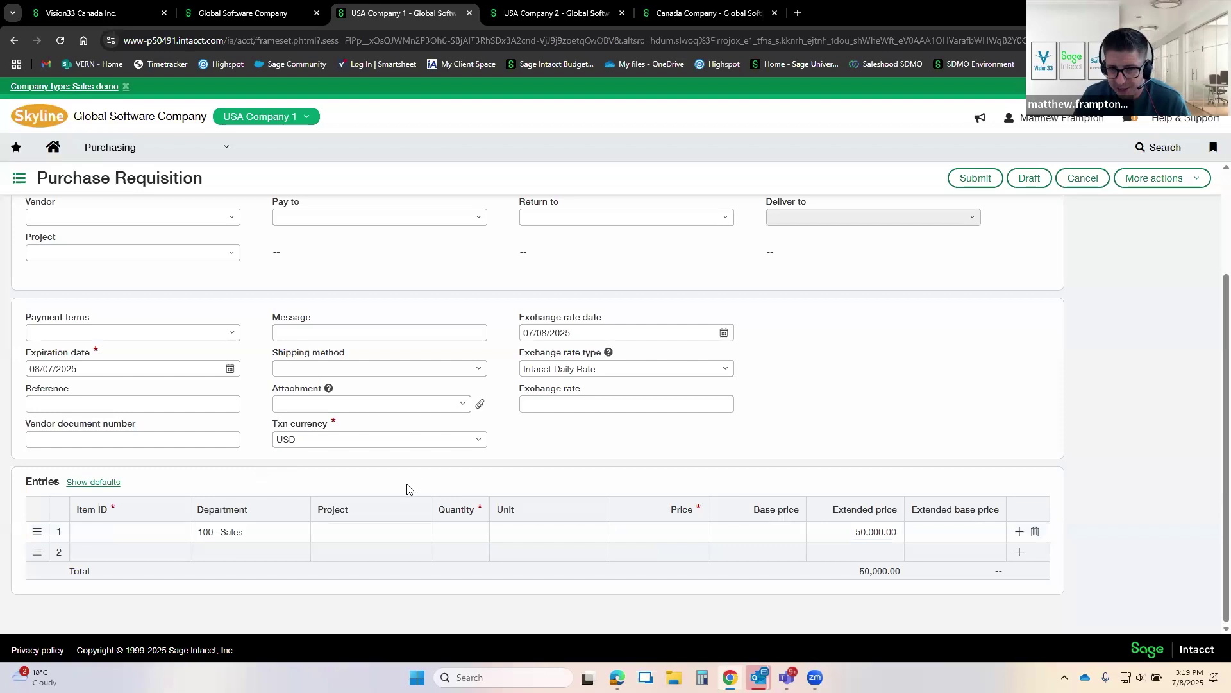
pyautogui.click(370, 534)
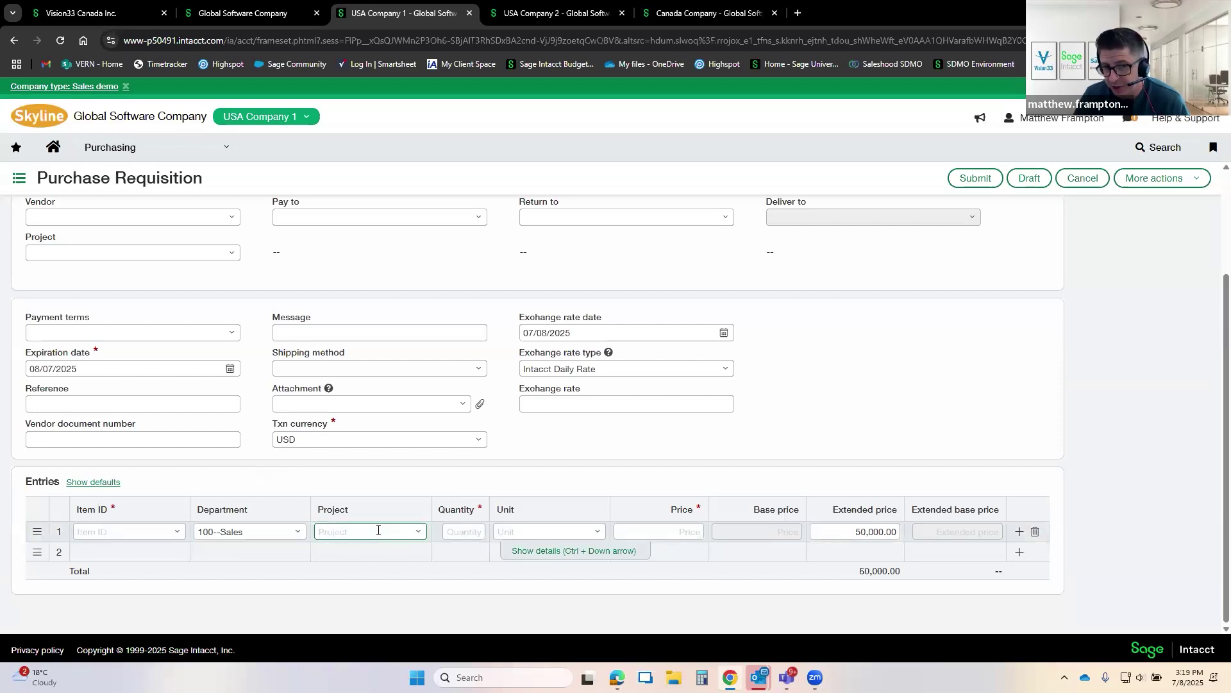
pyautogui.click(857, 532)
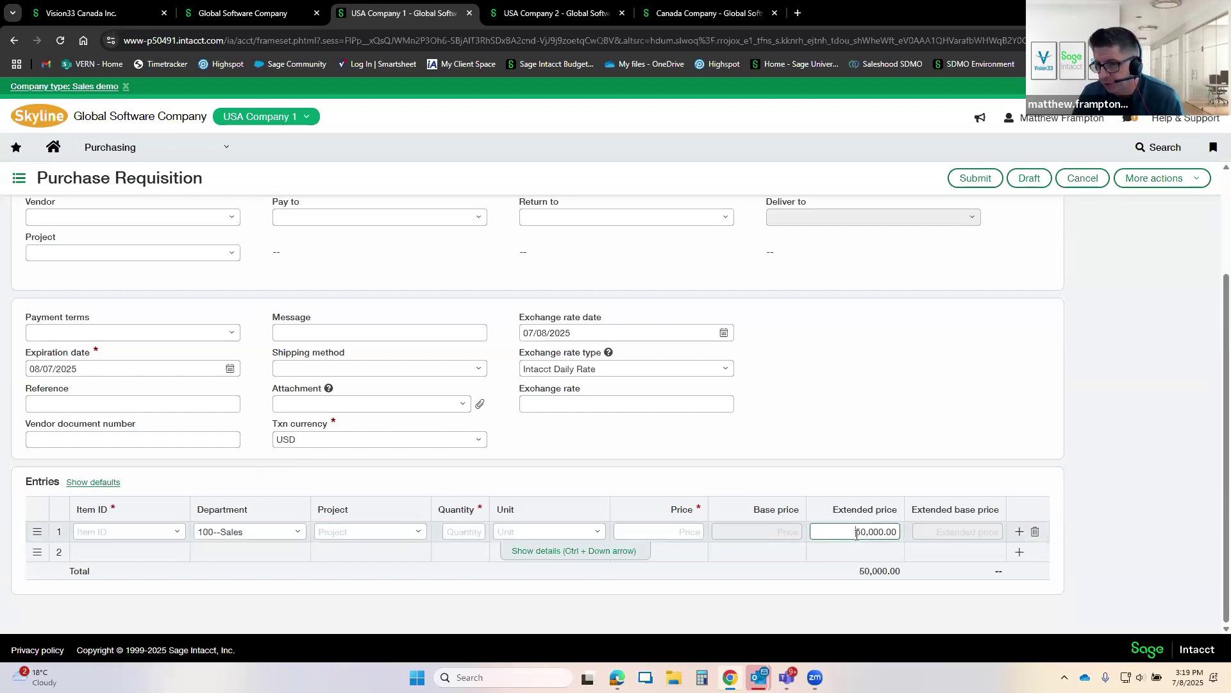
pyautogui.doubleClick(891, 532)
pyautogui.click(896, 531)
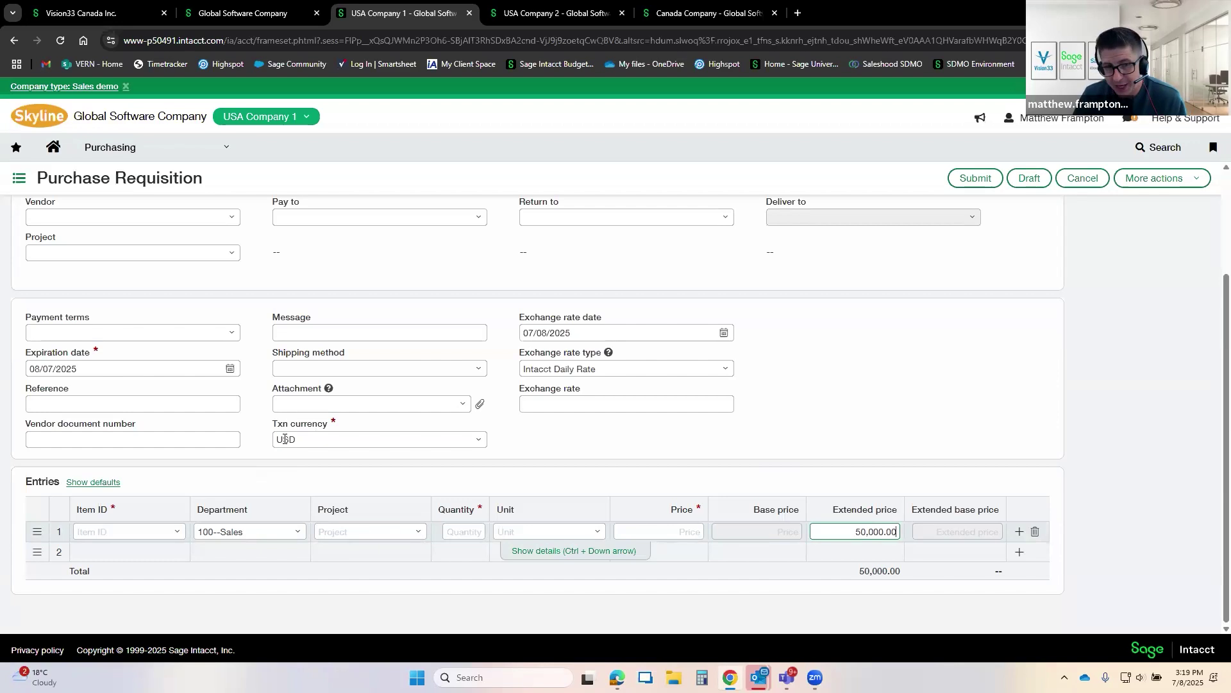
pyautogui.click(252, 525)
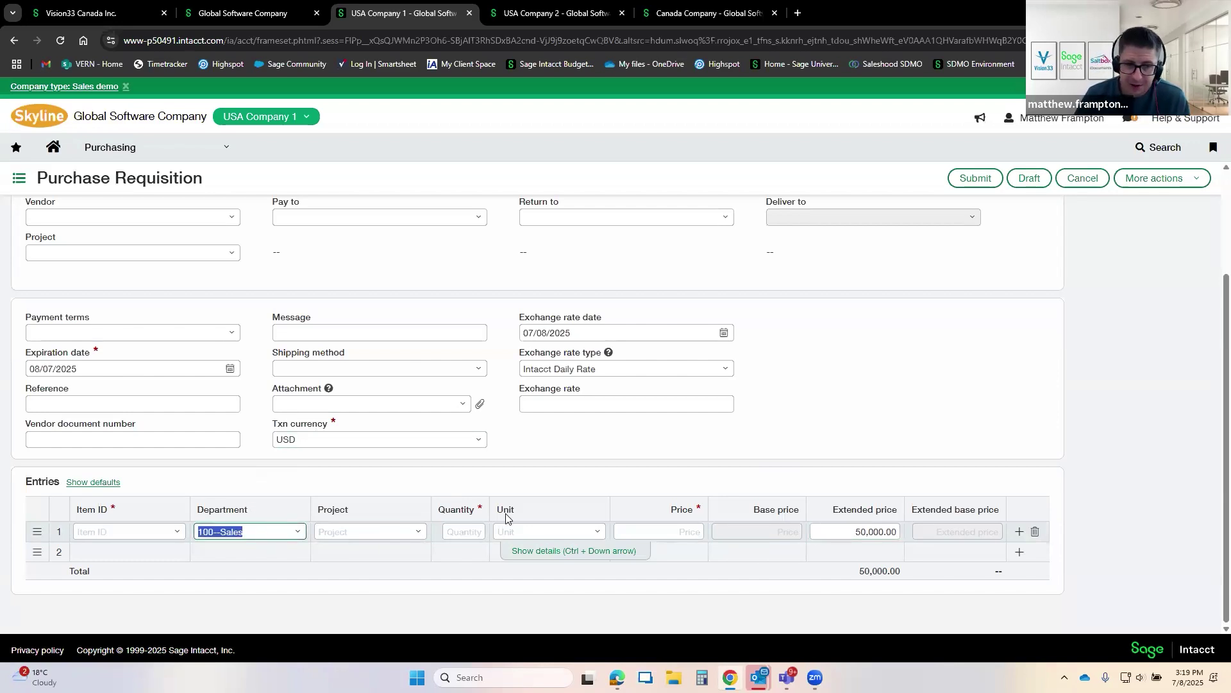
# Step: Leave the unsaved requisition form and open the list of purchase requisitions in Purchasing
pyautogui.click(552, 495)
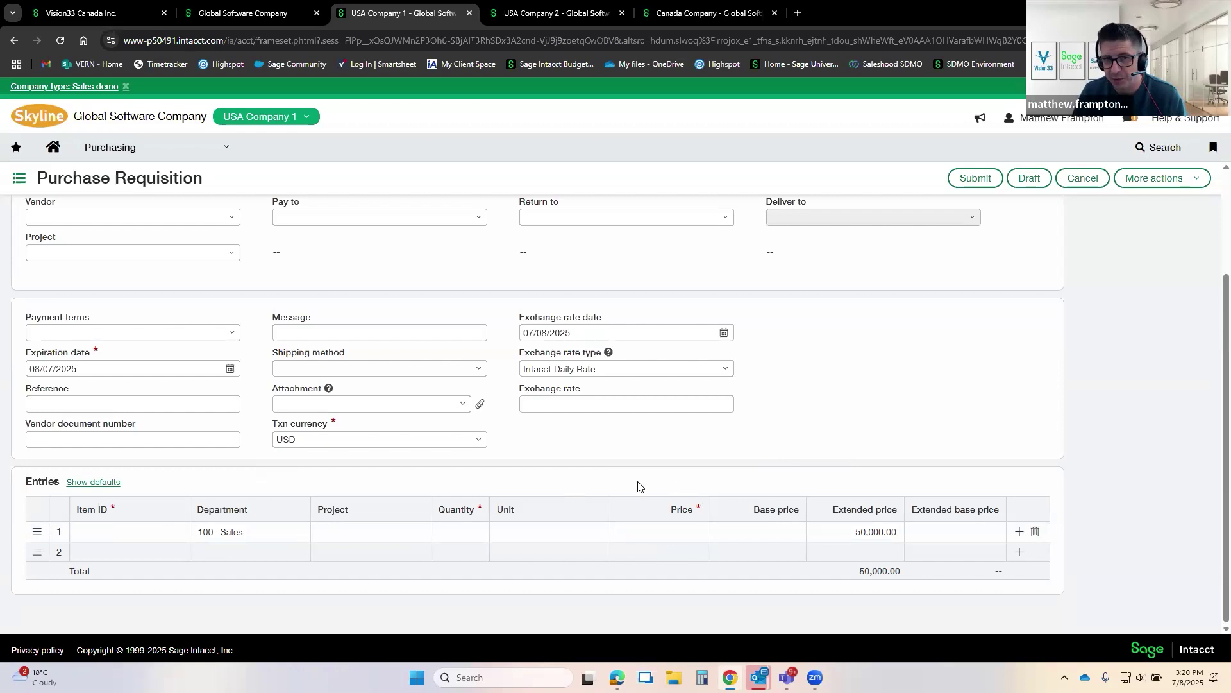
pyautogui.scroll(2, 513, 417)
pyautogui.scroll(1, 513, 417)
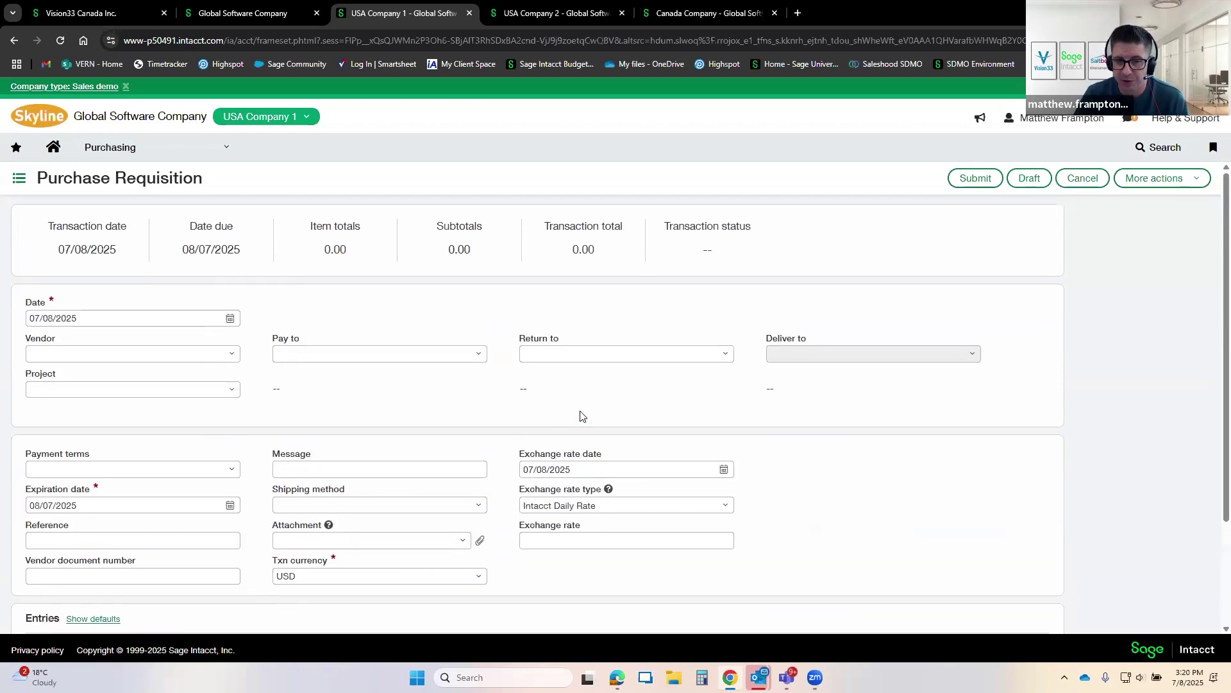
pyautogui.click(211, 151)
pyautogui.moveTo(359, 296)
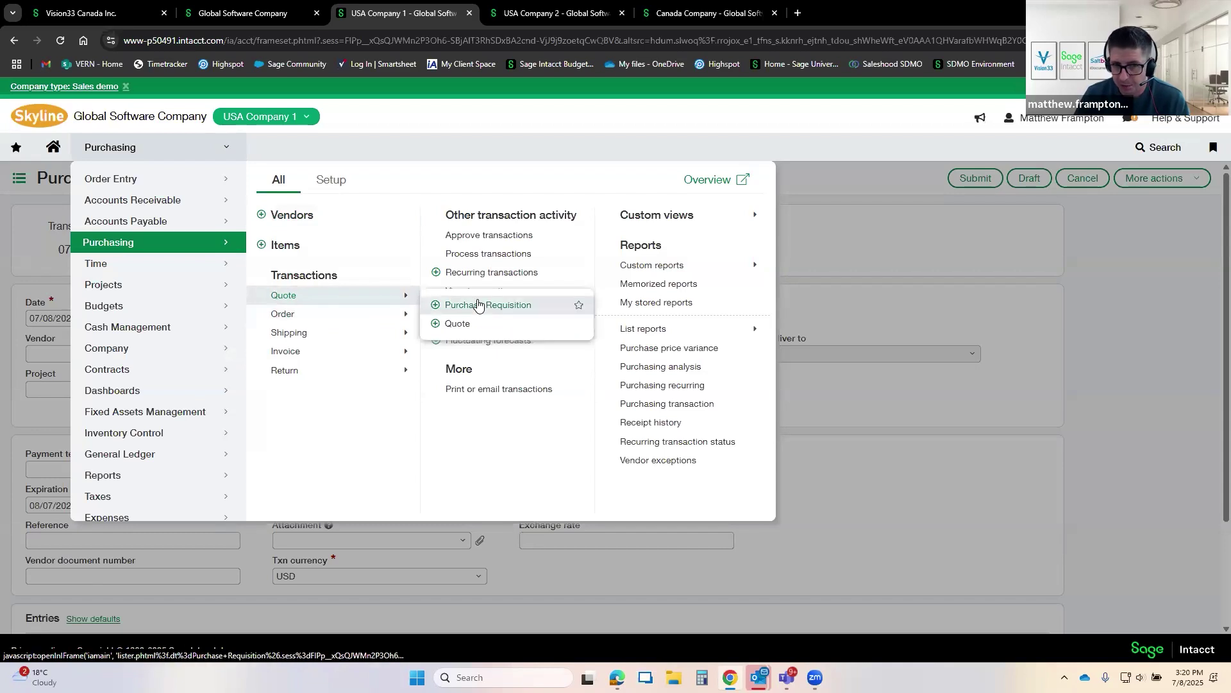
pyautogui.click(481, 306)
pyautogui.click(672, 122)
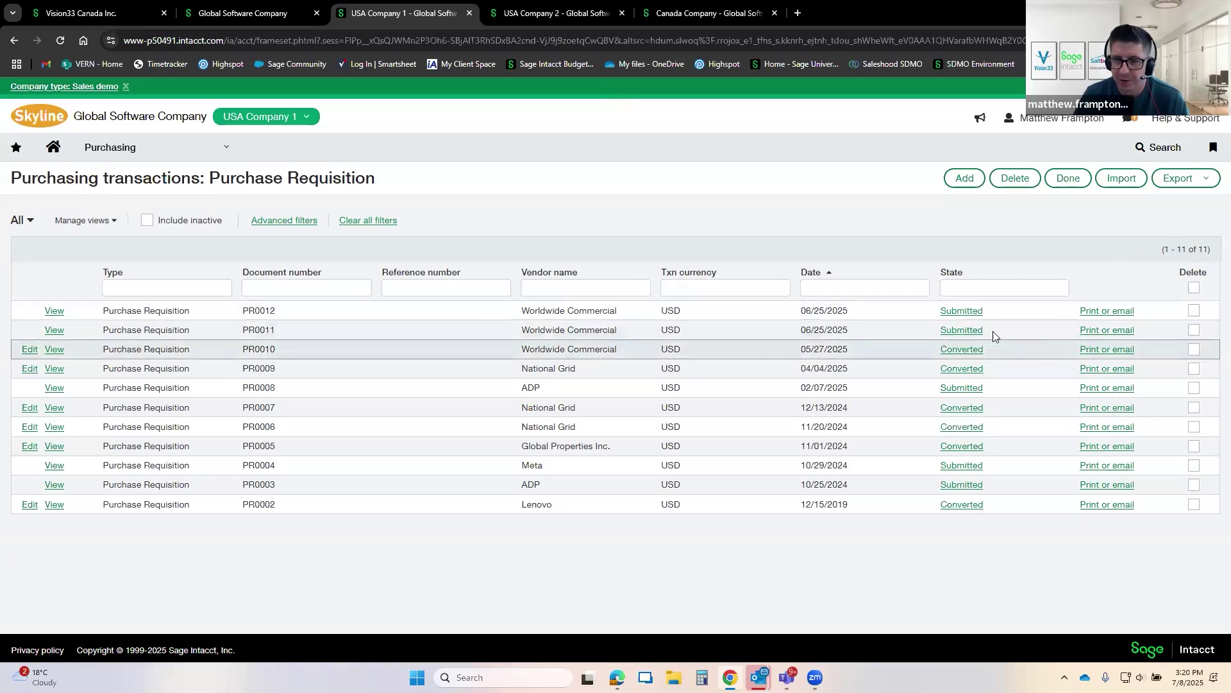
# Step: Review the State column and open the history of the first listed submitted Worldwide Commercial requisition
pyautogui.moveTo(968, 272); pyautogui.dragTo(933, 273)
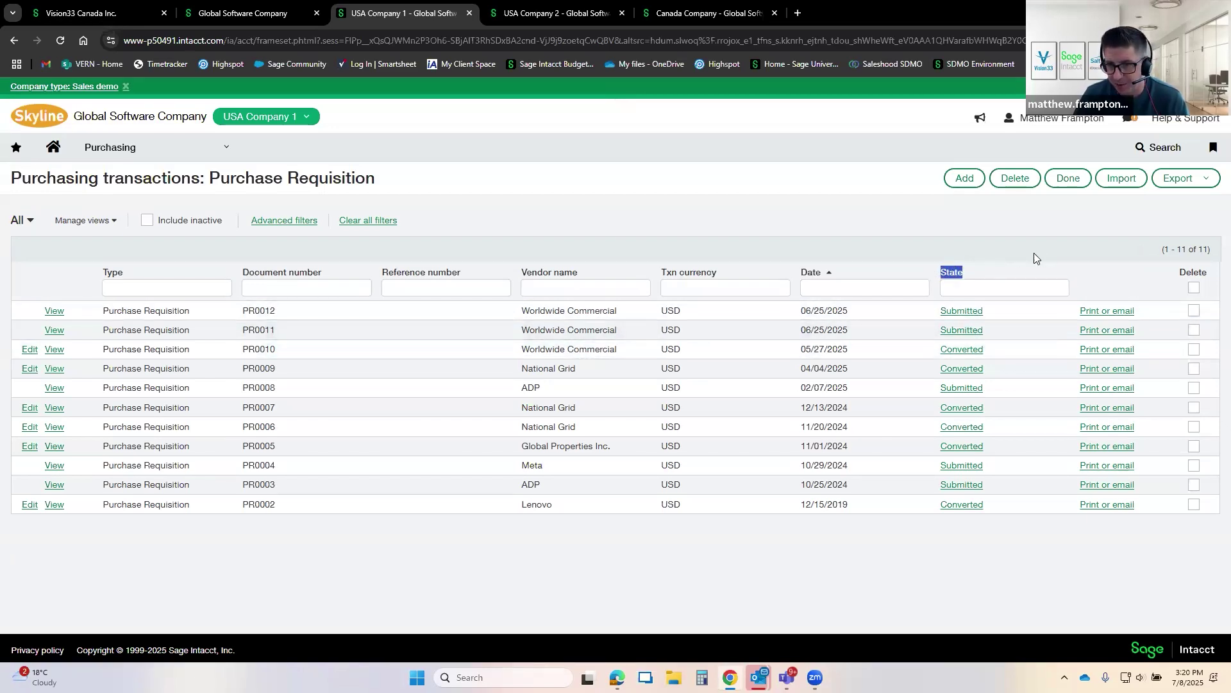
pyautogui.moveTo(987, 313); pyautogui.dragTo(936, 309)
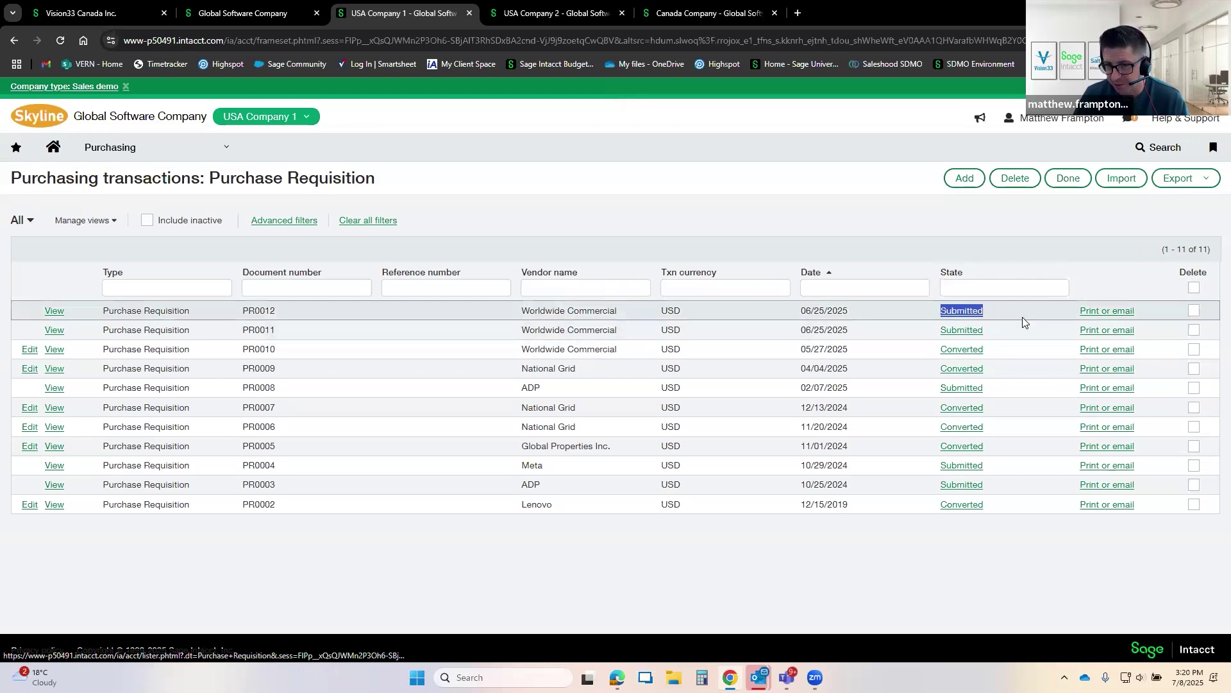
pyautogui.click(988, 312)
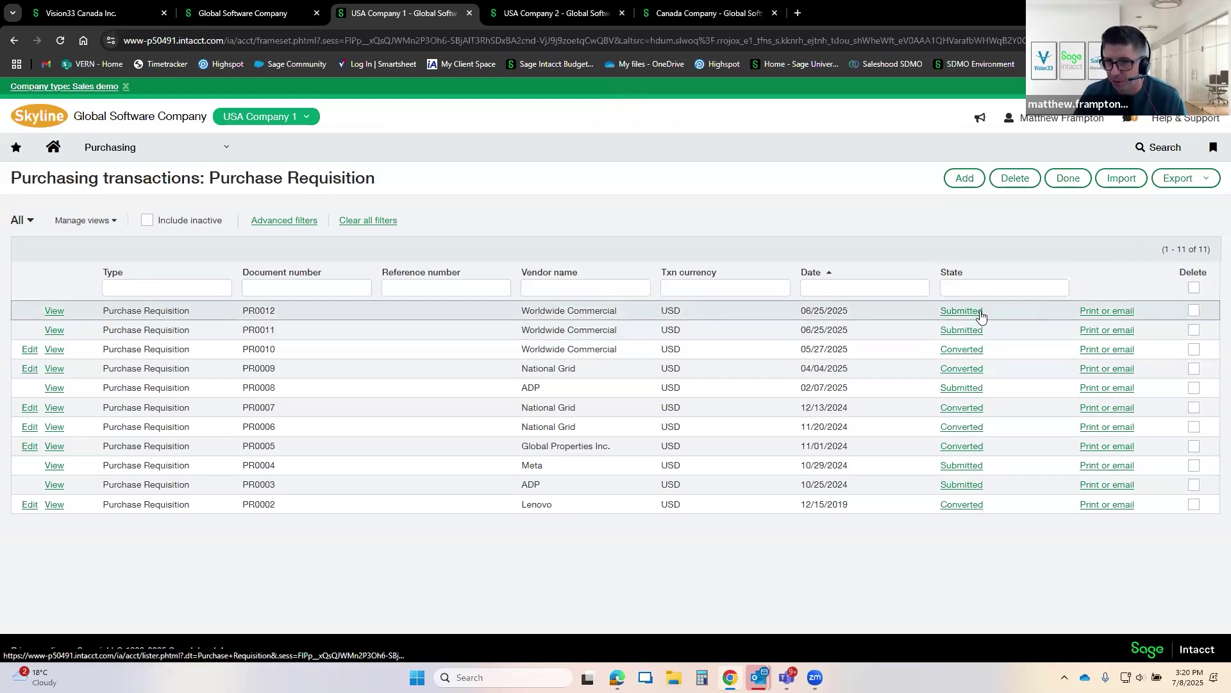
pyautogui.click(972, 312)
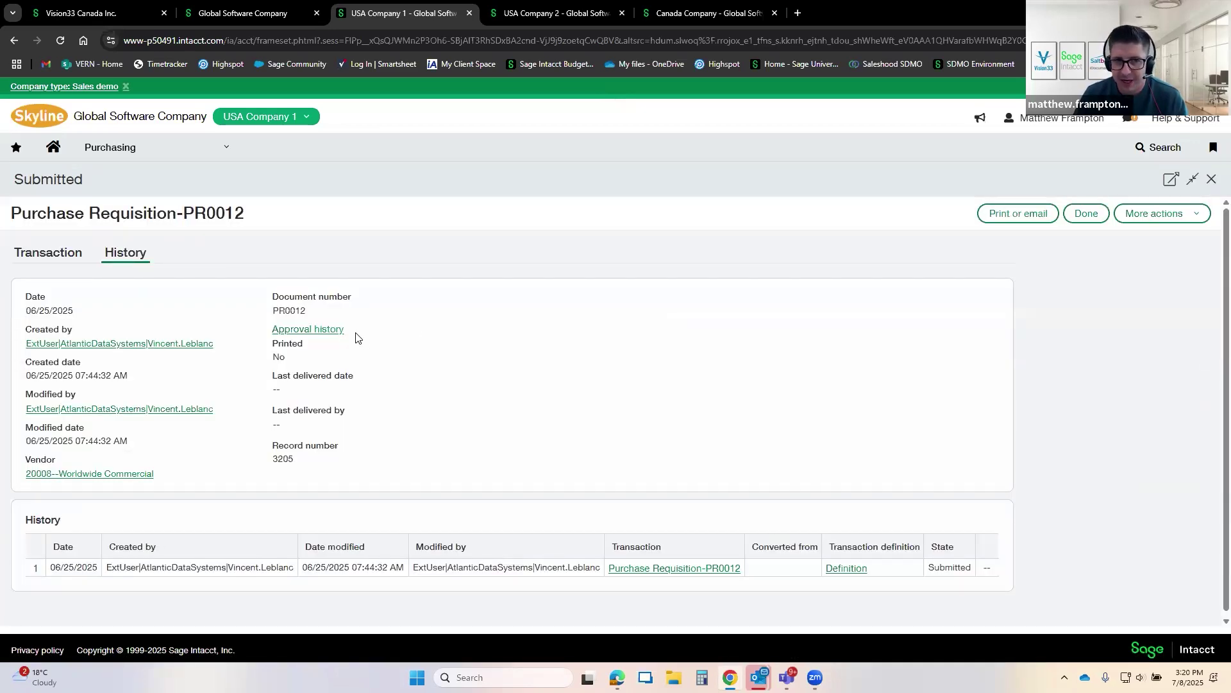
pyautogui.moveTo(346, 331); pyautogui.dragTo(283, 333)
pyautogui.click(364, 346)
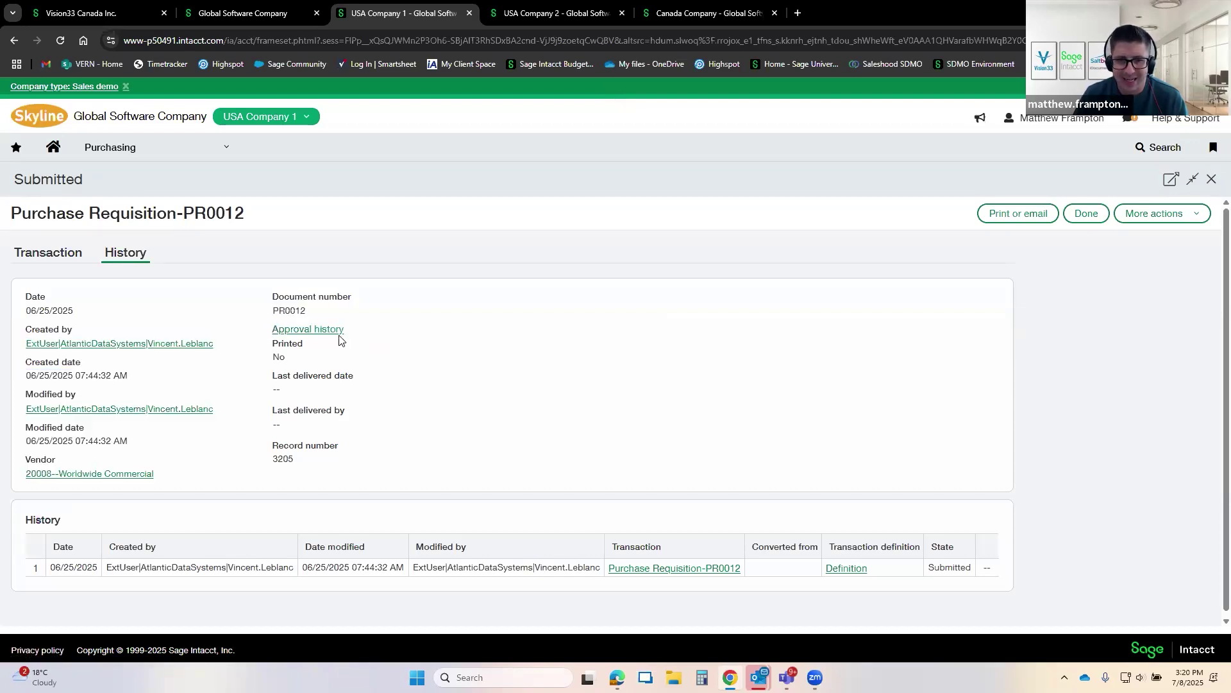
# Step: View the submitted requisition's approval history at full size, review its approval steps and approvers, and return to the requisition list
pyautogui.click(334, 331)
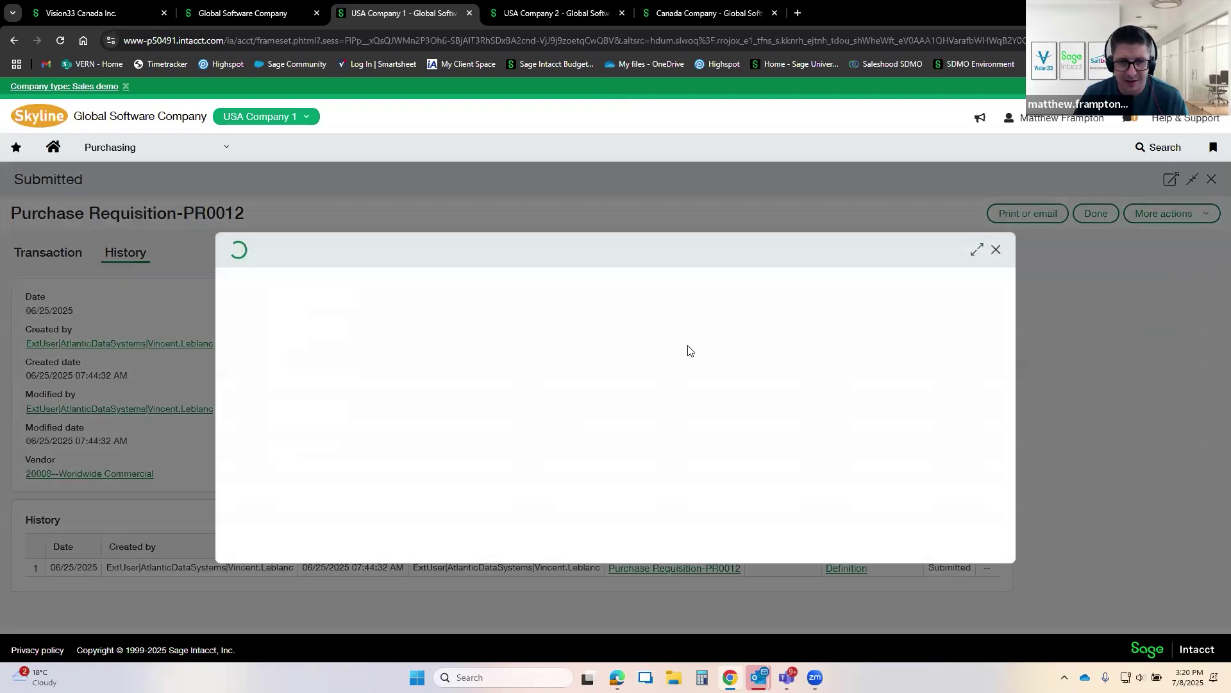
pyautogui.click(978, 251)
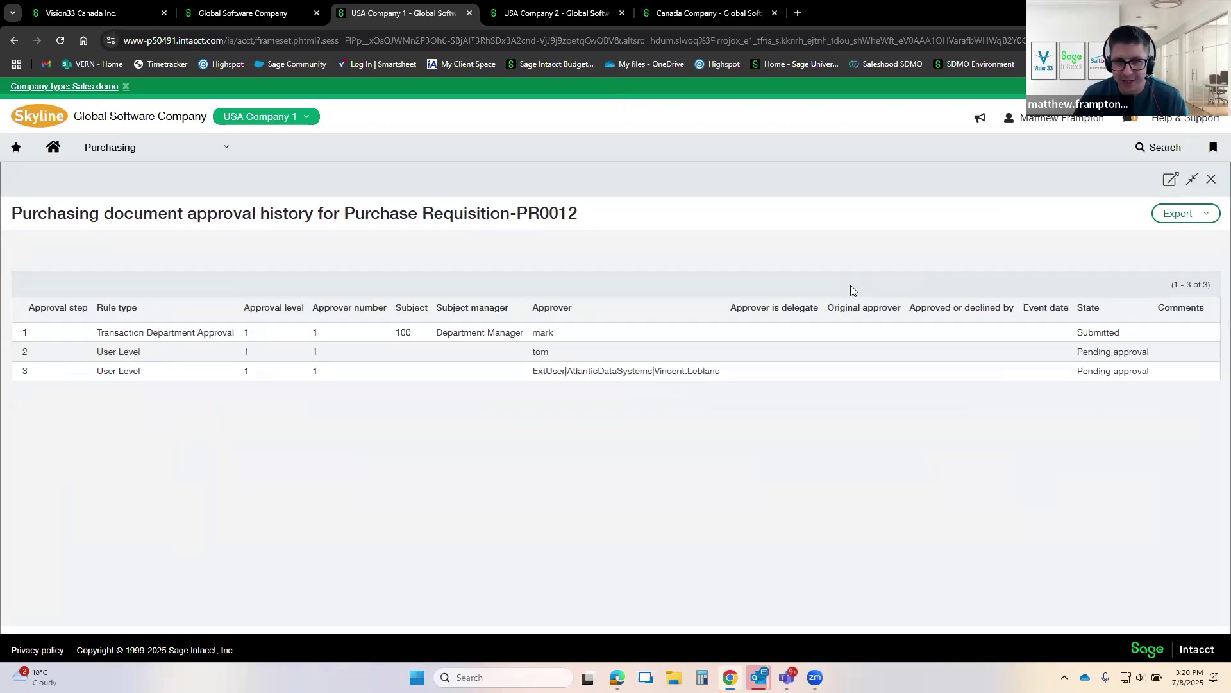
pyautogui.moveTo(220, 334); pyautogui.dragTo(558, 355)
pyautogui.click(550, 356)
pyautogui.click(699, 367)
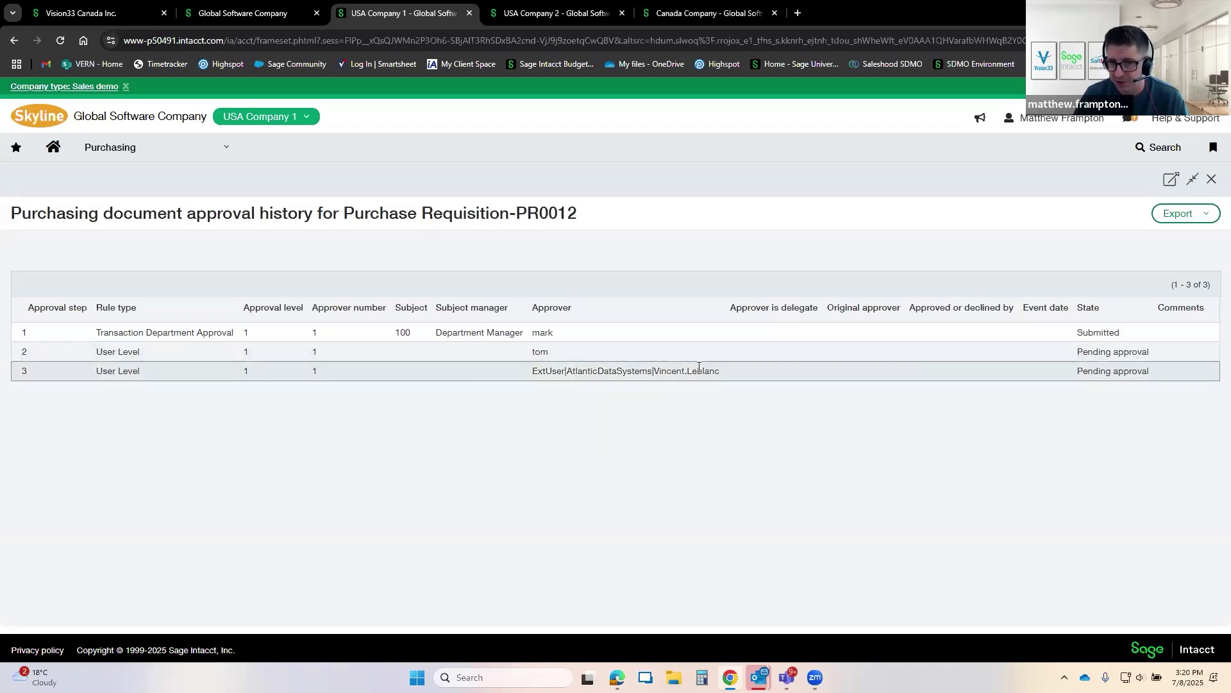
pyautogui.moveTo(639, 371); pyautogui.dragTo(715, 371)
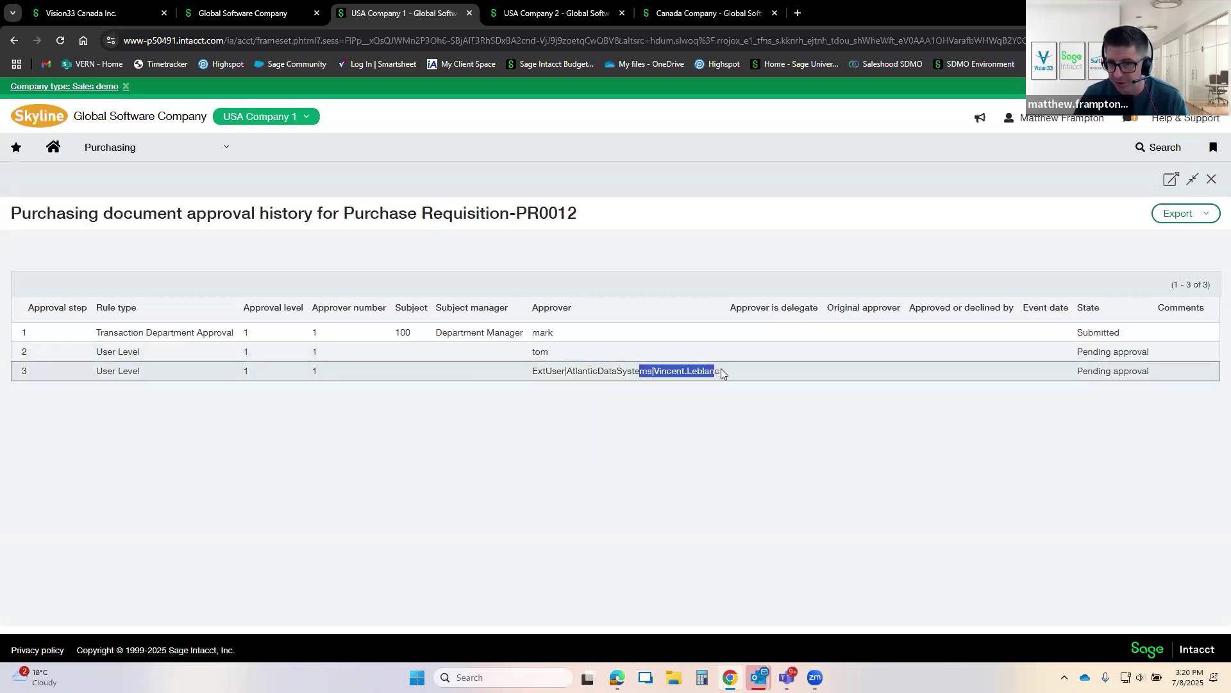
pyautogui.click(1213, 182)
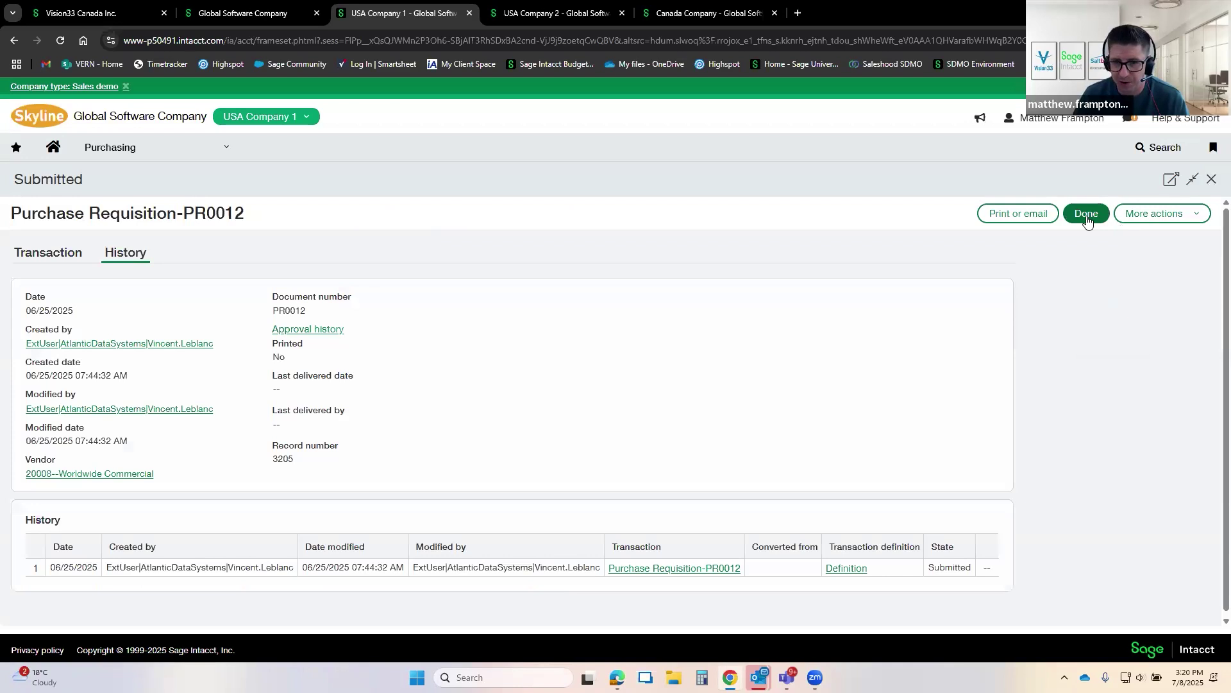
pyautogui.click(1086, 215)
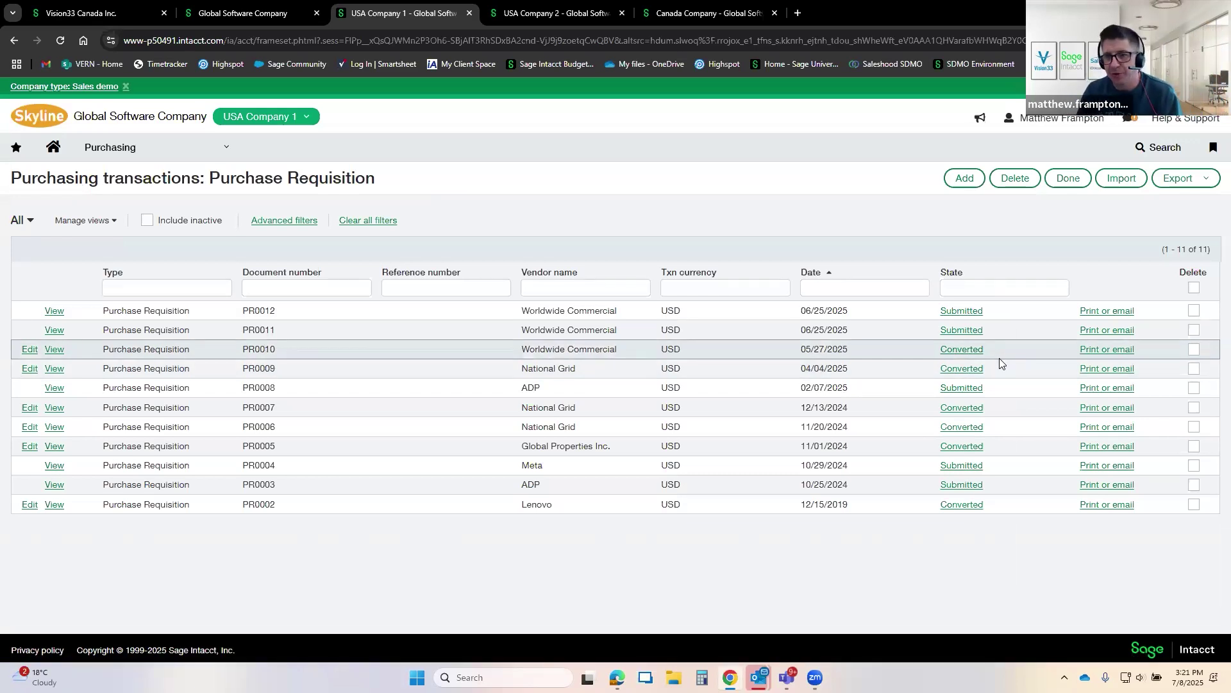
# Step: Open the history of the converted National Grid requisition dated 04/04/2025 and trace its conversion to purchase order and vendor invoice
pyautogui.click(959, 368)
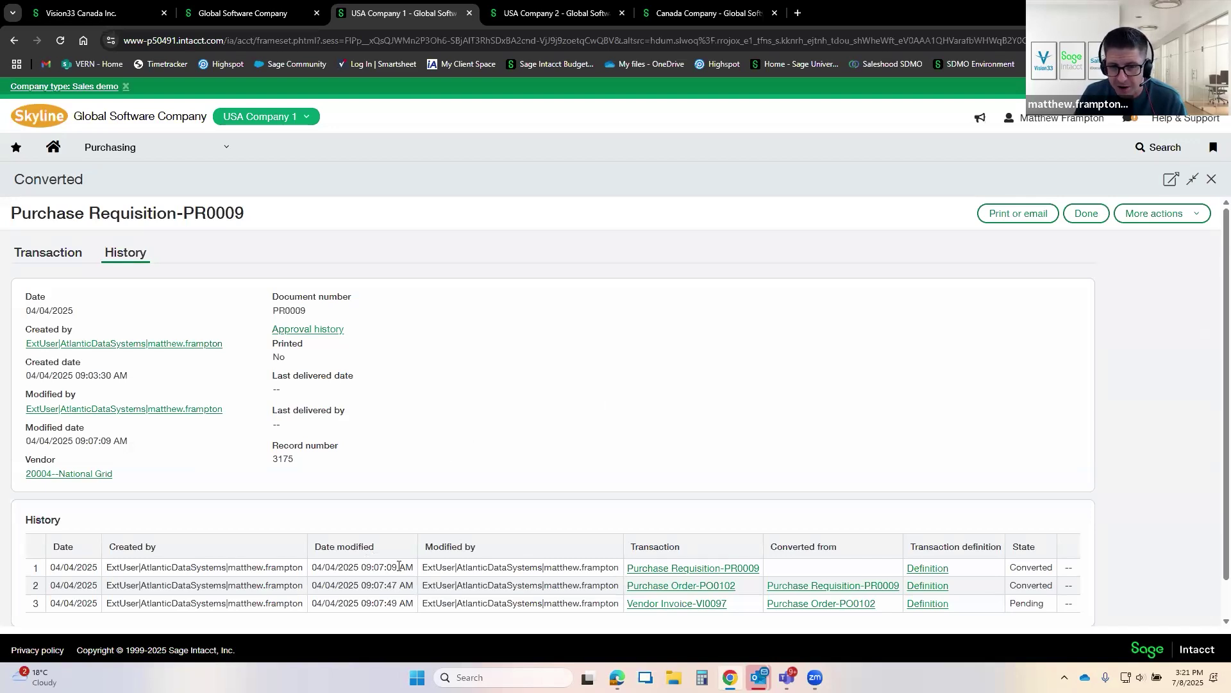
pyautogui.moveTo(218, 215); pyautogui.dragTo(206, 215)
pyautogui.moveTo(157, 574); pyautogui.dragTo(772, 570)
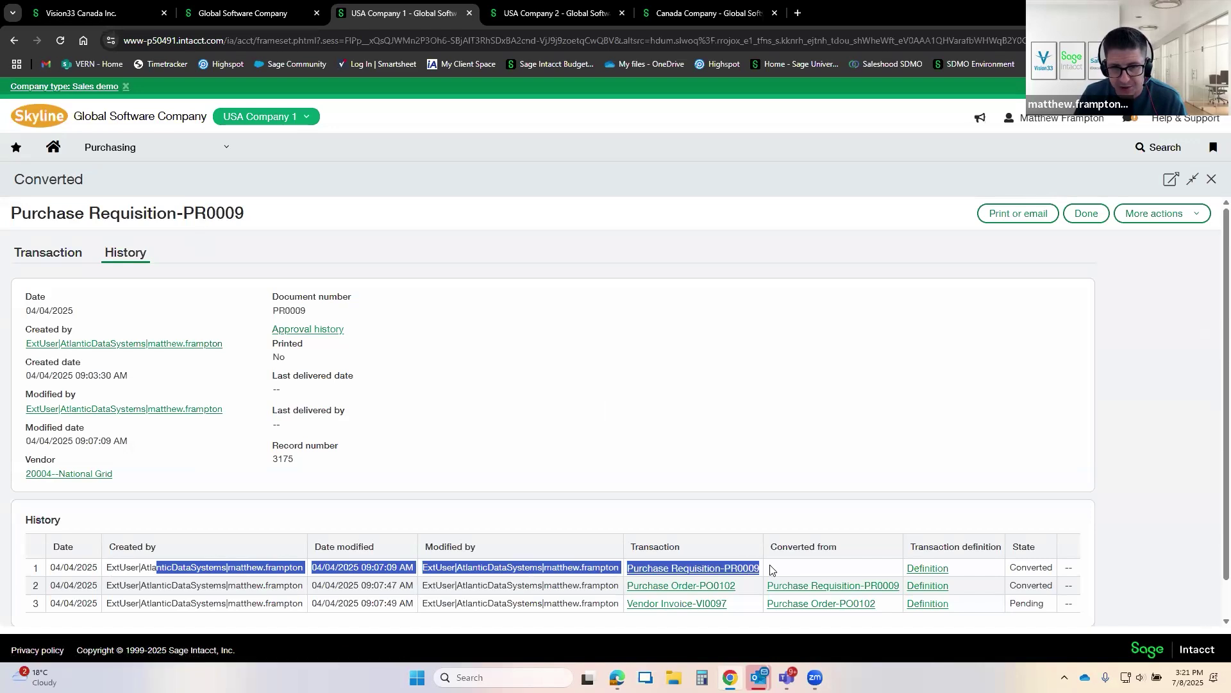
pyautogui.moveTo(51, 568); pyautogui.dragTo(785, 590)
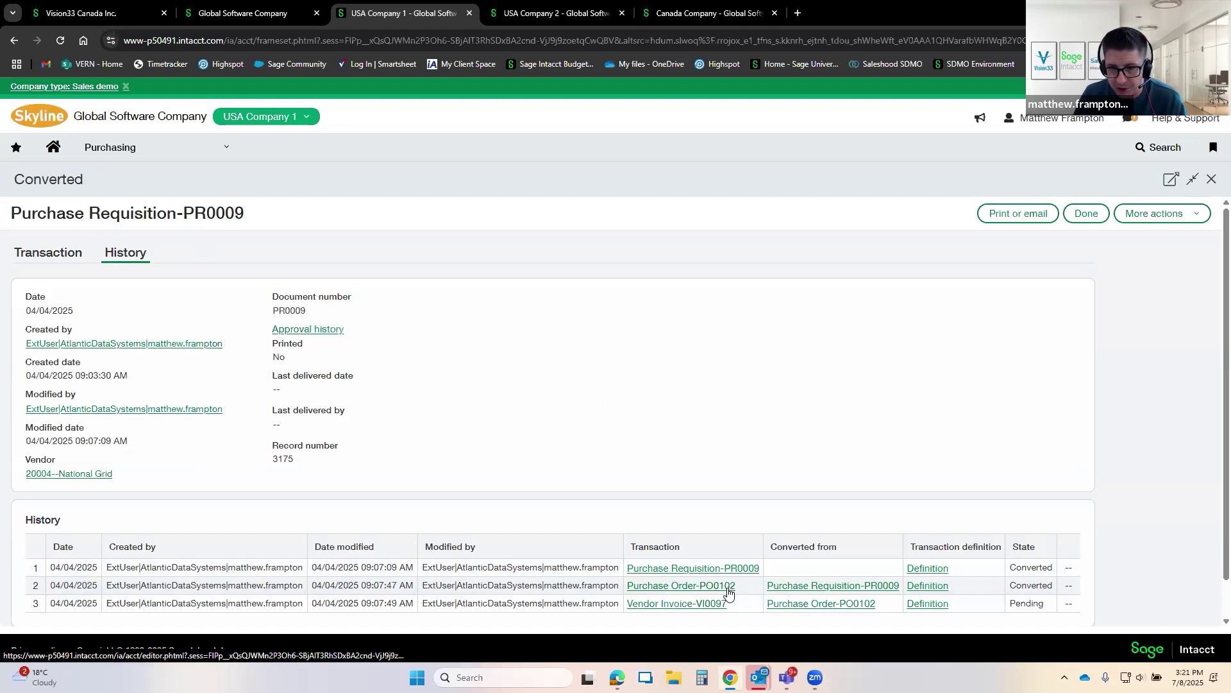
pyautogui.doubleClick(68, 603)
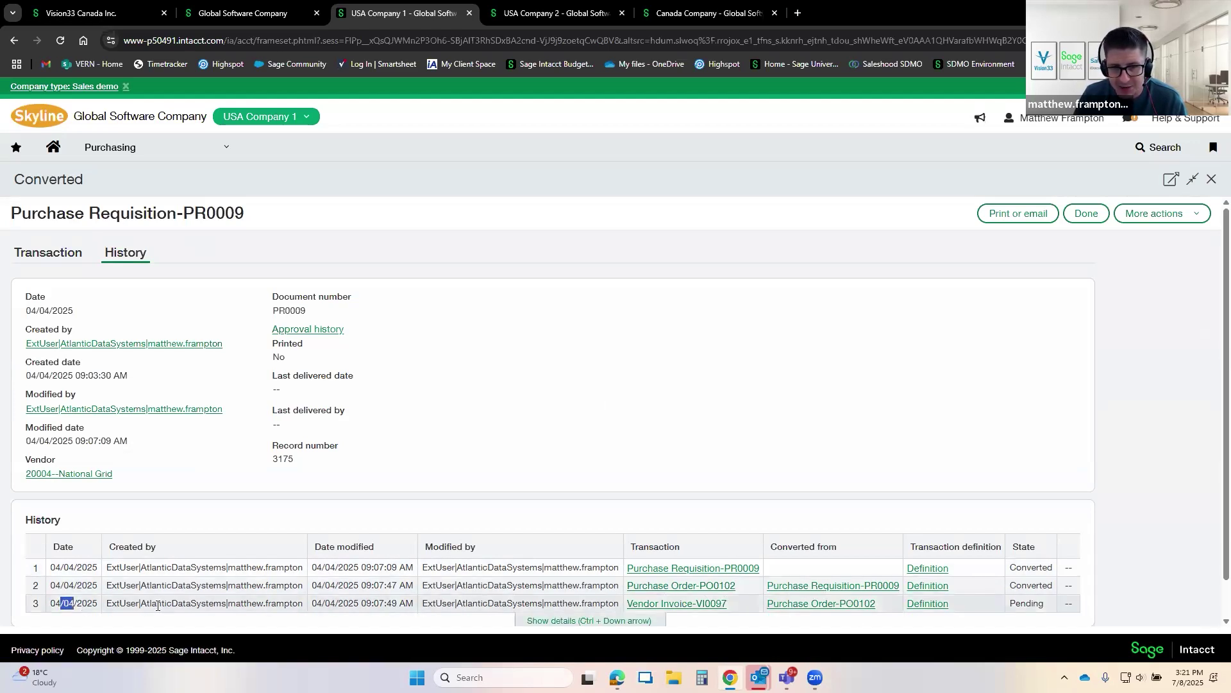
pyautogui.click(734, 610)
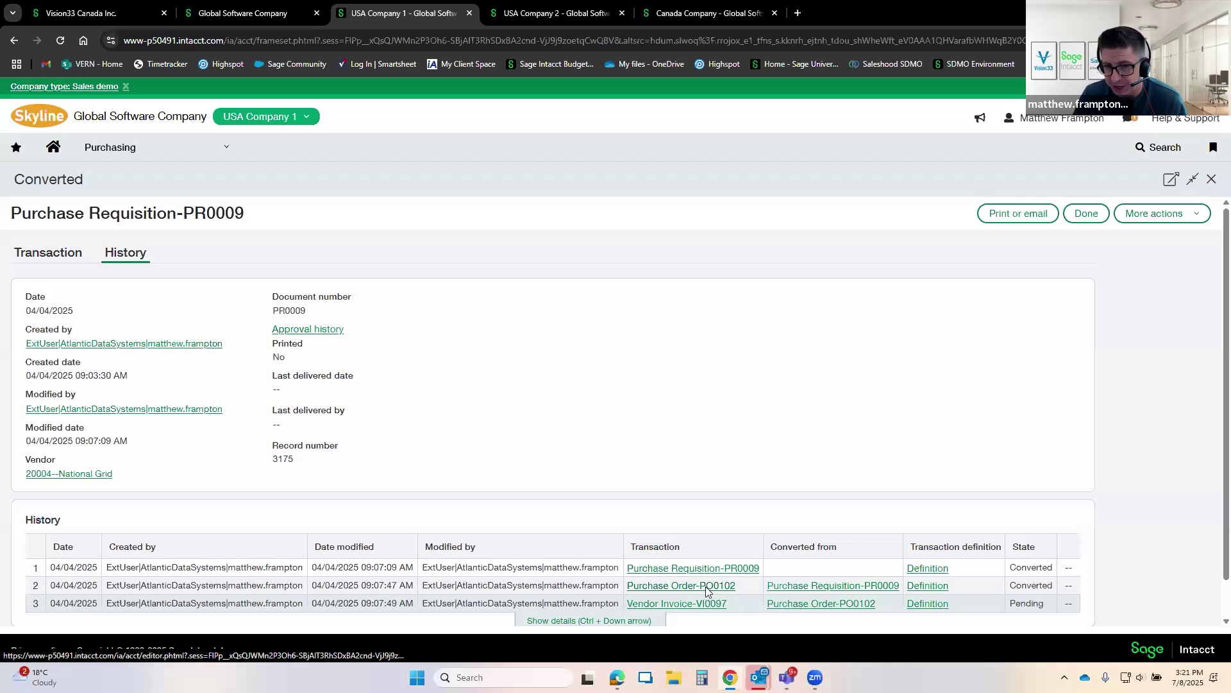
# Step: Open the linked transactions from the requisition's history, view the vendor invoice at full size, and close it
pyautogui.click(726, 568)
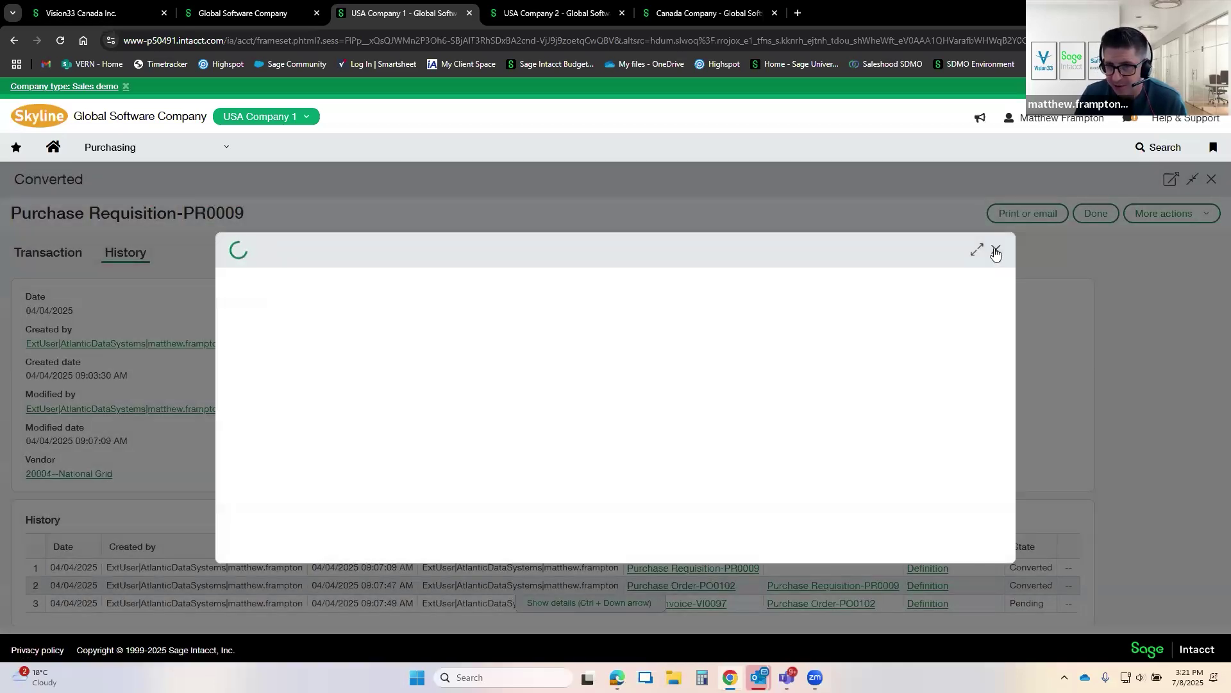
pyautogui.scroll(-5, 891, 327)
pyautogui.scroll(-3, 892, 326)
pyautogui.click(997, 251)
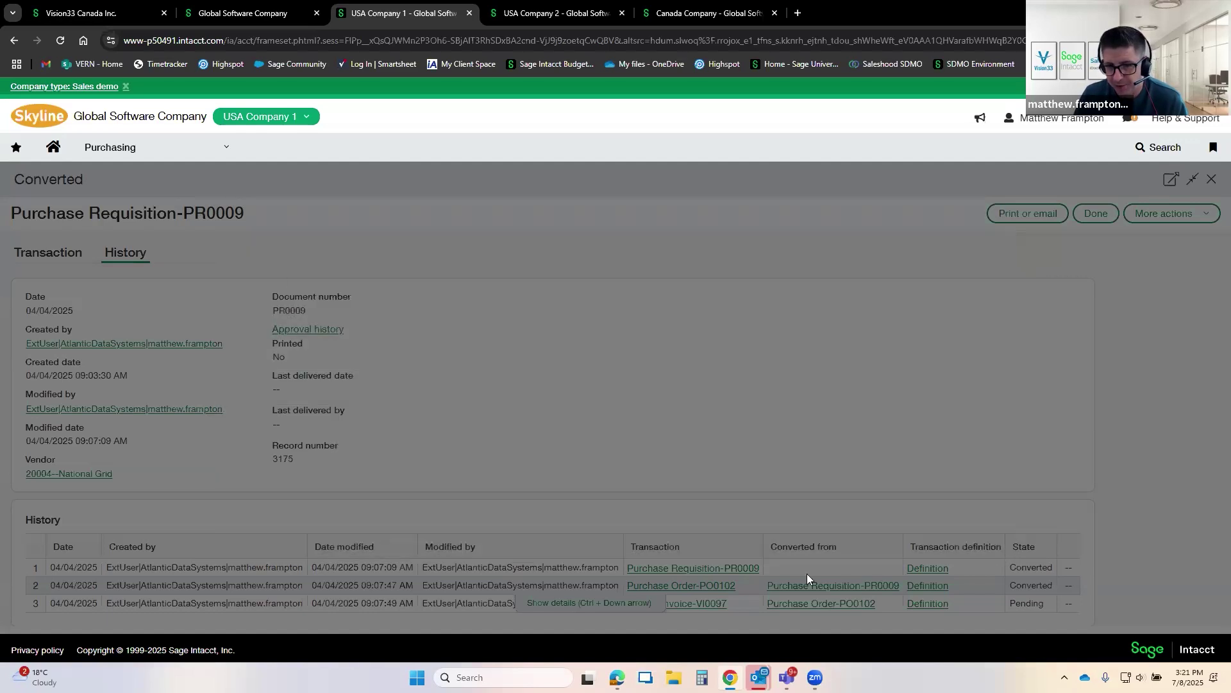
pyautogui.click(713, 602)
pyautogui.click(975, 252)
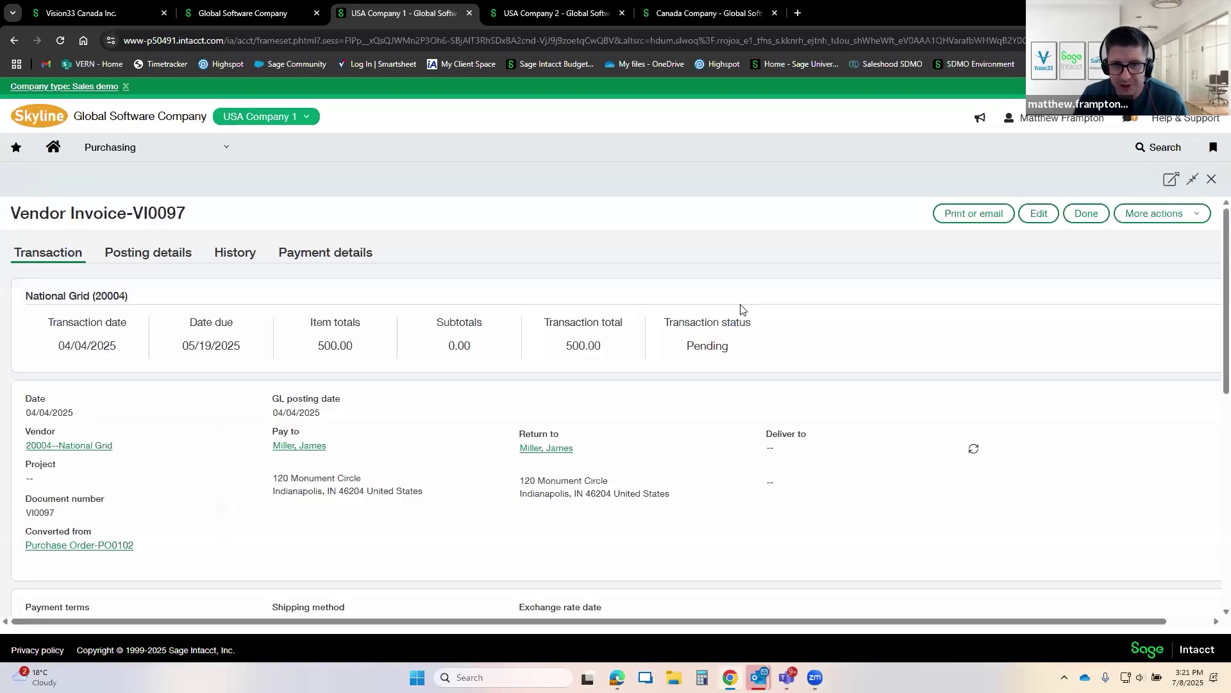
pyautogui.scroll(-3, 741, 310)
pyautogui.click(1212, 179)
# Step: Open the National Grid requisition's approval history at full size and review the approver assigned to each step
pyautogui.moveTo(321, 347); pyautogui.dragTo(274, 331)
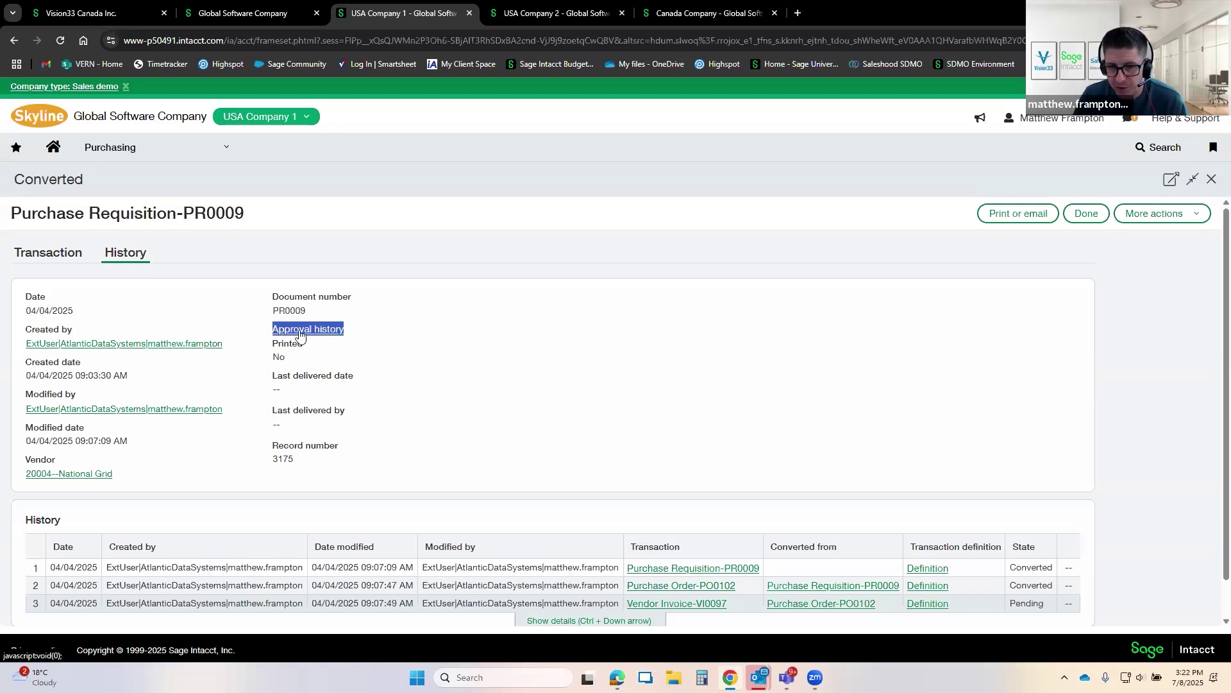
pyautogui.click(389, 339)
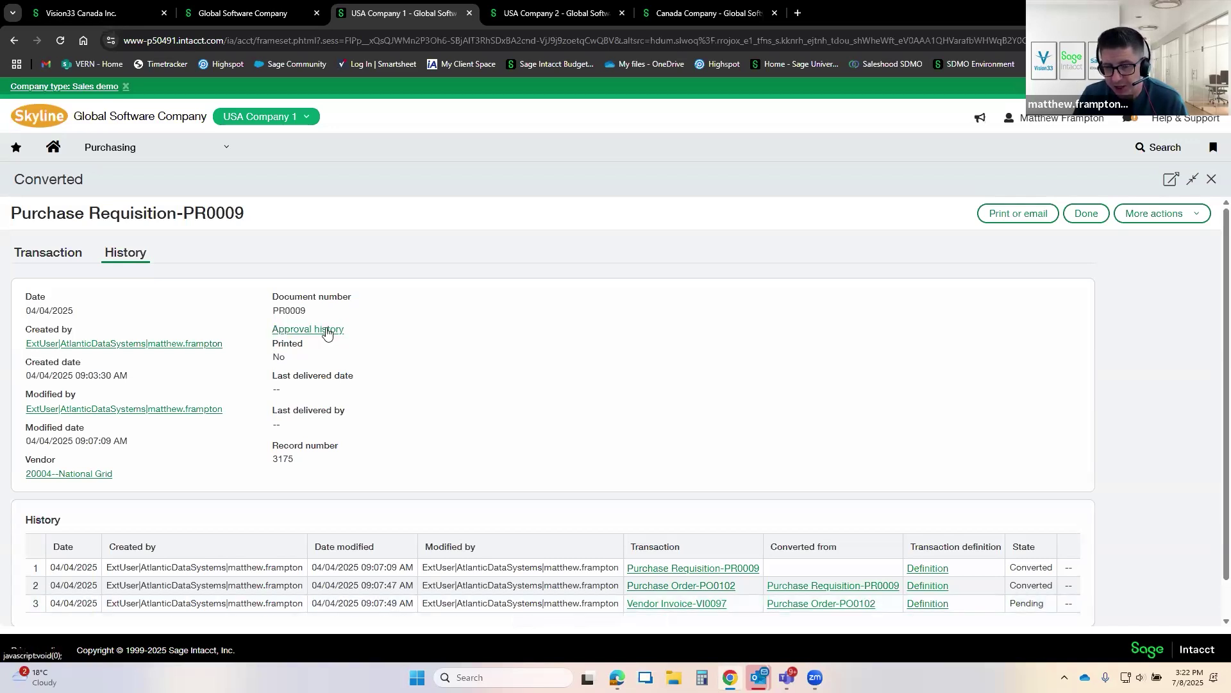
pyautogui.click(326, 329)
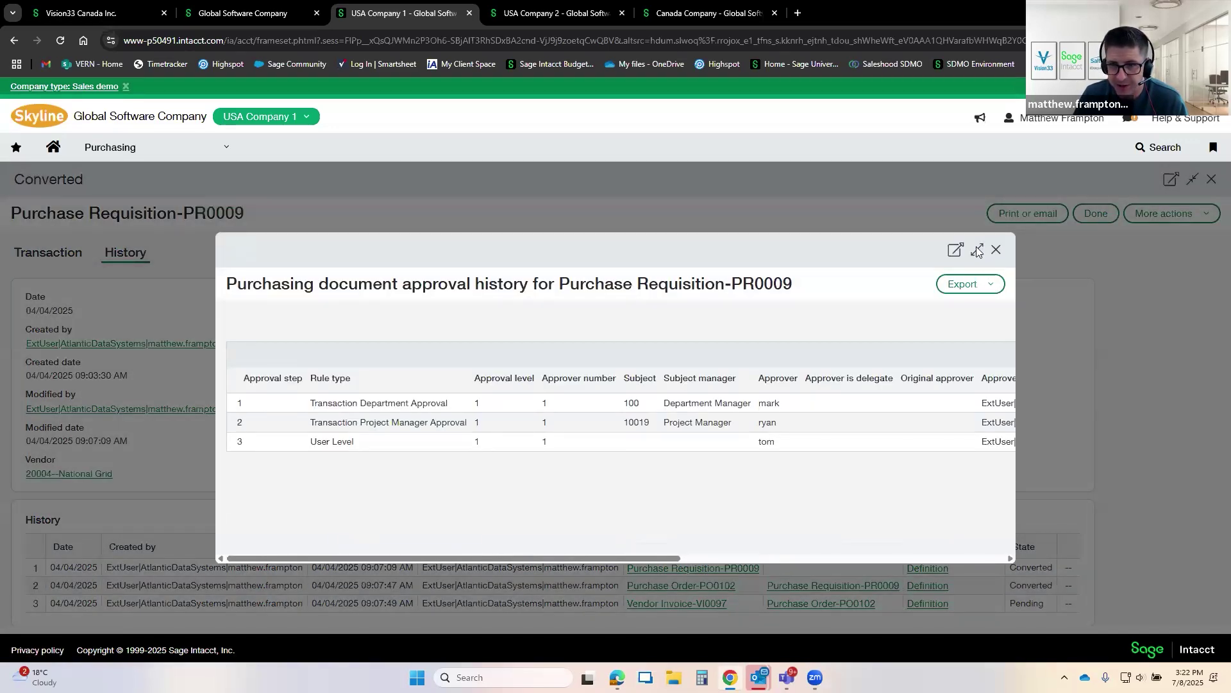
pyautogui.click(978, 251)
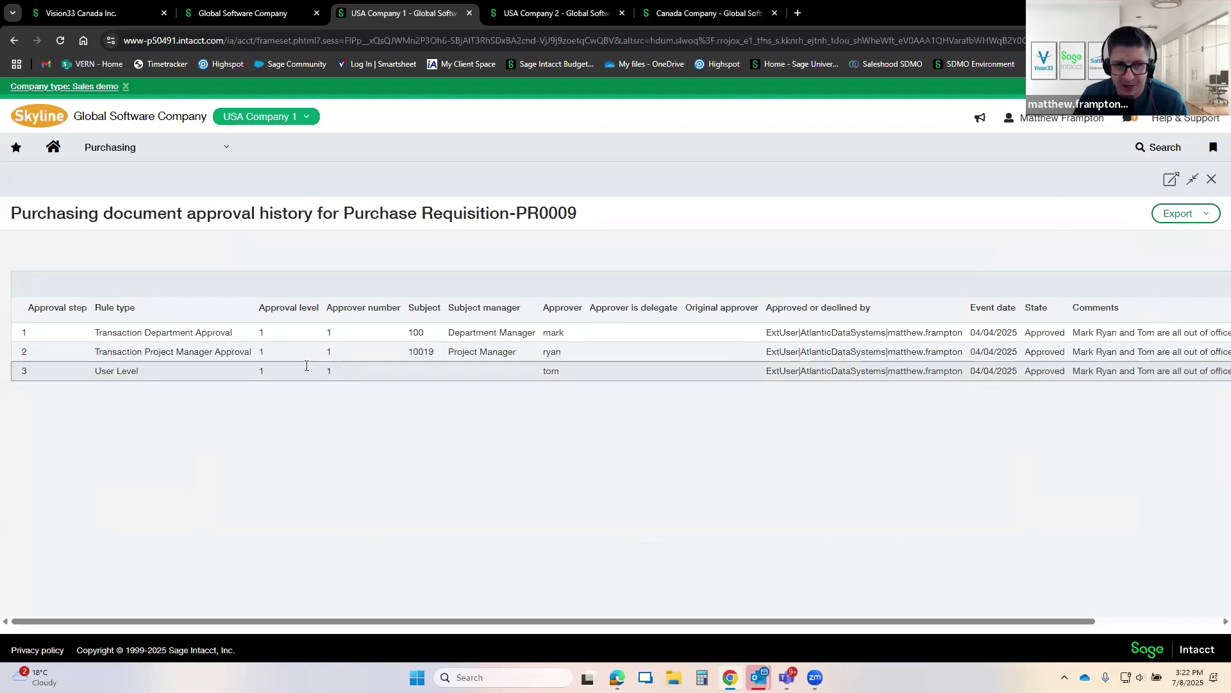
pyautogui.doubleClick(545, 332)
pyautogui.moveTo(449, 333); pyautogui.dragTo(569, 372)
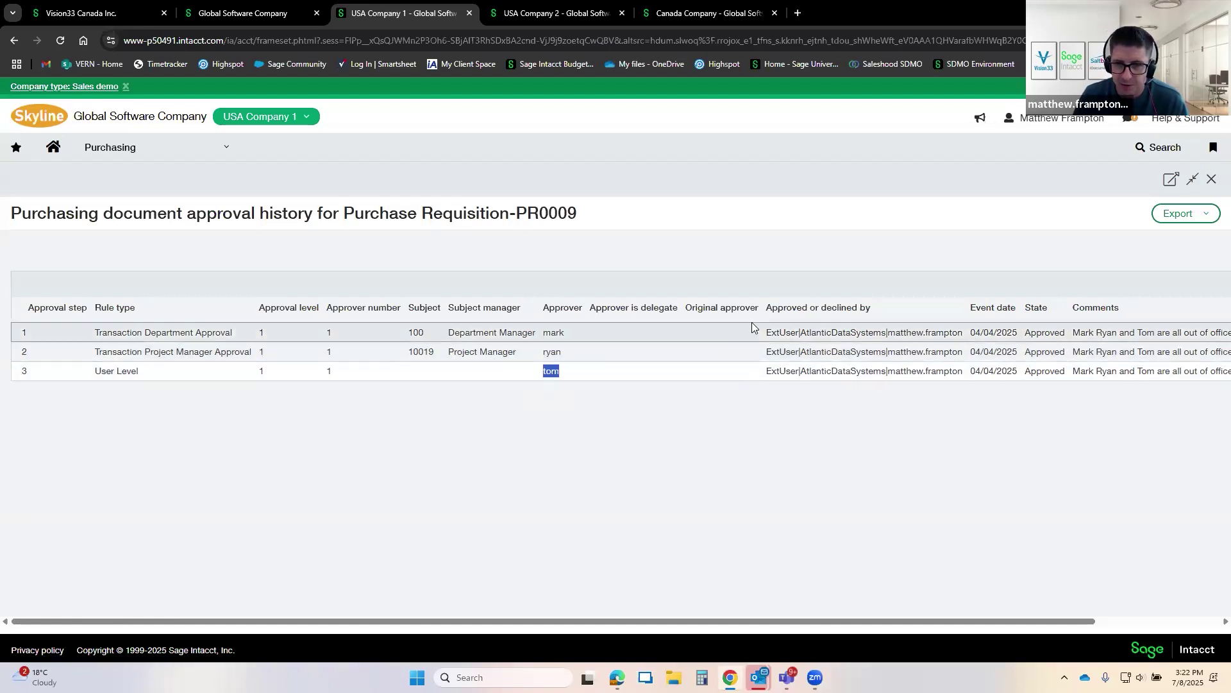
# Step: Check who acted on each approval step in the Approved or declined by column
pyautogui.moveTo(766, 333); pyautogui.dragTo(901, 350)
pyautogui.moveTo(825, 336); pyautogui.dragTo(772, 334)
pyautogui.click(843, 363)
pyautogui.moveTo(843, 368); pyautogui.dragTo(935, 330)
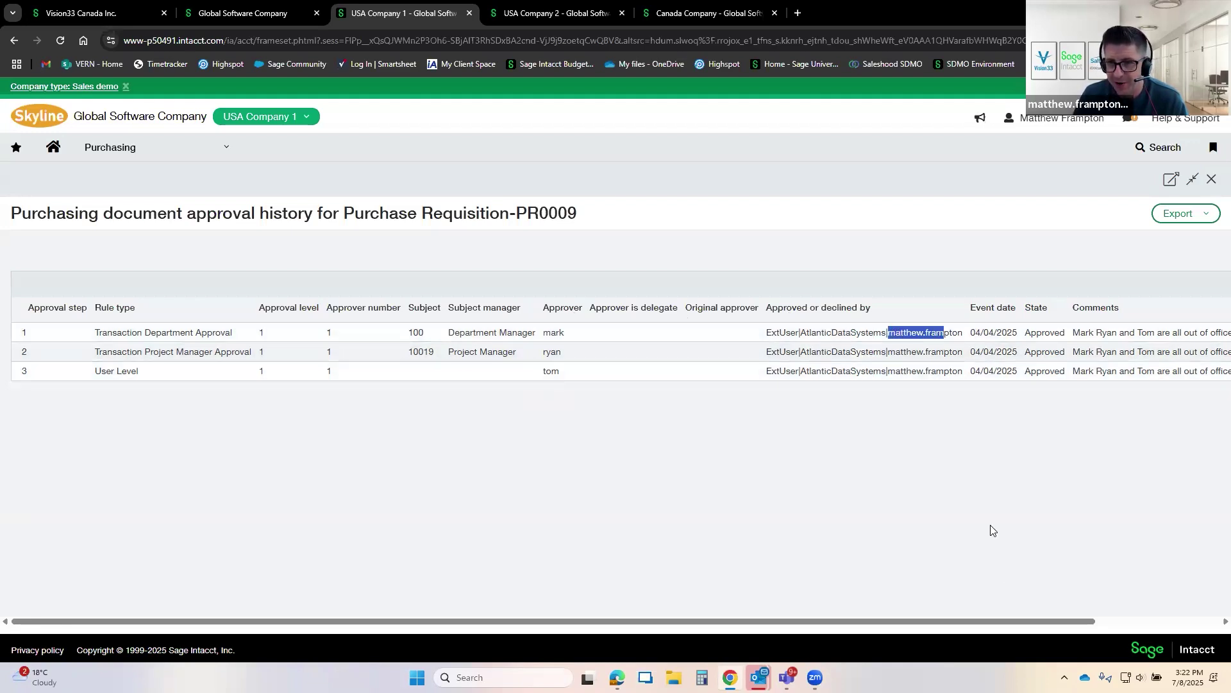
# Step: Review the comments recorded for each approval step alongside the user who approved it
pyautogui.moveTo(1004, 624); pyautogui.dragTo(1141, 600)
pyautogui.click(934, 343)
pyautogui.moveTo(933, 330); pyautogui.dragTo(1067, 353)
pyautogui.moveTo(1215, 371); pyautogui.dragTo(945, 338)
pyautogui.click(945, 338)
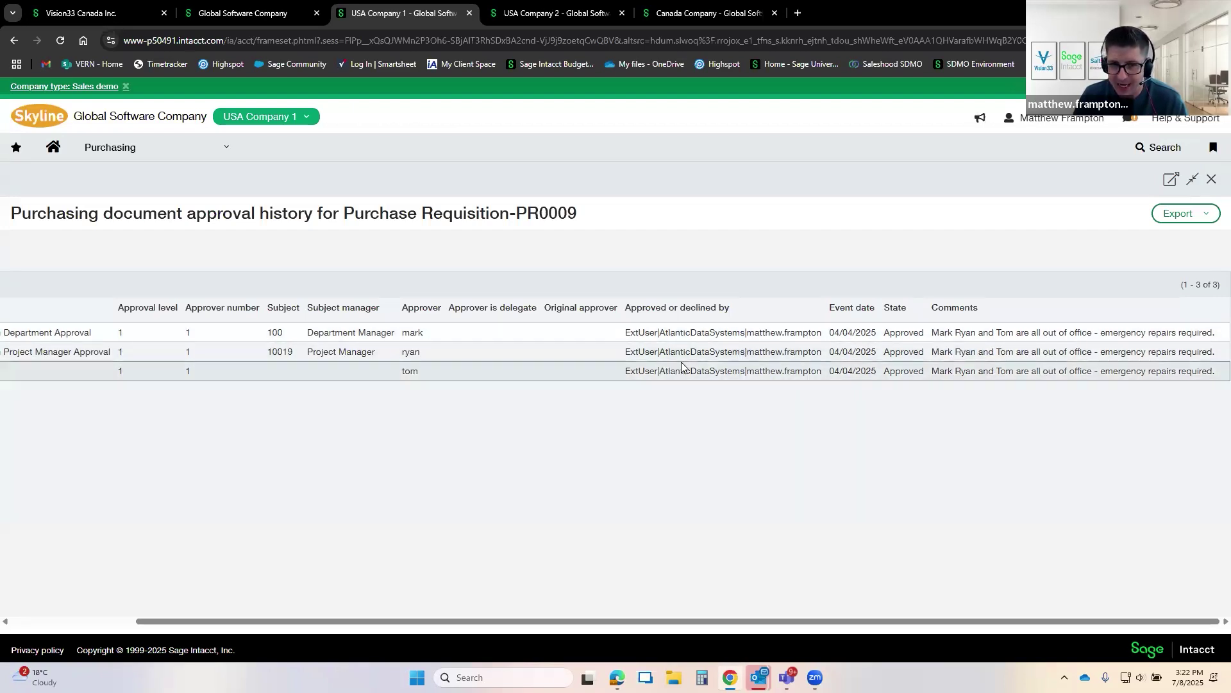
pyautogui.moveTo(691, 351)
pyautogui.mouseDown()
pyautogui.moveTo(743, 352)
pyautogui.moveTo(739, 370)
pyautogui.moveTo(770, 333)
pyautogui.moveTo(776, 350)
pyautogui.moveTo(755, 370)
pyautogui.mouseUp()
pyautogui.moveTo(910, 370); pyautogui.dragTo(1014, 332)
pyautogui.click(983, 329)
pyautogui.click(1006, 329)
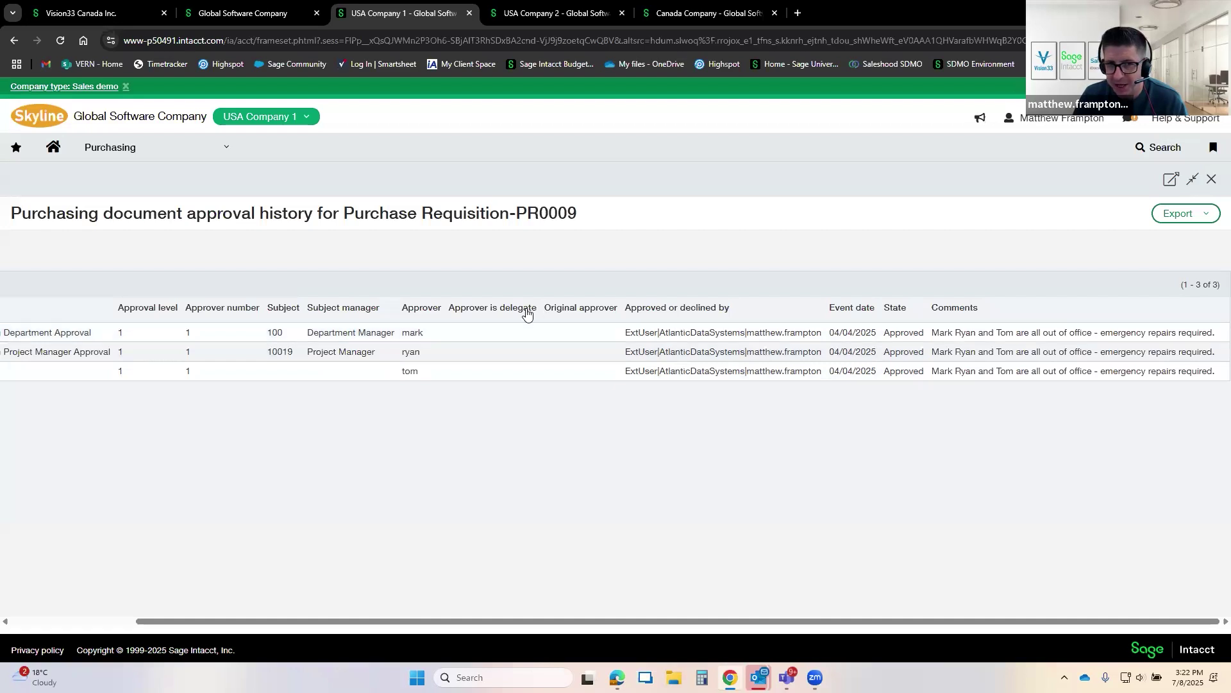
# Step: Examine the Approver is delegate column, close the approval history, and return to the purchase requisition list
pyautogui.moveTo(541, 308); pyautogui.dragTo(449, 316)
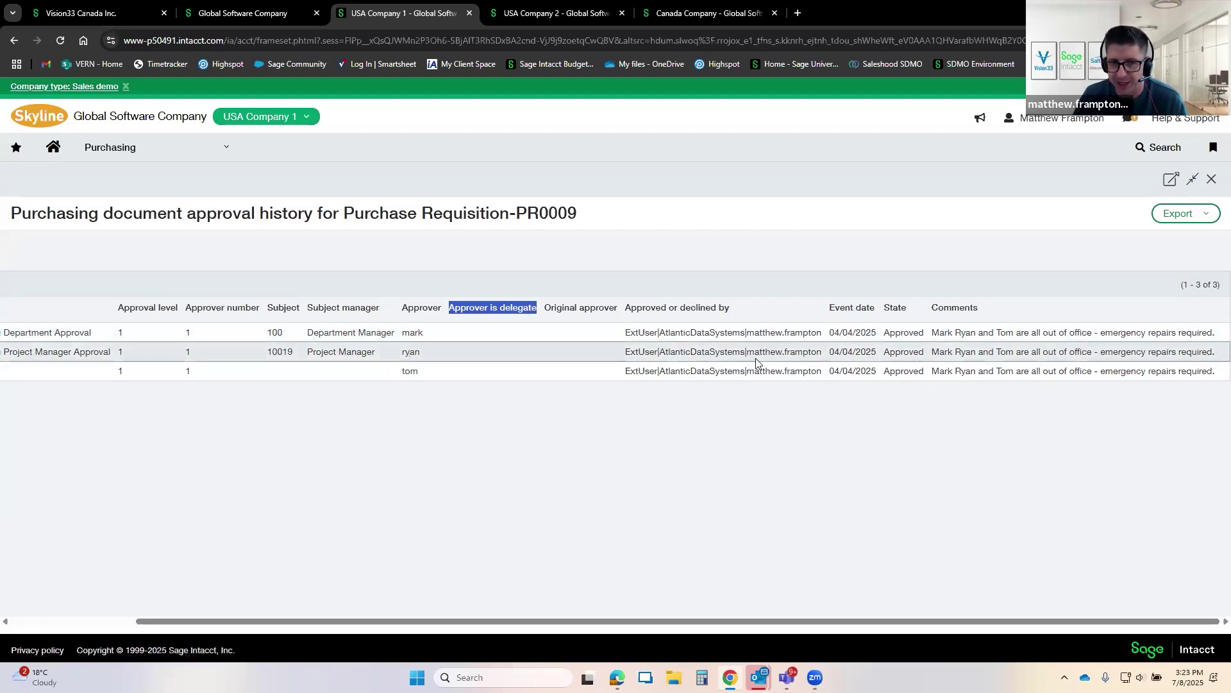
pyautogui.click(1211, 180)
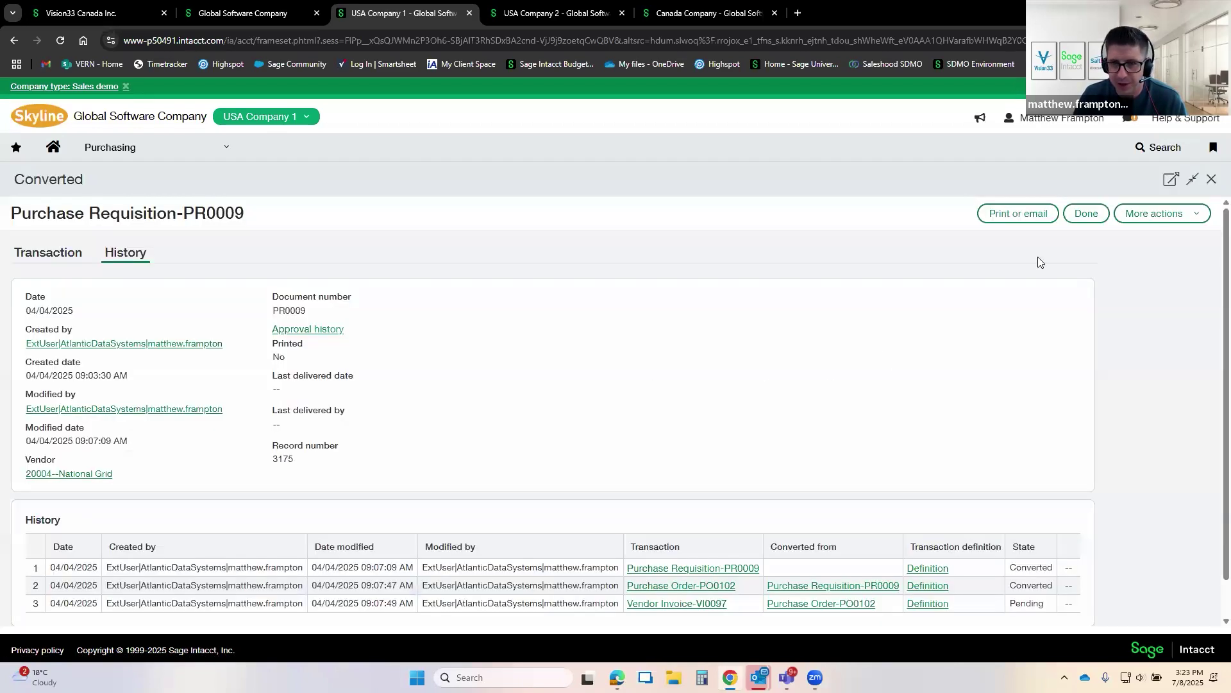
pyautogui.click(1086, 213)
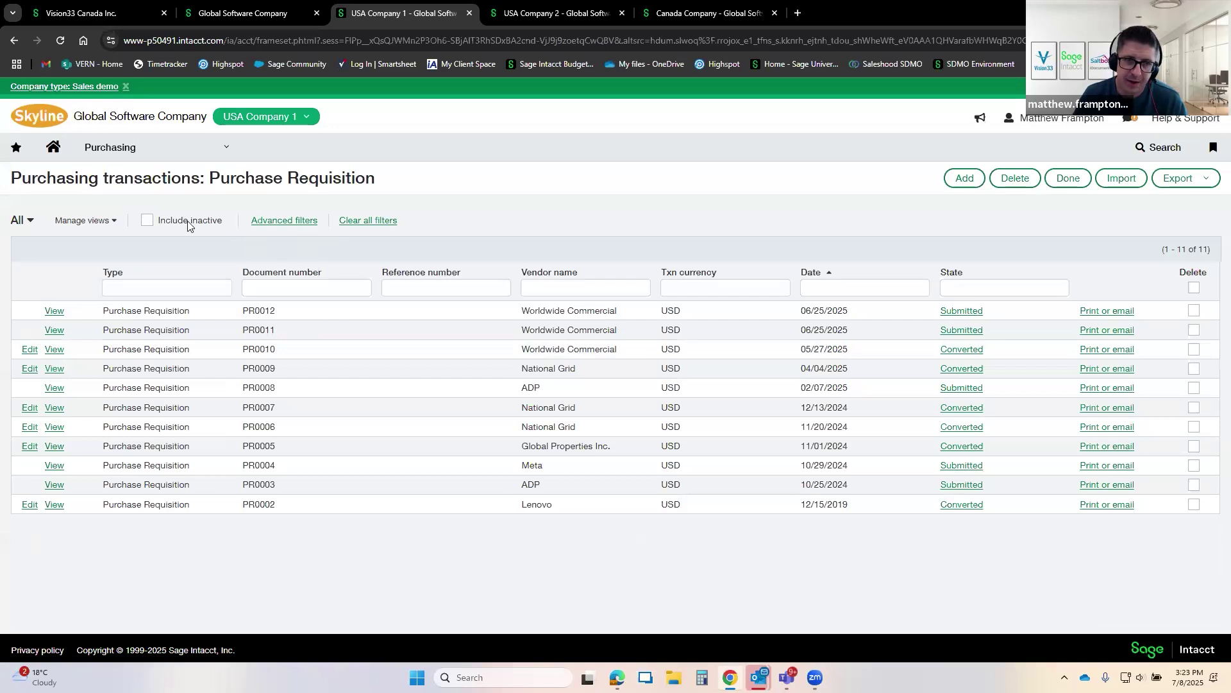
# Step: Open the Order Entry overview and review the sales quote, sales order and sales invoice tasks
pyautogui.click(224, 148)
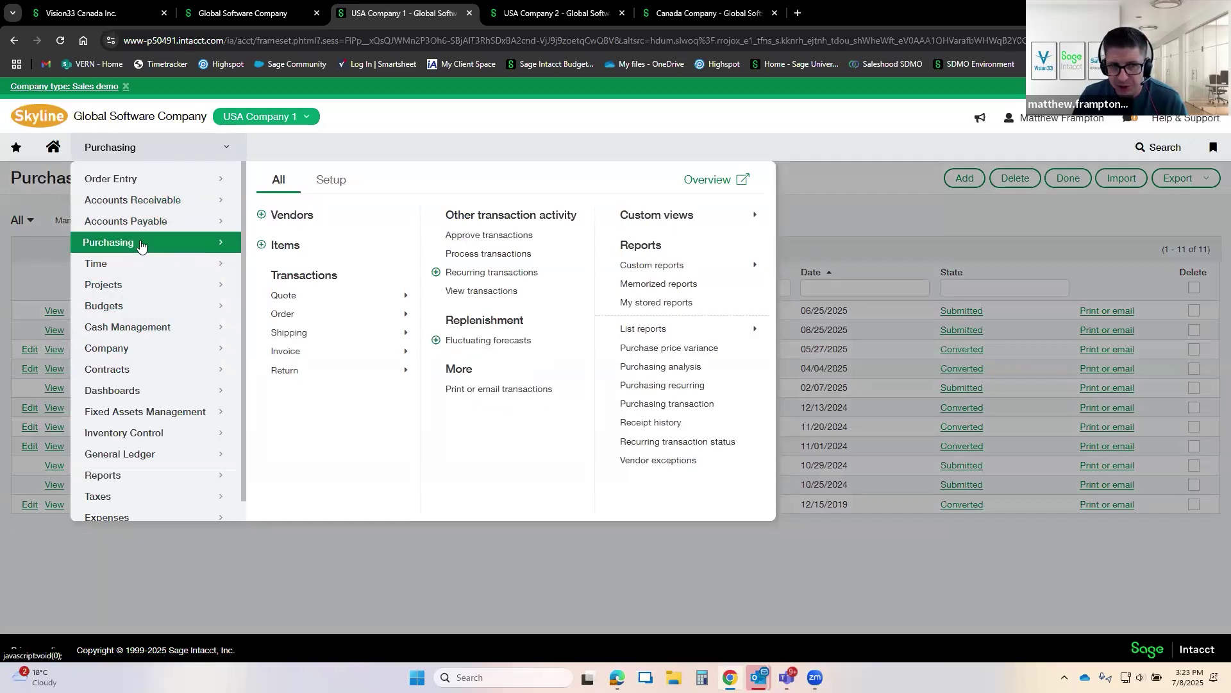
pyautogui.moveTo(164, 223)
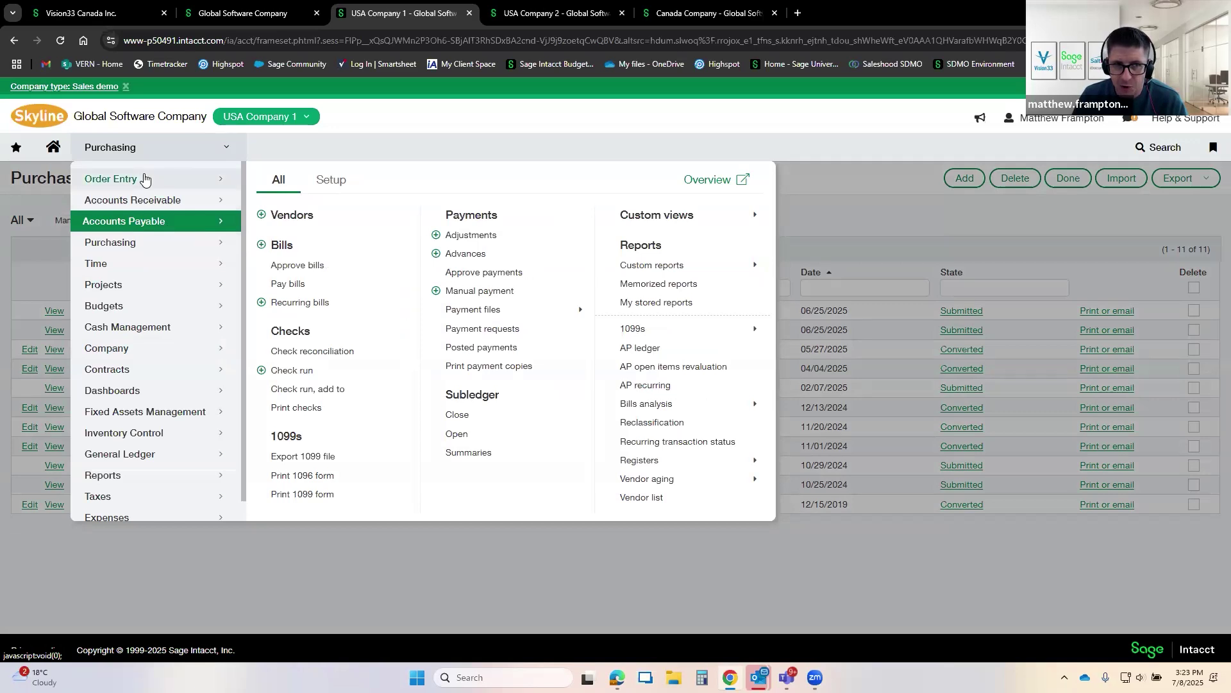
pyautogui.moveTo(150, 185)
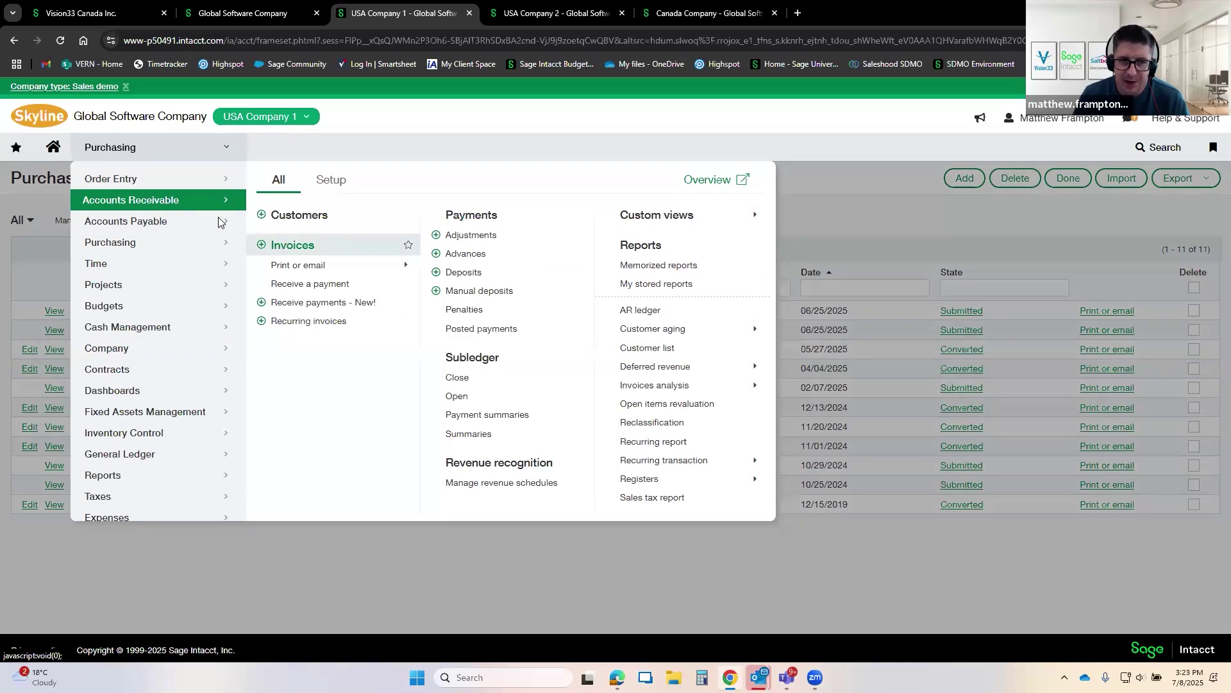
pyautogui.click(703, 181)
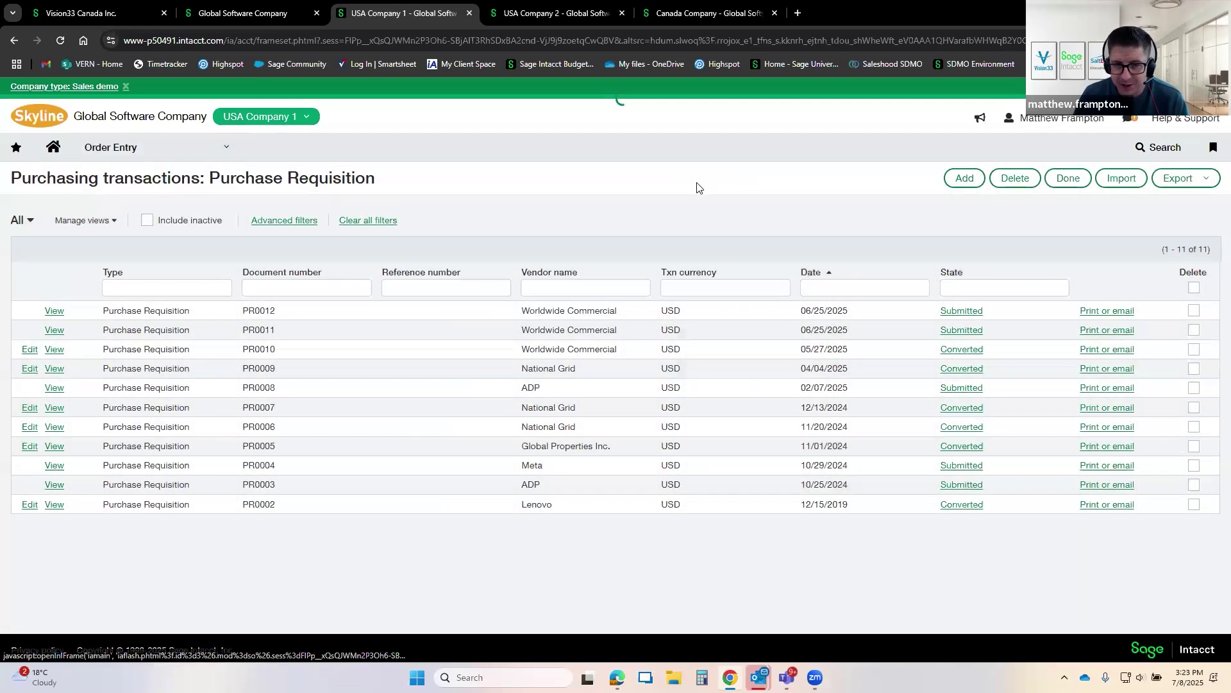
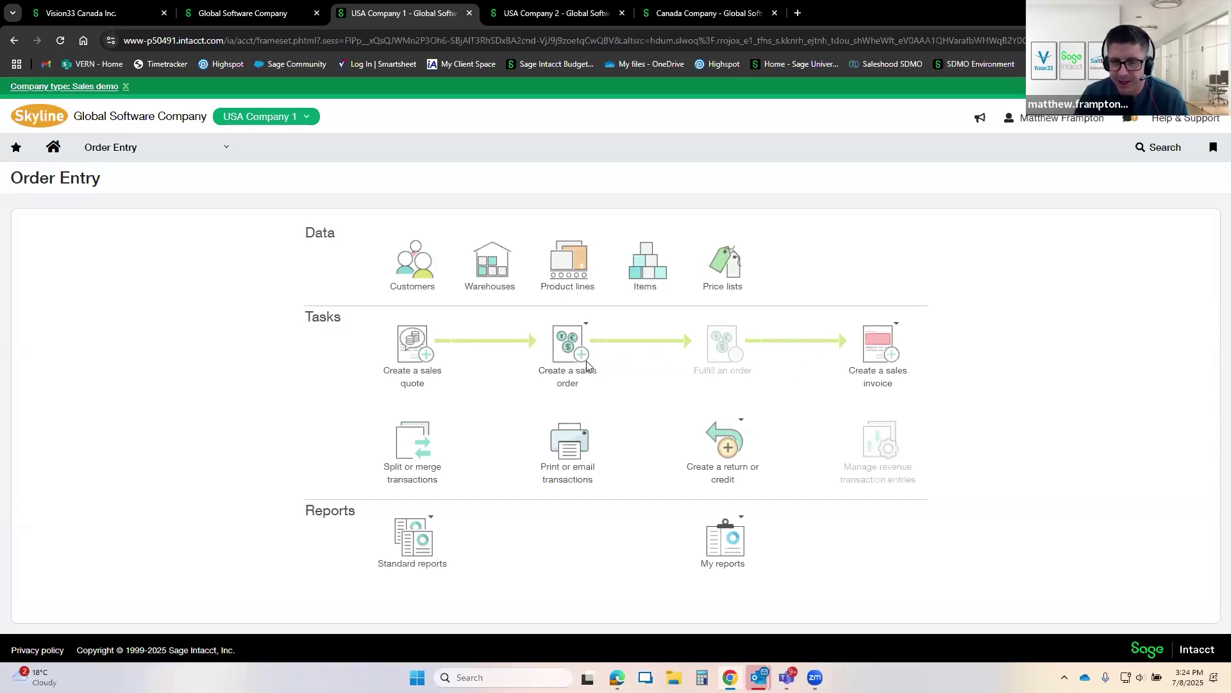
pyautogui.moveTo(549, 371); pyautogui.dragTo(583, 385)
pyautogui.click(581, 388)
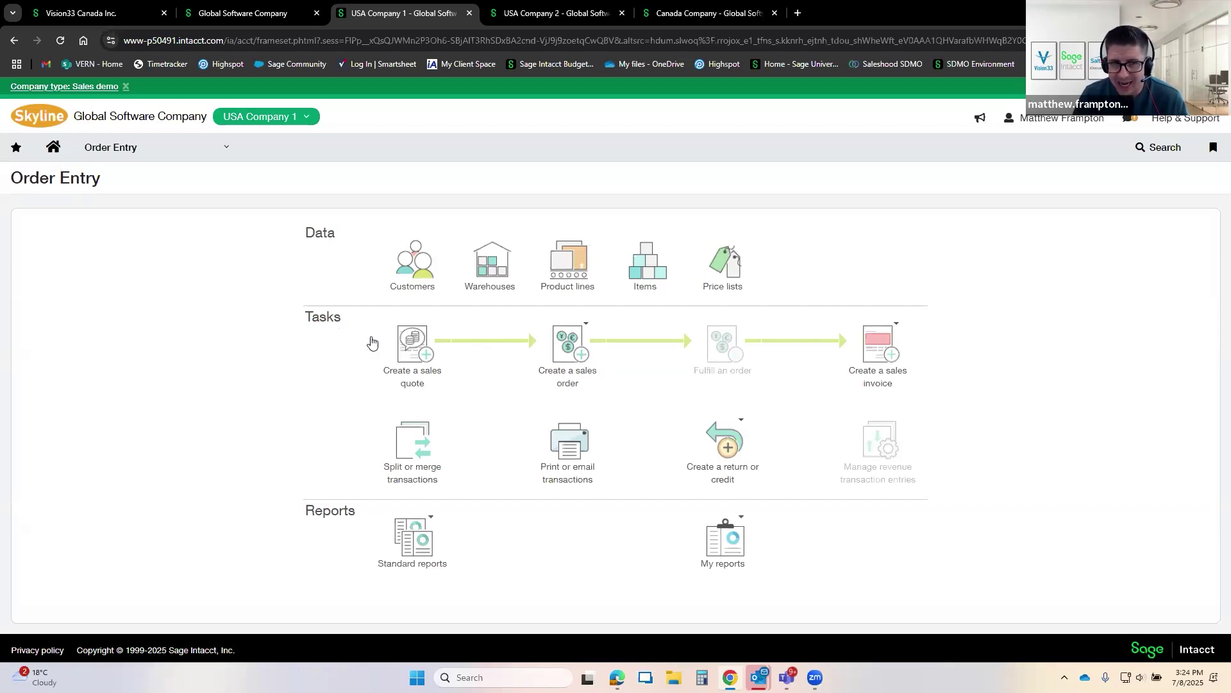
# Step: Open the Print or email documents page for Order Entry
pyautogui.click(228, 154)
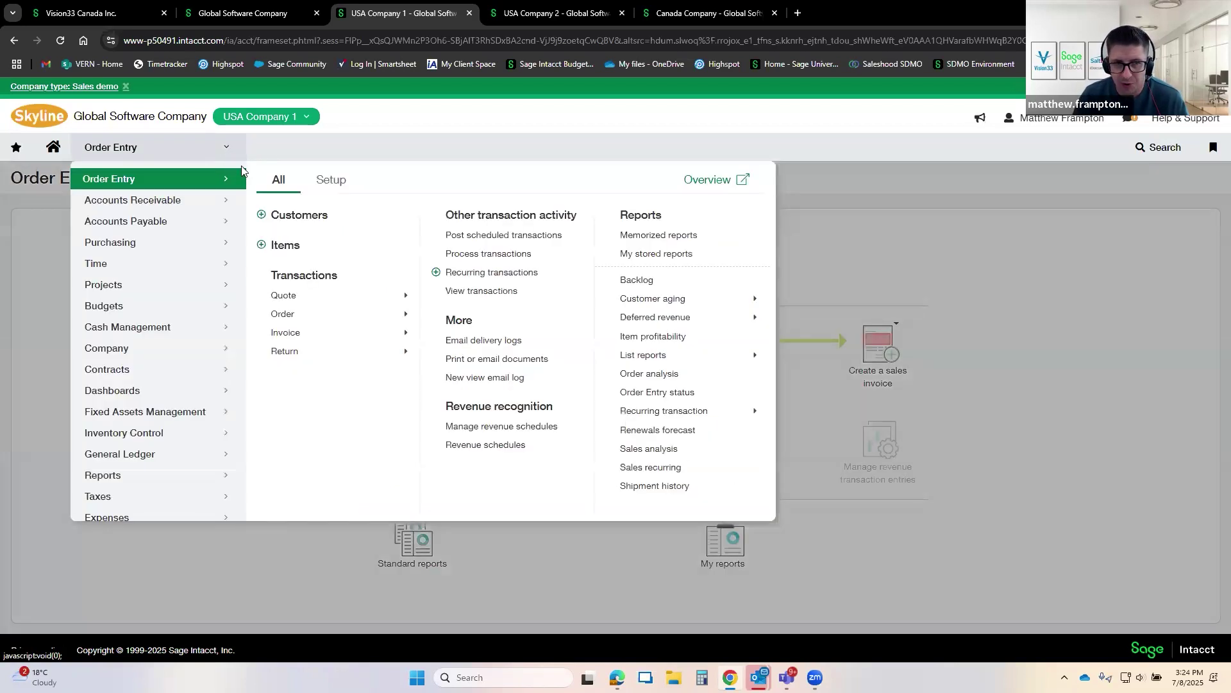
pyautogui.click(958, 355)
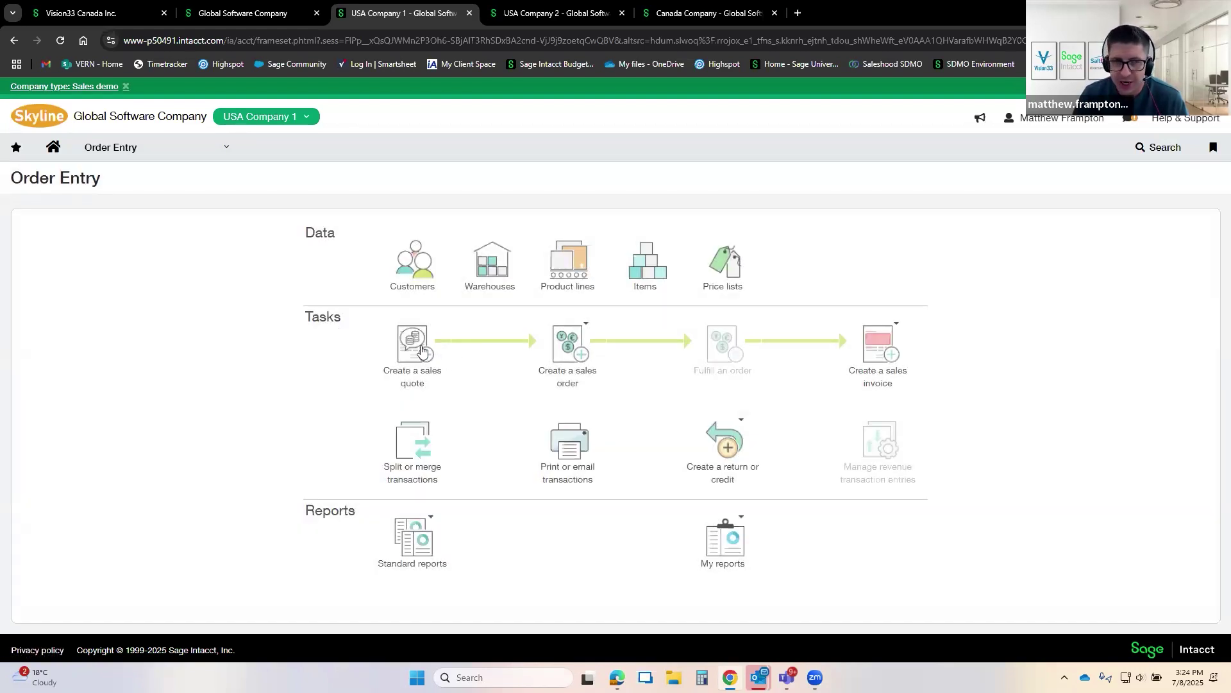
pyautogui.click(200, 157)
pyautogui.moveTo(187, 202)
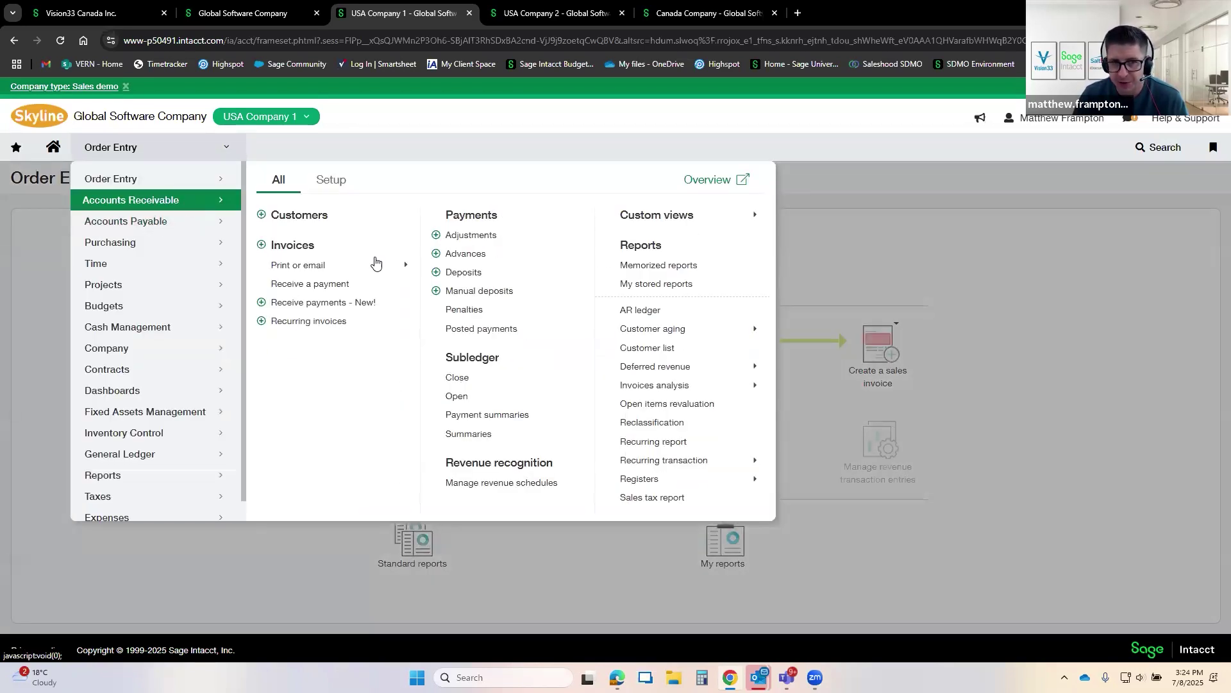
pyautogui.moveTo(398, 265)
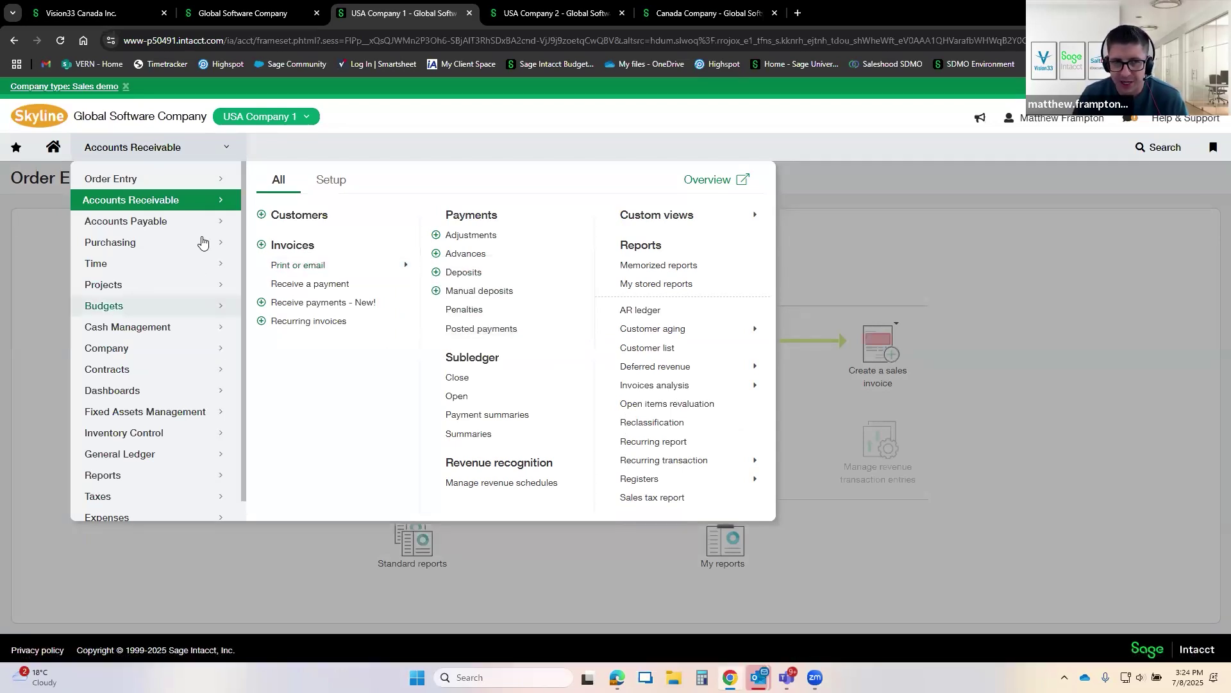
pyautogui.click(160, 181)
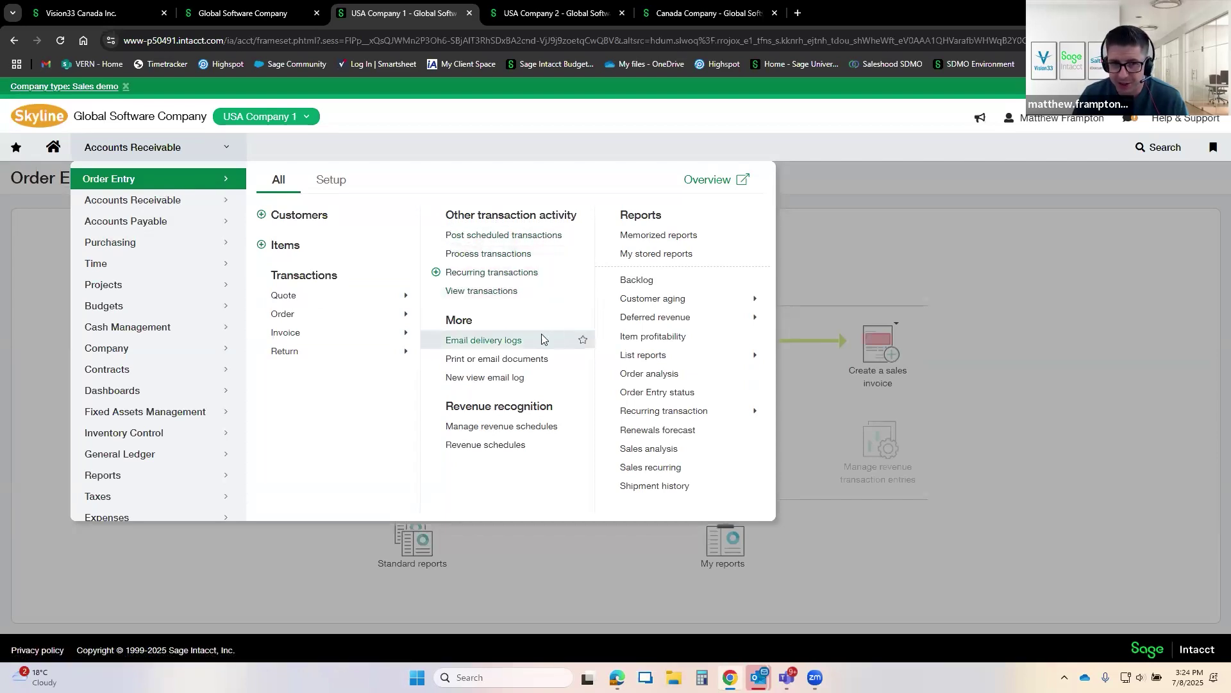
pyautogui.click(512, 361)
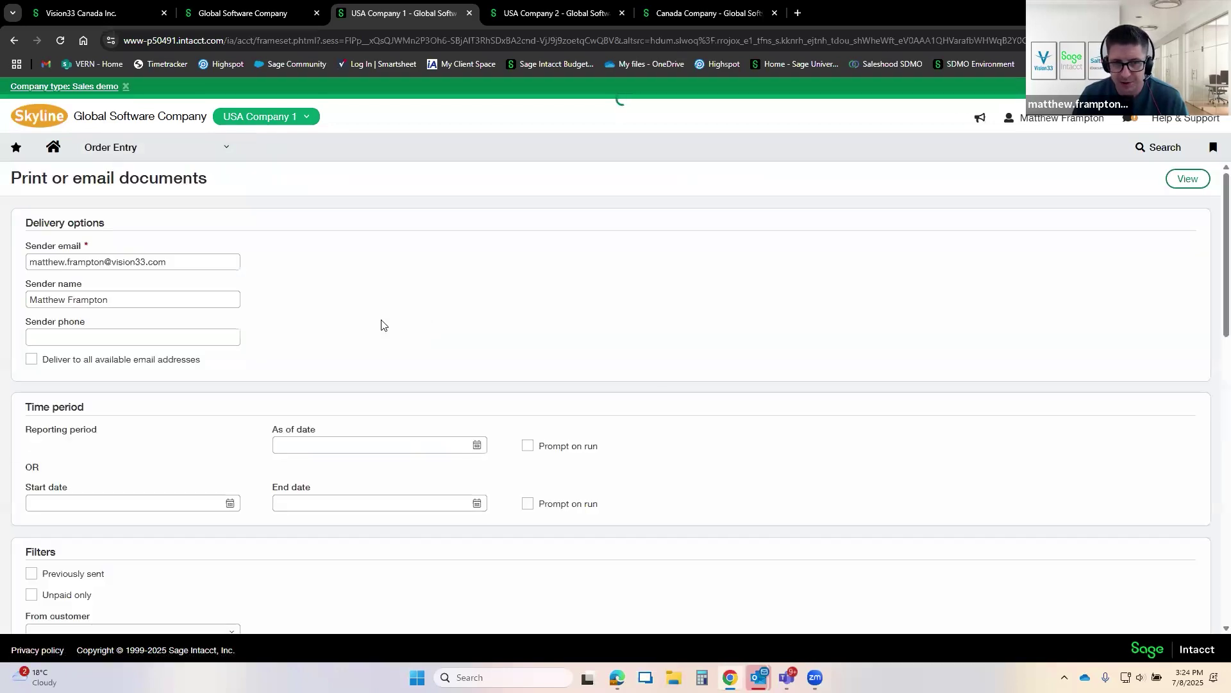
# Step: Set the document time period to a start date of 01/01/2019 and an end date of 12/31/2019
pyautogui.scroll(-2, 342, 345)
pyautogui.click(113, 373)
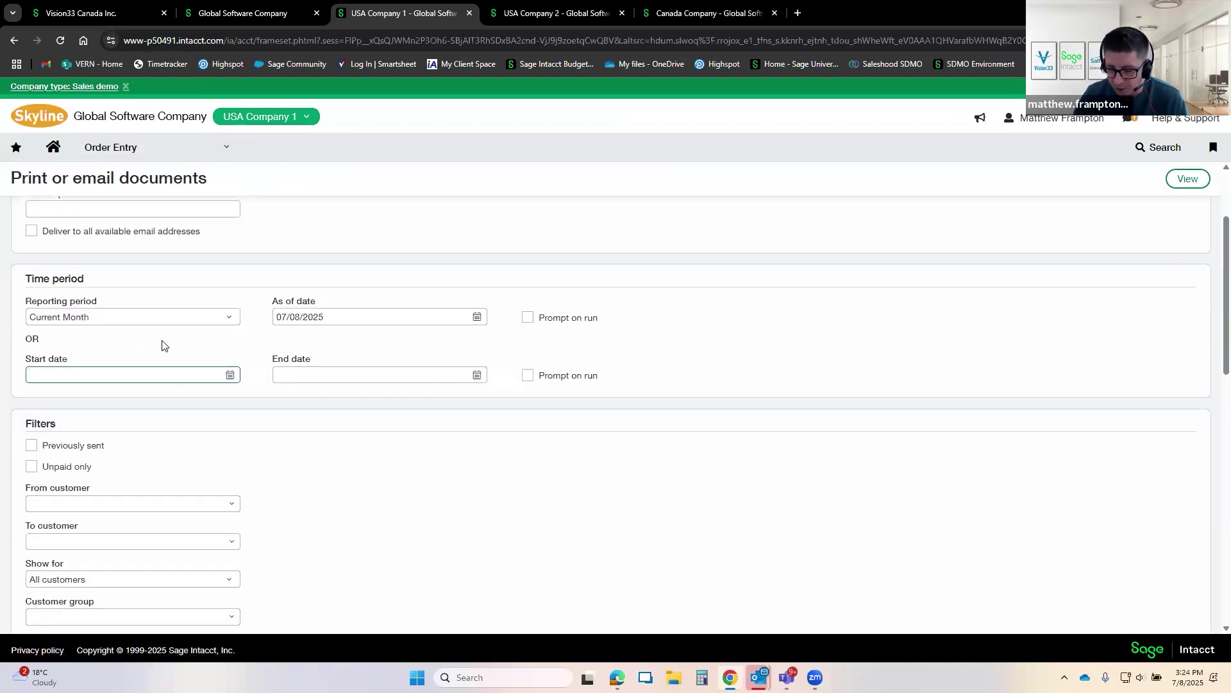
pyautogui.write('01012019')
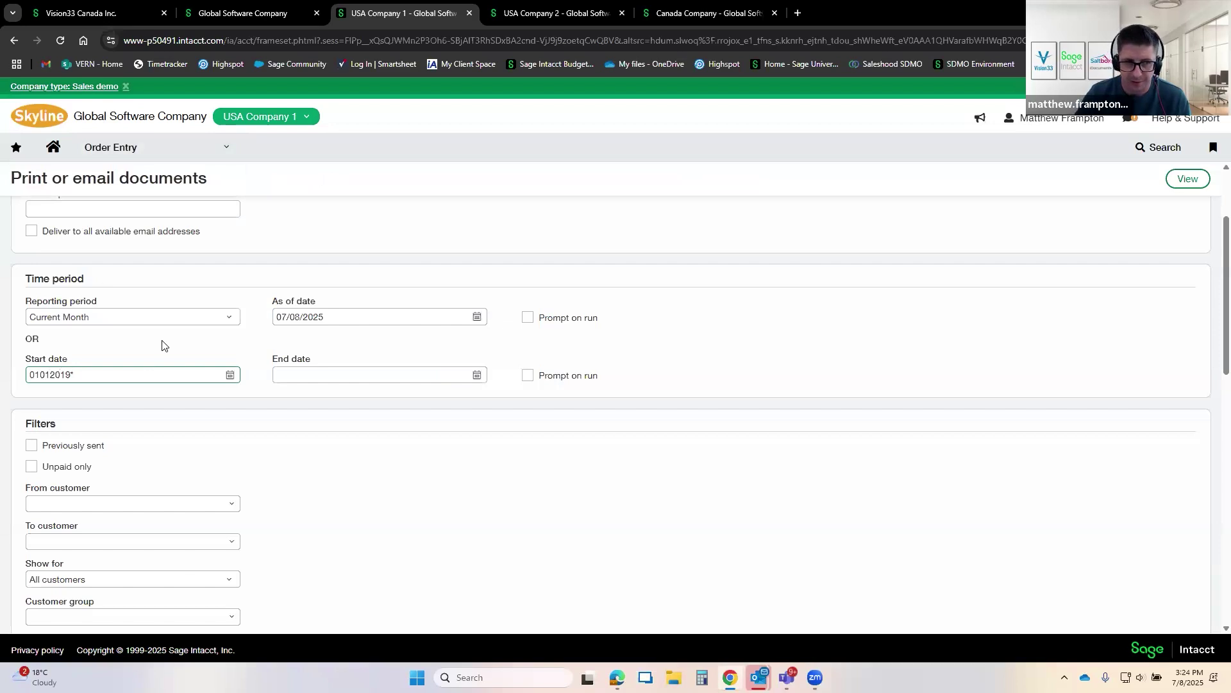
pyautogui.press('Tab')
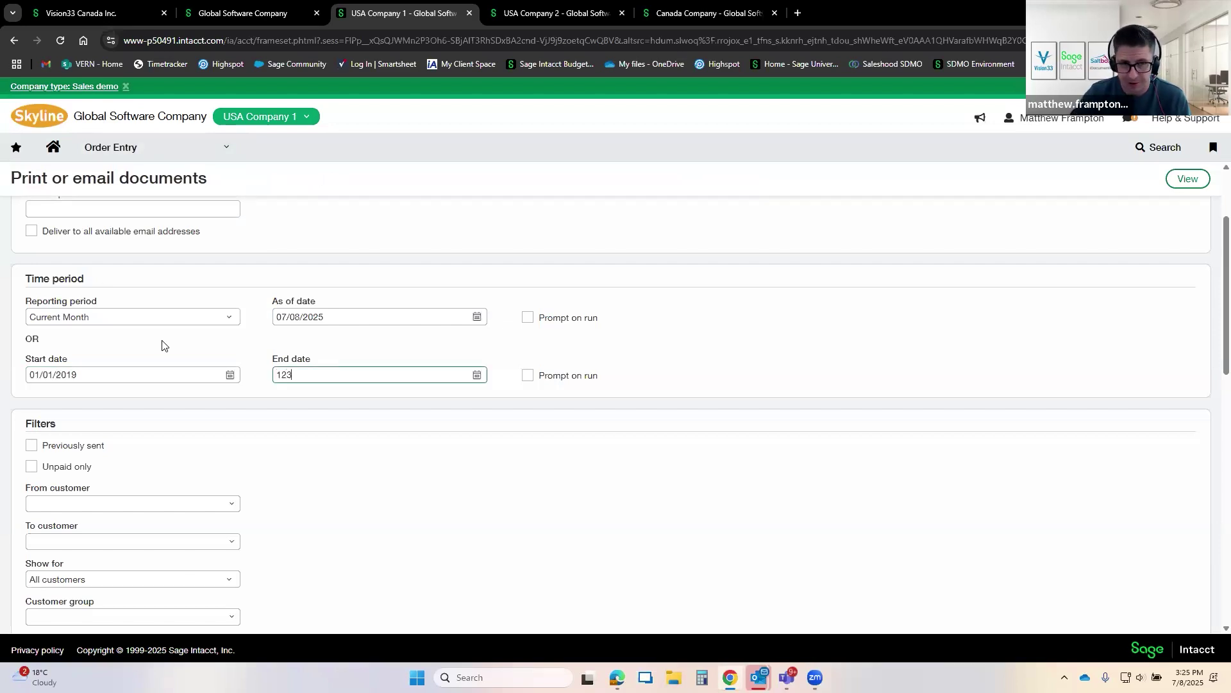
pyautogui.write('12312019')
pyautogui.press('Tab')
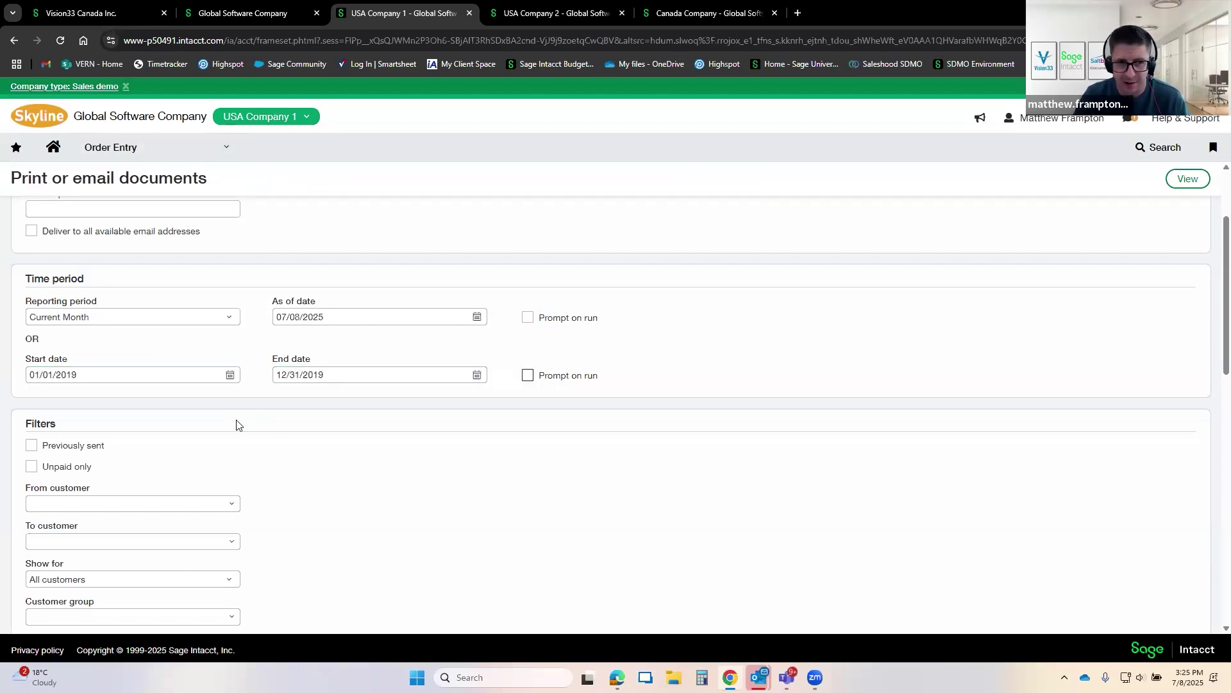
# Step: Include previously sent documents in the Print or email documents filters
pyautogui.moveTo(55, 448); pyautogui.dragTo(106, 451)
pyautogui.click(43, 446)
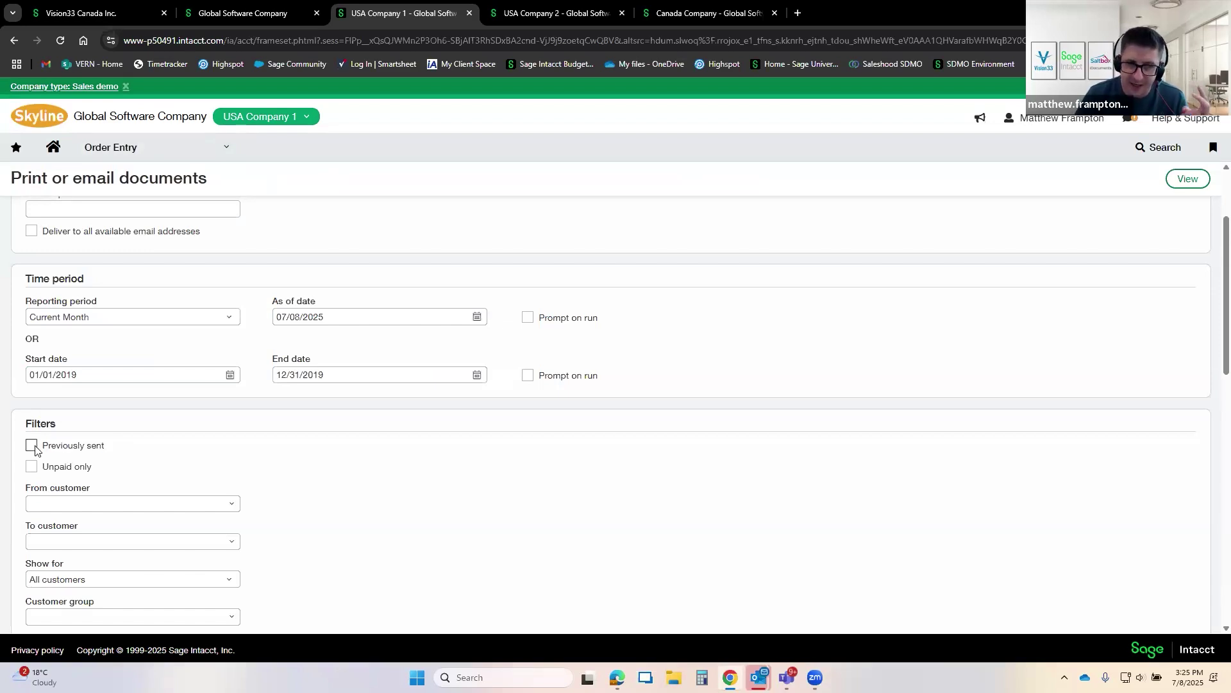
pyautogui.tripleClick(66, 447)
pyautogui.click(135, 450)
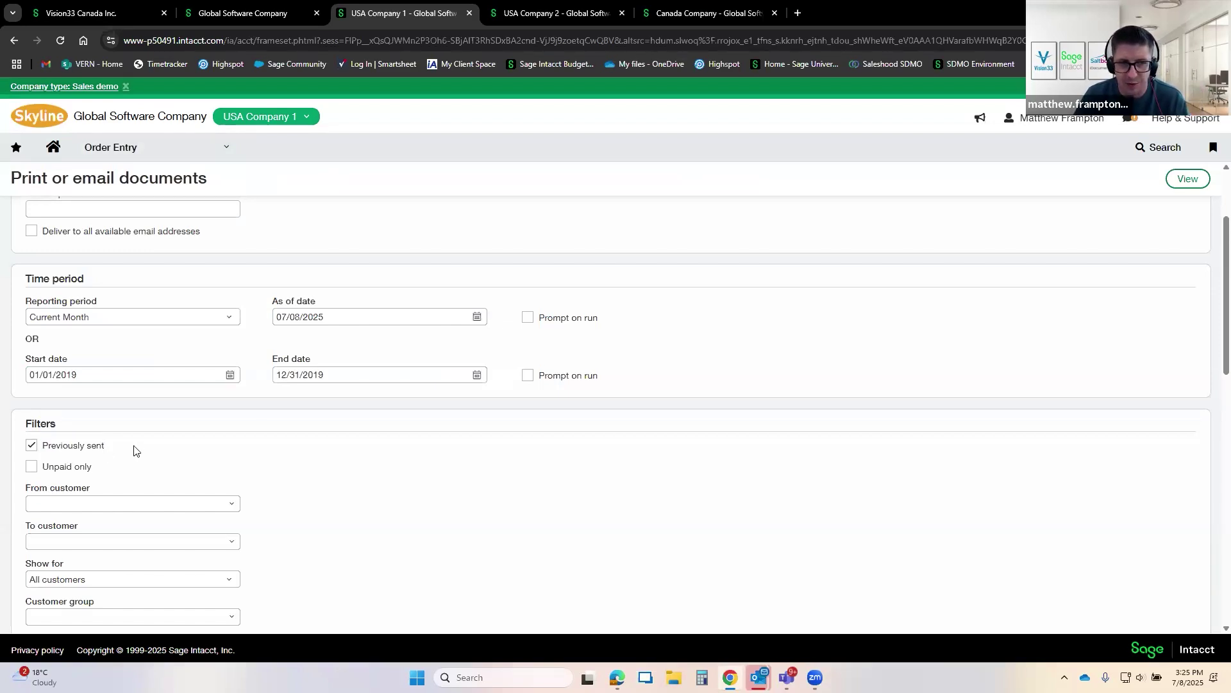
pyautogui.moveTo(73, 445); pyautogui.dragTo(104, 447)
pyautogui.click(96, 446)
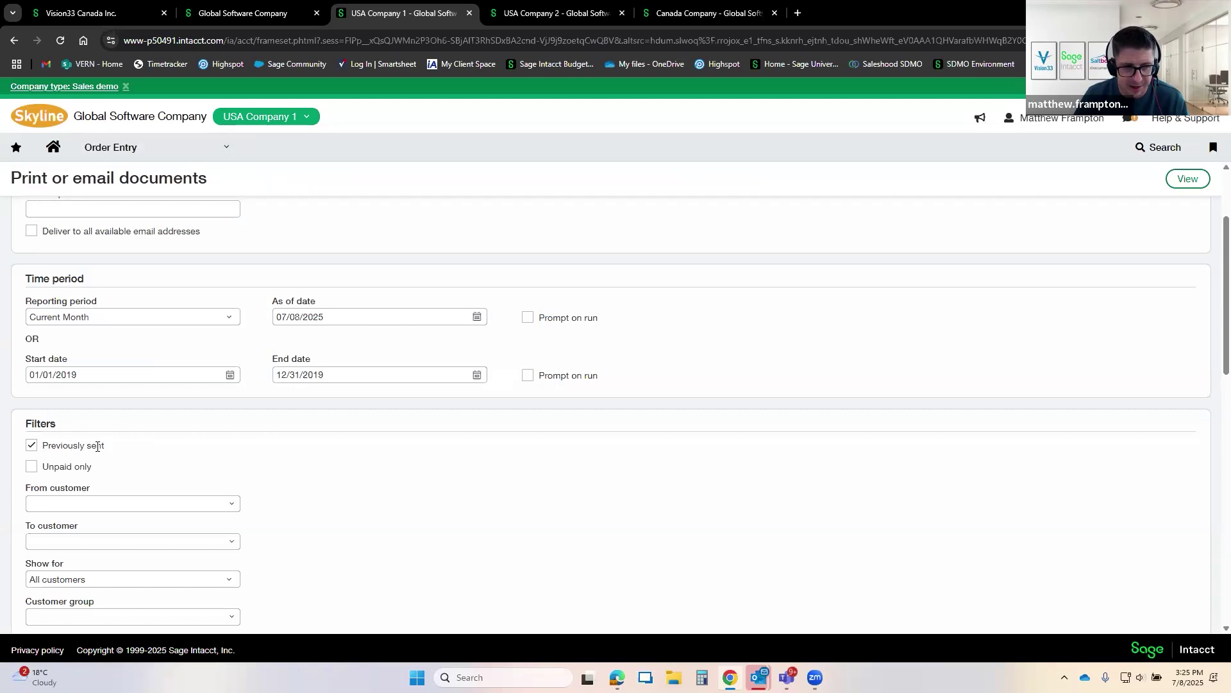
# Step: Add Sales Order and Credit Memo to the selected transaction types alongside Sales Invoice
pyautogui.scroll(-1, 94, 428)
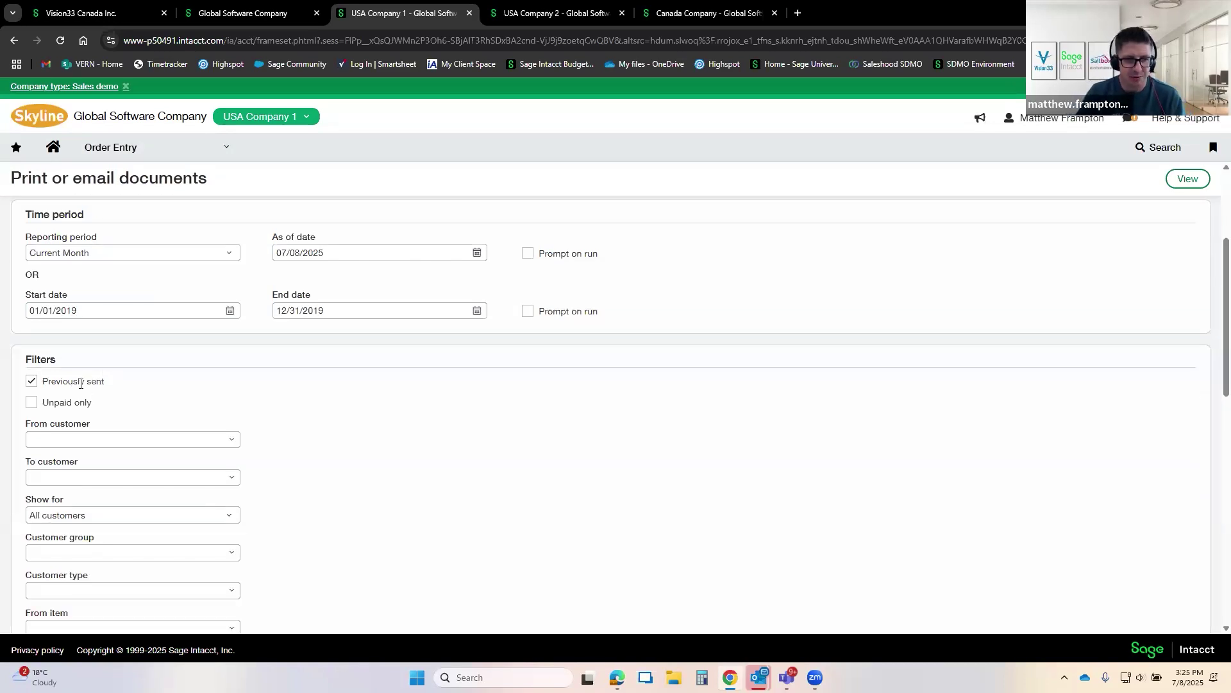
pyautogui.scroll(-10, 80, 383)
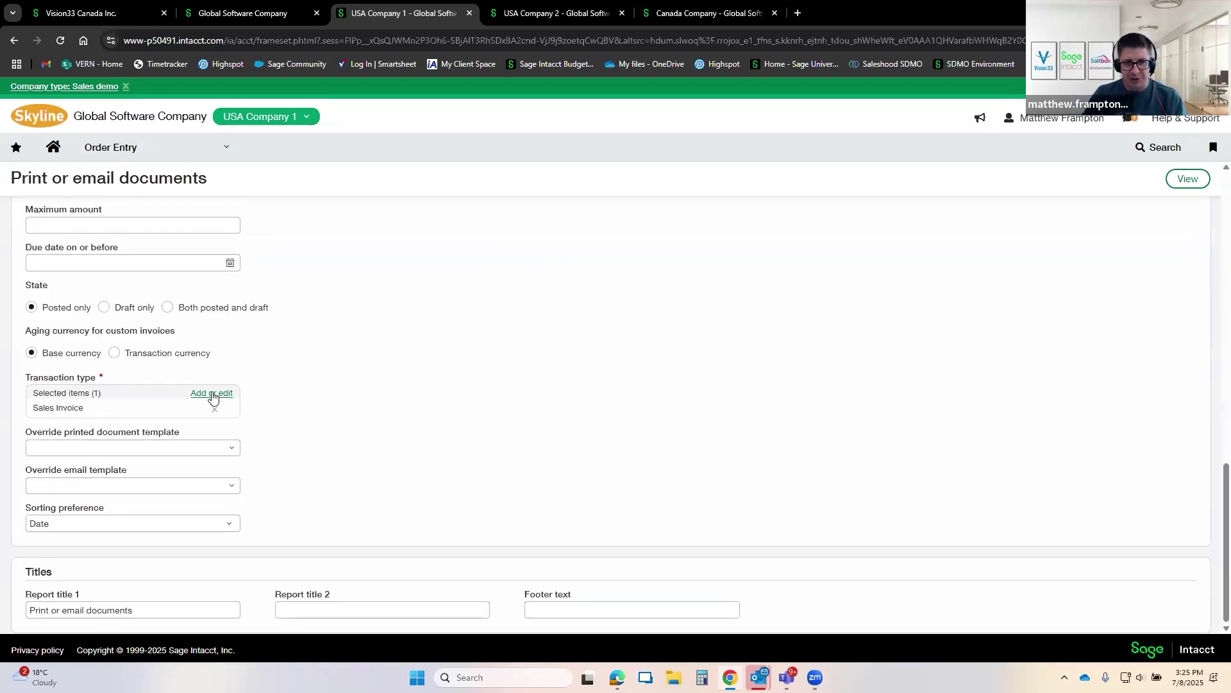
pyautogui.moveTo(33, 407); pyautogui.dragTo(91, 414)
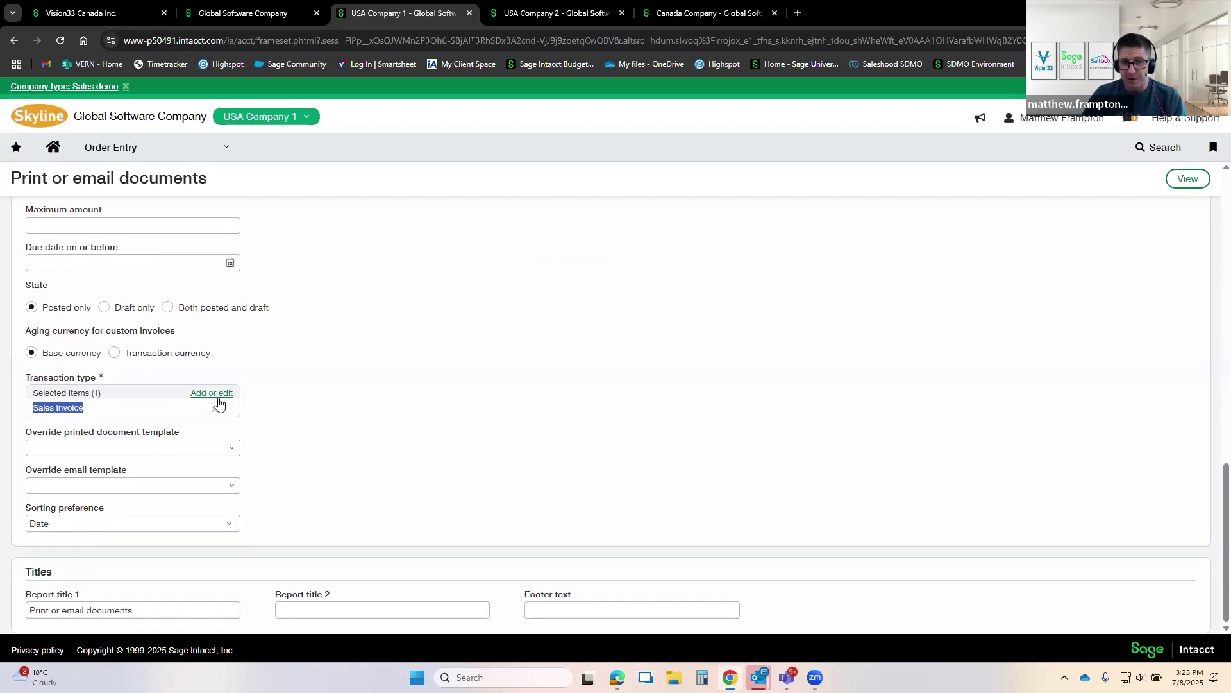
pyautogui.click(224, 399)
pyautogui.click(127, 423)
pyautogui.click(98, 425)
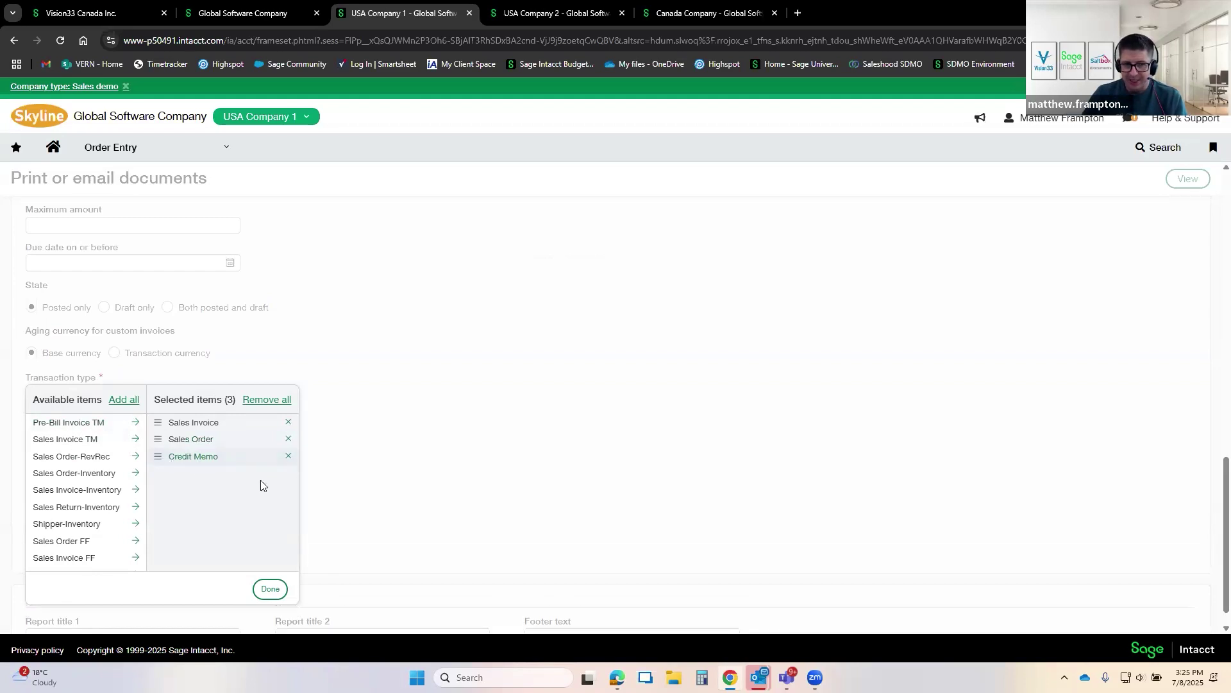
pyautogui.click(269, 589)
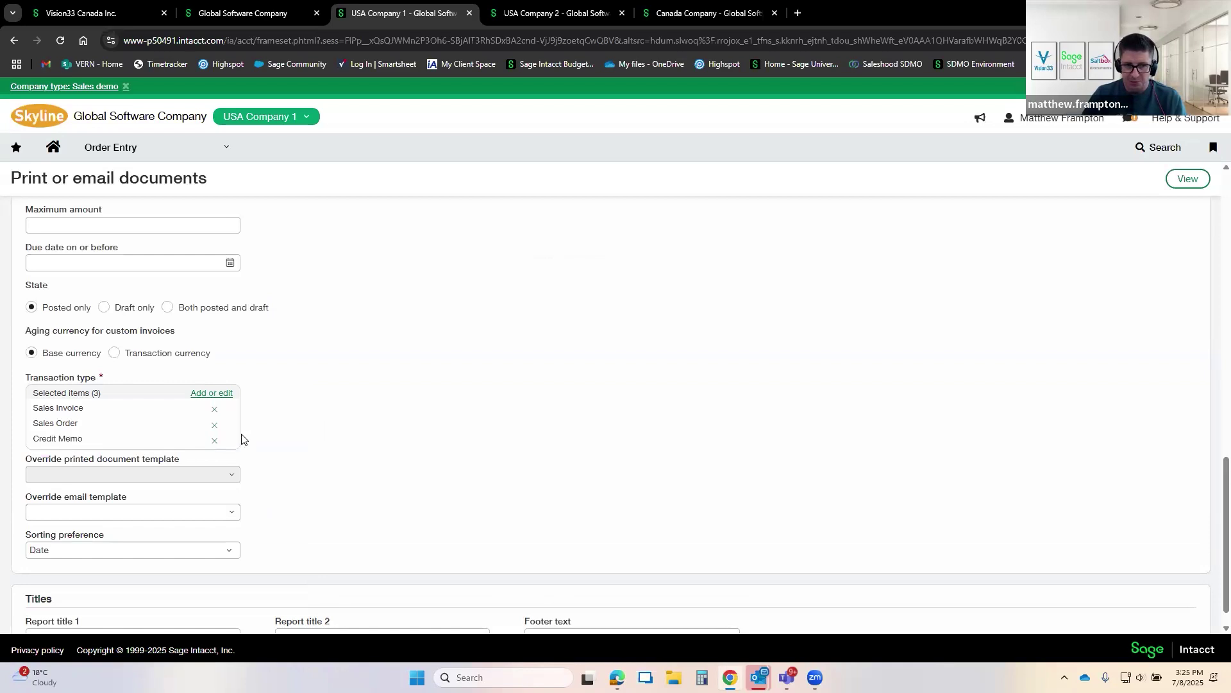
# Step: Generate the list of documents to print or email and review its sales invoices and the credit memo
pyautogui.scroll(5, 552, 442)
pyautogui.click(1187, 179)
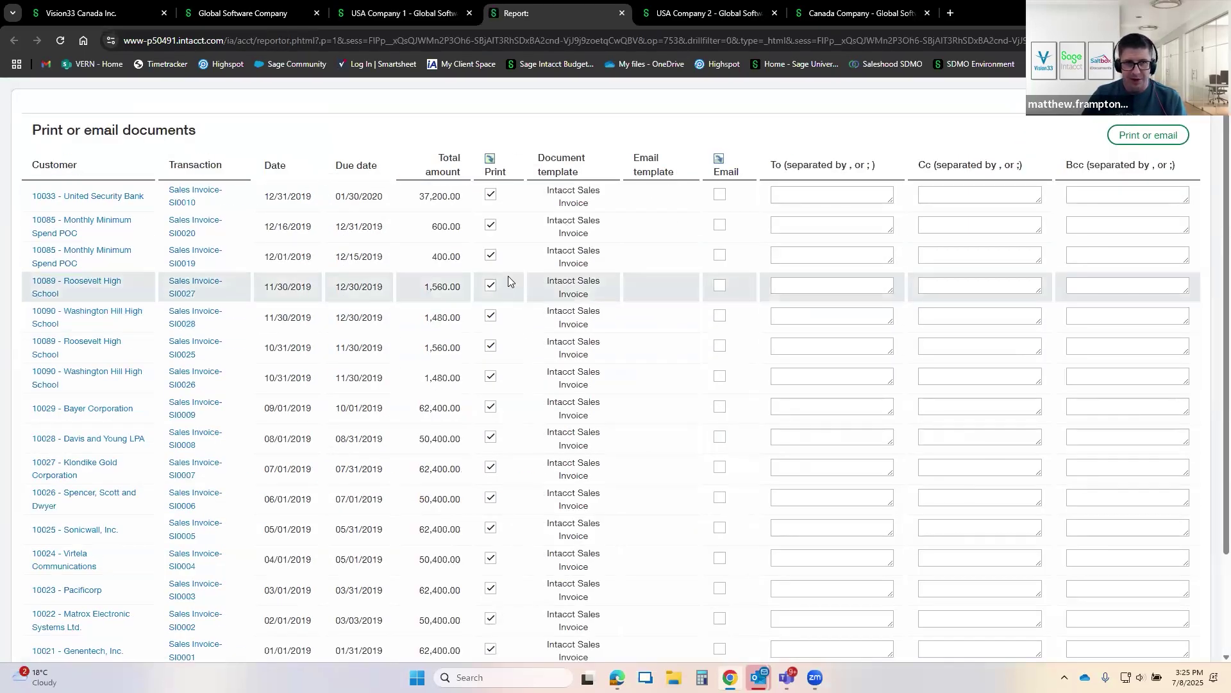
pyautogui.scroll(-3, 205, 378)
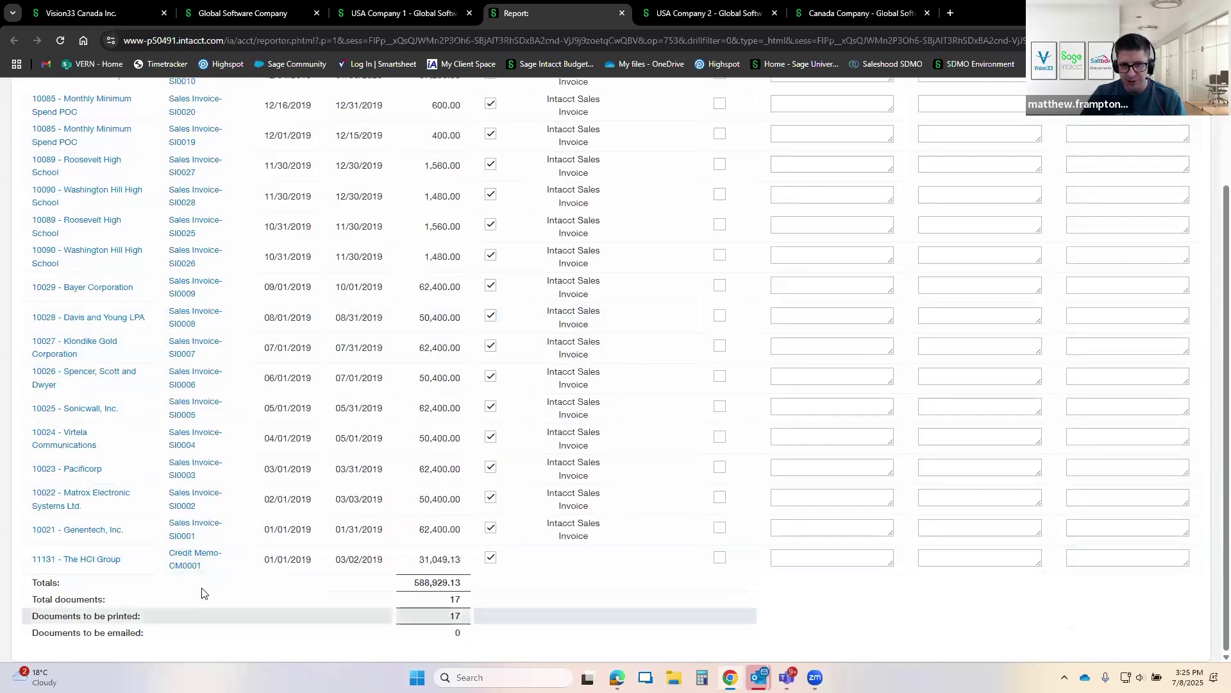
pyautogui.tripleClick(181, 557)
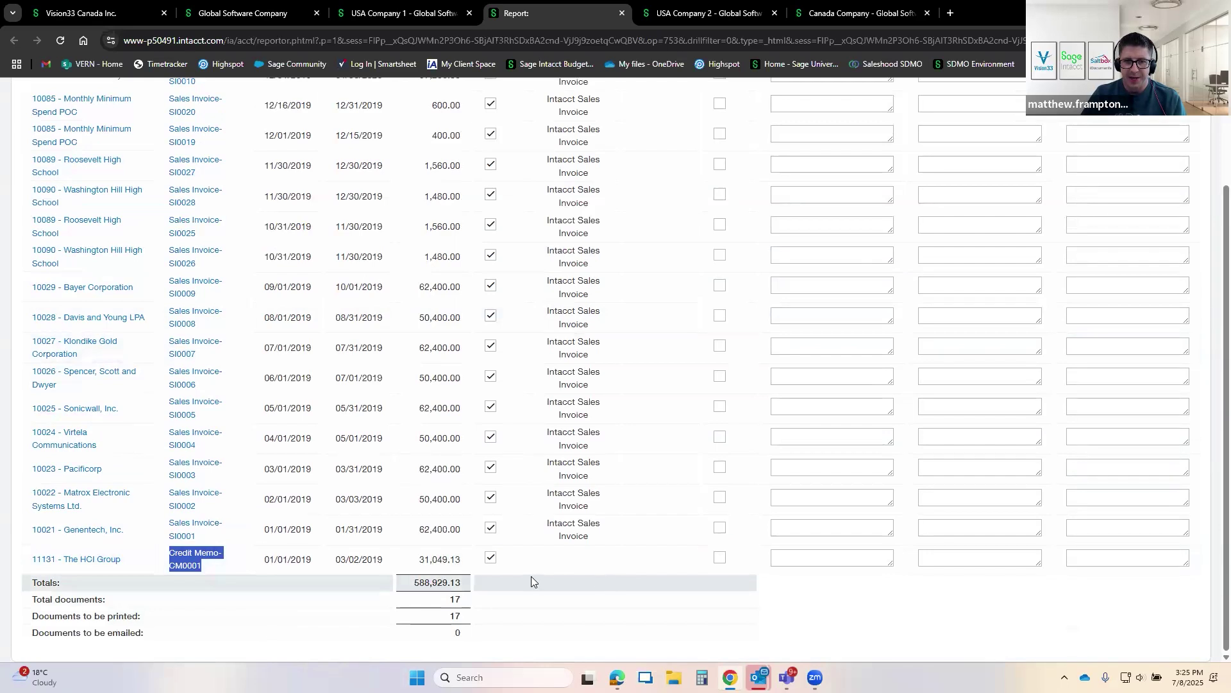
pyautogui.scroll(2, 648, 413)
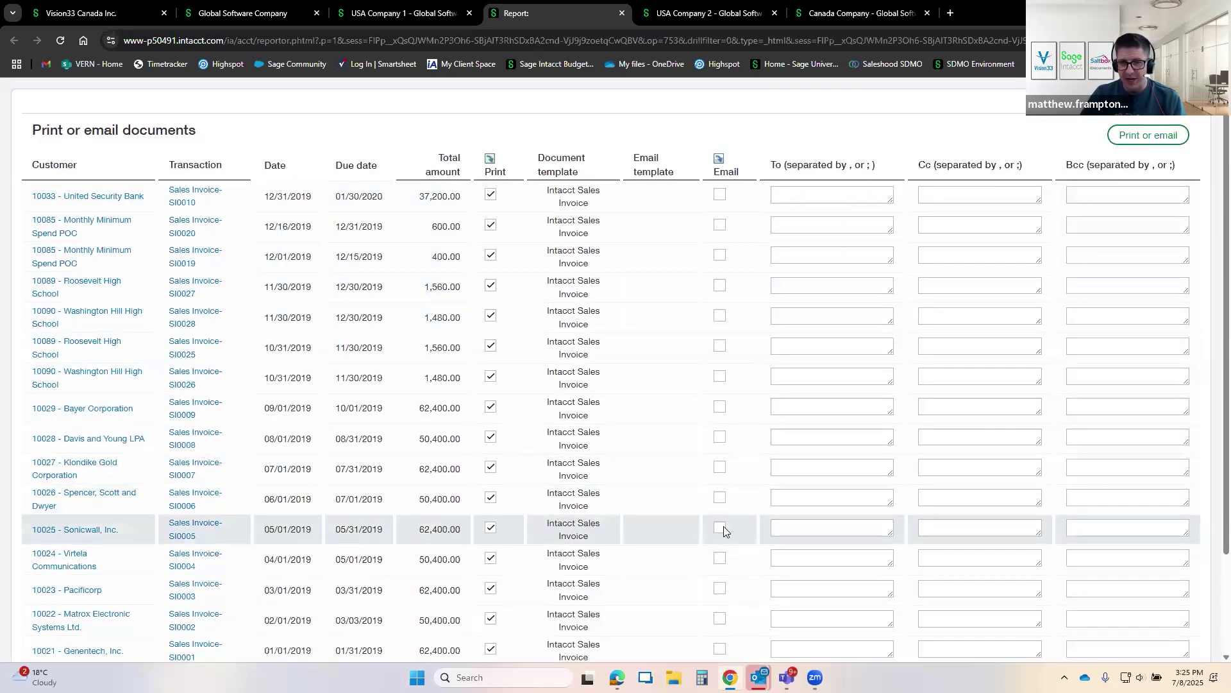
# Step: Examine the To recipient fields and try to mark the United Security Bank sales invoice for emailing without a recipient address
pyautogui.click(830, 196)
pyautogui.click(799, 253)
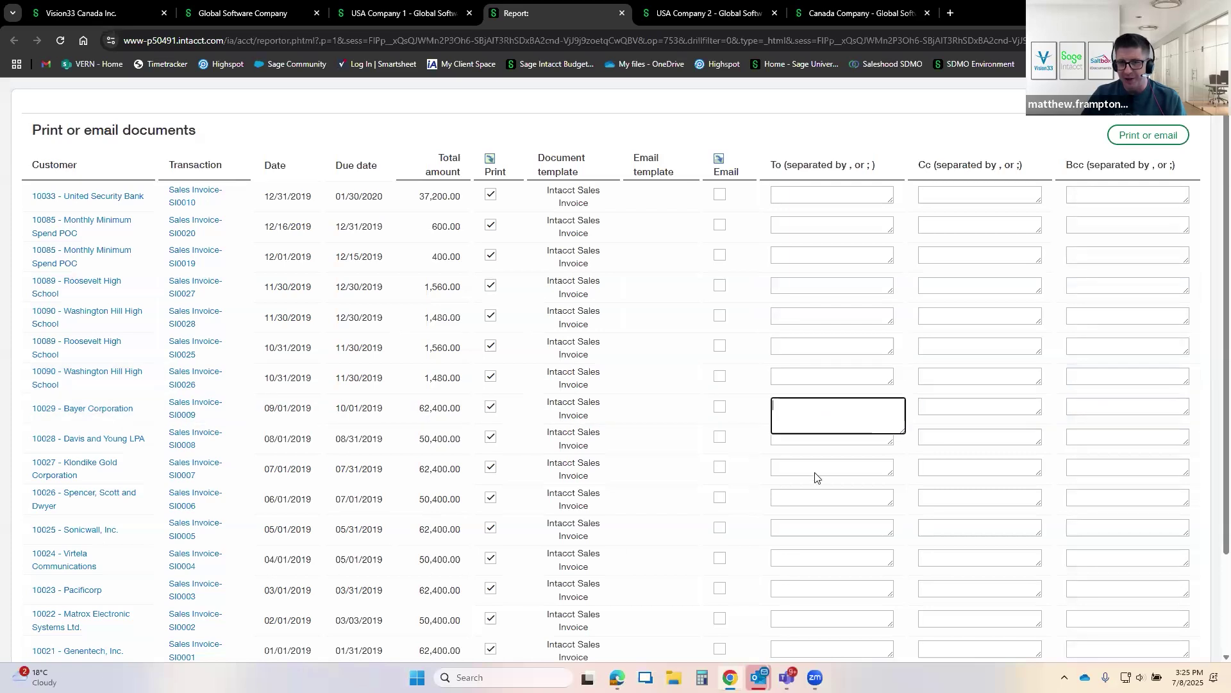
pyautogui.click(833, 200)
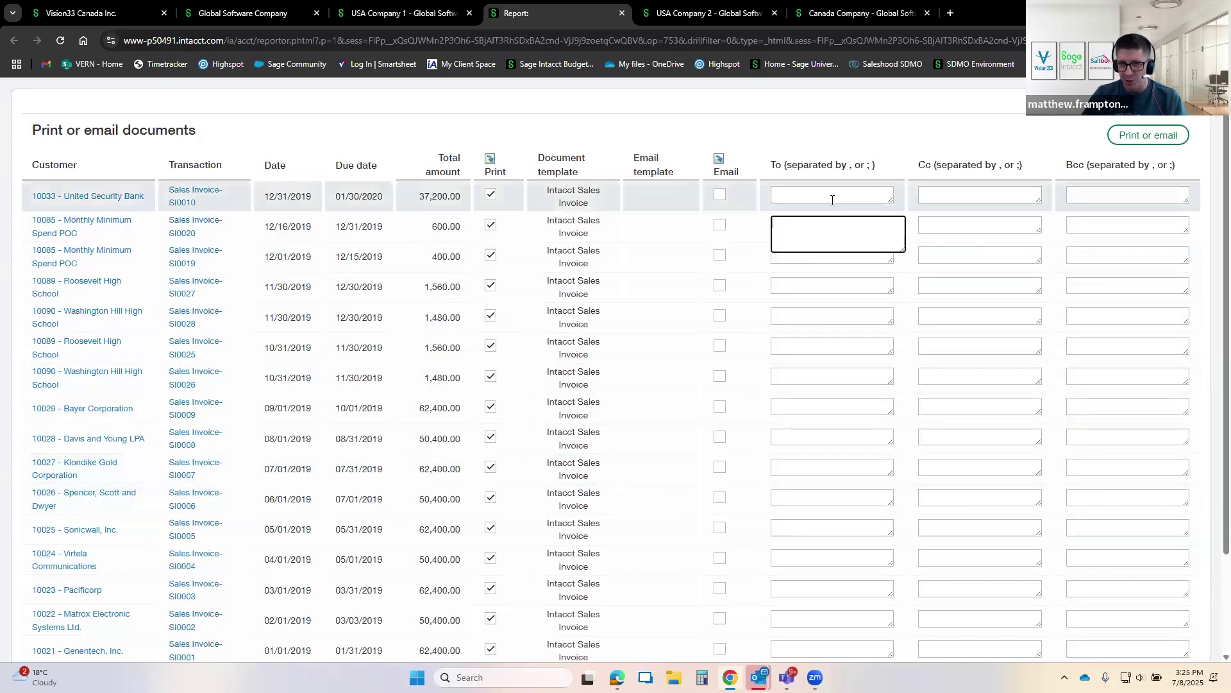
pyautogui.click(133, 199)
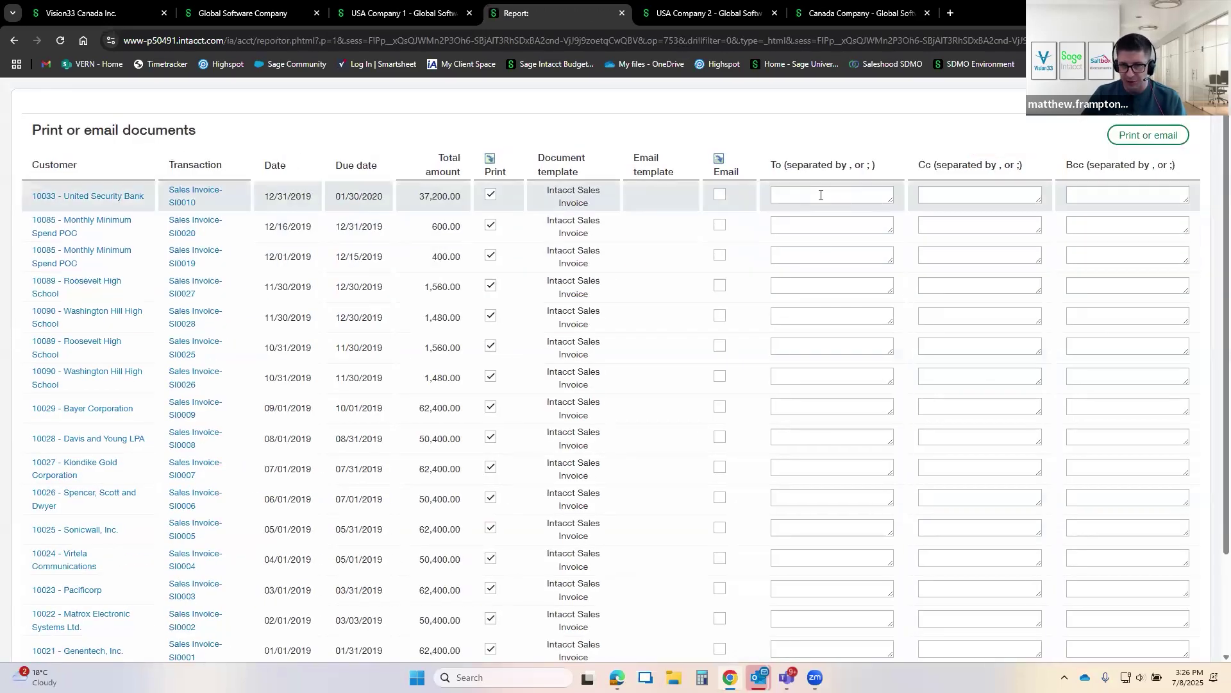
pyautogui.click(820, 198)
pyautogui.click(720, 194)
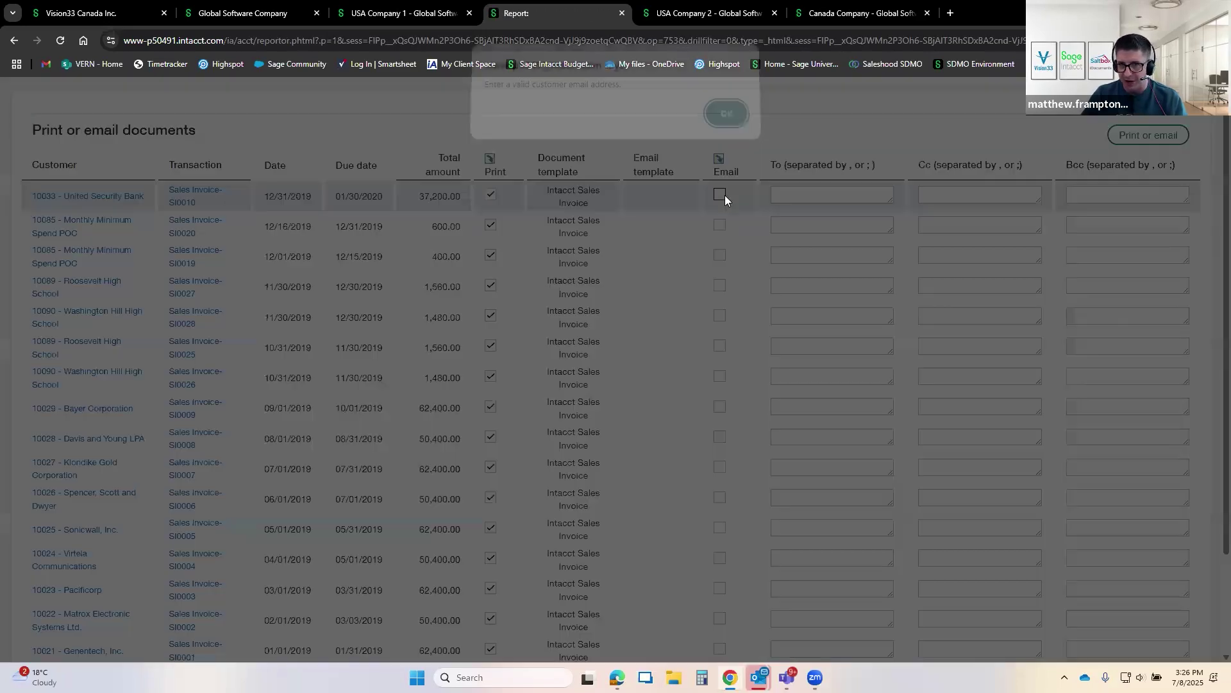
pyautogui.click(726, 123)
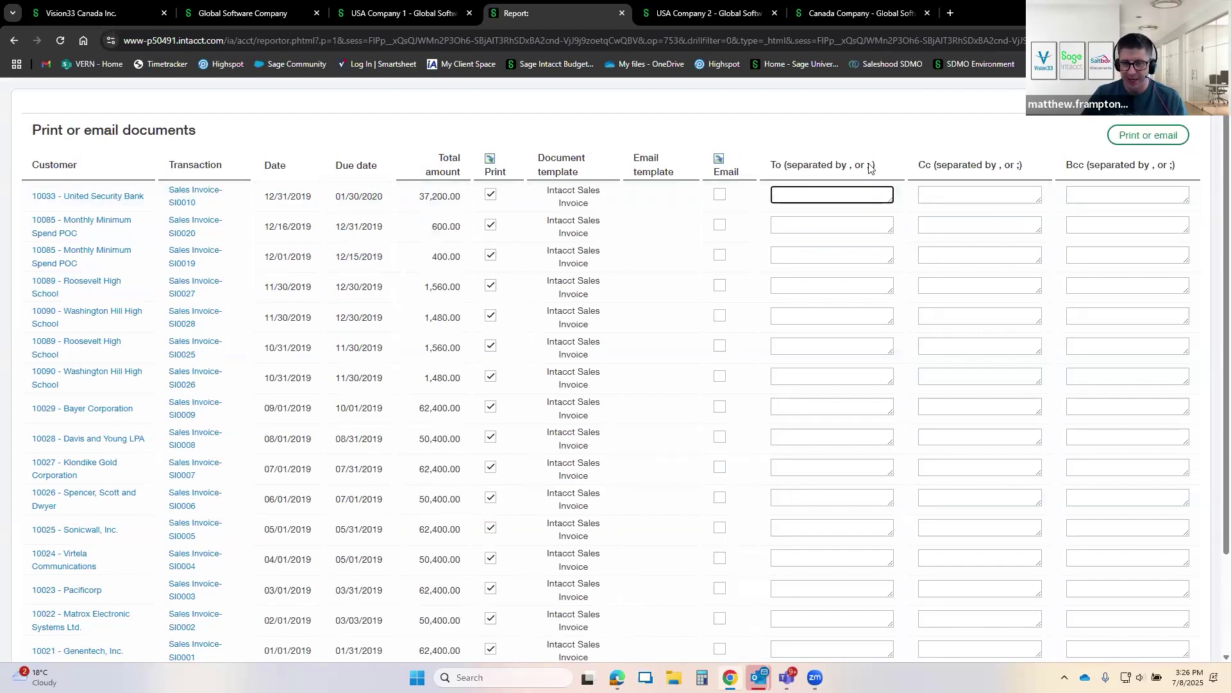
pyautogui.scroll(-2, 666, 274)
pyautogui.scroll(2, 668, 272)
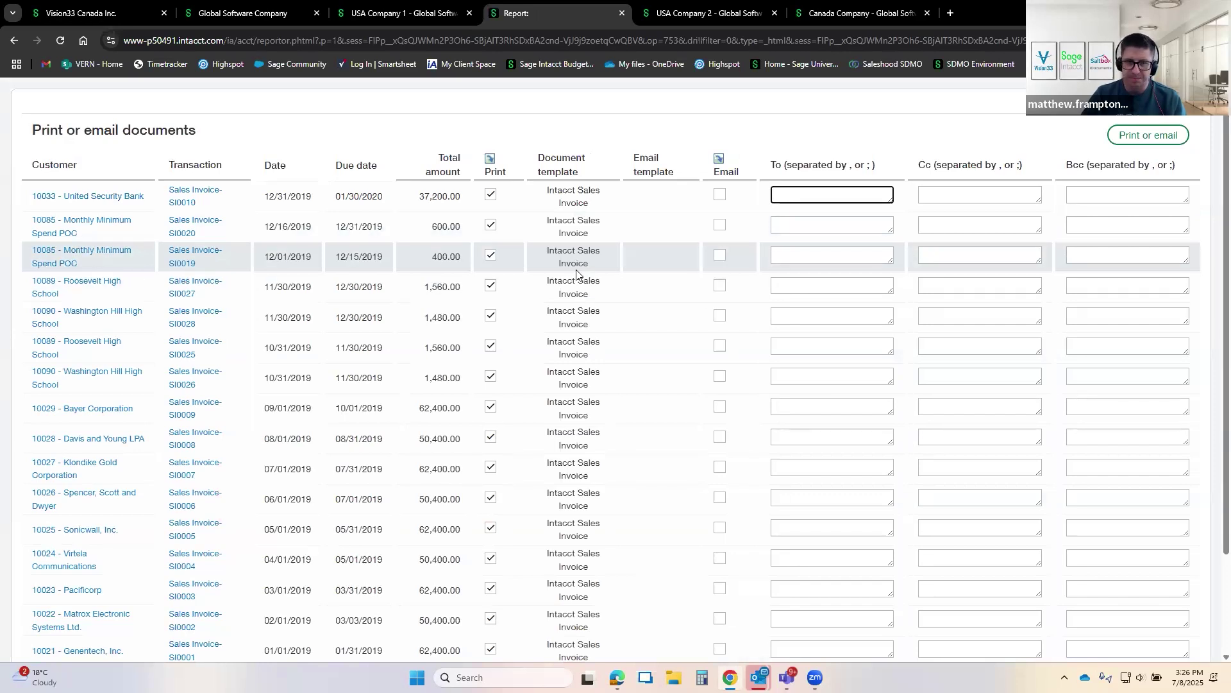
pyautogui.scroll(-2, 577, 274)
pyautogui.scroll(2, 577, 274)
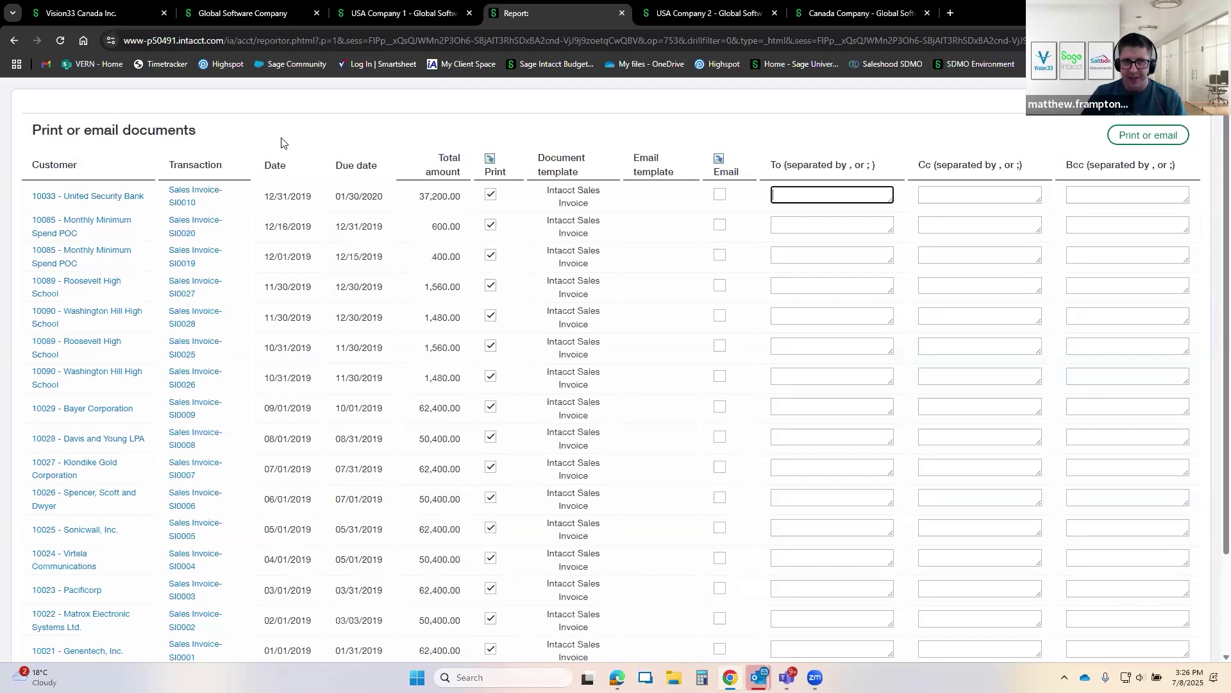
# Step: Return to the USA Company 1 browser tab and open the Order Entry email delivery log
pyautogui.click(398, 11)
pyautogui.click(223, 154)
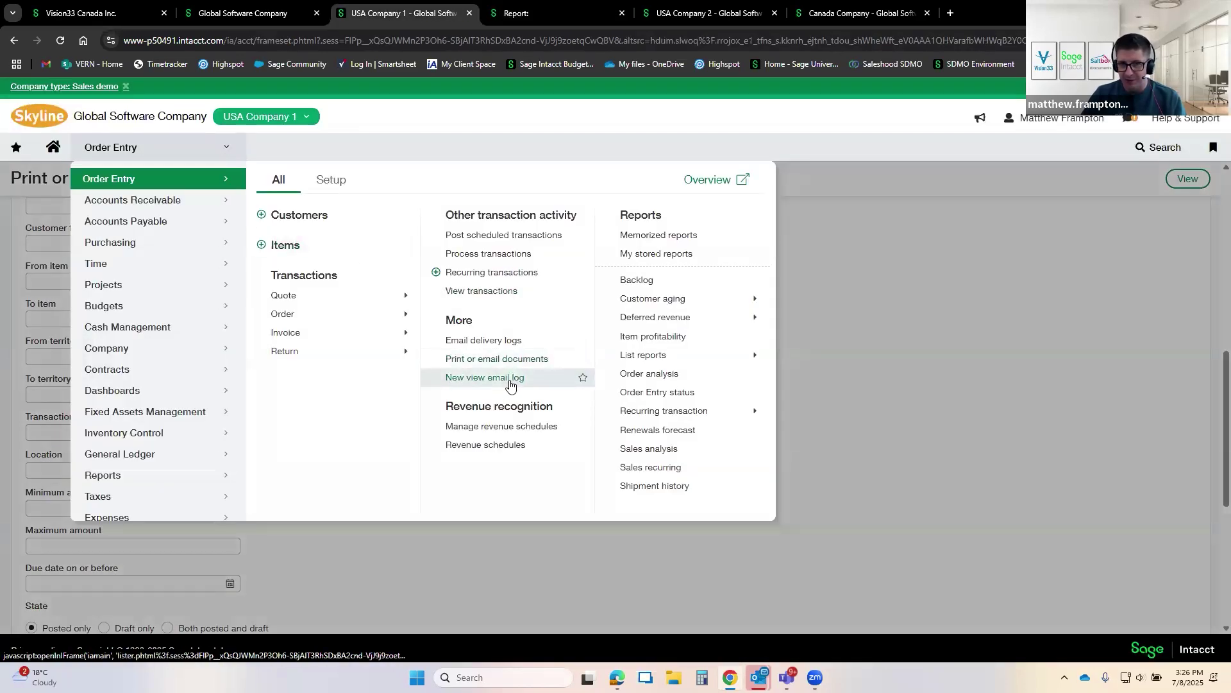
pyautogui.click(504, 378)
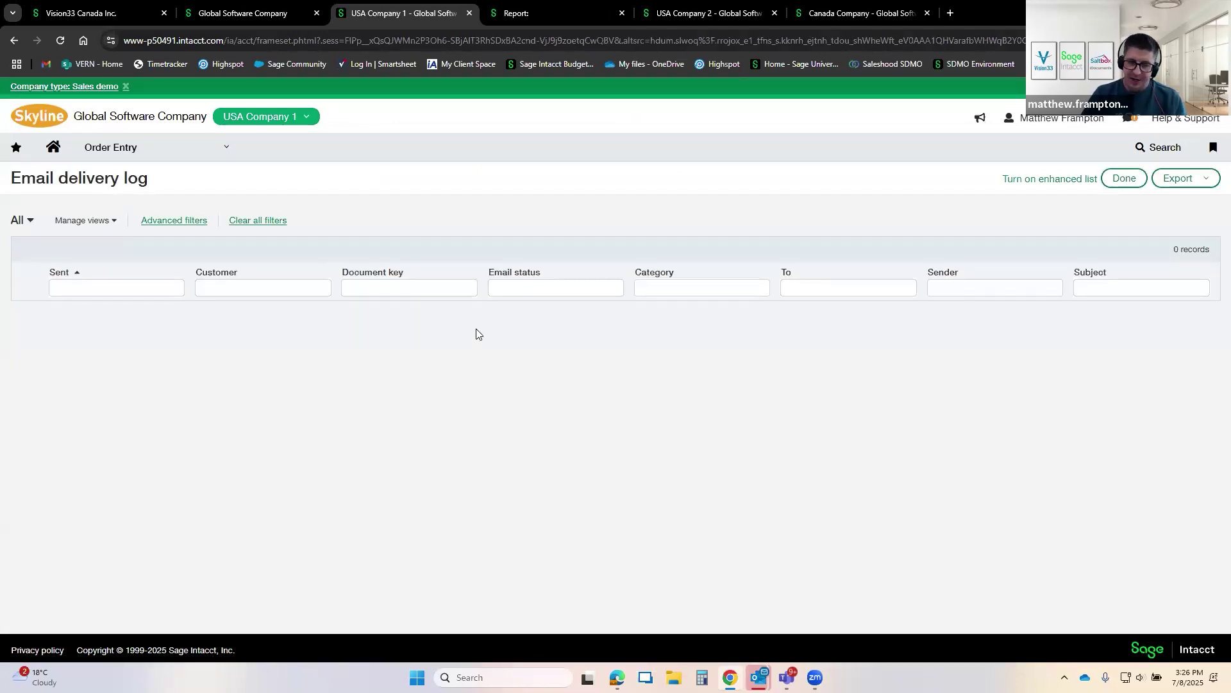
# Step: Examine the email delivery log's columns, including document key, email status, category, recipient, sender and subject
pyautogui.click(432, 289)
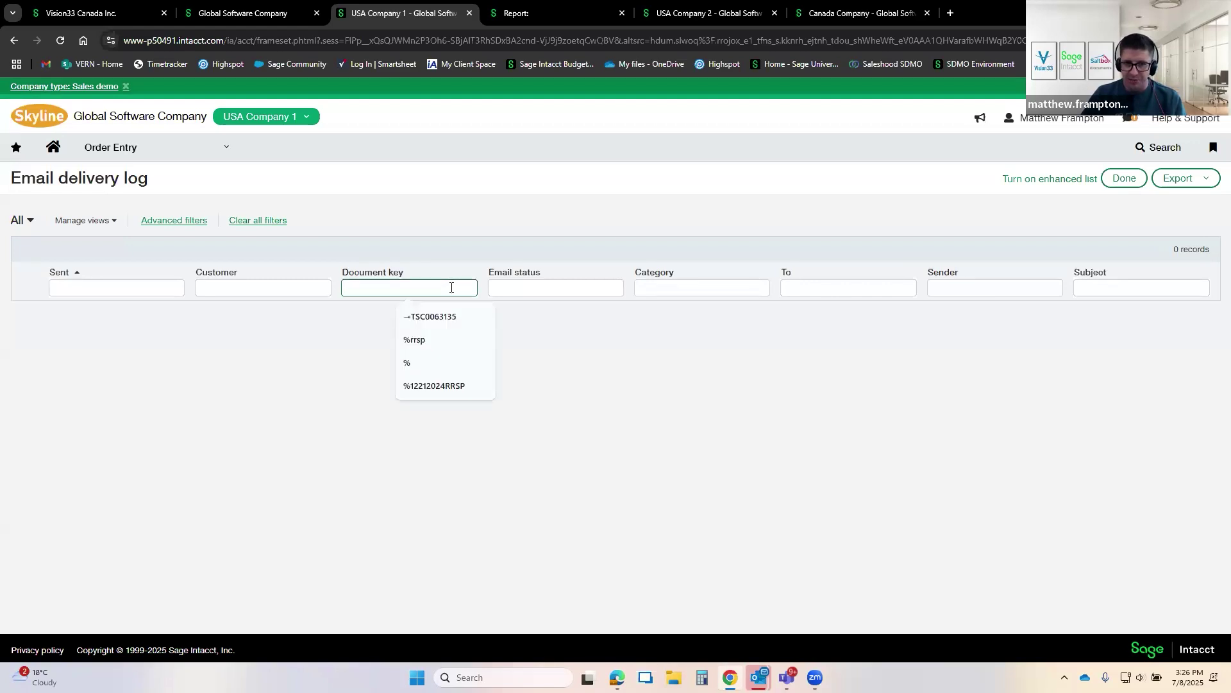
pyautogui.click(544, 299)
pyautogui.click(550, 289)
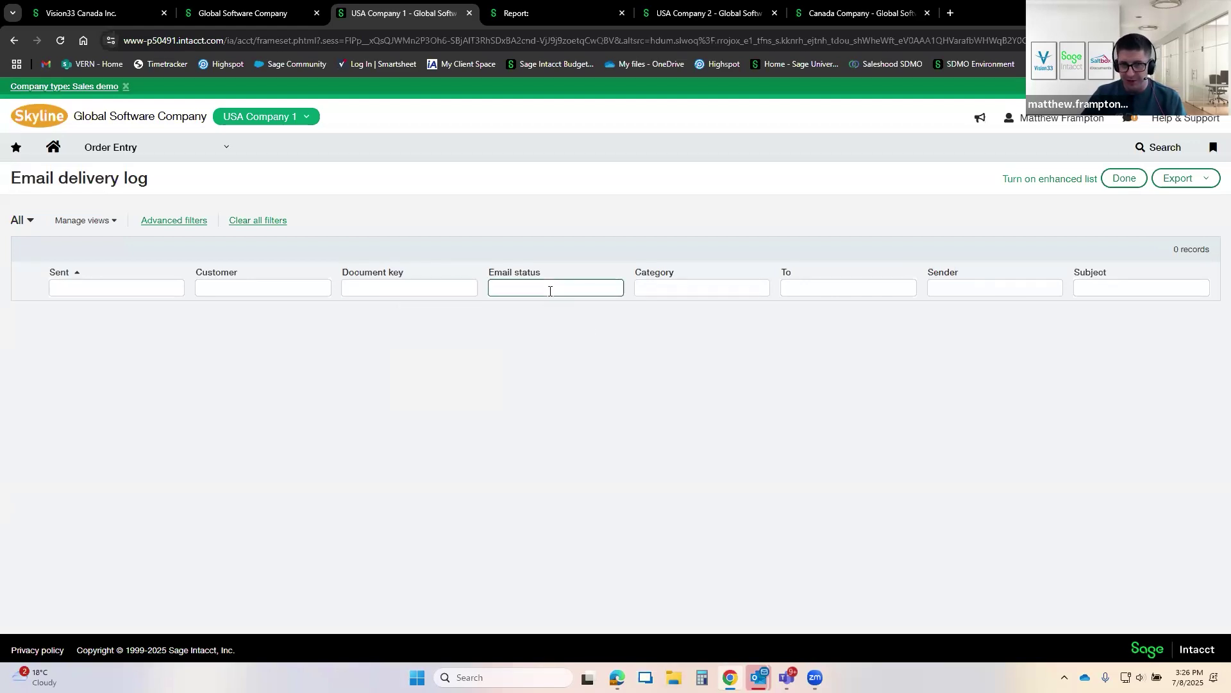
pyautogui.click(476, 334)
pyautogui.click(396, 289)
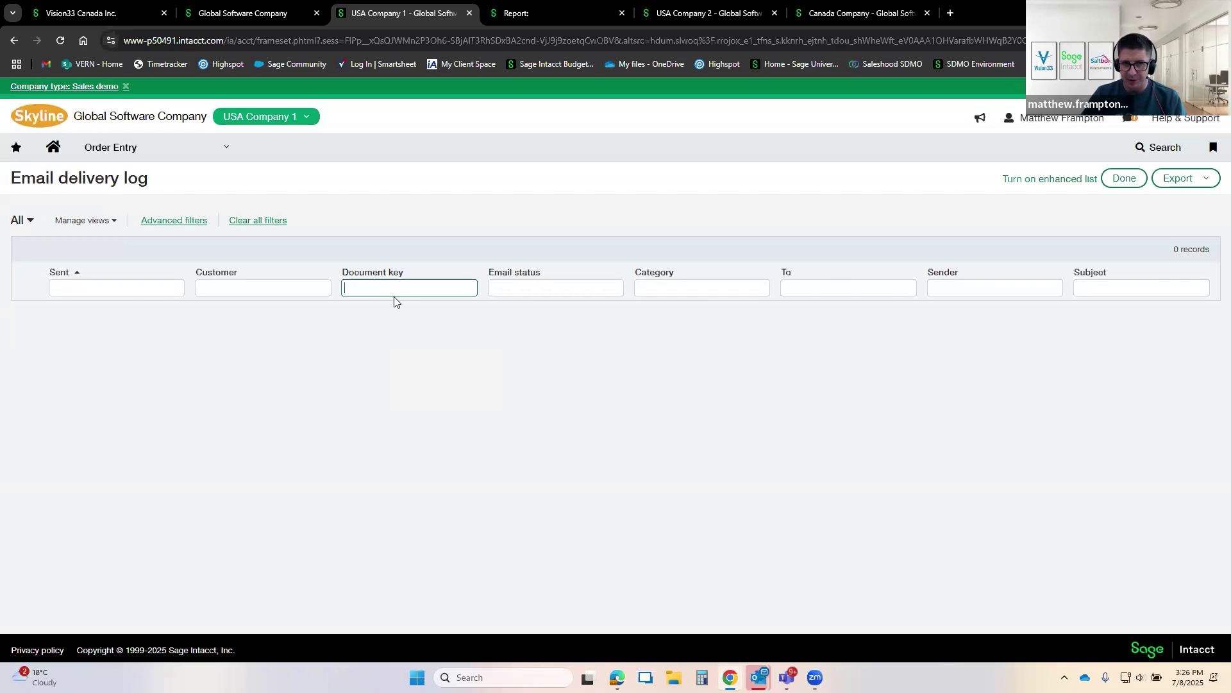
pyautogui.click(360, 319)
pyautogui.click(411, 283)
pyautogui.click(428, 275)
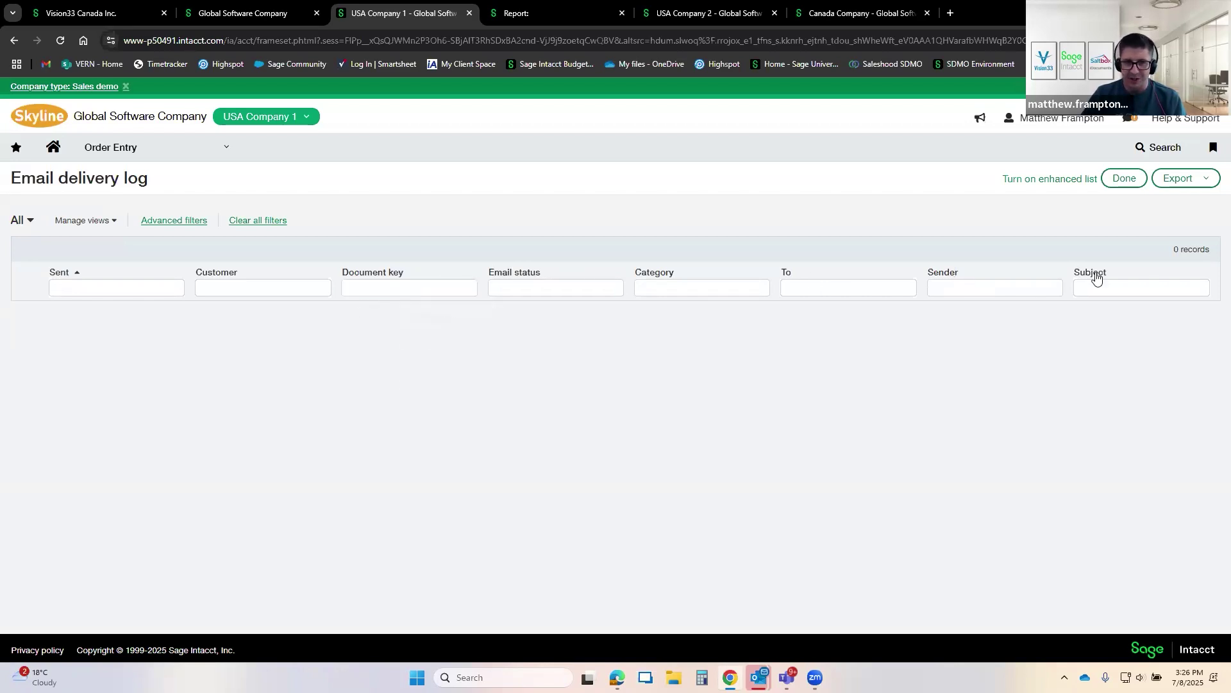
pyautogui.moveTo(1127, 274); pyautogui.dragTo(157, 259)
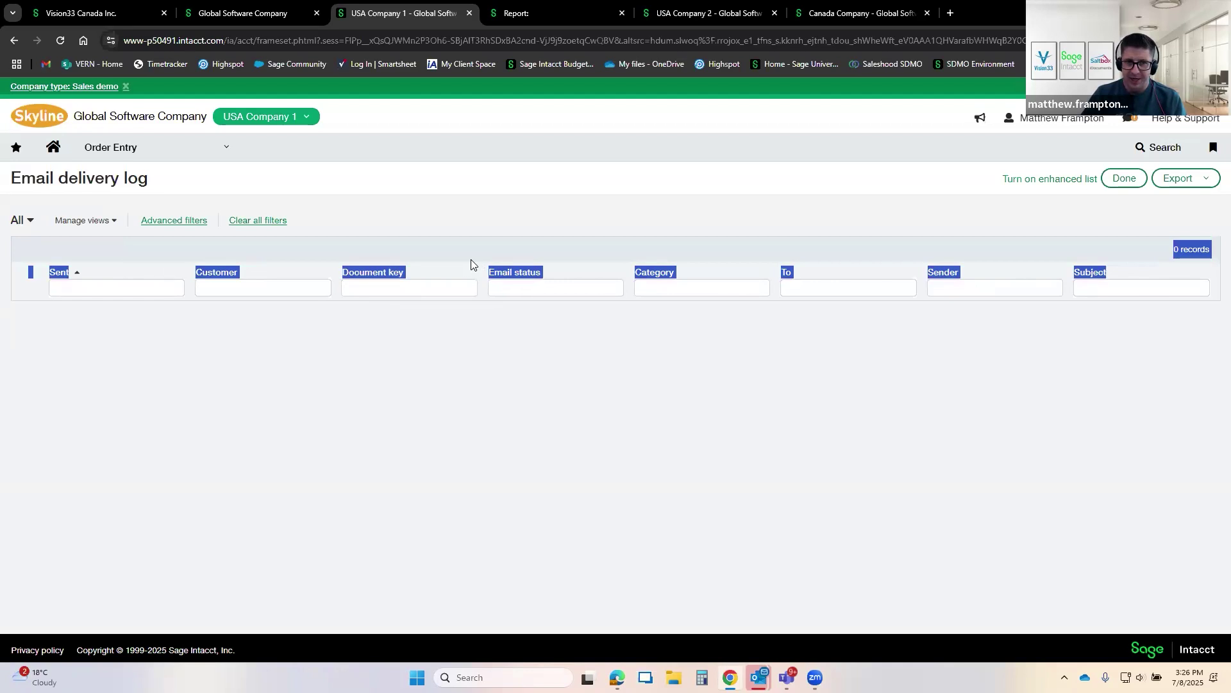
pyautogui.click(494, 279)
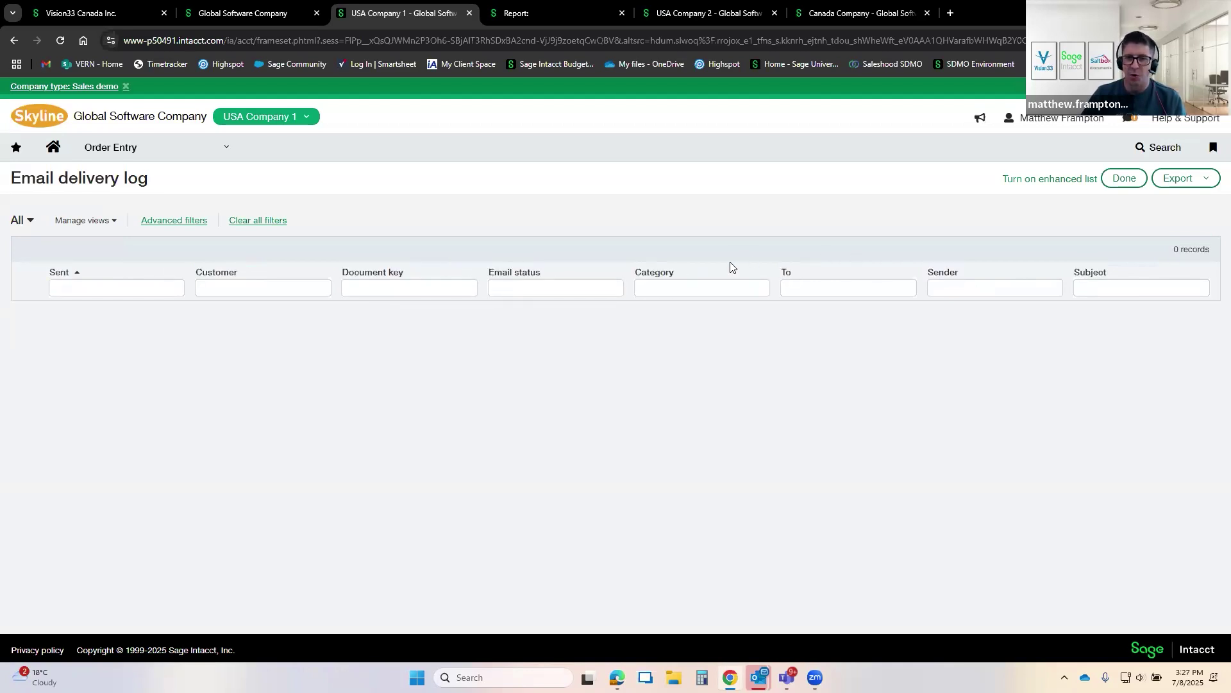
pyautogui.click(547, 285)
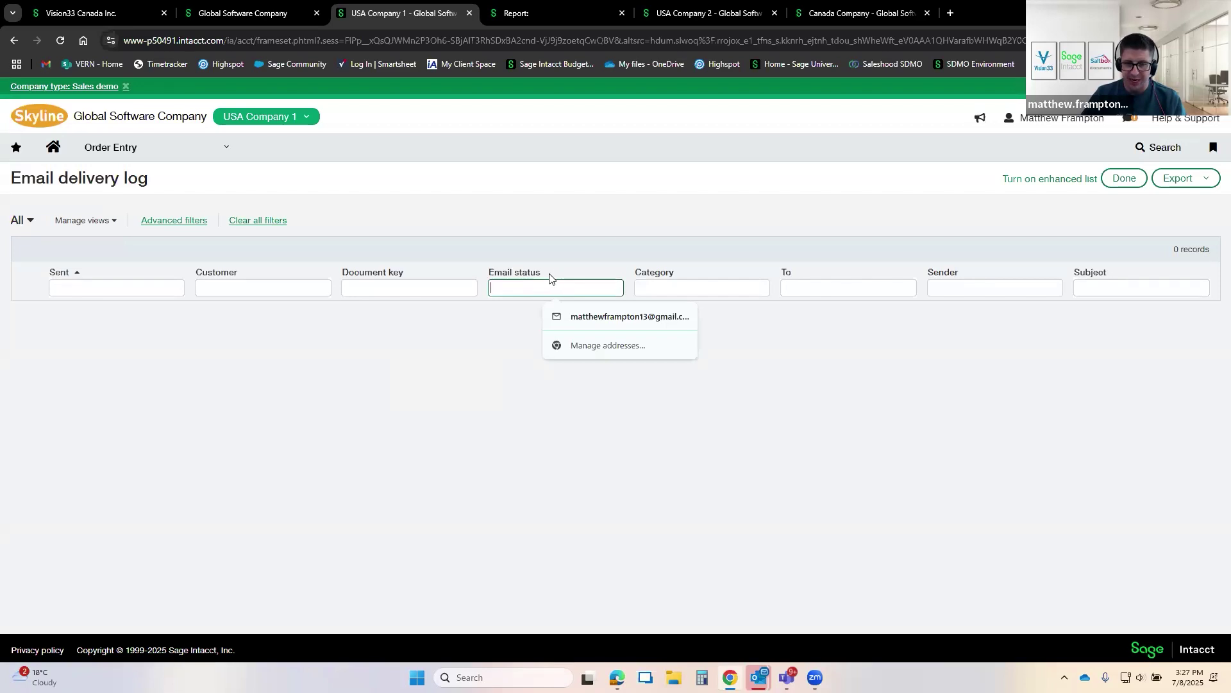
pyautogui.click(556, 272)
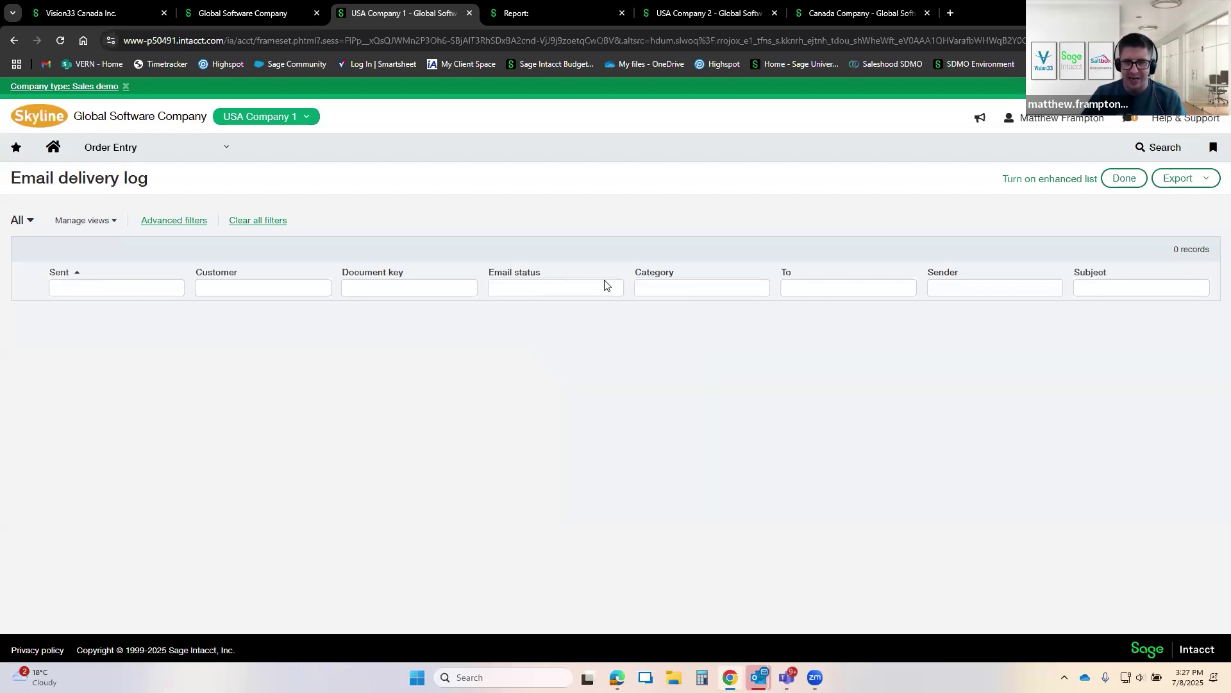
pyautogui.click(577, 291)
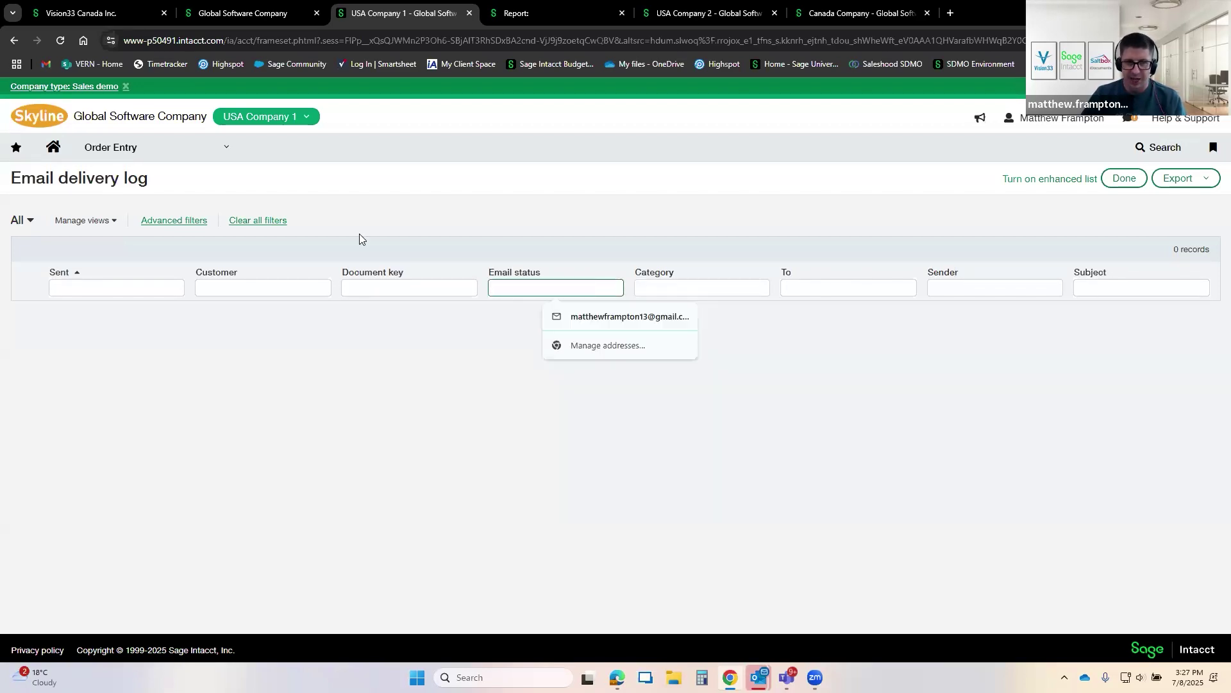
# Step: Switch to the top-level Global Software Company tab and open the QuickStart Controller dashboard
pyautogui.click(193, 153)
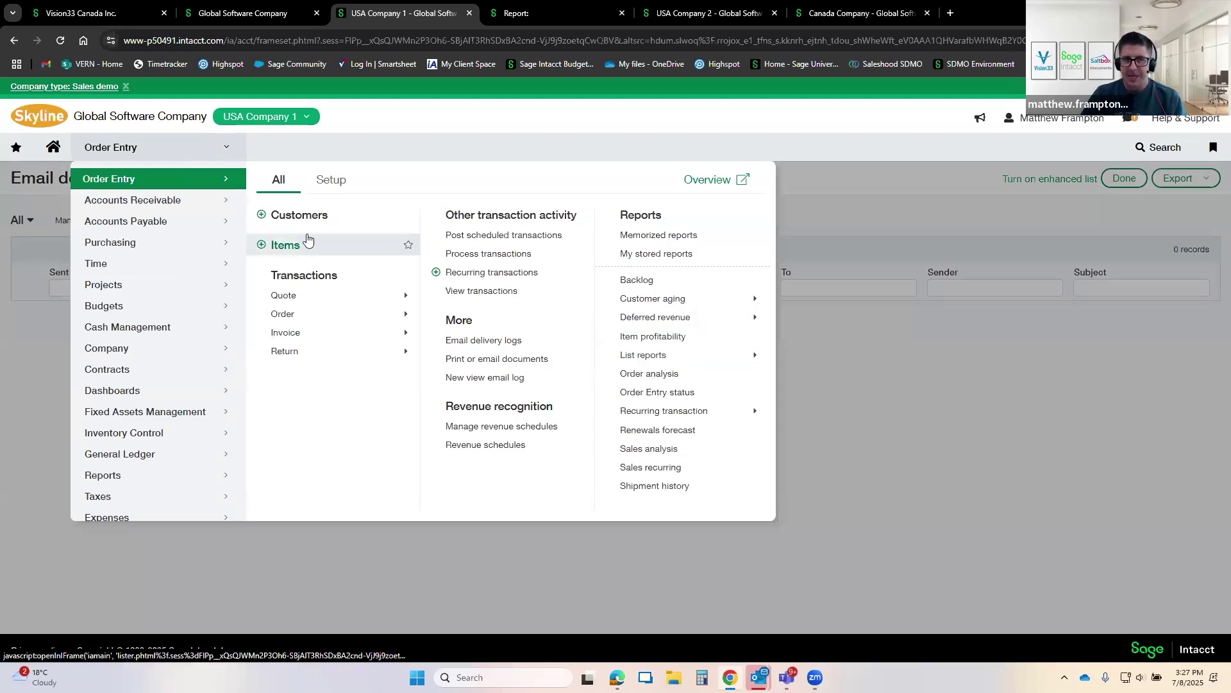
pyautogui.click(271, 19)
pyautogui.click(204, 154)
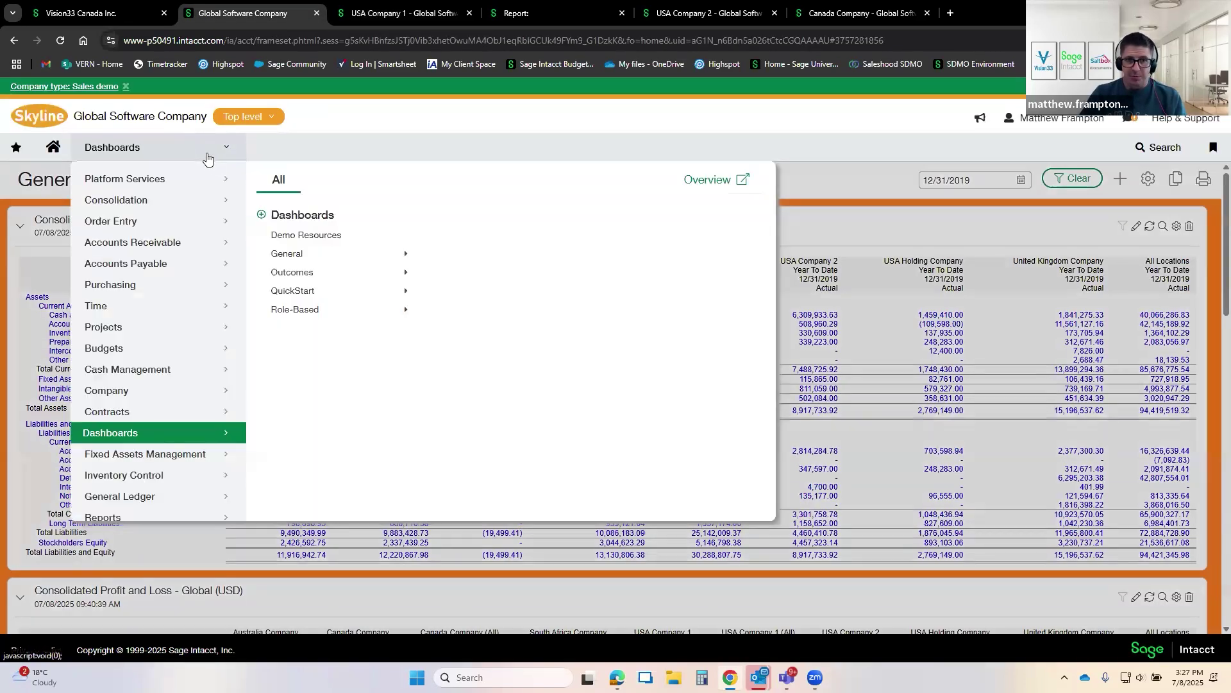
pyautogui.click(826, 195)
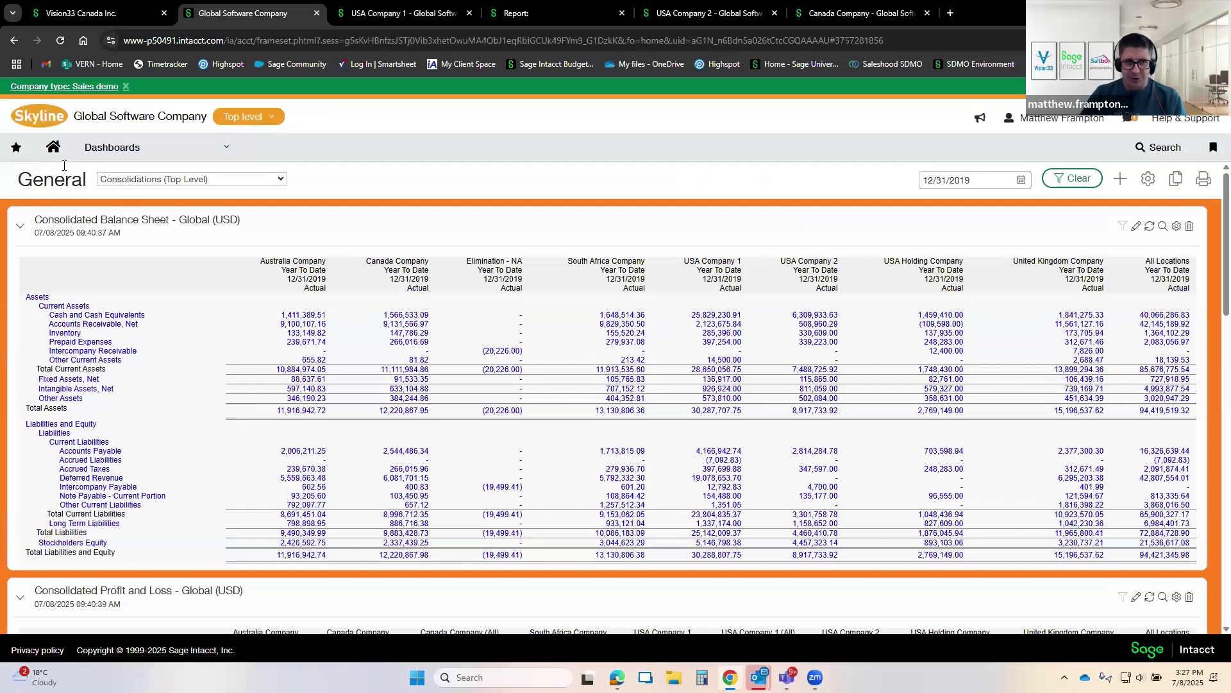
pyautogui.click(183, 180)
pyautogui.click(388, 195)
pyautogui.click(176, 153)
pyautogui.moveTo(356, 296)
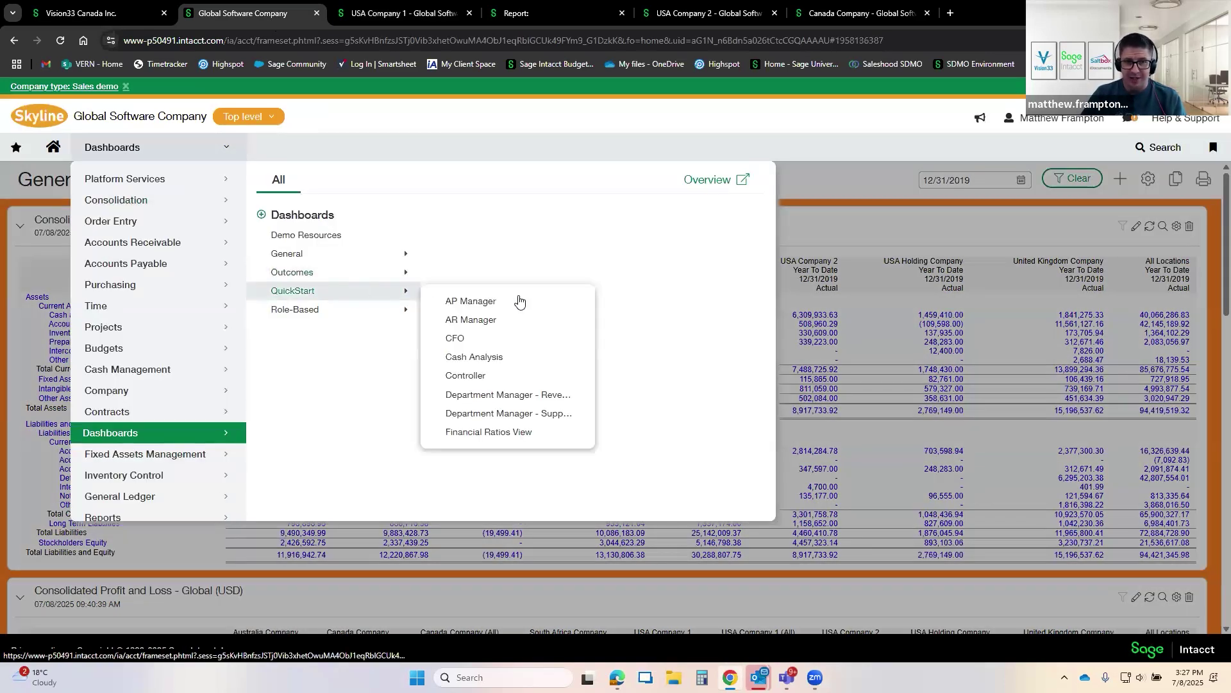
pyautogui.click(573, 374)
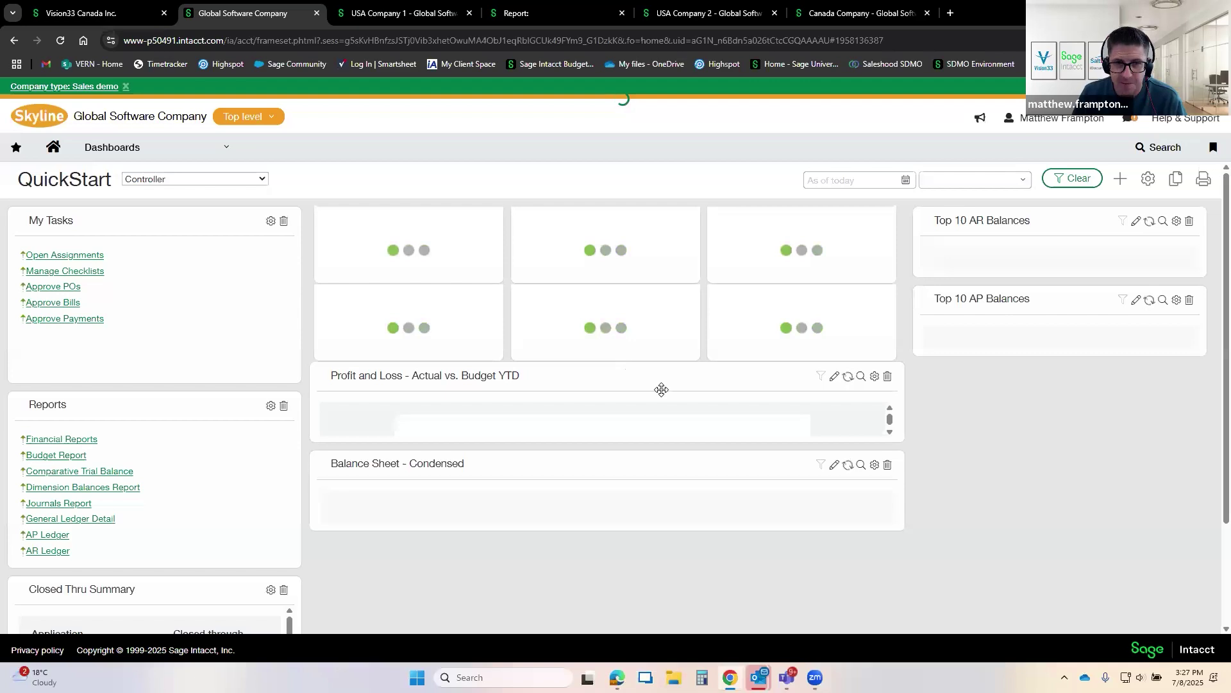
pyautogui.click(824, 181)
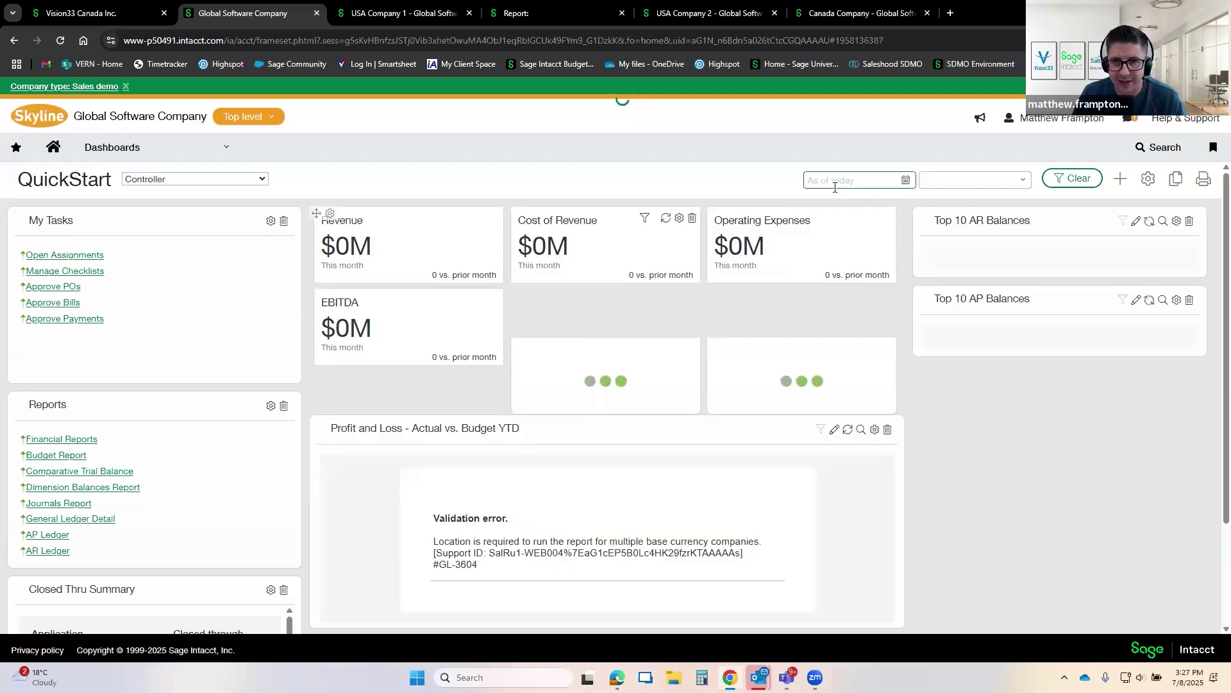
# Step: Open the Purchasing configuration in USA Company 1 and examine the functionality options, including additional posting transactions and match tolerances
pyautogui.click(429, 5)
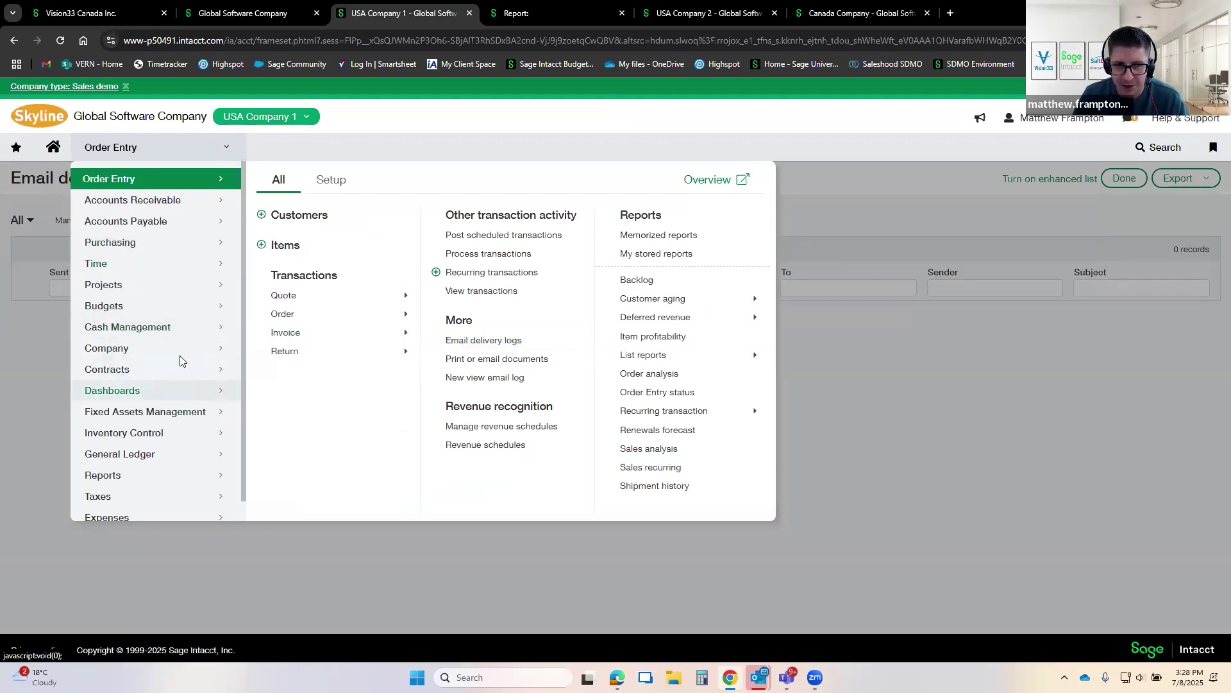
pyautogui.click(331, 180)
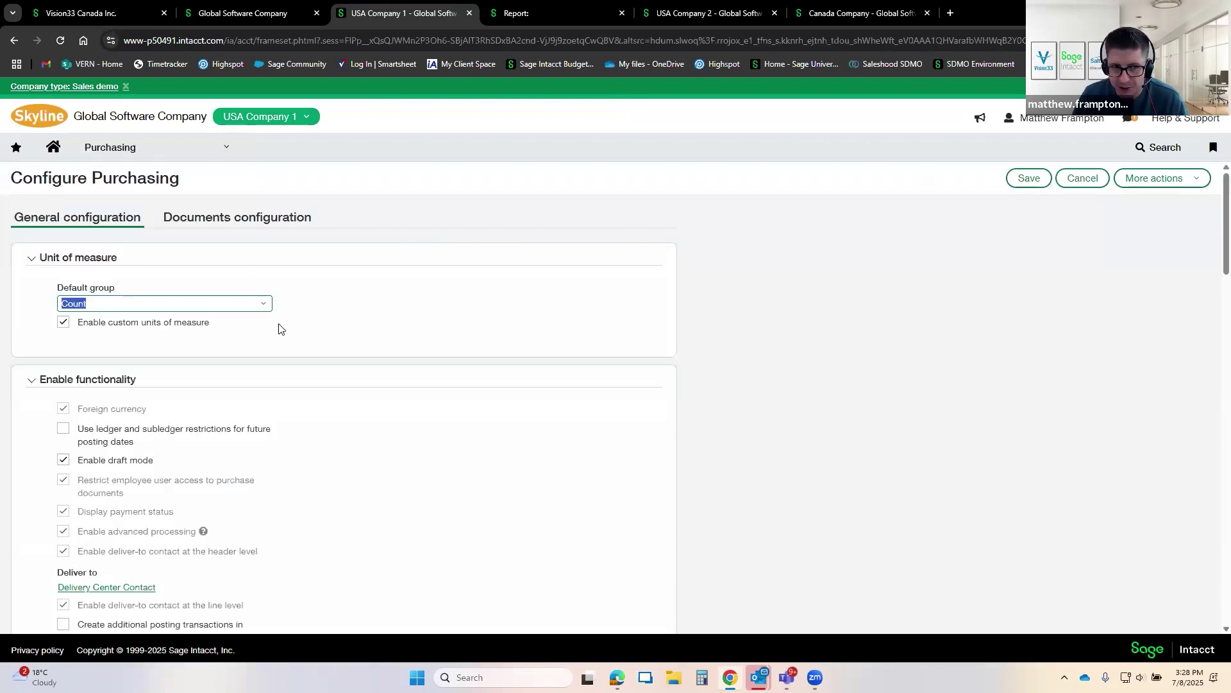
pyautogui.scroll(-1, 267, 294)
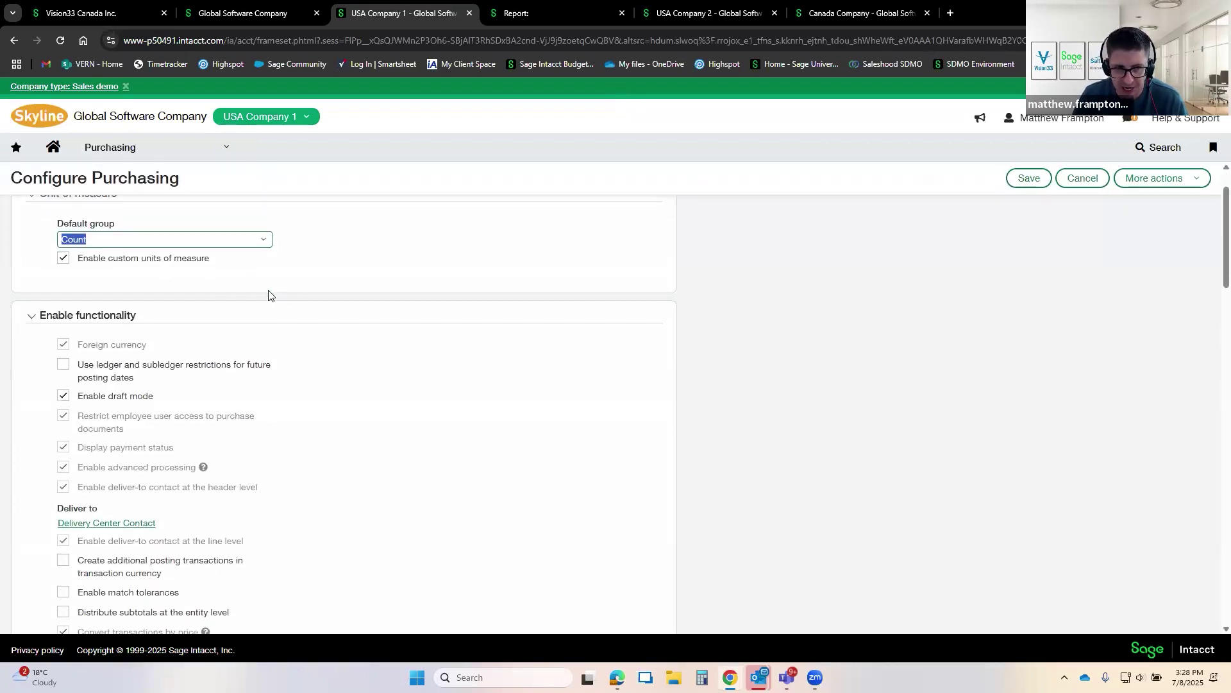
pyautogui.scroll(-2, 216, 408)
pyautogui.moveTo(105, 432); pyautogui.dragTo(229, 441)
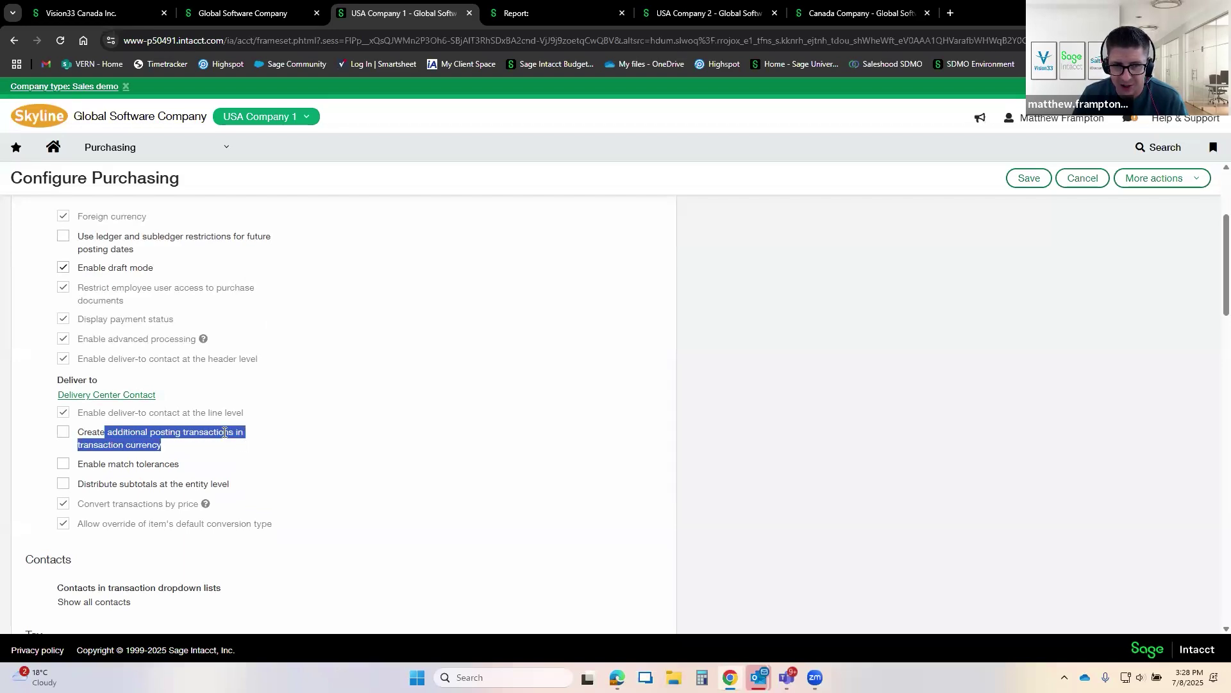
pyautogui.click(225, 432)
pyautogui.moveTo(112, 468); pyautogui.dragTo(177, 465)
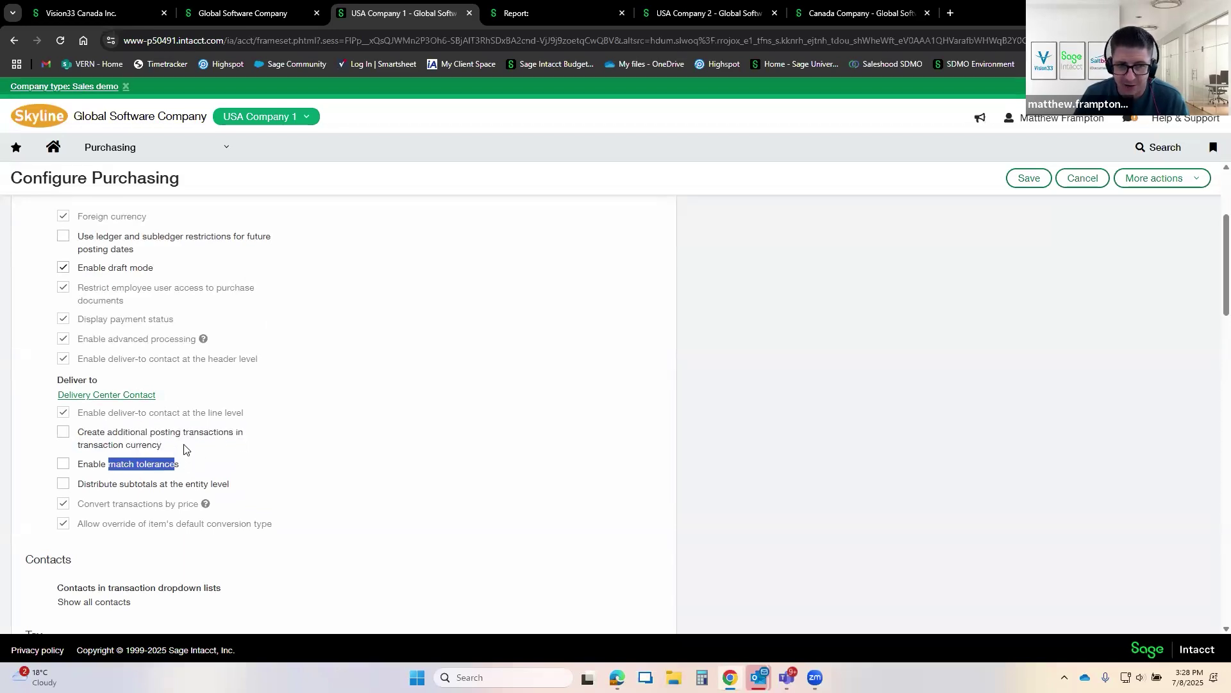
# Step: Examine the Purchasing price and discount, price variance and approval settings, and leave the configuration without saving
pyautogui.scroll(-2, 182, 449)
pyautogui.scroll(-4, 181, 440)
pyautogui.moveTo(84, 373); pyautogui.dragTo(147, 374)
pyautogui.moveTo(79, 391); pyautogui.dragTo(174, 412)
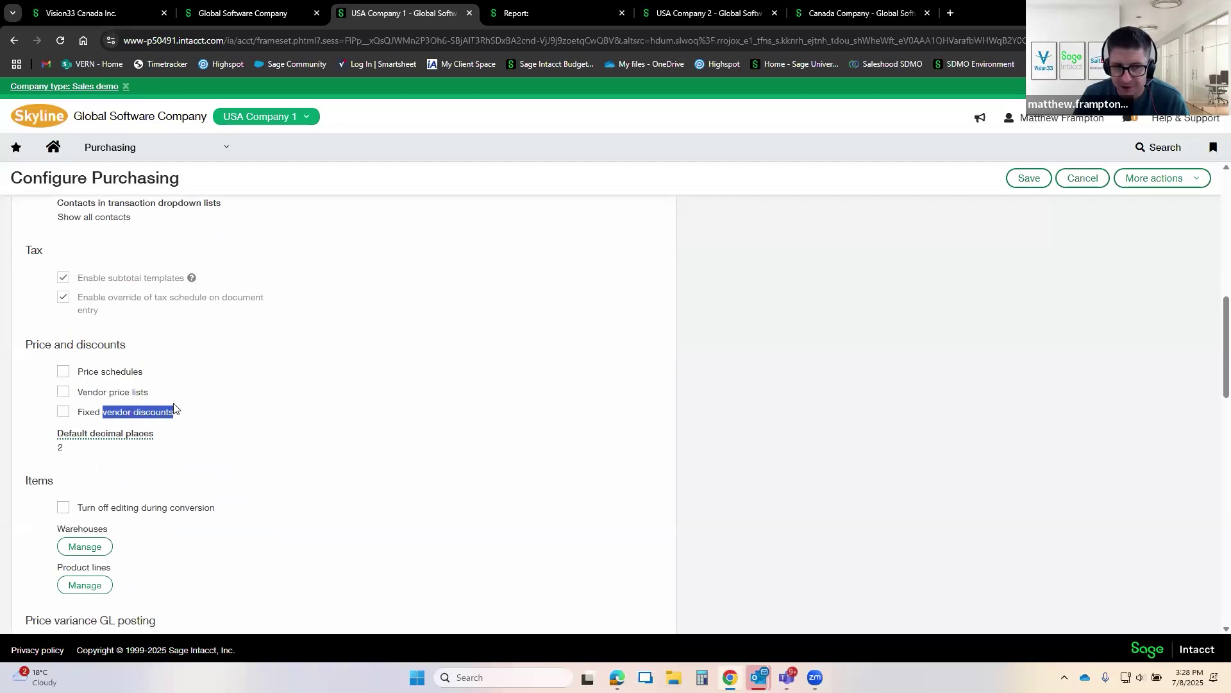
pyautogui.scroll(-2, 228, 401)
pyautogui.scroll(-1, 256, 410)
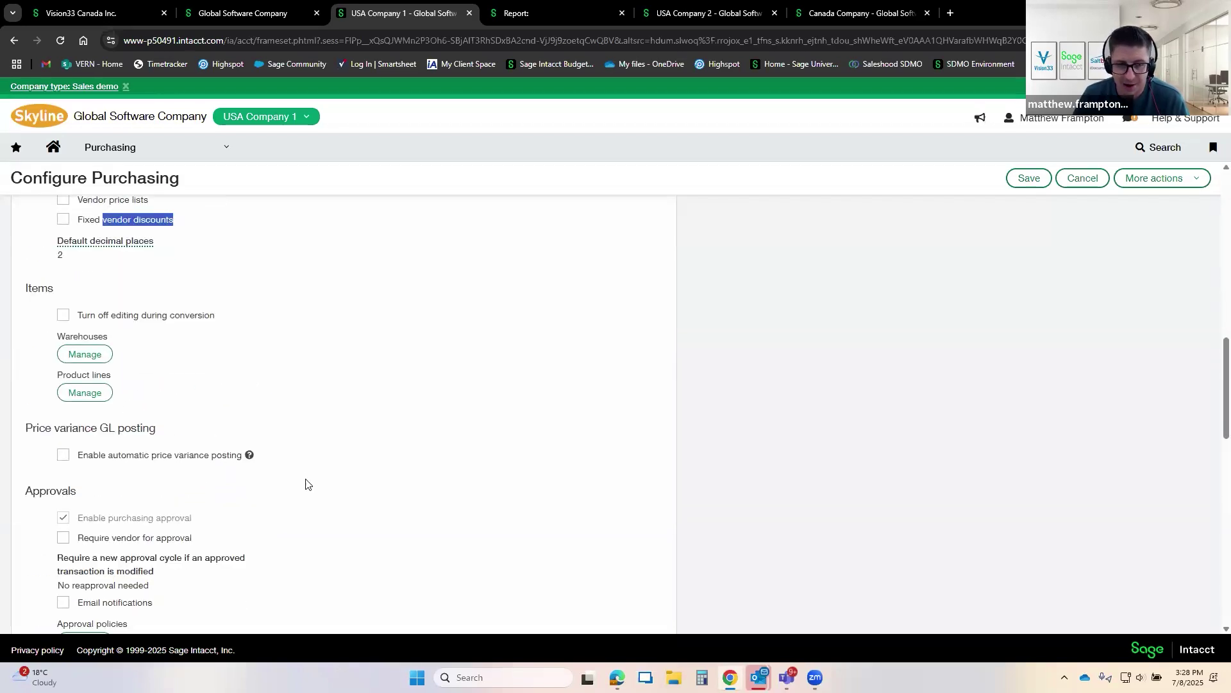
pyautogui.scroll(-2, 231, 438)
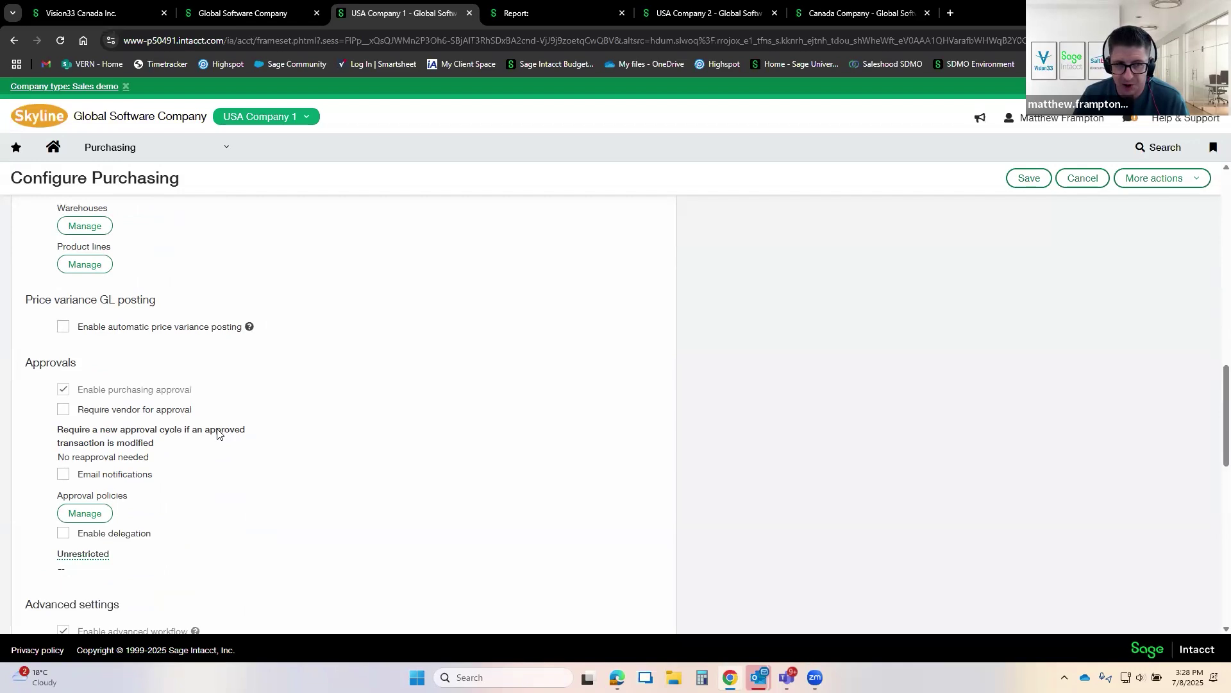
pyautogui.scroll(15, 216, 434)
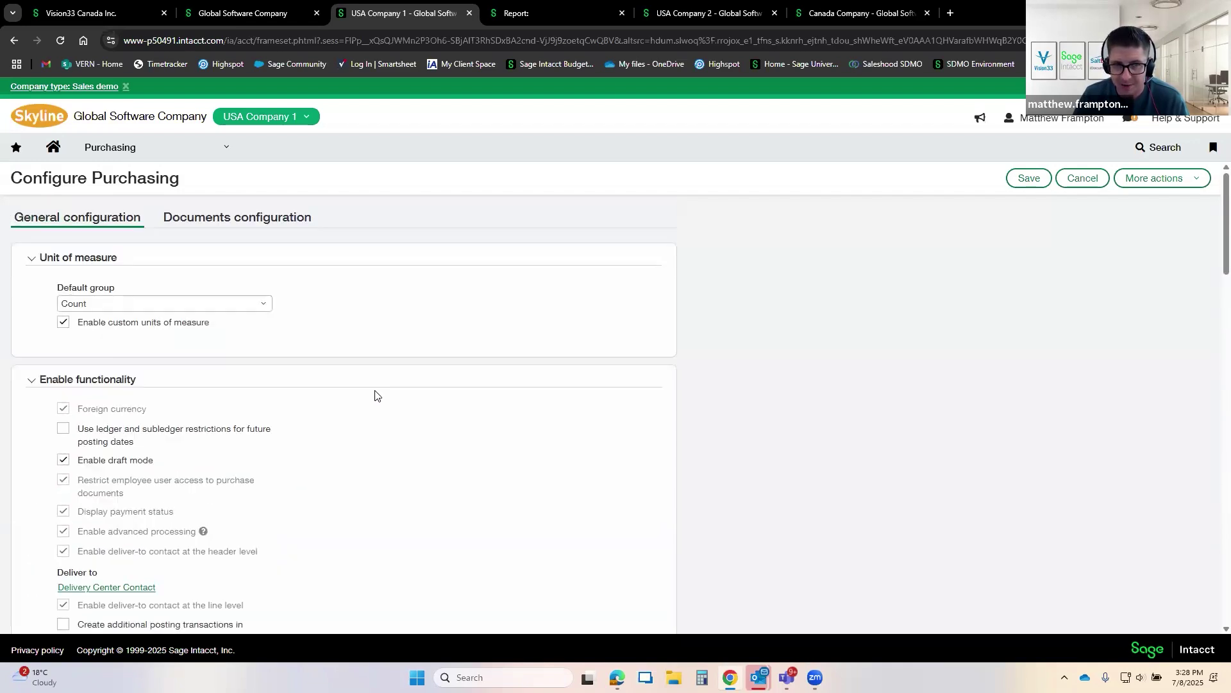
pyautogui.click(1083, 182)
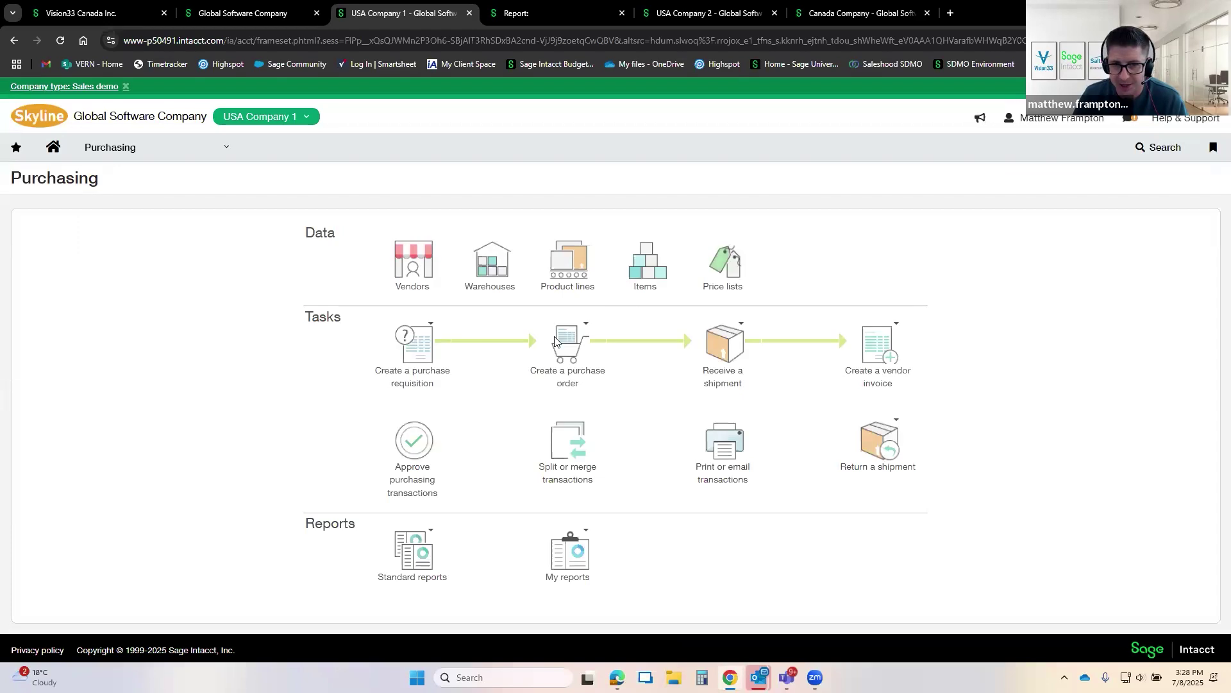
pyautogui.click(563, 340)
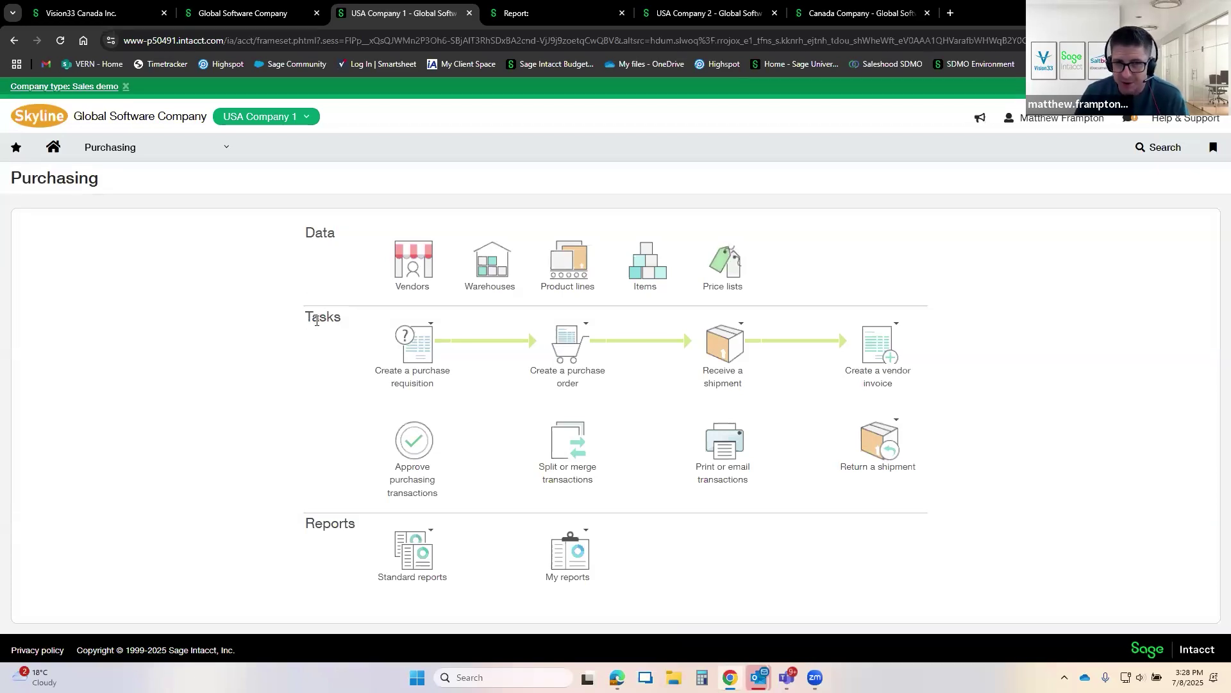
# Step: Review the functions offered in the Fixed Assets Management and Accounts Payable modules
pyautogui.click(203, 151)
pyautogui.moveTo(165, 200)
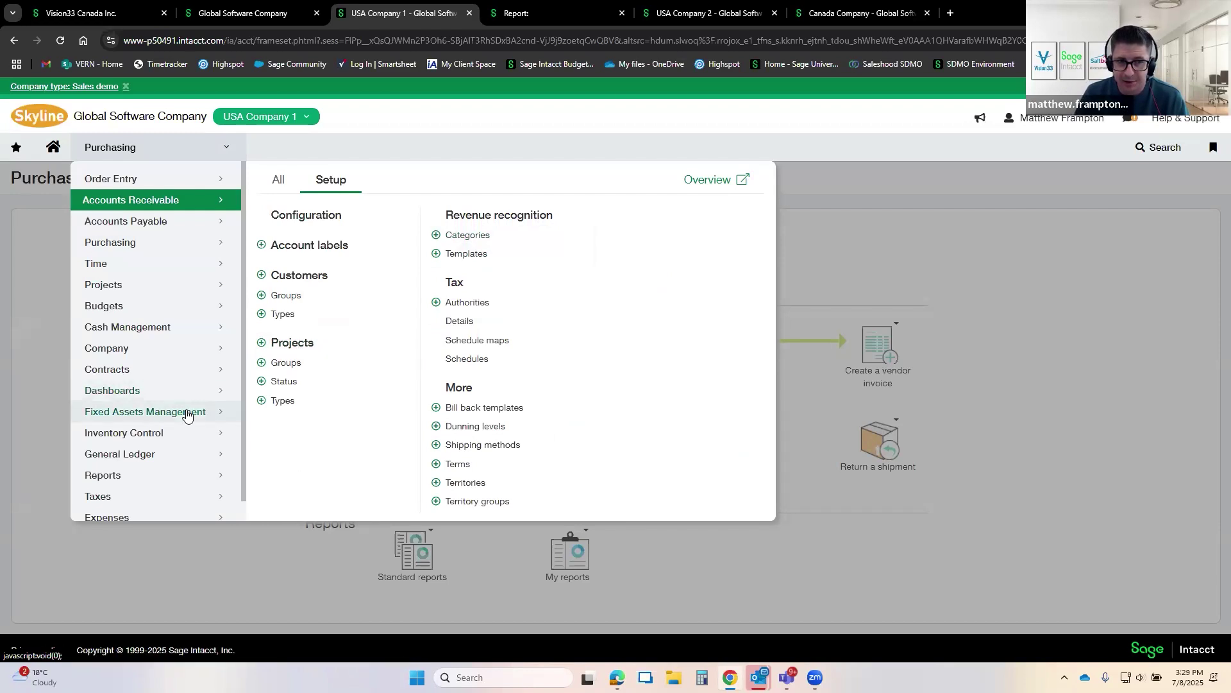
pyautogui.moveTo(186, 416)
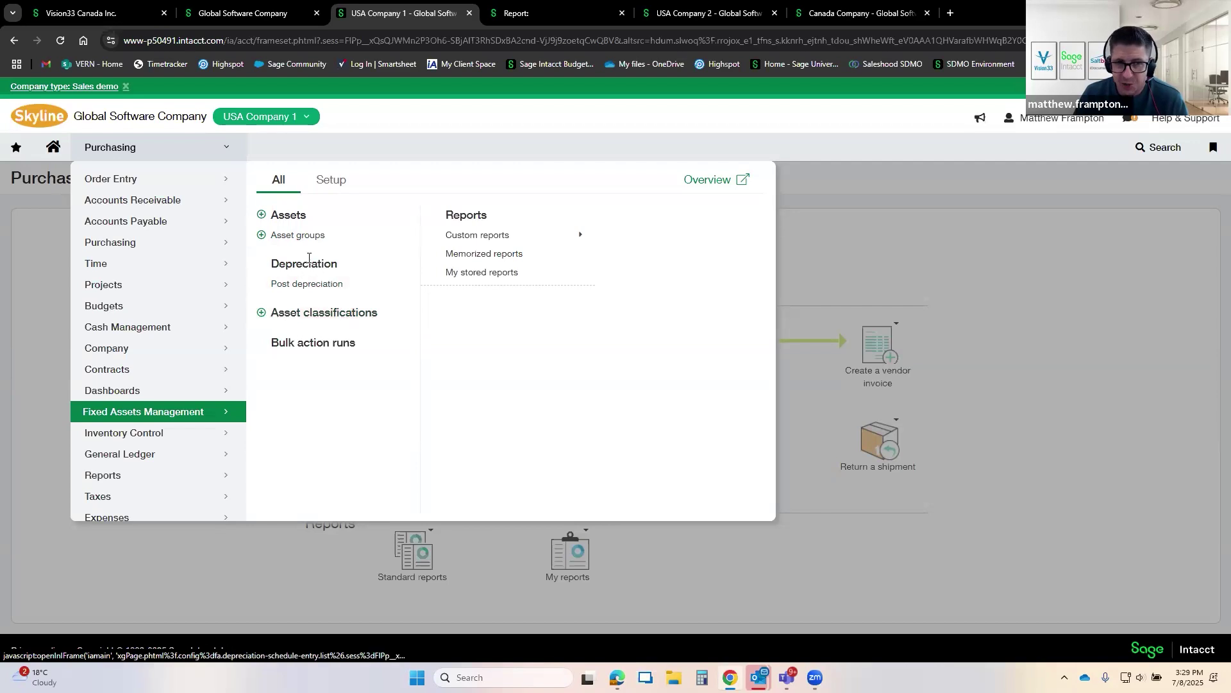
pyautogui.click(169, 222)
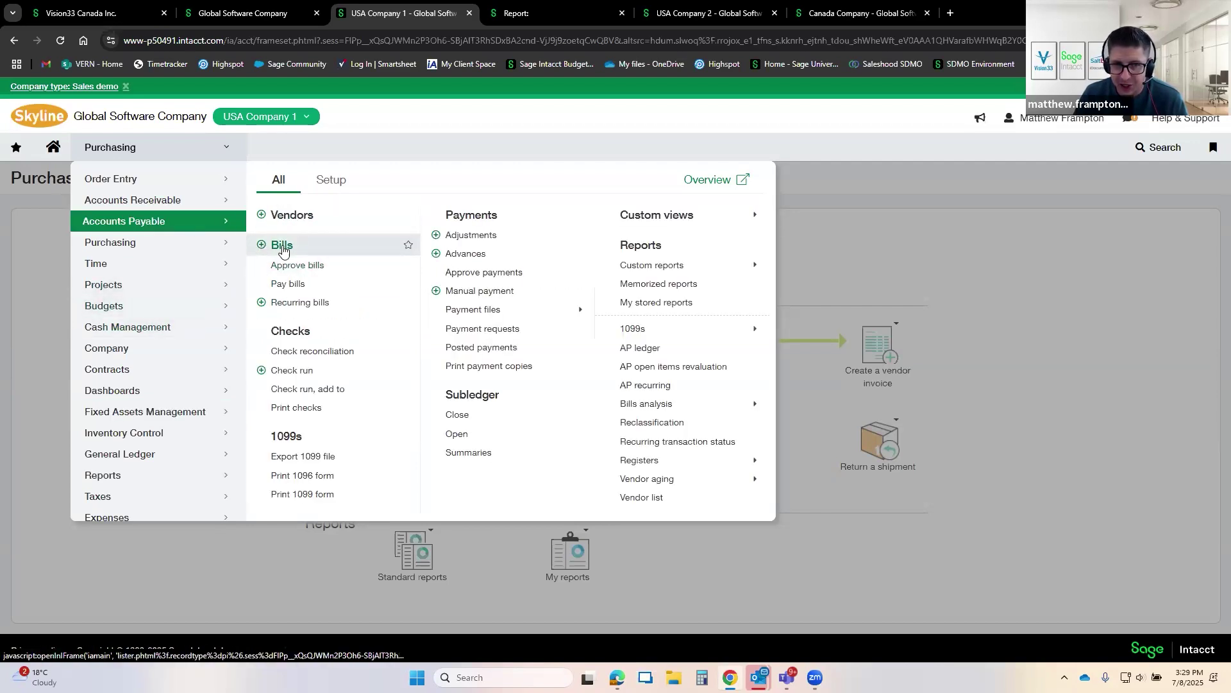
pyautogui.click(198, 411)
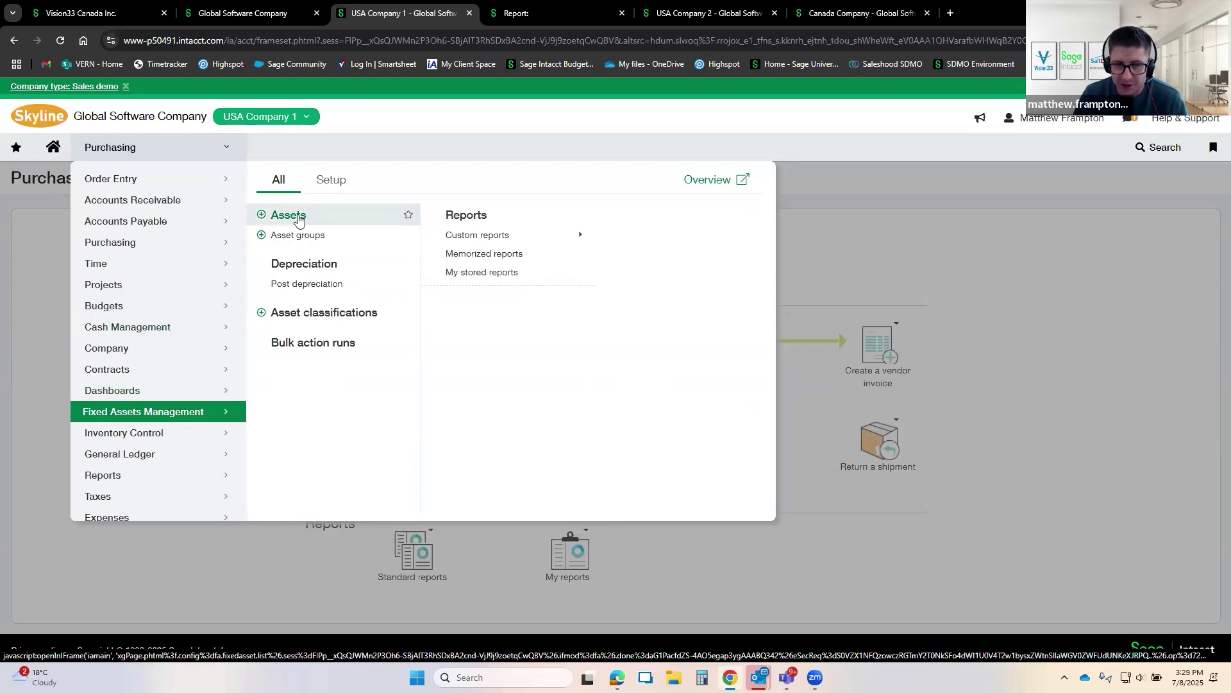
# Step: Review the Inventory Control module's functions, including replenishment forecasts, and its setup options for warehouses and bins
pyautogui.click(165, 441)
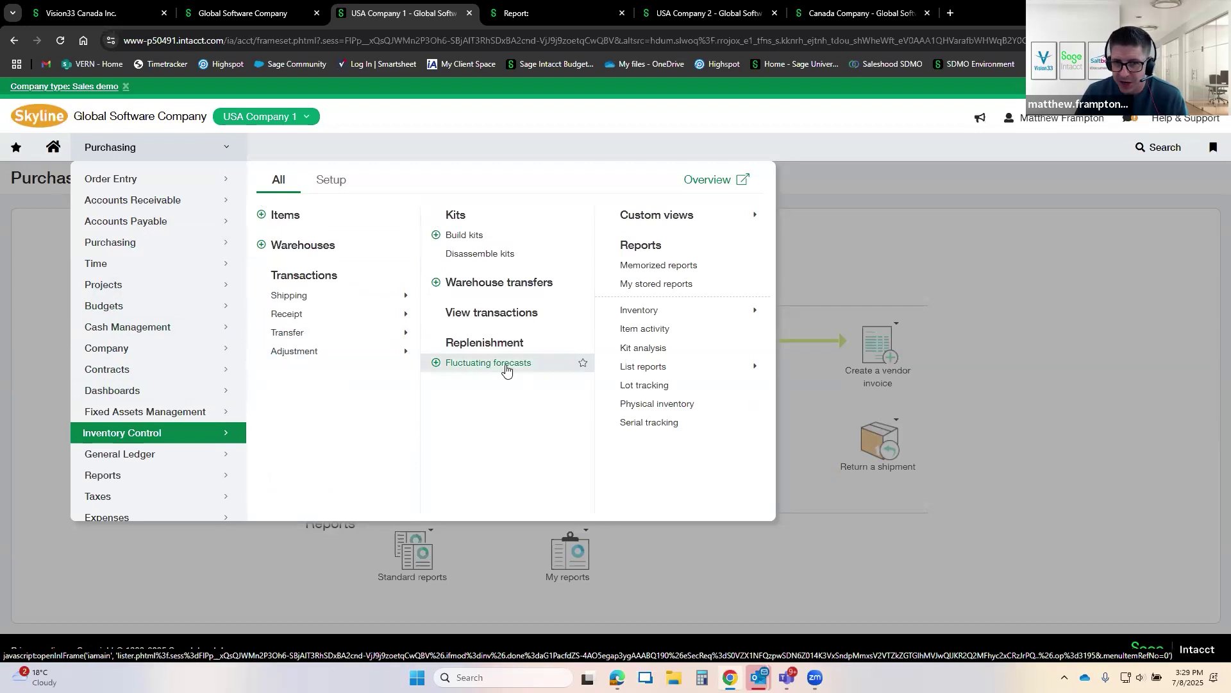
pyautogui.click(340, 182)
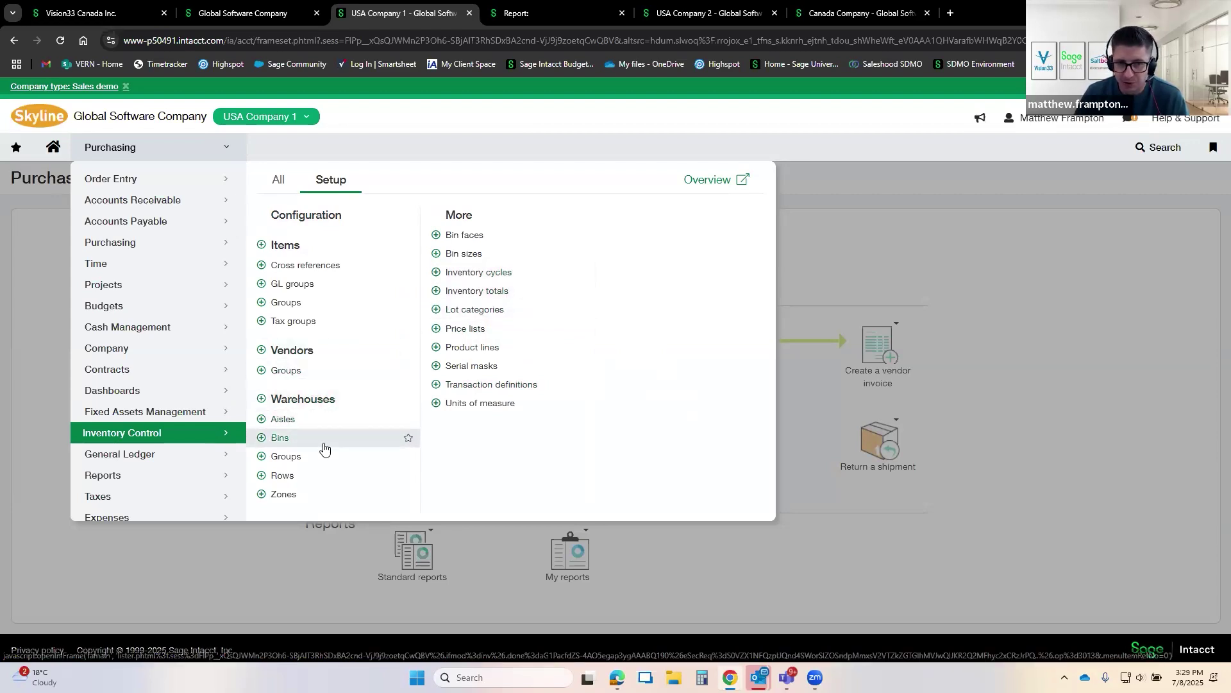
pyautogui.click(278, 180)
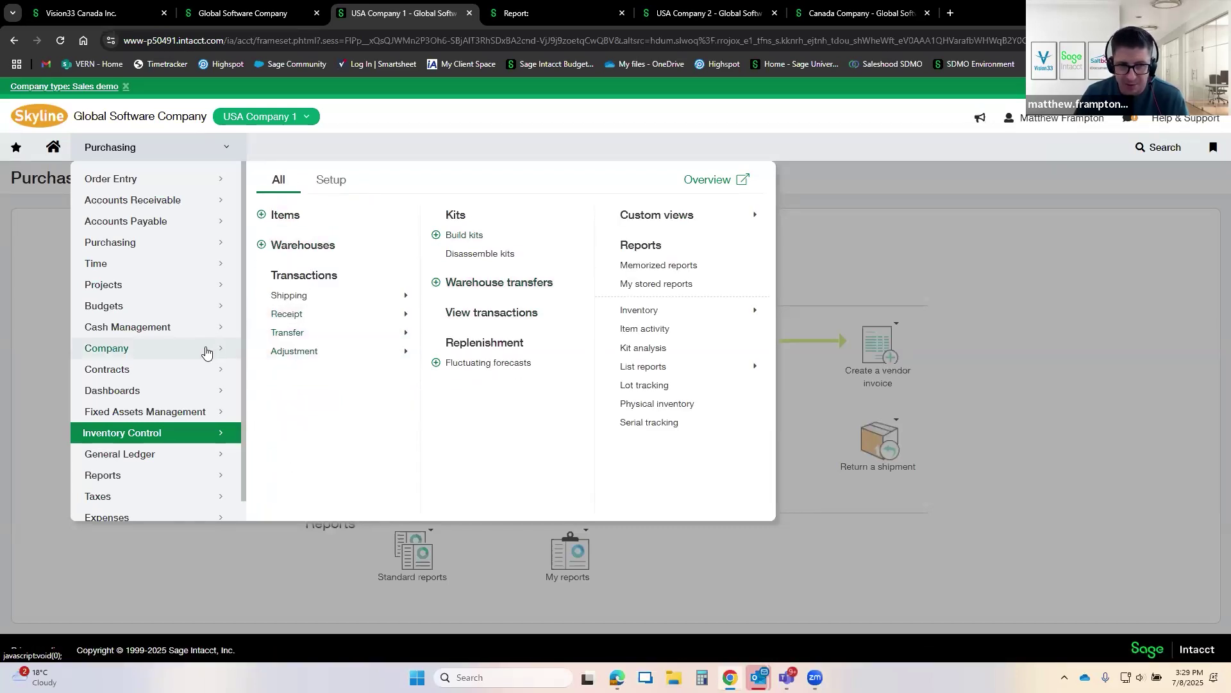
# Step: Review the functions offered in the Expenses module and the Budgets module, including its setup options
pyautogui.scroll(-1, 212, 352)
pyautogui.click(171, 506)
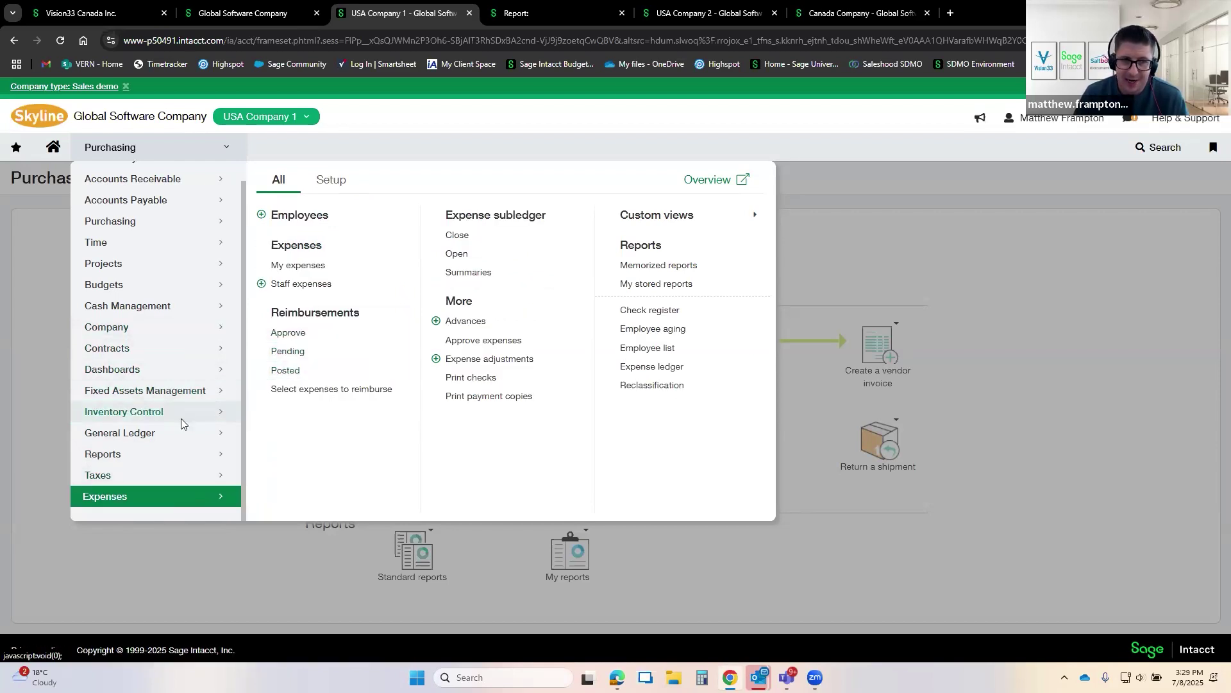
pyautogui.scroll(1, 183, 420)
pyautogui.click(194, 308)
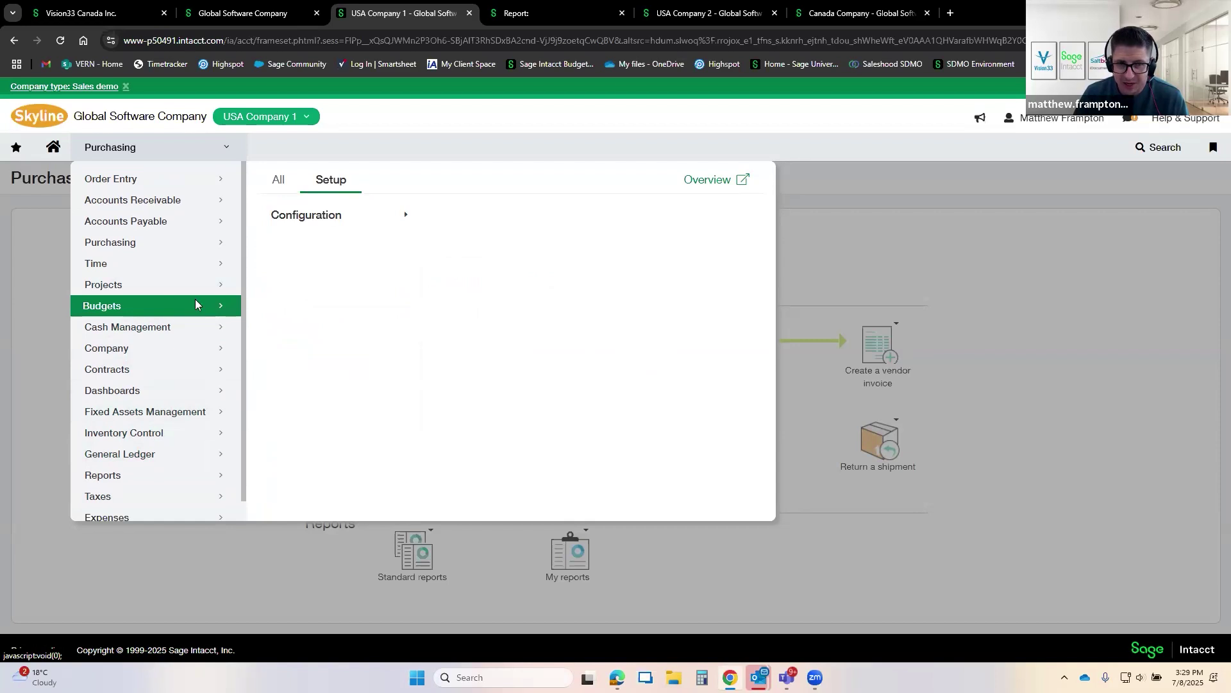
pyautogui.click(278, 181)
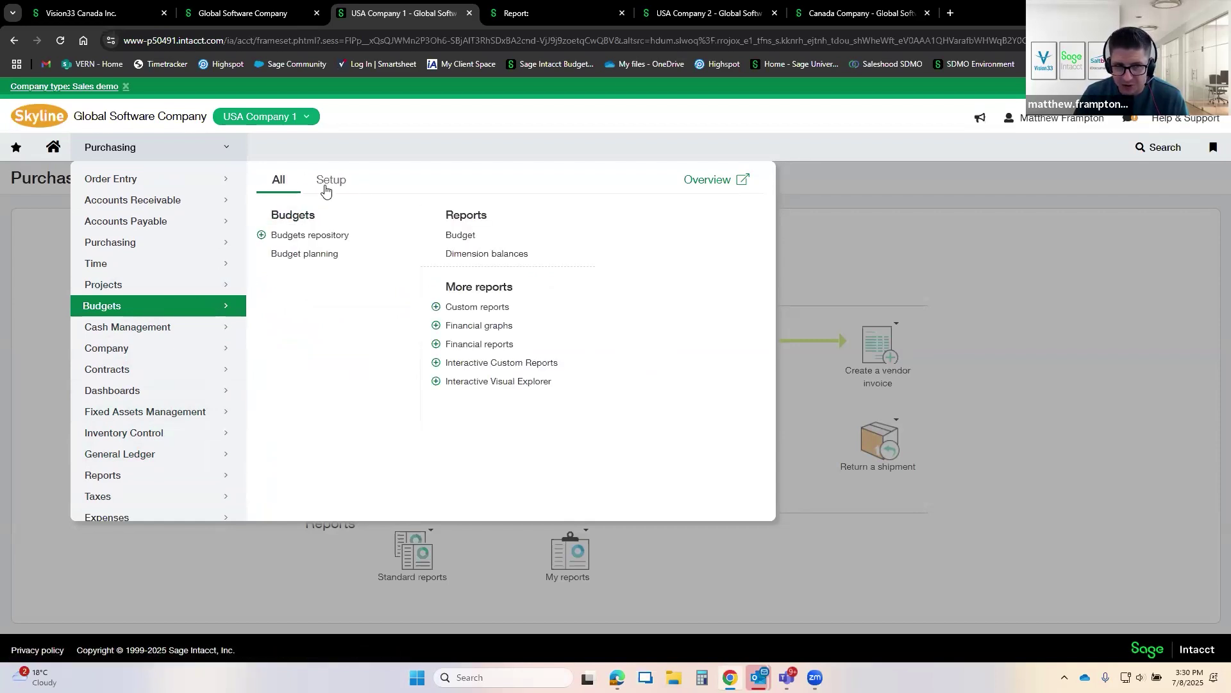
# Step: Review the functions of the Projects, Time and Contracts modules, including the Contracts setup options
pyautogui.click(160, 288)
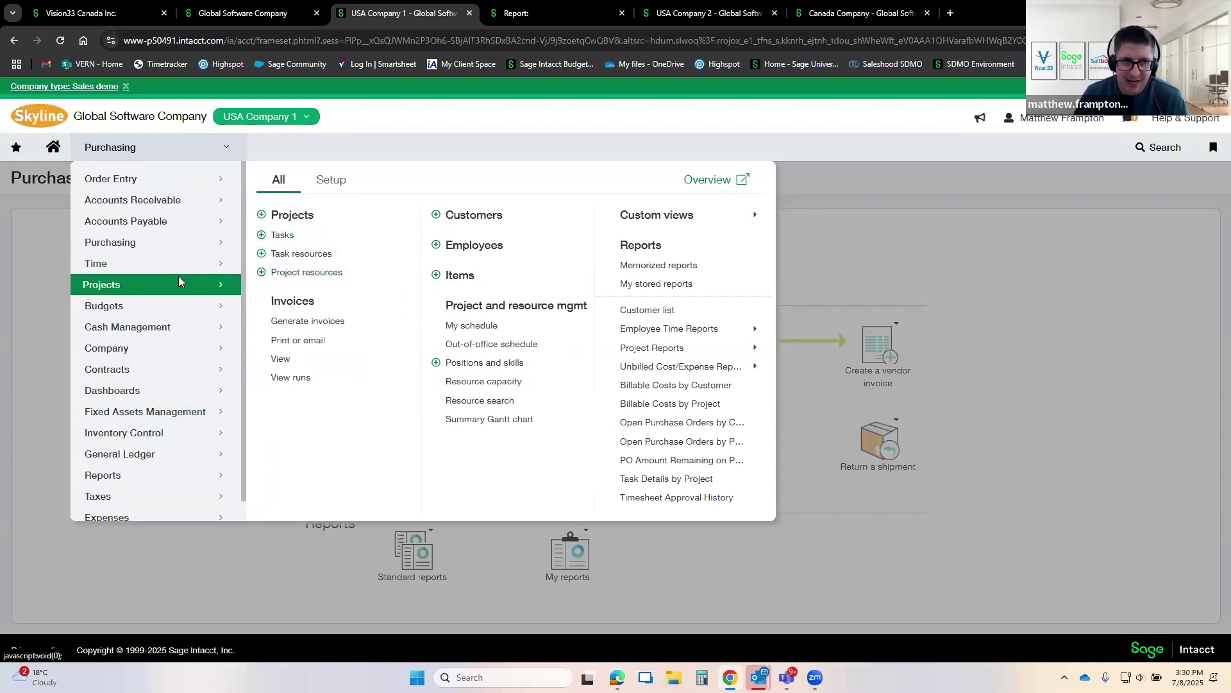
pyautogui.click(211, 264)
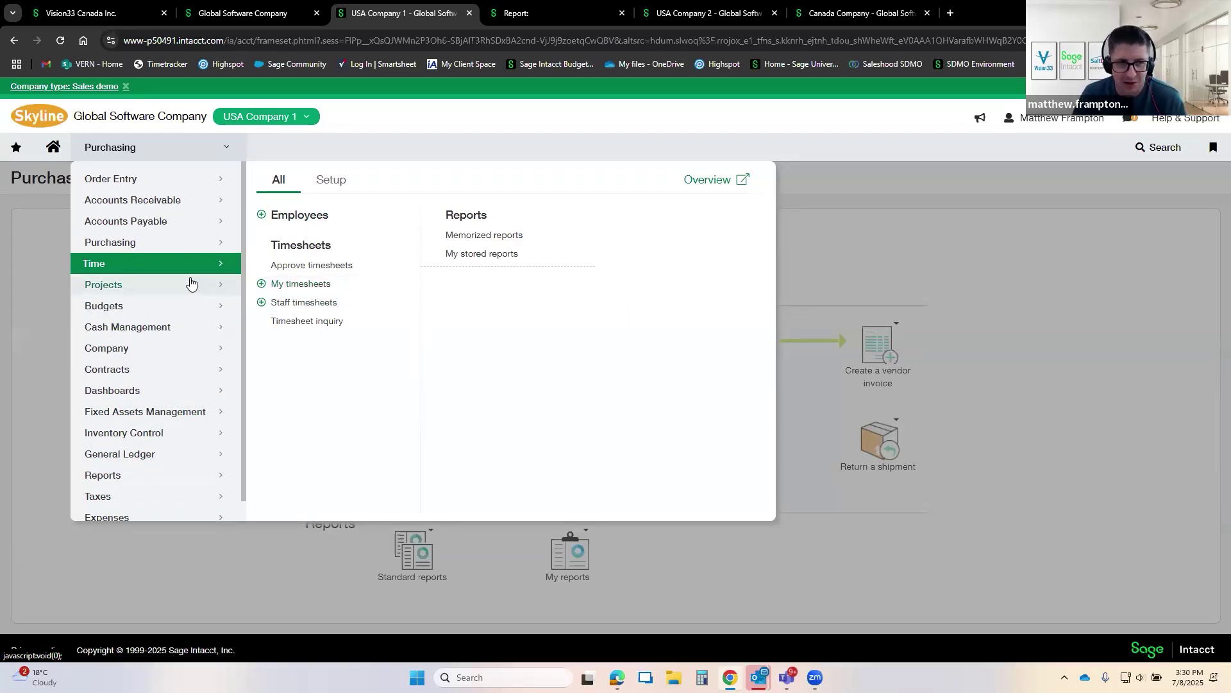
pyautogui.scroll(-1, 190, 283)
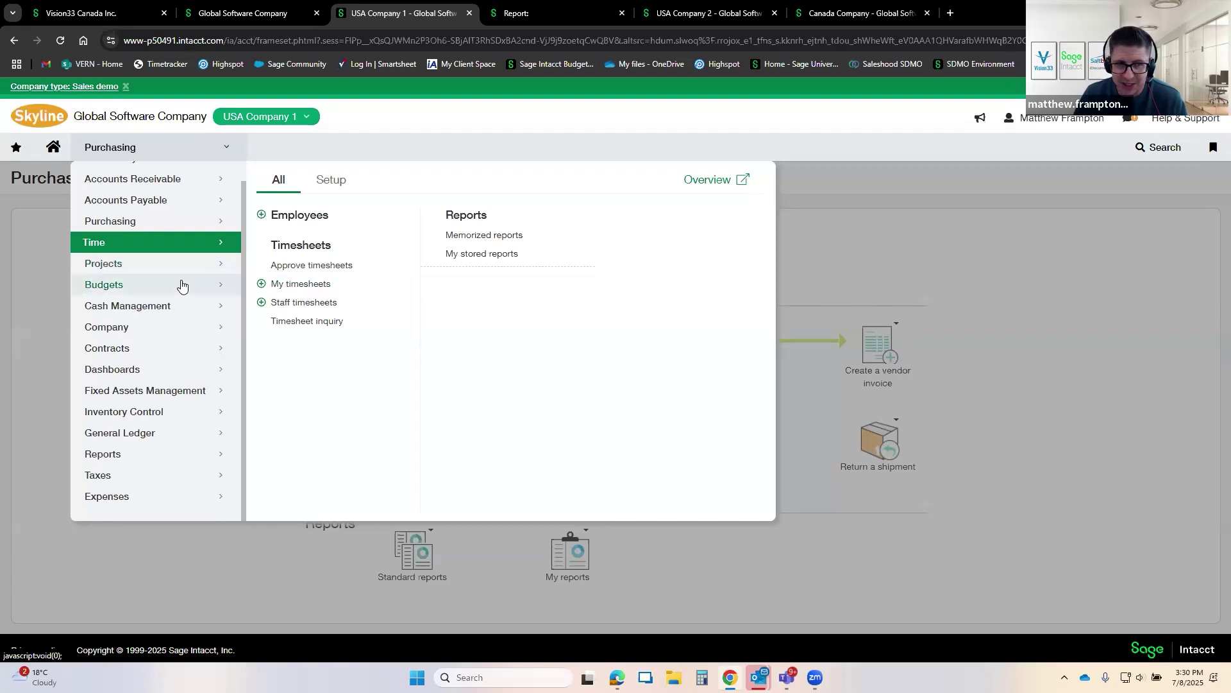
pyautogui.scroll(1, 180, 273)
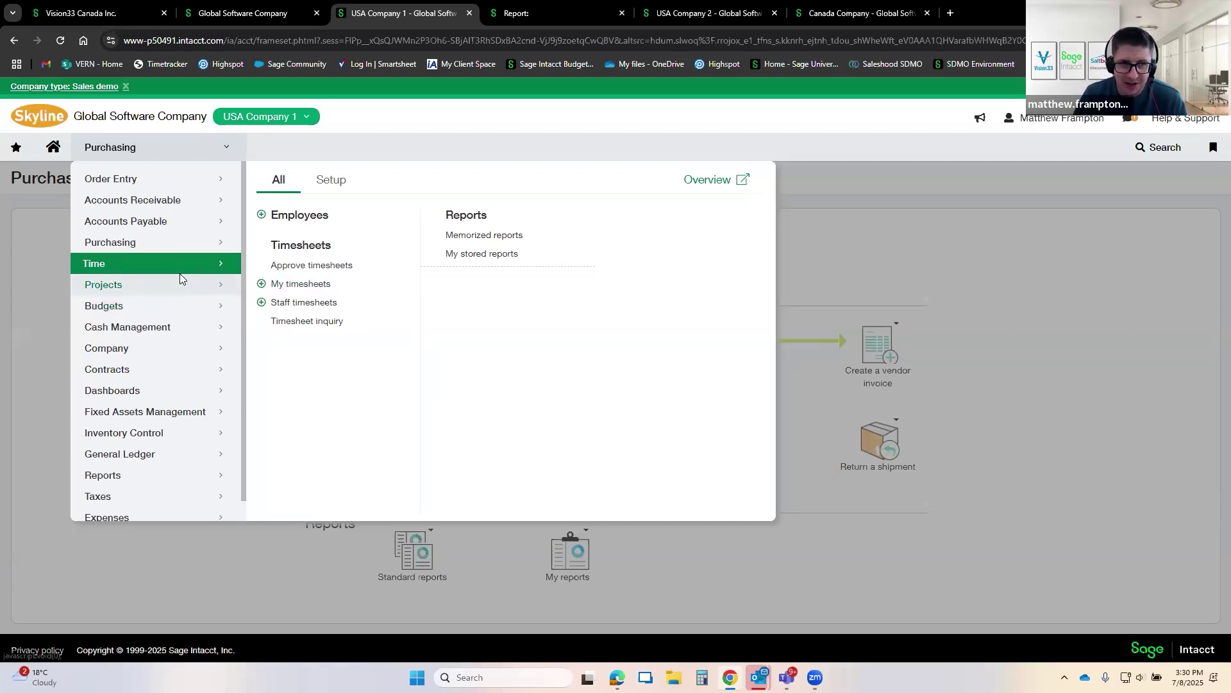
pyautogui.click(147, 368)
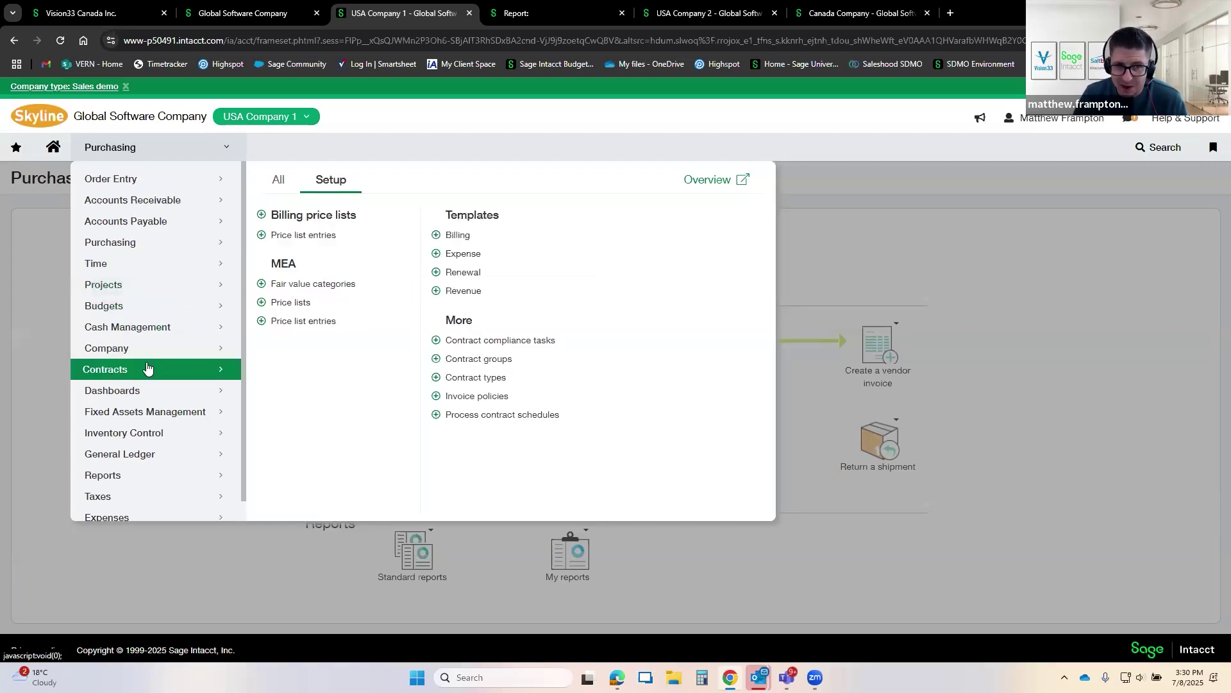
pyautogui.click(278, 181)
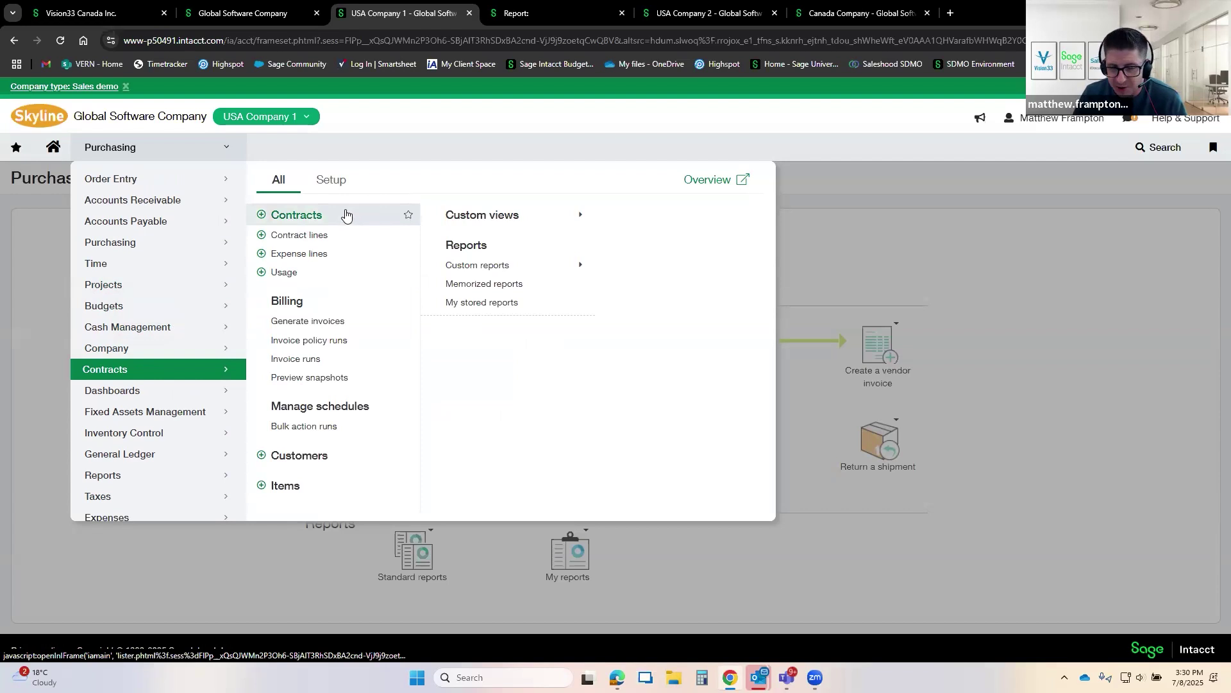